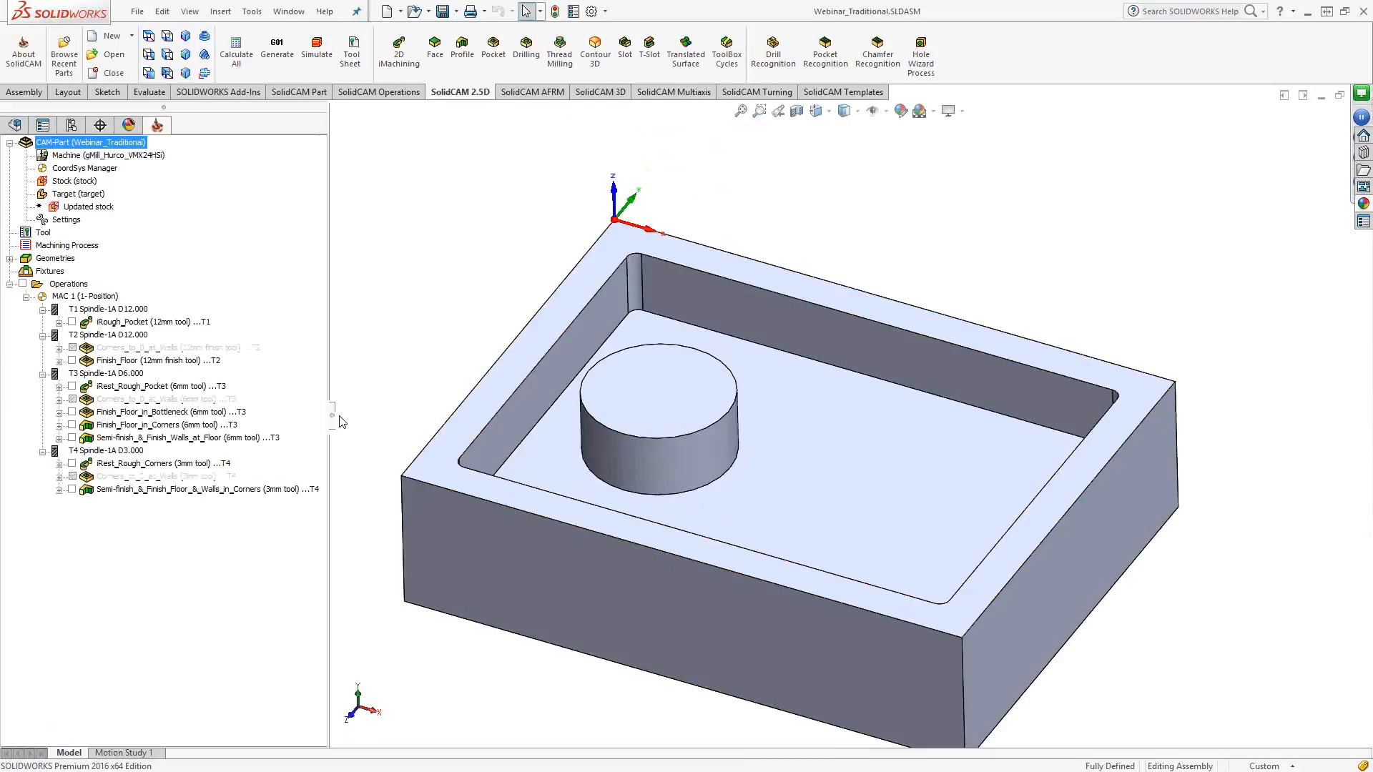
# Display the toolpaths of the 12 mm iRough_Pocket and Finish_Floor operations, viewing the pocket from above
pyautogui.click(72, 322)
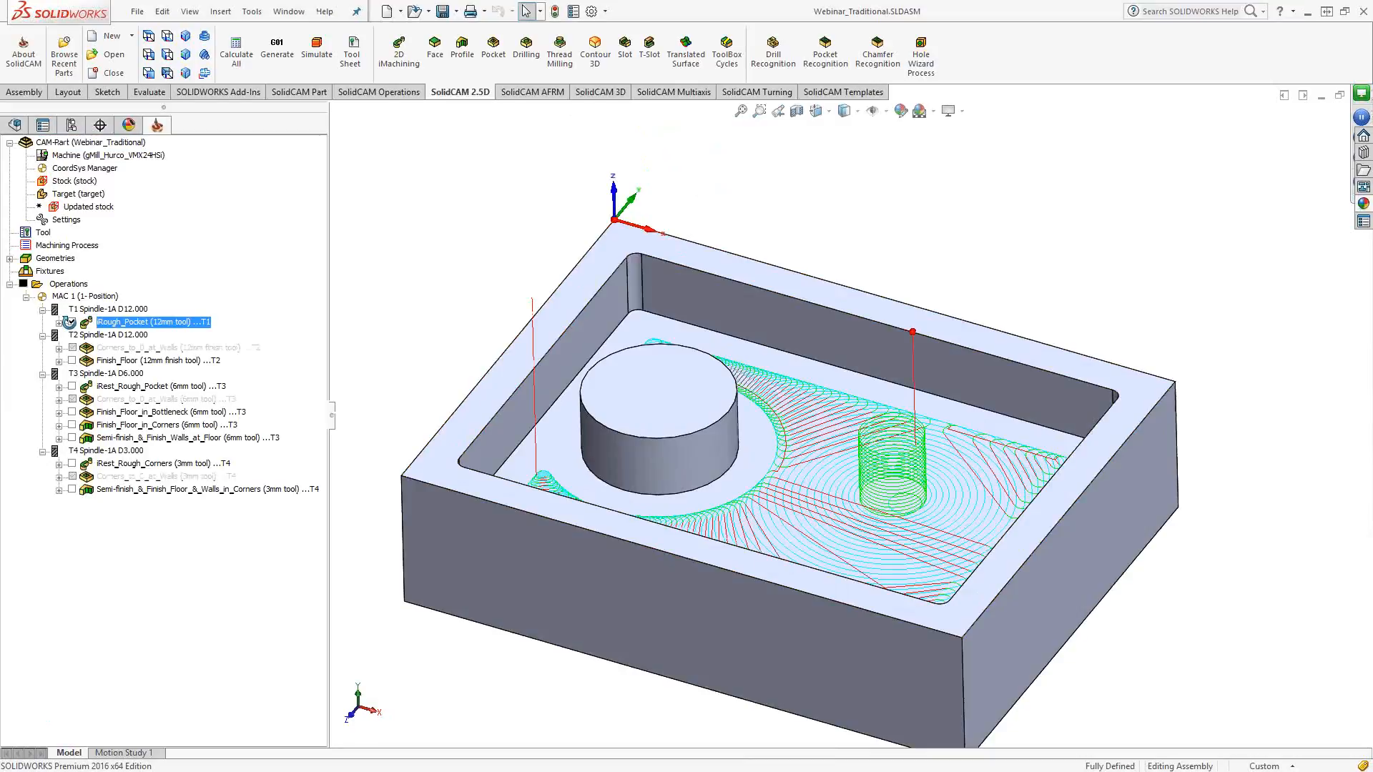
pyautogui.moveTo(415, 357); pyautogui.dragTo(430, 367, button='middle')
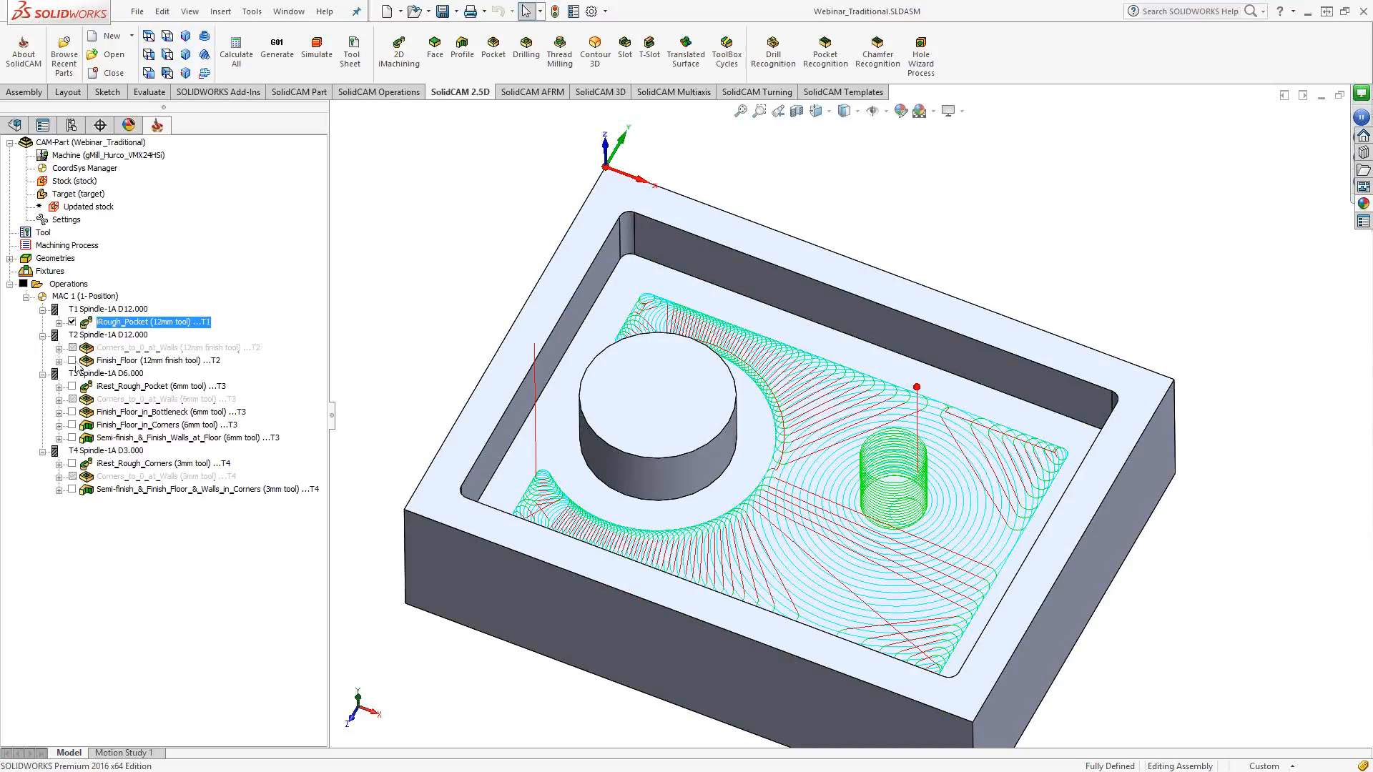
pyautogui.click(71, 360)
pyautogui.click(117, 361)
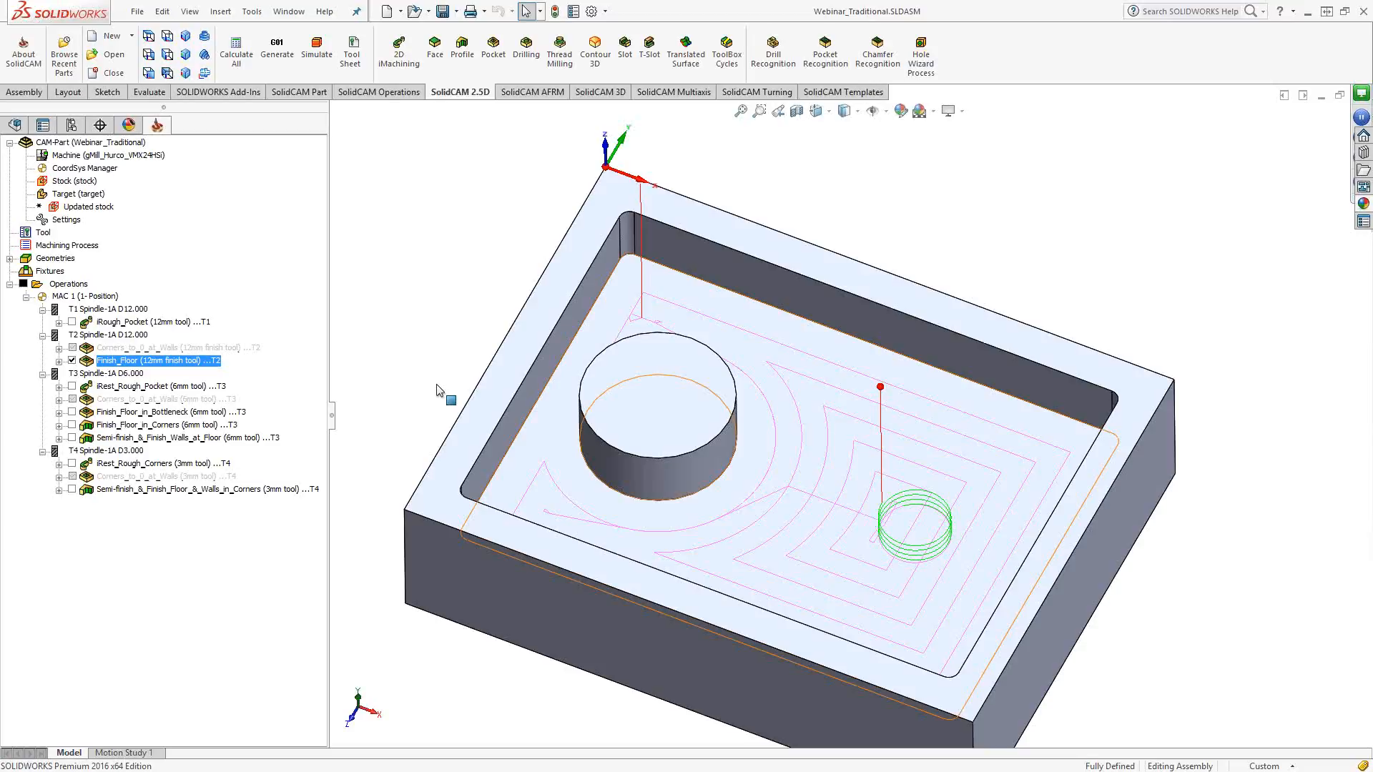
# Show and hide the toolpaths of the 6 mm iRest_Rough_Pocket and Finish_Floor_in_Bottleneck operations one at a time
pyautogui.click(72, 387)
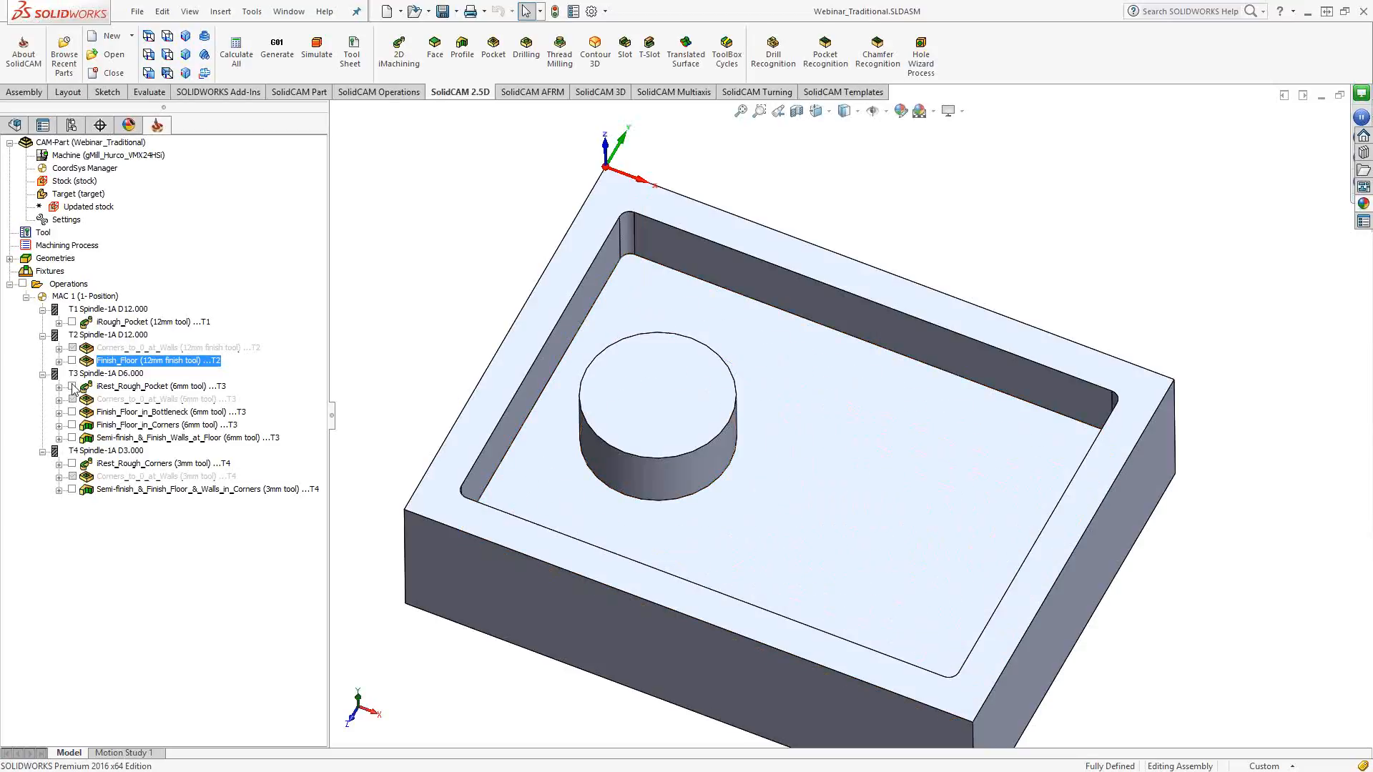
pyautogui.click(72, 387)
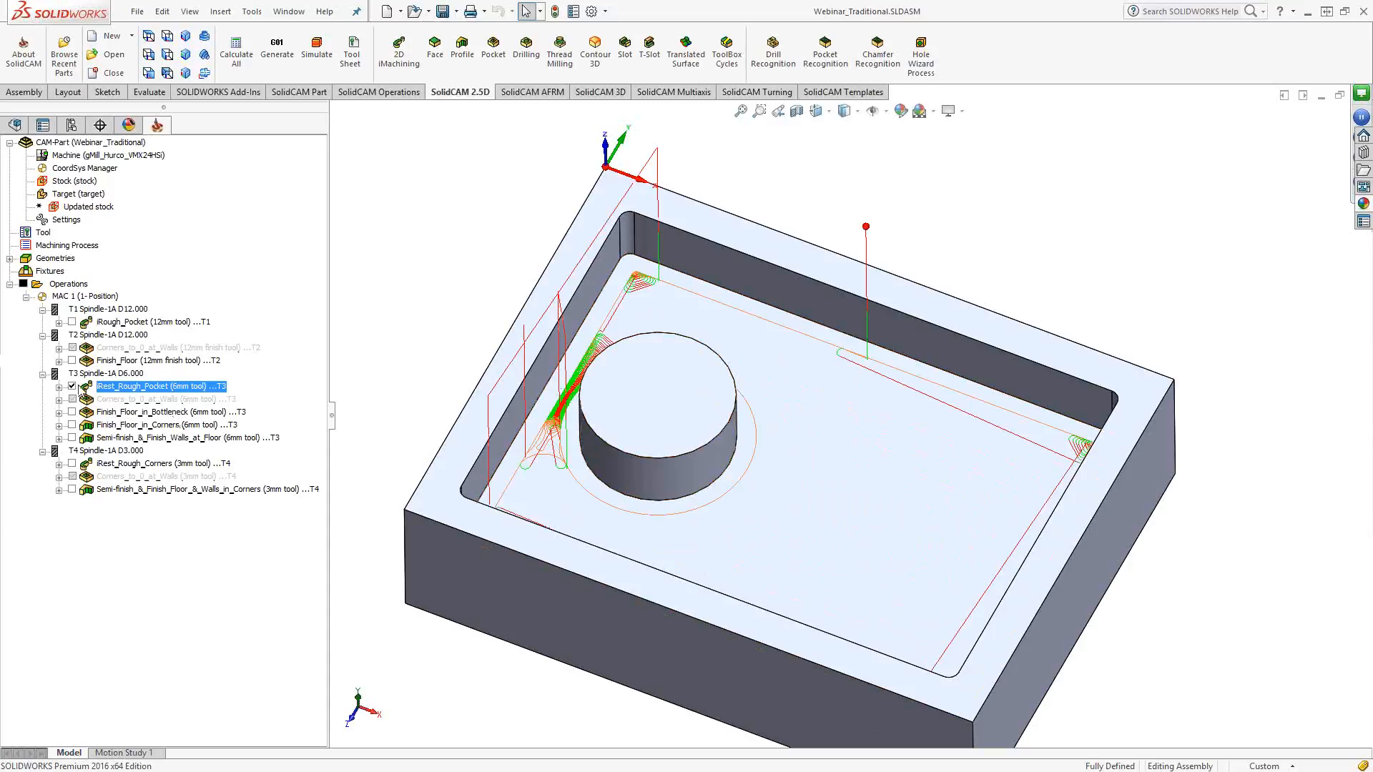
pyautogui.click(72, 386)
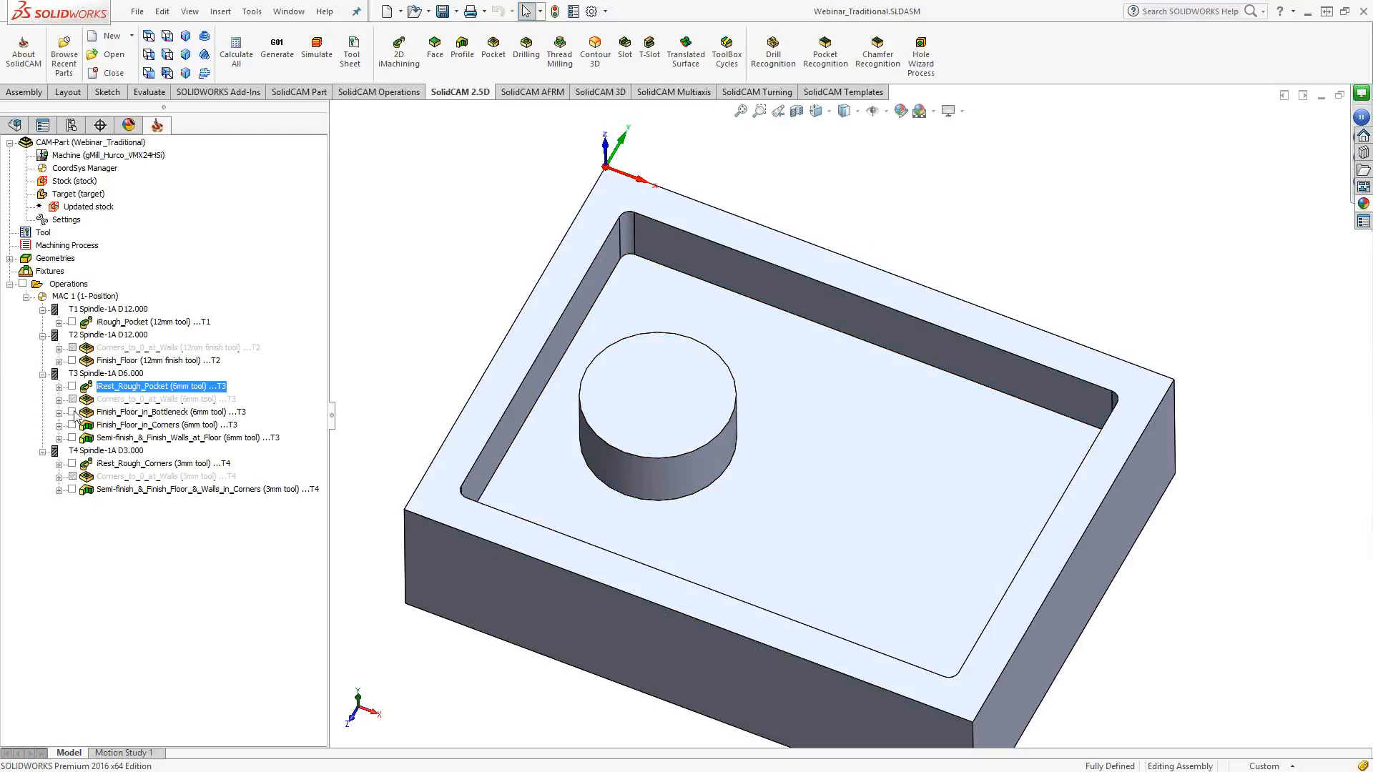
pyautogui.click(73, 412)
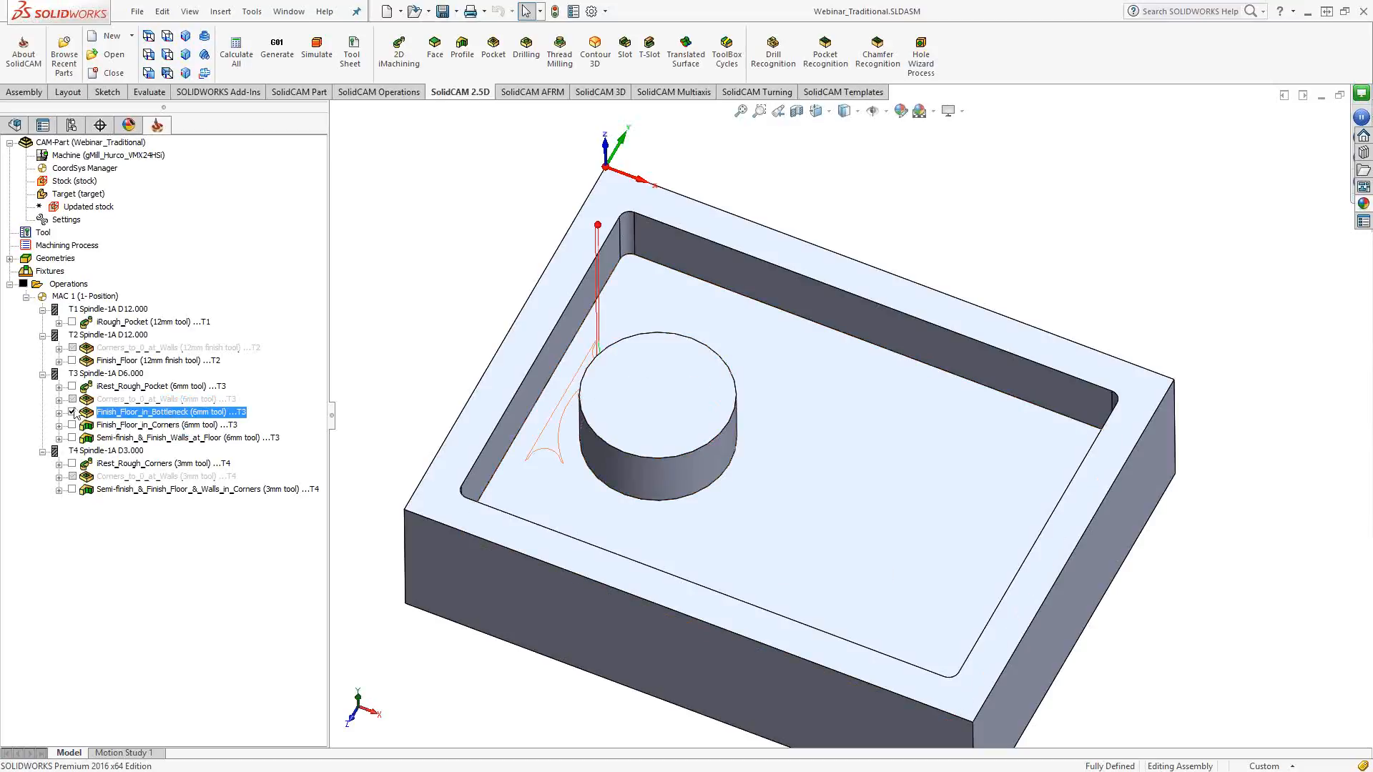
pyautogui.click(72, 413)
# Examine the toolpaths of the 6 mm Finish_Floor_in_Corners and Semi-finish_&_Finish_Walls_at_Floor operations, then hide them
pyautogui.click(72, 425)
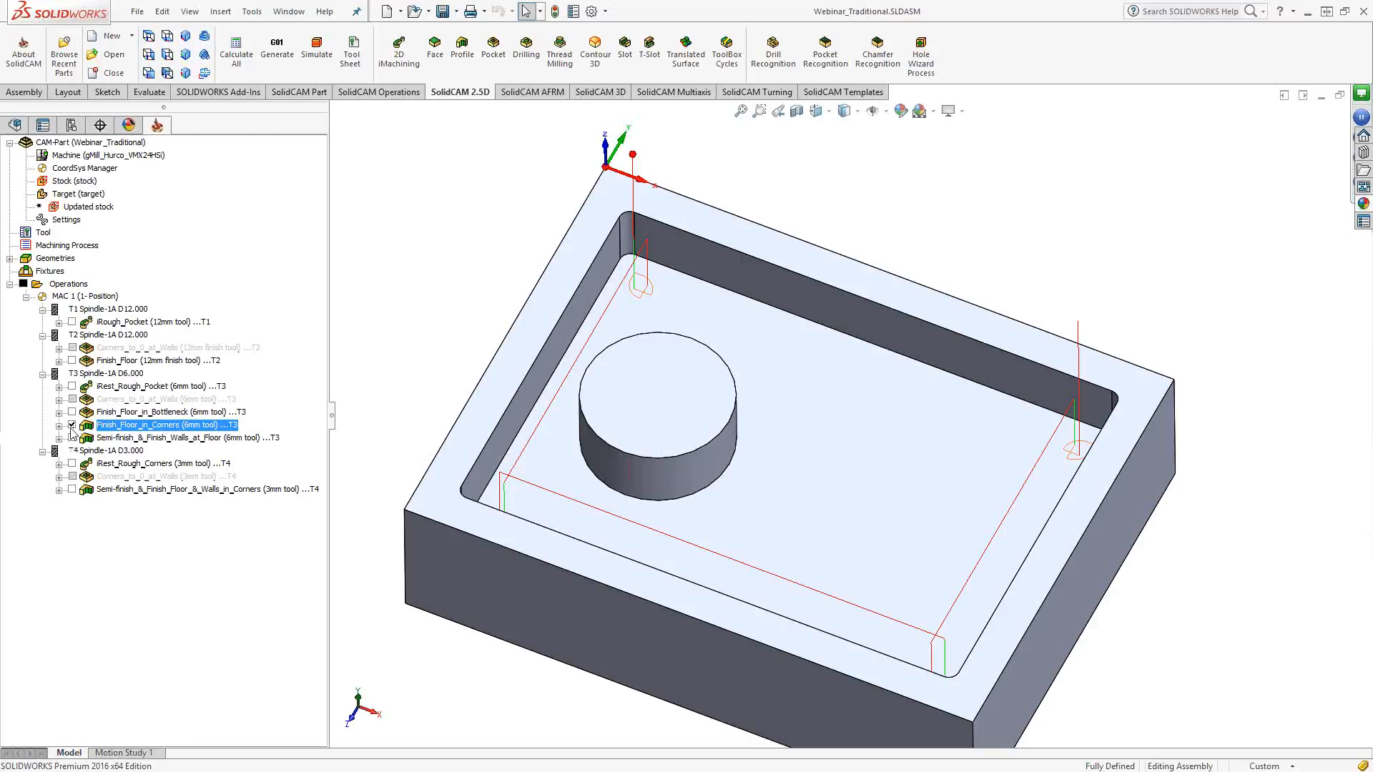
pyautogui.click(72, 438)
pyautogui.click(71, 424)
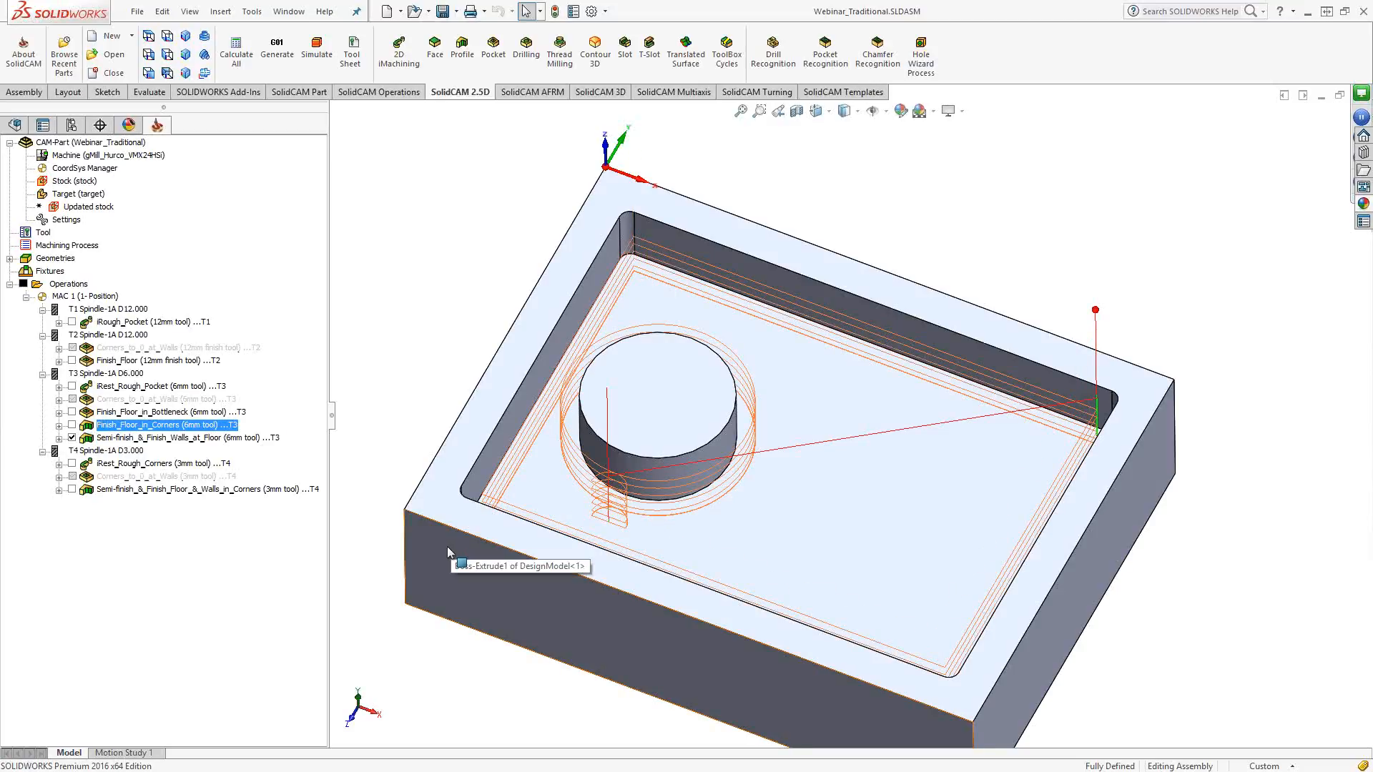
pyautogui.moveTo(447, 545); pyautogui.dragTo(603, 490, button='middle')
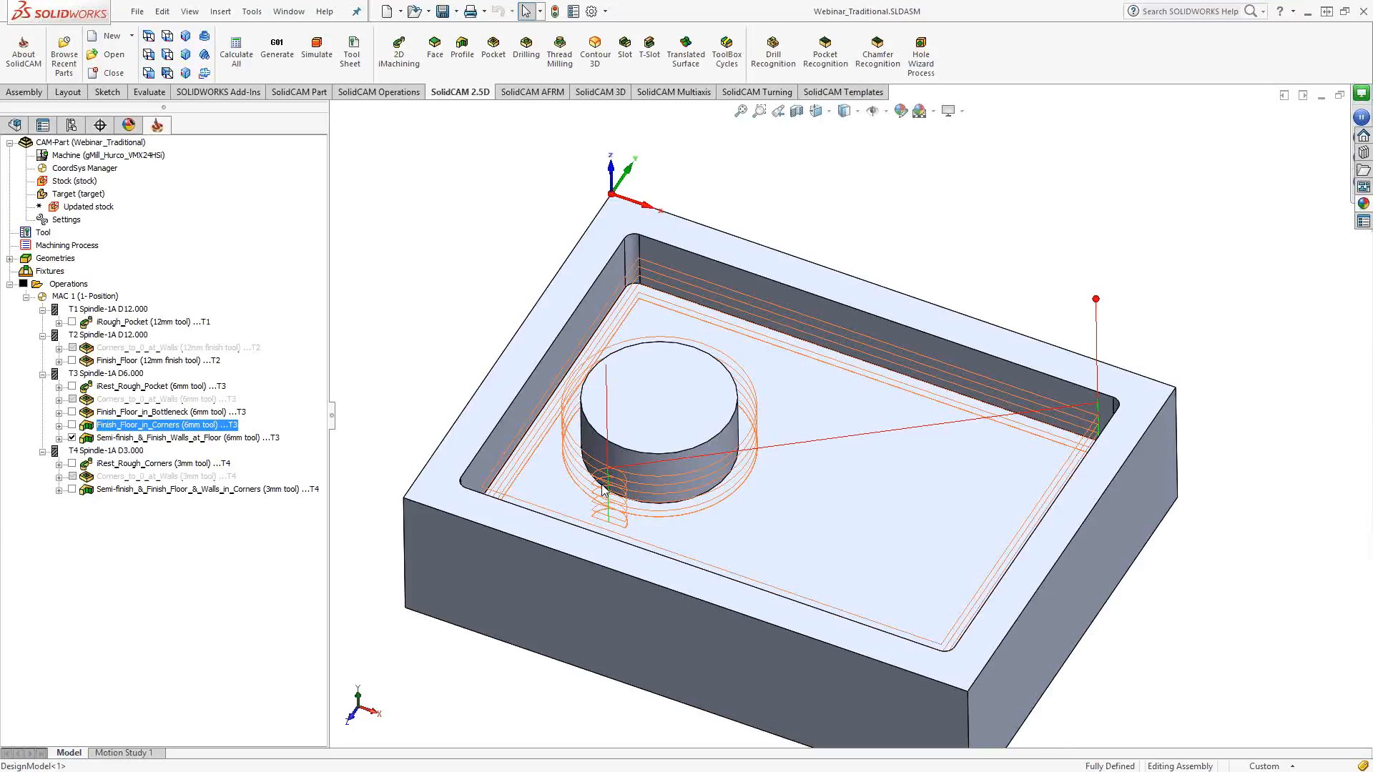
pyautogui.click(72, 438)
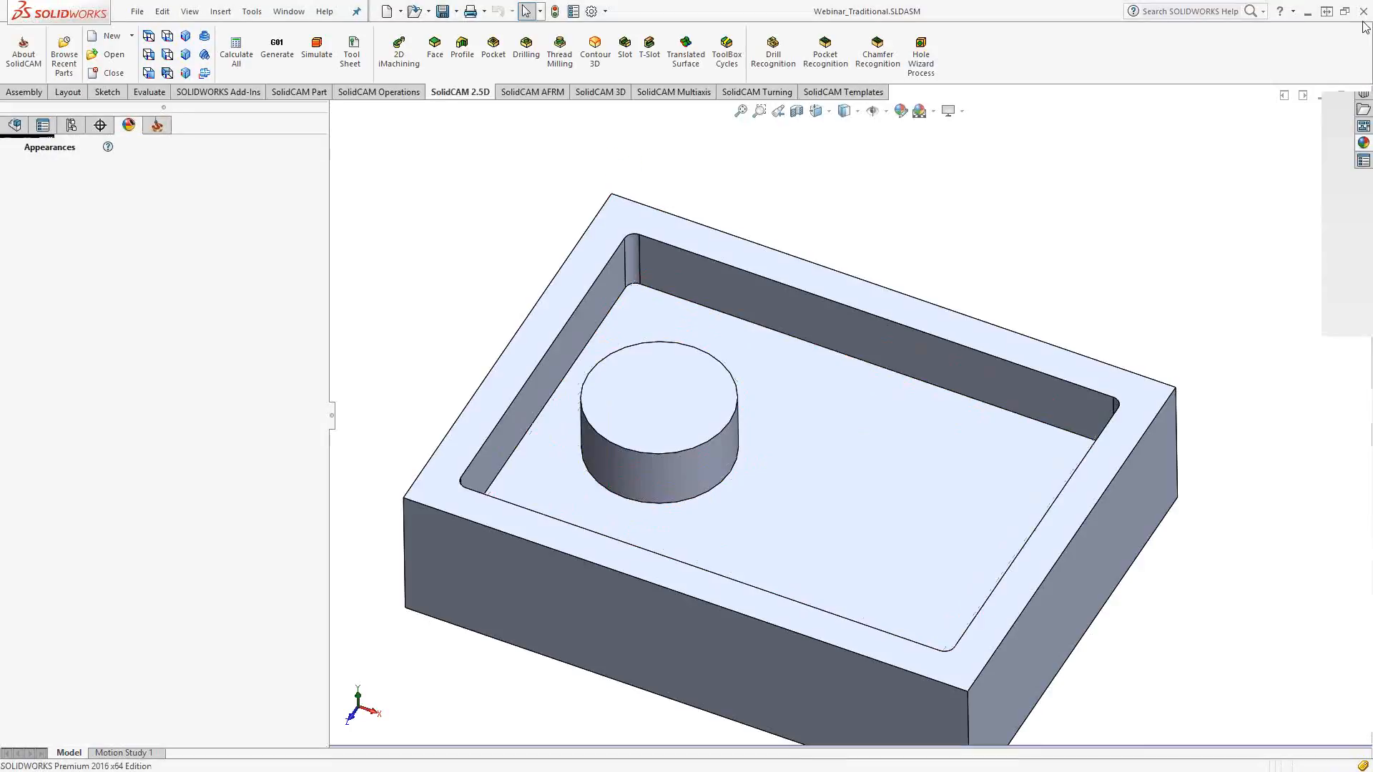
# Close the traditional pocket part and open the recent CAM-Part Webinar_Aero_Bracket.PRT
pyautogui.click(193, 10)
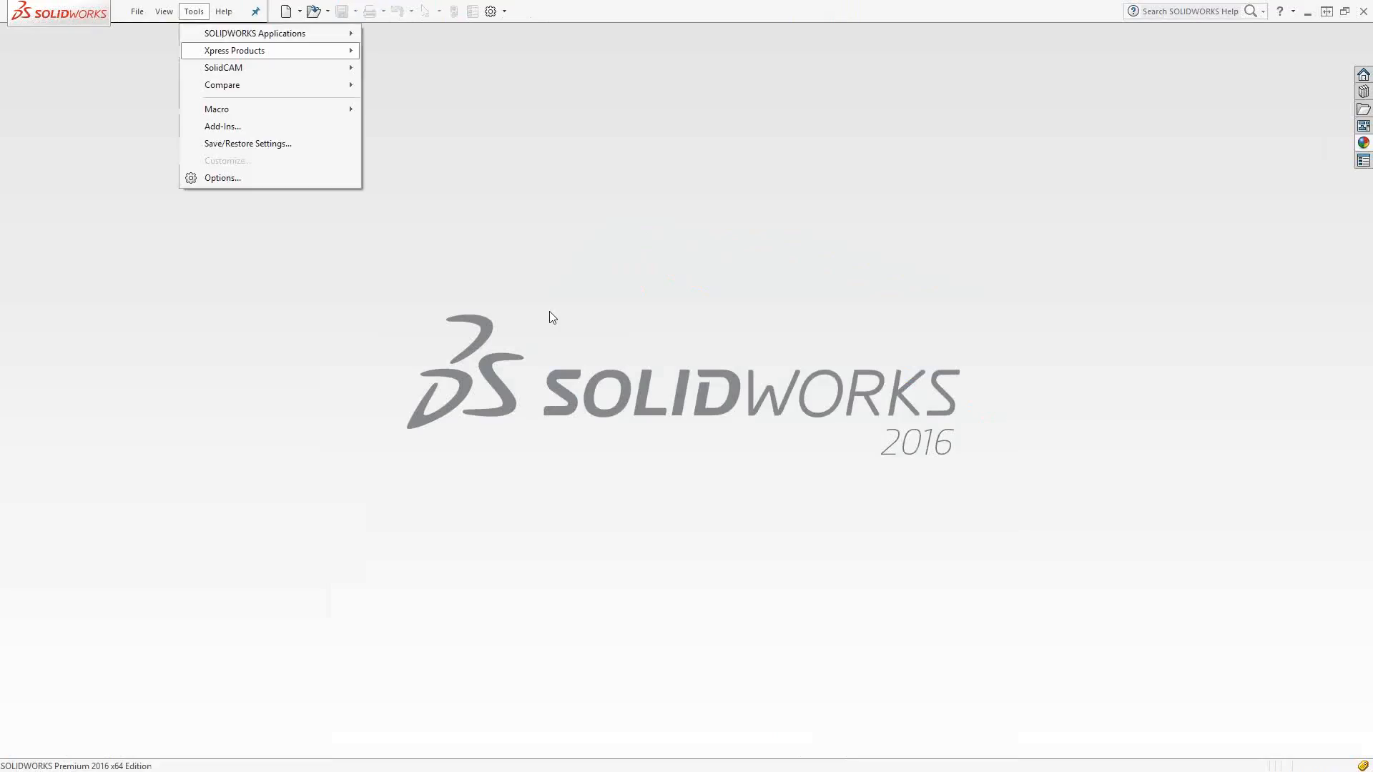
pyautogui.moveTo(240, 68)
pyautogui.moveTo(500, 367)
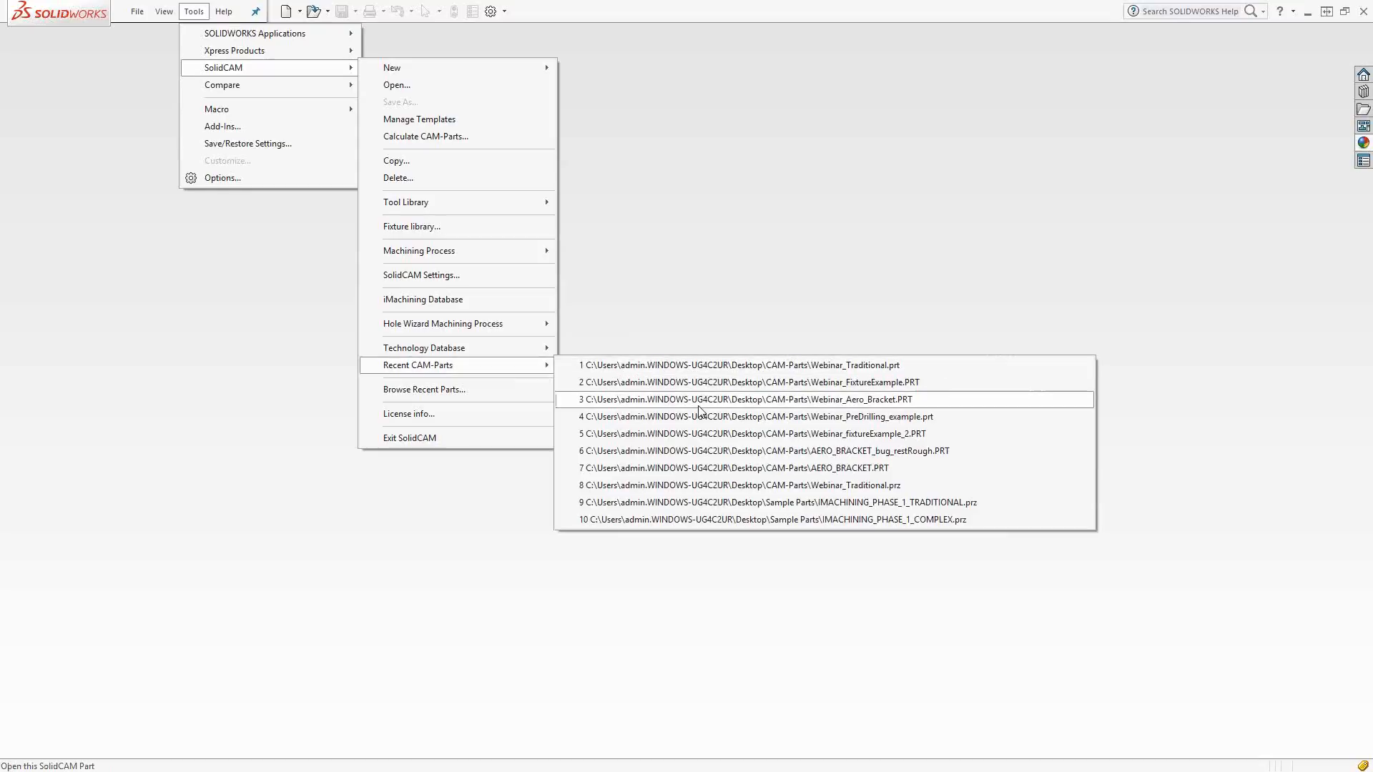
pyautogui.click(700, 401)
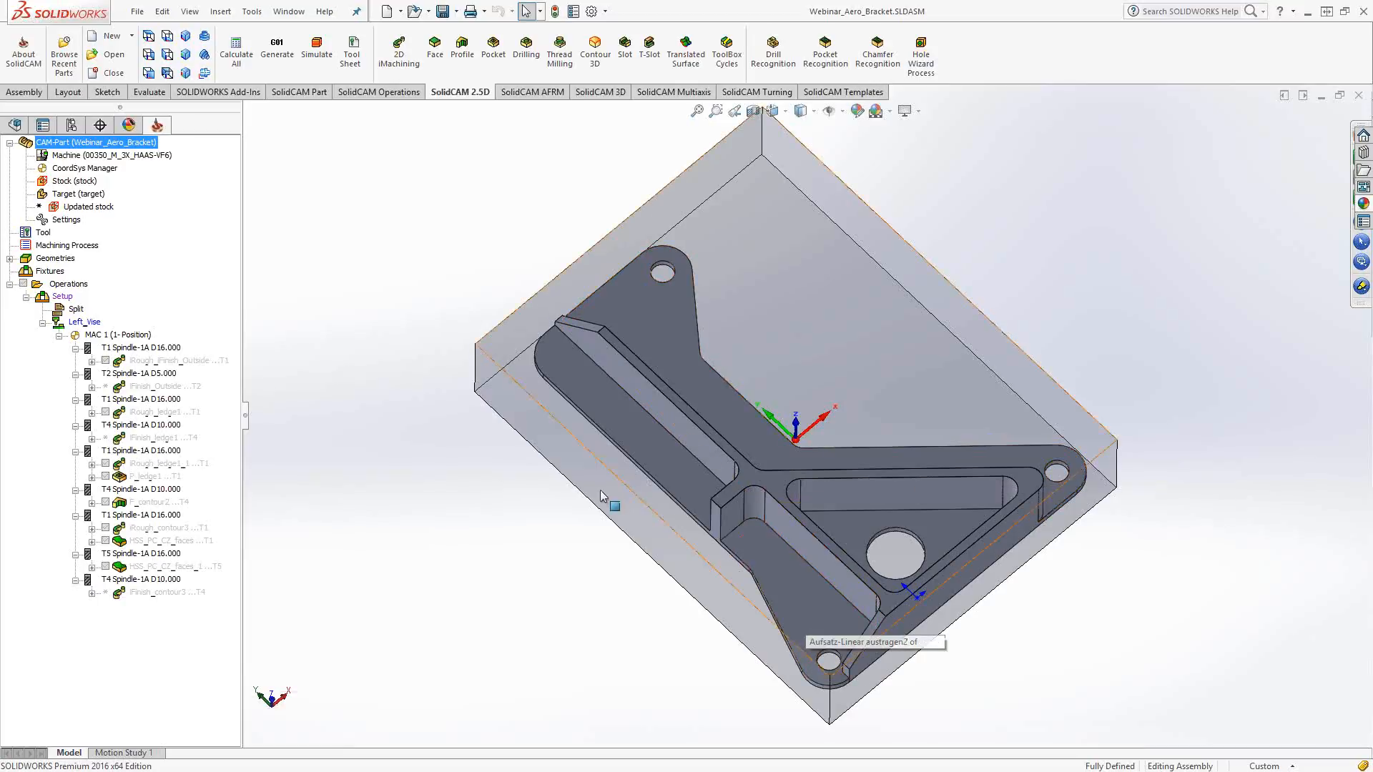
pyautogui.click(813, 607)
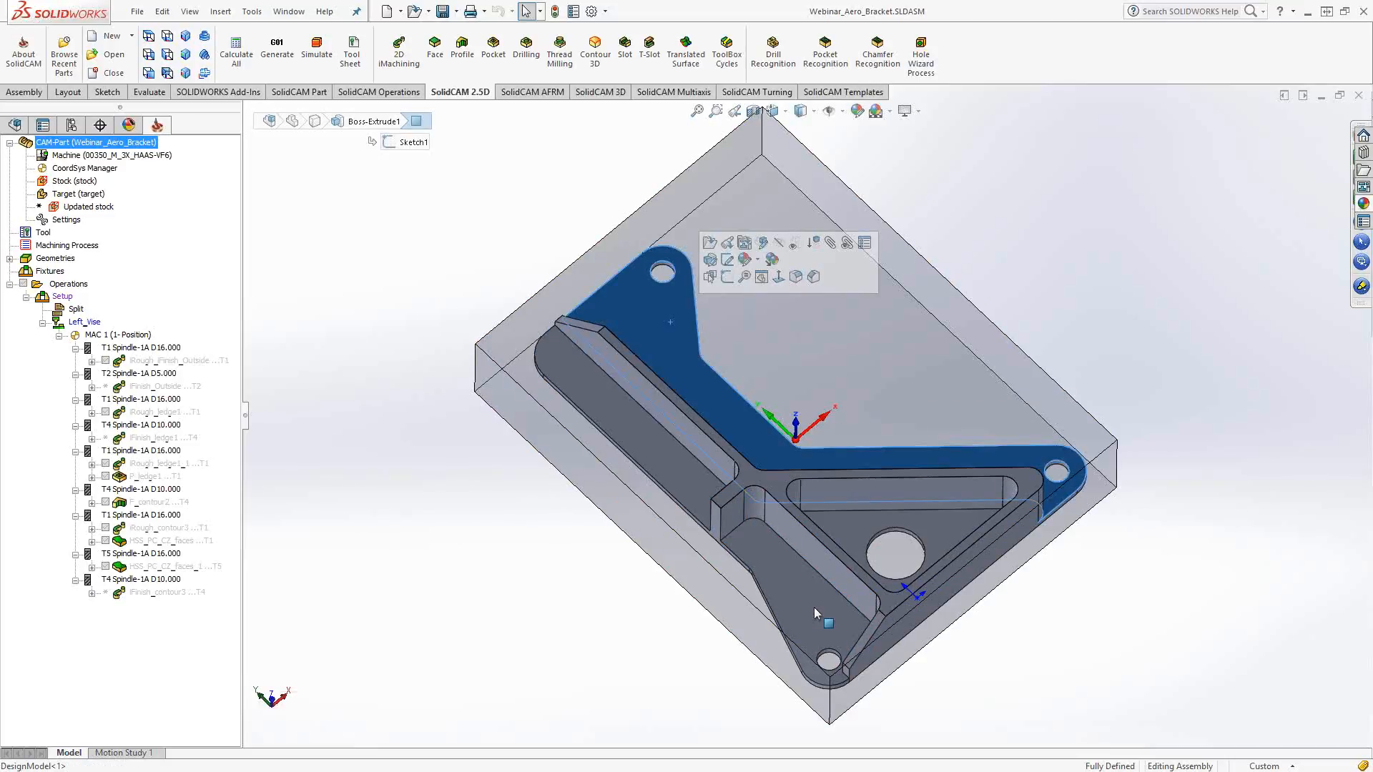
pyautogui.click(686, 645)
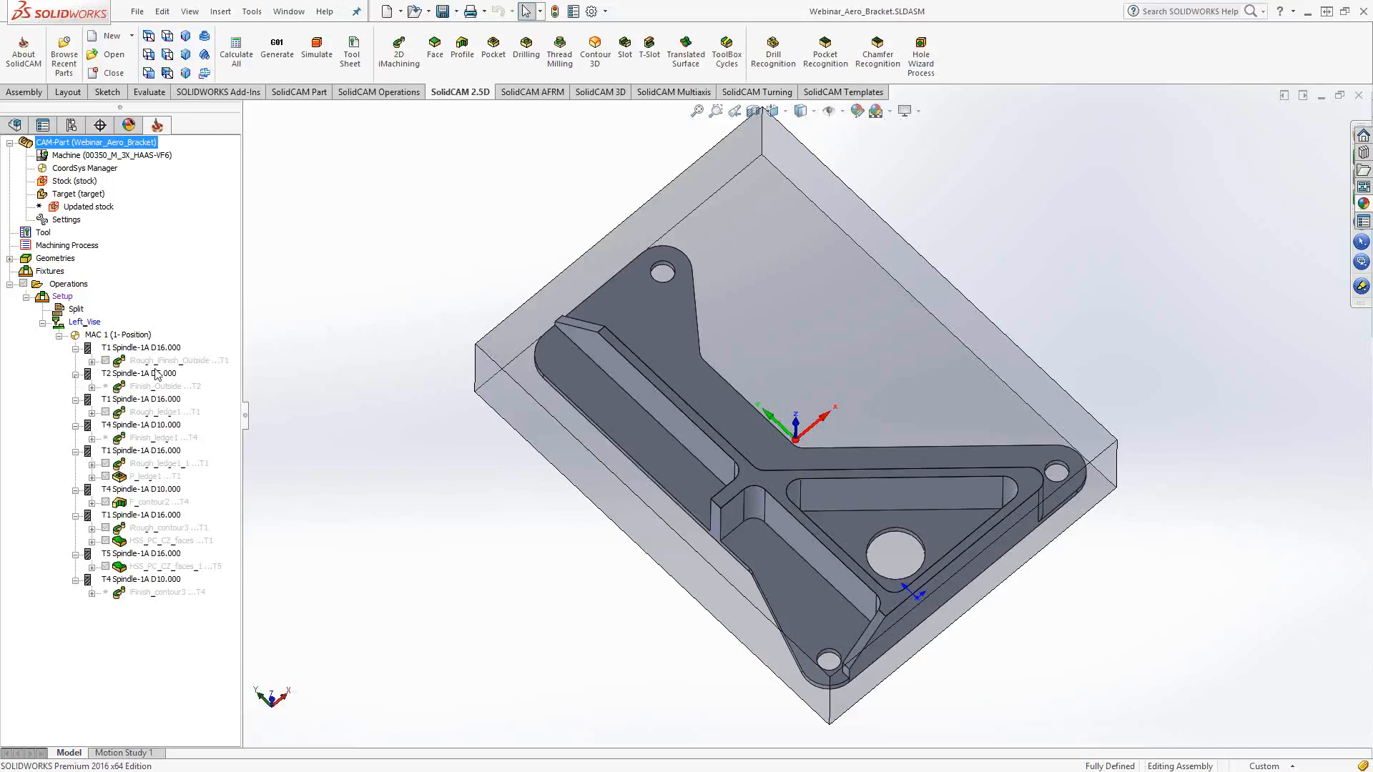
# Add a 2D iMachining operation after the iFinish_contour3 operation and set its technology to iRough + iFinish
pyautogui.rightClick(179, 594)
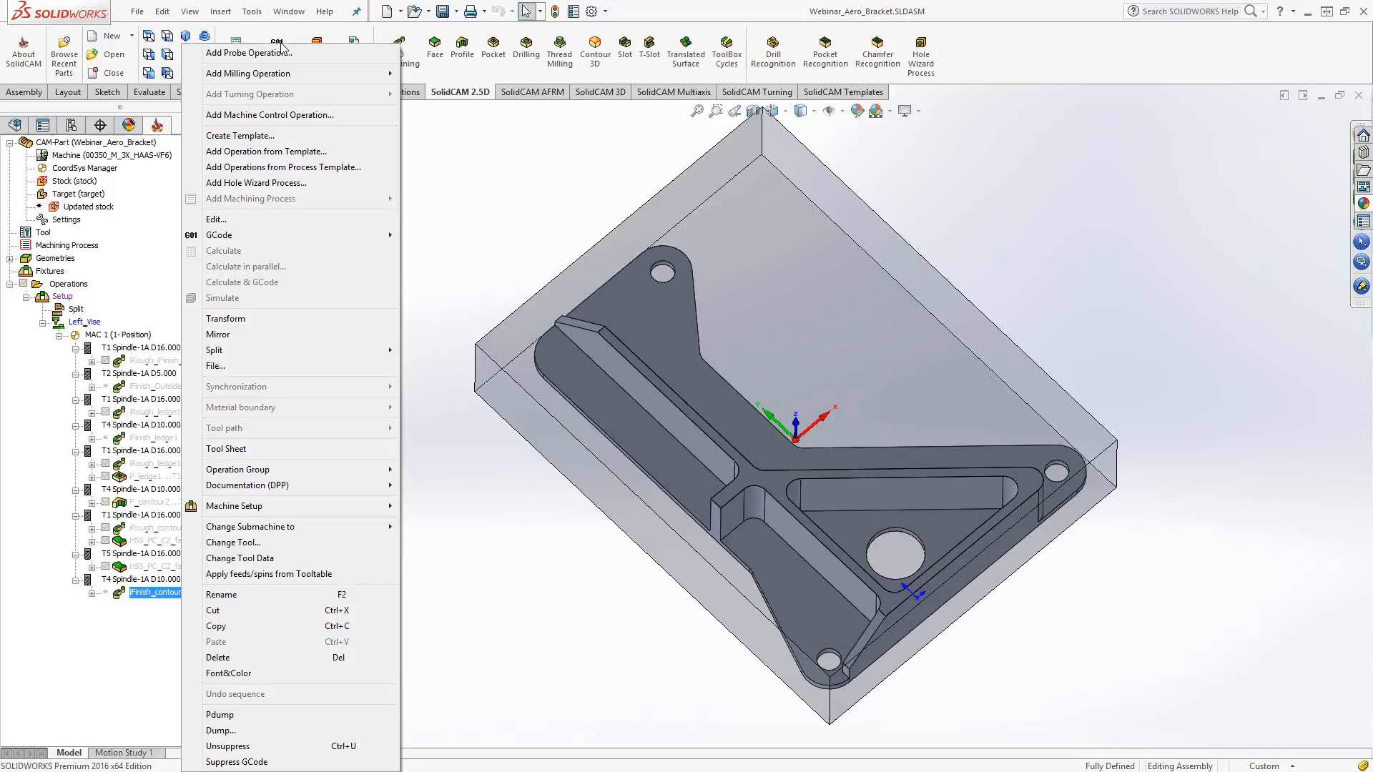
pyautogui.moveTo(343, 74)
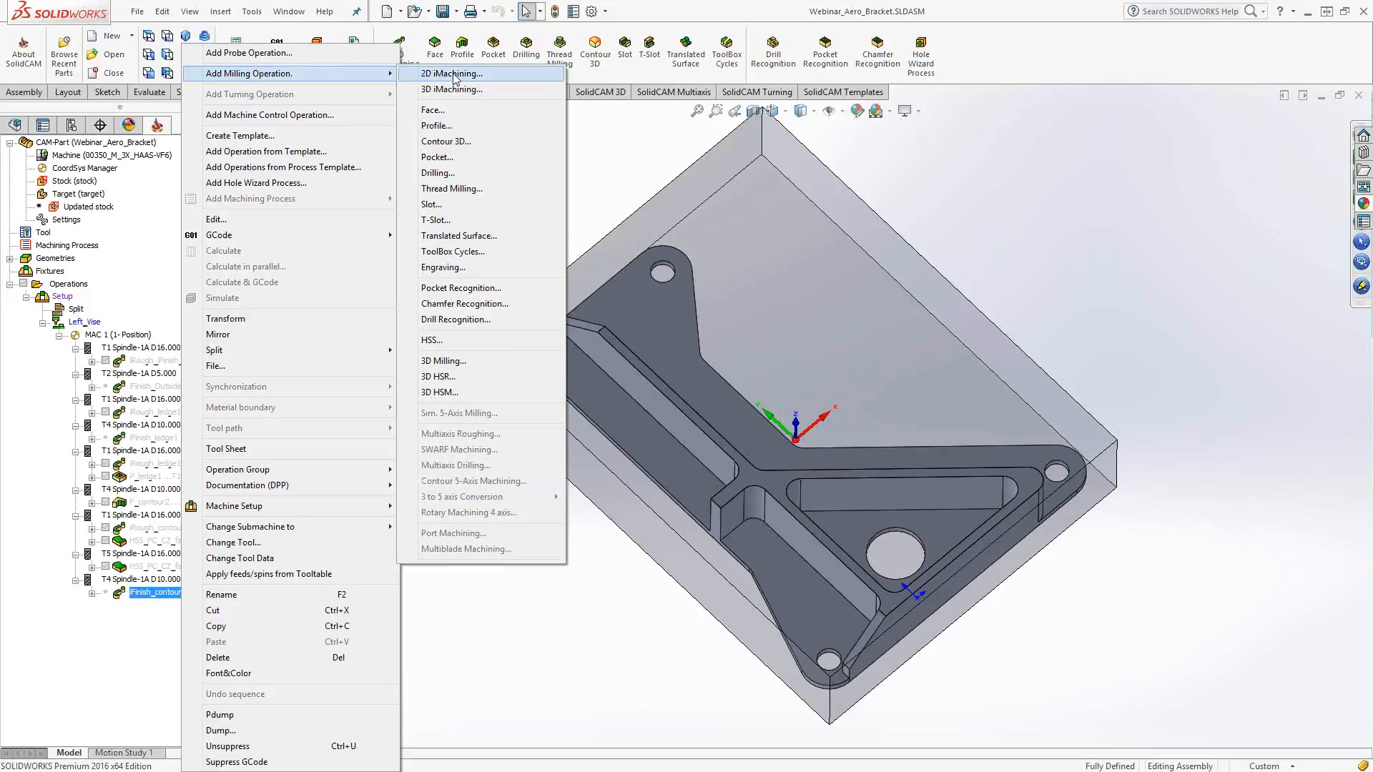
pyautogui.click(452, 74)
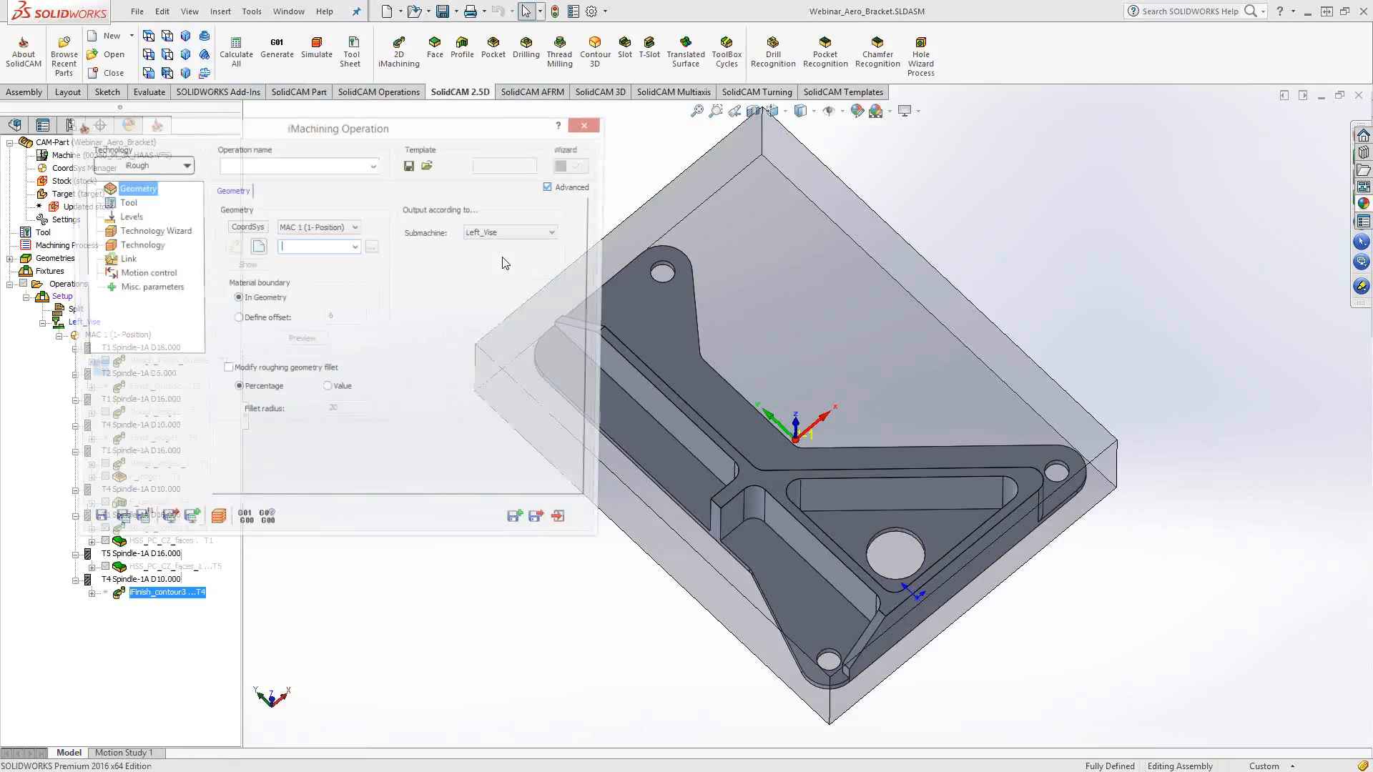
pyautogui.click(179, 166)
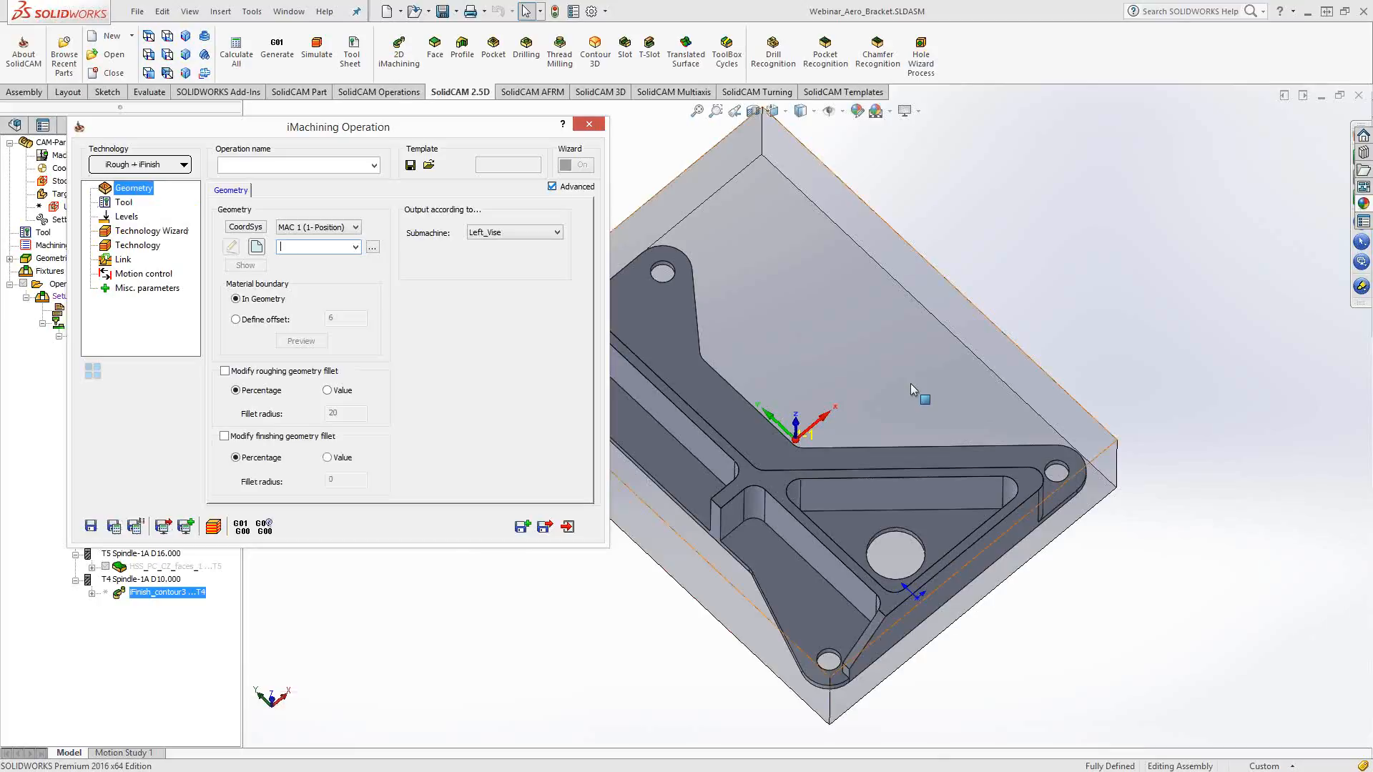
# Create a new geometry for the operation and add the rectangular stock outline as its first chain
pyautogui.click(256, 247)
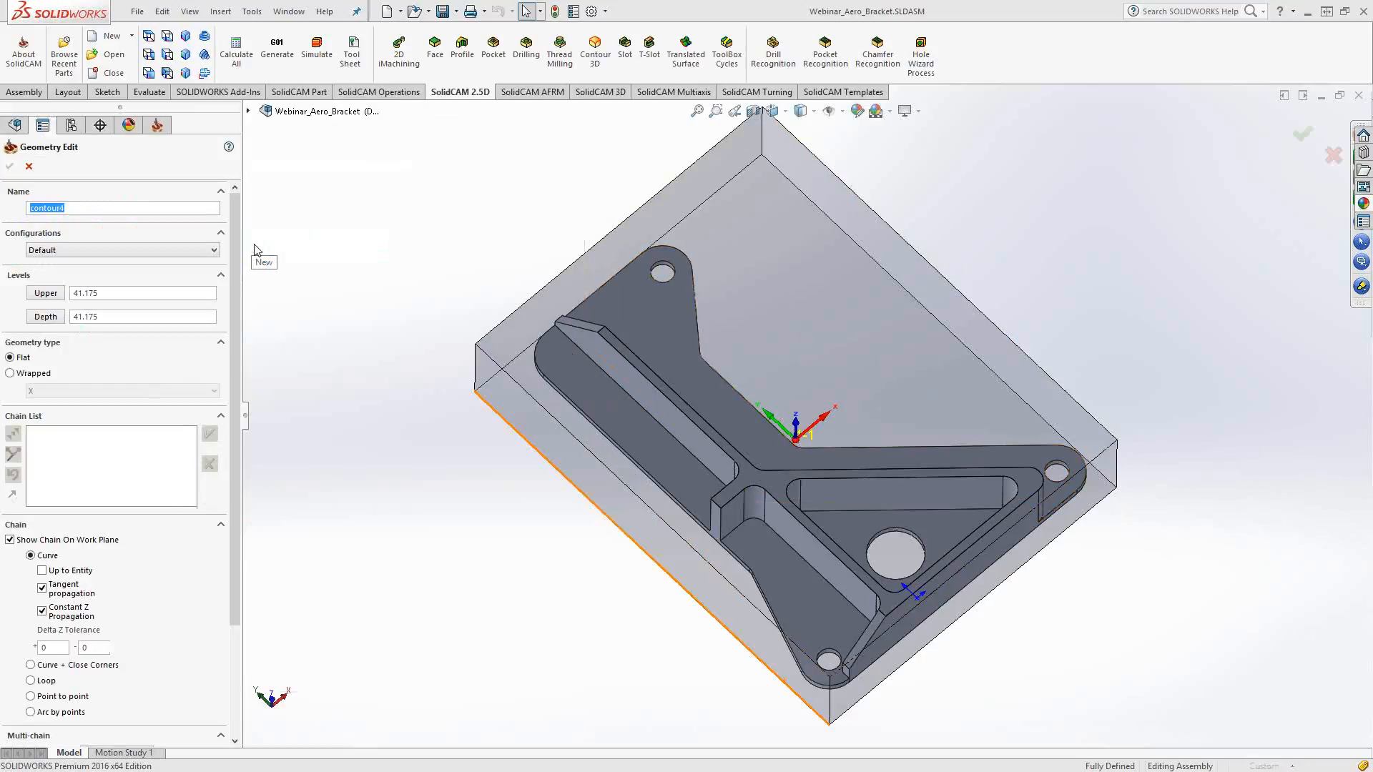
pyautogui.click(212, 355)
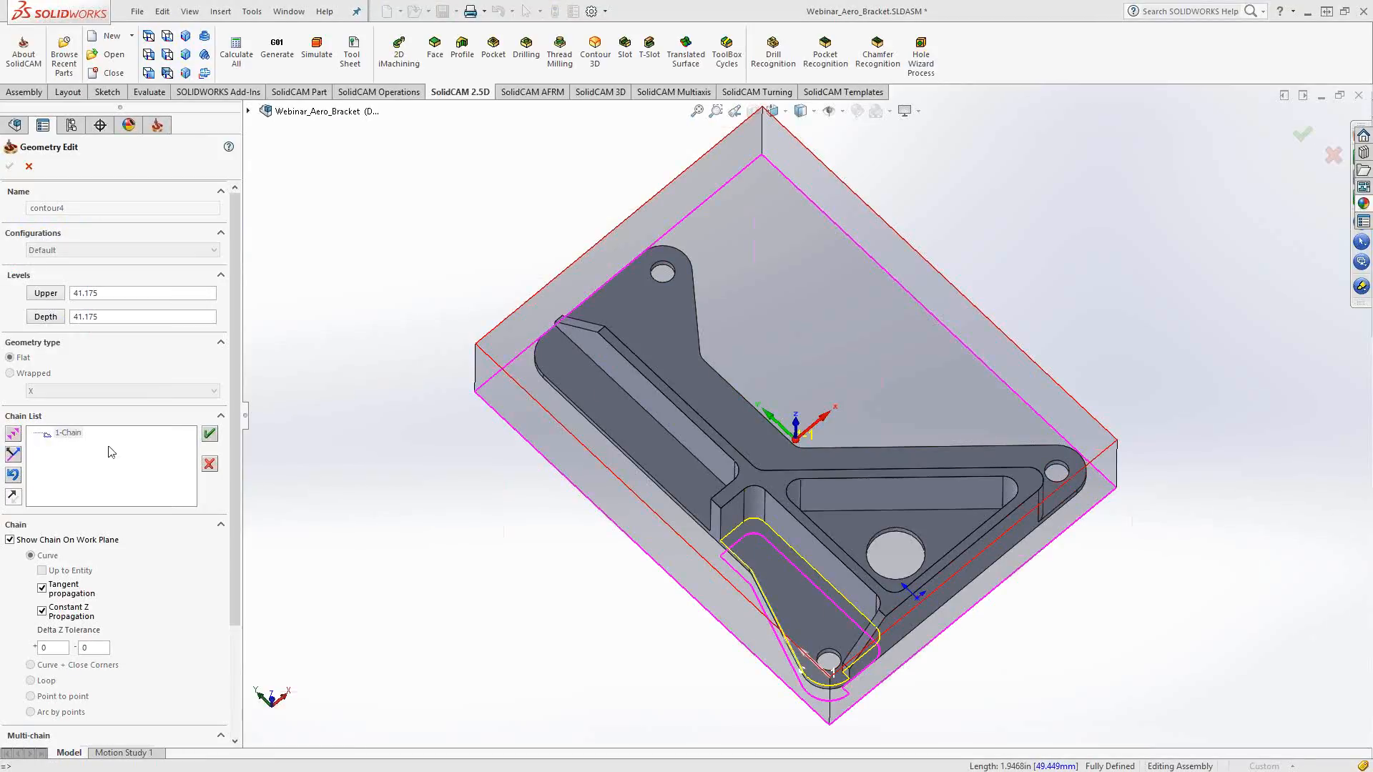
pyautogui.click(209, 434)
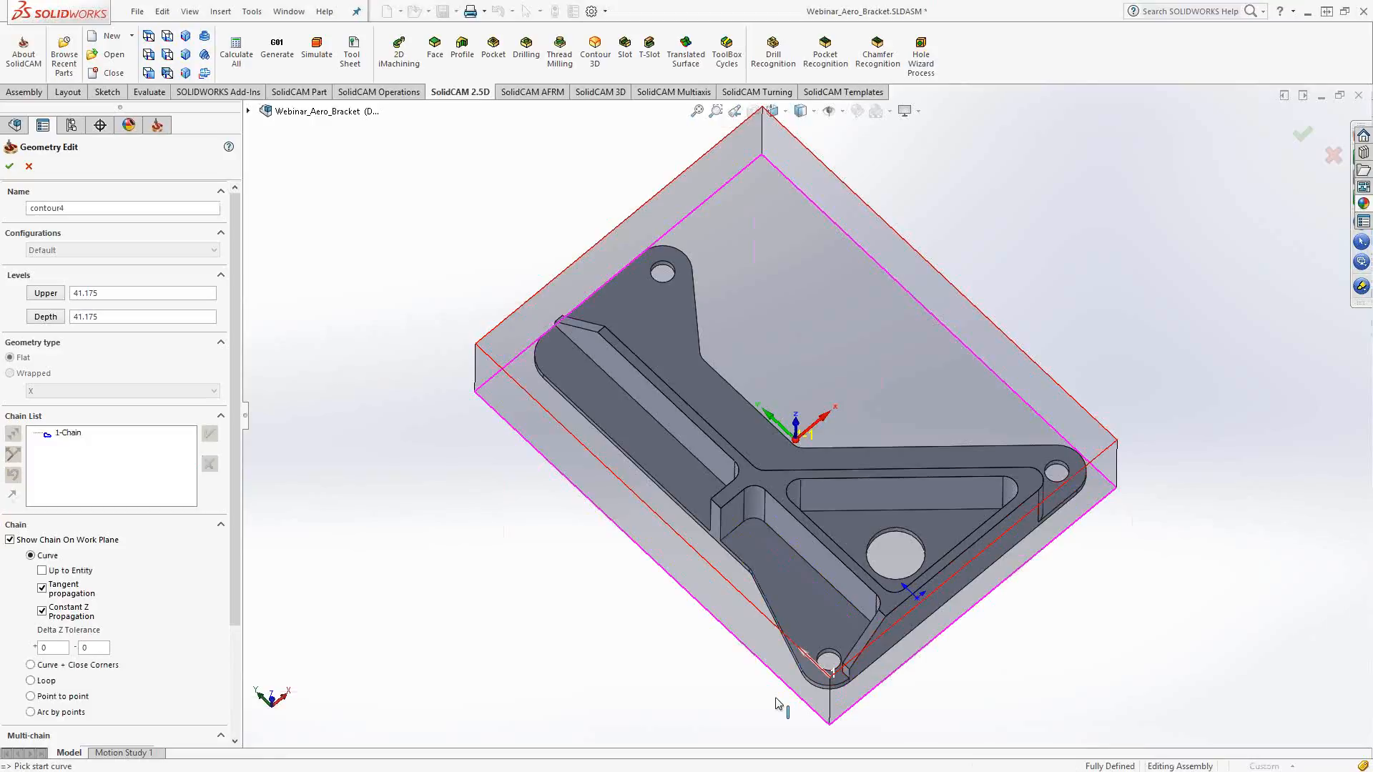
# Add the bracket's outer contour as the second chain and finish the geometry with the stock outline chain marked as open
pyautogui.hotkey('ctrl', '7')
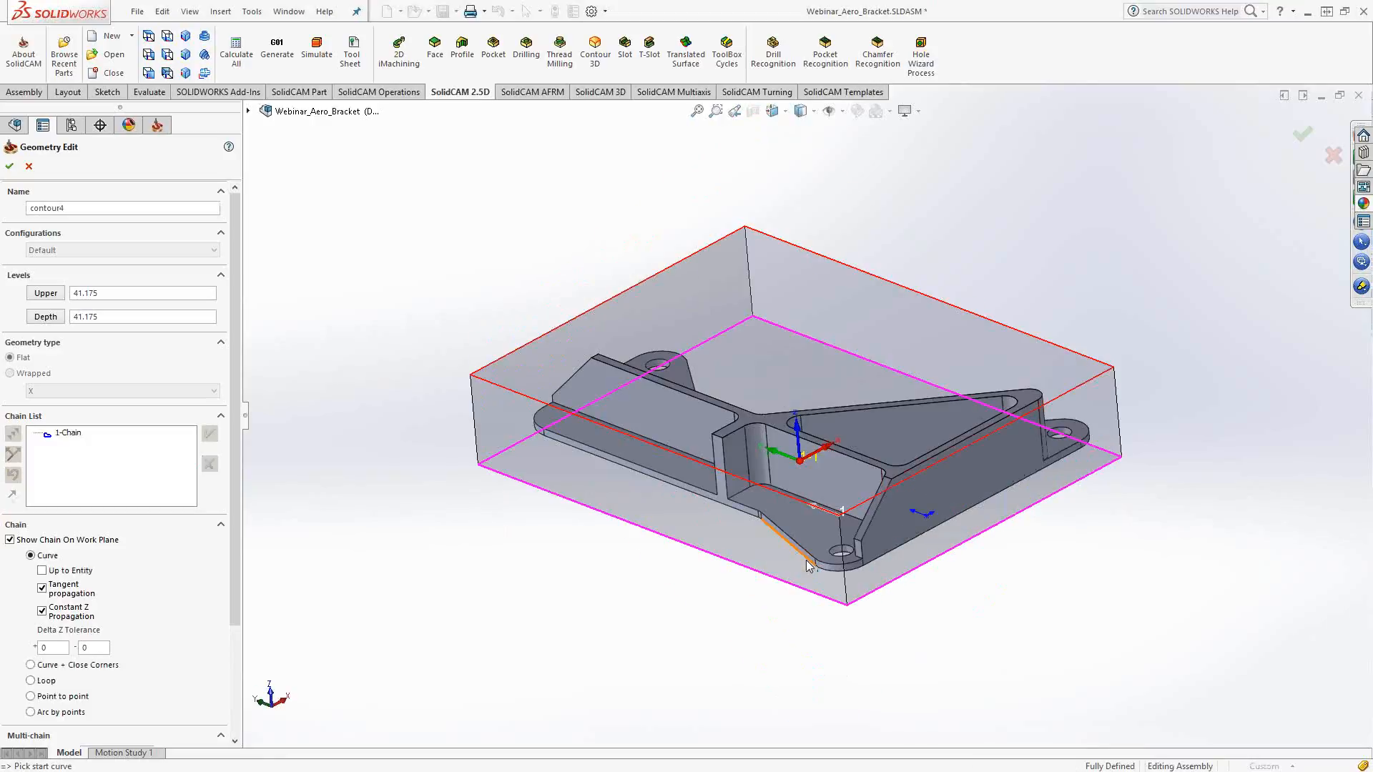
pyautogui.click(807, 562)
pyautogui.press('Return')
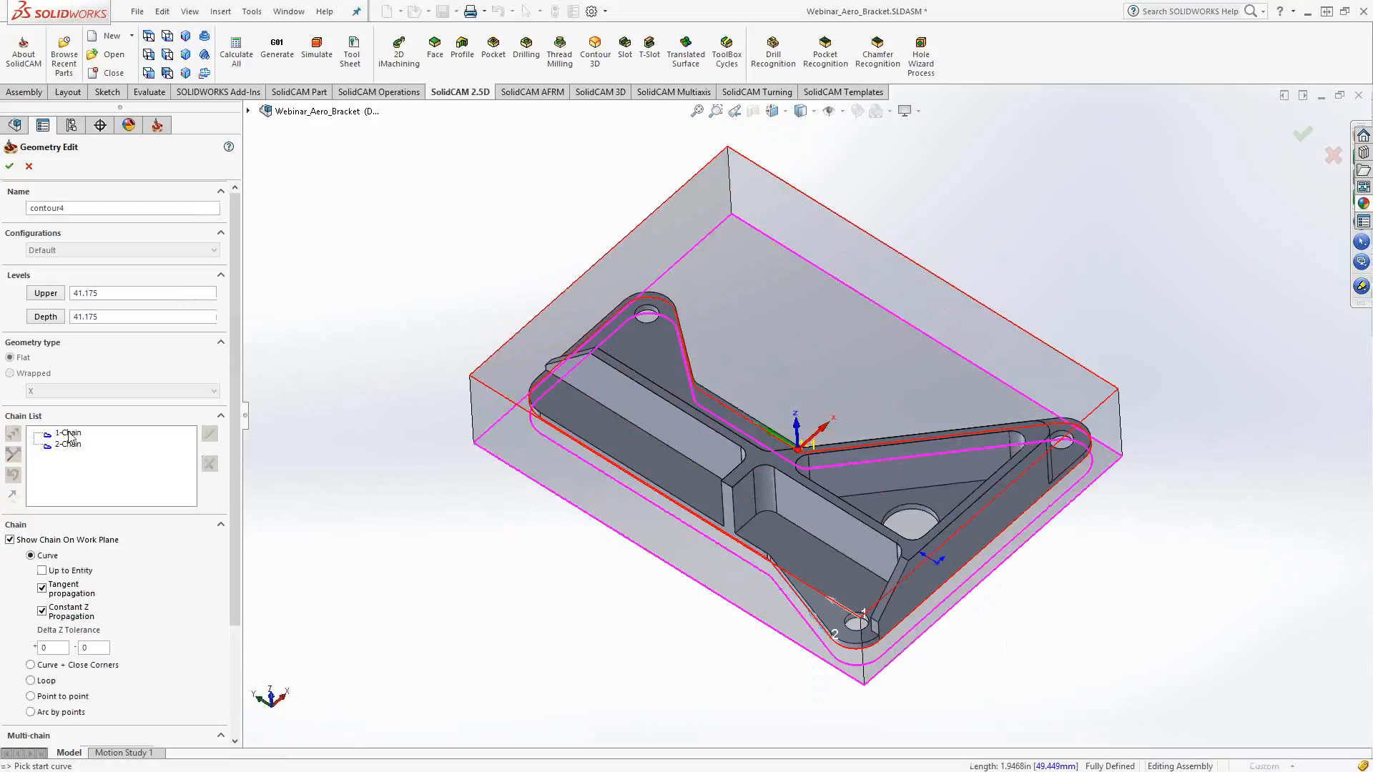
pyautogui.rightClick(71, 436)
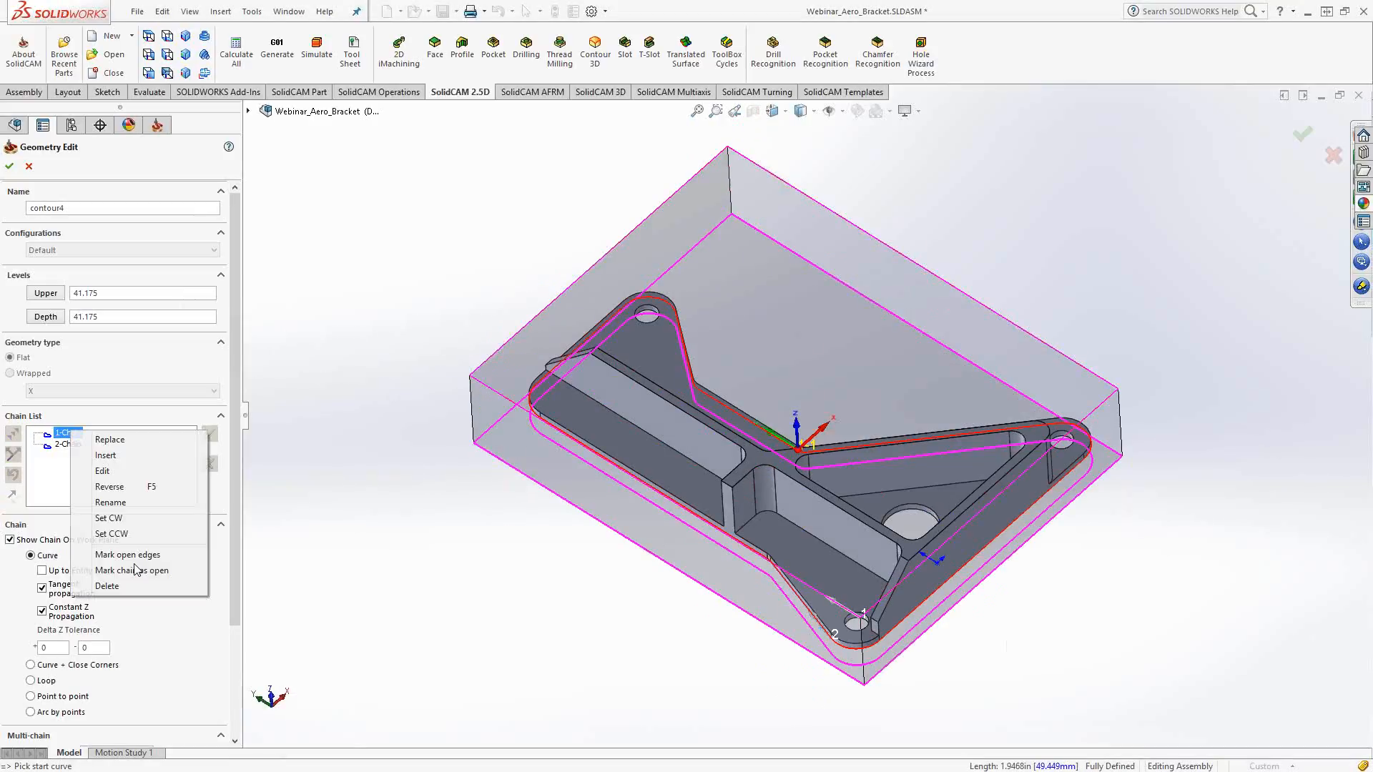
pyautogui.click(10, 166)
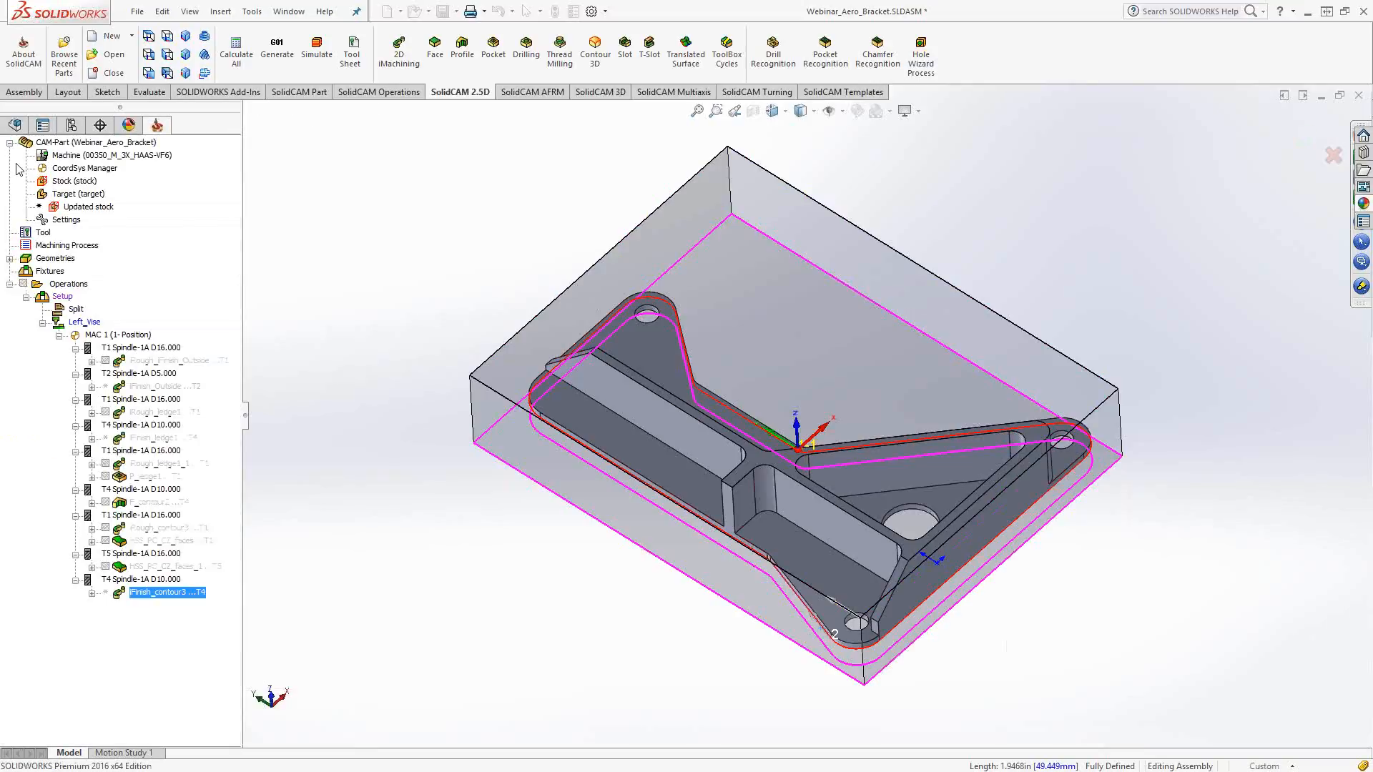
# Preview tool 1, the 16 mm end mill, on the model and assign it to the operation
pyautogui.click(127, 208)
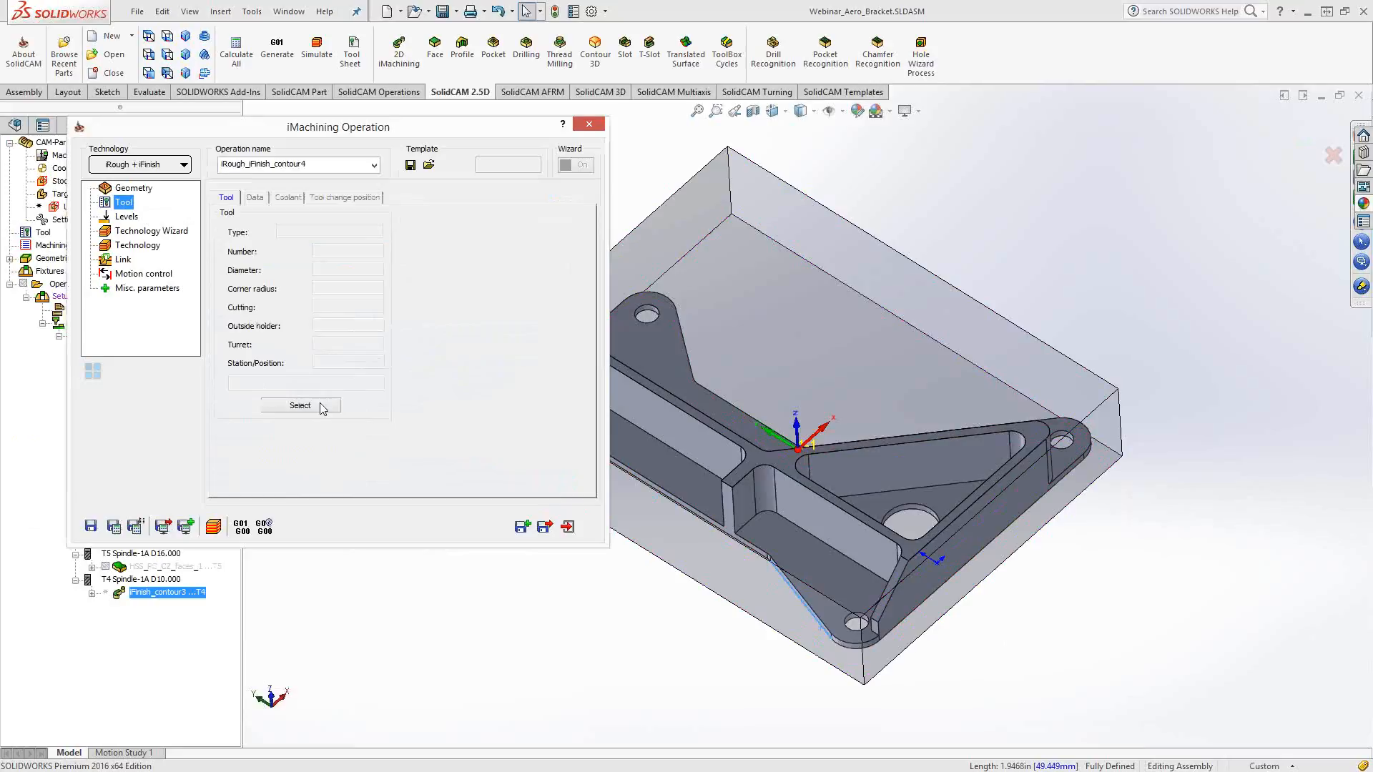
pyautogui.click(300, 405)
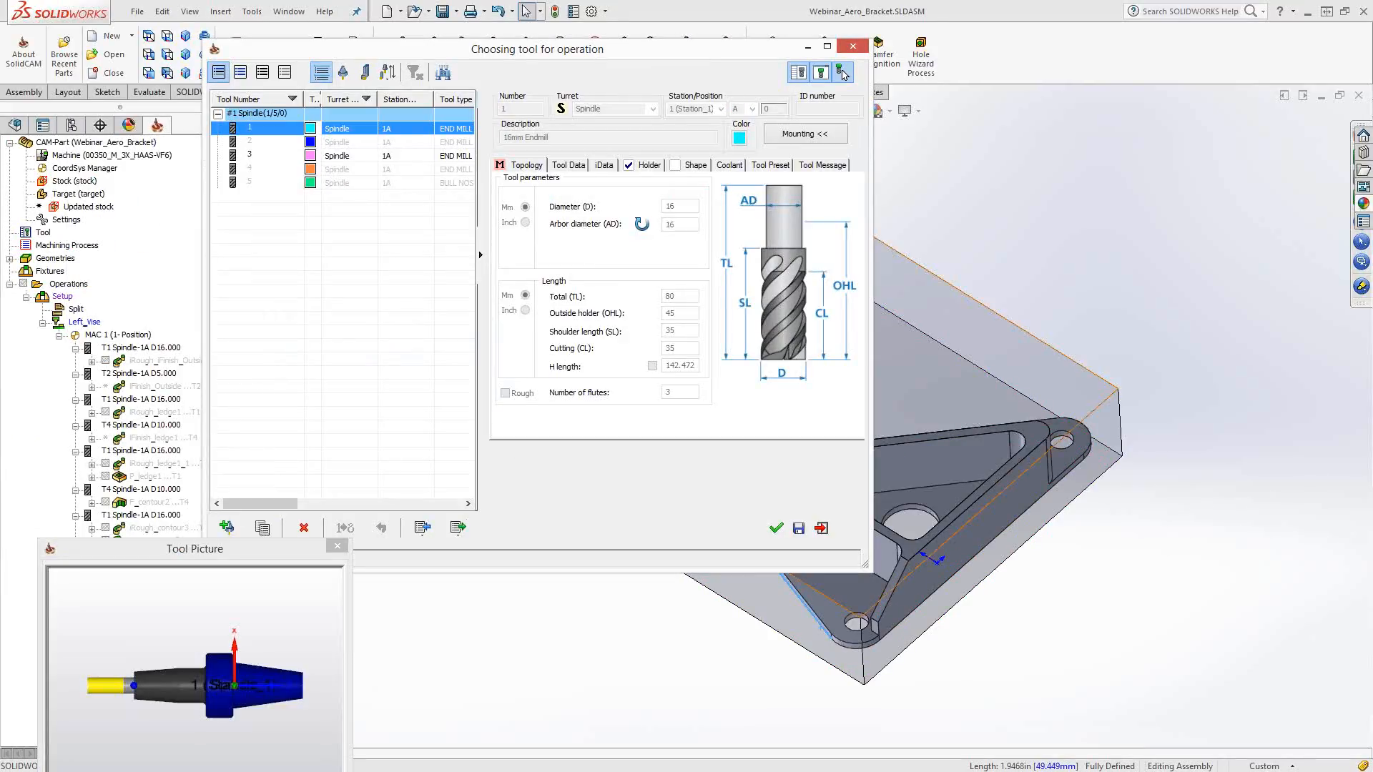
pyautogui.click(844, 74)
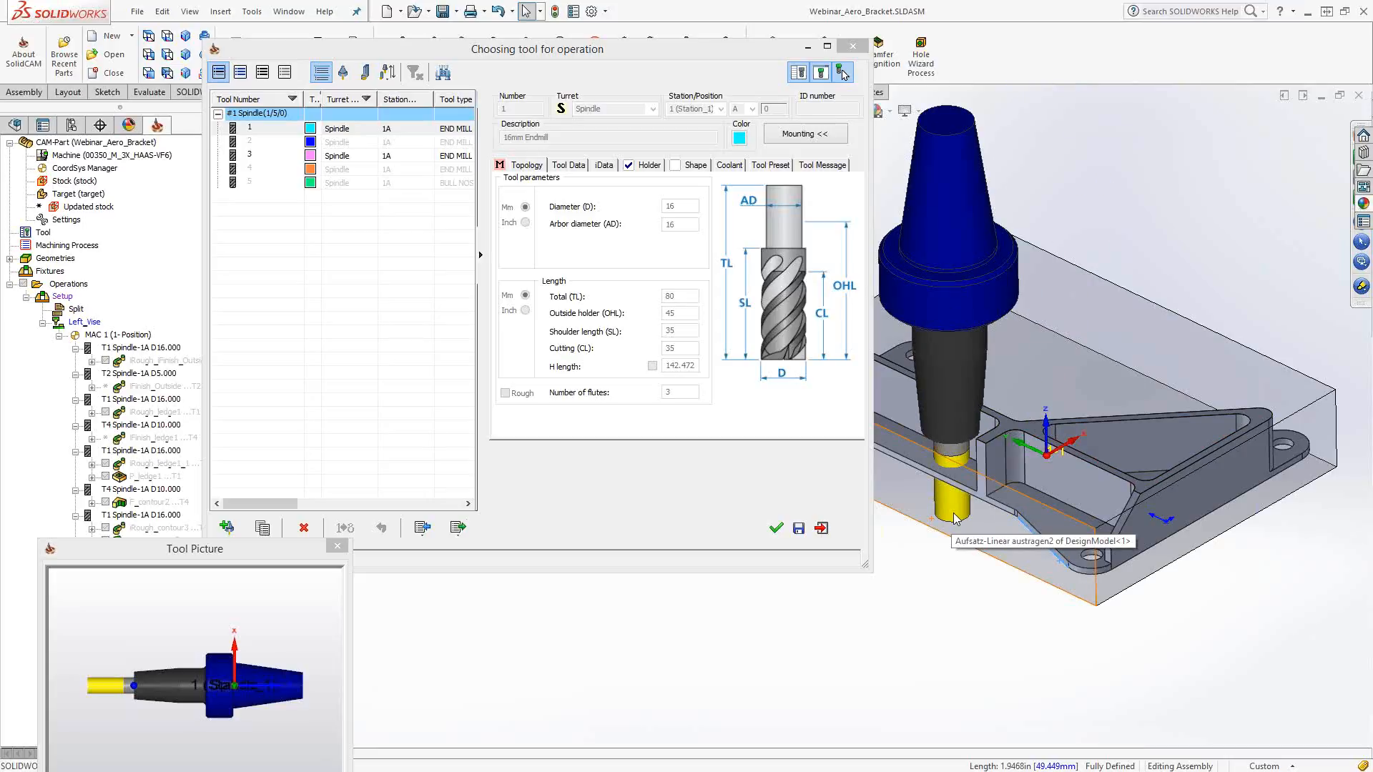
pyautogui.click(776, 530)
# Define the pocket depth from the bracket's bottom edge and set its delta to -0.5
pyautogui.press('Down')
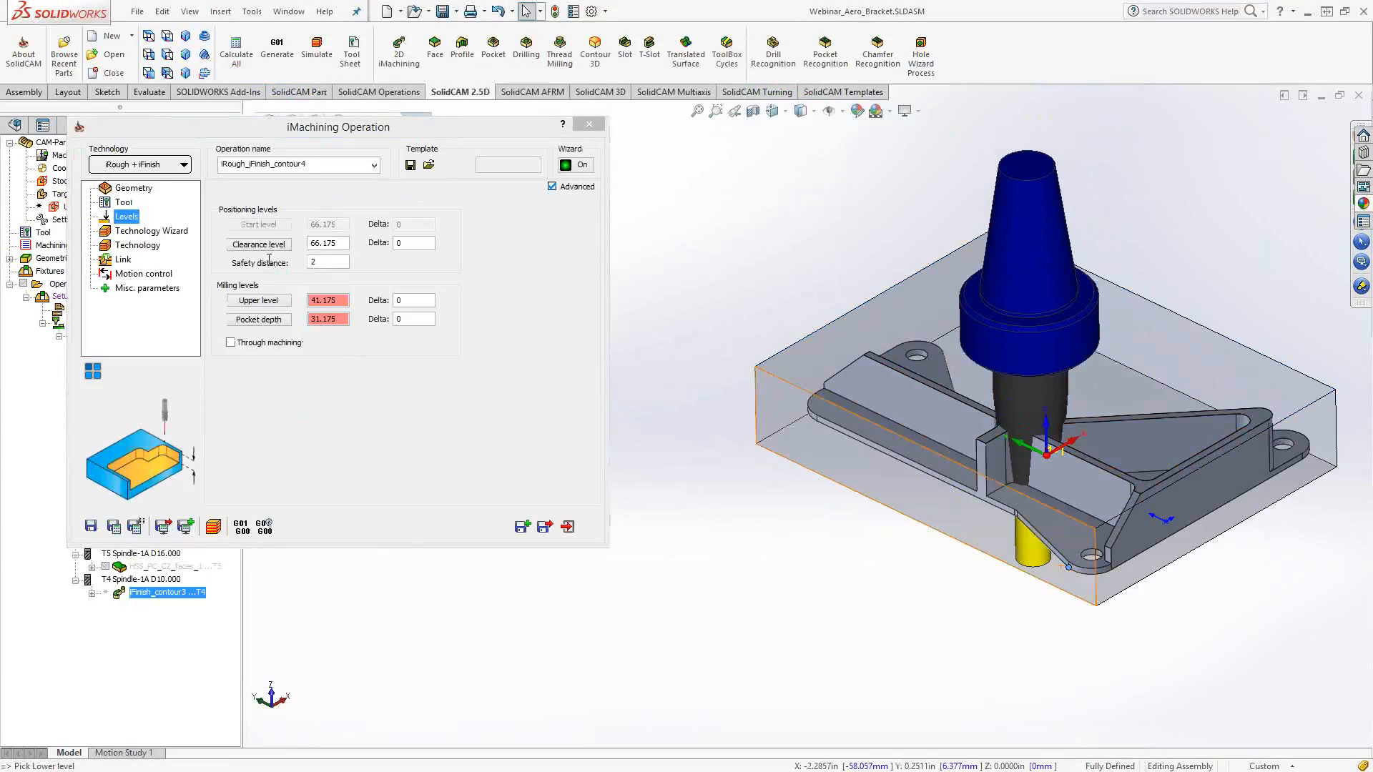
pyautogui.click(1064, 567)
pyautogui.write('-.2')
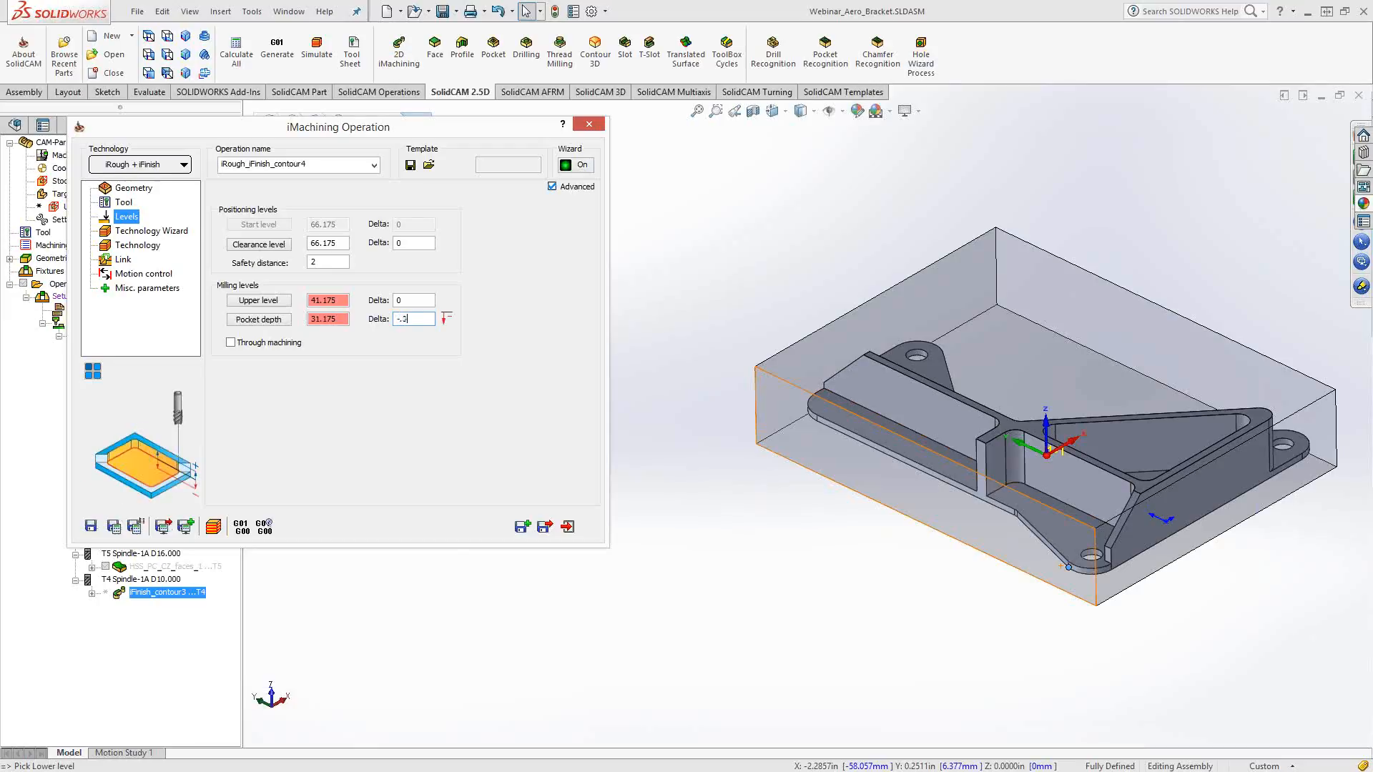
pyautogui.press('BackSpace')
pyautogui.write('5')
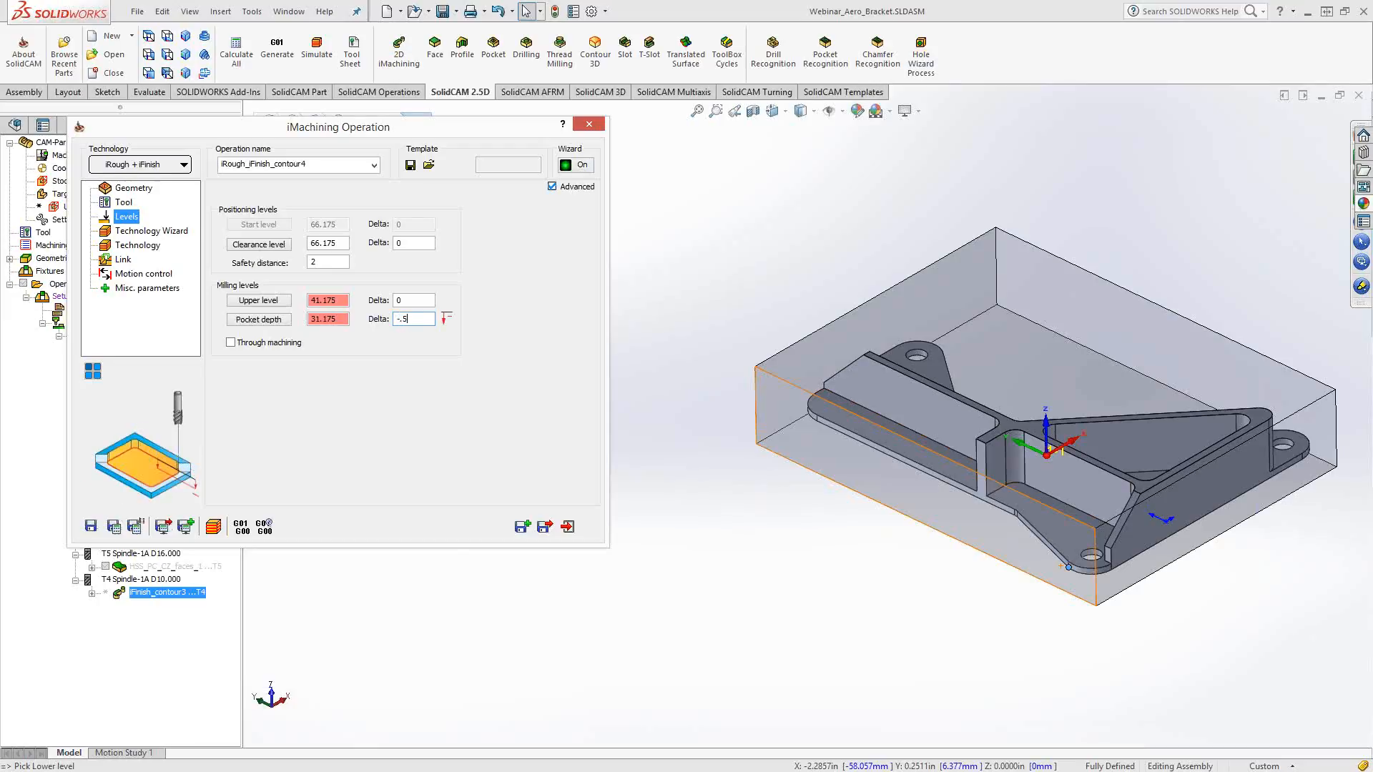
# Set the floor offset to 0, turn off wall semi-finishing, and enable compensation and the large lead in/out move
pyautogui.click(152, 248)
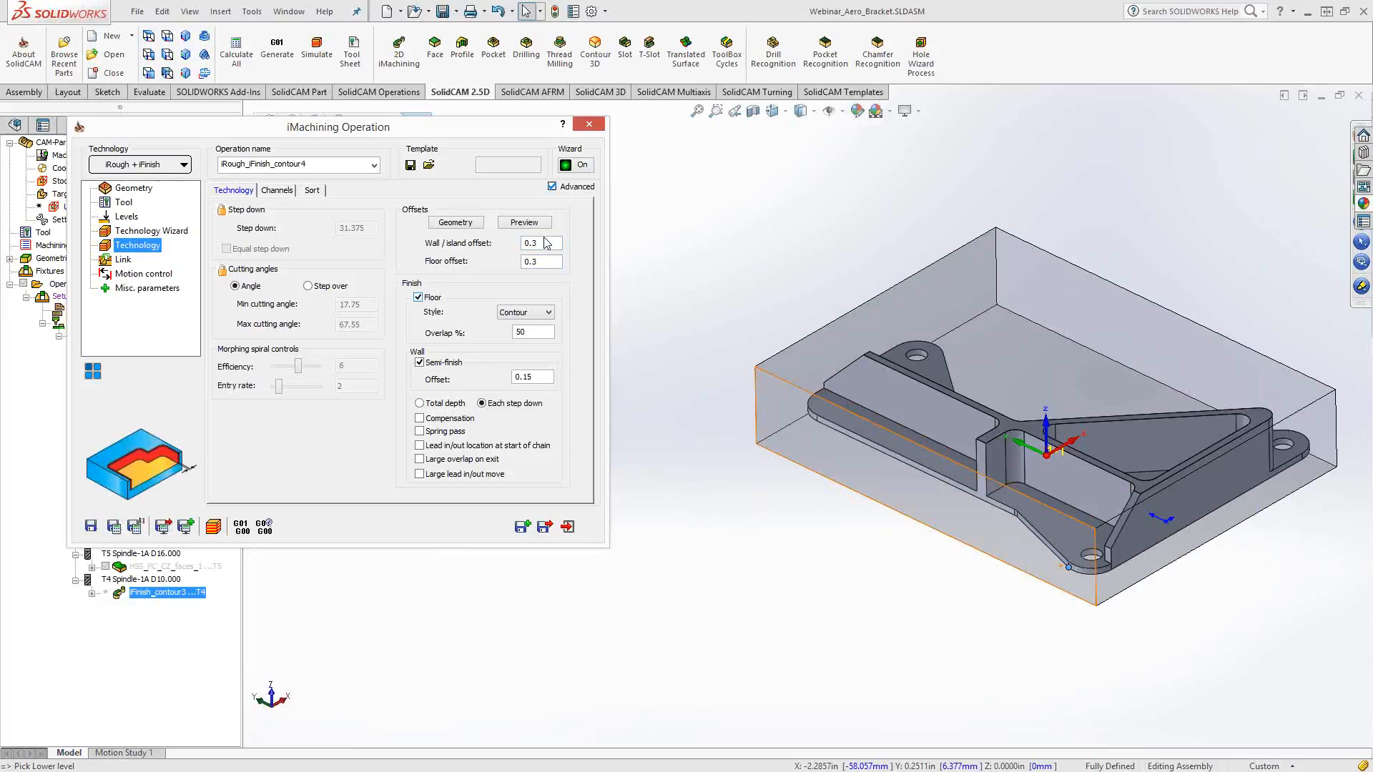
pyautogui.doubleClick(542, 262)
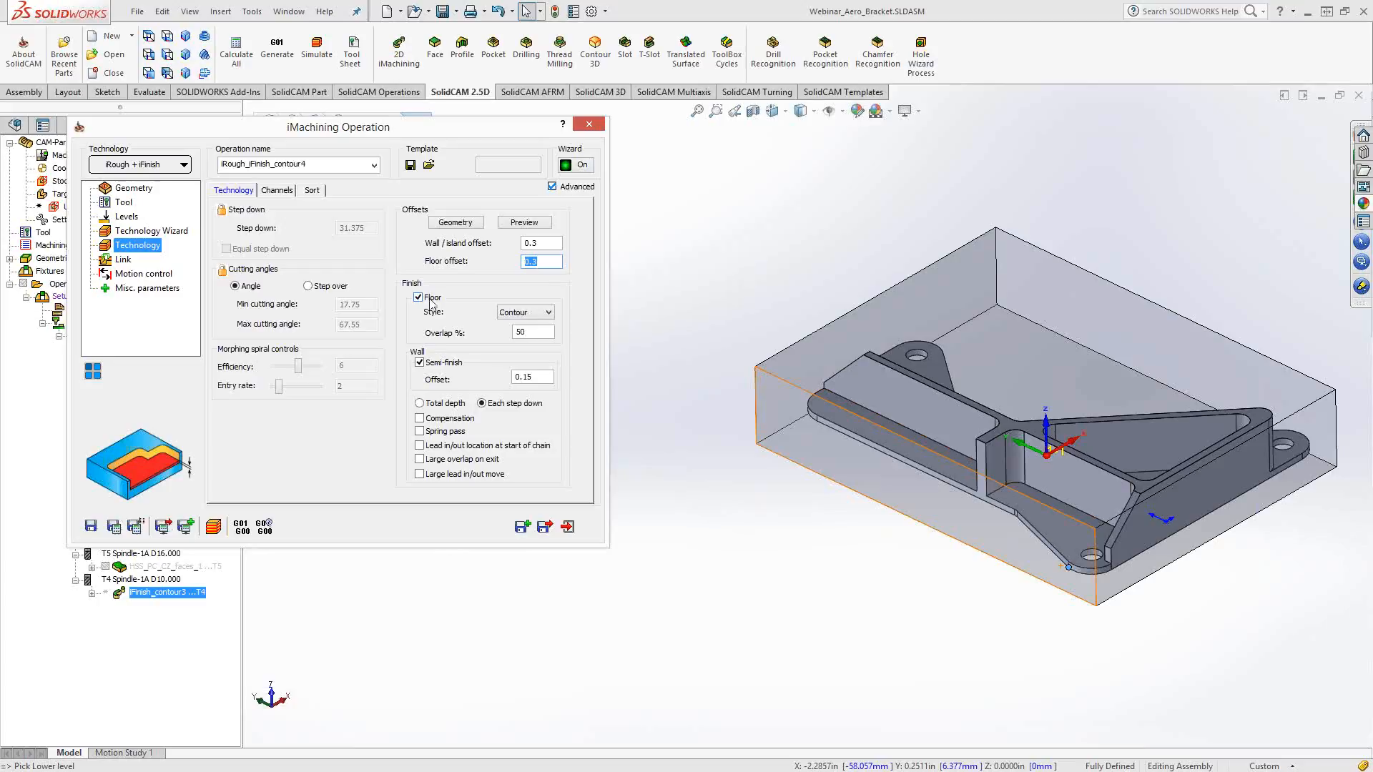
pyautogui.write('0.')
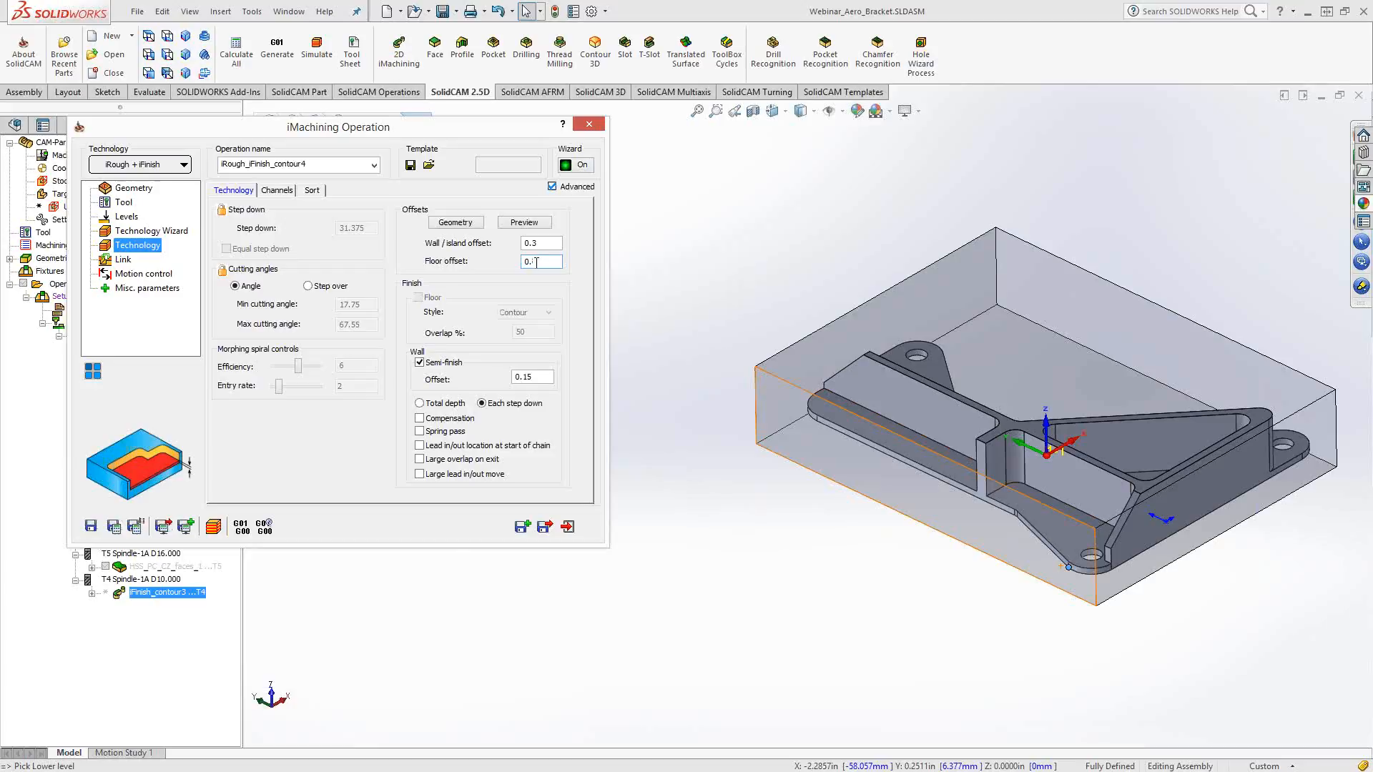
pyautogui.click(419, 363)
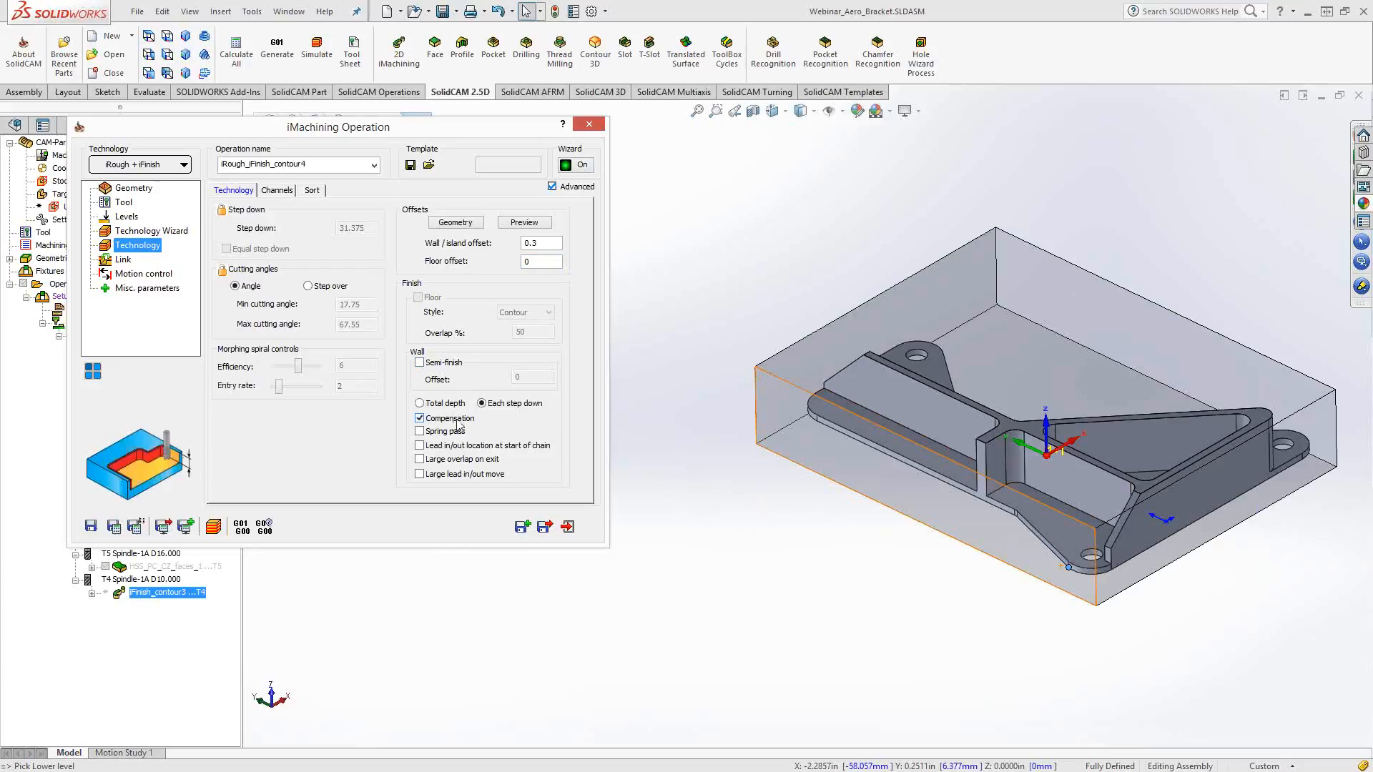
pyautogui.click(449, 476)
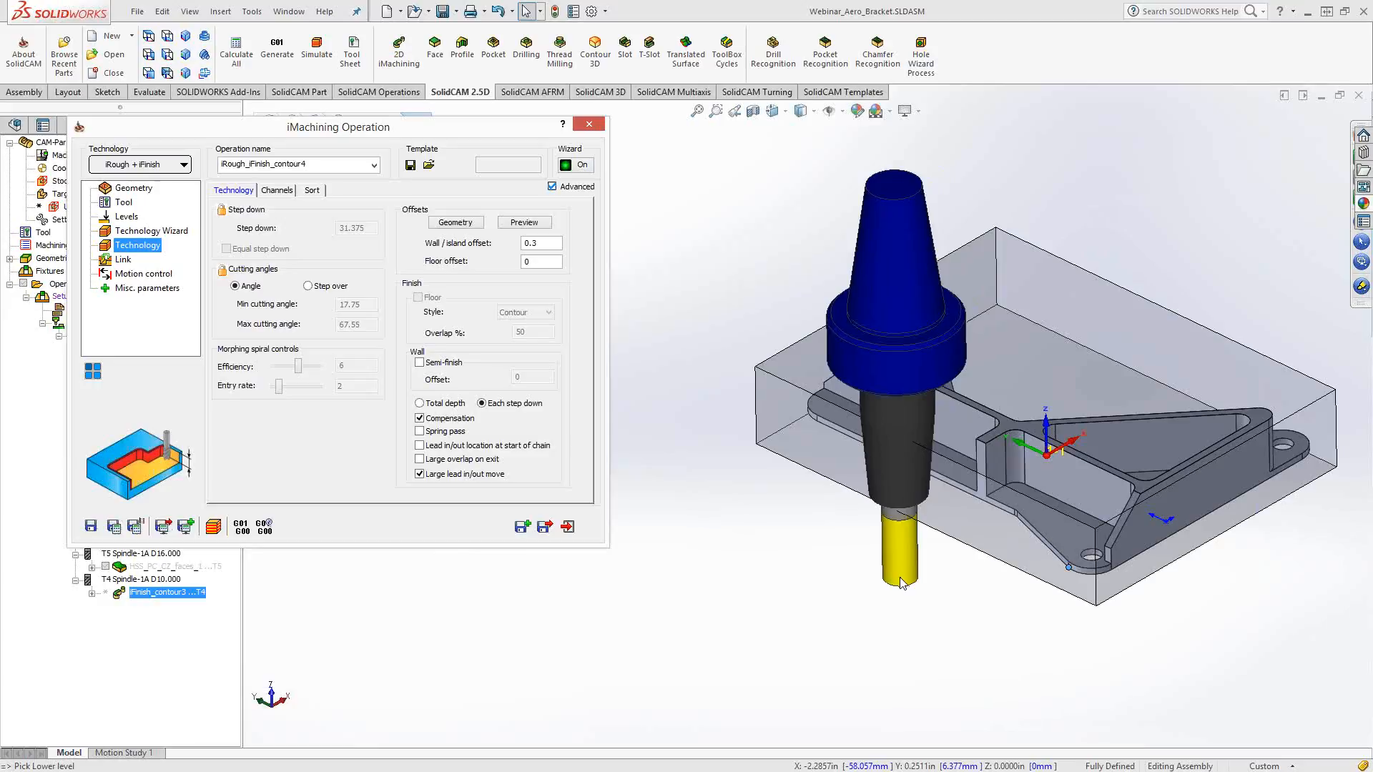
# Save and calculate the roughing and finishing operation and inspect its toolpath around the bracket's outer contour
pyautogui.click(117, 533)
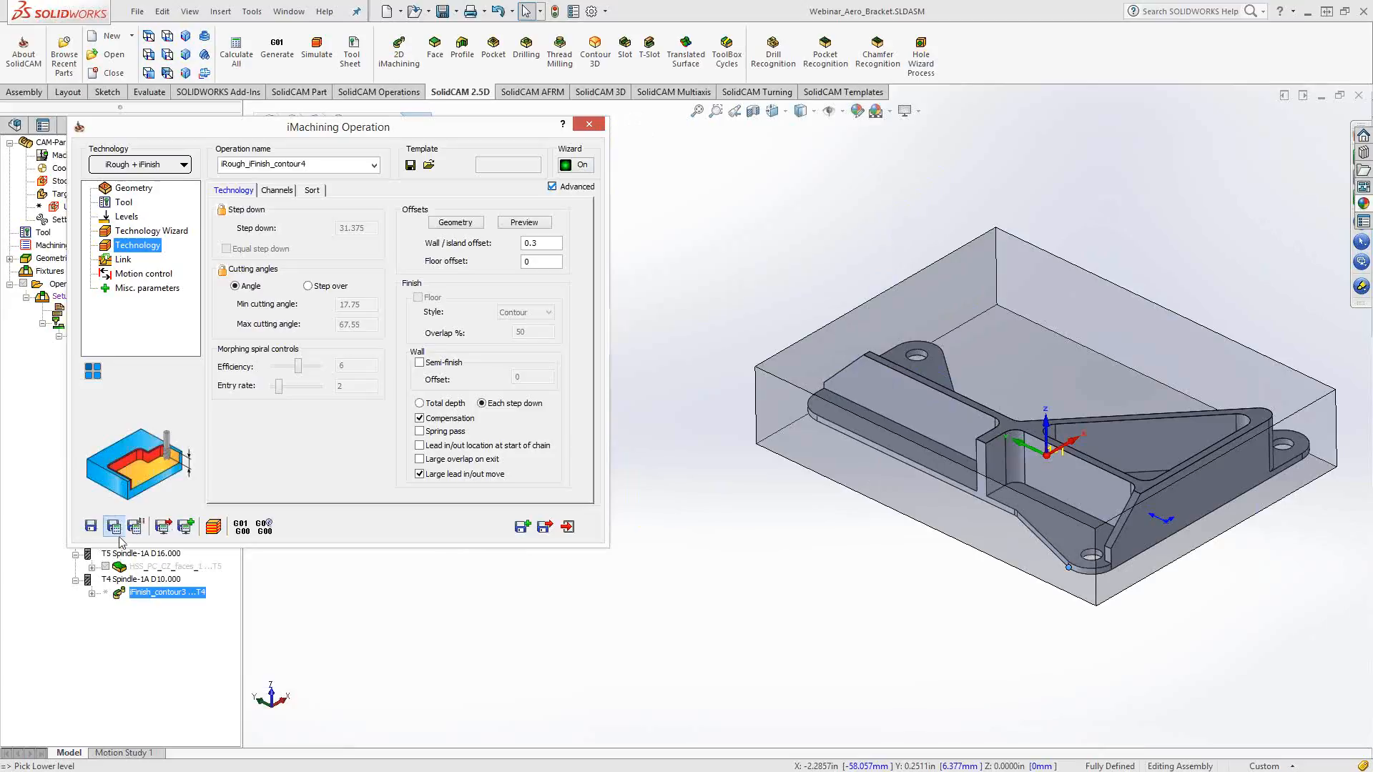
pyautogui.click(114, 527)
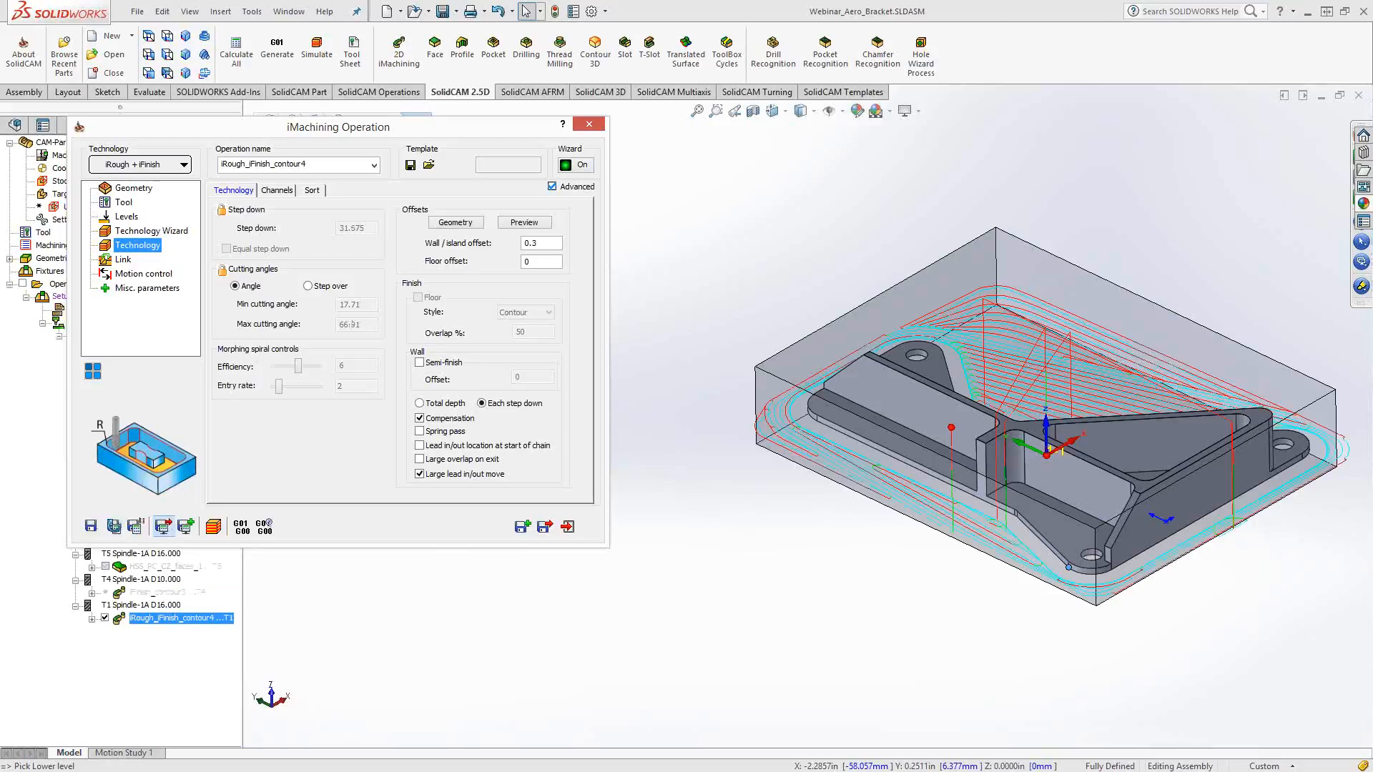
pyautogui.moveTo(875, 472); pyautogui.dragTo(879, 519, button='middle')
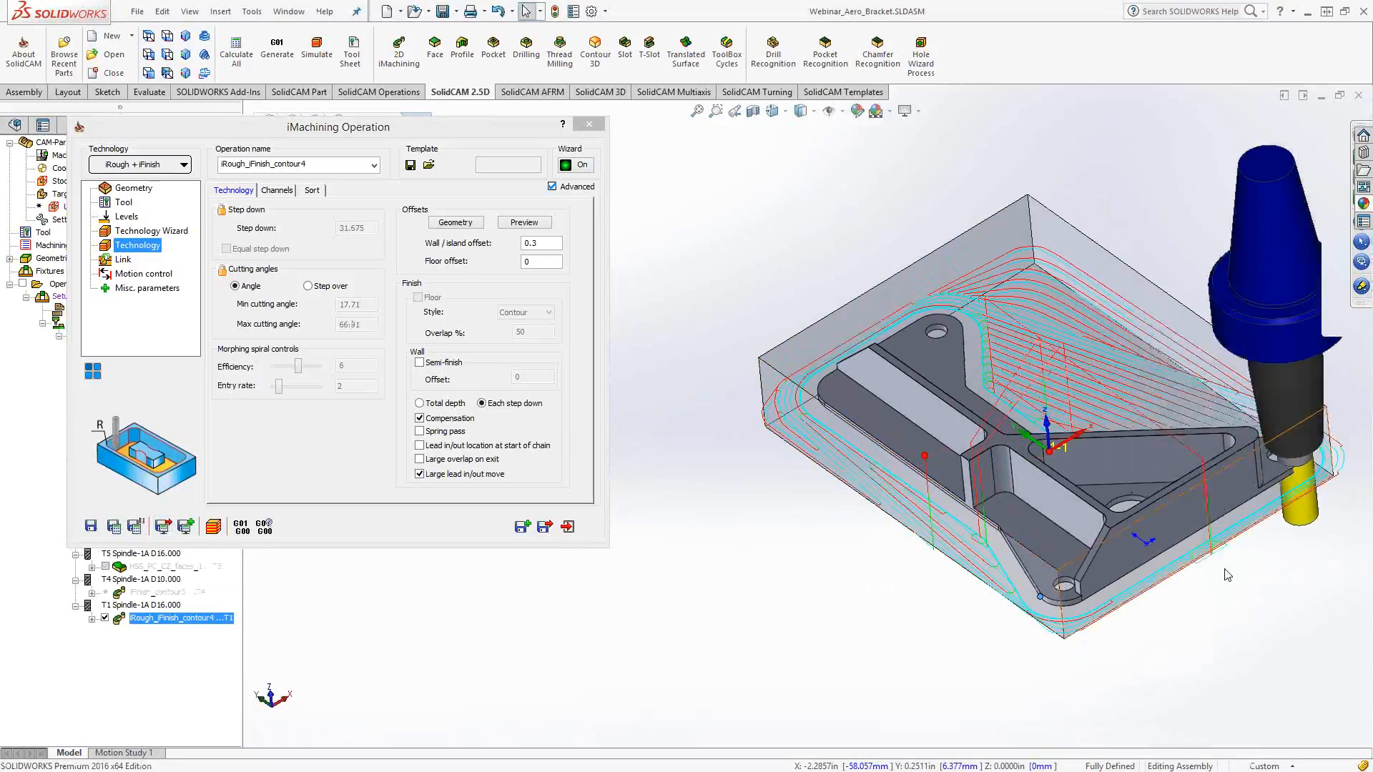
pyautogui.scroll(-6, 1227, 575)
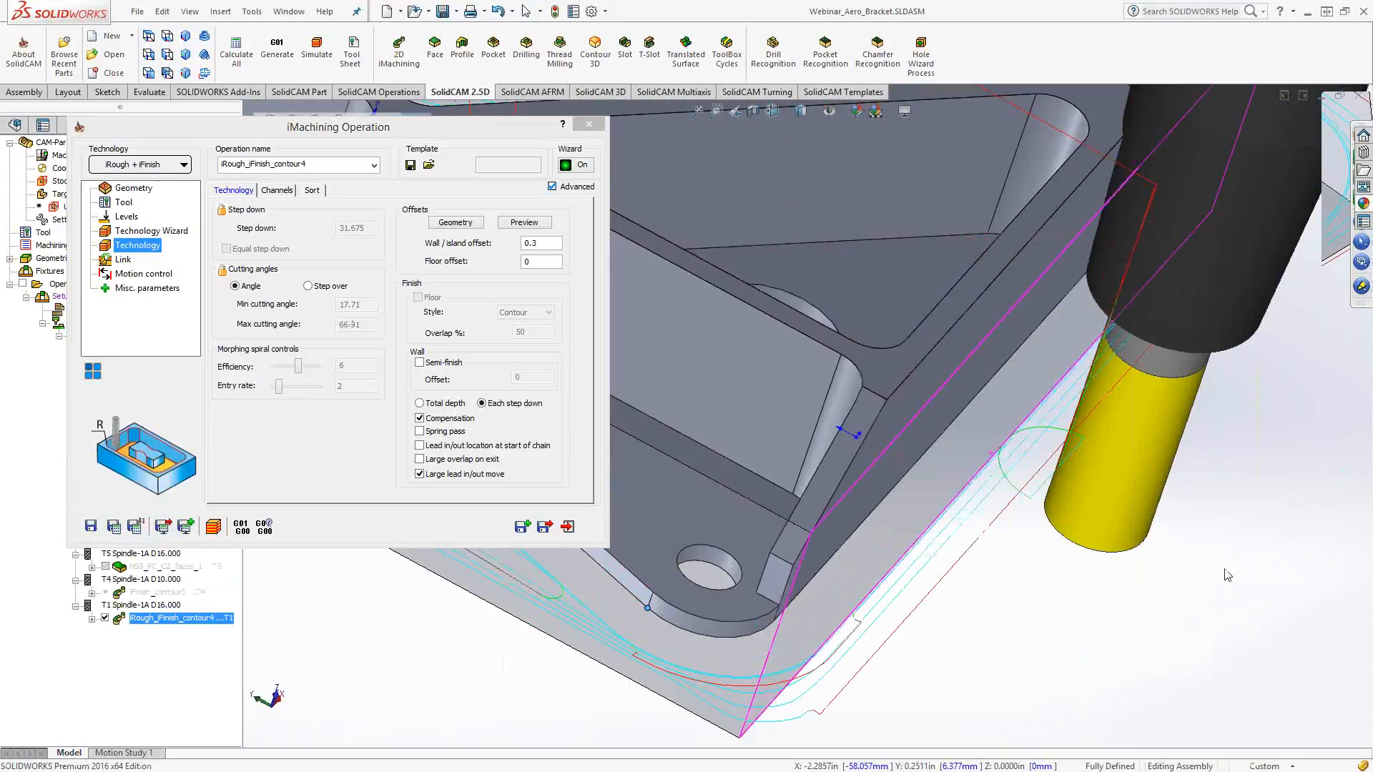
pyautogui.moveTo(1227, 575); pyautogui.dragTo(1033, 481, button='middle')
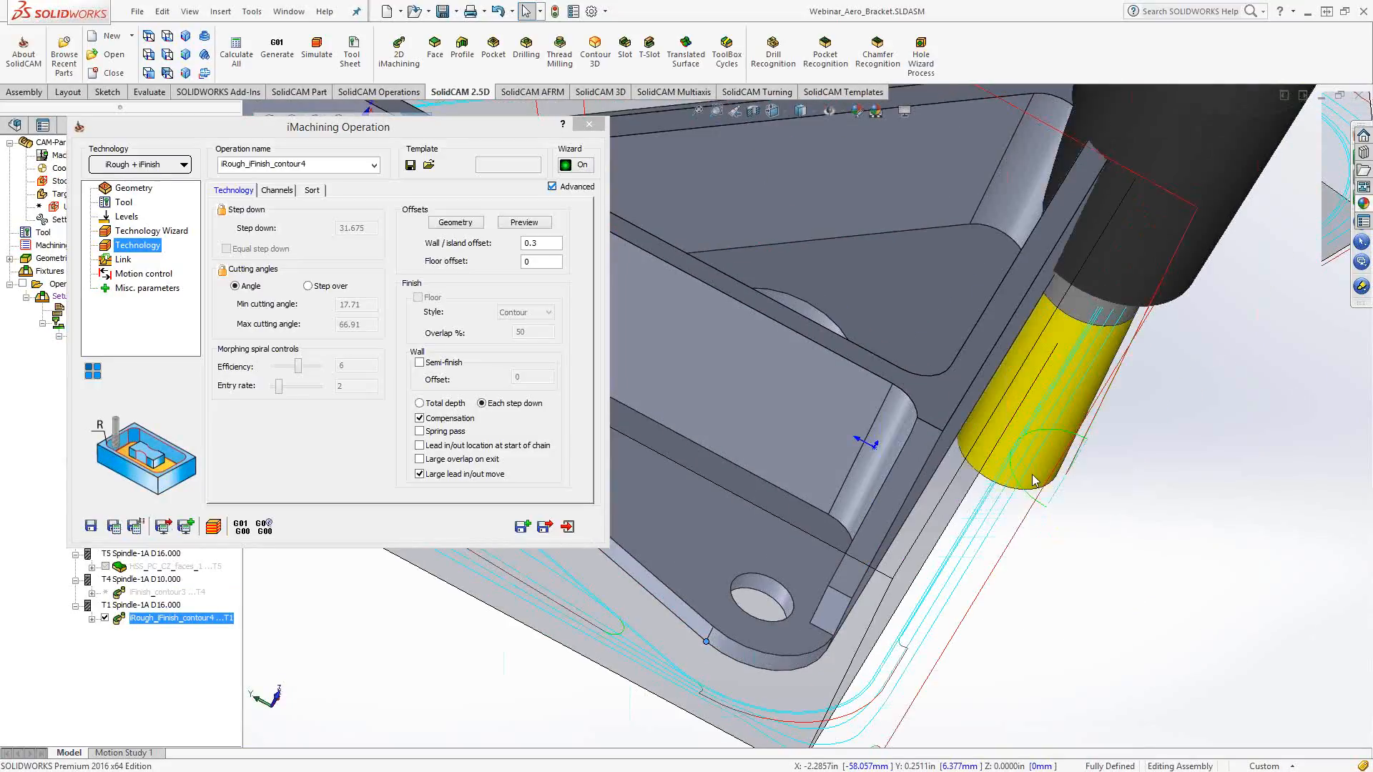
pyautogui.scroll(3, 748, 369)
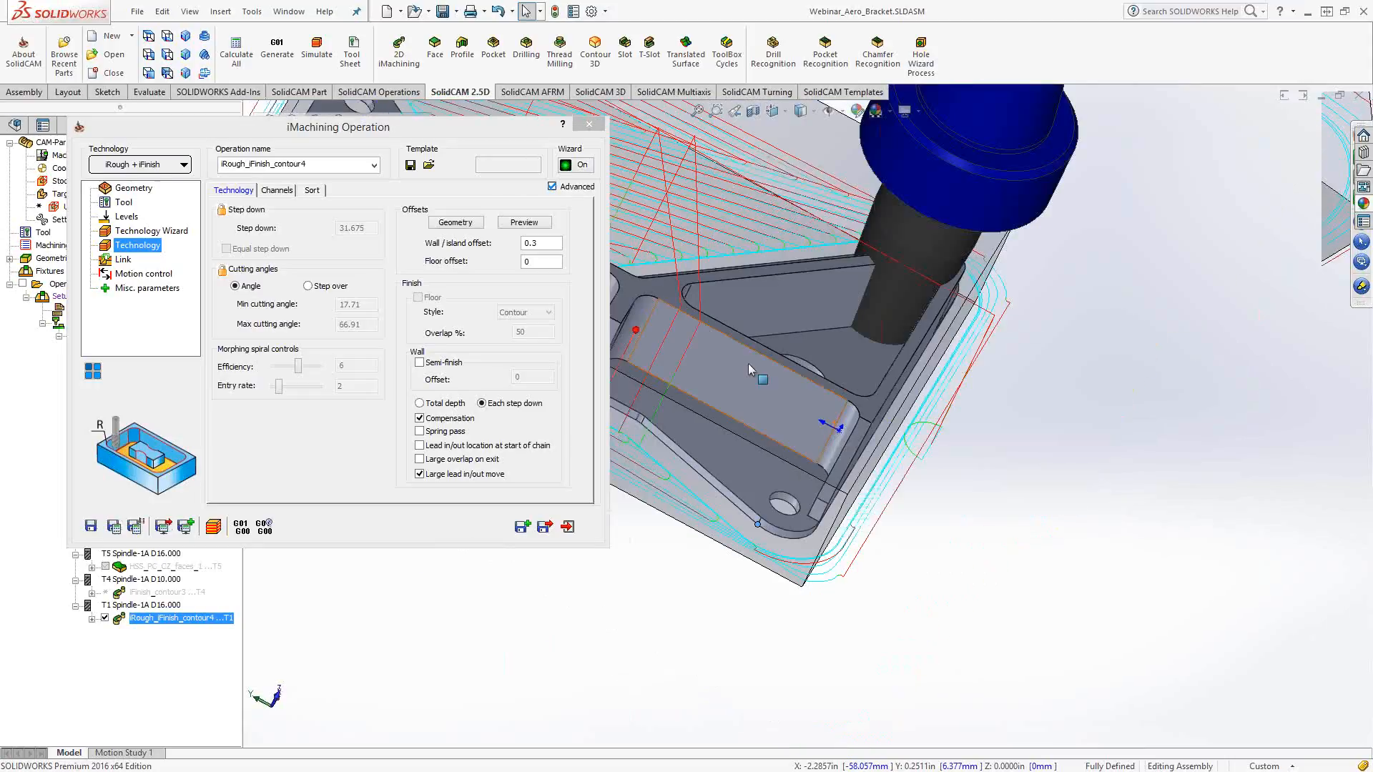
pyautogui.moveTo(748, 363); pyautogui.dragTo(748, 369, button='middle')
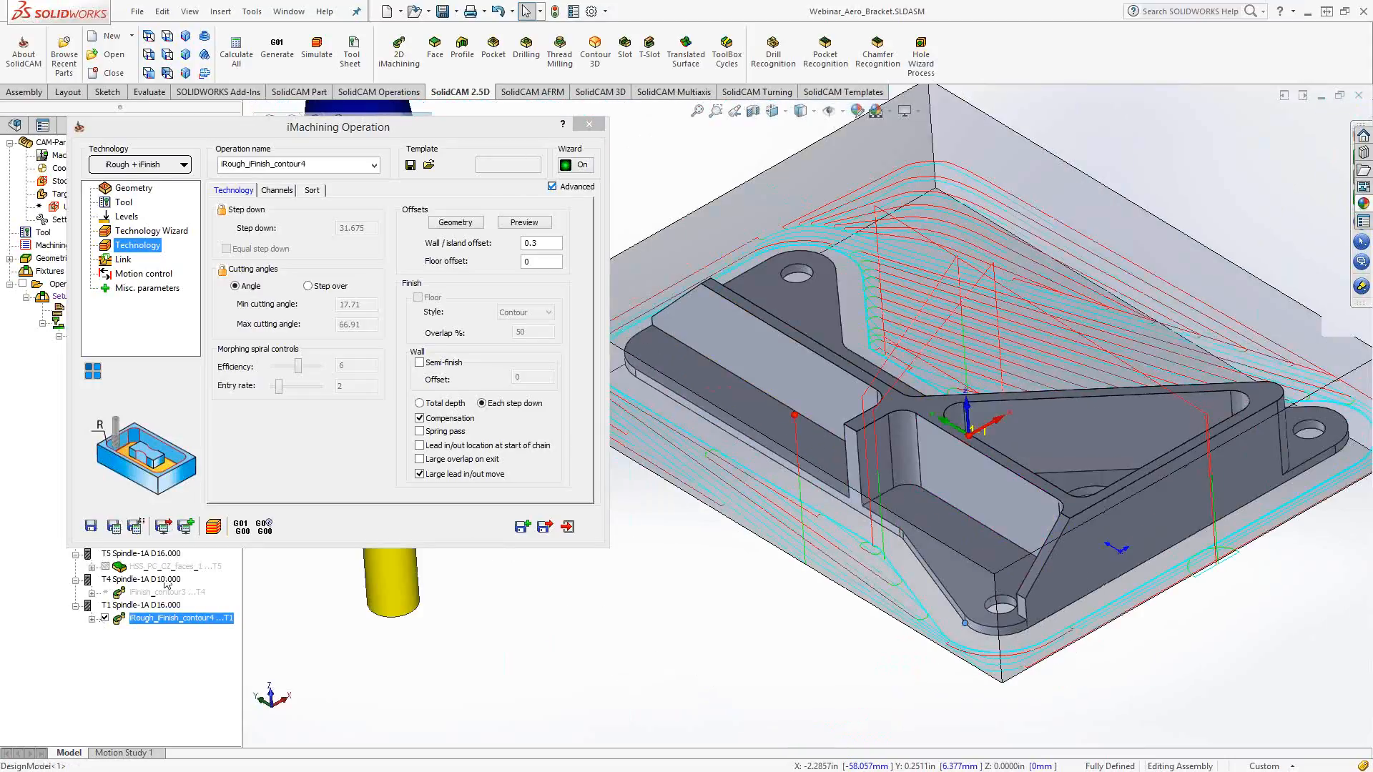
# Open the operation's simulation and hide the stock solid body Aufsatz-Linear austragen2 in the design model
pyautogui.click(212, 528)
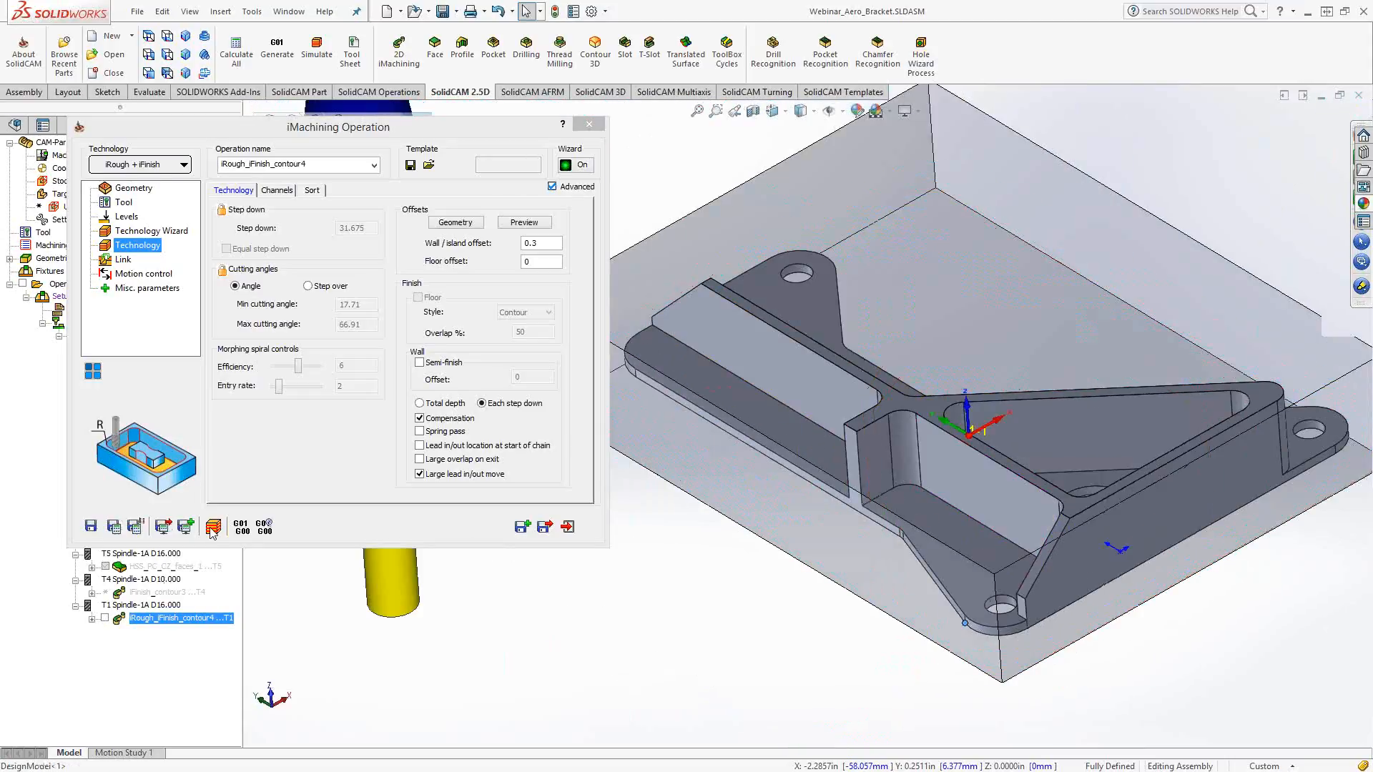
pyautogui.click(24, 127)
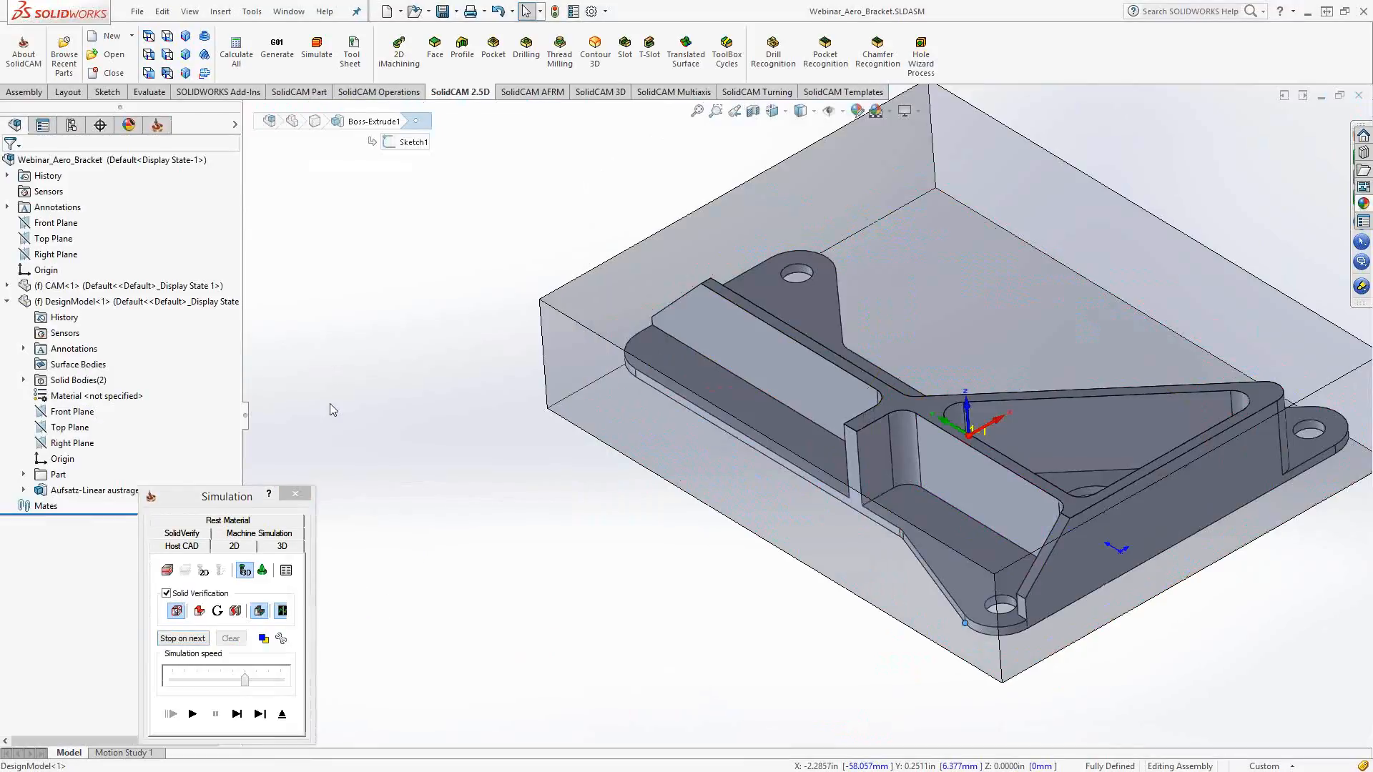
pyautogui.click(23, 380)
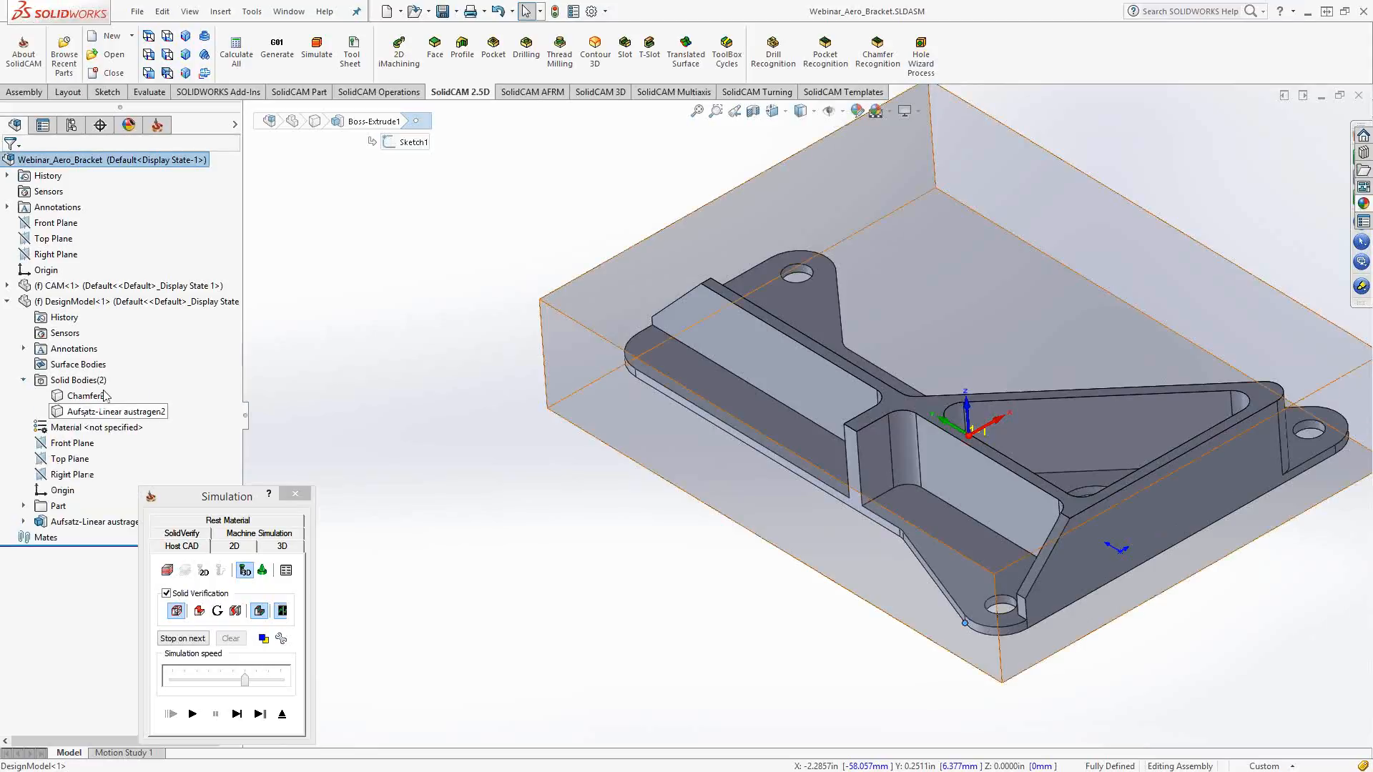
pyautogui.click(107, 411)
pyautogui.click(125, 382)
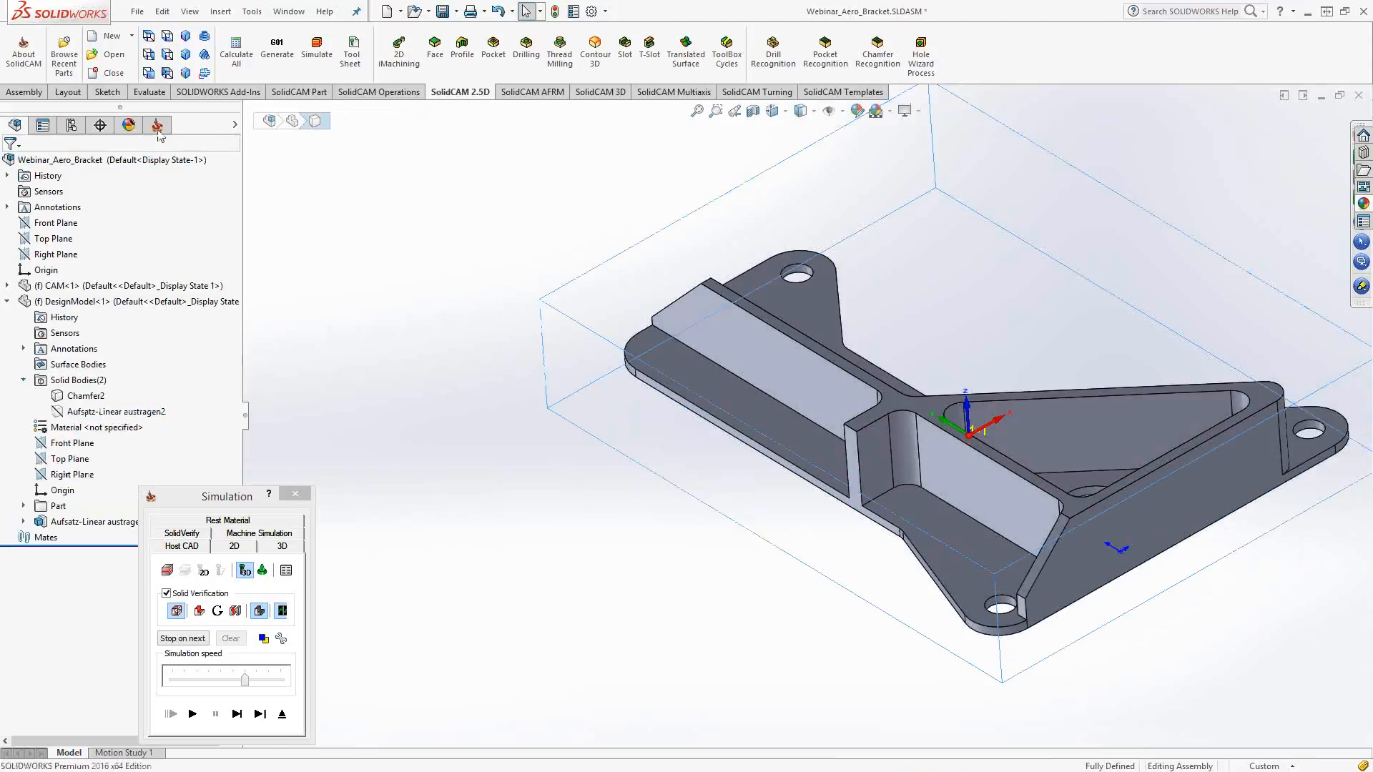
# Run the Host CAD simulation with solid verification, examine the material left around the bracket, and close the simulation
pyautogui.click(192, 713)
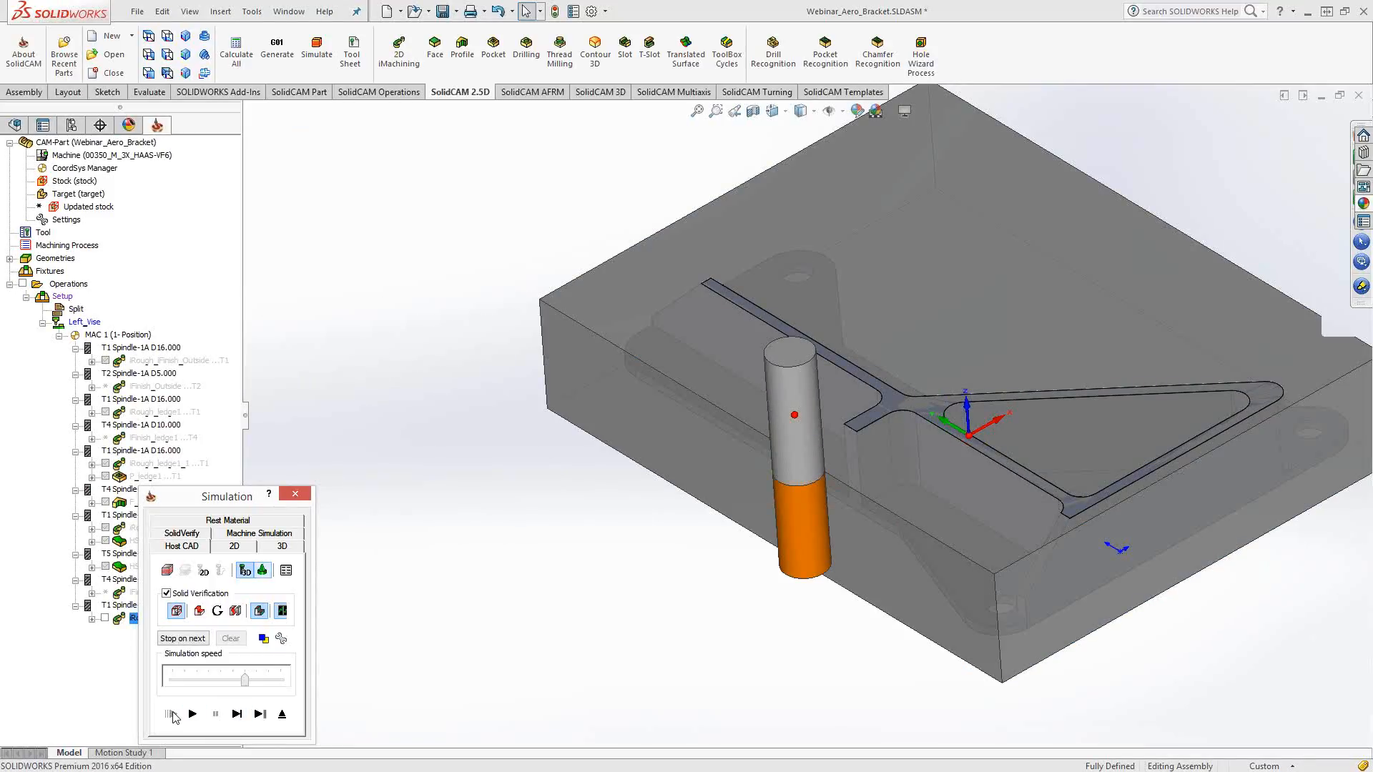
pyautogui.click(173, 714)
pyautogui.click(191, 714)
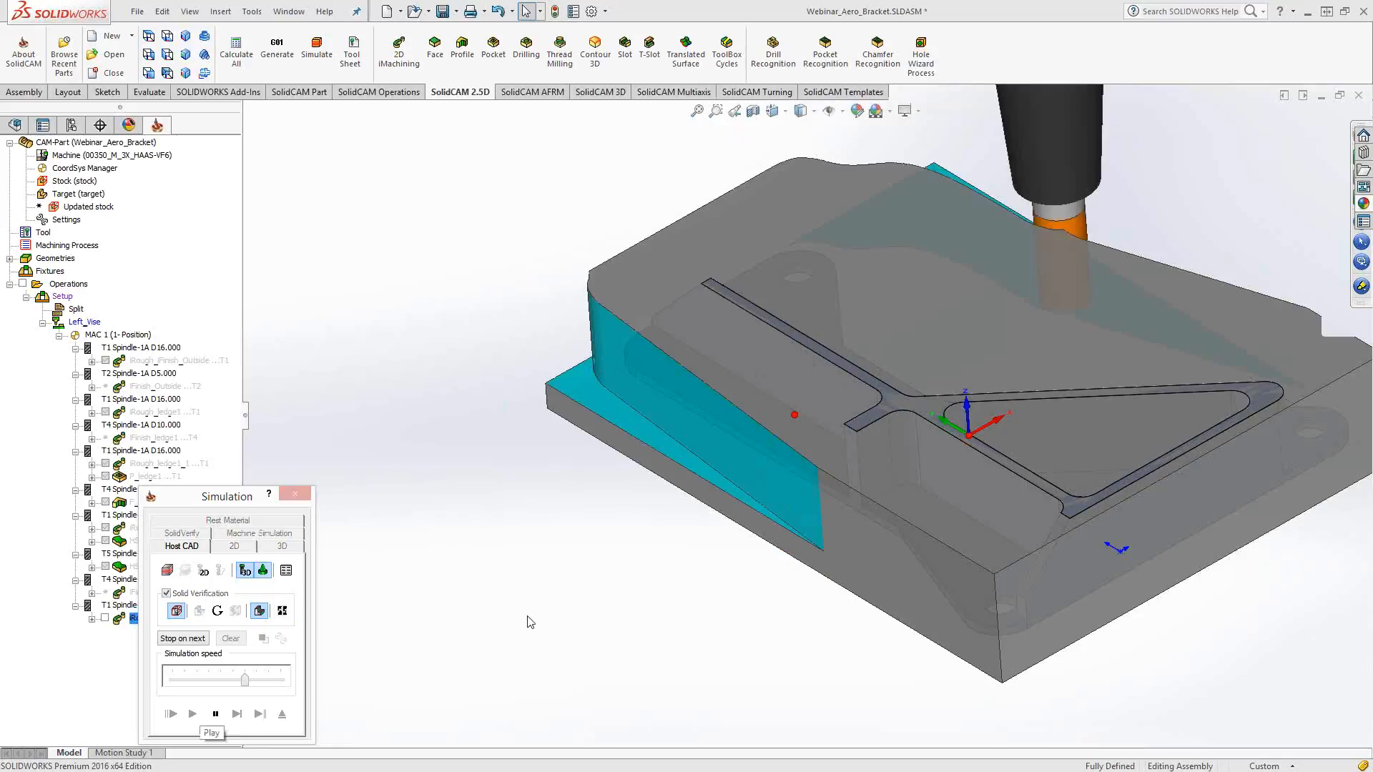
pyautogui.keyDown('ctrl'); pyautogui.moveTo(651, 564); pyautogui.dragTo(578, 565, button='middle'); pyautogui.keyUp('ctrl')
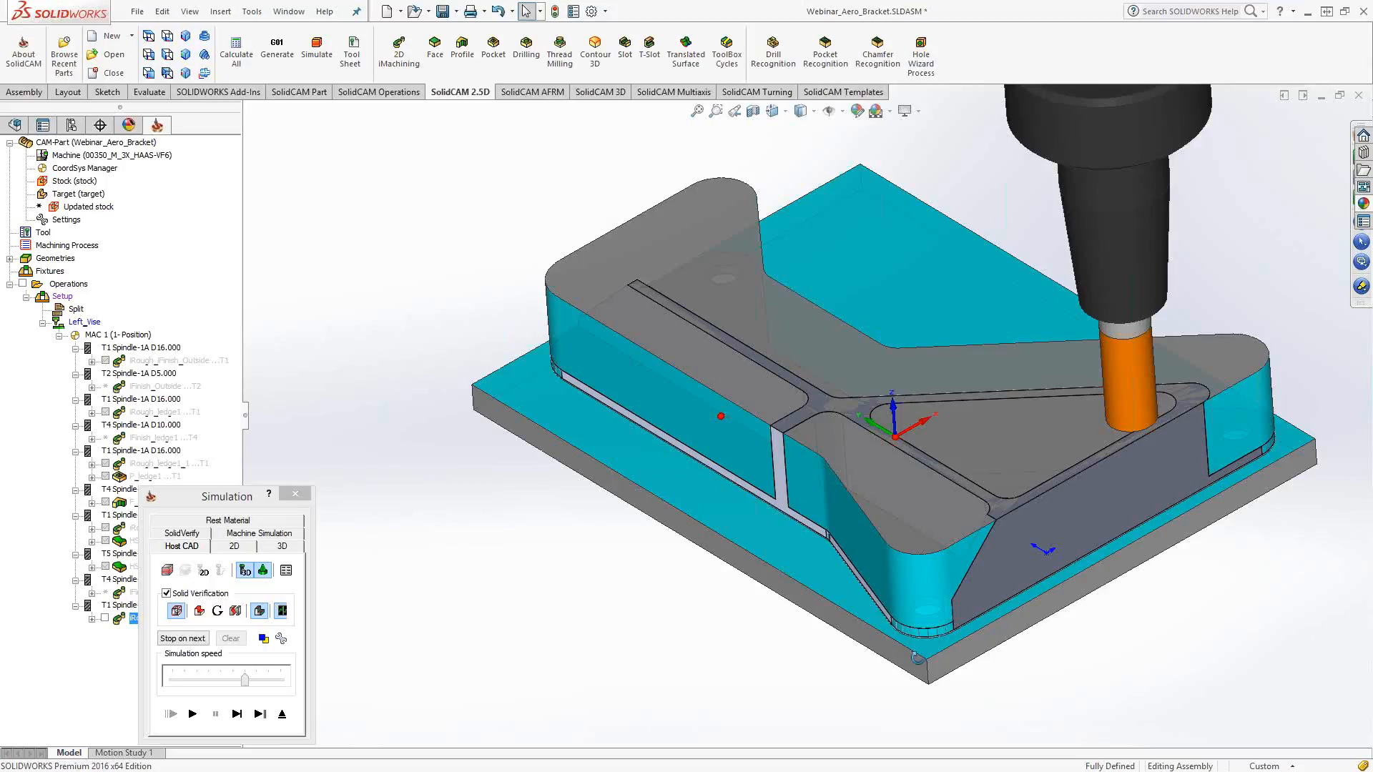
pyautogui.moveTo(916, 657); pyautogui.dragTo(881, 579, button='middle')
pyautogui.moveTo(866, 389); pyautogui.dragTo(869, 393, button='middle')
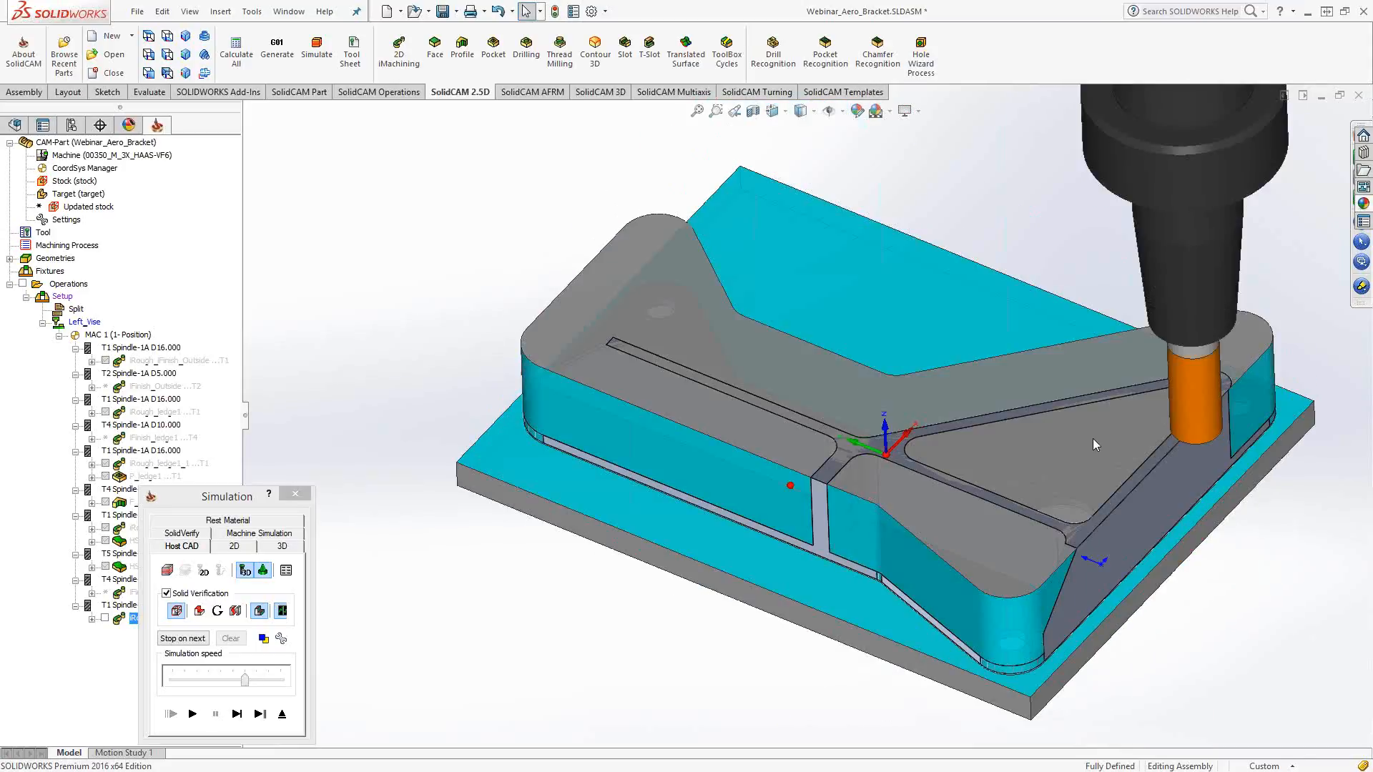
pyautogui.click(296, 495)
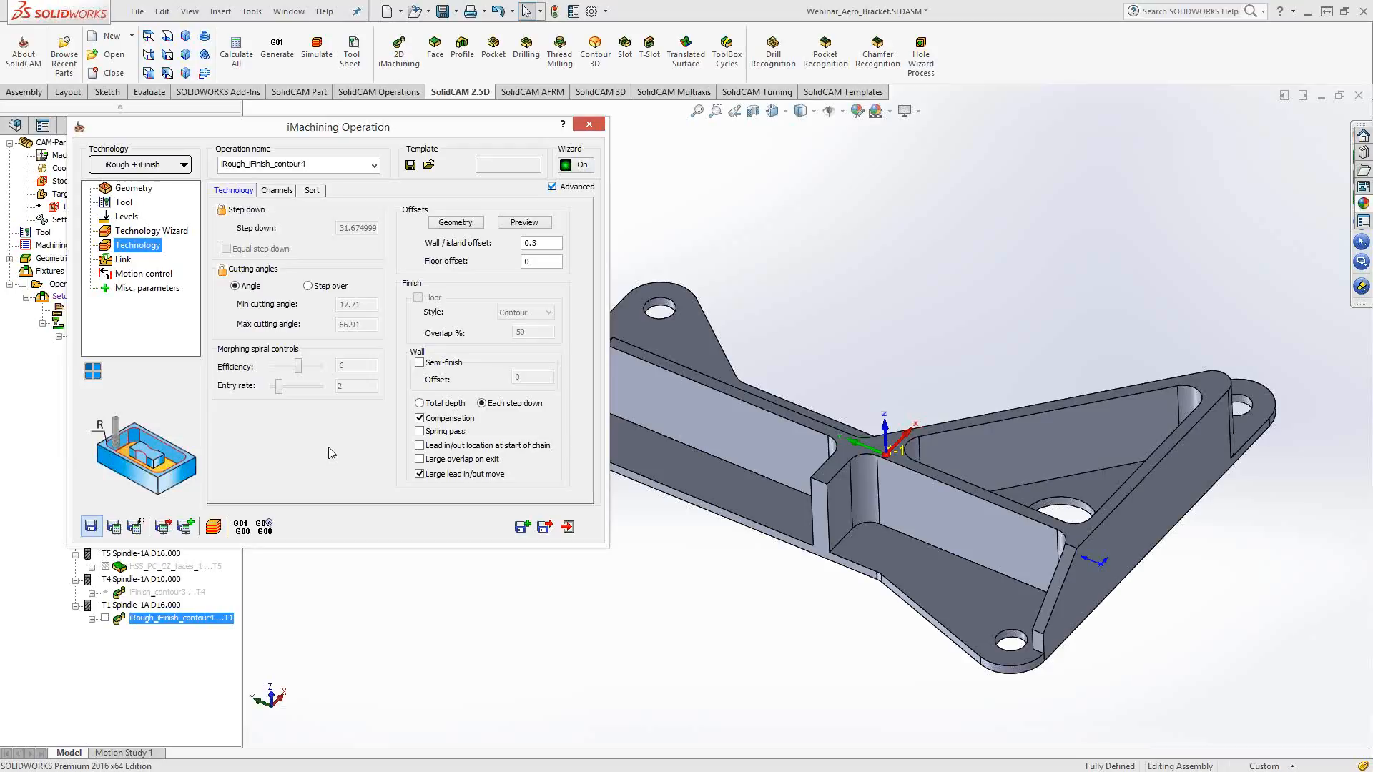
# Copy the operation as an iFinish operation and assign tool 2, the 5 mm extra-long end mill
pyautogui.click(524, 532)
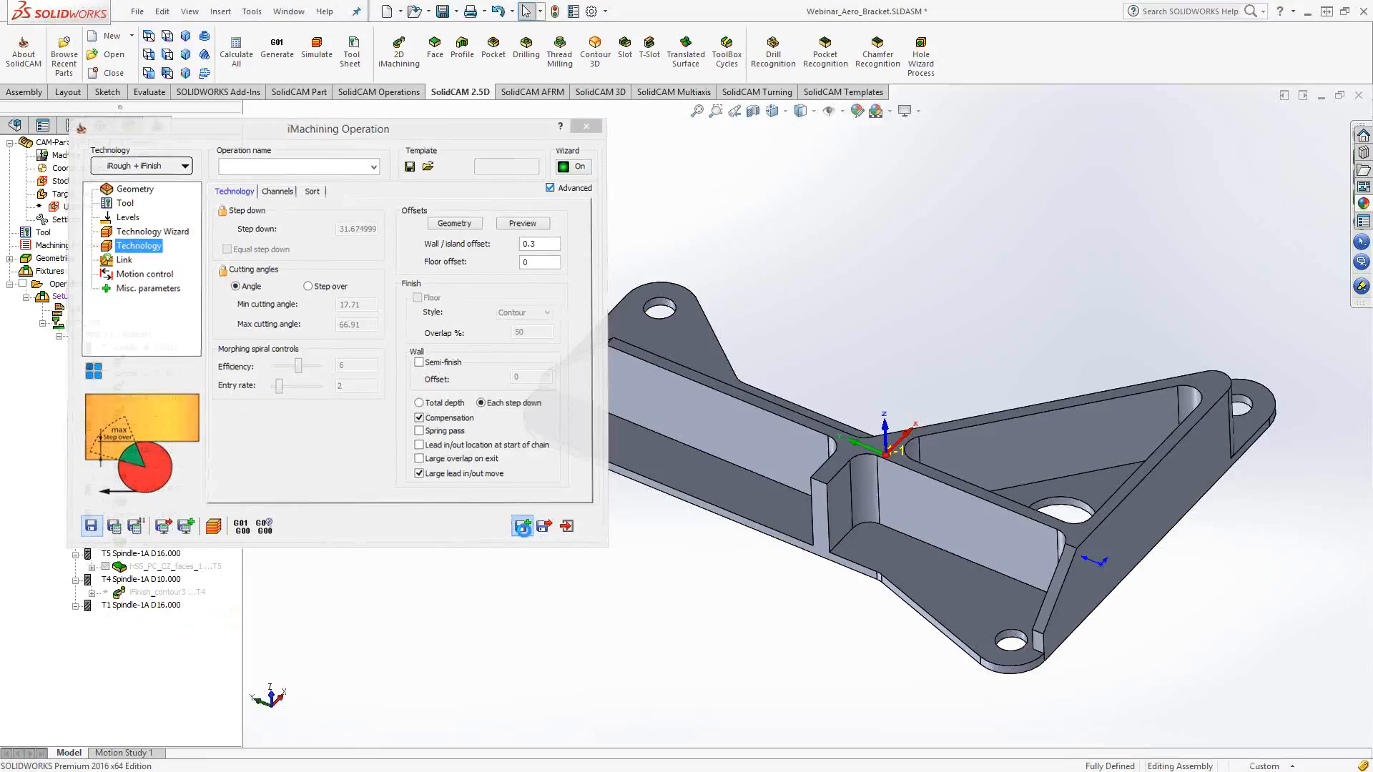
pyautogui.click(124, 202)
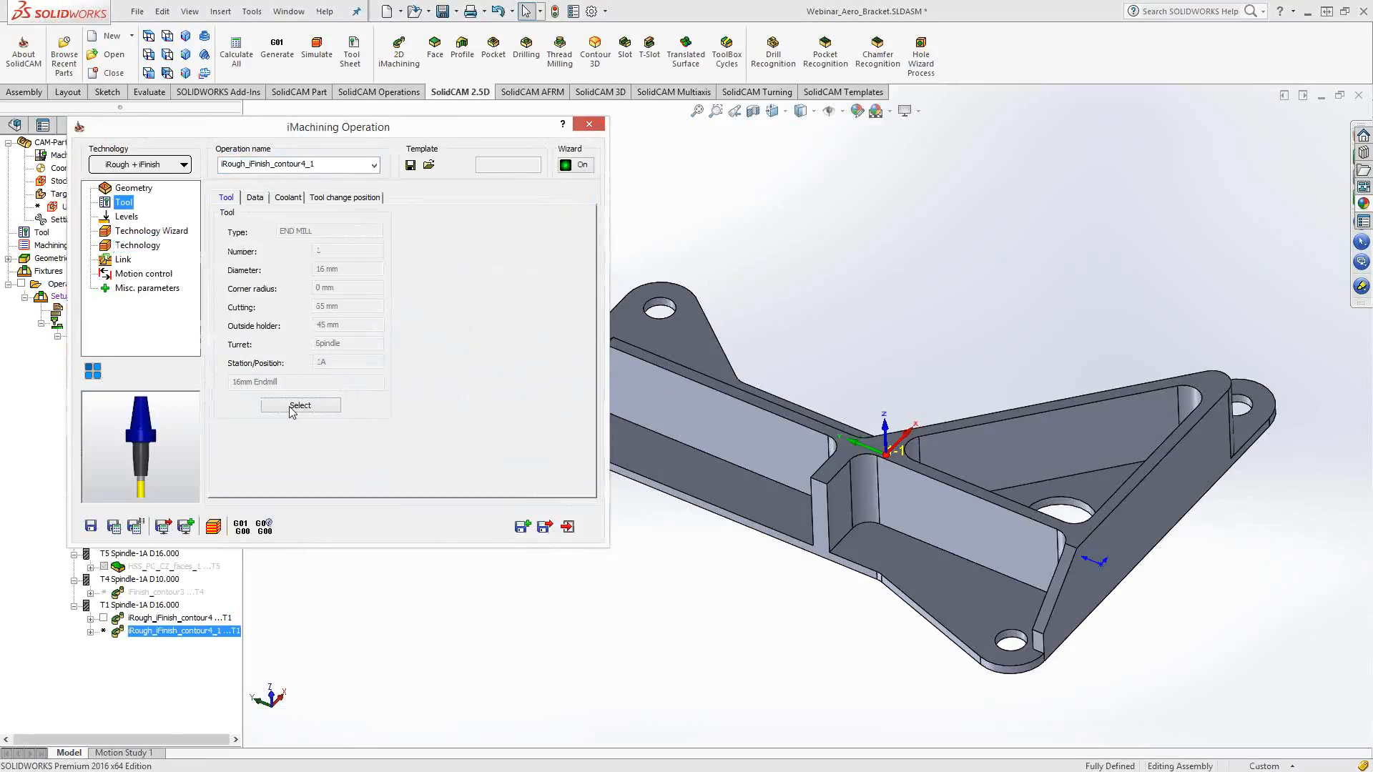
pyautogui.click(294, 408)
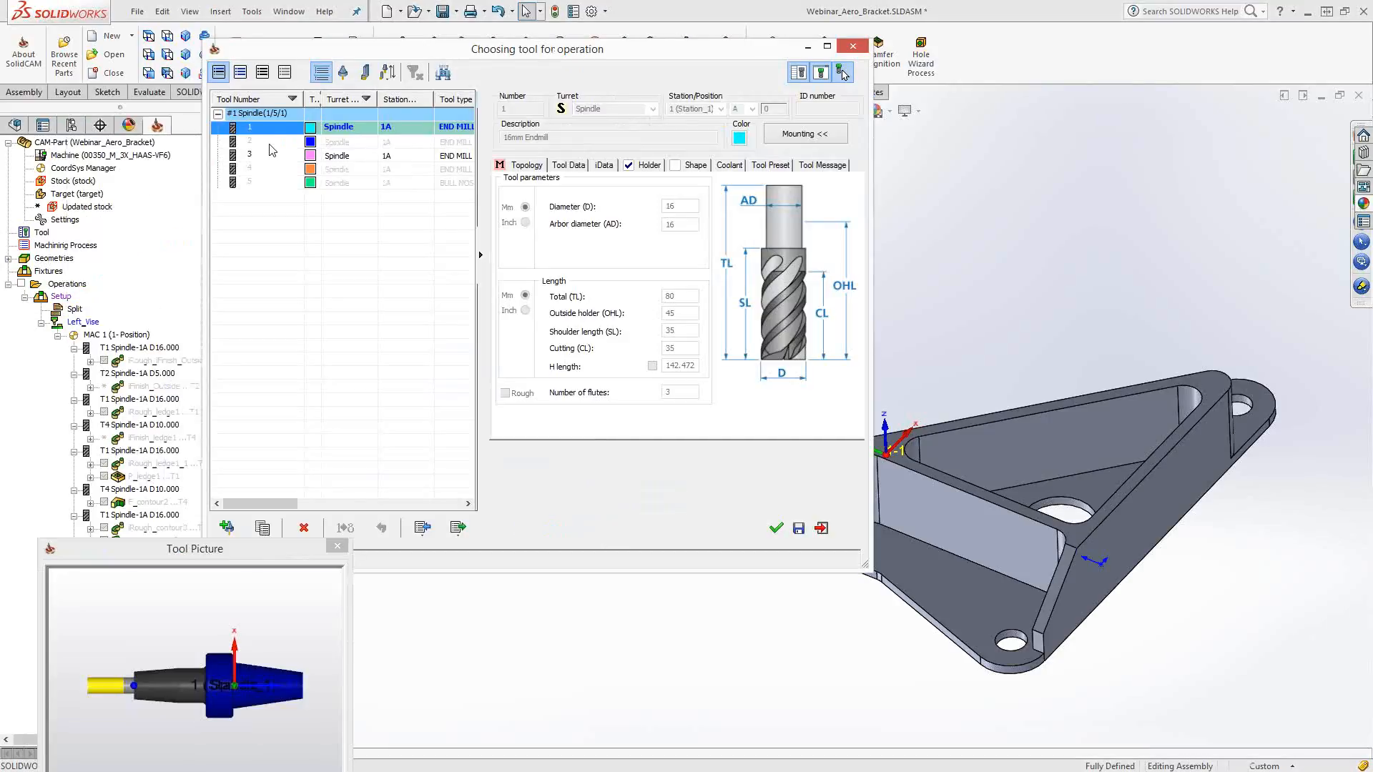
pyautogui.click(271, 143)
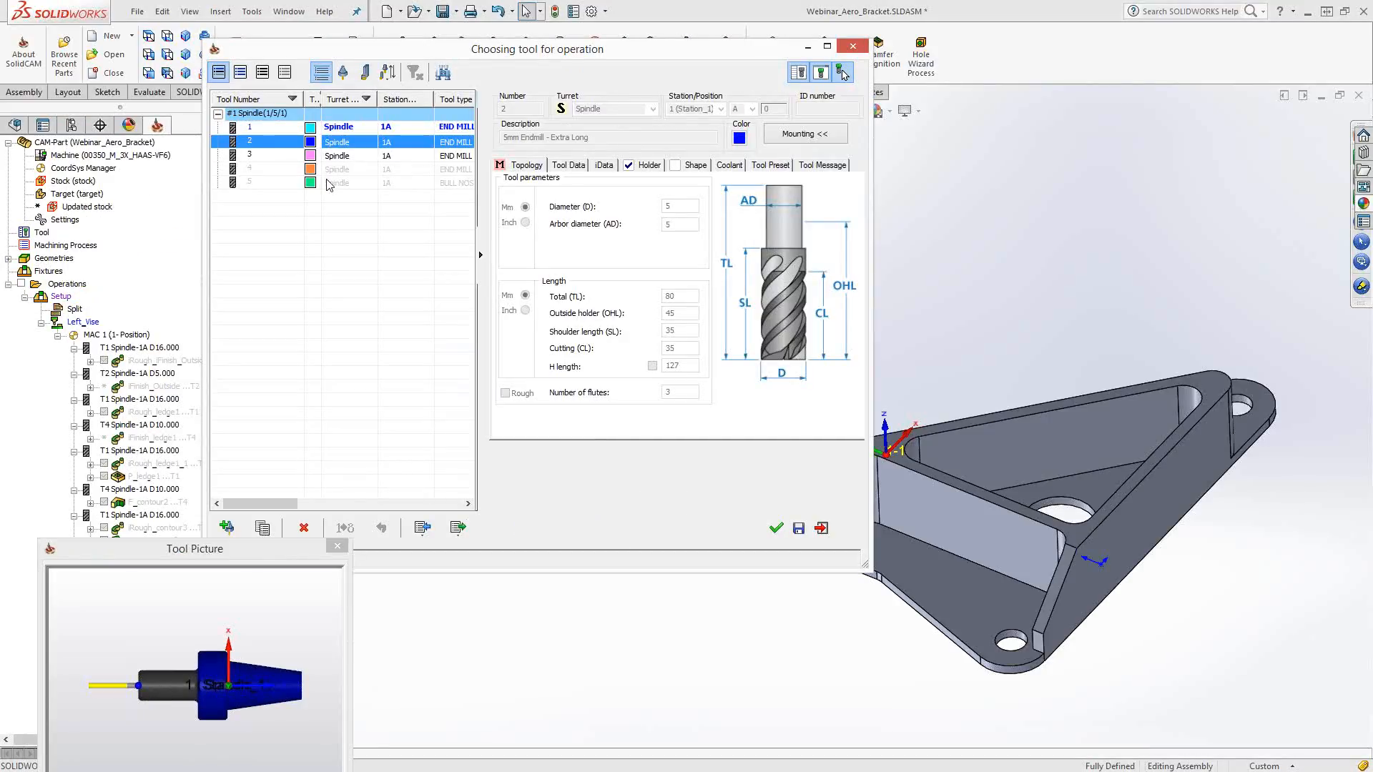
pyautogui.click(885, 585)
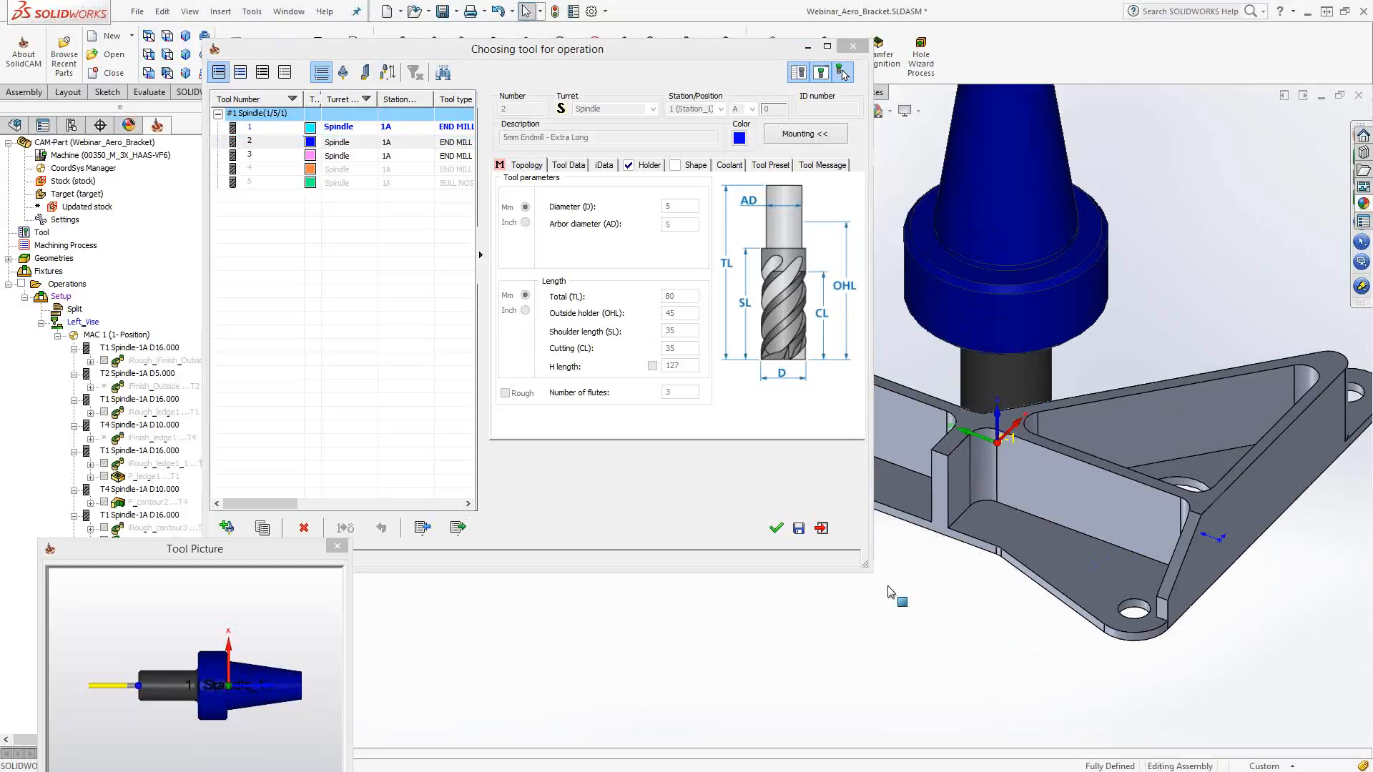
pyautogui.click(776, 527)
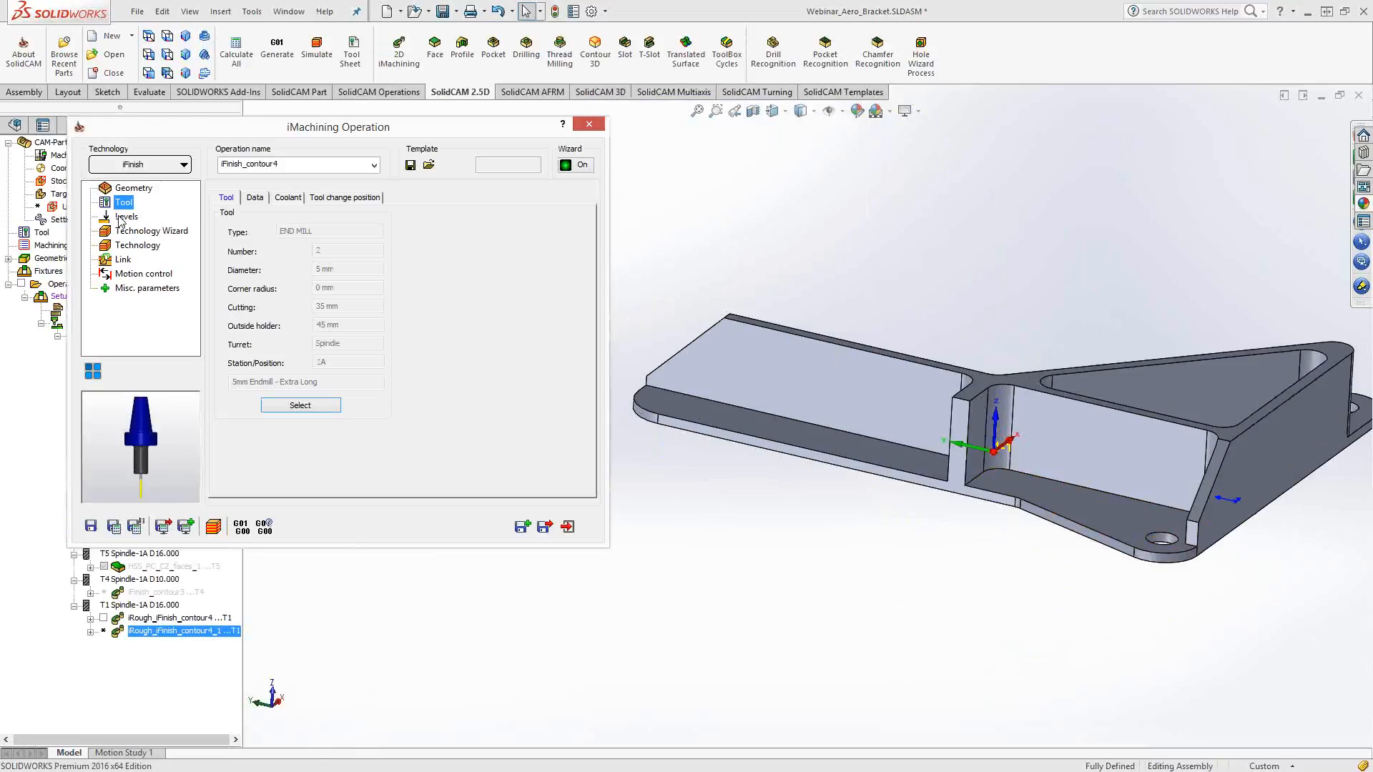
# Check the iFinish operation's levels and wall and semi-finish offsets, and save and calculate the operation for simulation
pyautogui.click(122, 217)
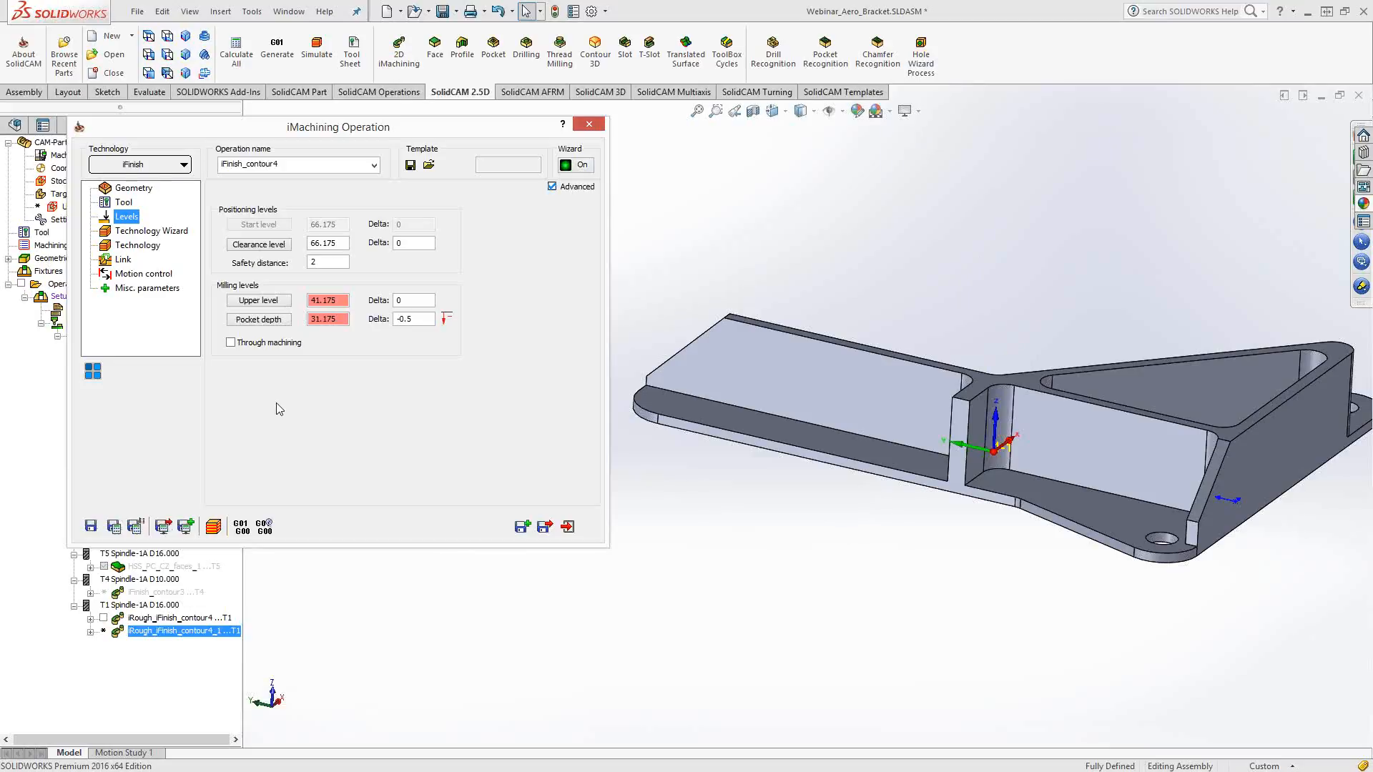
pyautogui.click(129, 247)
pyautogui.moveTo(410, 367)
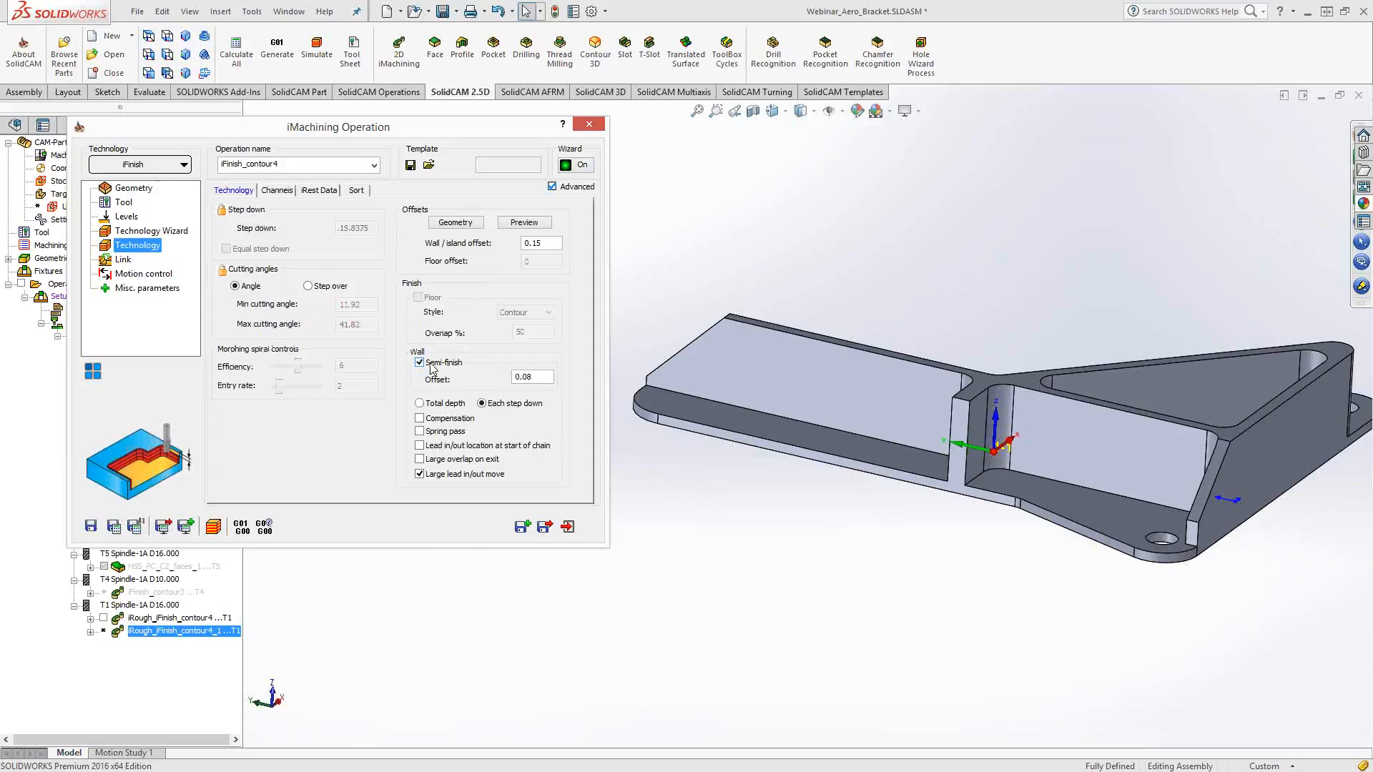
pyautogui.click(552, 243)
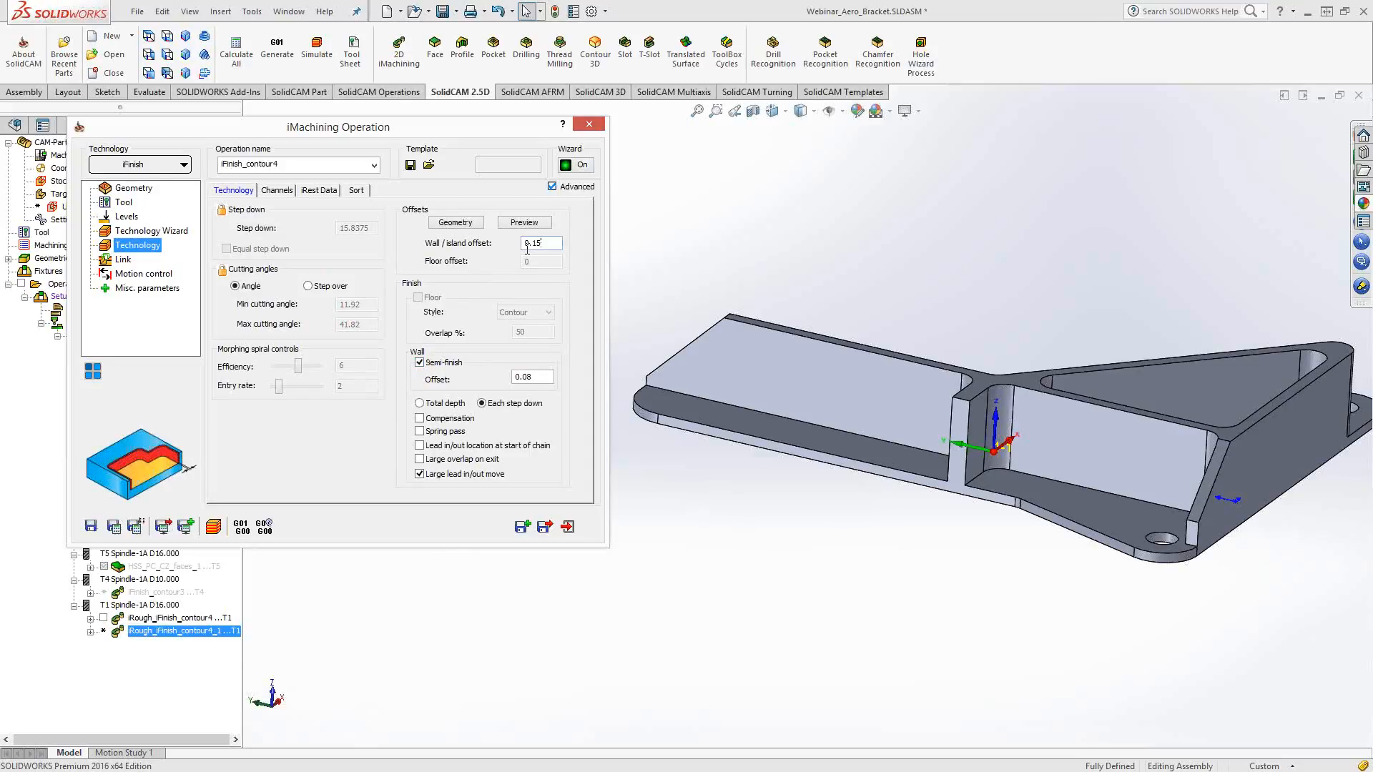
pyautogui.doubleClick(536, 242)
pyautogui.click(533, 379)
pyautogui.press('Escape')
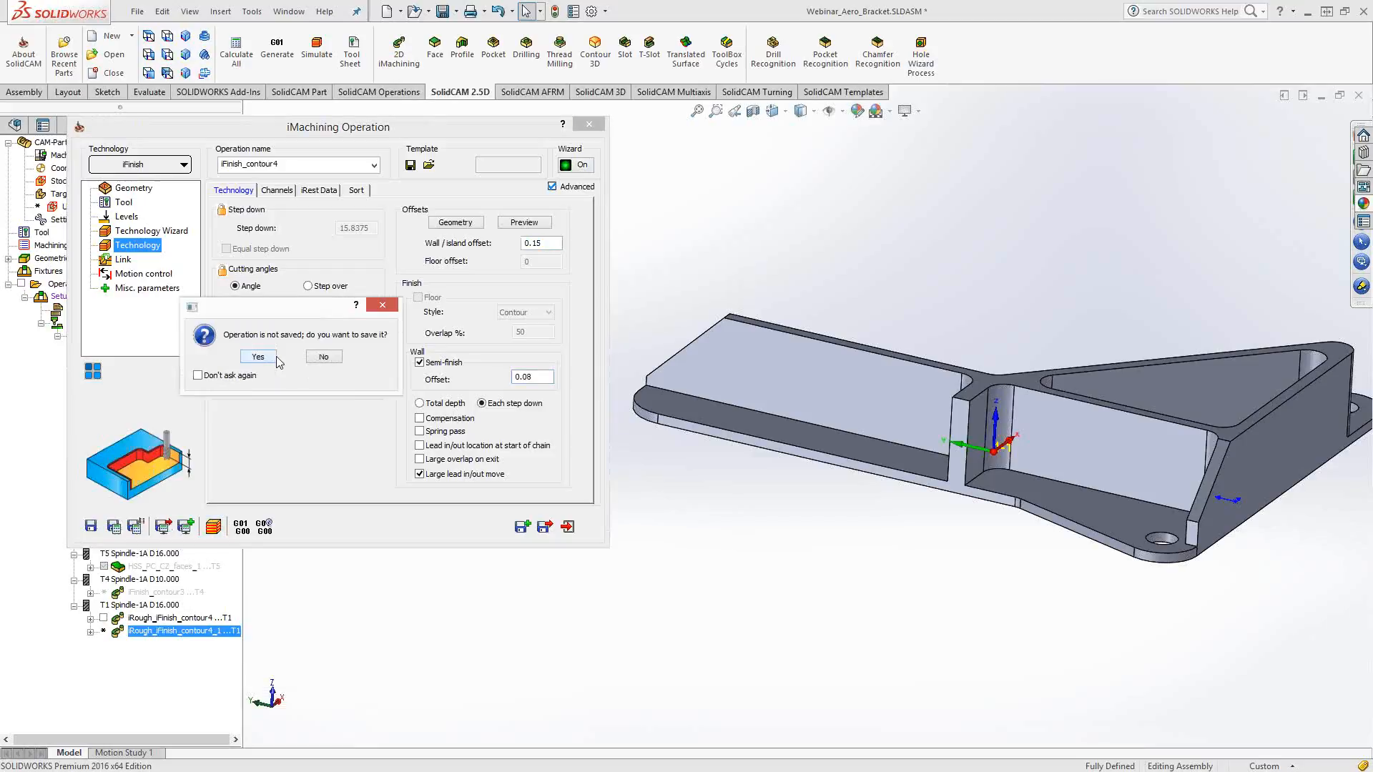
pyautogui.click(259, 356)
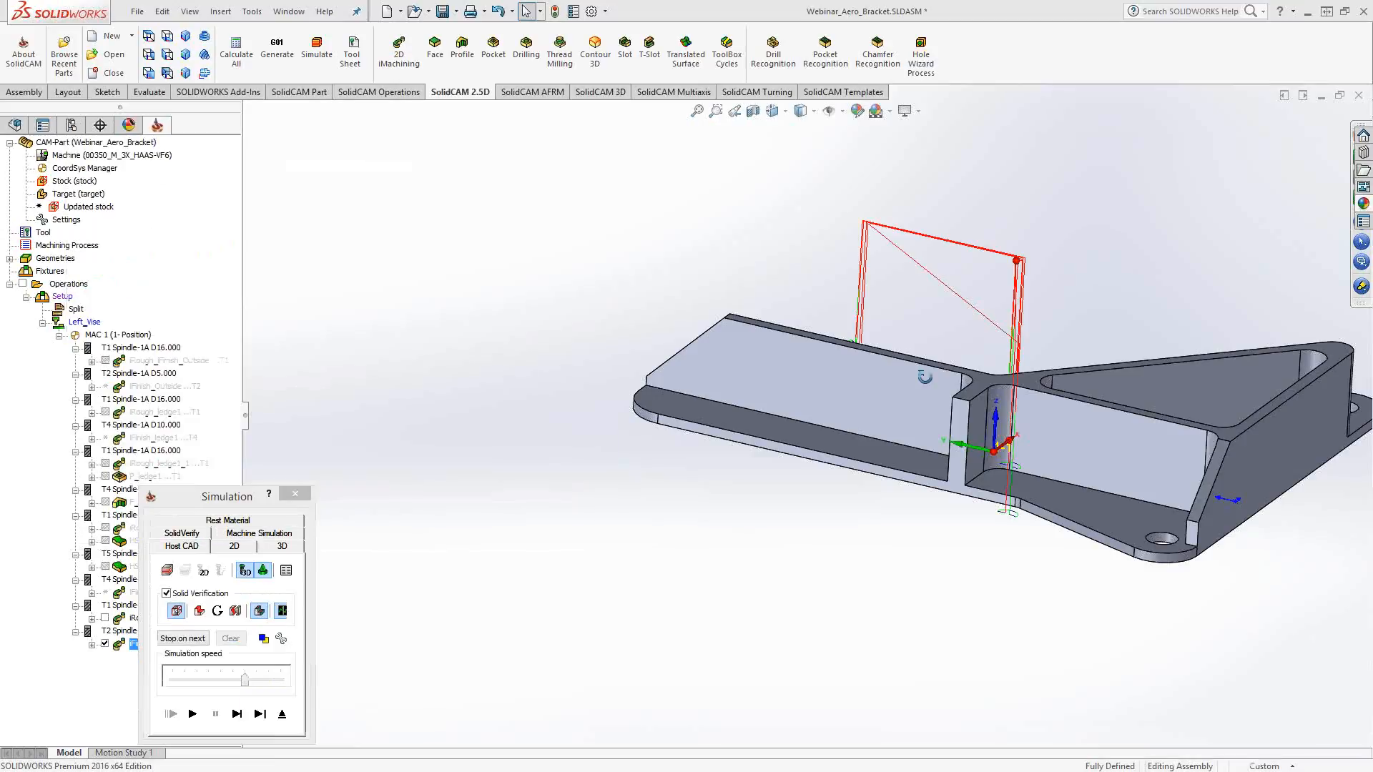
# Inspect the 5 mm tool's finishing toolpath and simulate it on the remaining material of the bracket
pyautogui.moveTo(924, 376); pyautogui.dragTo(883, 515, button='middle')
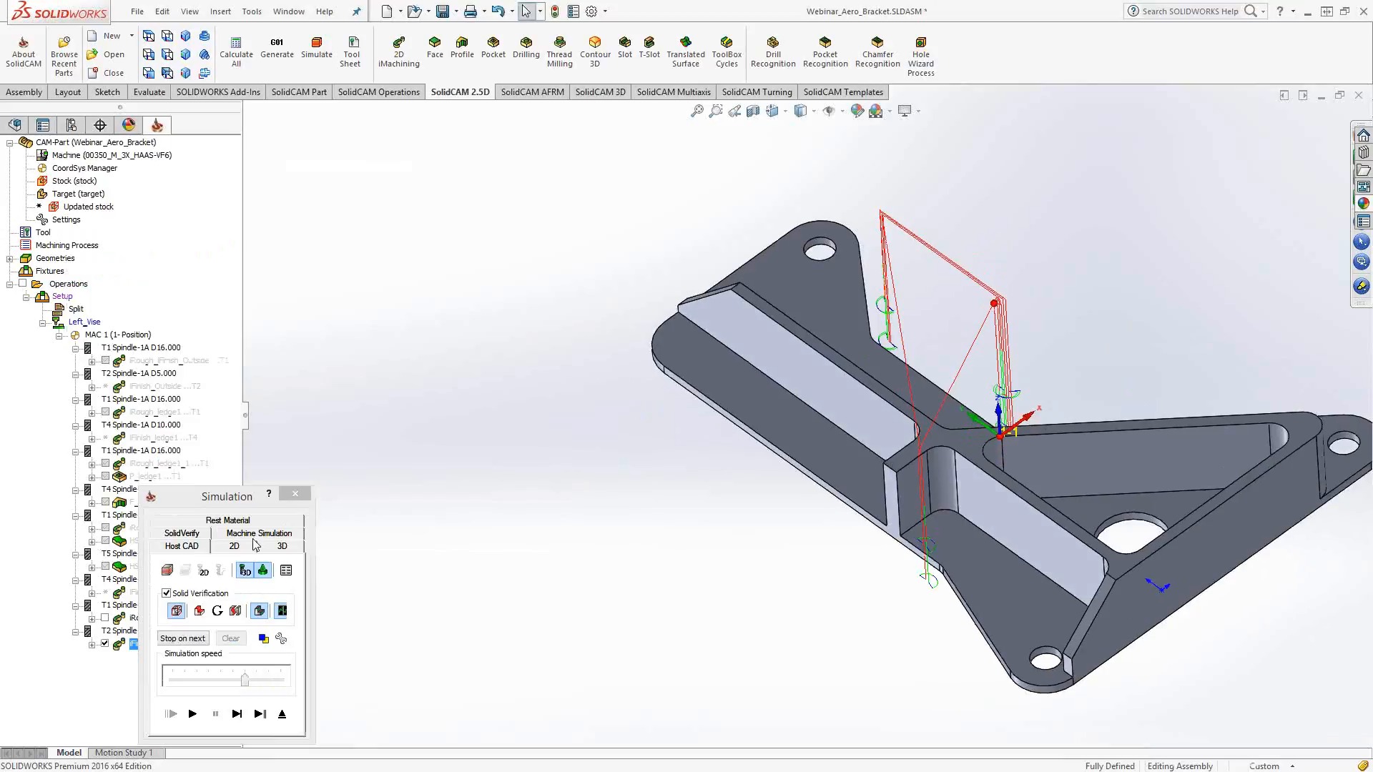
pyautogui.click(232, 715)
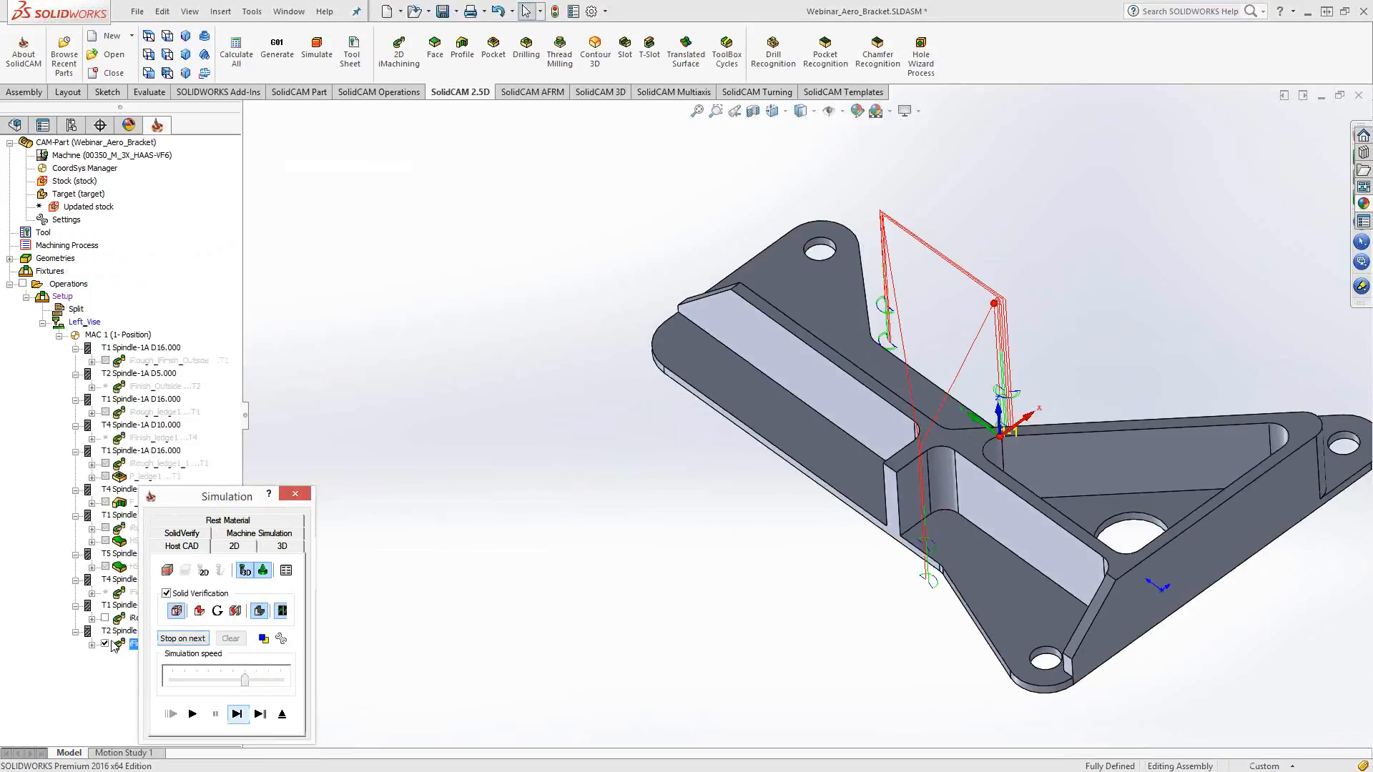
pyautogui.click(233, 715)
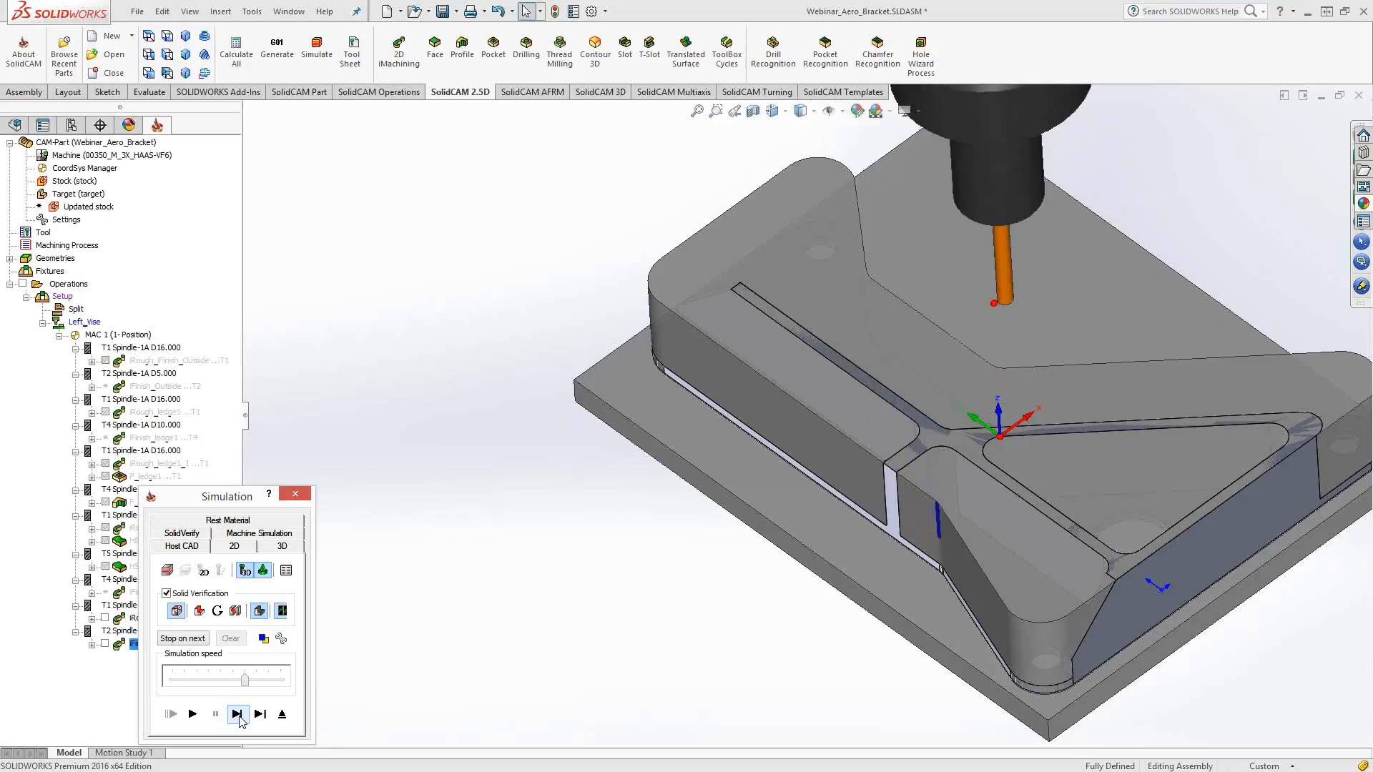
# Simulate the 5 mm finishing pass, inspect the bracket's outer edges, and close the simulation and the iFinish operation
pyautogui.click(196, 718)
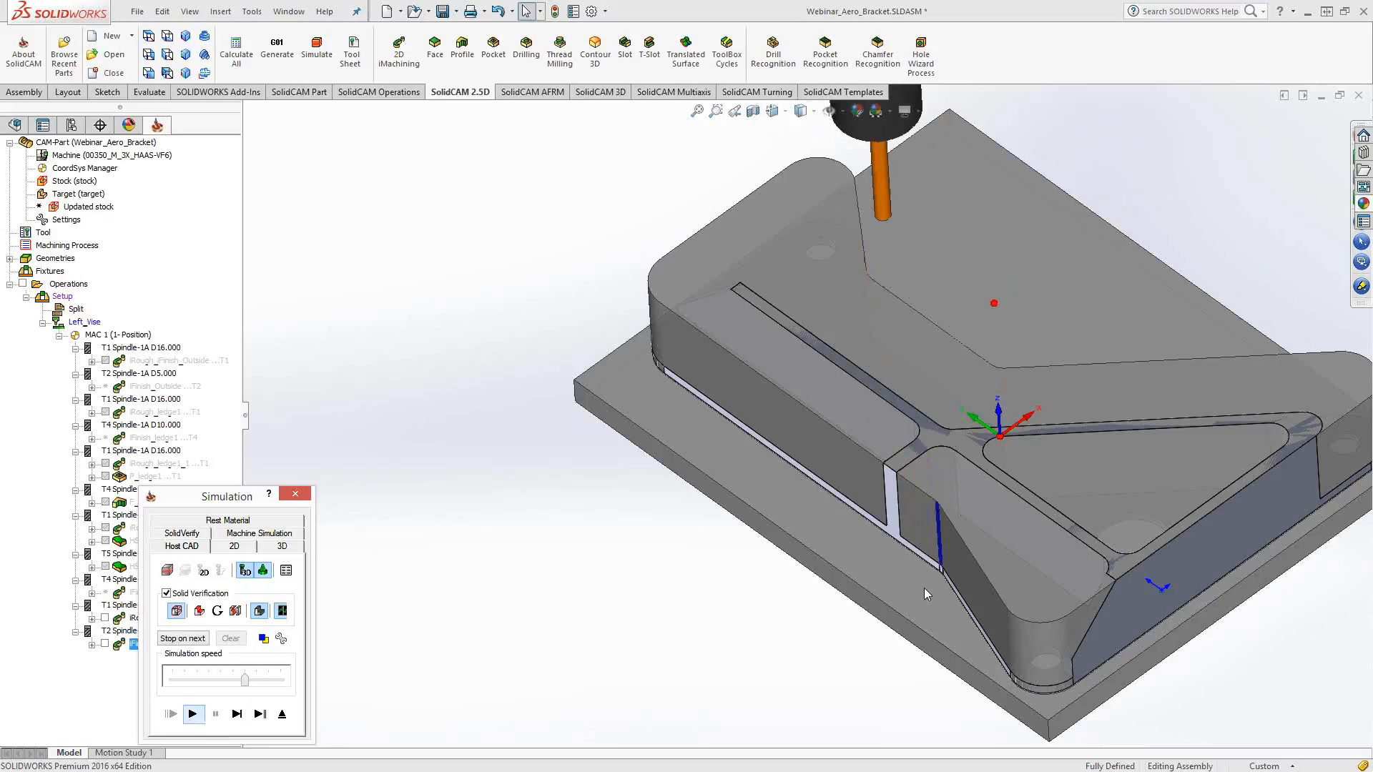
pyautogui.moveTo(925, 588); pyautogui.dragTo(932, 506, button='middle')
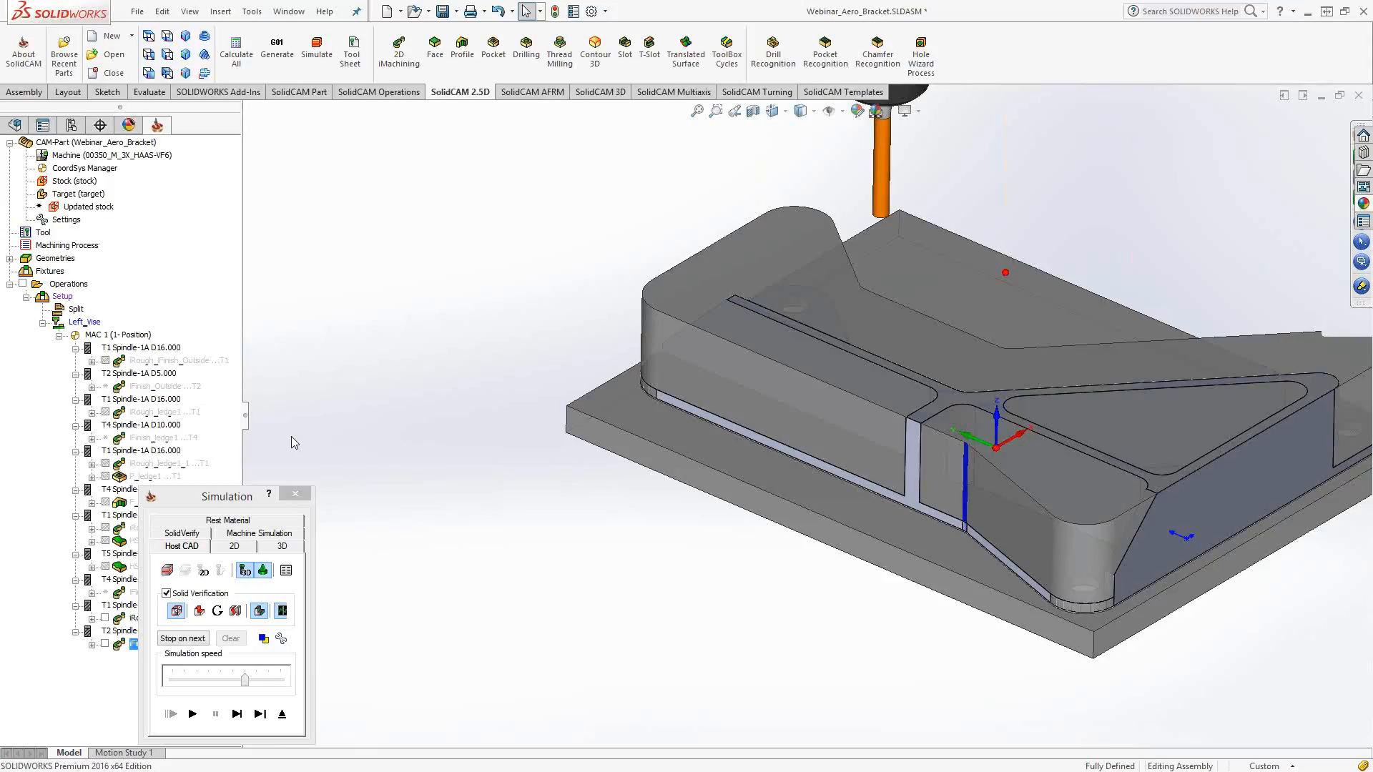
pyautogui.moveTo(213, 498); pyautogui.dragTo(315, 427)
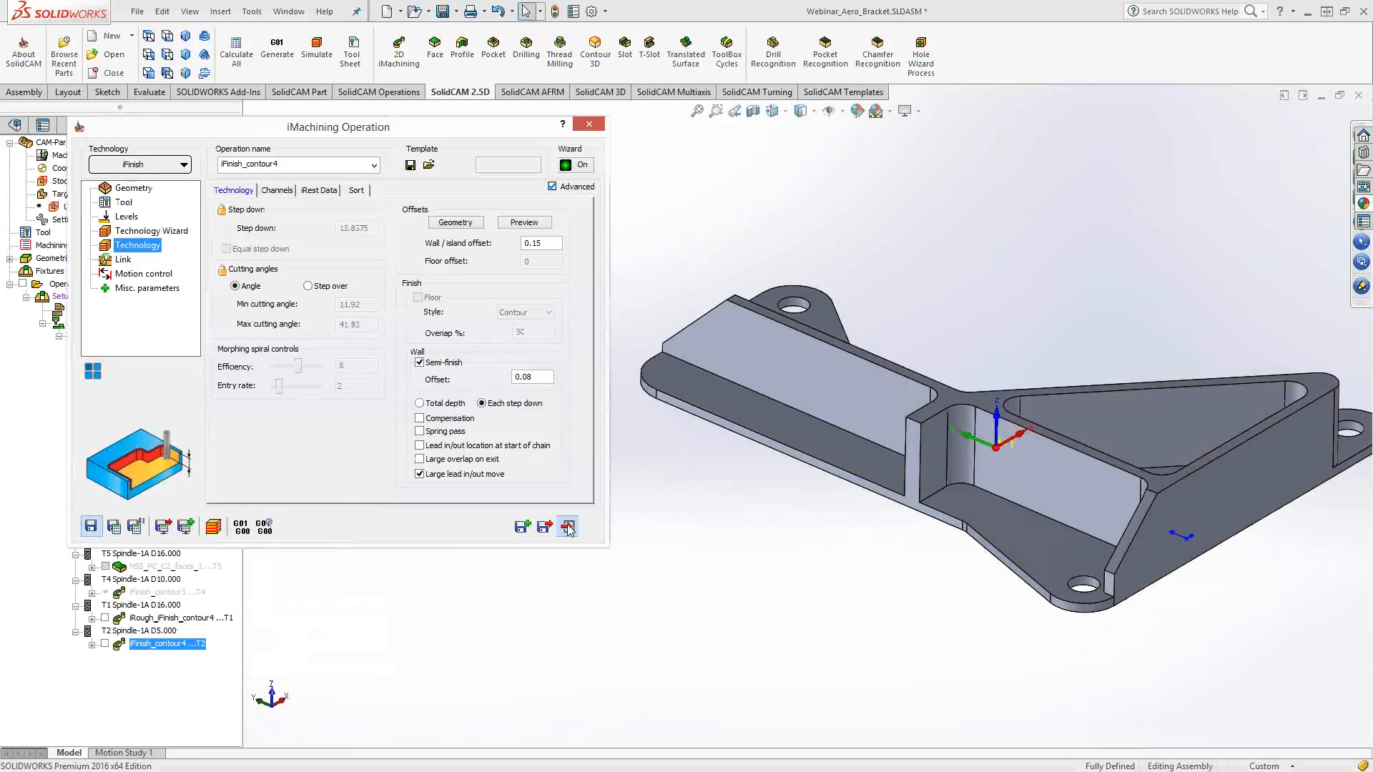
pyautogui.click(567, 526)
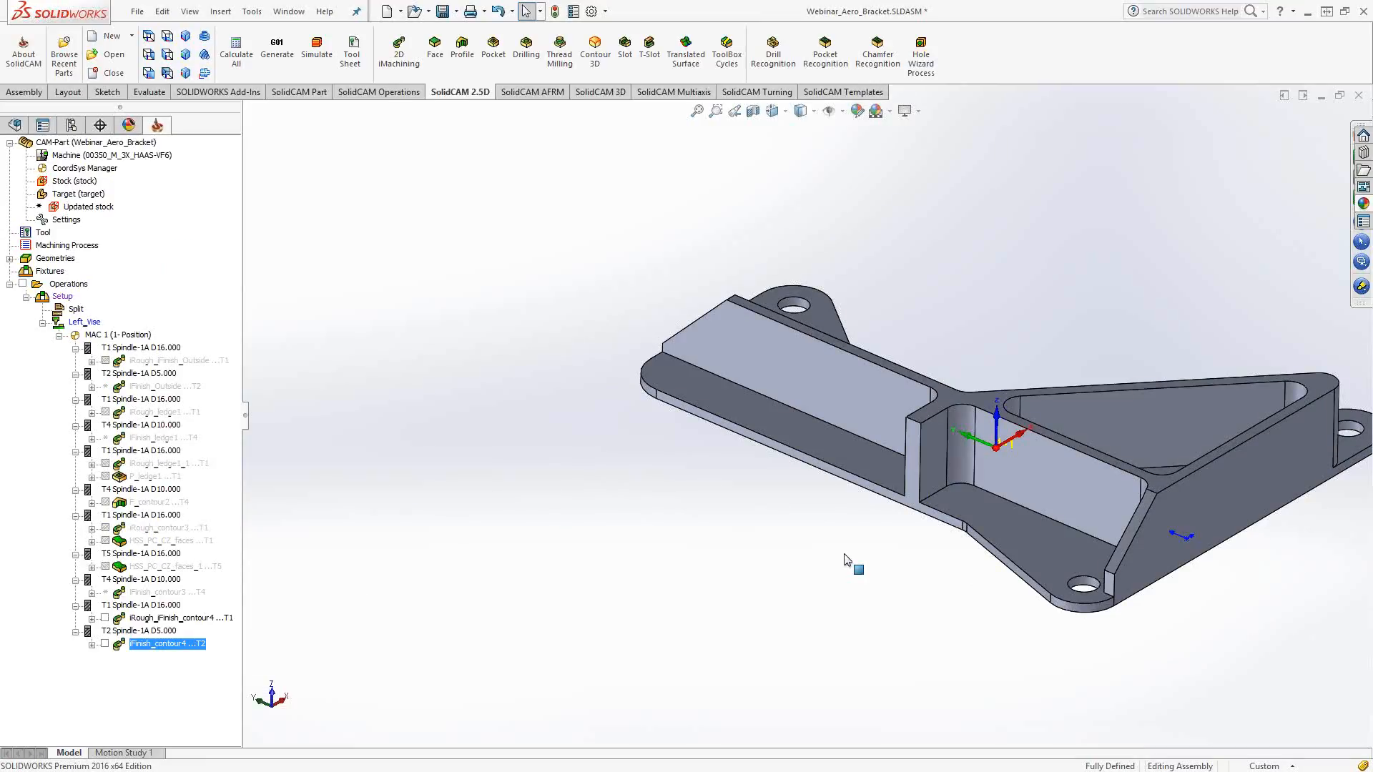
# Add a 2D iMachining operation and define a new geometry chain around the lower ledge face beside the bracket's angled rib
pyautogui.click(1045, 548)
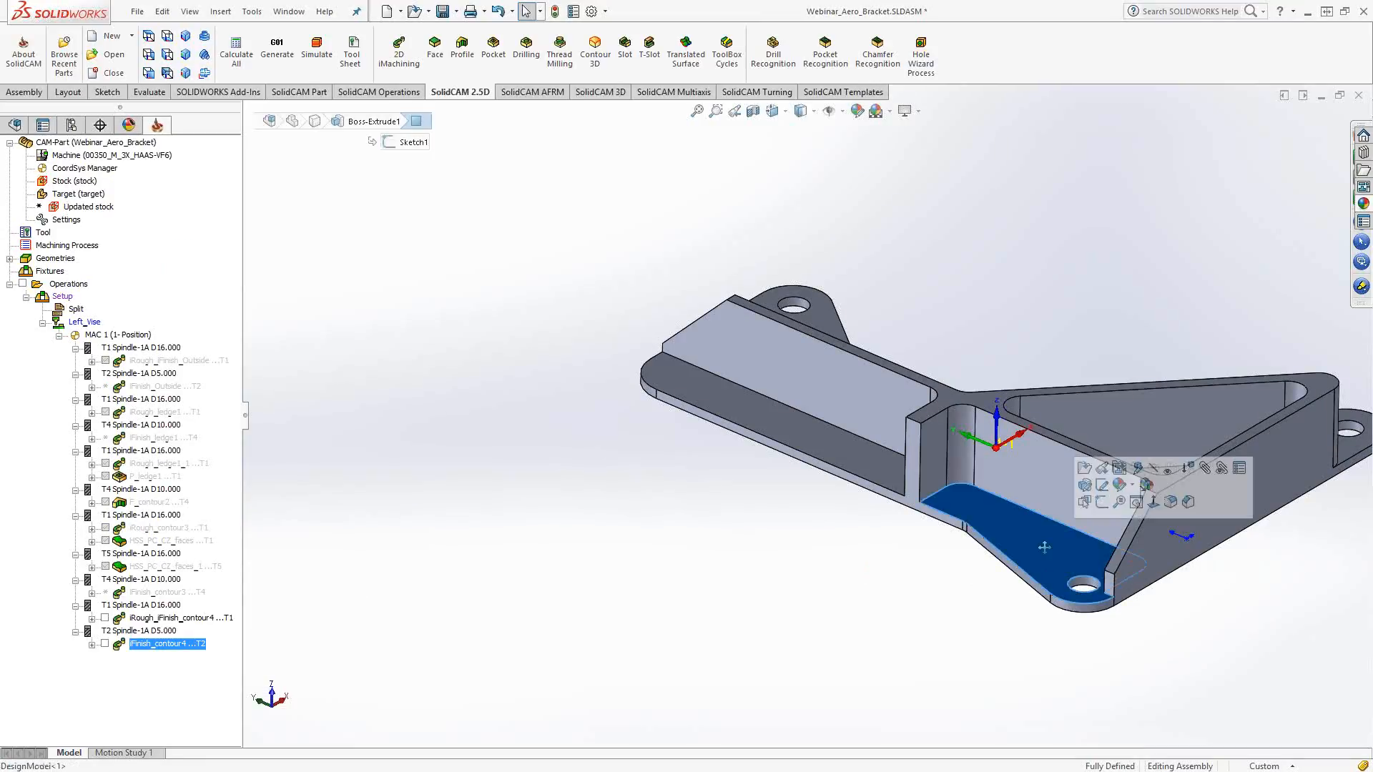
pyautogui.scroll(-3, 1045, 547)
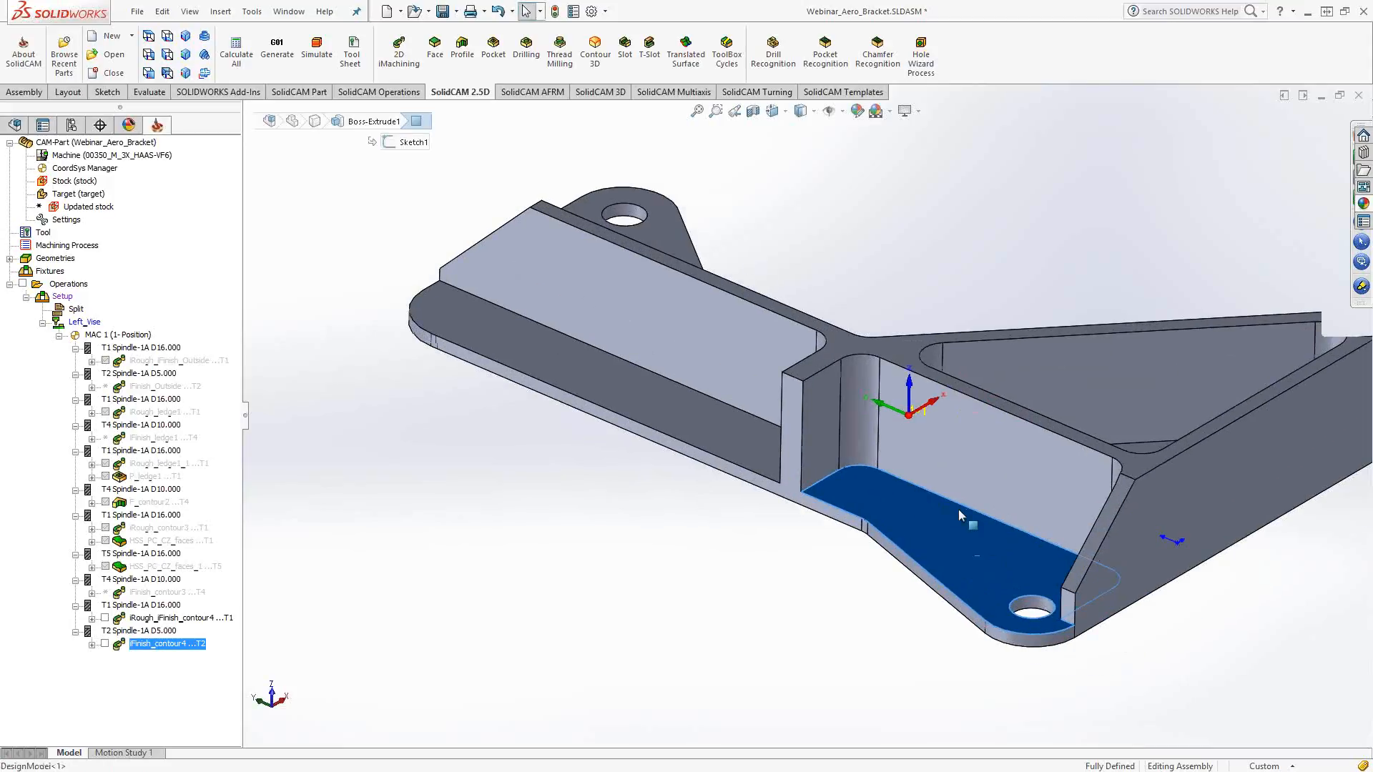
pyautogui.press('Escape')
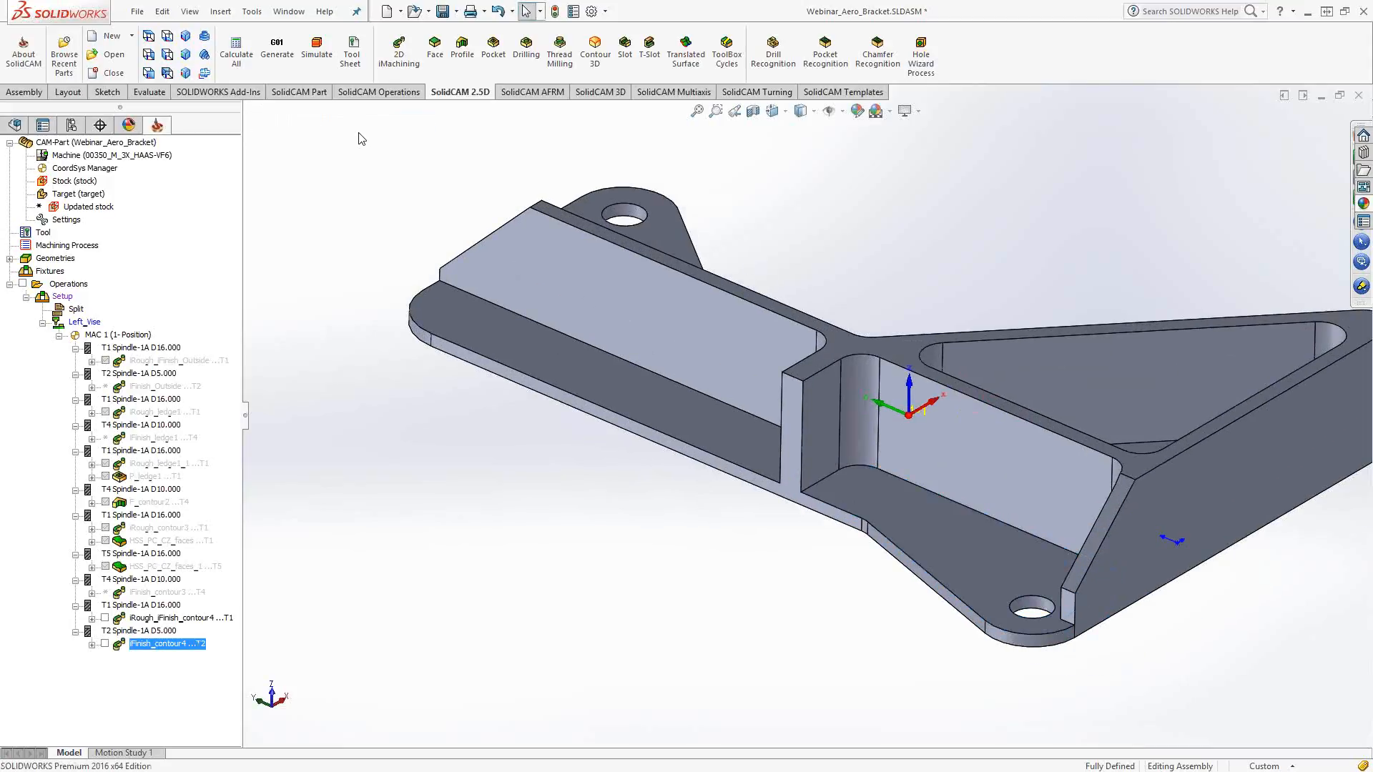
pyautogui.moveTo(386, 74)
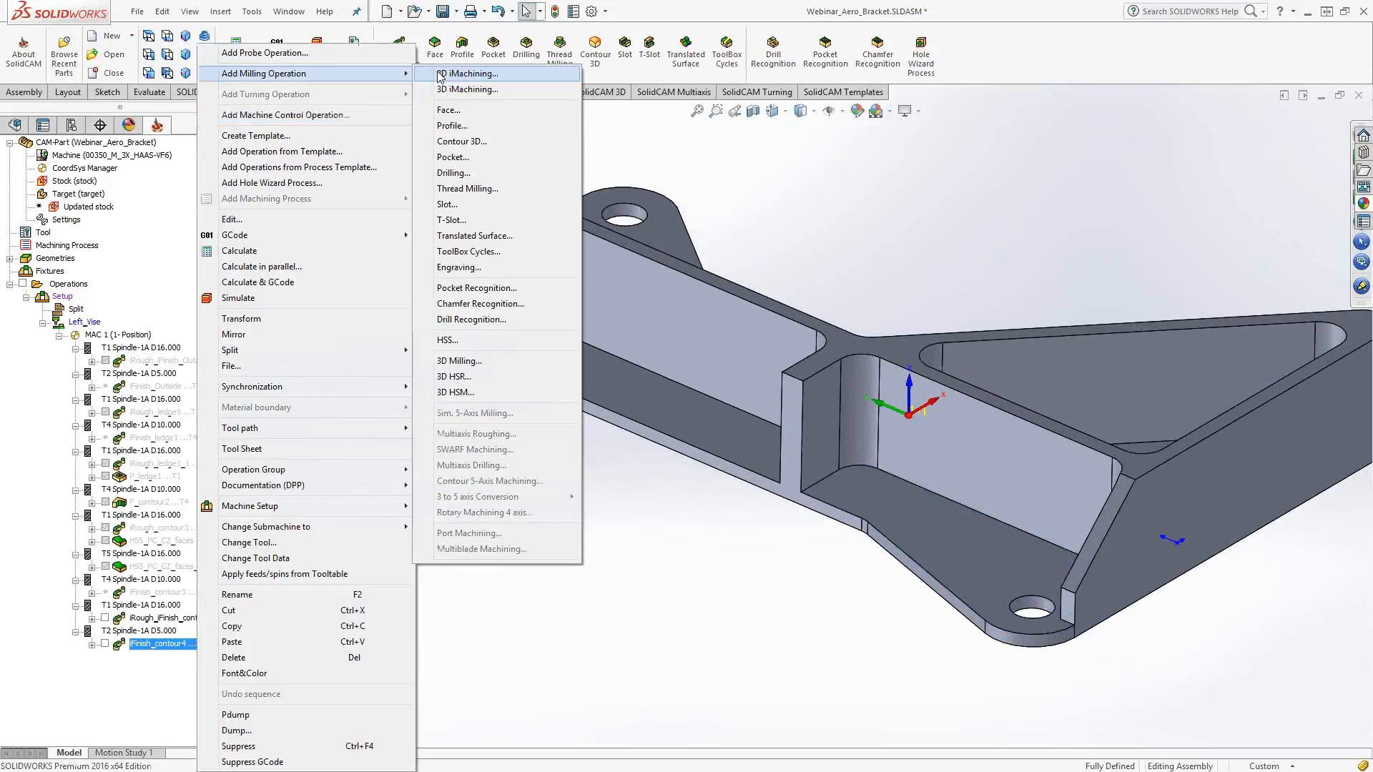
pyautogui.click(440, 74)
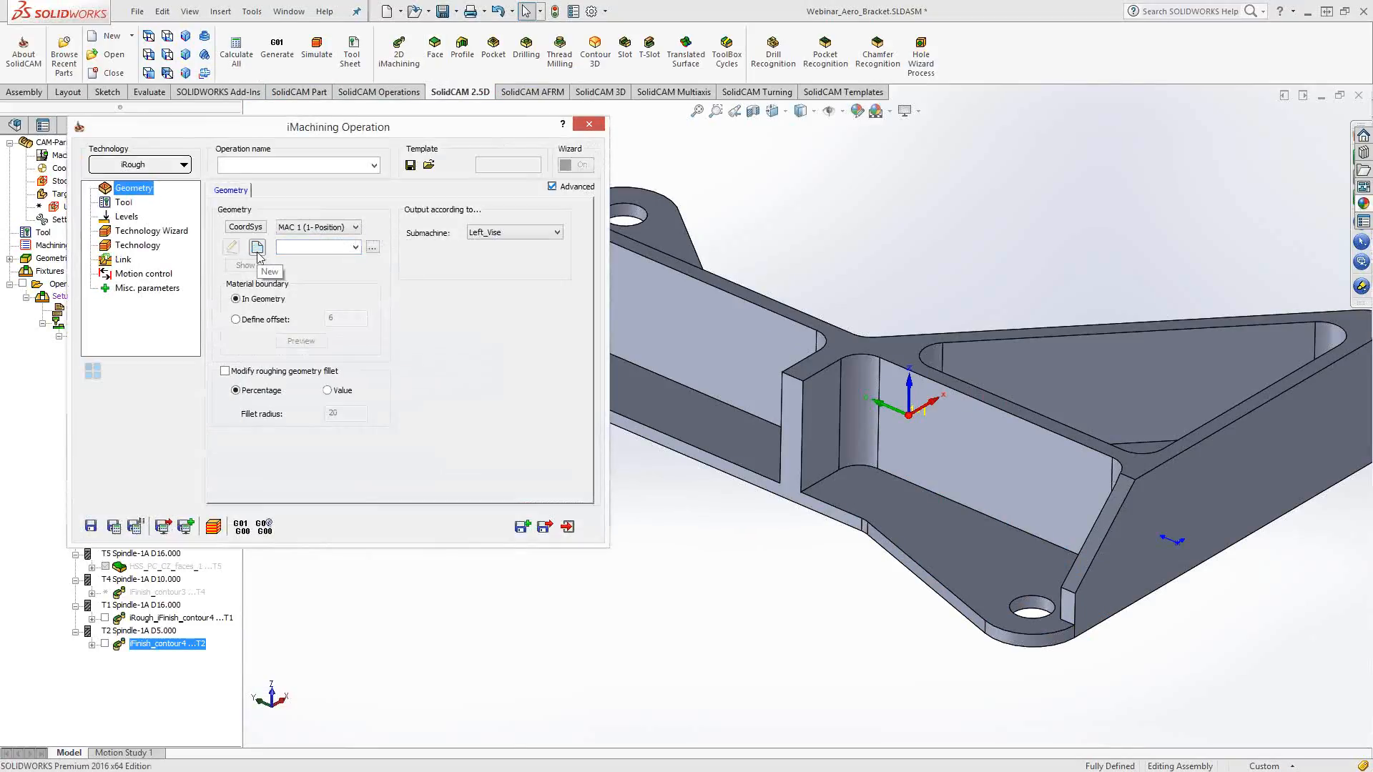
pyautogui.click(258, 253)
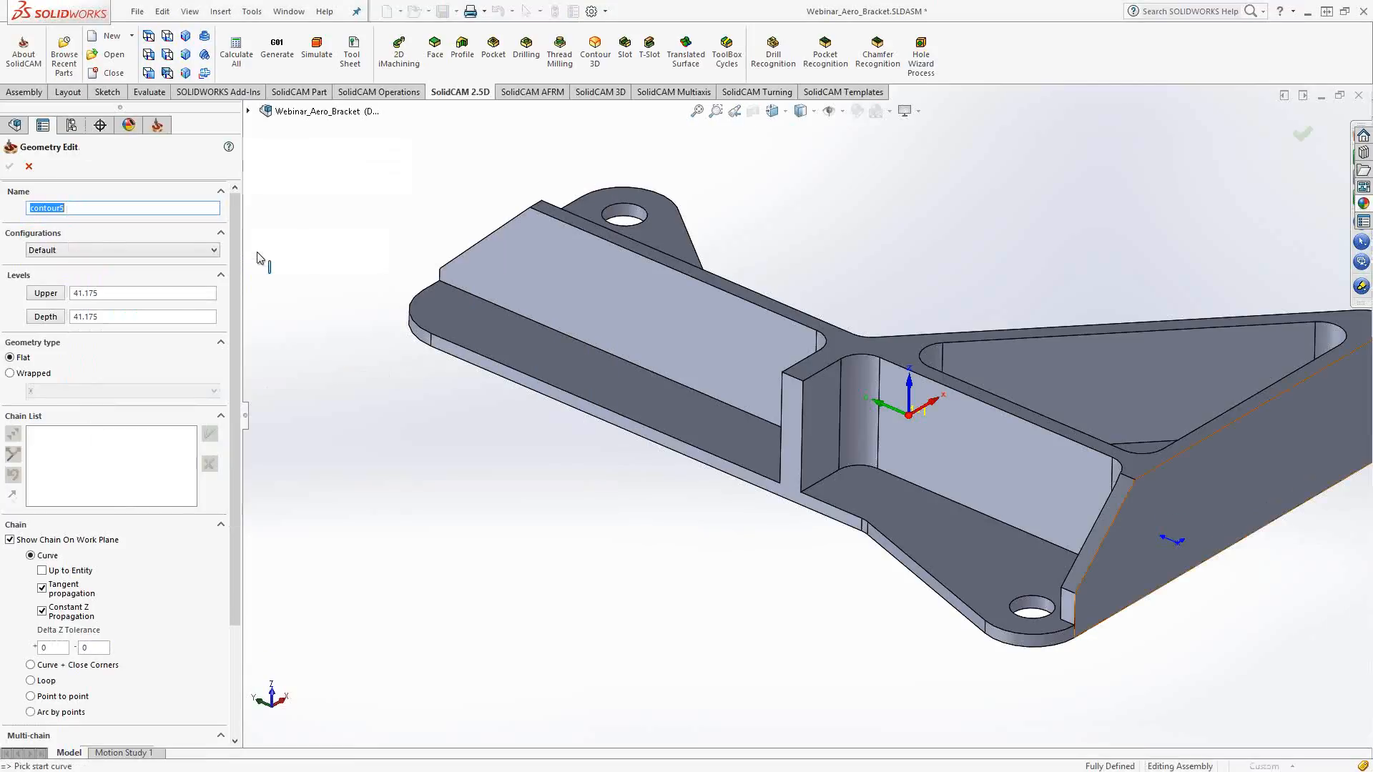
pyautogui.click(1059, 619)
pyautogui.press('Return')
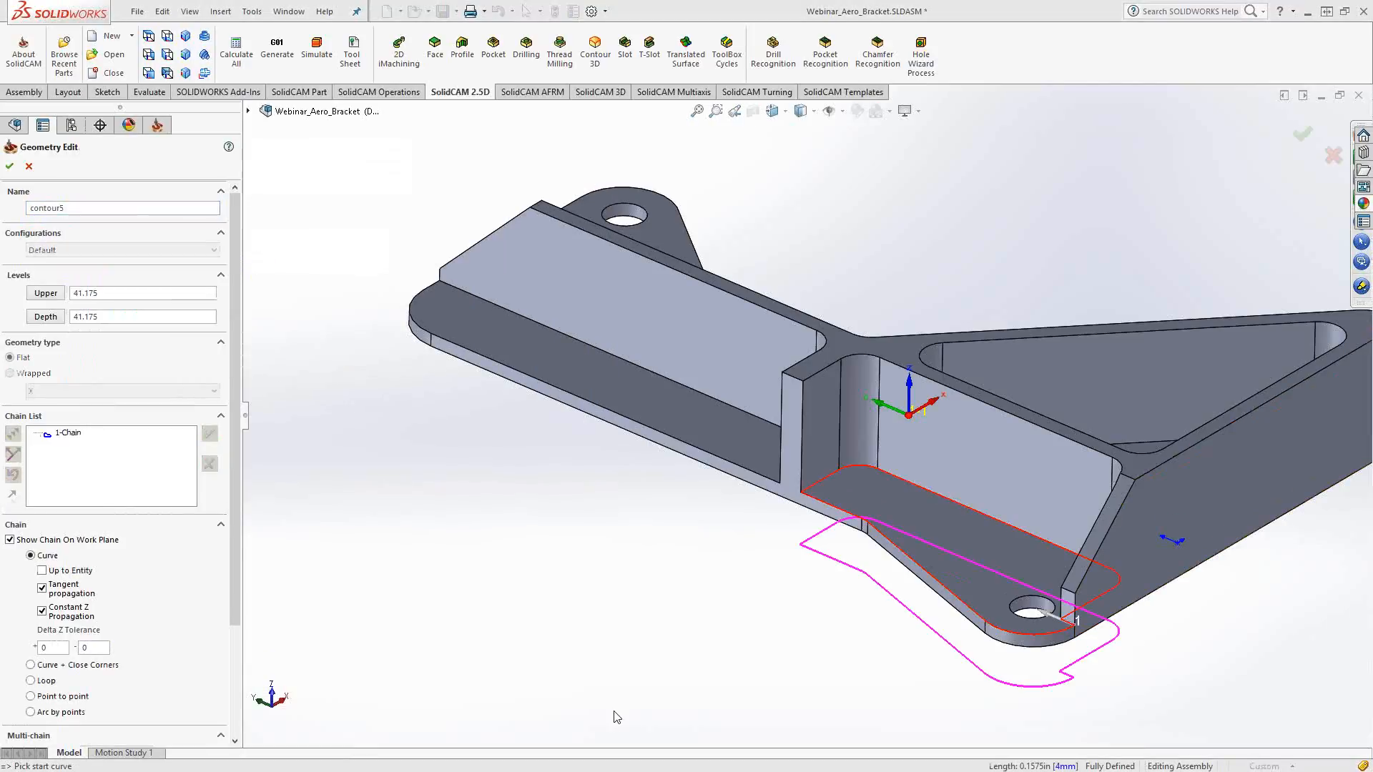
# Mark the ledge chain's outer edges as open, from the straight edge beside the cross rib to the rounded end by the hole
pyautogui.moveTo(612, 710); pyautogui.dragTo(600, 643, button='middle')
pyautogui.rightClick(66, 433)
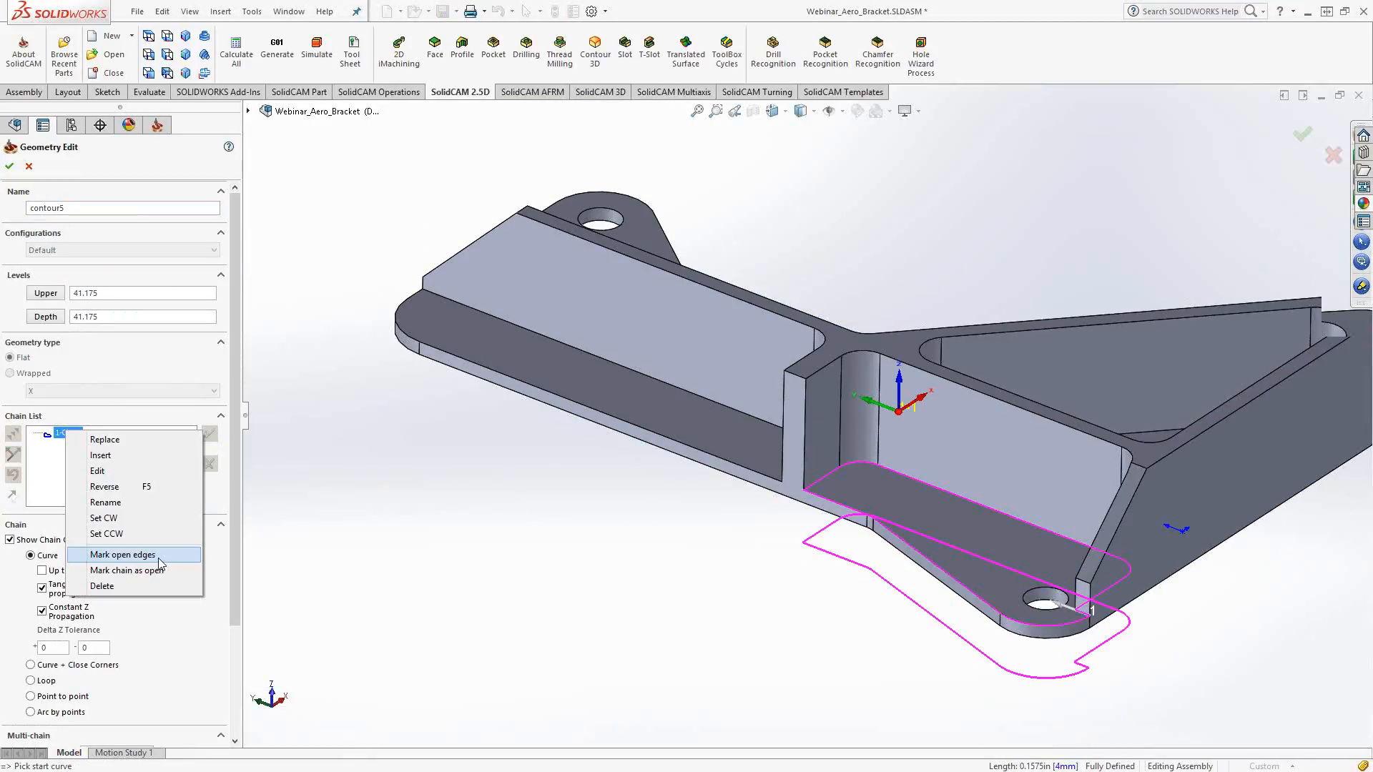
pyautogui.click(158, 557)
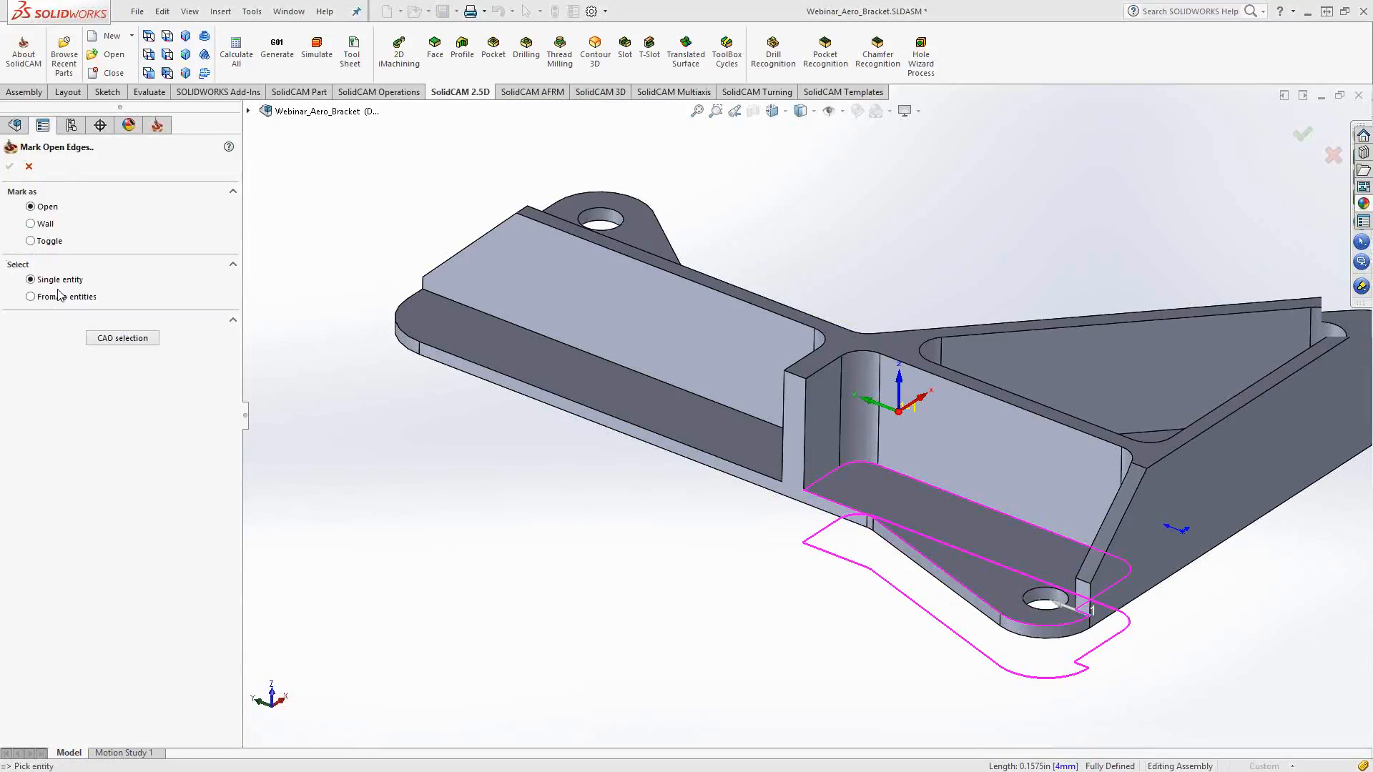
pyautogui.click(63, 300)
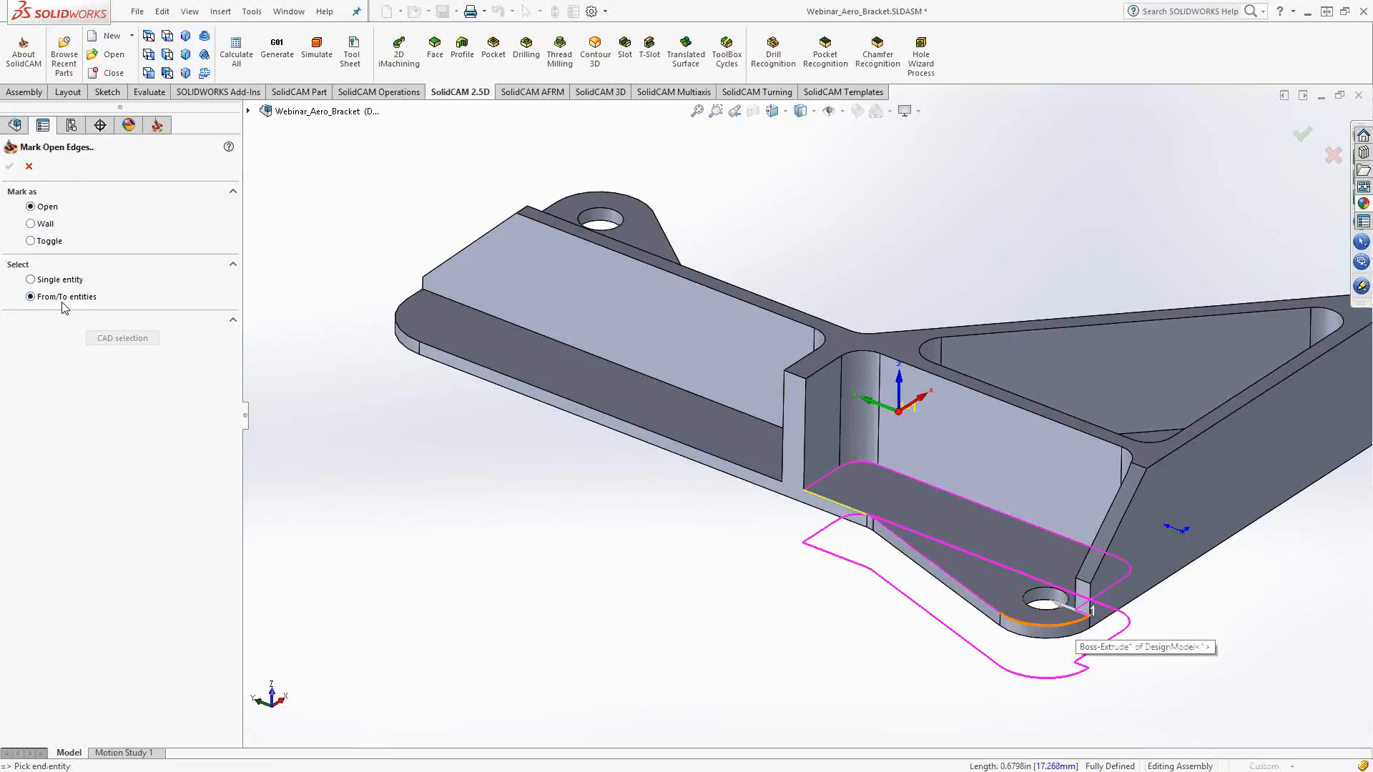
pyautogui.click(1072, 629)
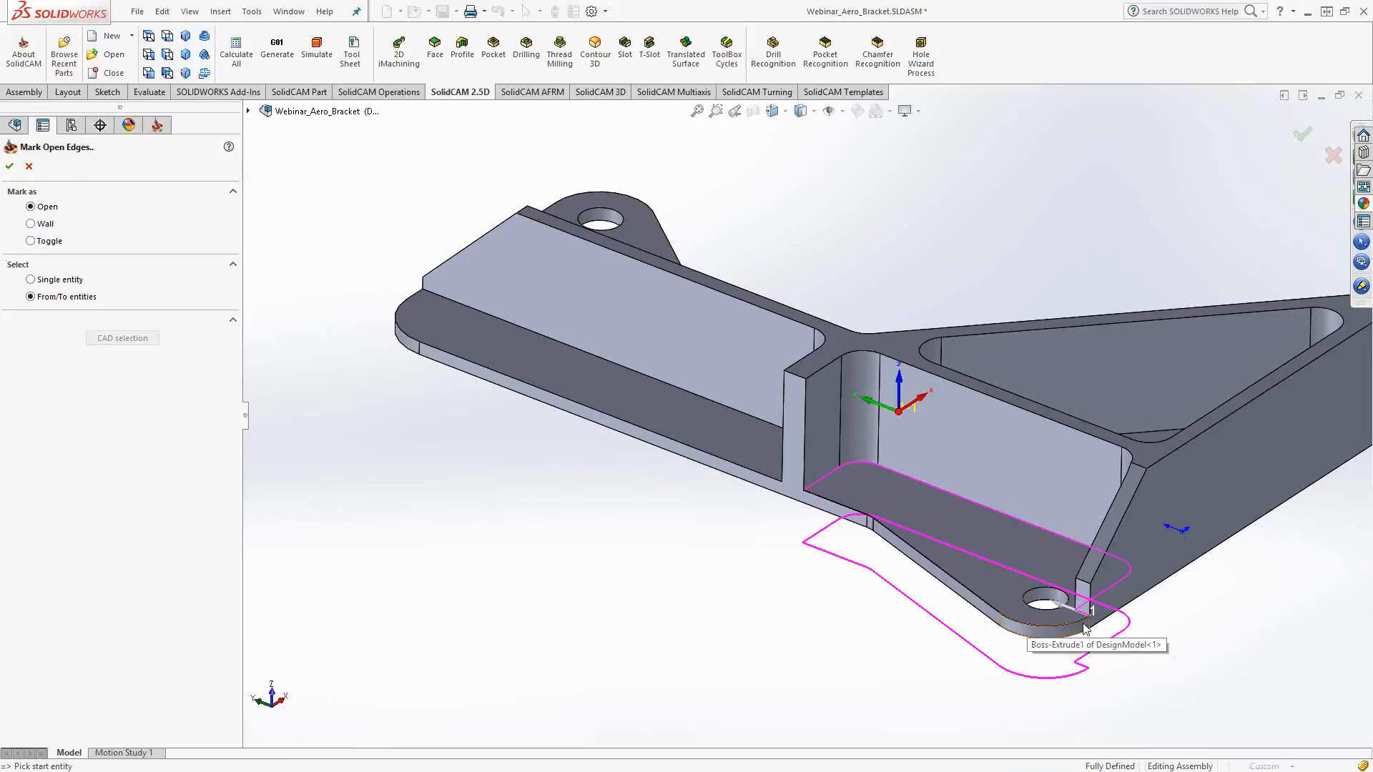
pyautogui.click(10, 169)
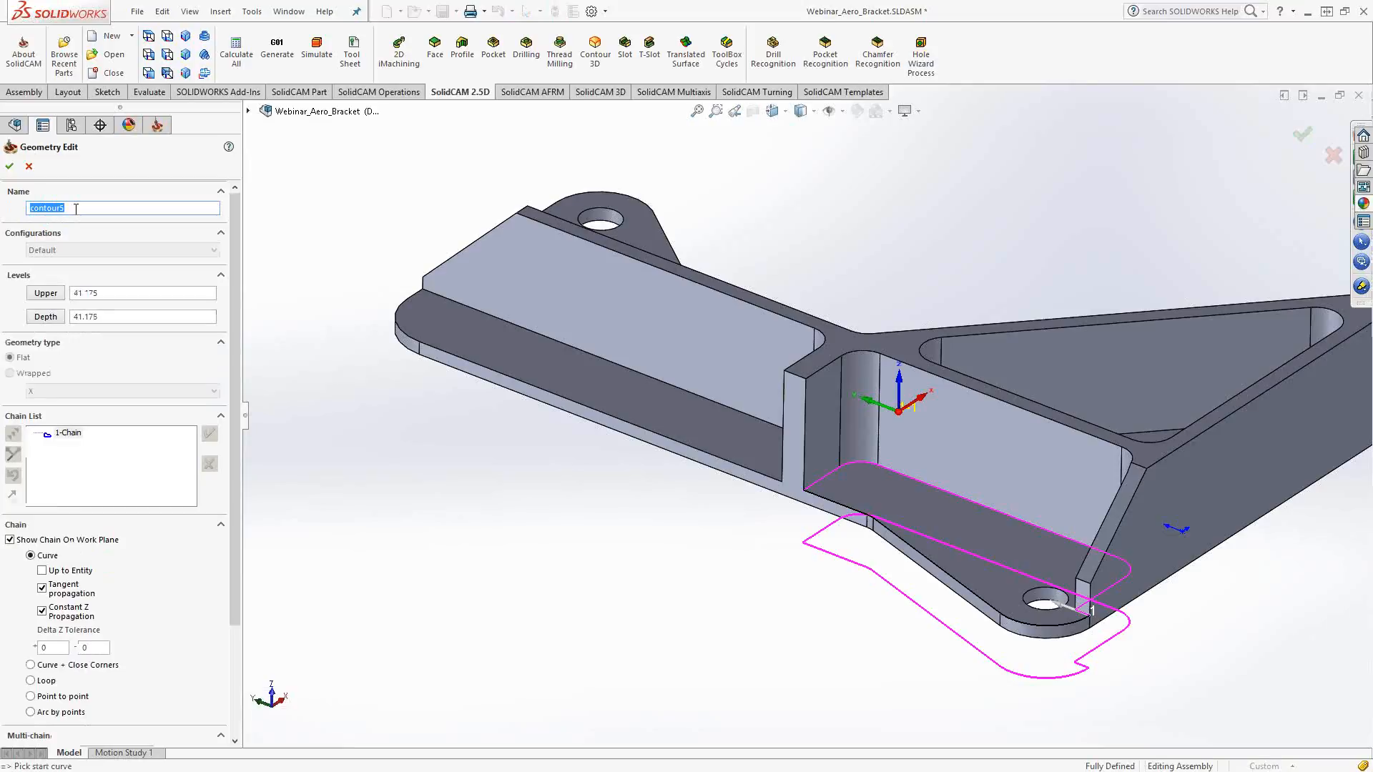
# Name the new geometry ledge2 and accept it for the iMachining operation
pyautogui.write('le')
pyautogui.write('dge1')
pyautogui.click(9, 166)
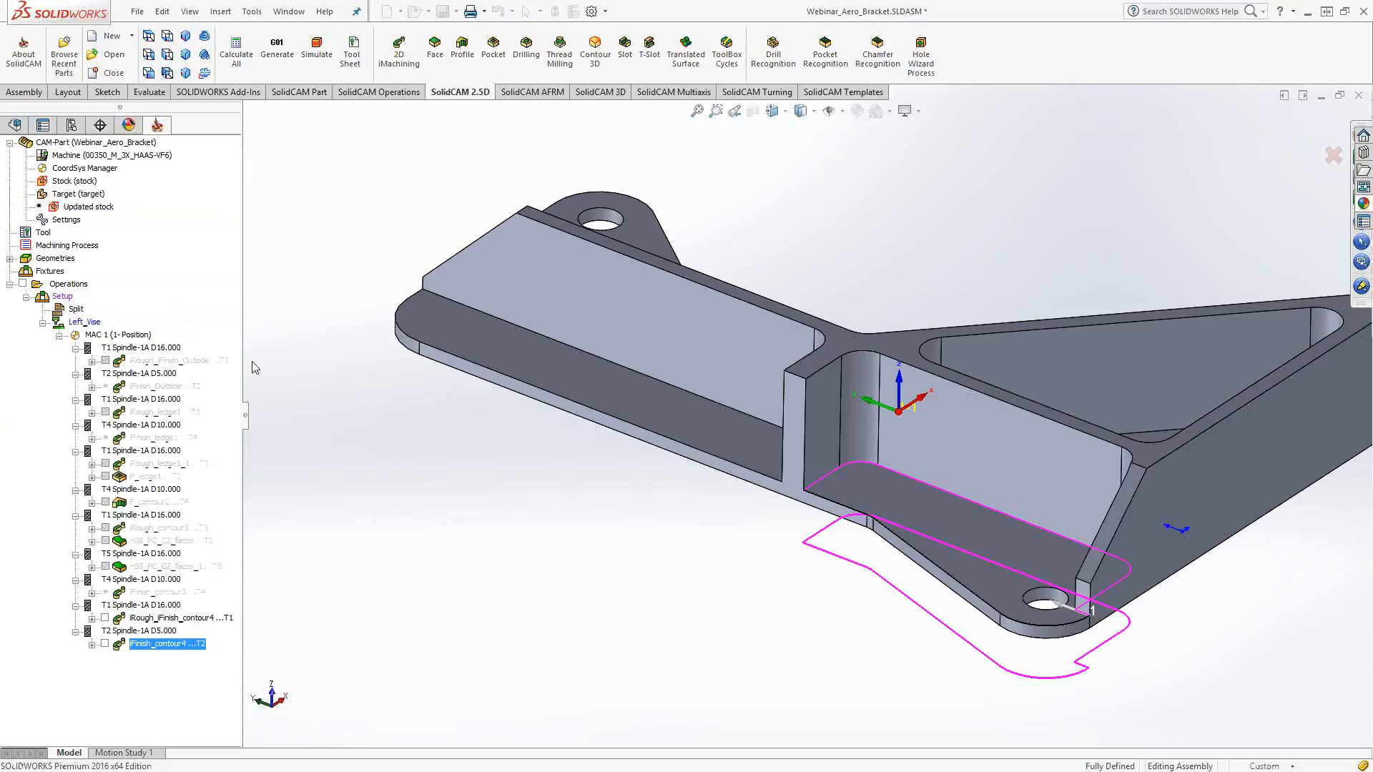
pyautogui.press('Return')
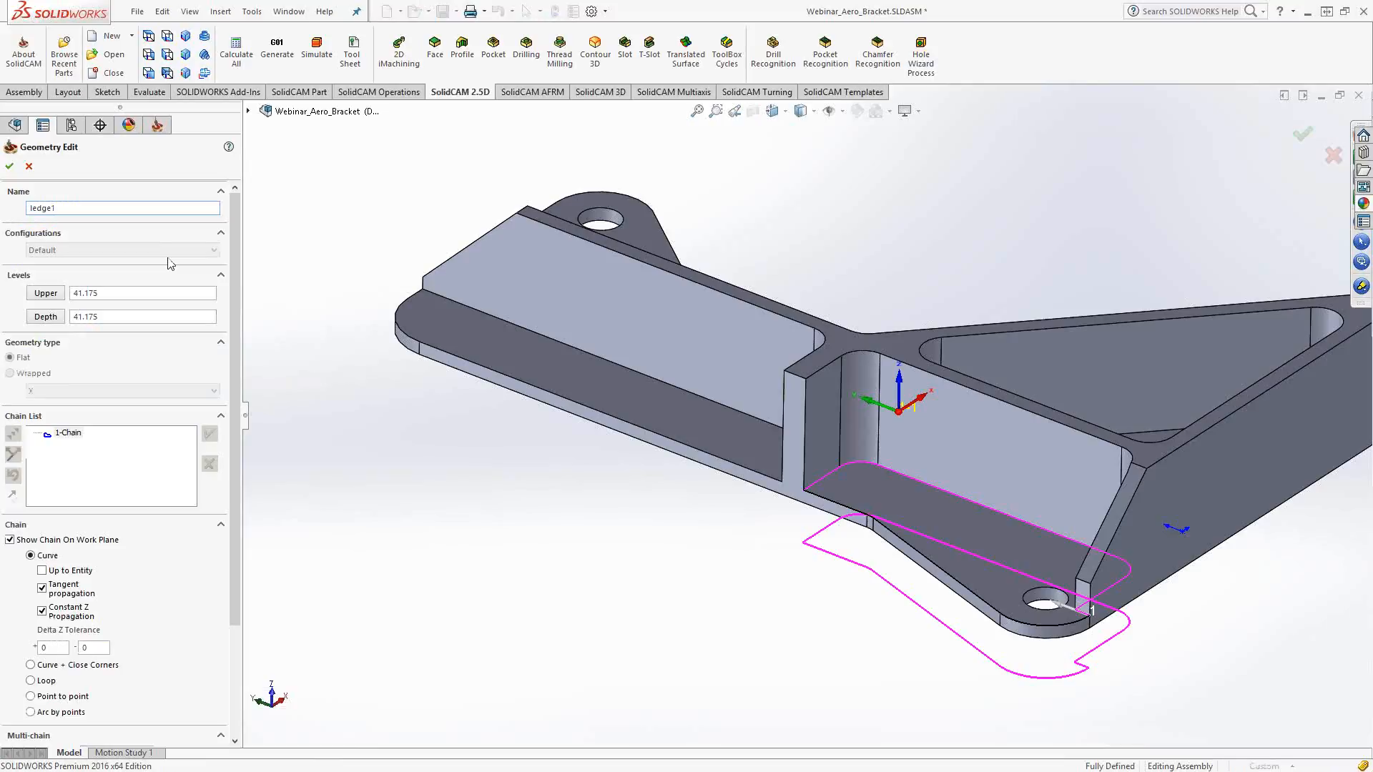
pyautogui.press('BackSpace')
pyautogui.write('2')
pyautogui.press('Return')
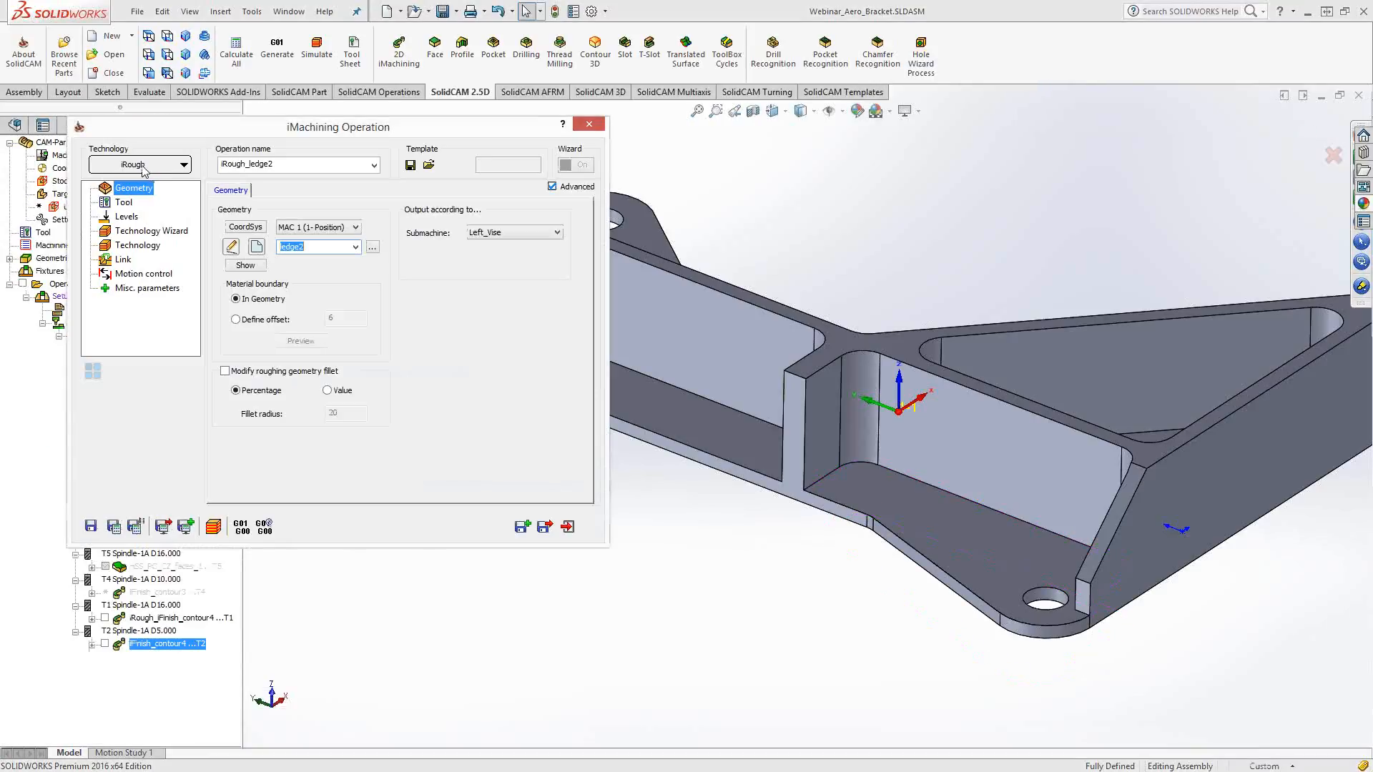
# Set the operation's technology to iRough + iFinish and assign tool 1, the 16 mm end mill
pyautogui.click(144, 168)
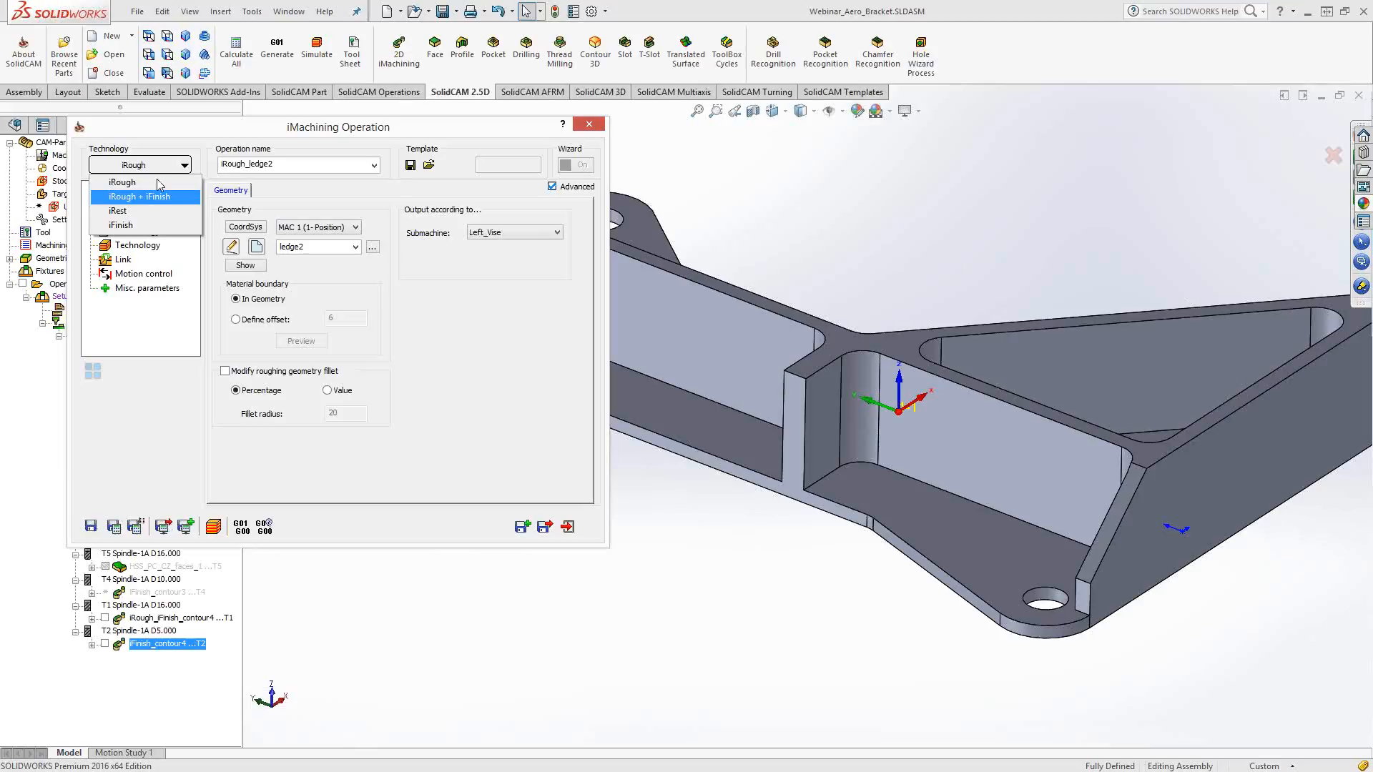
pyautogui.click(165, 130)
pyautogui.doubleClick(255, 127)
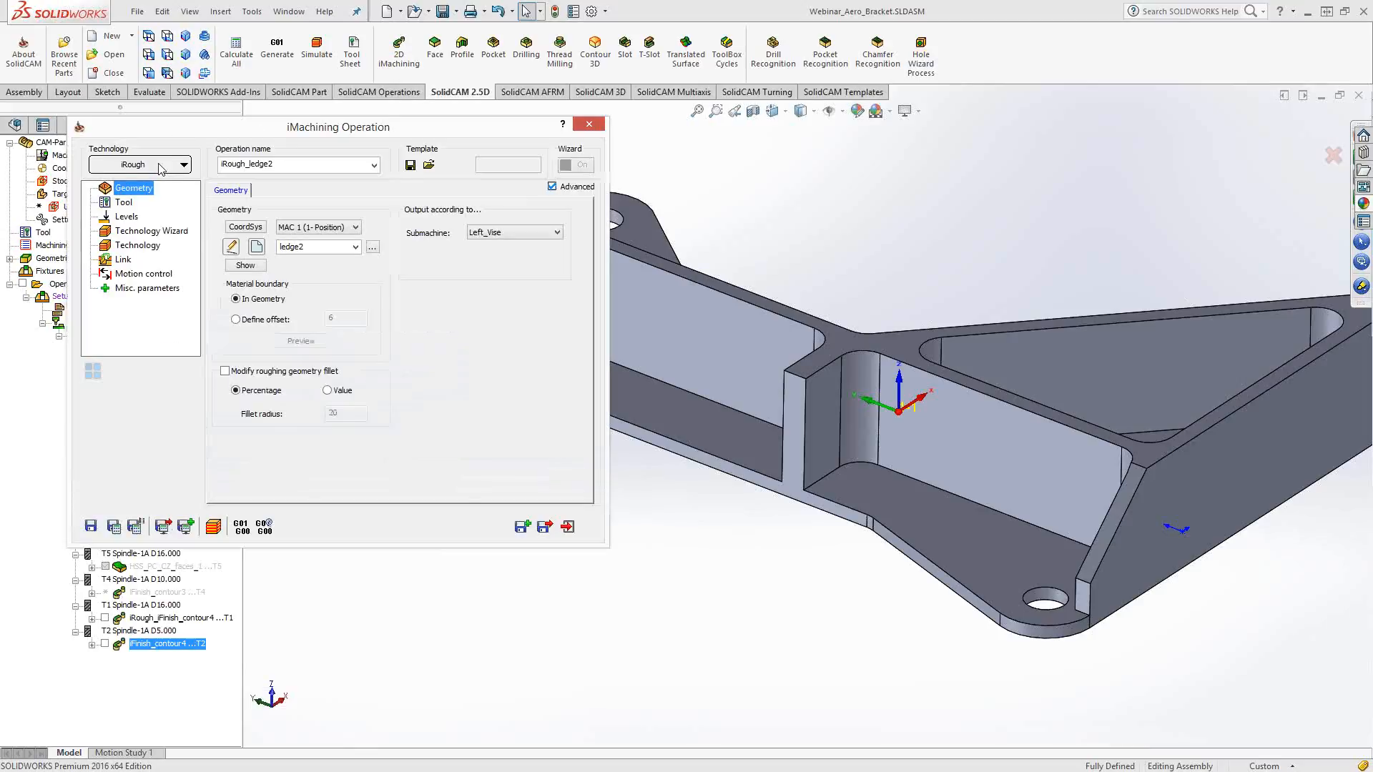
pyautogui.click(161, 166)
pyautogui.click(132, 191)
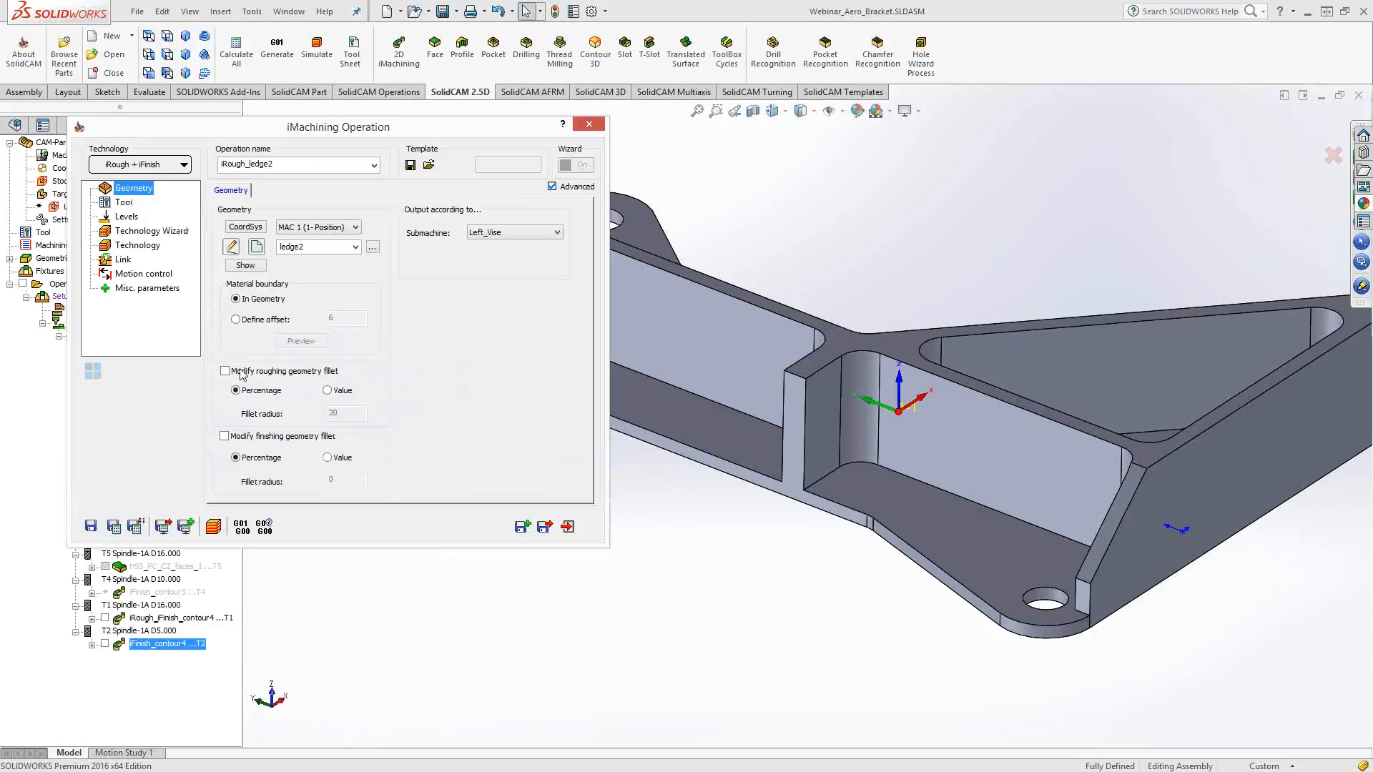
pyautogui.click(123, 202)
pyautogui.click(277, 410)
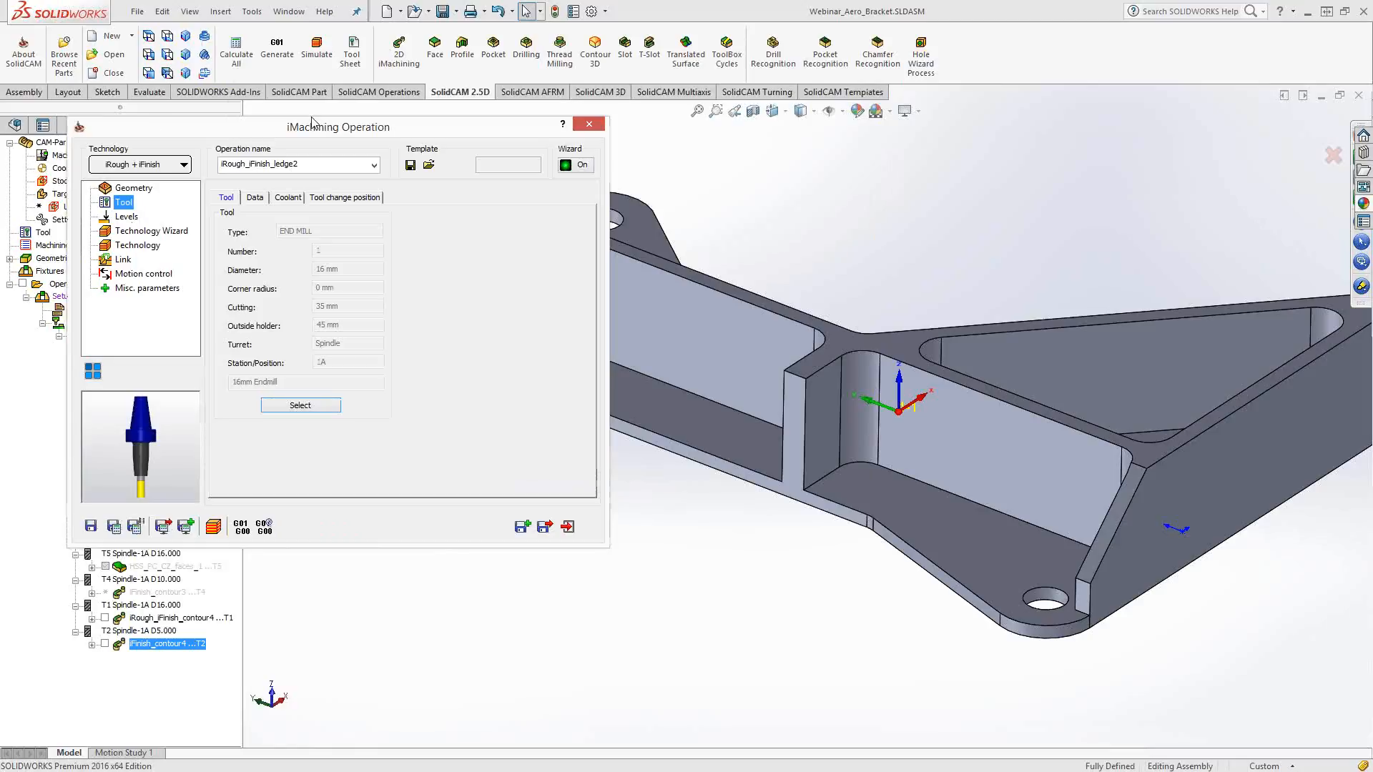
# Change the technology to iRough and set the pocket depth to 25 from the ledge floor, with the upper level at 41.175
pyautogui.moveTo(312, 123); pyautogui.dragTo(308, 123)
pyautogui.click(309, 154)
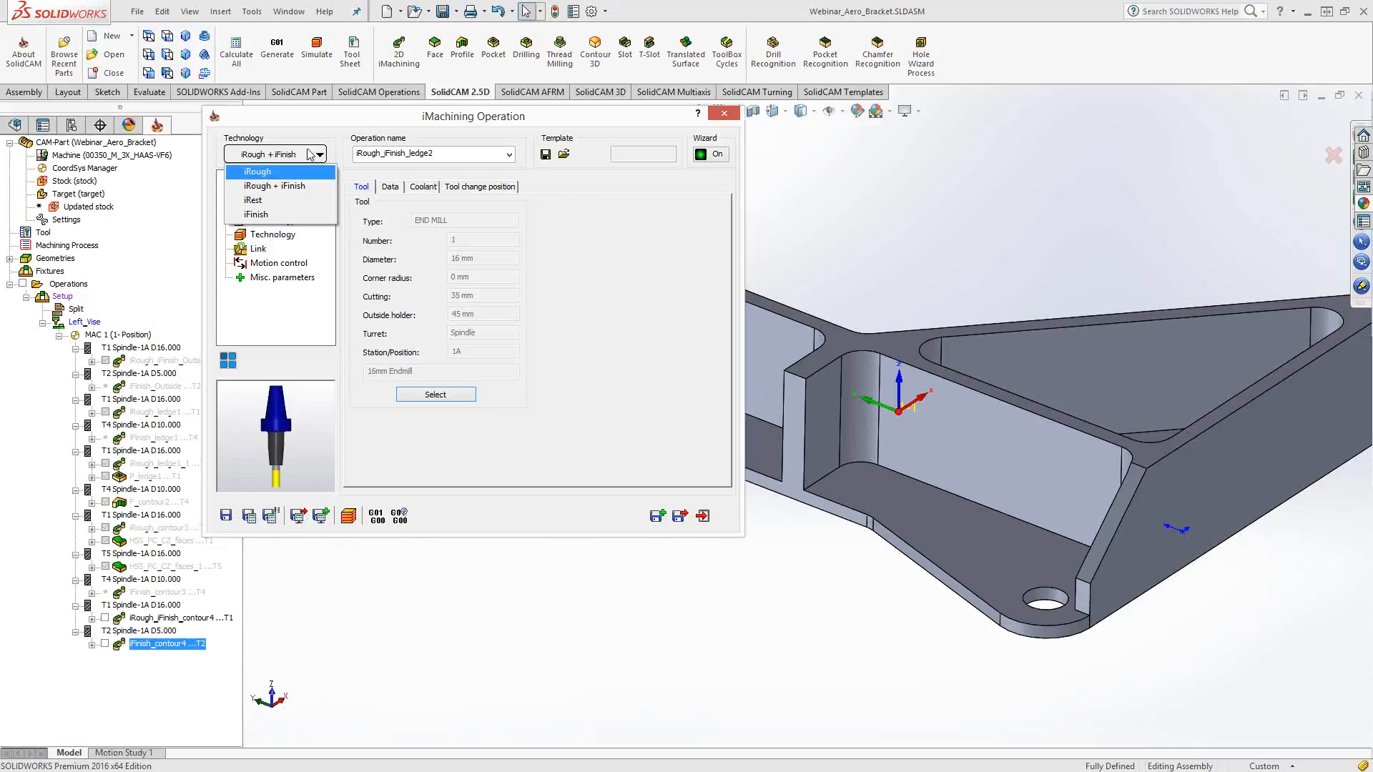
pyautogui.click(302, 171)
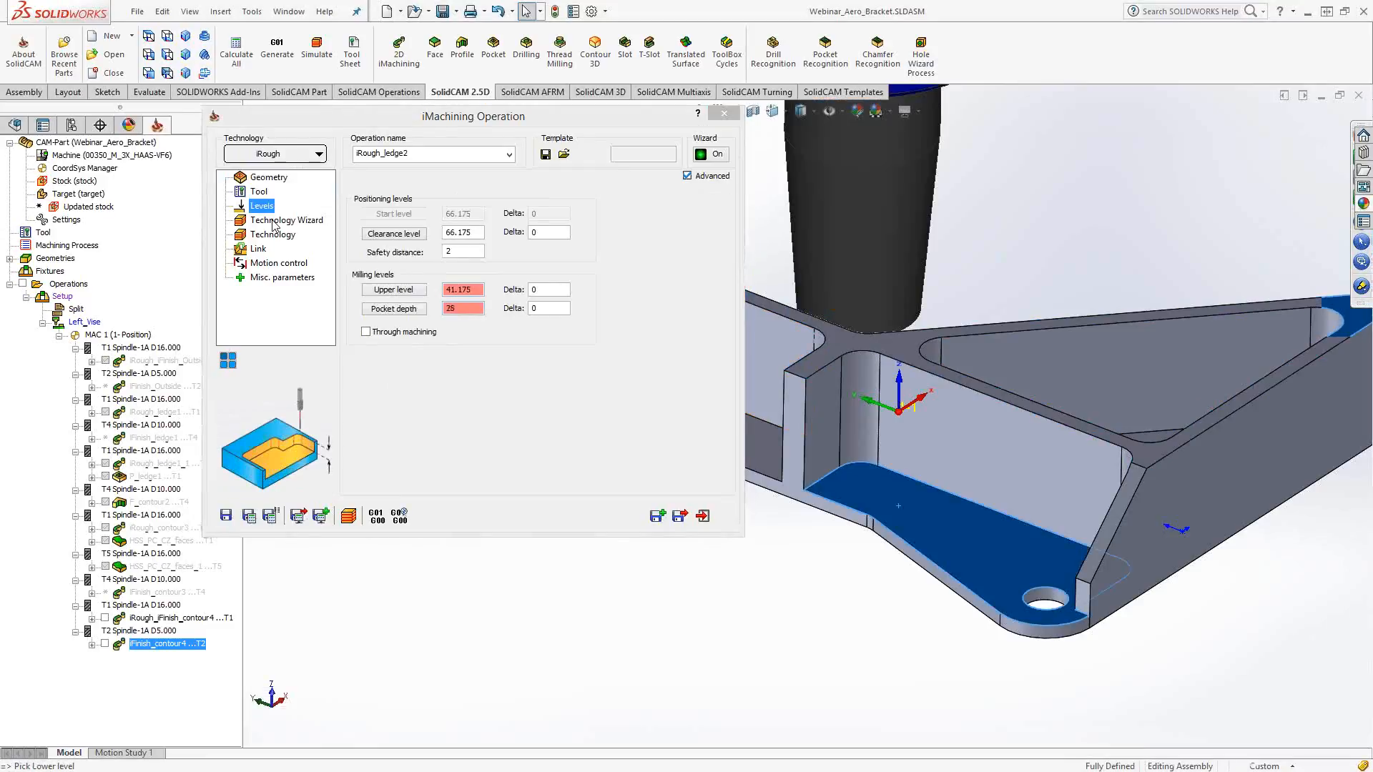
pyautogui.click(274, 221)
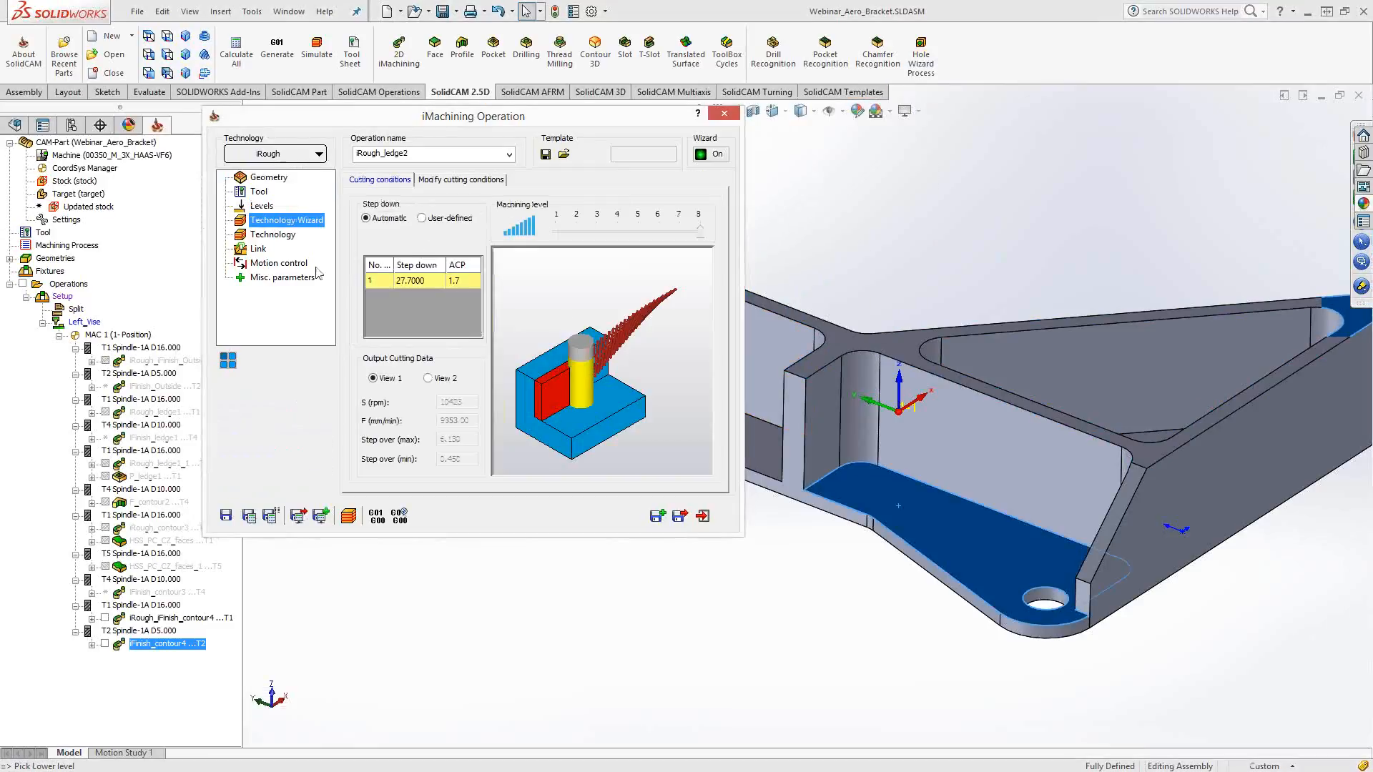
# Enable floor finishing with 0.3 wall and floor offsets, and save and calculate the operation
pyautogui.click(273, 235)
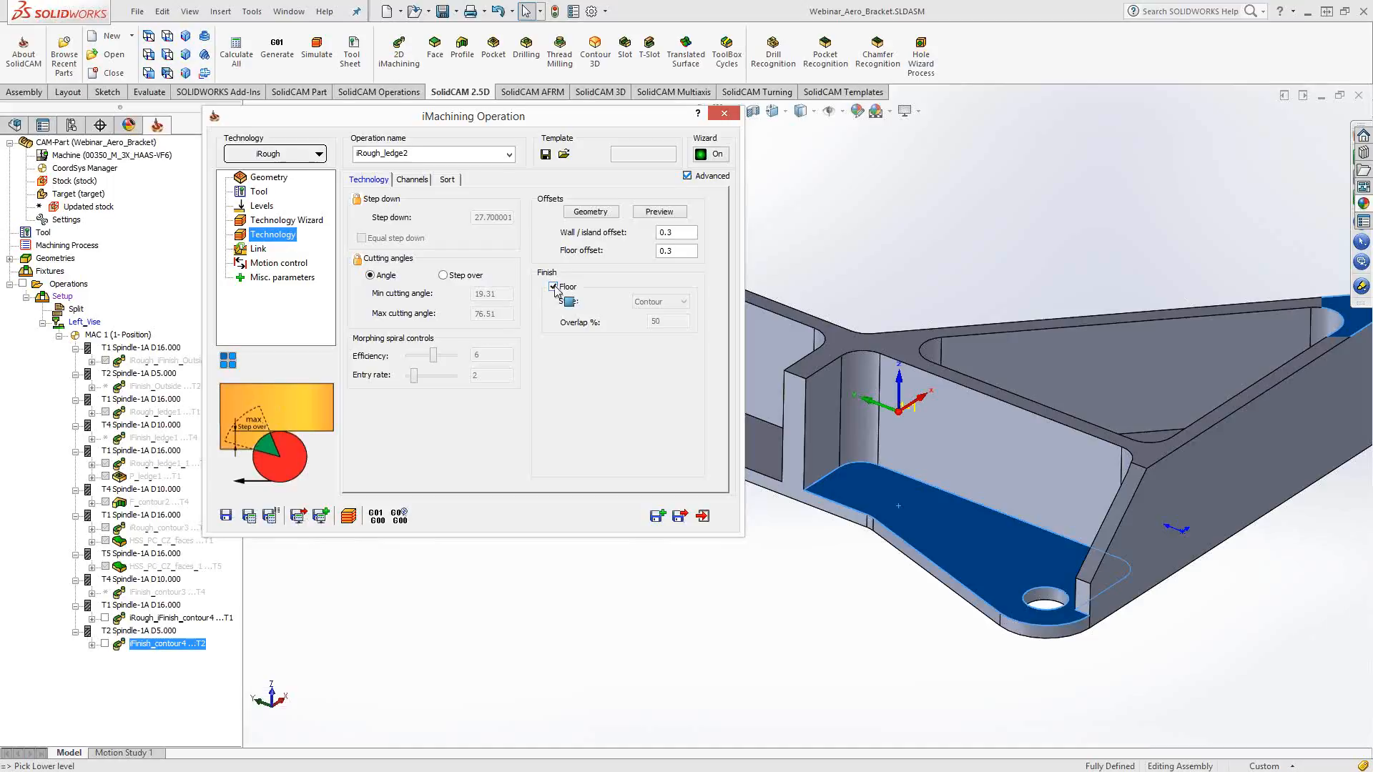
pyautogui.click(962, 552)
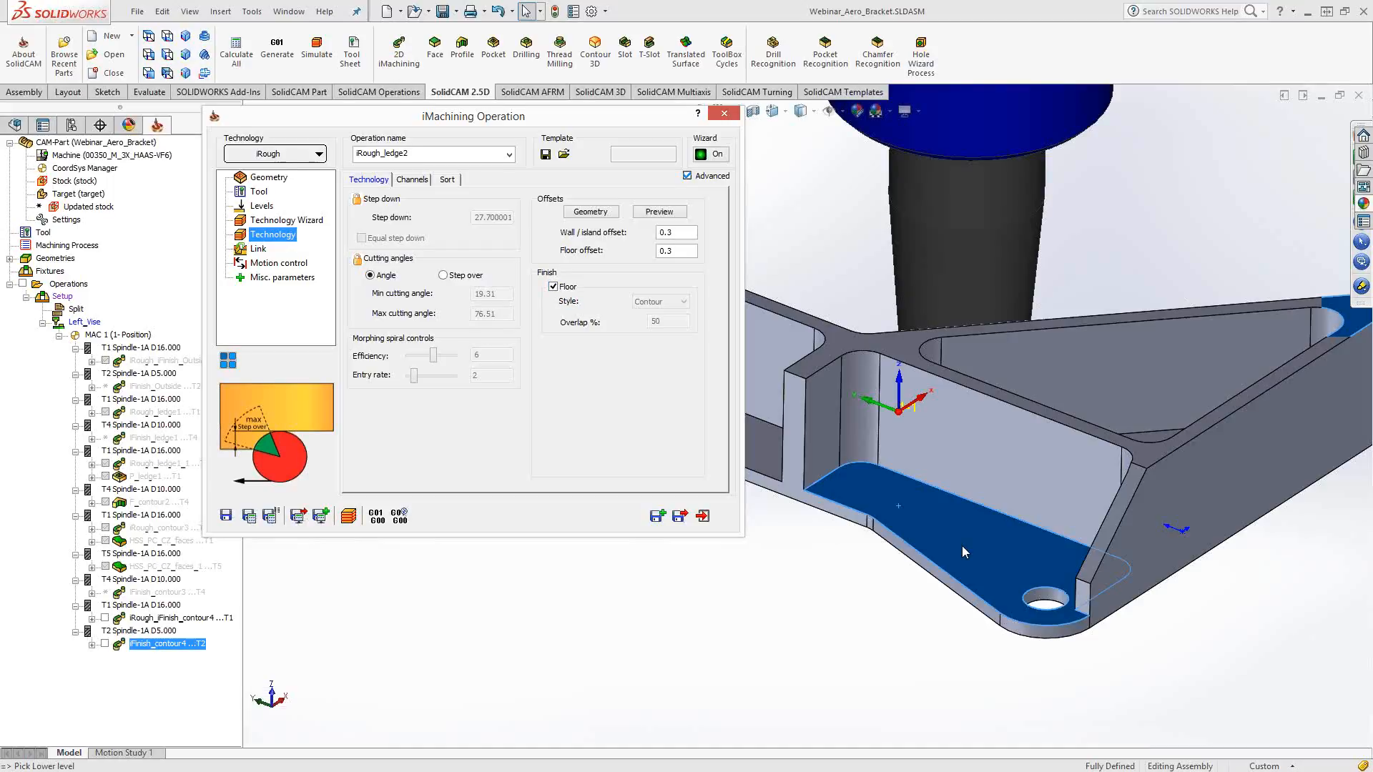
pyautogui.click(252, 516)
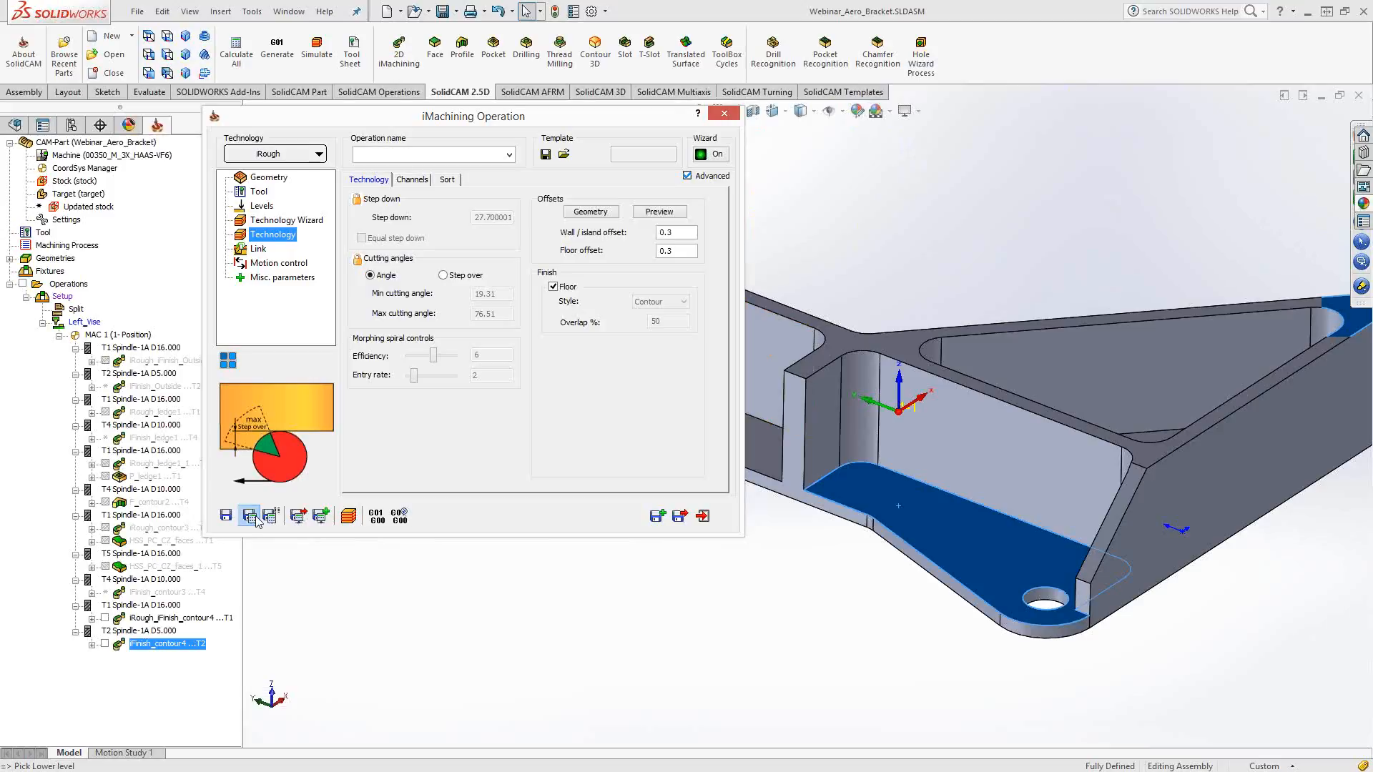
# Simulate the ledge roughing in Host CAD with solid verification and examine the machined pocket walls and floor
pyautogui.click(349, 516)
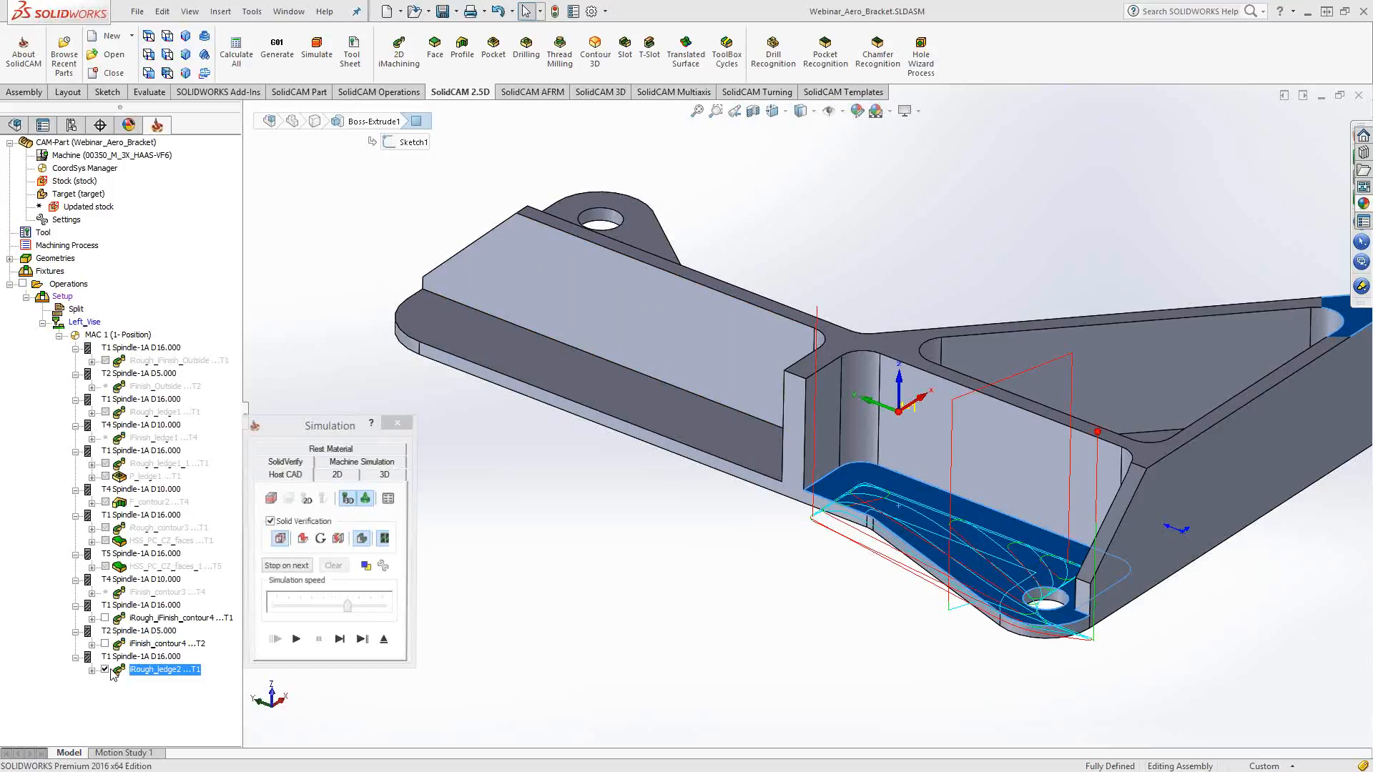
pyautogui.click(341, 643)
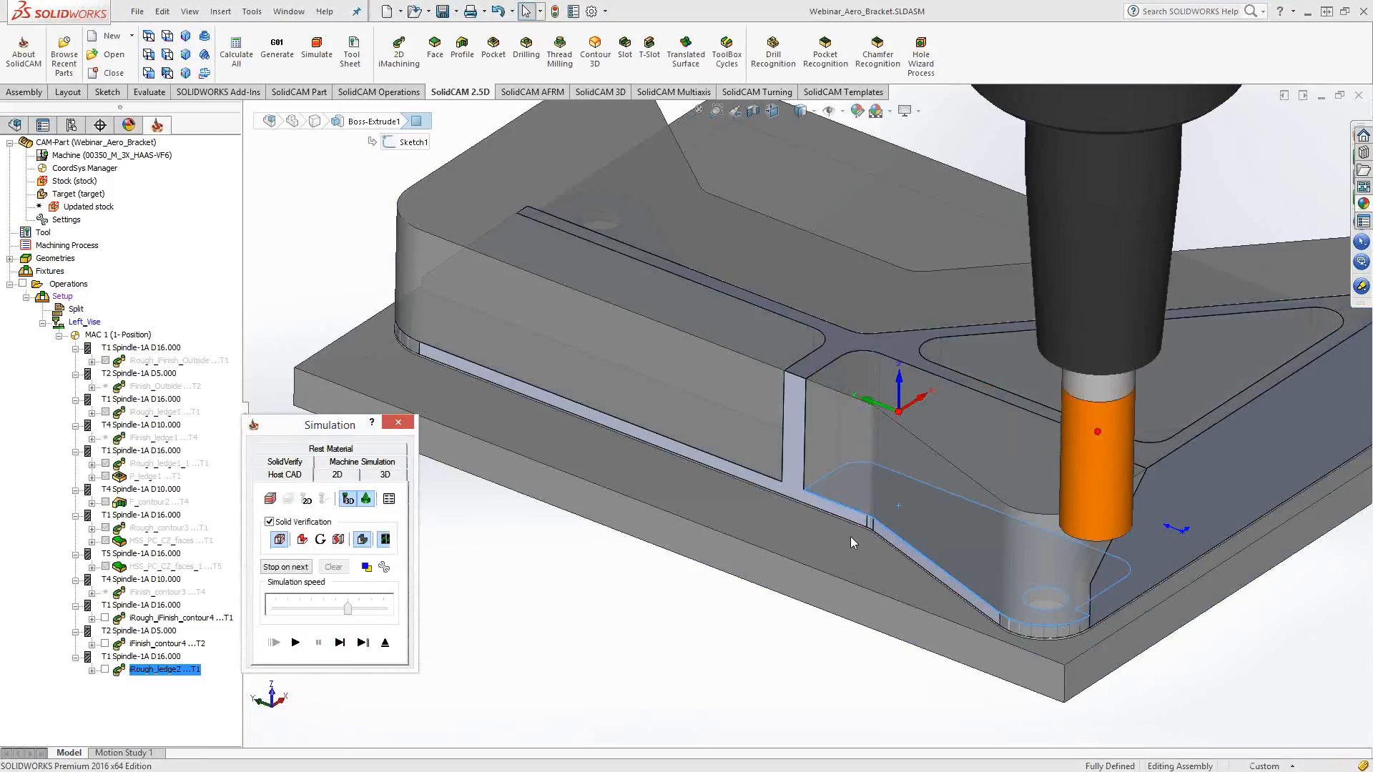
pyautogui.scroll(3, 850, 536)
pyautogui.moveTo(850, 536); pyautogui.dragTo(908, 431, button='middle')
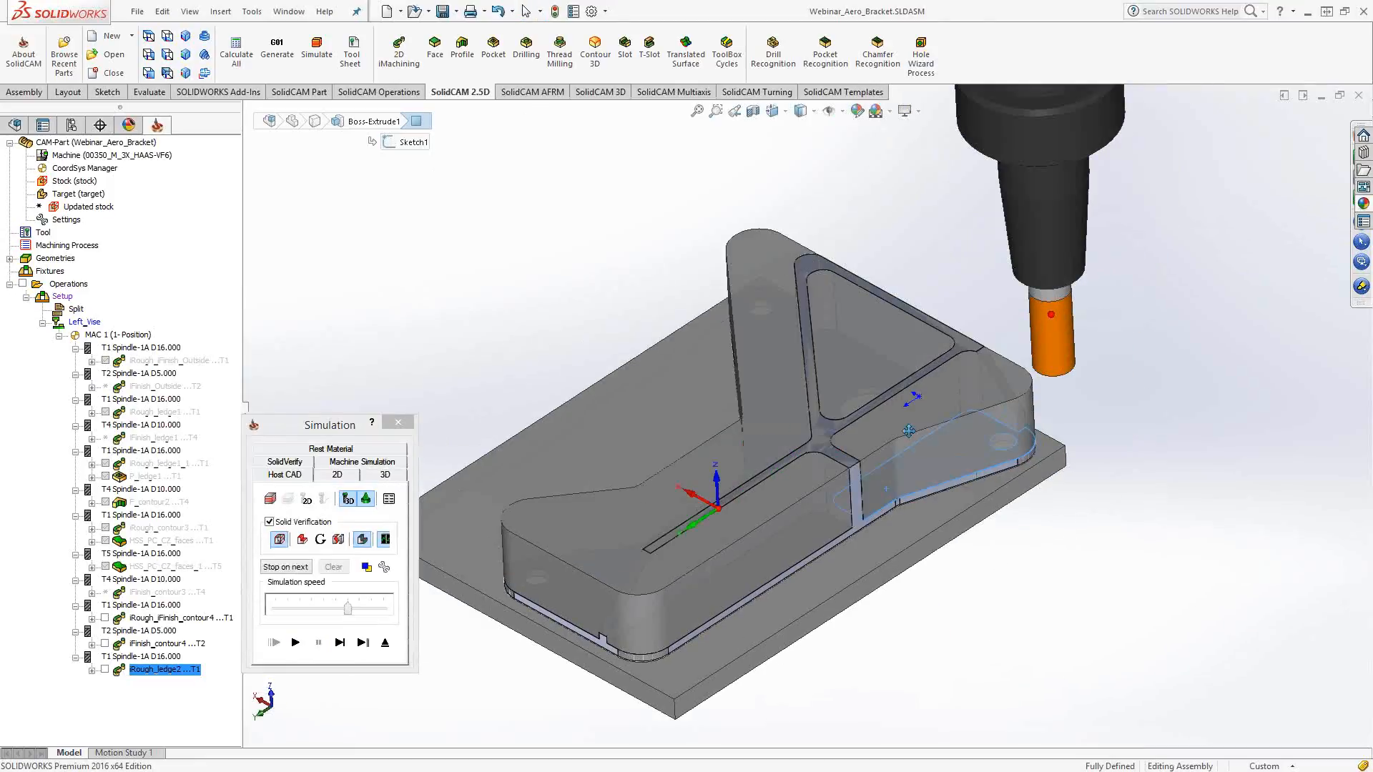
pyautogui.scroll(-3, 908, 431)
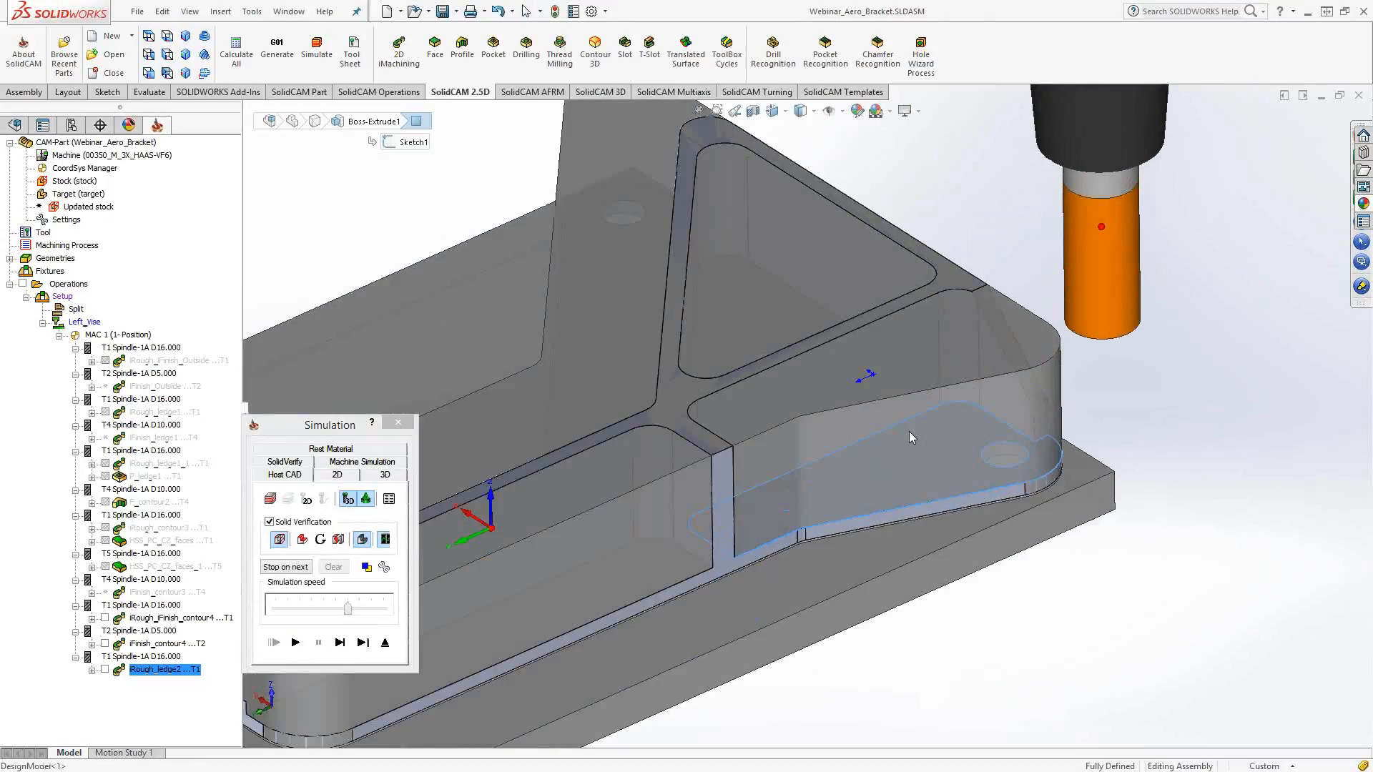
pyautogui.scroll(-3, 908, 431)
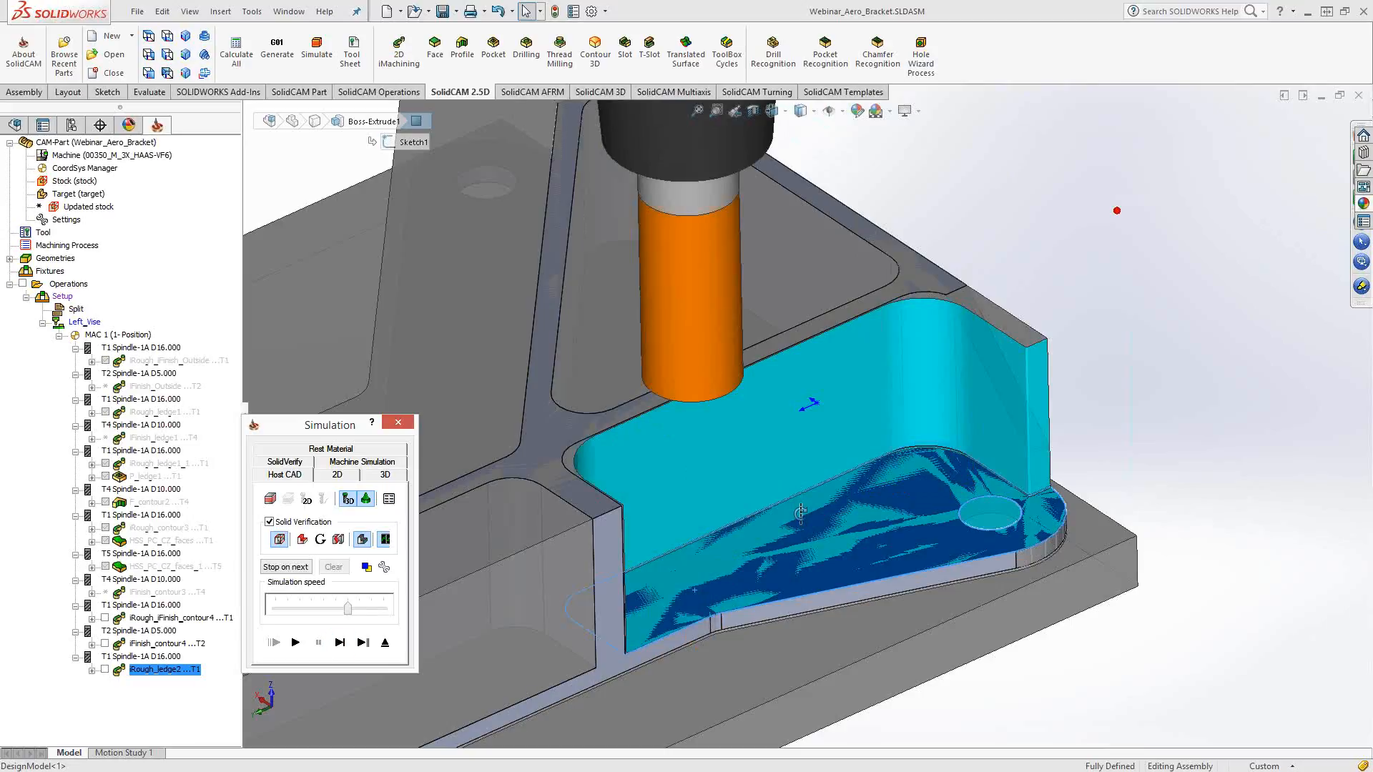
pyautogui.moveTo(800, 513); pyautogui.dragTo(977, 524, button='middle')
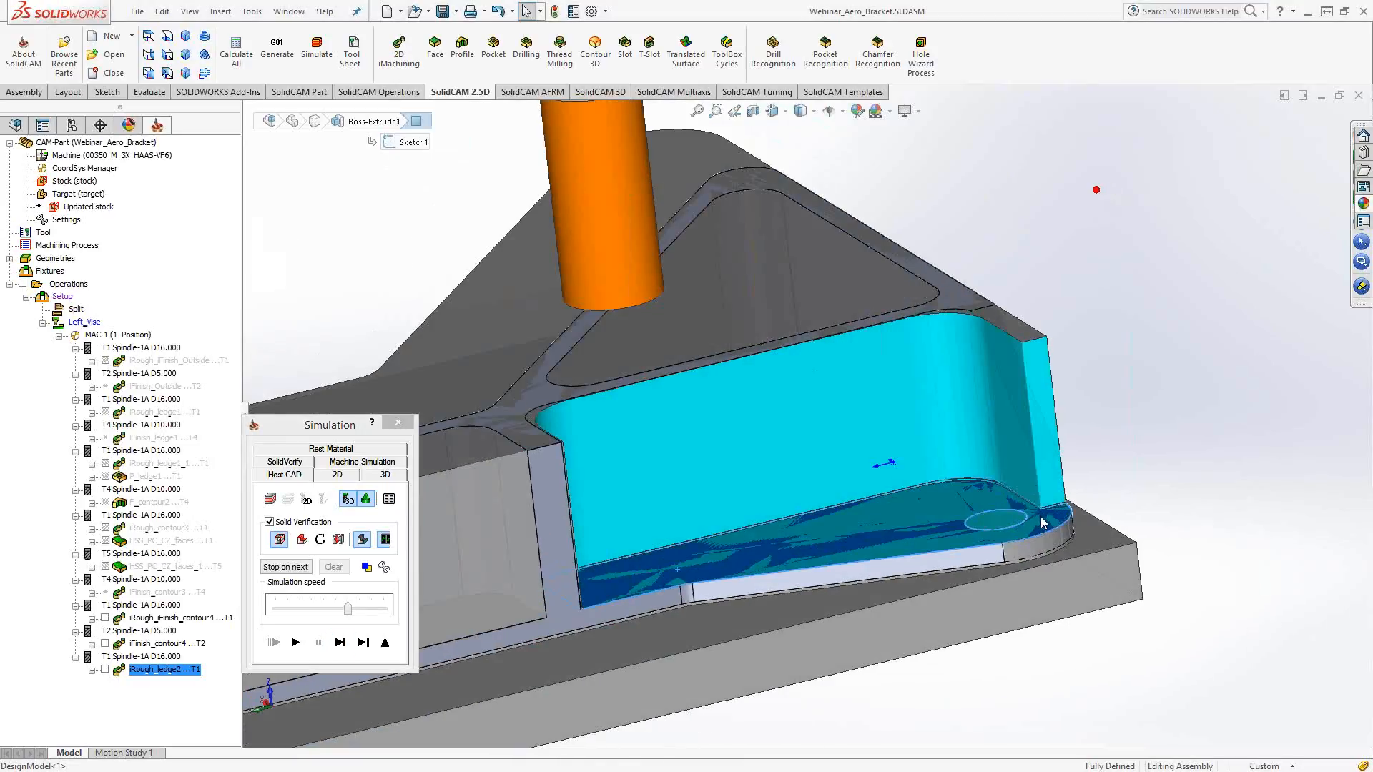
# Inspect the stock left along the roughed ledge's wall base, around the inner corner and the hole
pyautogui.scroll(-3, 1025, 516)
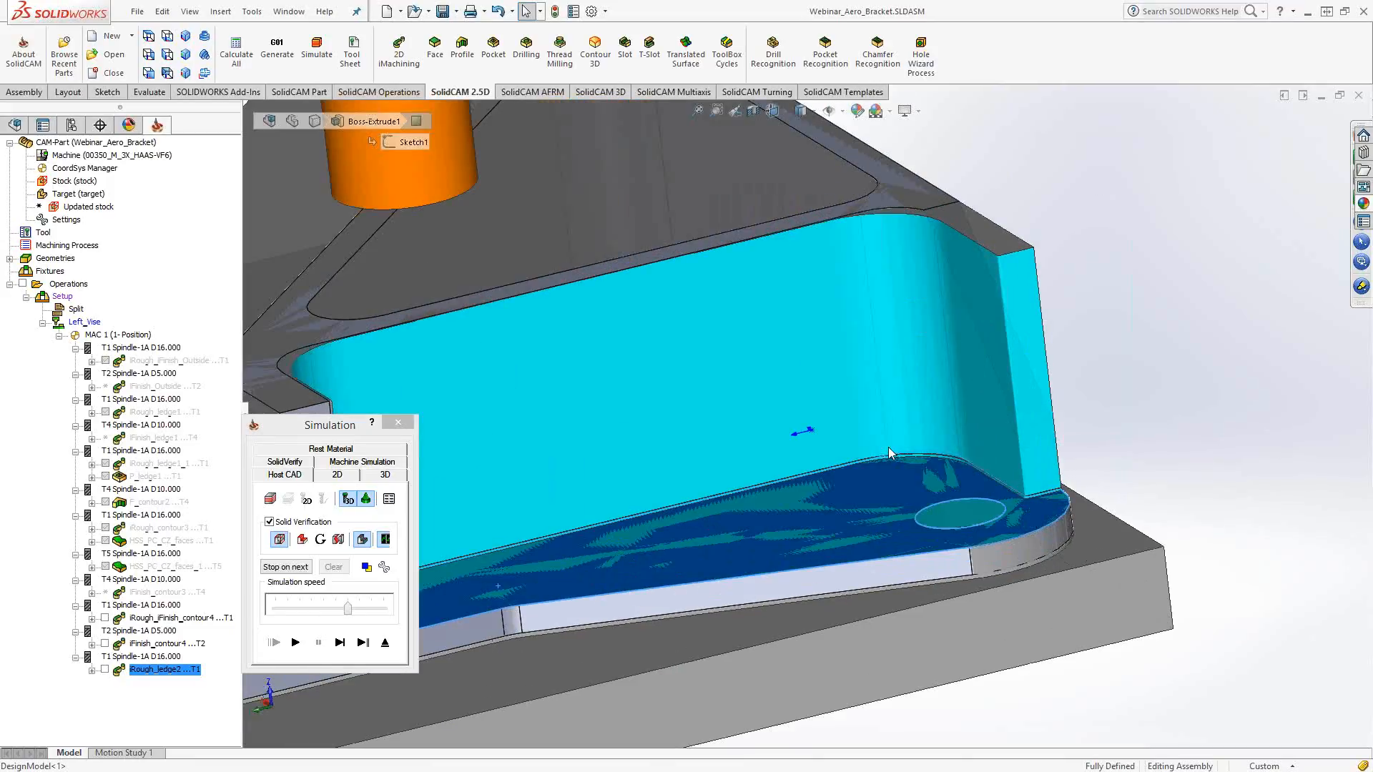
pyautogui.scroll(-5, 888, 452)
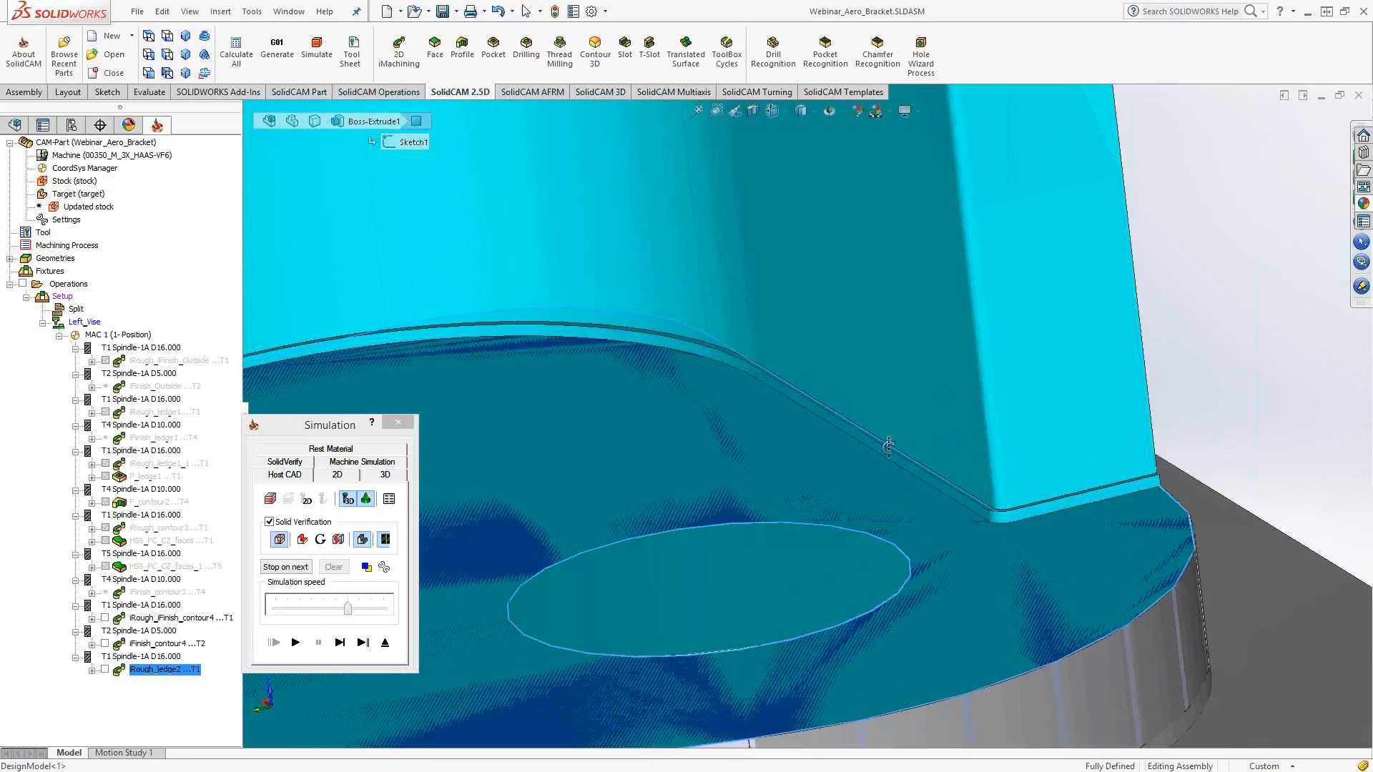
pyautogui.moveTo(889, 446); pyautogui.dragTo(888, 449, button='middle')
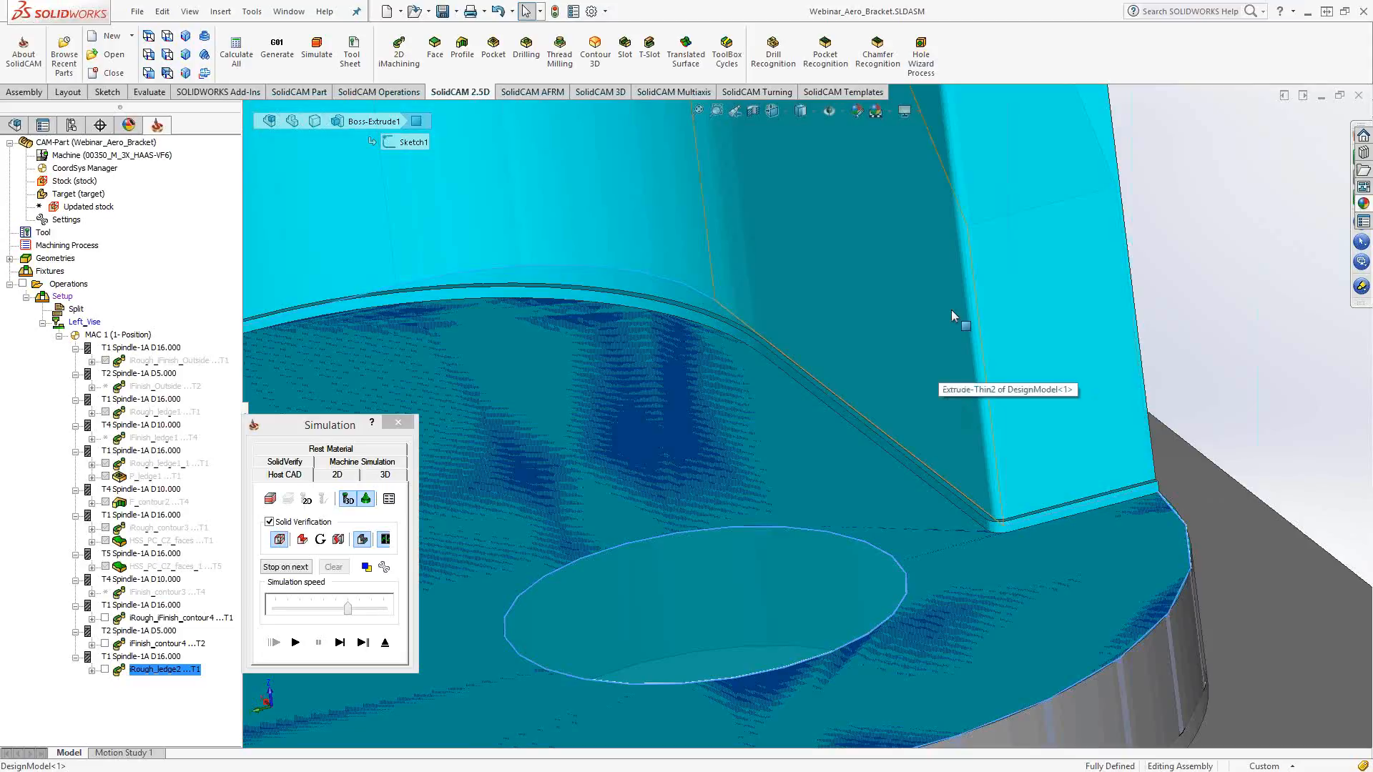
pyautogui.scroll(3, 702, 495)
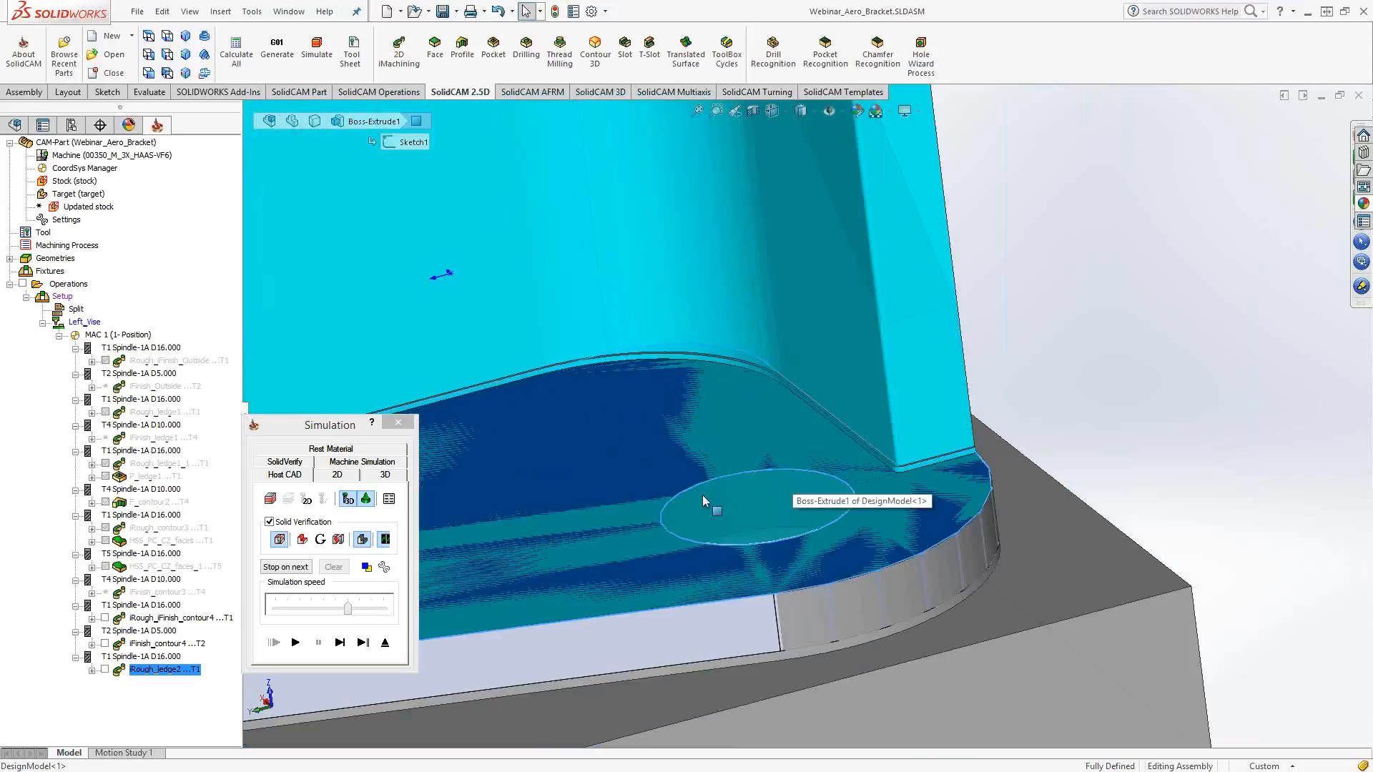
pyautogui.scroll(3, 702, 495)
pyautogui.moveTo(893, 471); pyautogui.dragTo(893, 472, button='middle')
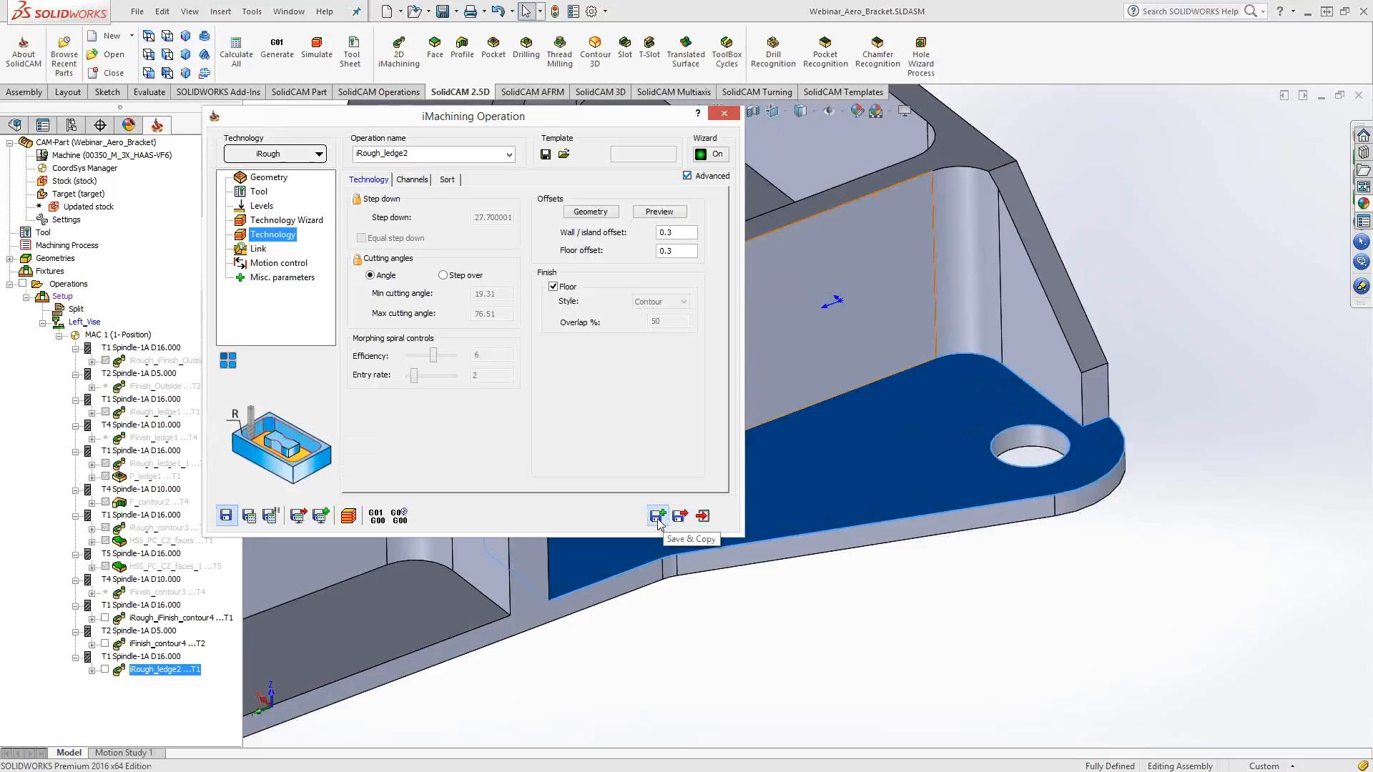
# Save and copy the iRough_ledge2 operation, and set the copy's technology to iFinish
pyautogui.click(658, 518)
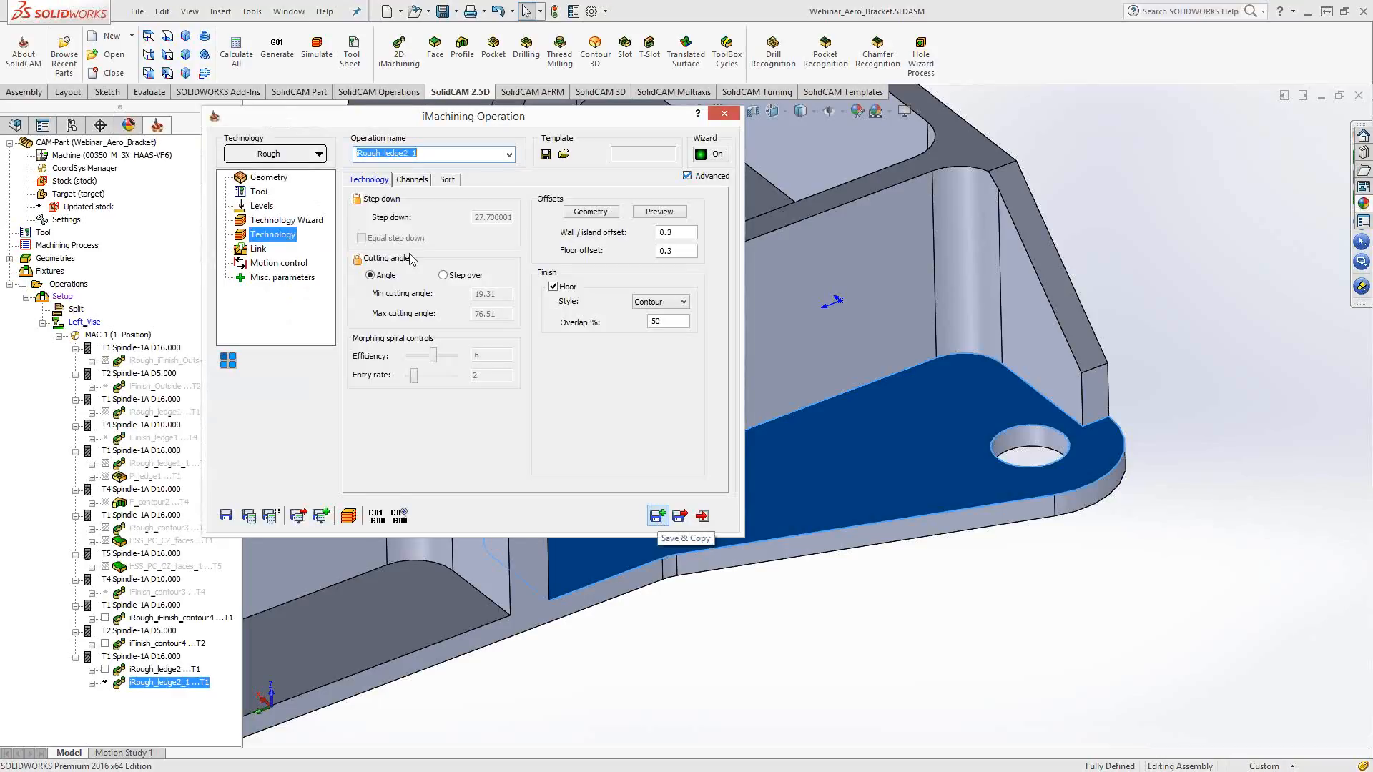
pyautogui.click(316, 159)
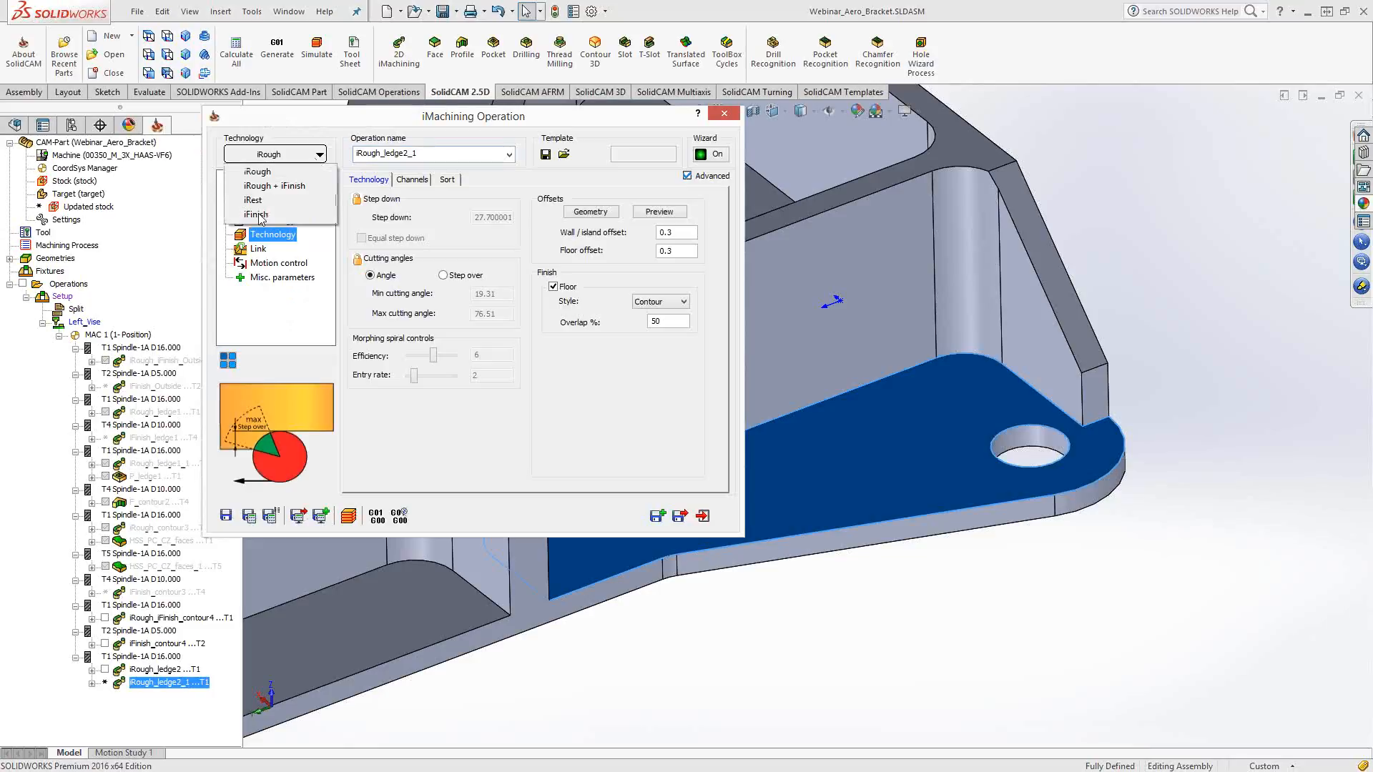
pyautogui.click(256, 215)
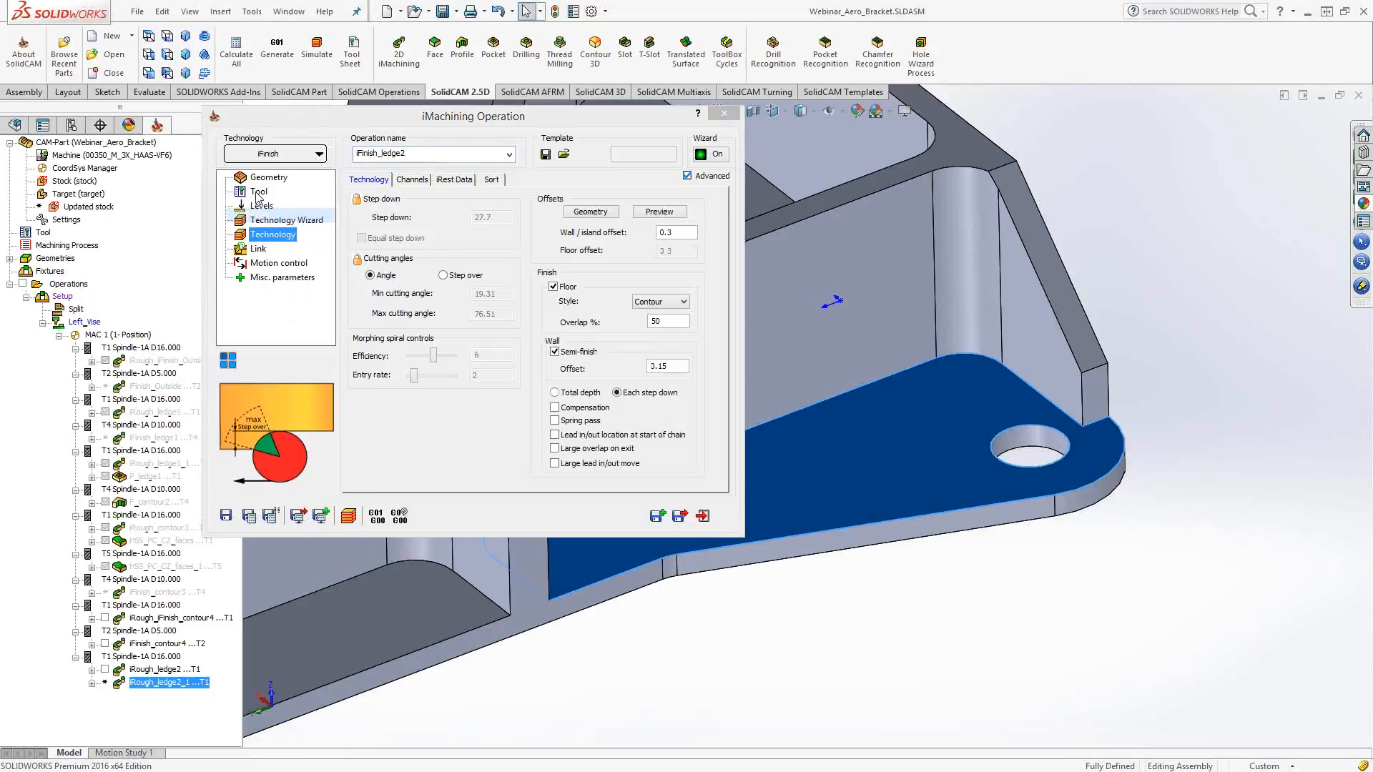
# Assign tool 4, the 10 mm end mill, to the ledge finishing operation
pyautogui.click(258, 195)
pyautogui.click(460, 398)
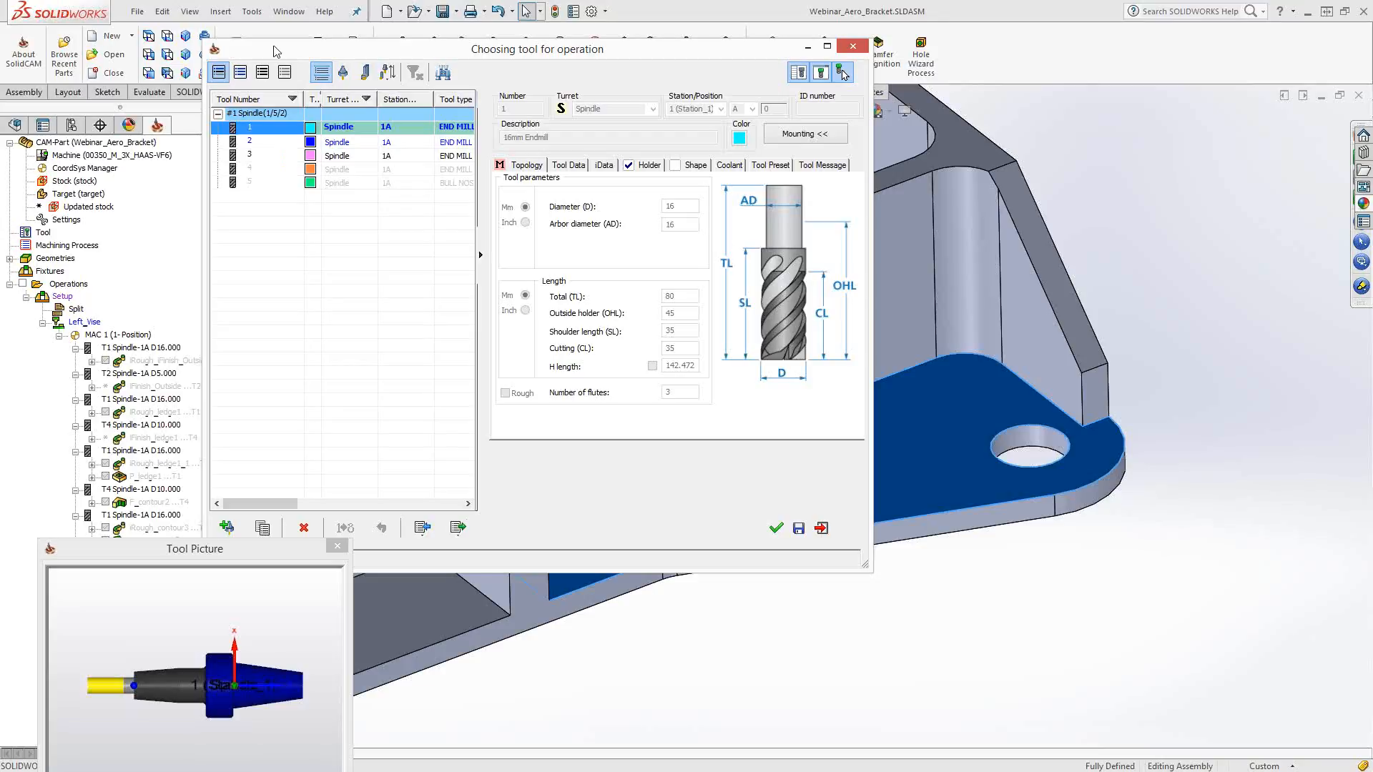
pyautogui.moveTo(321, 50); pyautogui.dragTo(362, 45)
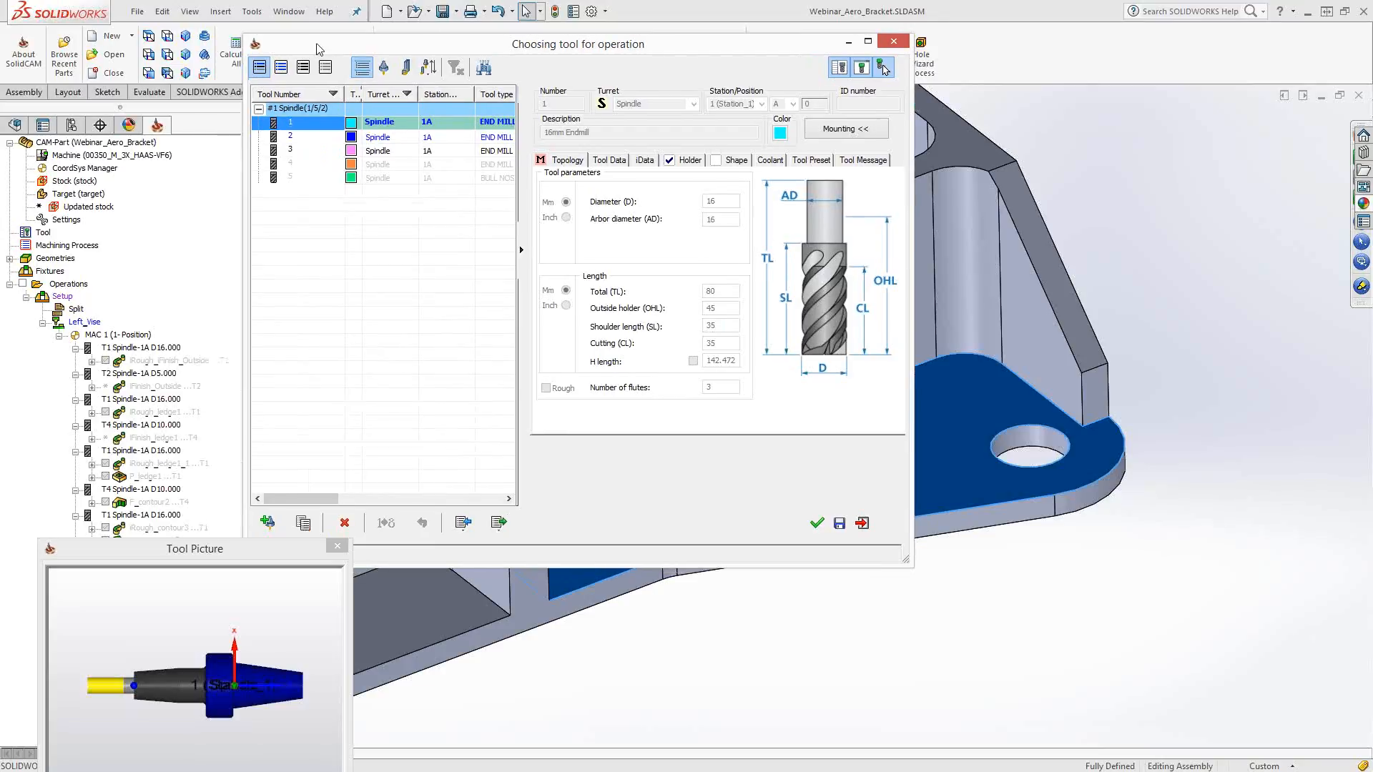
pyautogui.click(297, 166)
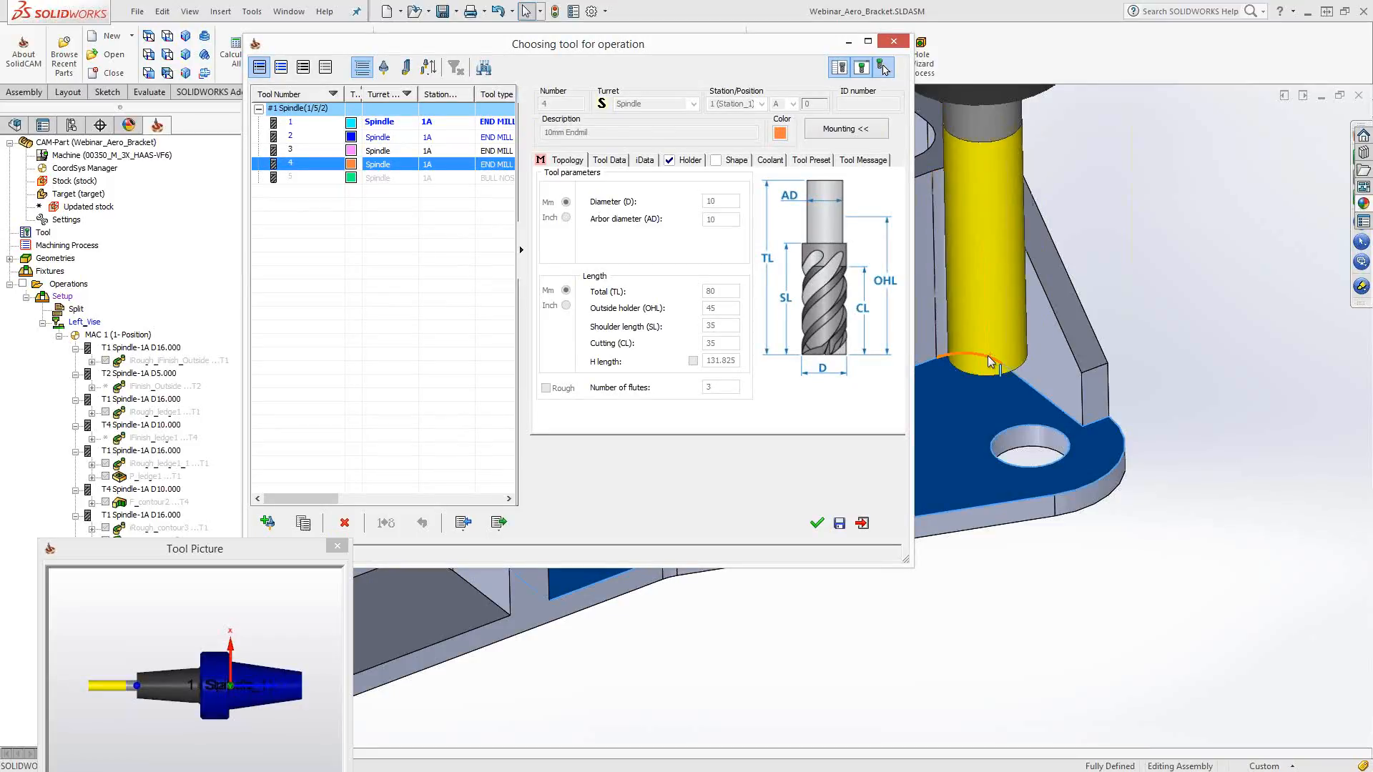
pyautogui.click(817, 524)
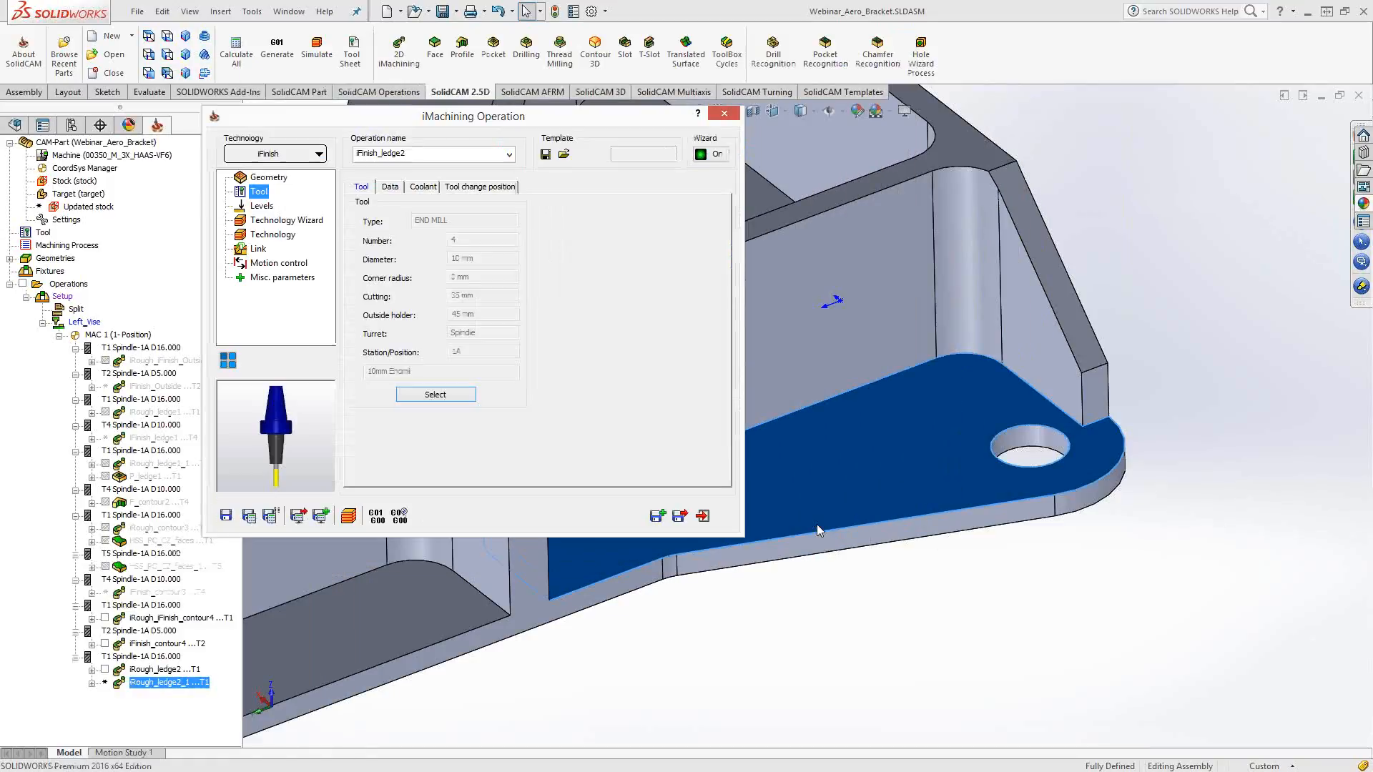
# Disable wall semi-finishing, enable Compensation and Large lead in/out move, and save and calculate the finishing operation
pyautogui.click(258, 209)
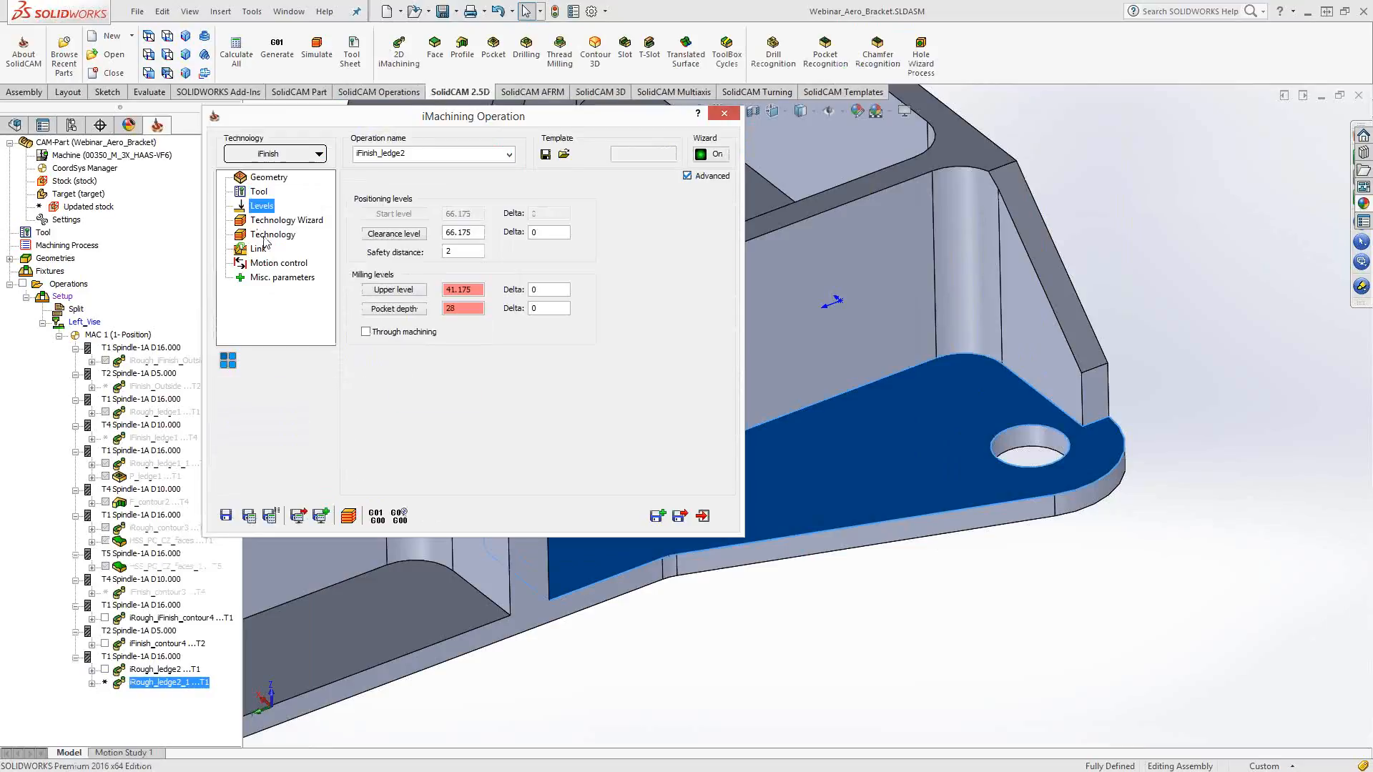
pyautogui.click(266, 238)
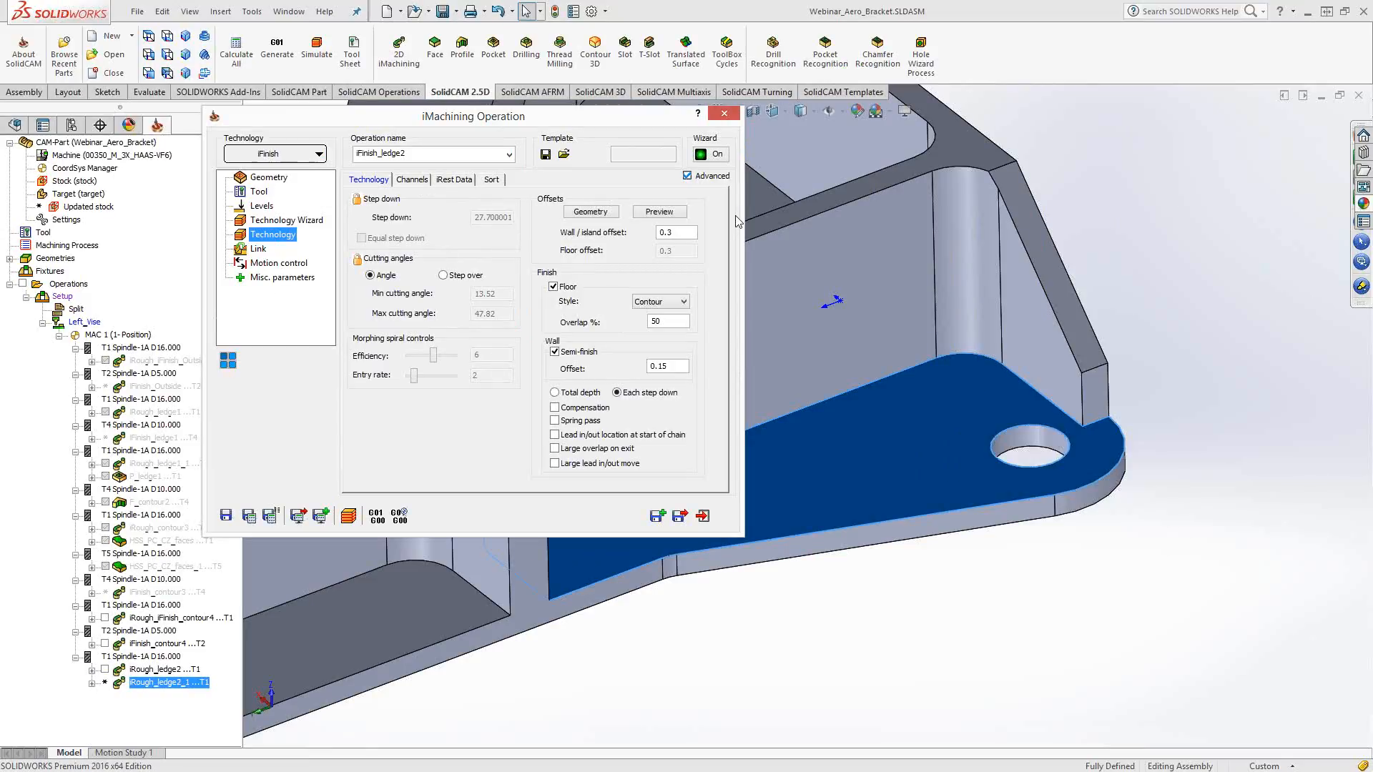
pyautogui.click(554, 352)
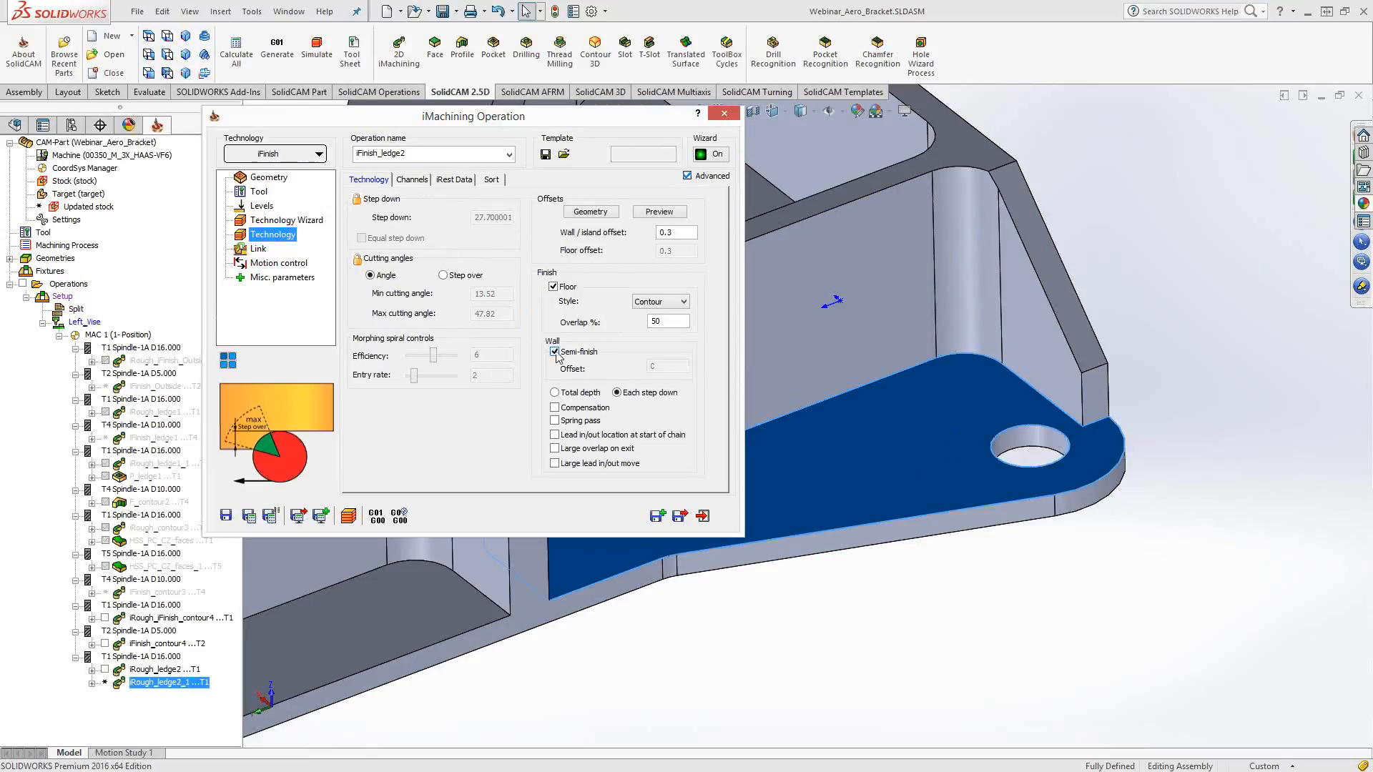
pyautogui.click(564, 408)
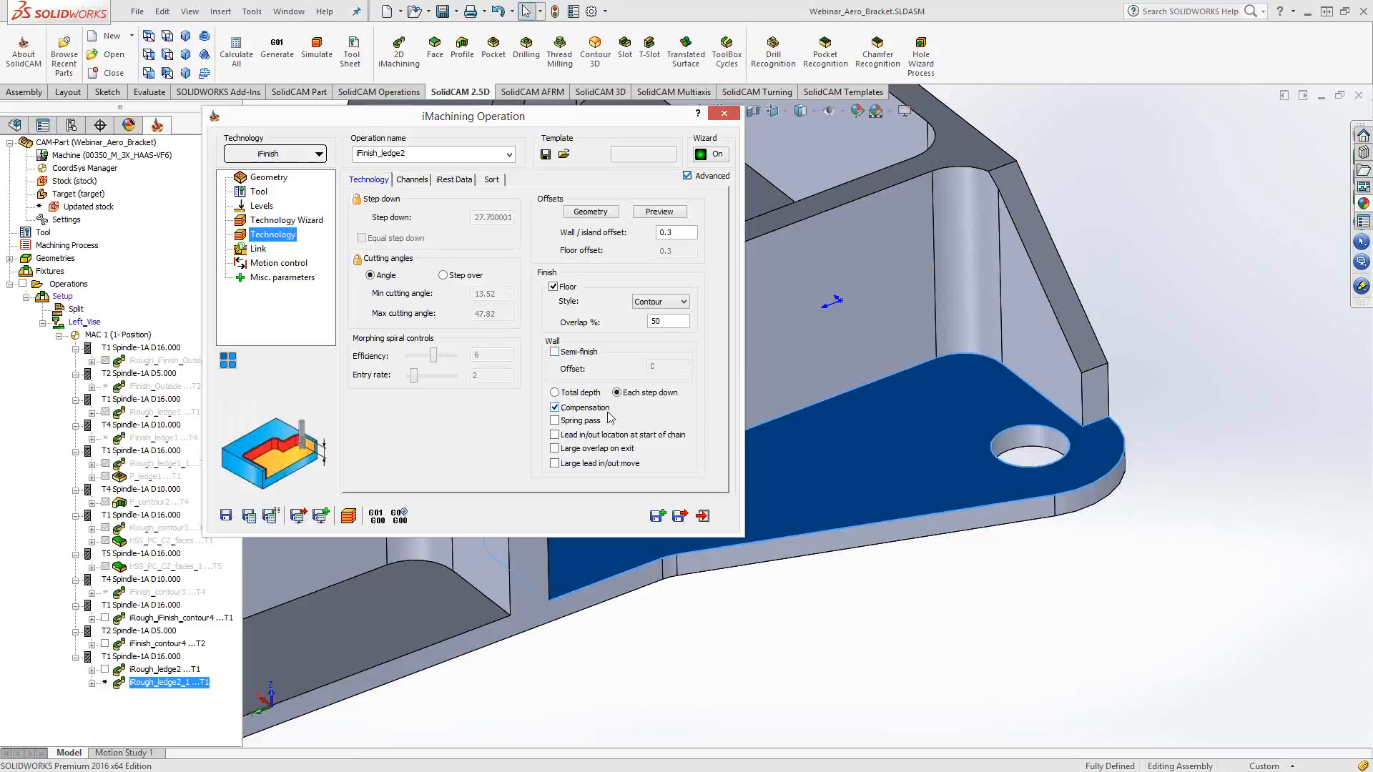
pyautogui.click(556, 465)
pyautogui.click(250, 519)
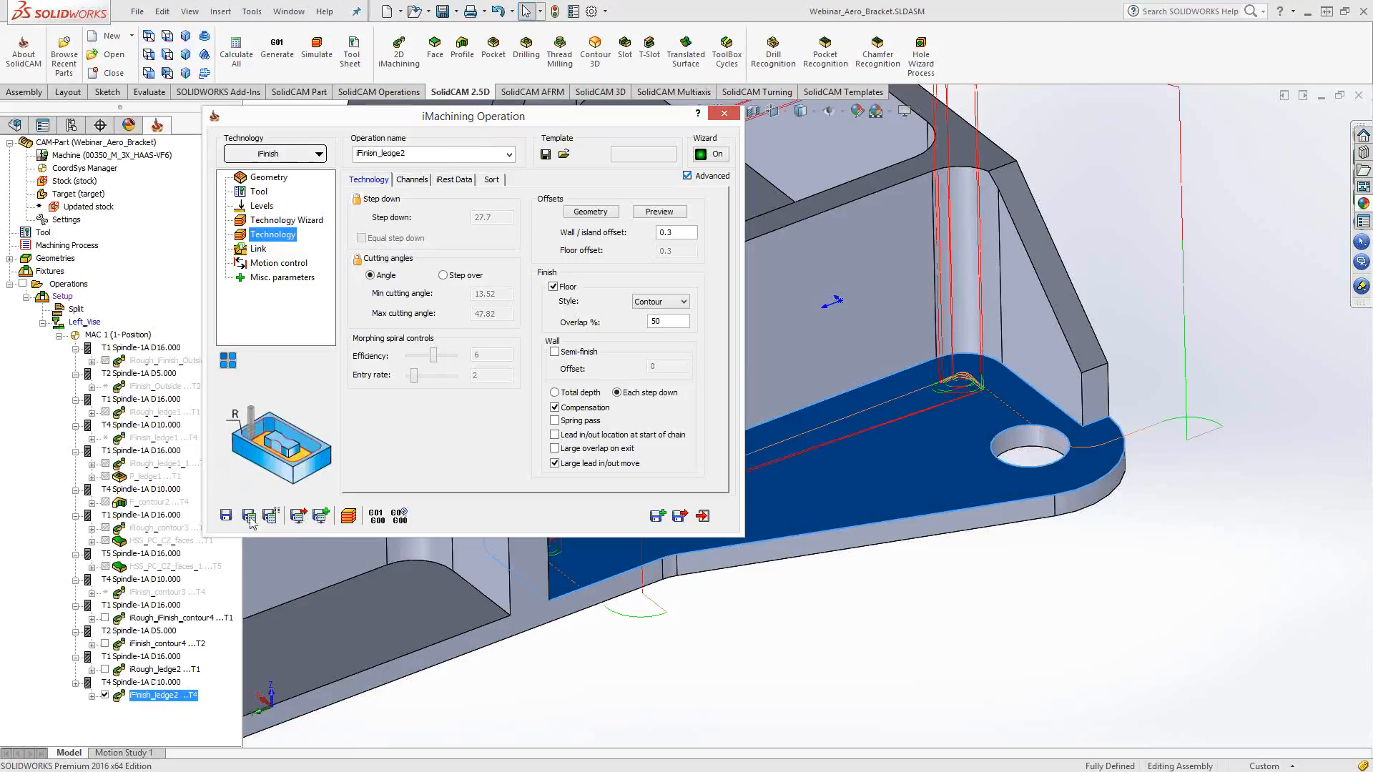
# Hide the iFinish_ledge2 toolpath, simulate the operation in single steps with solid verification, and examine the machined inner corner near the hole
pyautogui.moveTo(491, 118); pyautogui.dragTo(269, 230)
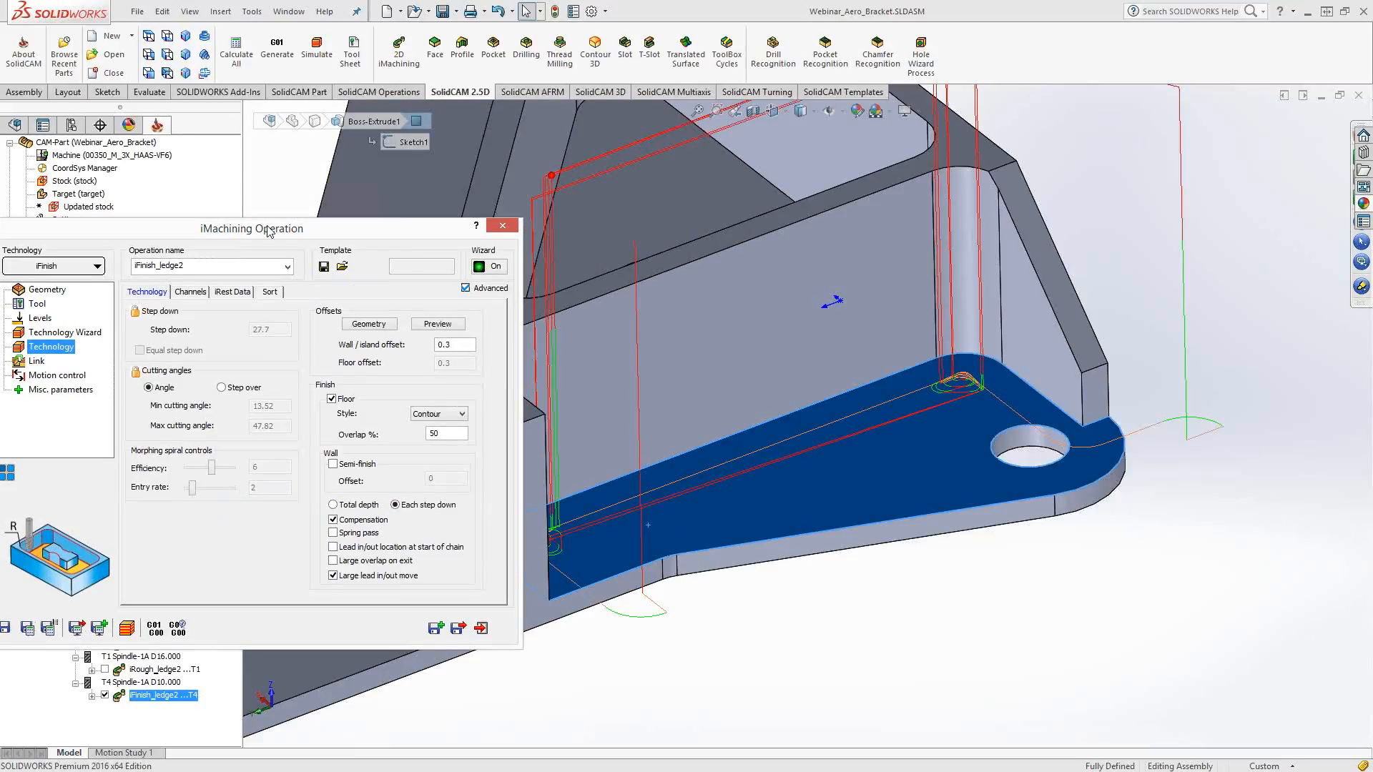
pyautogui.click(105, 694)
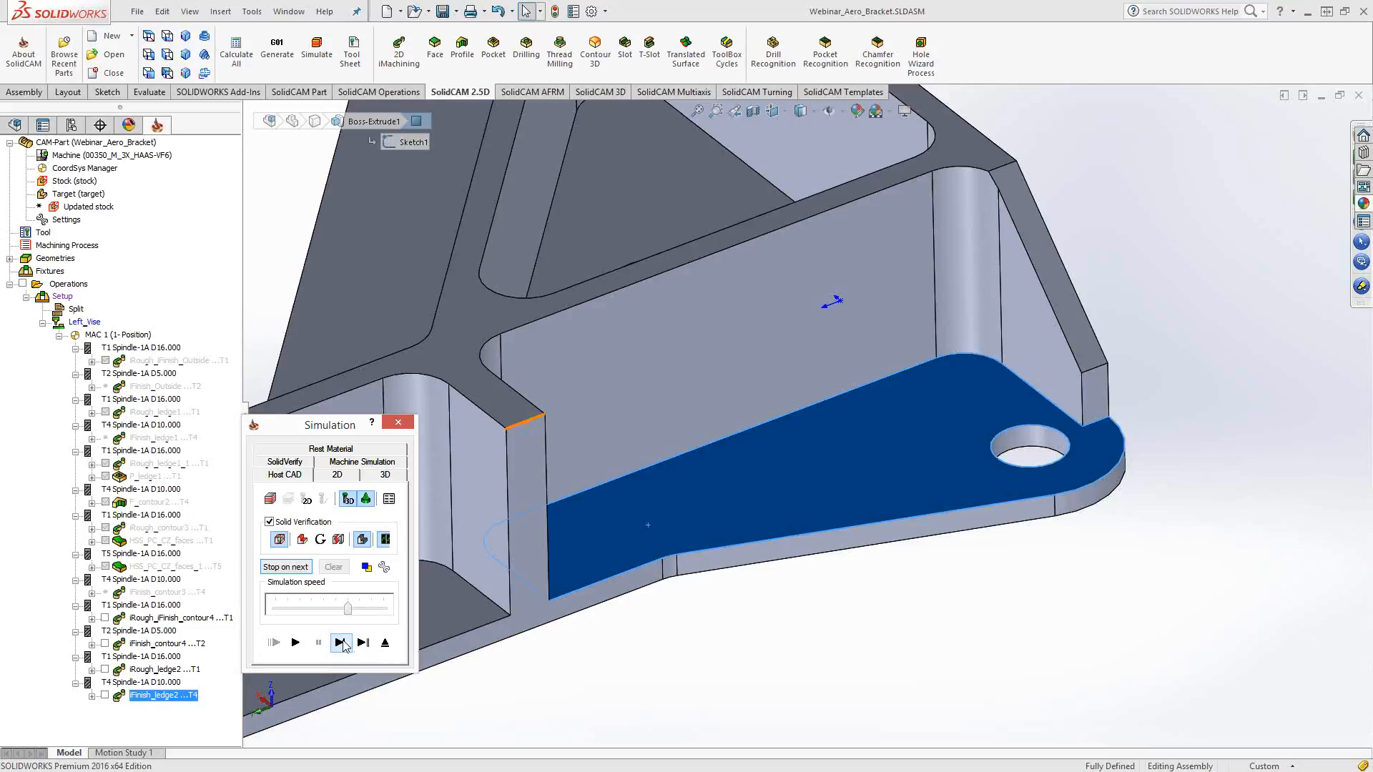
pyautogui.click(341, 643)
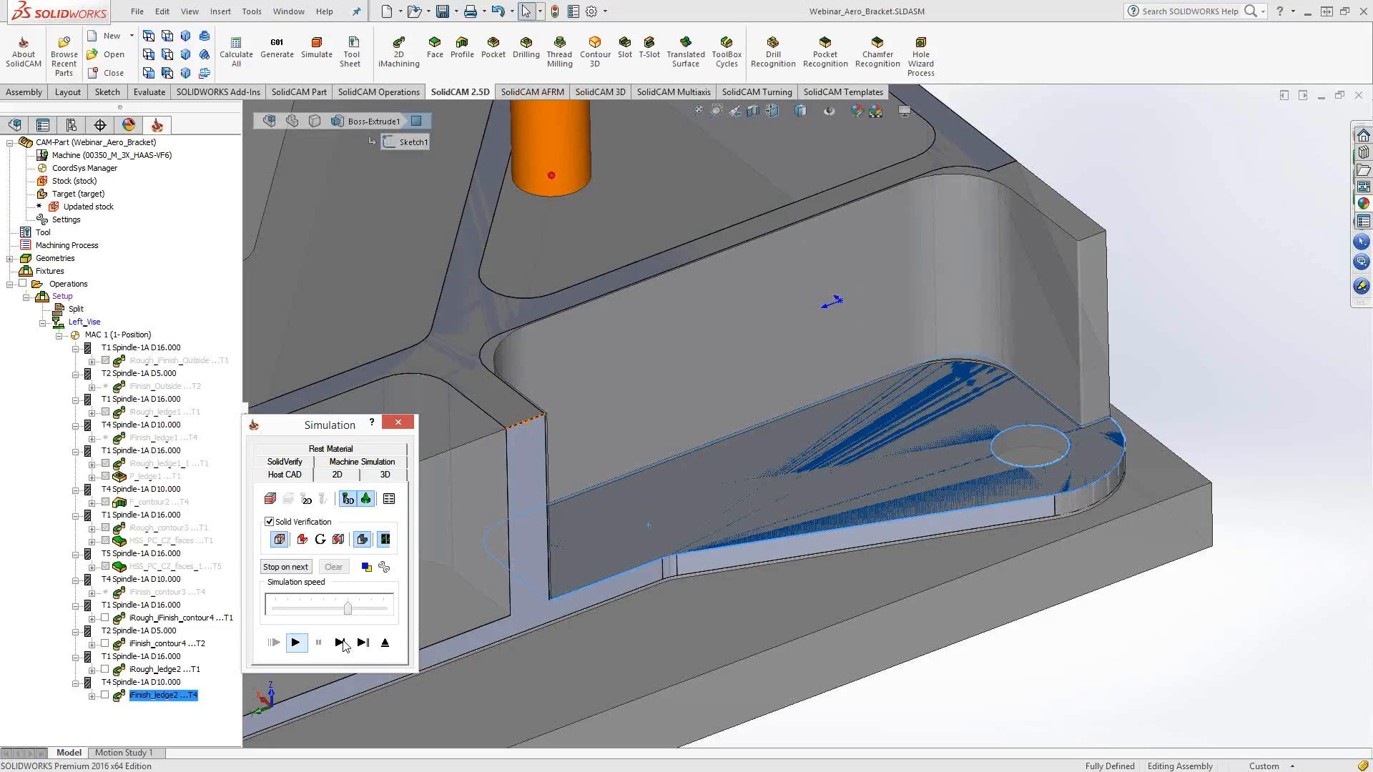
pyautogui.click(343, 645)
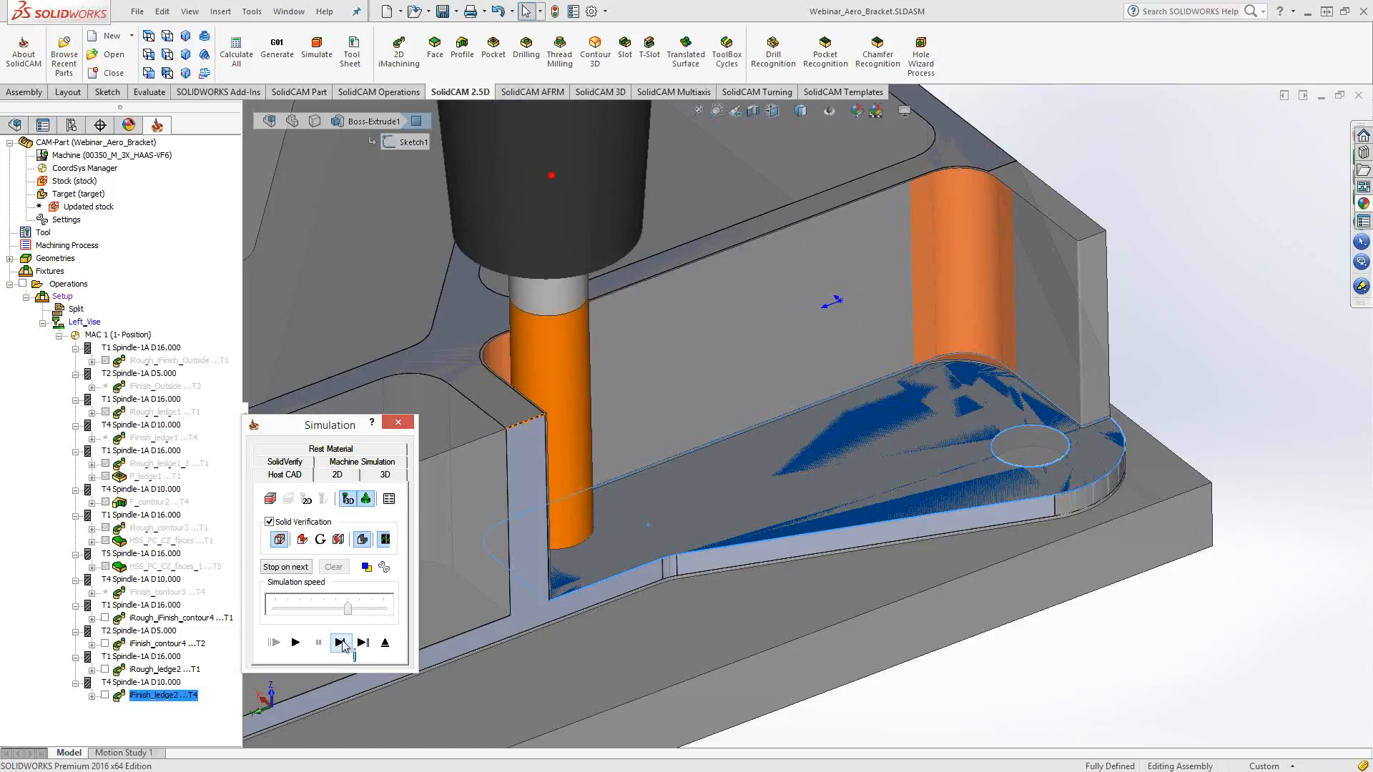
pyautogui.moveTo(1170, 258); pyautogui.dragTo(1169, 285, button='middle')
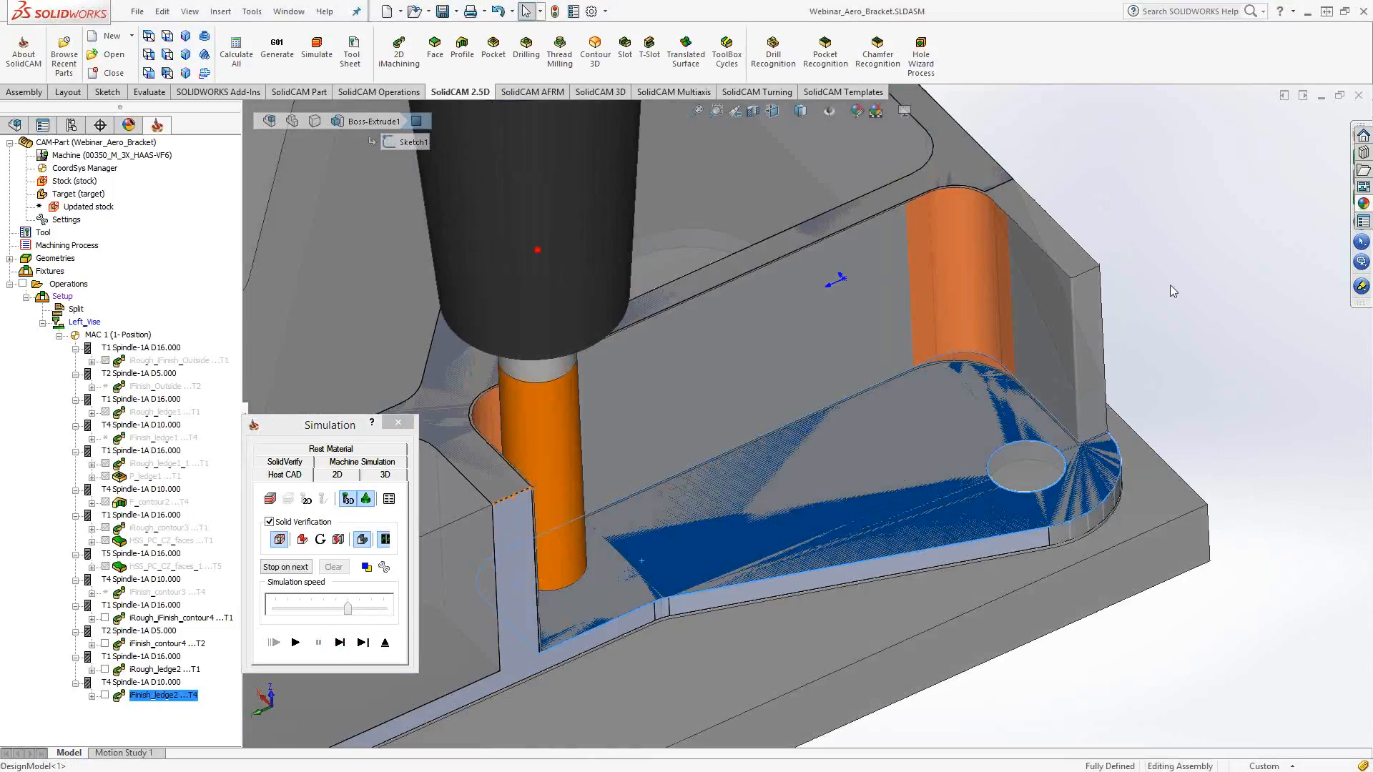
pyautogui.scroll(-8, 937, 471)
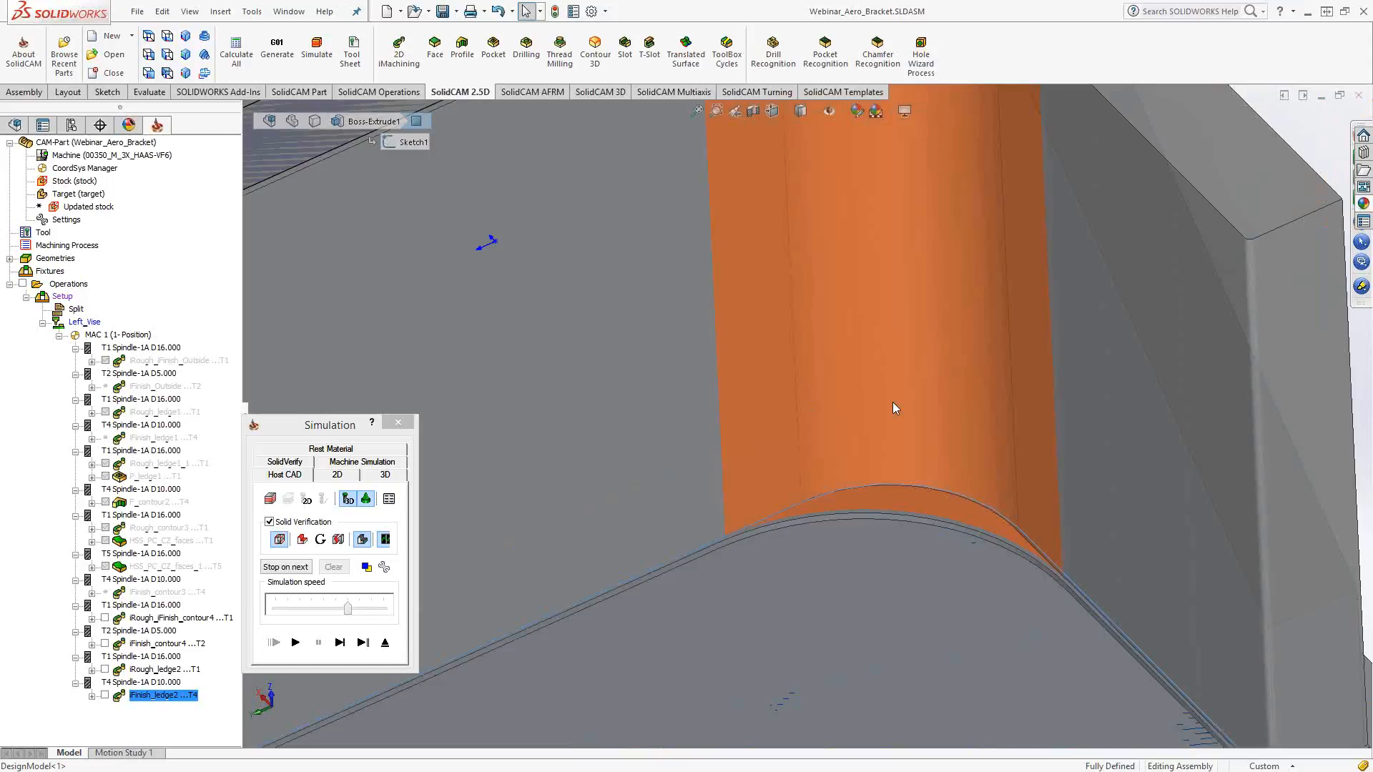
pyautogui.keyDown('ctrl'); pyautogui.moveTo(893, 402); pyautogui.dragTo(1008, 206, button='middle'); pyautogui.keyUp('ctrl')
pyautogui.scroll(5, 892, 402)
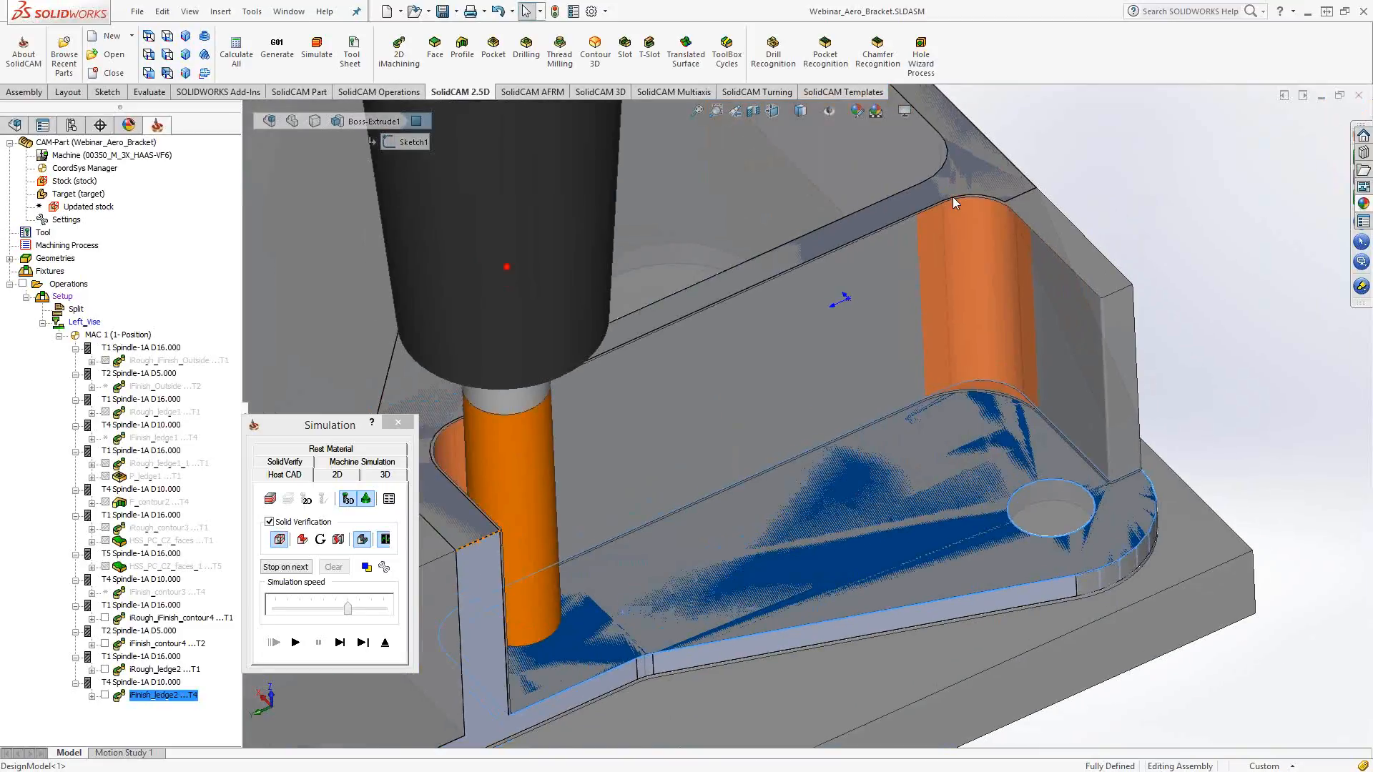
# Advance the finishing simulation by a single step and examine the ledge corner beside the tool
pyautogui.click(341, 642)
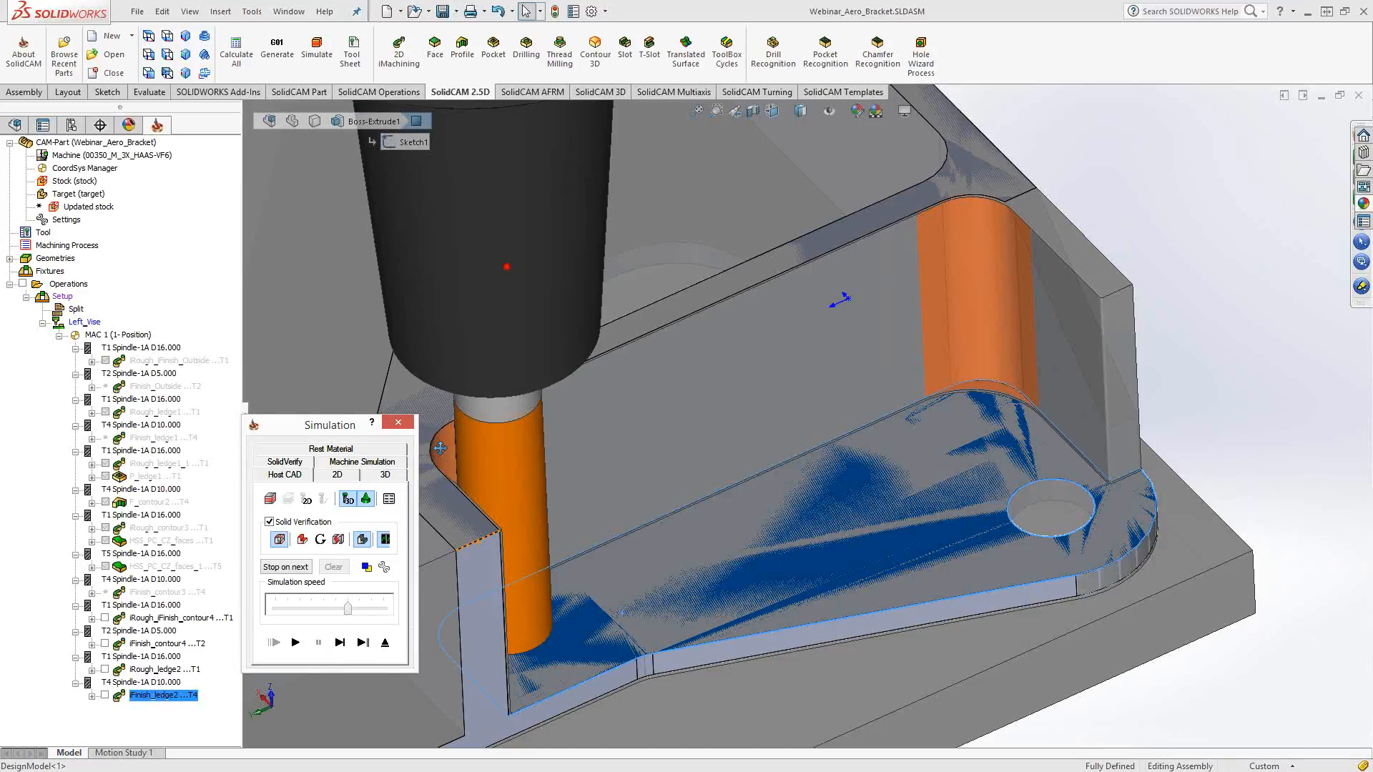
pyautogui.scroll(-5, 440, 448)
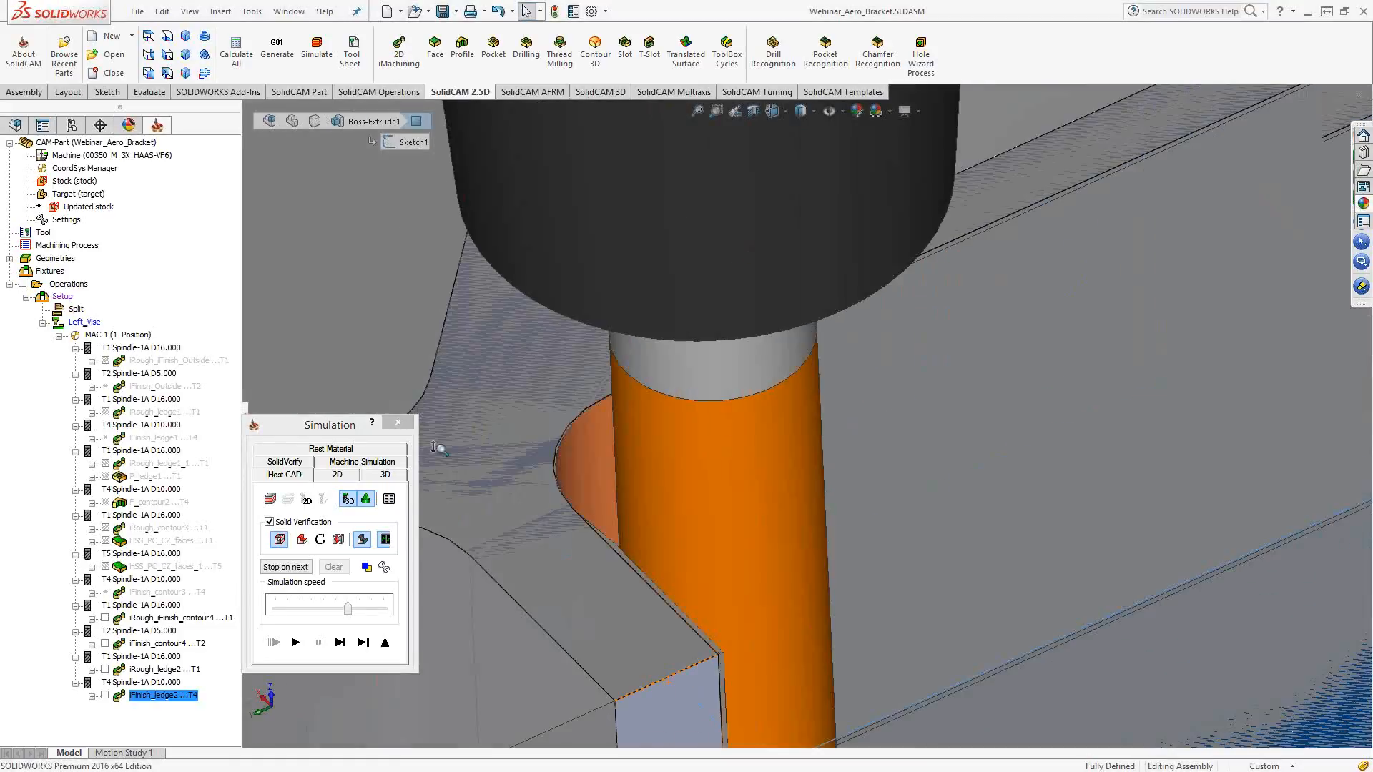
pyautogui.scroll(-3, 440, 448)
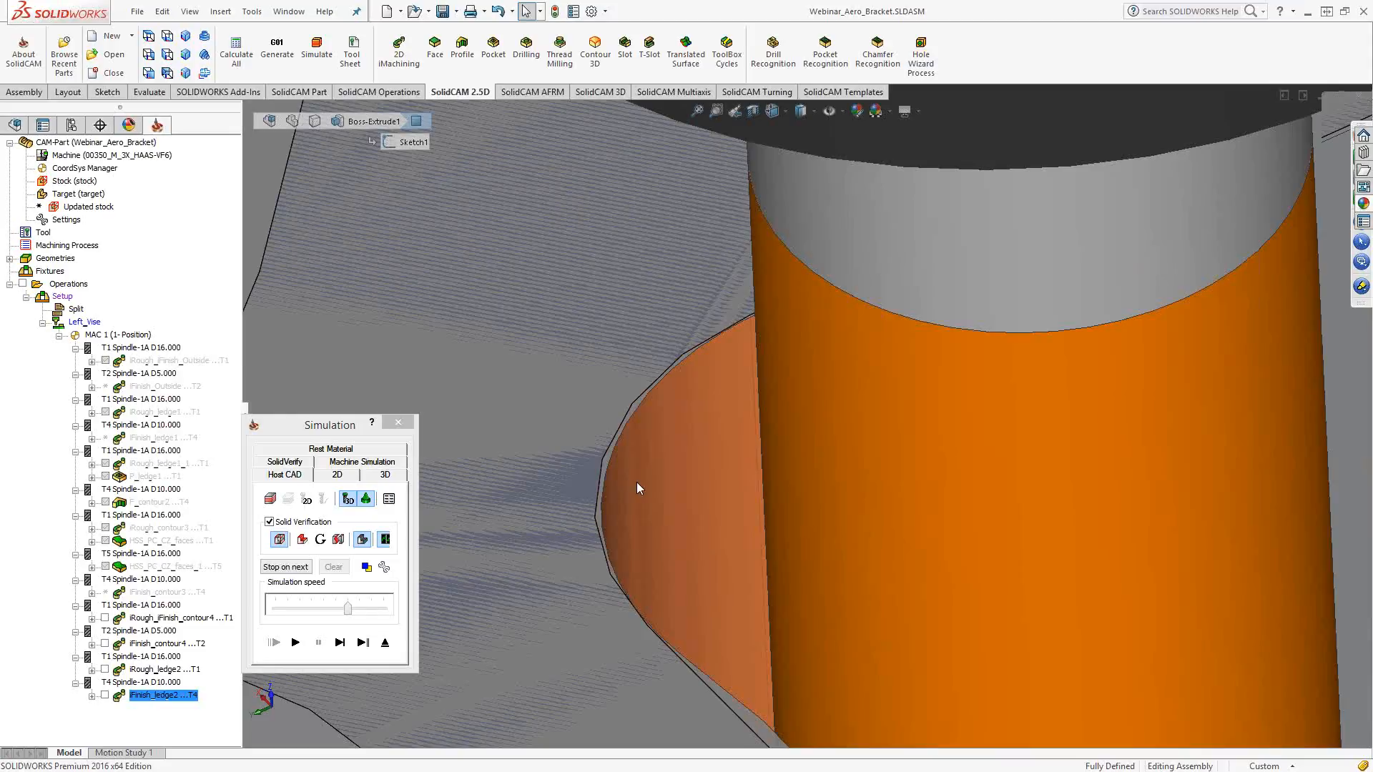
pyautogui.scroll(6, 637, 482)
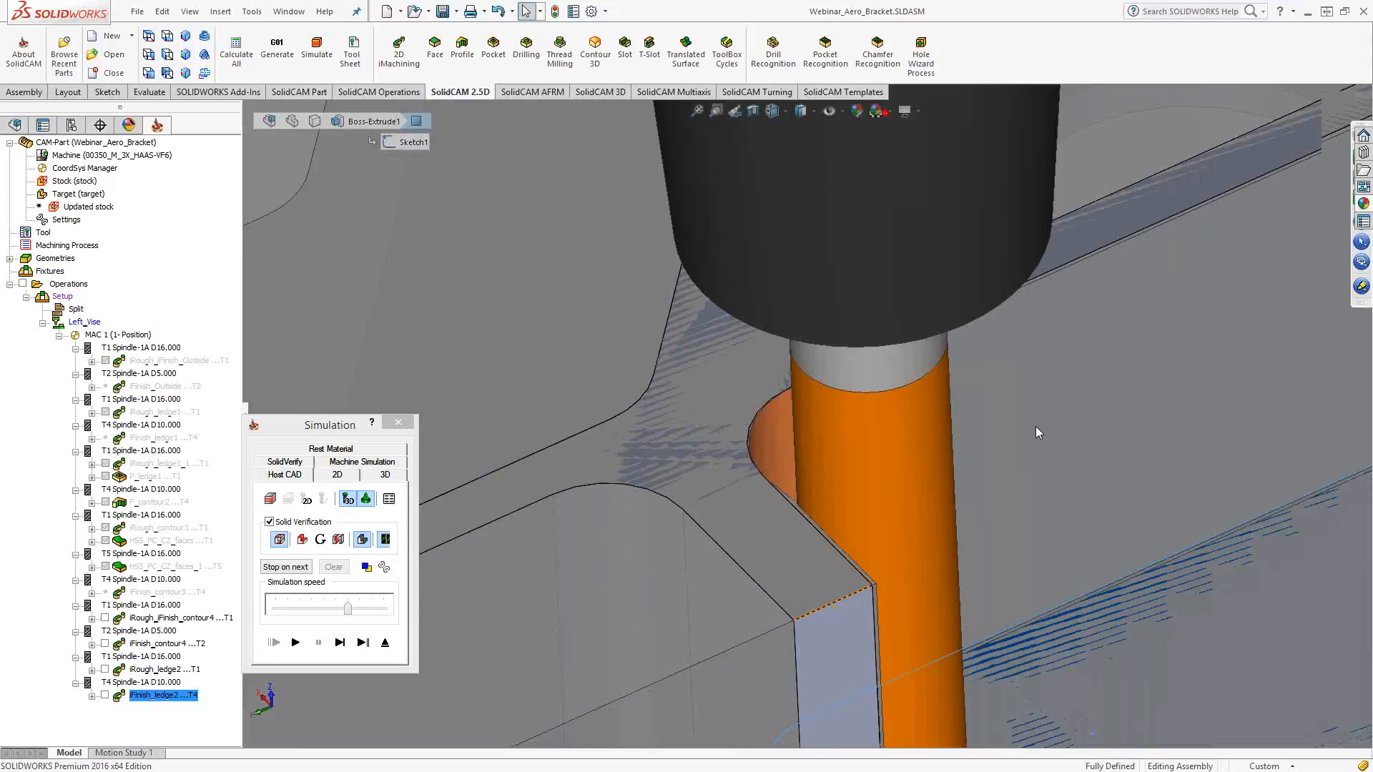
pyautogui.scroll(2, 1036, 426)
pyautogui.keyDown('ctrl'); pyautogui.moveTo(1035, 426); pyautogui.dragTo(793, 414, button='middle'); pyautogui.keyUp('ctrl')
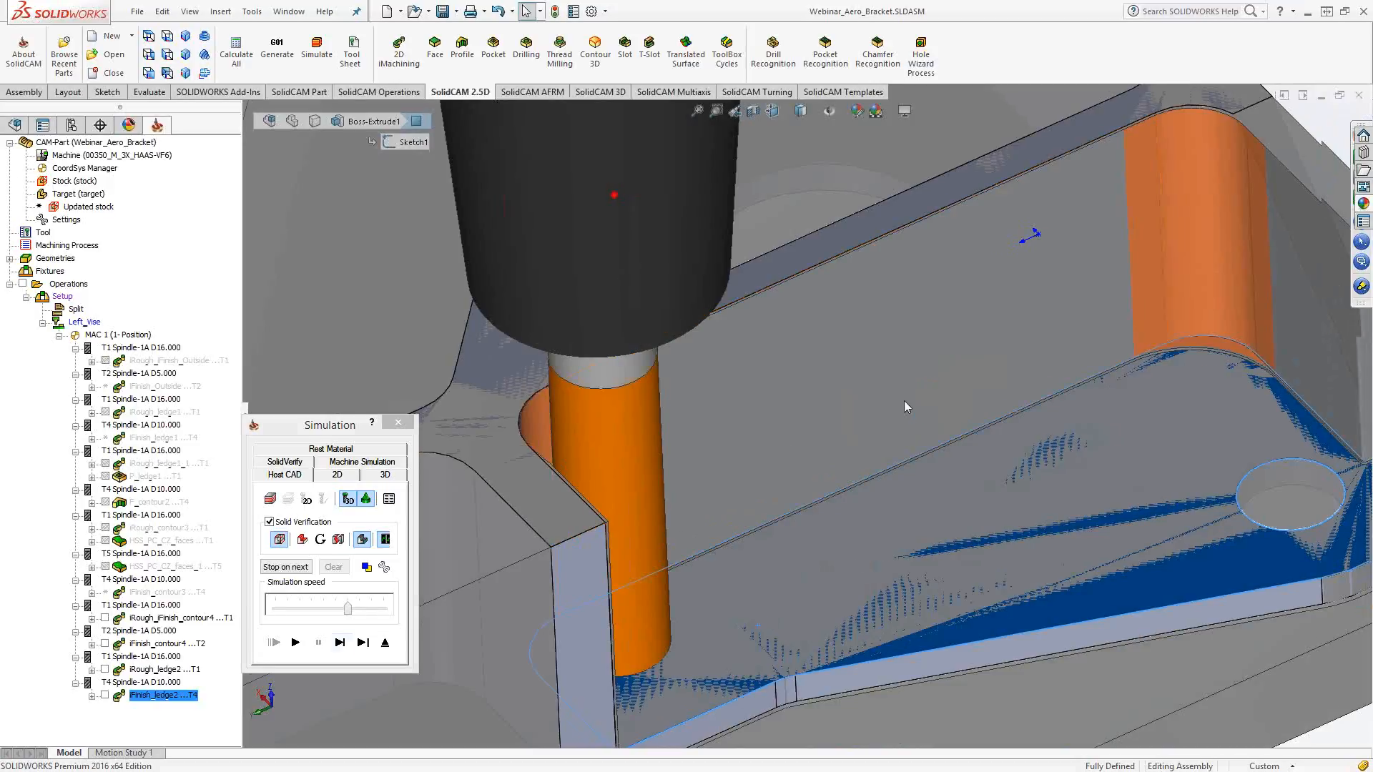
pyautogui.keyDown('ctrl'); pyautogui.moveTo(903, 400); pyautogui.dragTo(888, 400, button='middle'); pyautogui.keyUp('ctrl')
# Step the finishing simulation through its remaining passes and inspect the ledge's corner walls and floor
pyautogui.click(341, 643)
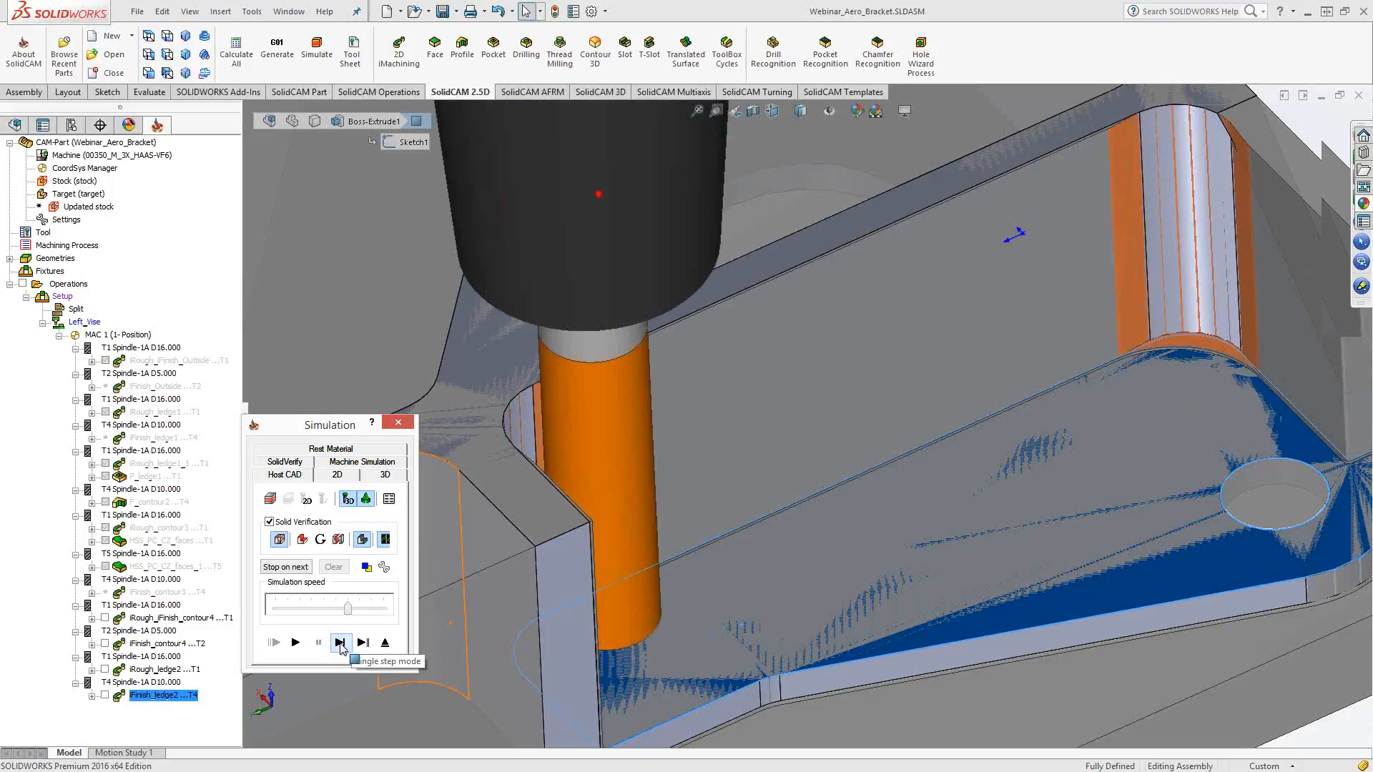
pyautogui.scroll(-3, 824, 544)
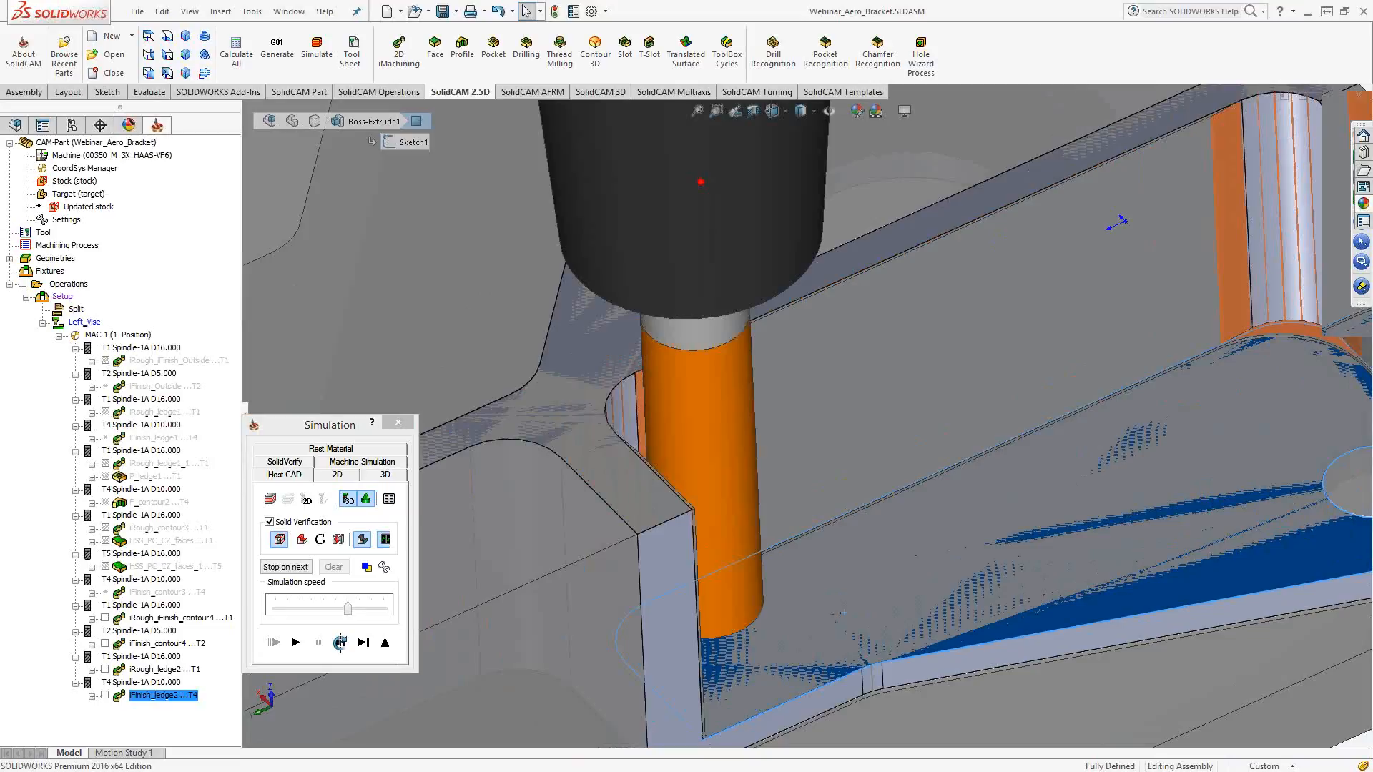
pyautogui.moveTo(824, 544); pyautogui.dragTo(825, 545, button='middle')
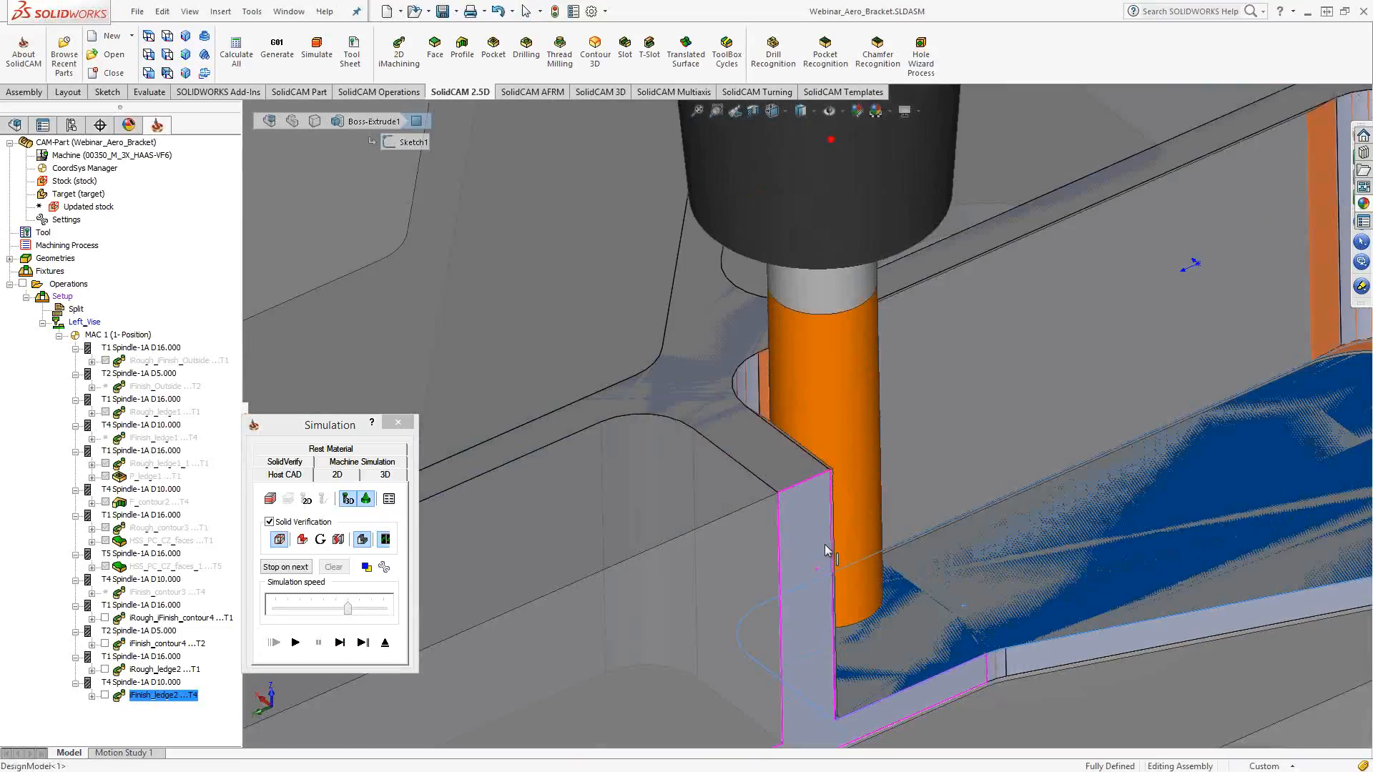
pyautogui.scroll(3, 824, 549)
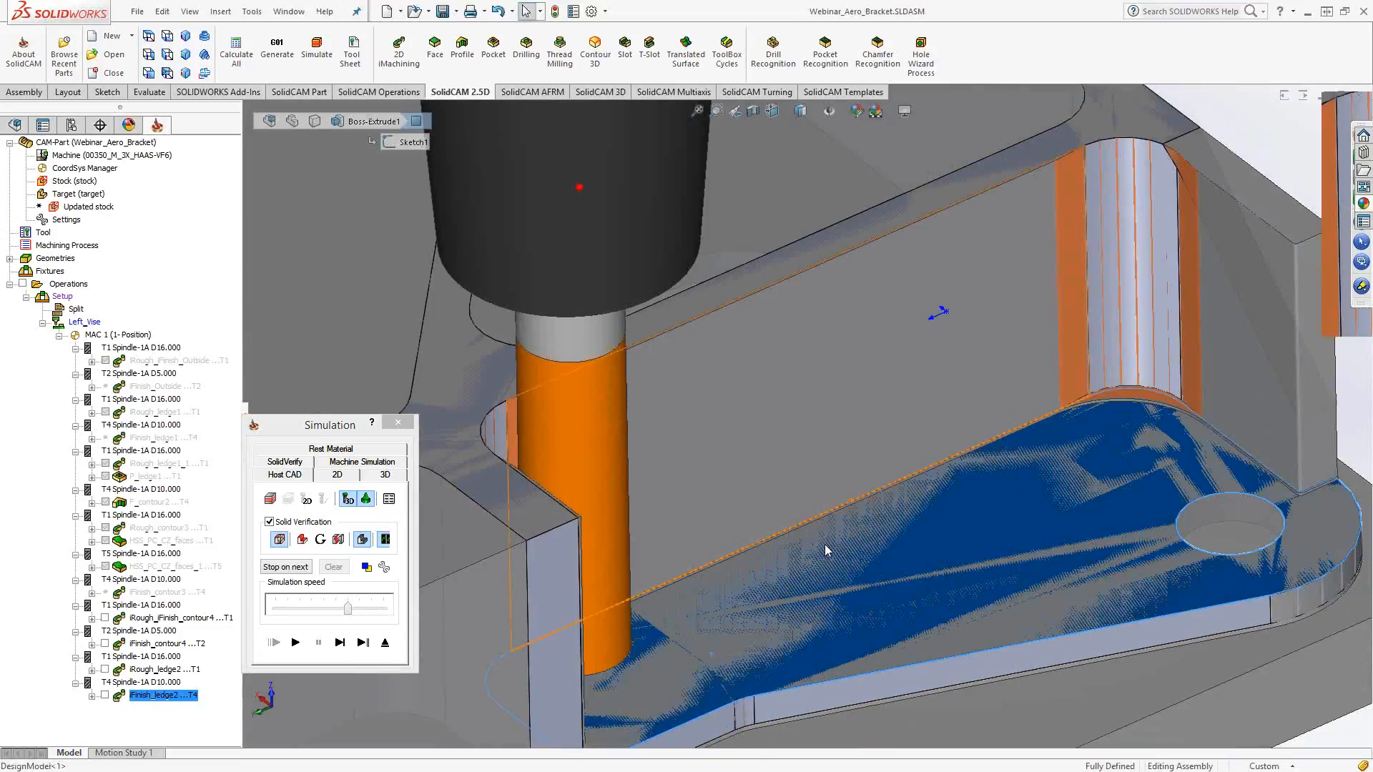
pyautogui.click(339, 643)
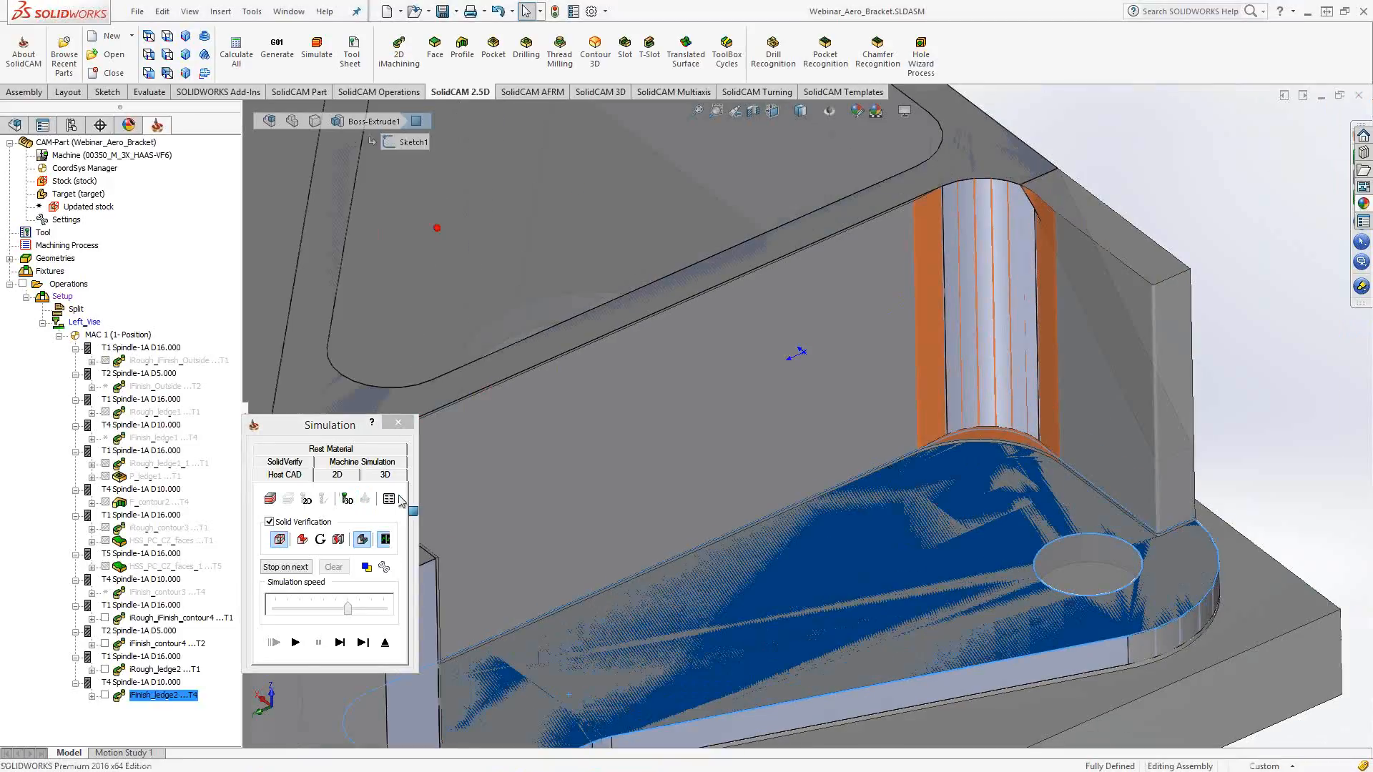
pyautogui.scroll(-3, 1040, 536)
pyautogui.keyDown('ctrl'); pyautogui.moveTo(1184, 502); pyautogui.dragTo(1007, 572, button='middle'); pyautogui.keyUp('ctrl')
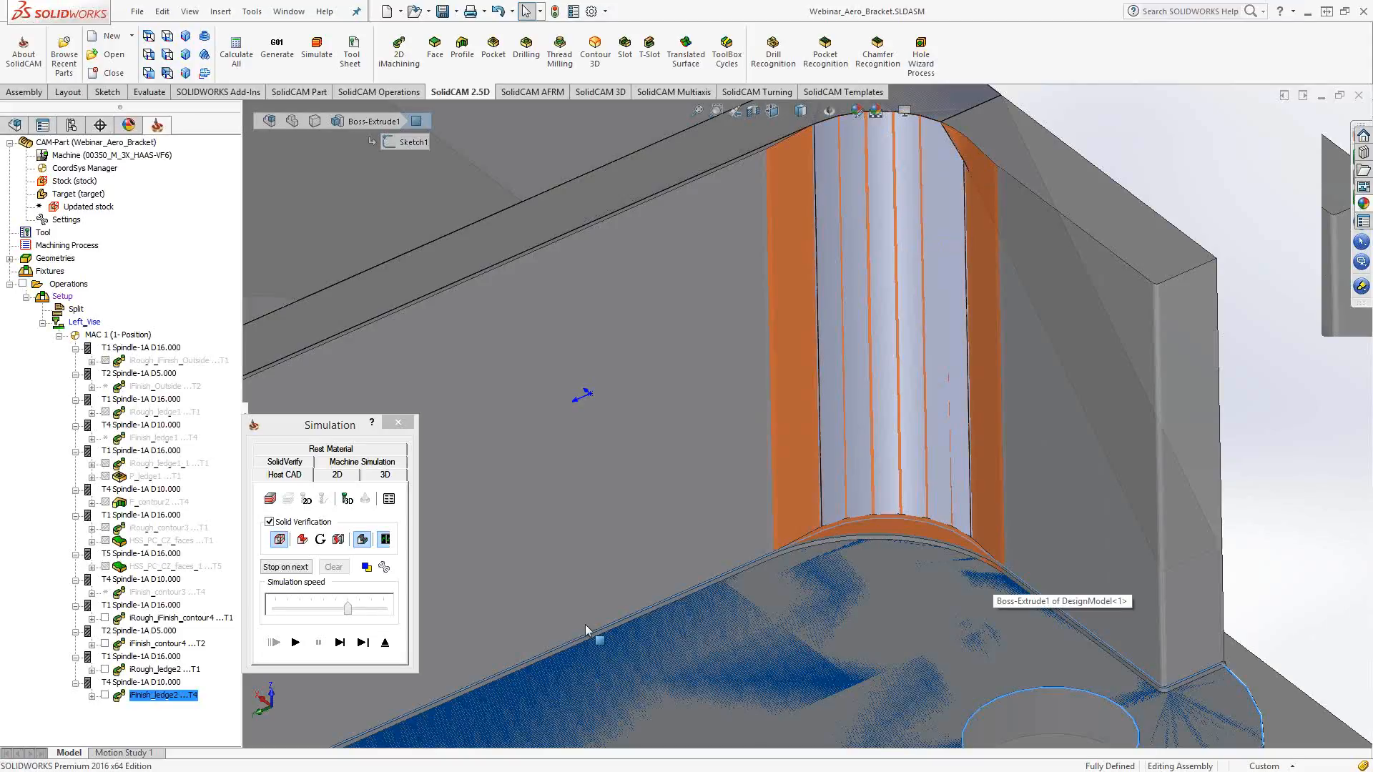
# Advance the finishing simulation through several single steps and inspect the uncut material around the filleted ledge corner
pyautogui.click(339, 644)
pyautogui.click(339, 643)
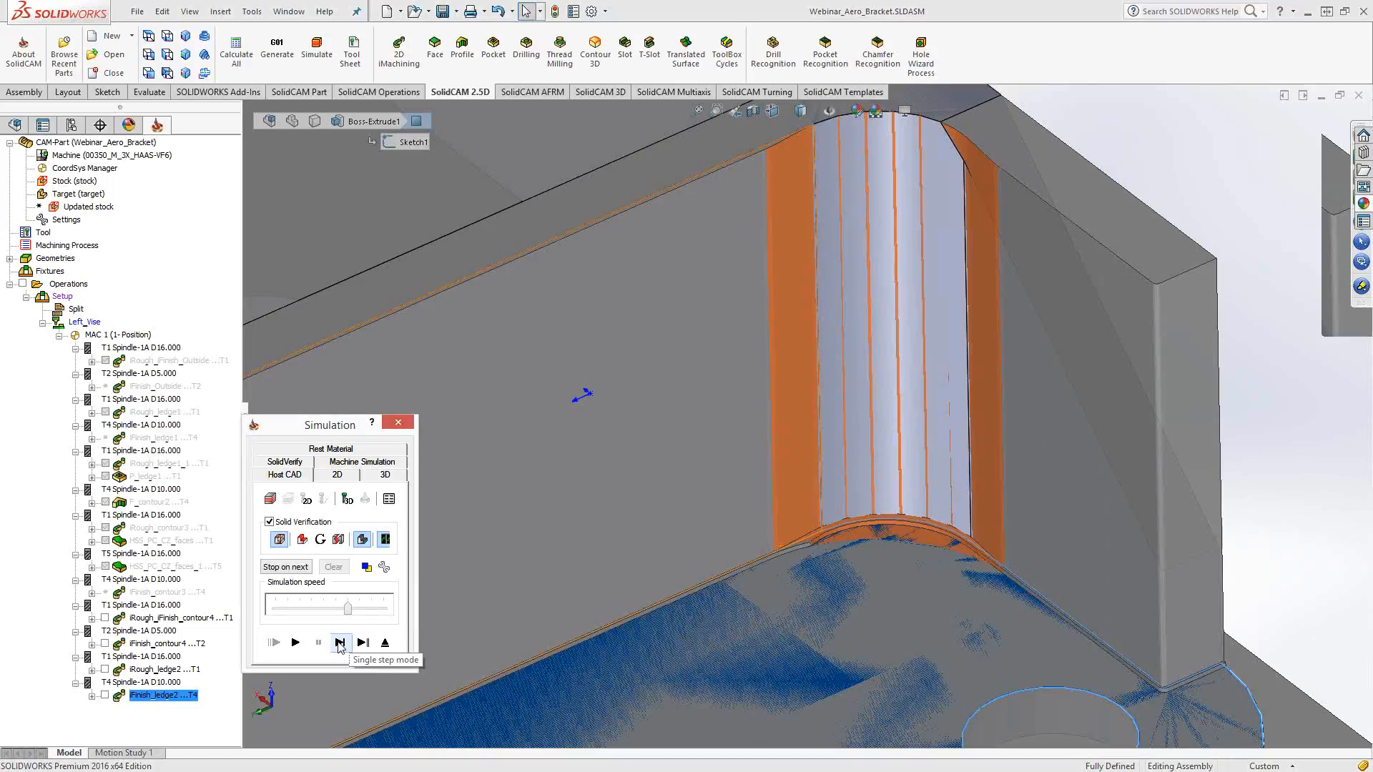
pyautogui.click(339, 643)
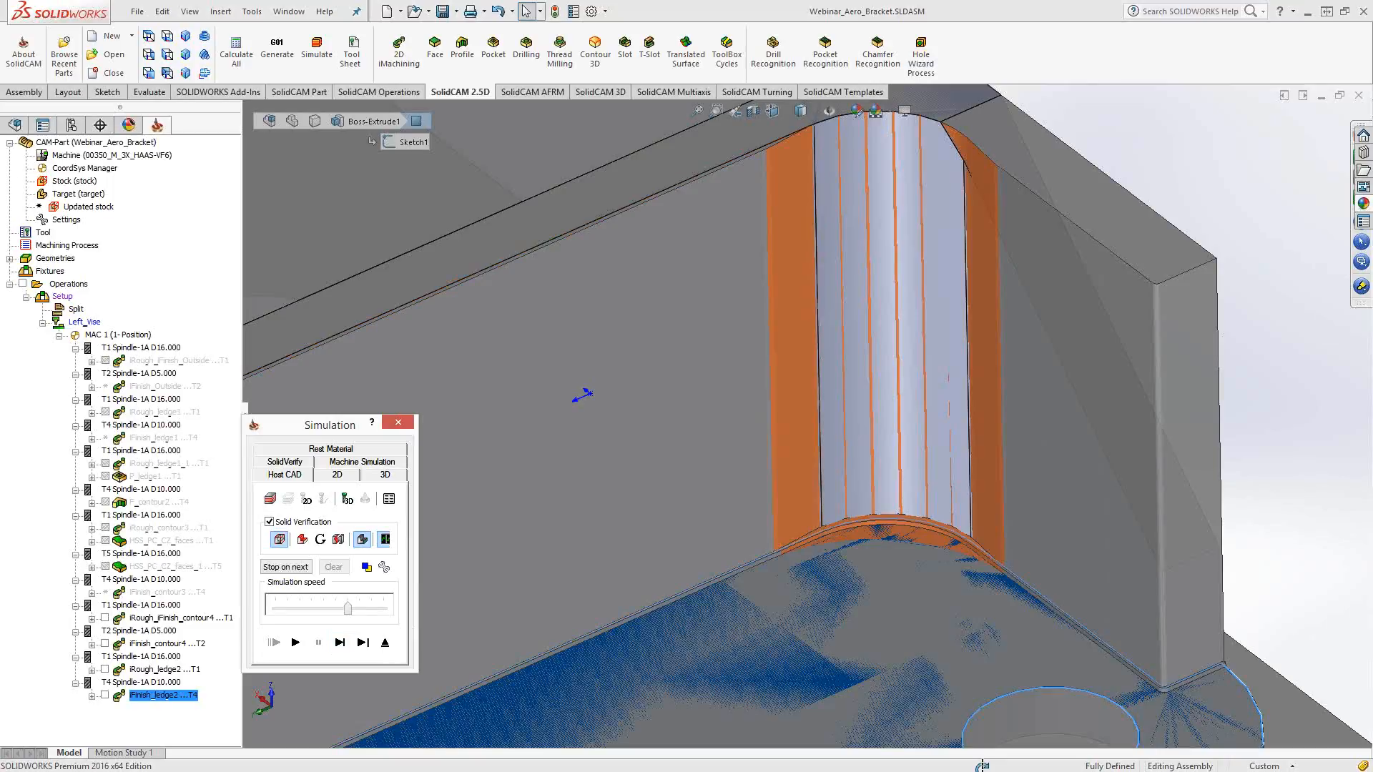
pyautogui.moveTo(982, 766); pyautogui.dragTo(982, 770, button='middle')
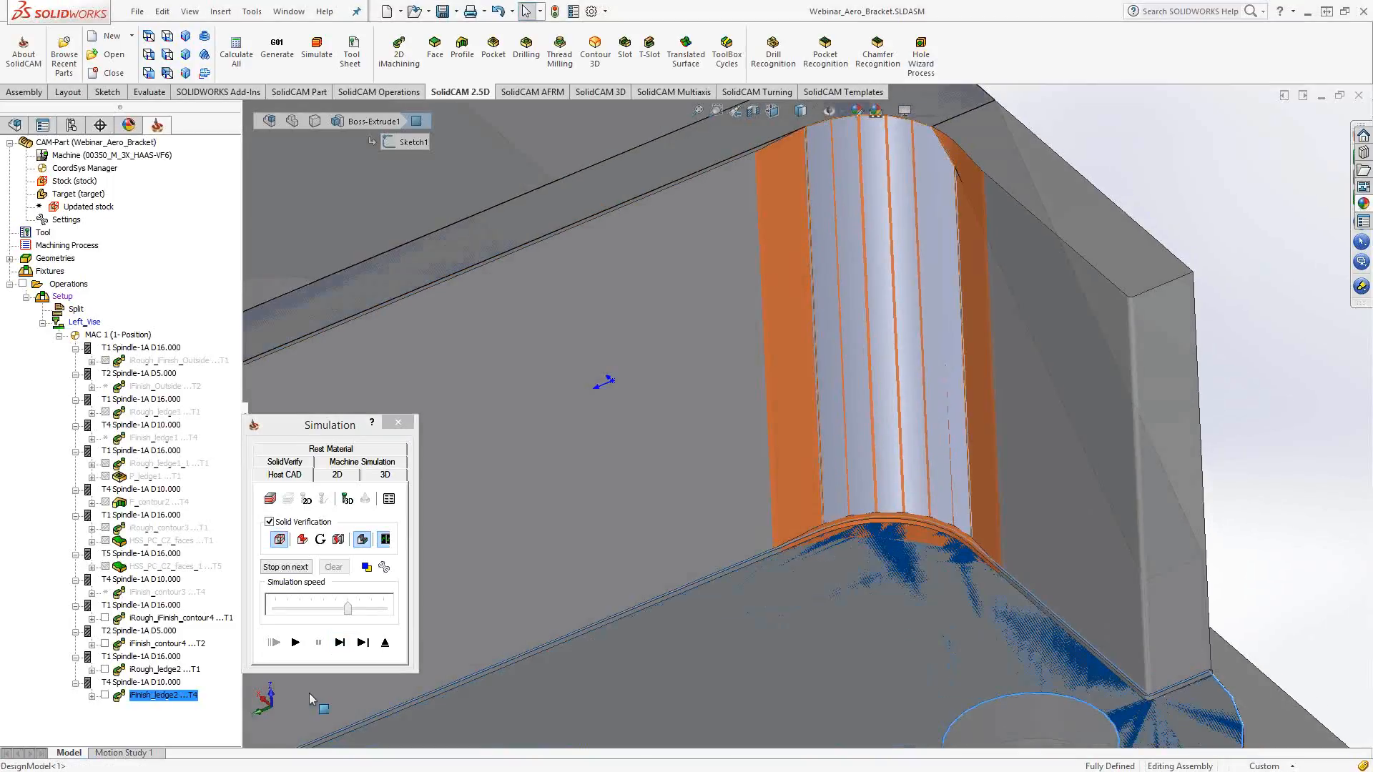
pyautogui.scroll(5, 308, 696)
# Show the tool and its holder in the simulation and step the cutter along the ledge wall to the inner corner
pyautogui.click(346, 500)
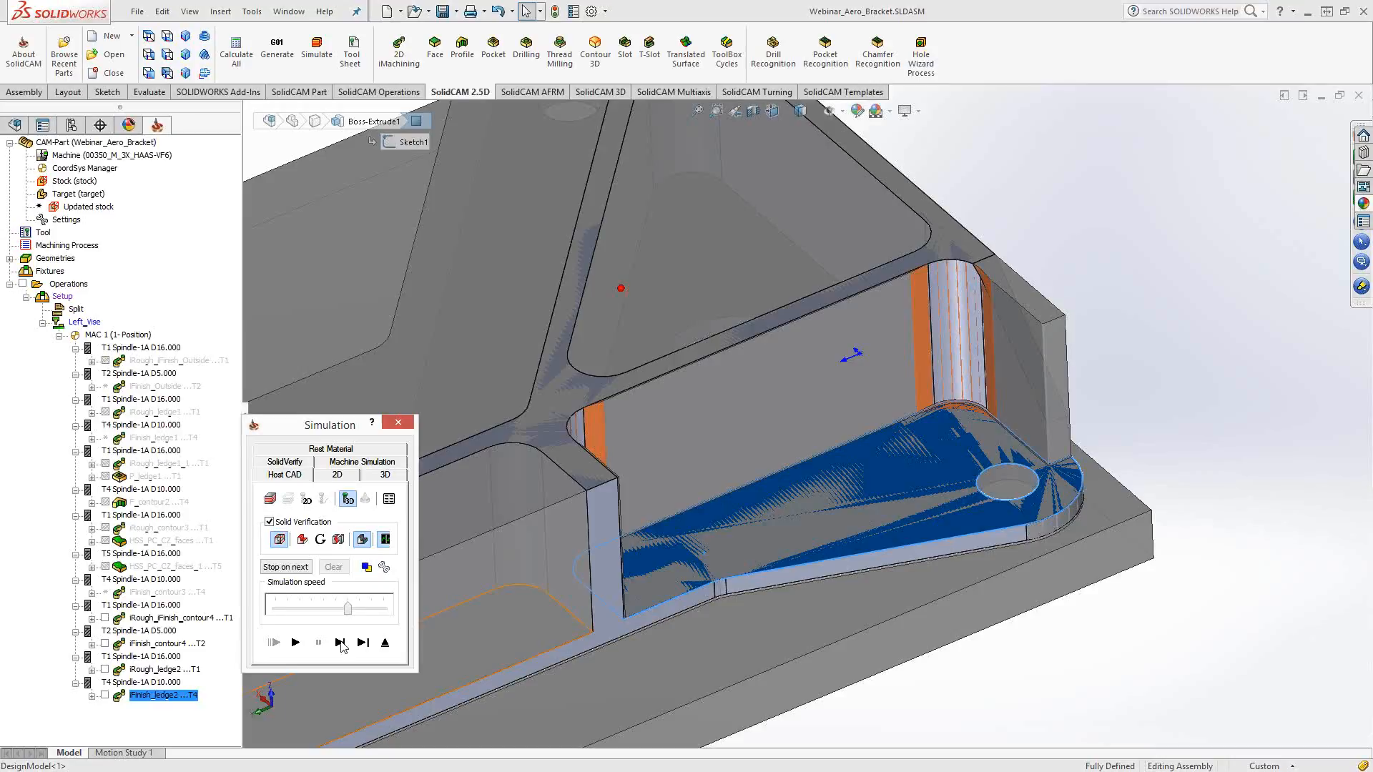
pyautogui.click(340, 642)
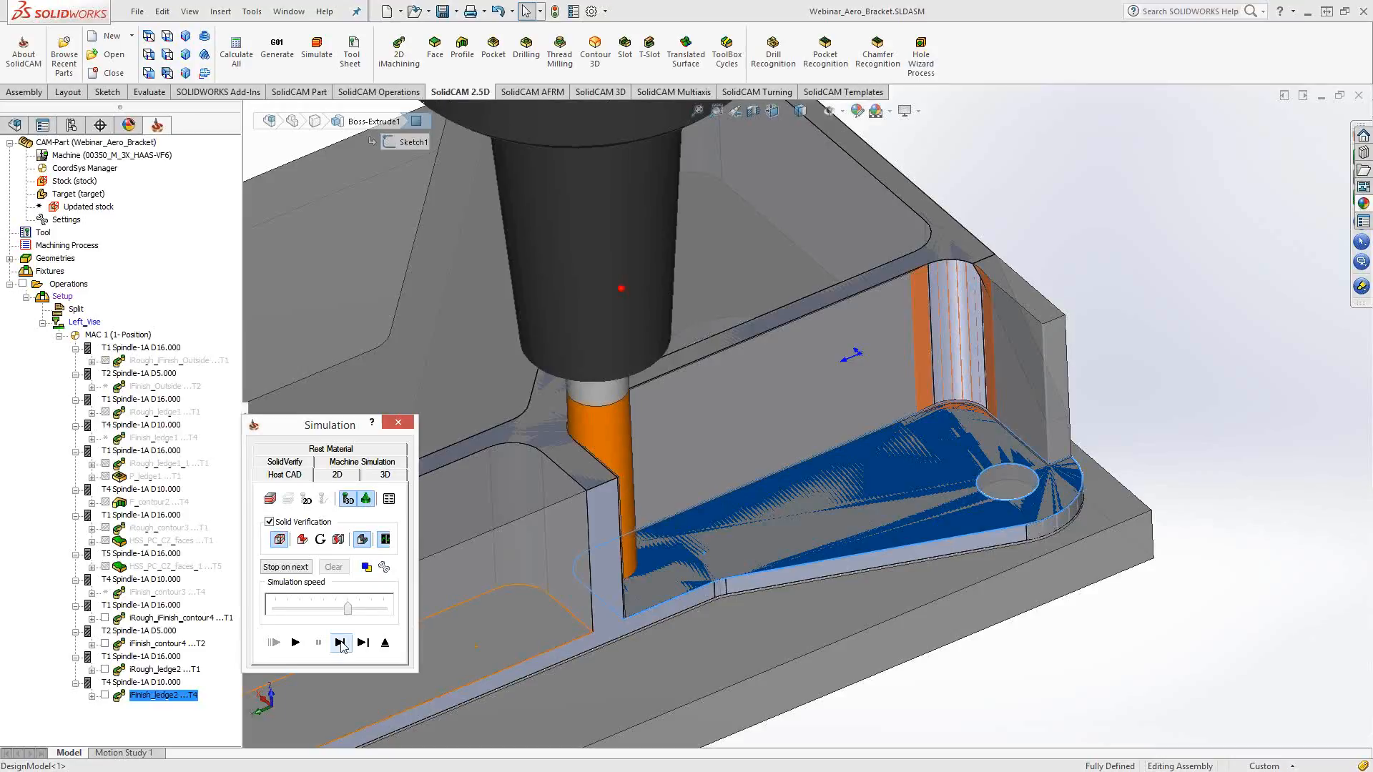
pyautogui.click(341, 643)
pyautogui.click(341, 643)
pyautogui.click(341, 642)
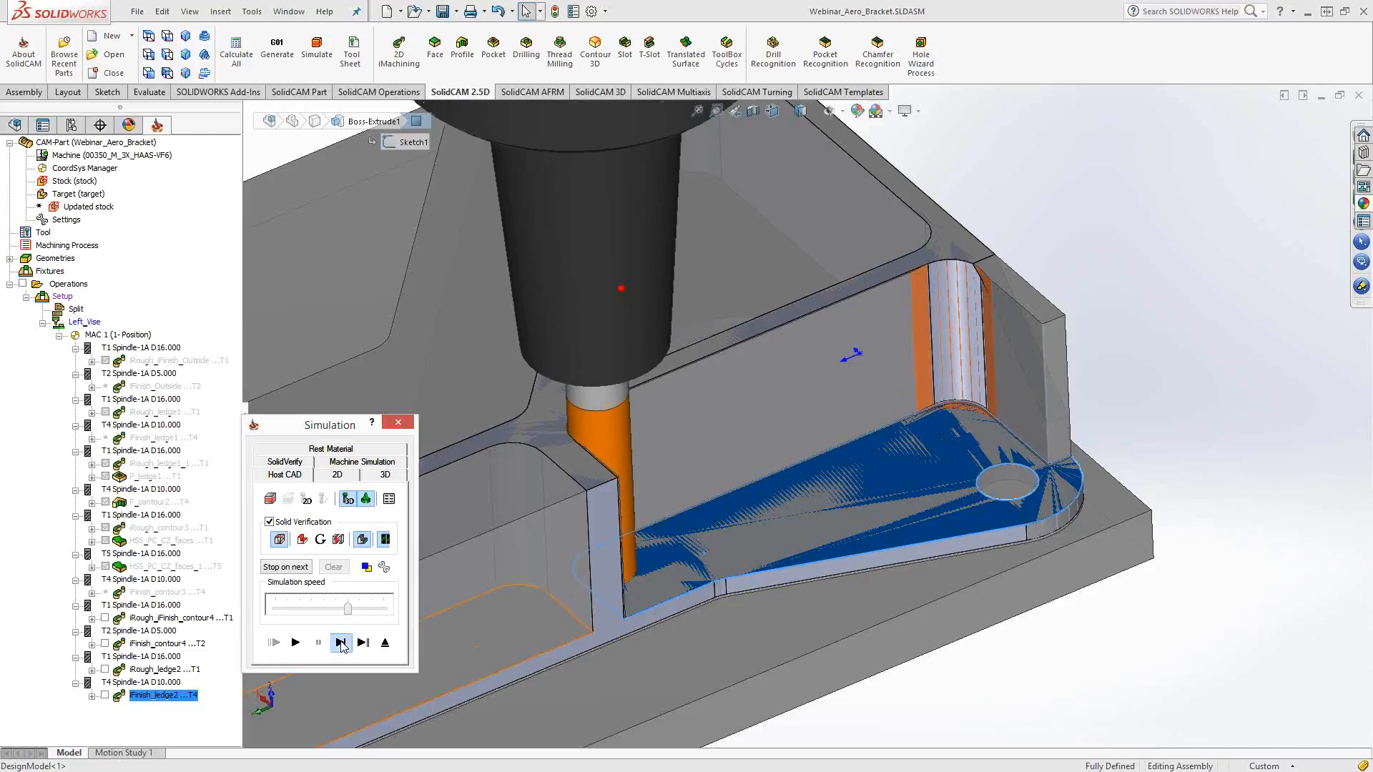
pyautogui.click(341, 642)
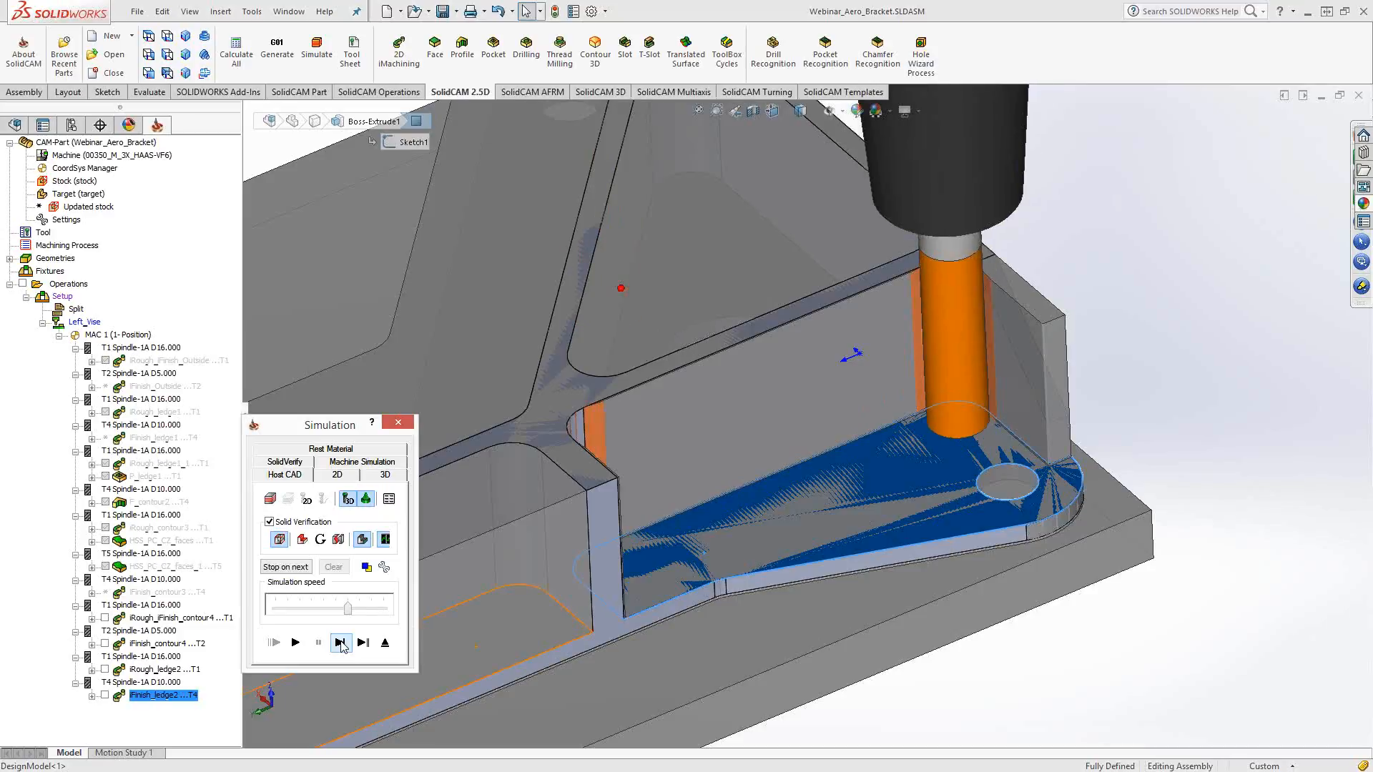
pyautogui.click(341, 642)
pyautogui.click(341, 642)
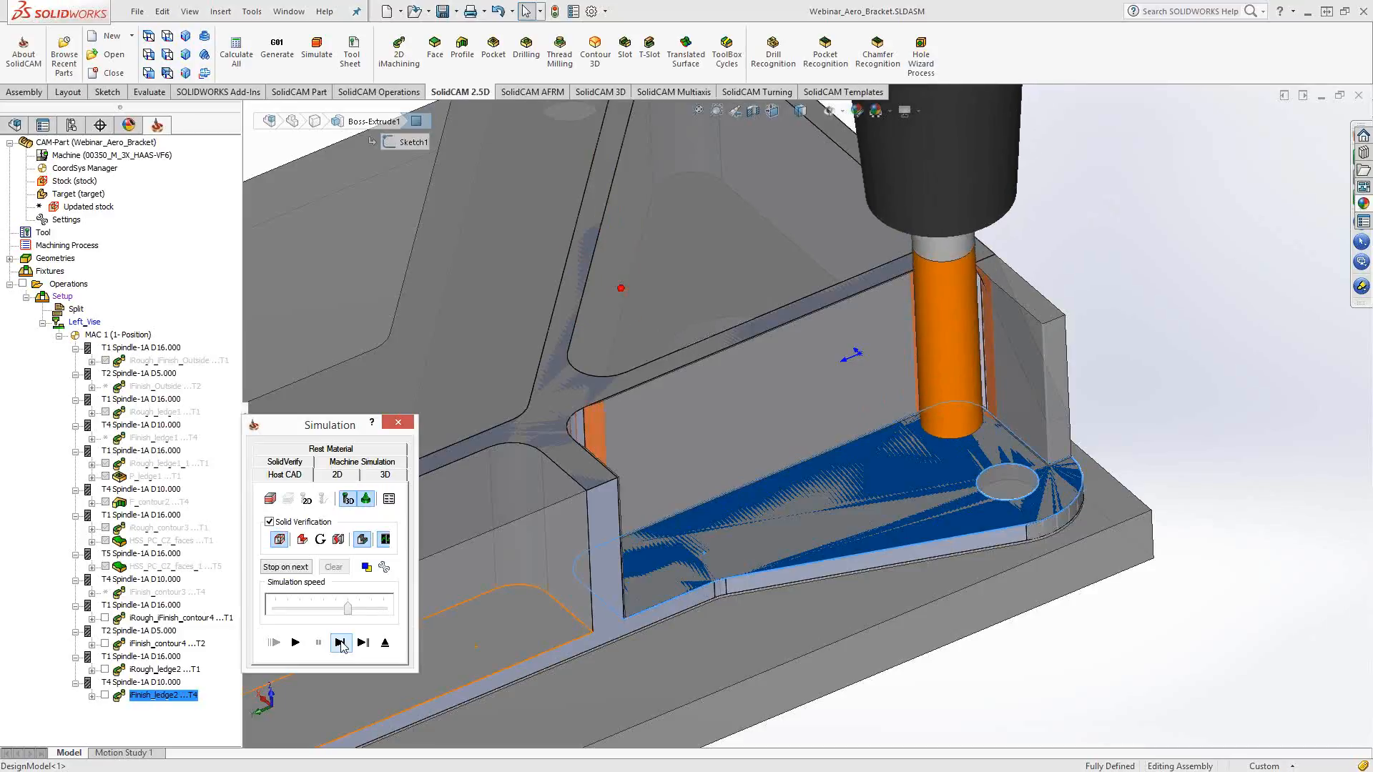
pyautogui.click(341, 643)
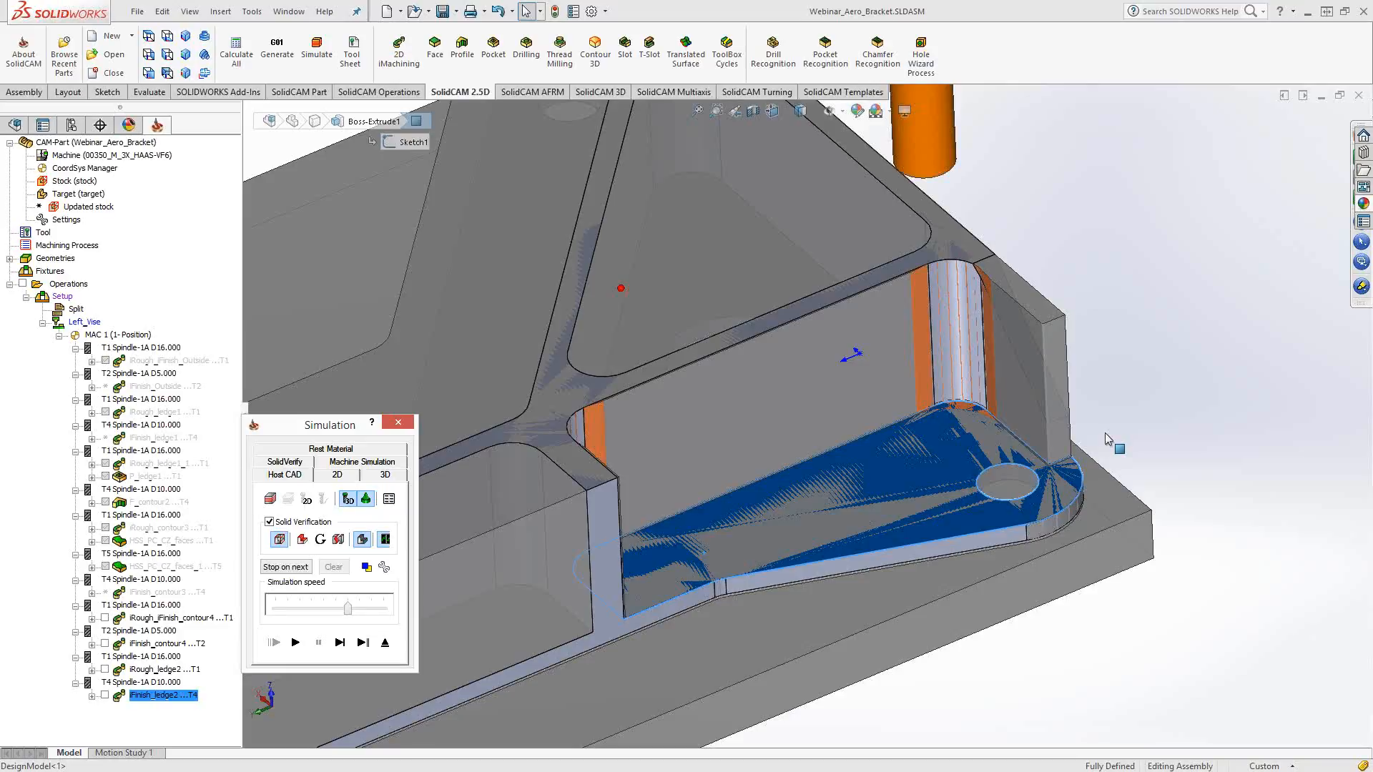
# Examine the simulated ledge walls and floor up close, then close the simulation and the iFinish_ledge2 operation
pyautogui.scroll(-3, 1105, 432)
pyautogui.scroll(-2, 1105, 432)
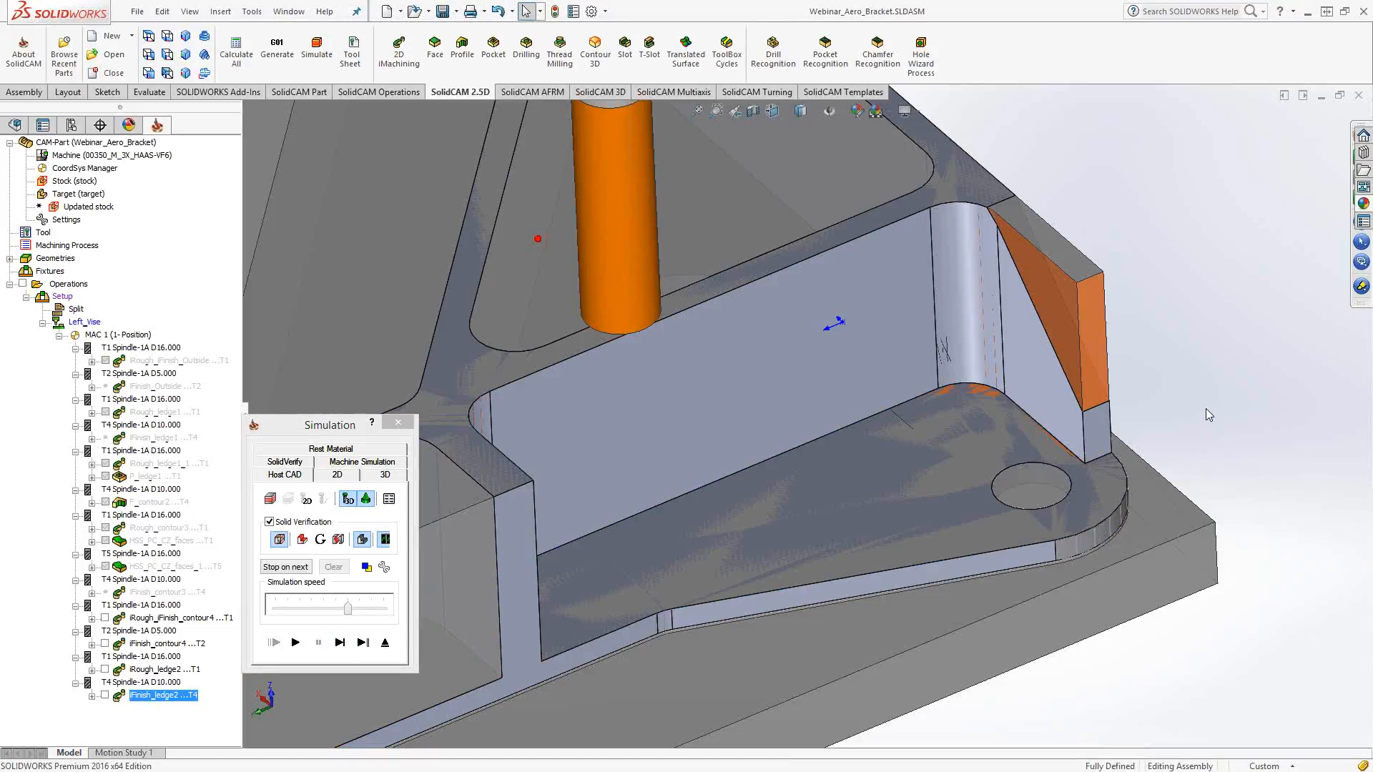
pyautogui.click(399, 425)
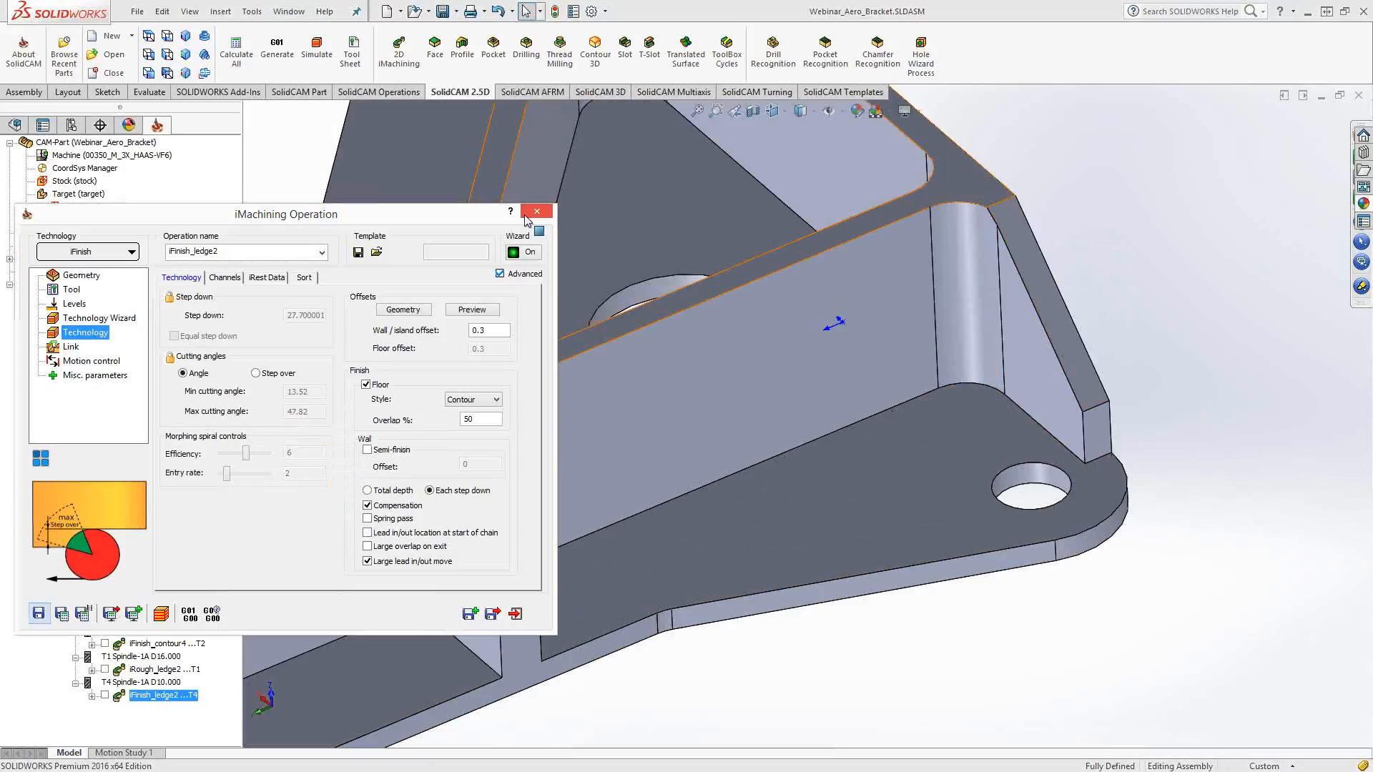
pyautogui.click(527, 215)
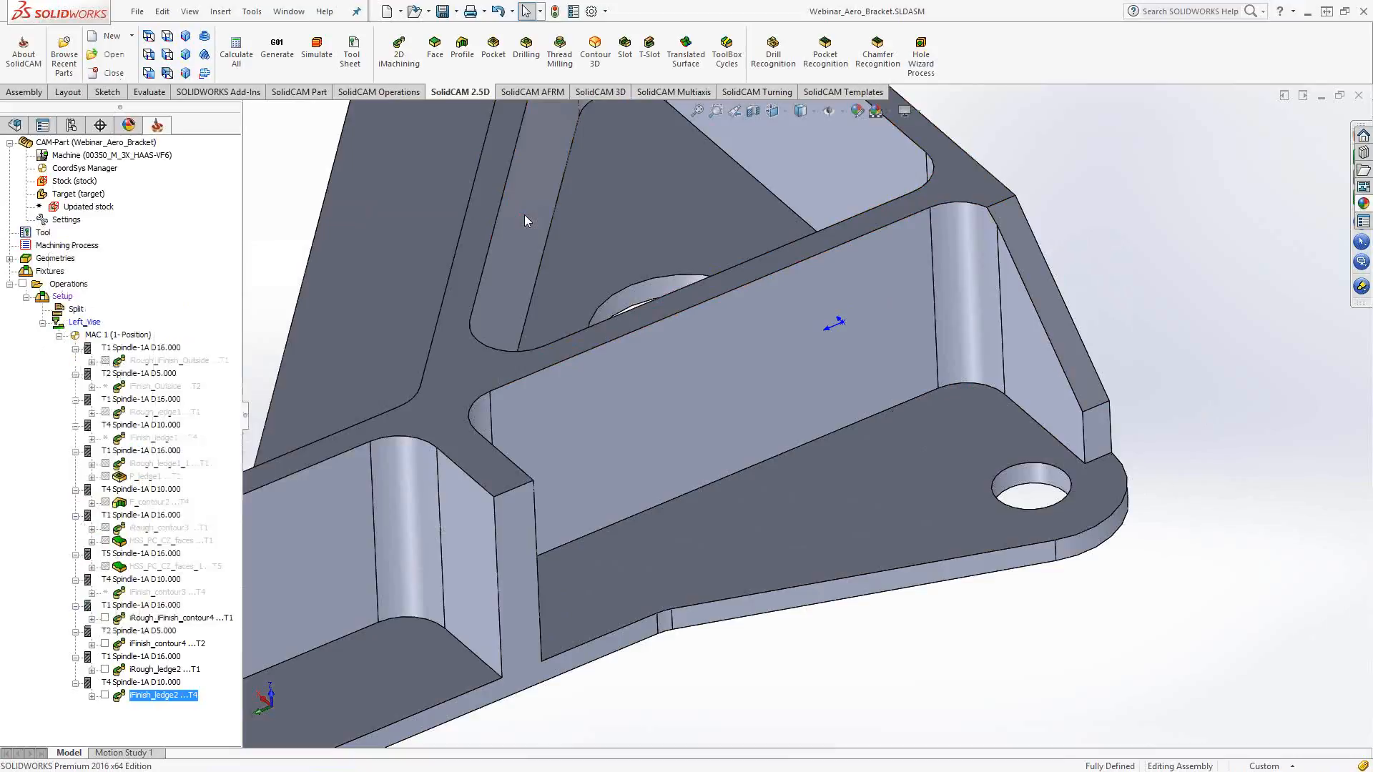
# Suppress the iRough_ledge2 and iFinish_ledge2 operations together
pyautogui.click(164, 664)
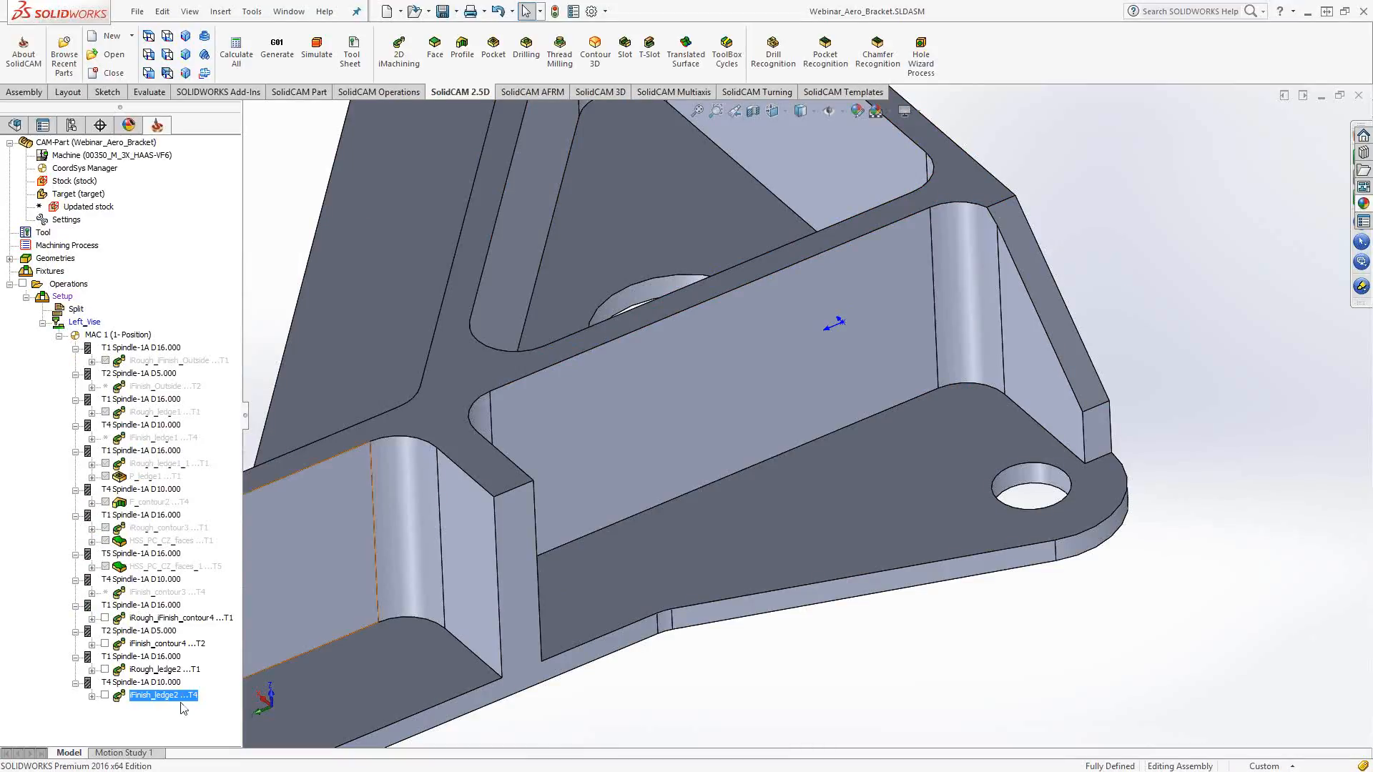
pyautogui.keyDown('ctrl'); pyautogui.click(190, 697); pyautogui.keyUp('ctrl')
pyautogui.rightClick(191, 701)
pyautogui.click(214, 746)
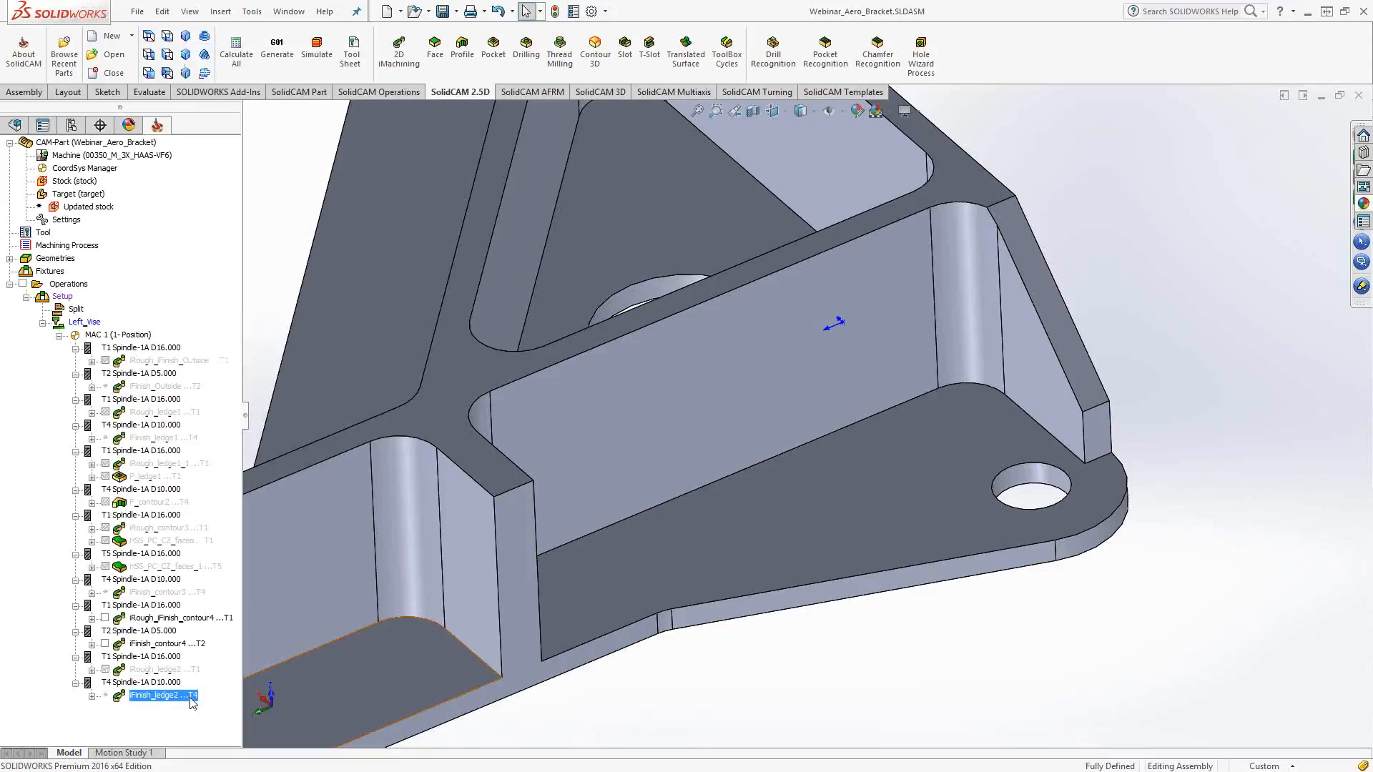
pyautogui.rightClick(192, 702)
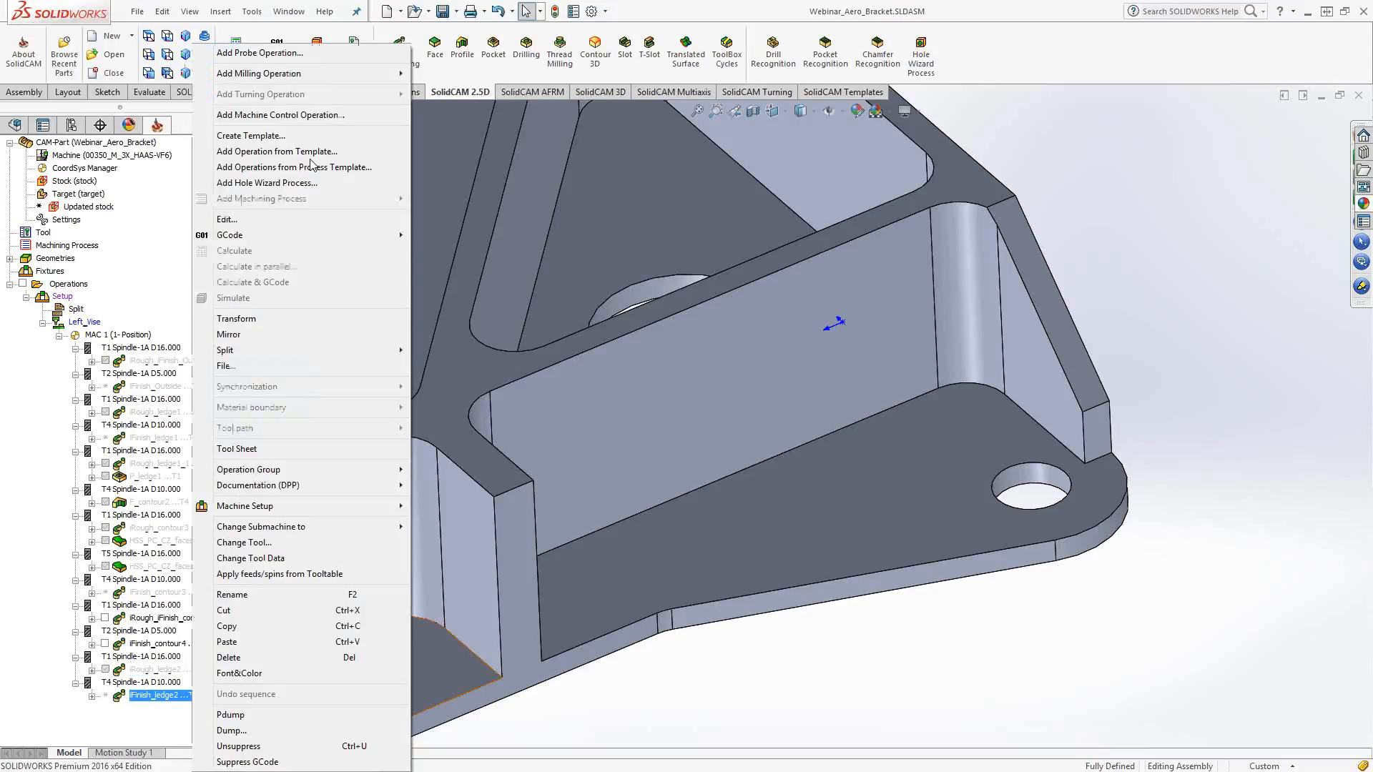
# Copy the iRough_ledge2 operation and paste the duplicate after iFinish_ledge2
pyautogui.click(154, 674)
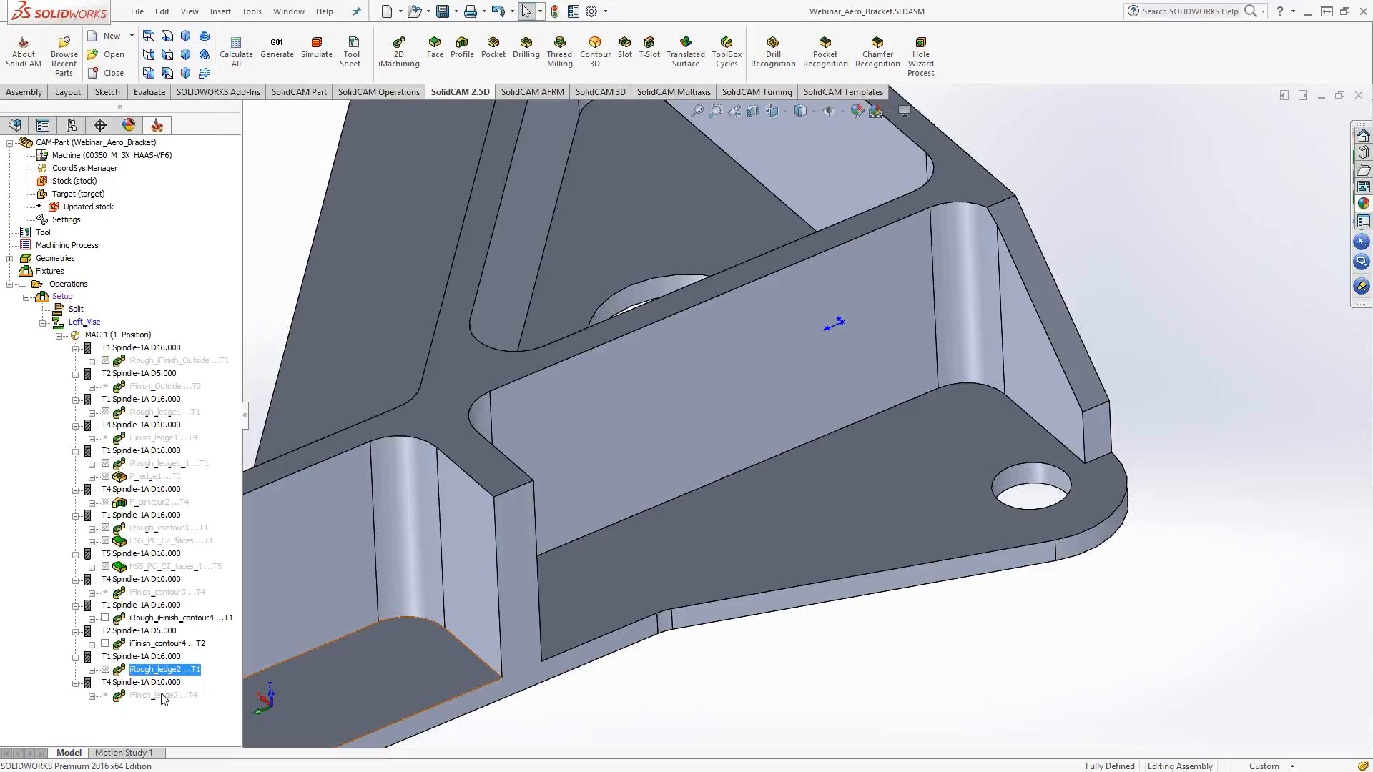
pyautogui.click(164, 698)
pyautogui.hotkey('ctrl', 'v')
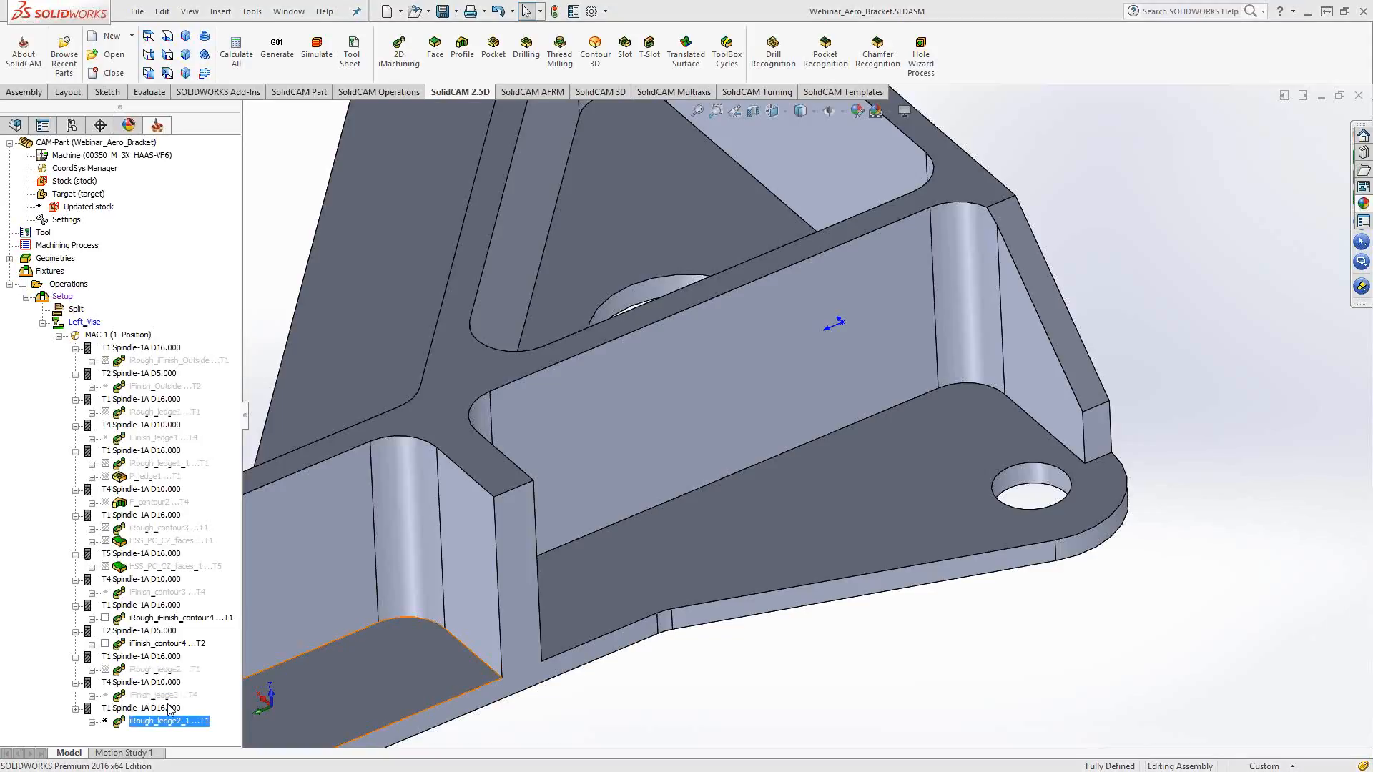
# Turn off floor finishing in the copied ledge roughing operation, then save and calculate it
pyautogui.doubleClick(168, 719)
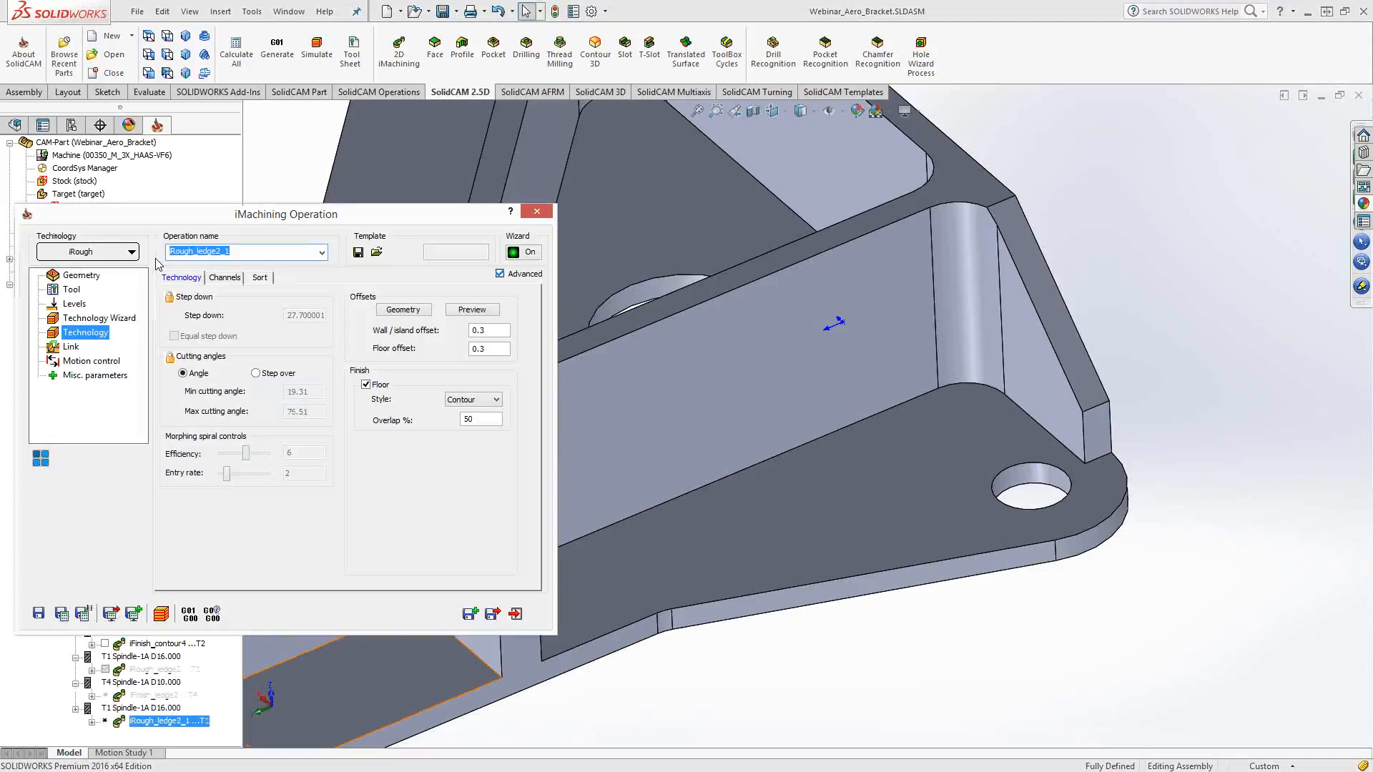
pyautogui.click(365, 384)
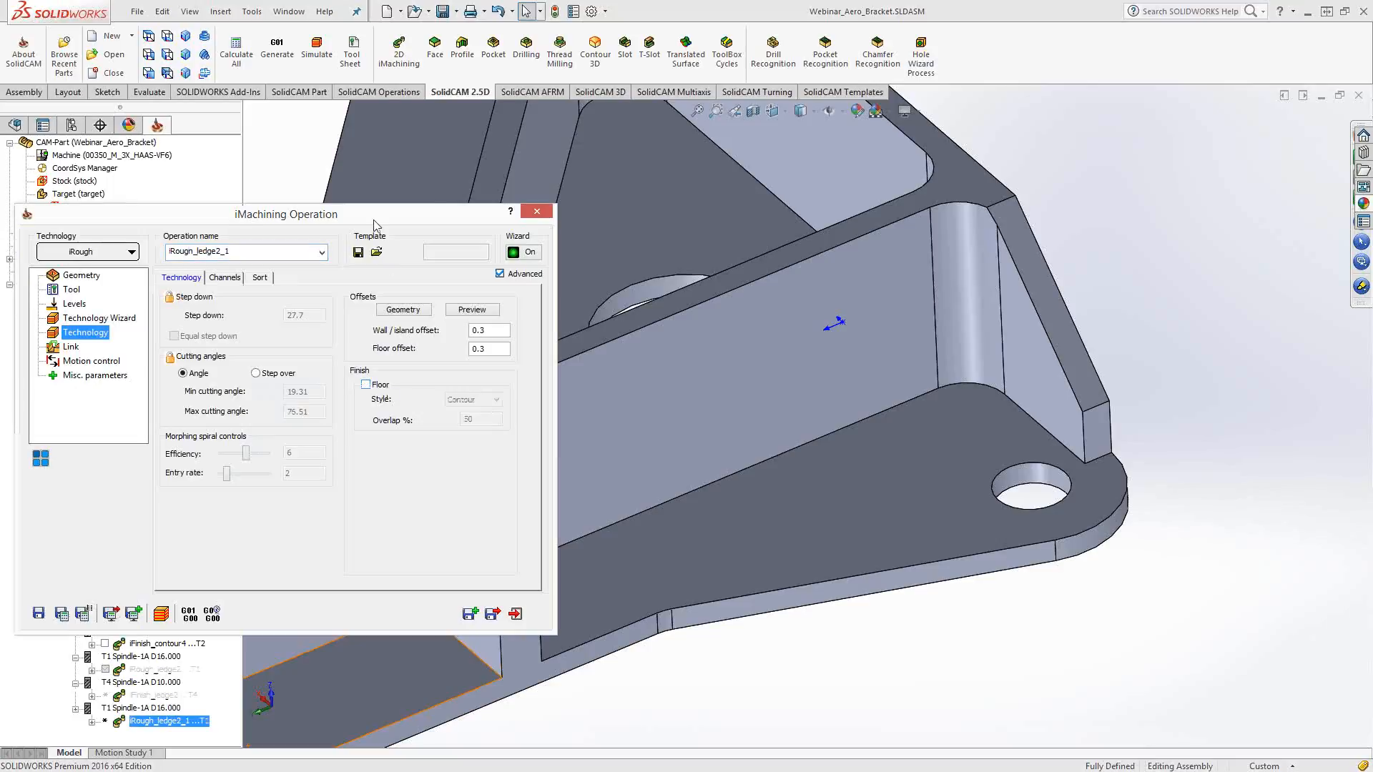
pyautogui.moveTo(373, 226); pyautogui.dragTo(434, 200)
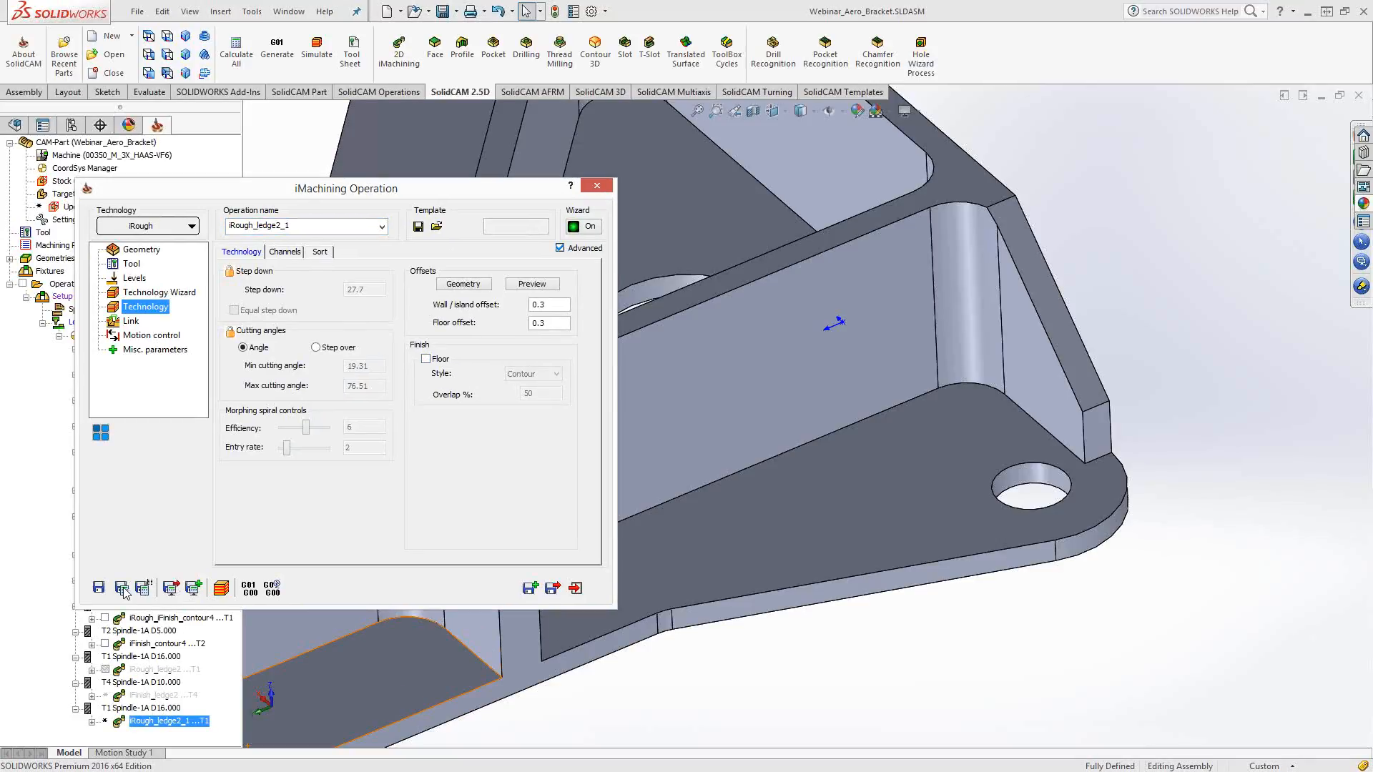
pyautogui.click(122, 589)
# Inspect the new roughing toolpath over the ledge, check its wall and floor offsets, and close the operation
pyautogui.click(872, 458)
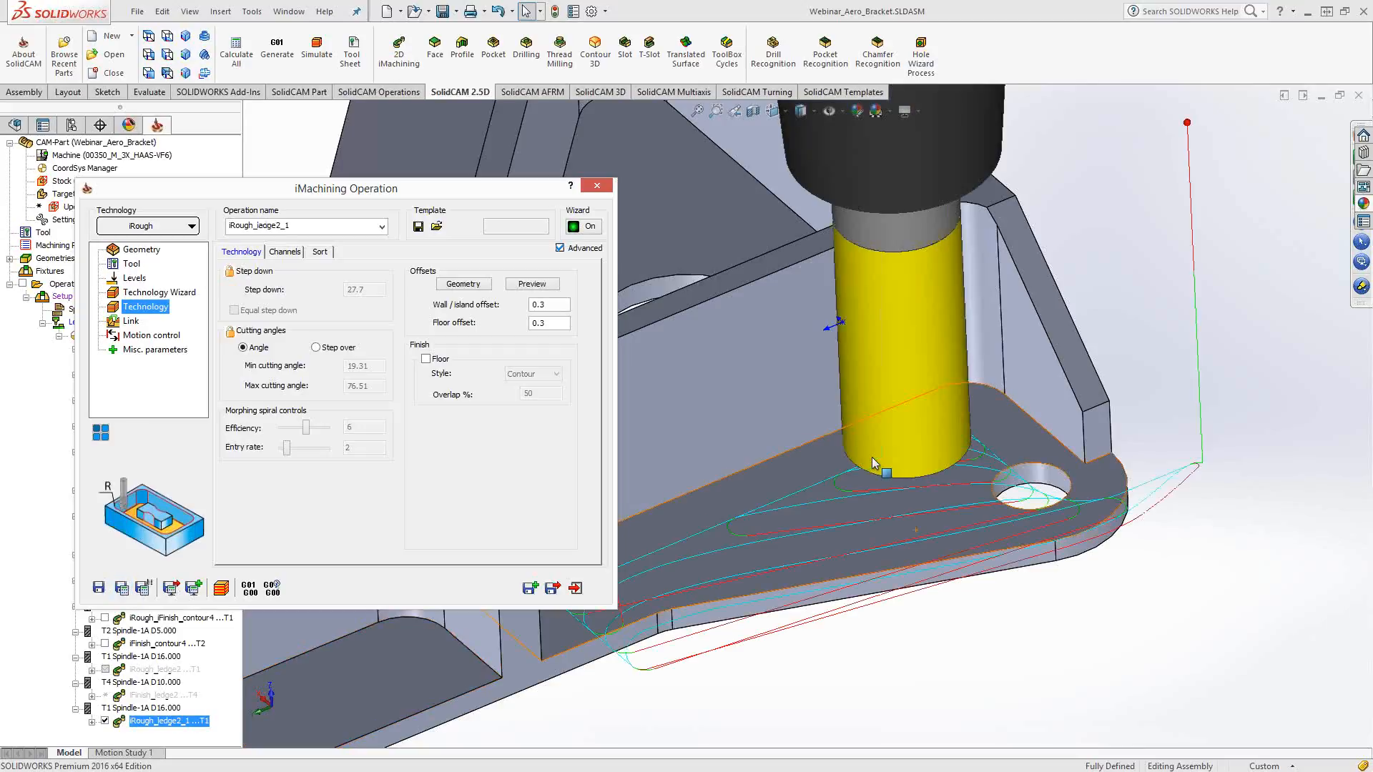
pyautogui.click(875, 492)
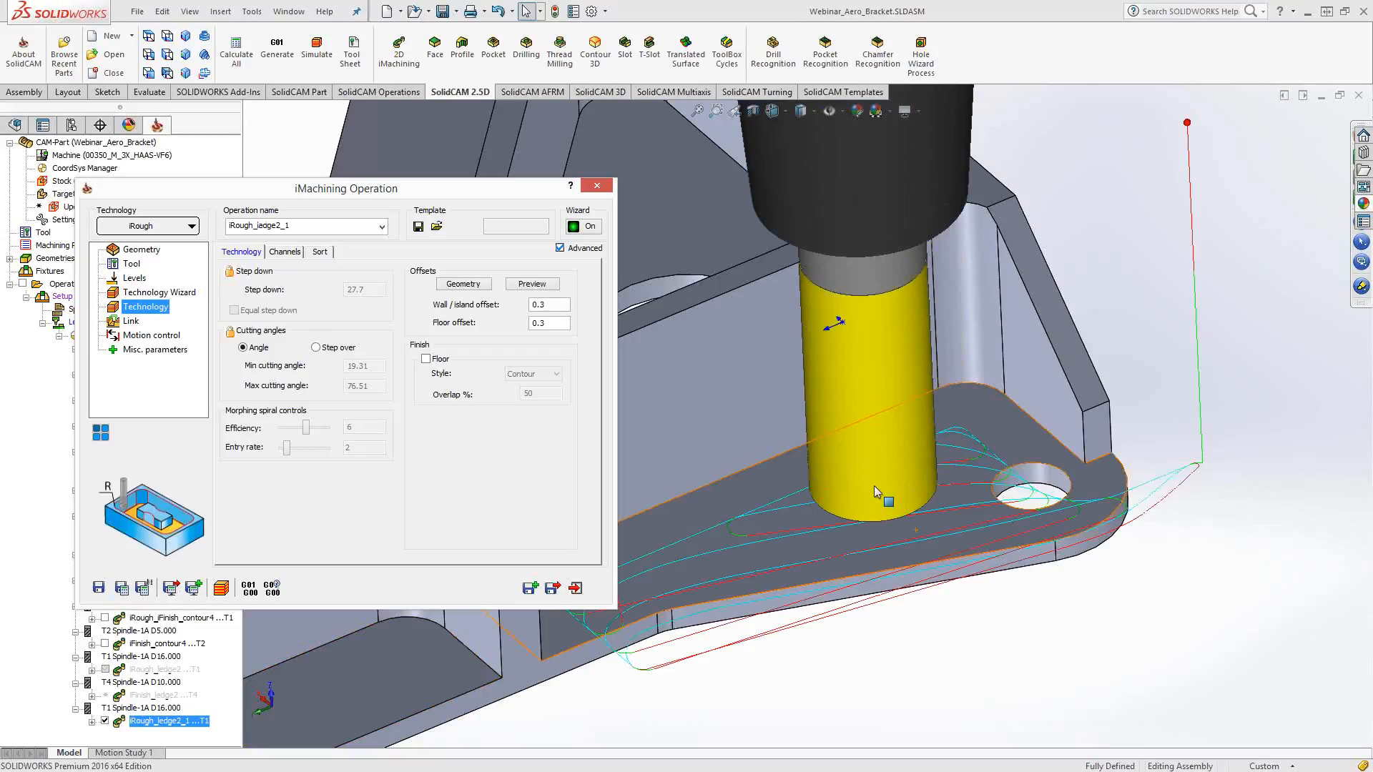
pyautogui.click(554, 304)
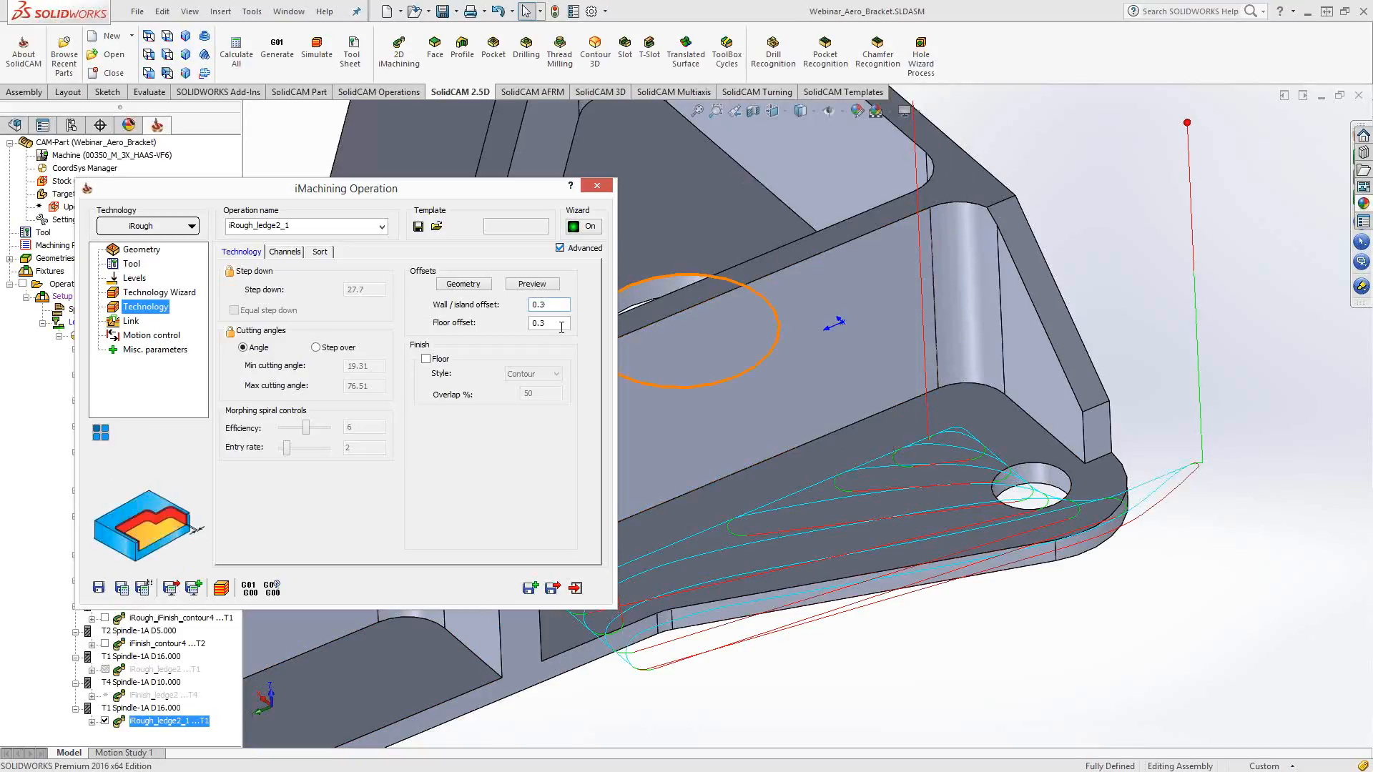
pyautogui.click(561, 324)
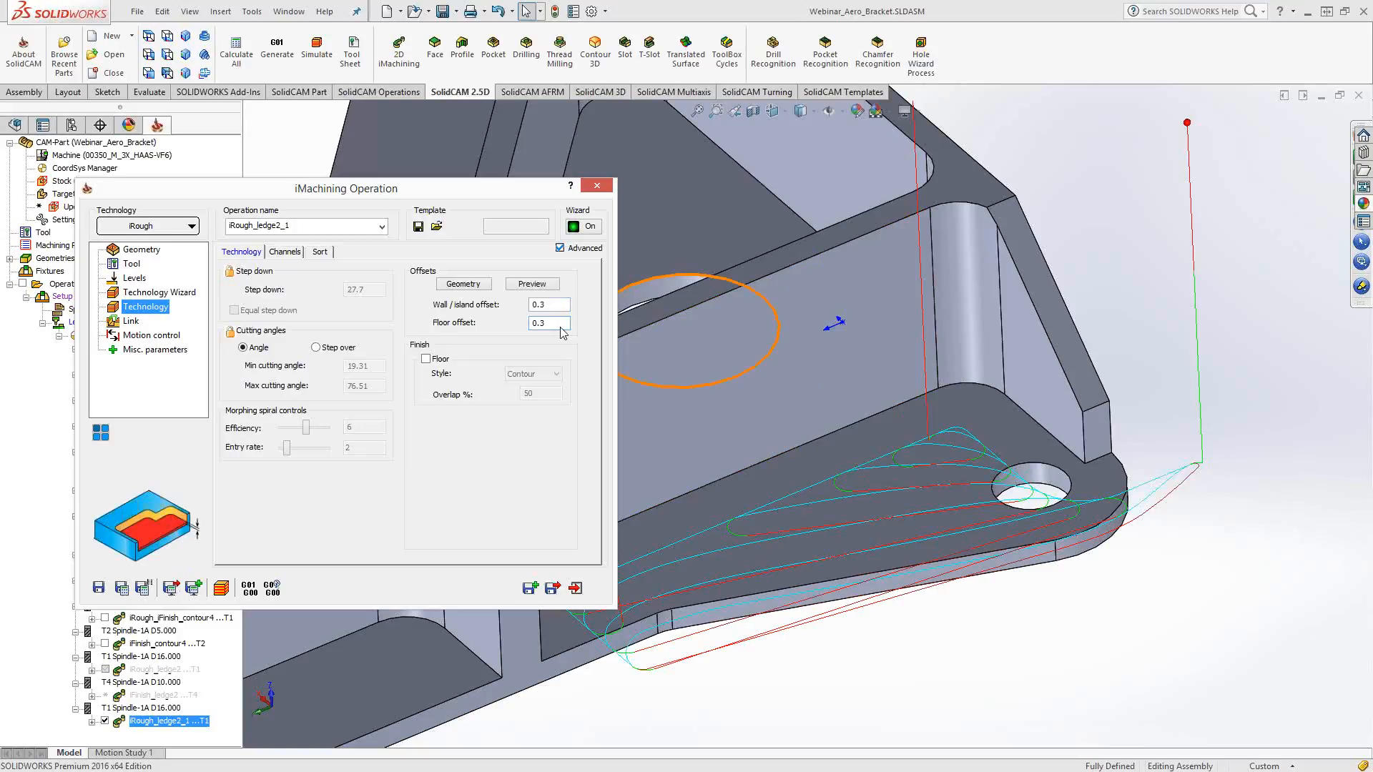
pyautogui.click(597, 187)
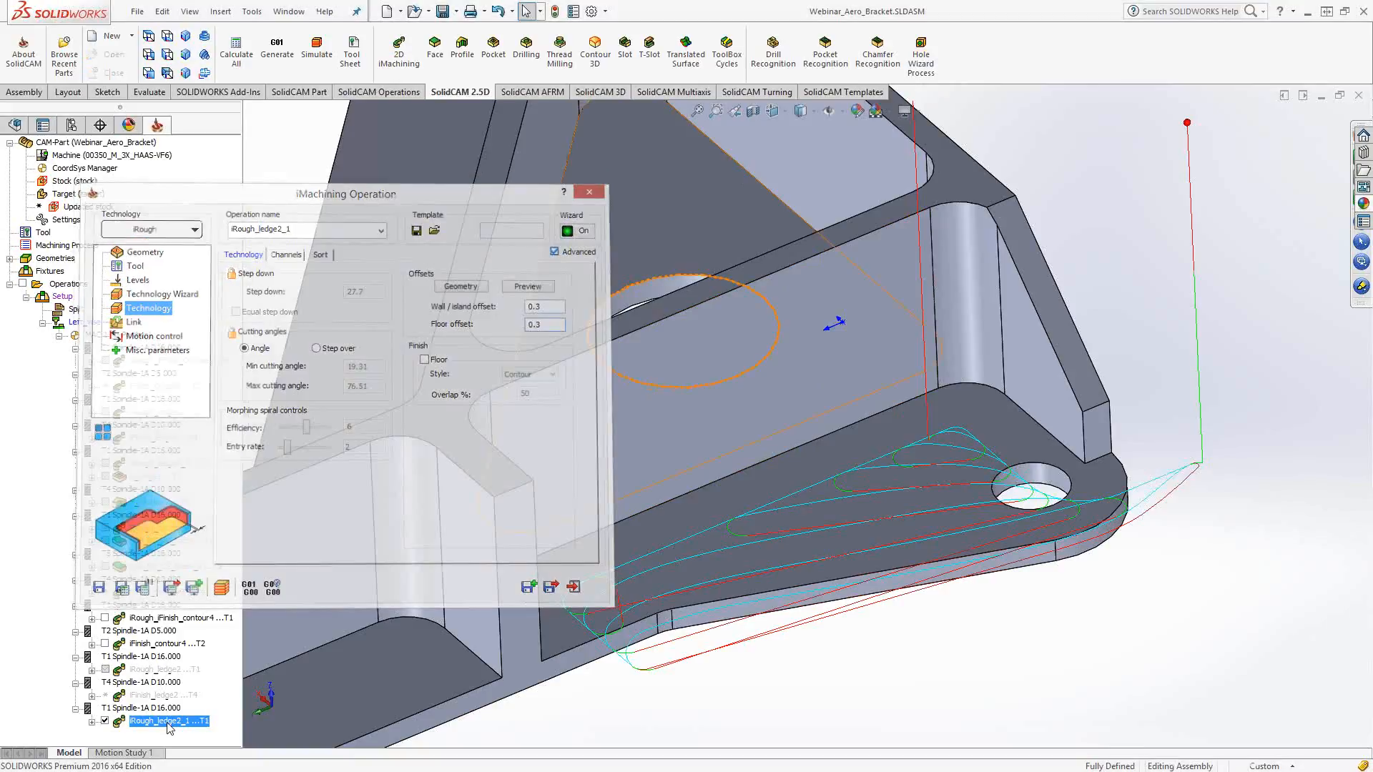
# Add a Pocket milling operation after the copied roughing operation, using the ledge2 geometry, and choose its tool
pyautogui.rightClick(171, 720)
pyautogui.moveTo(300, 73)
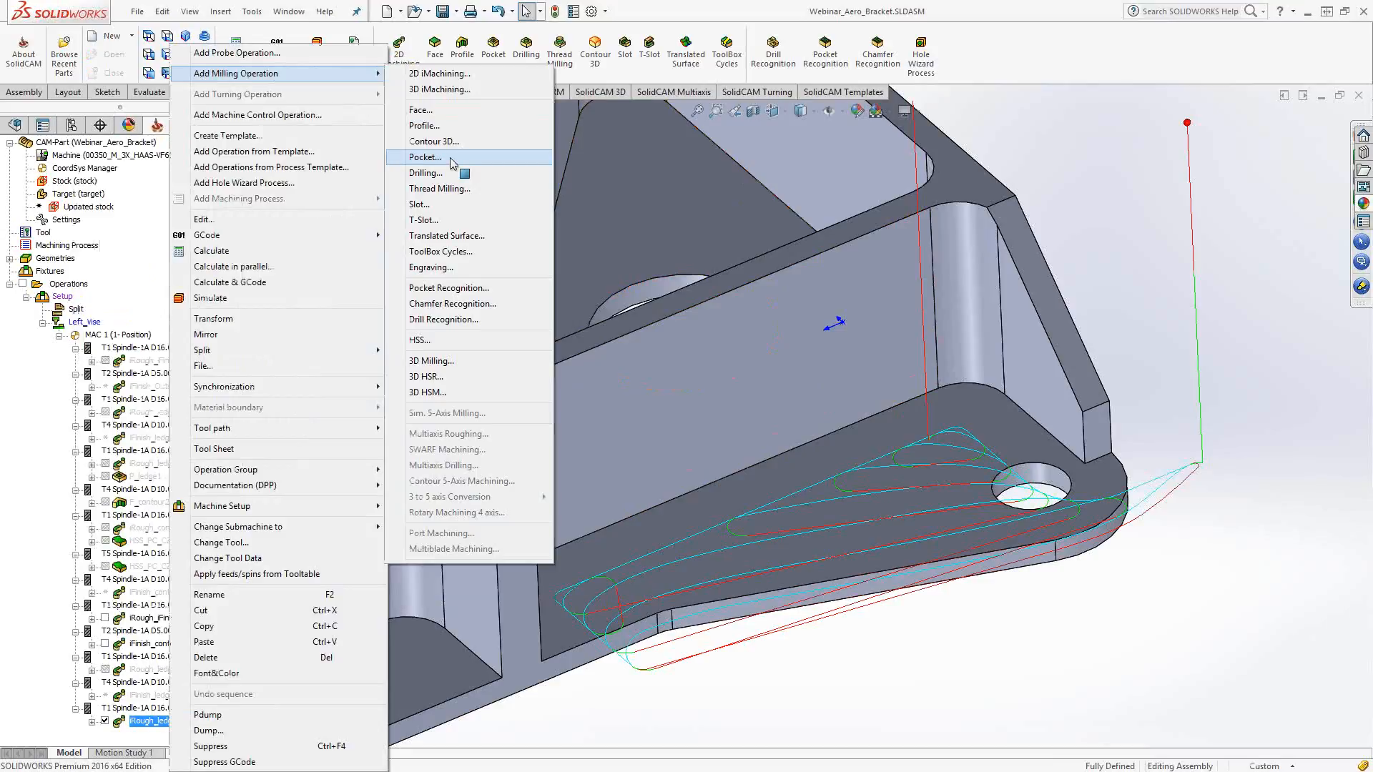
pyautogui.click(449, 157)
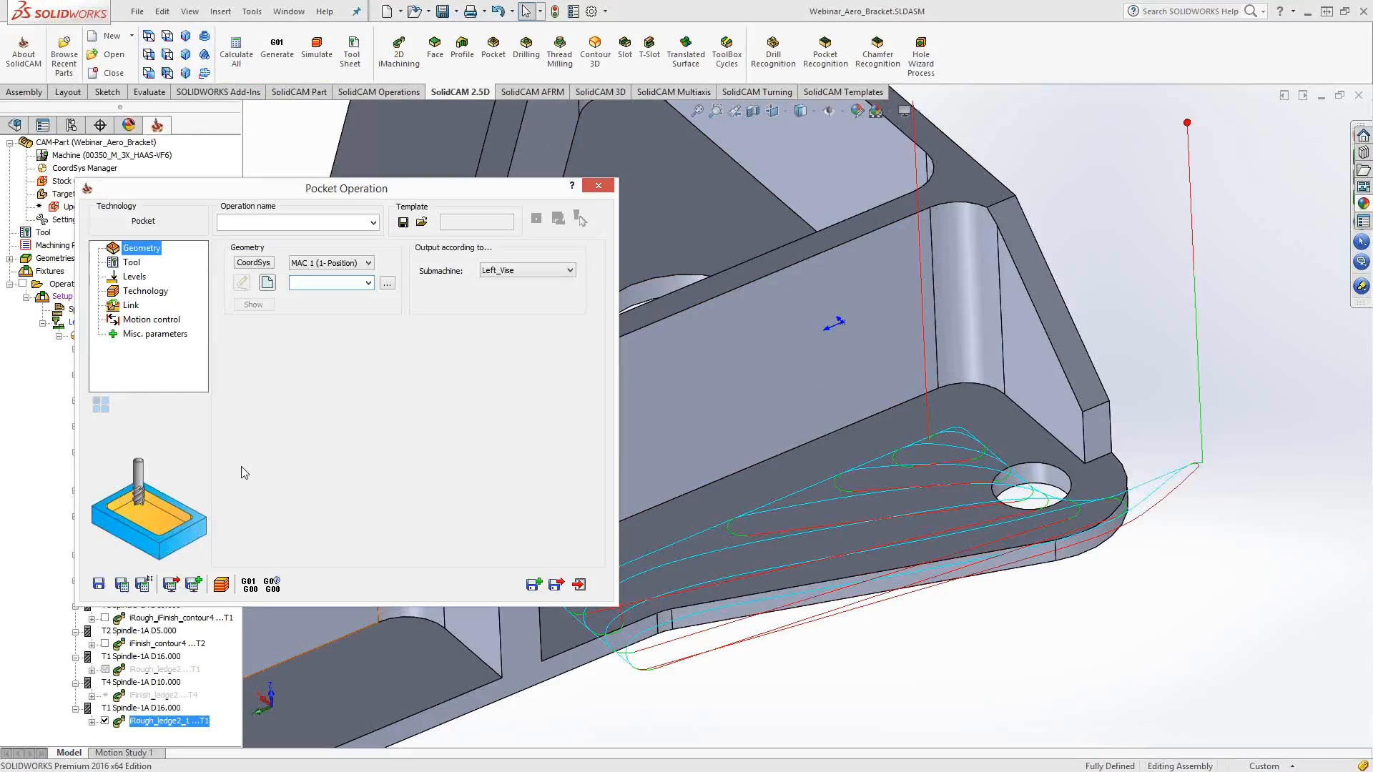
pyautogui.click(370, 284)
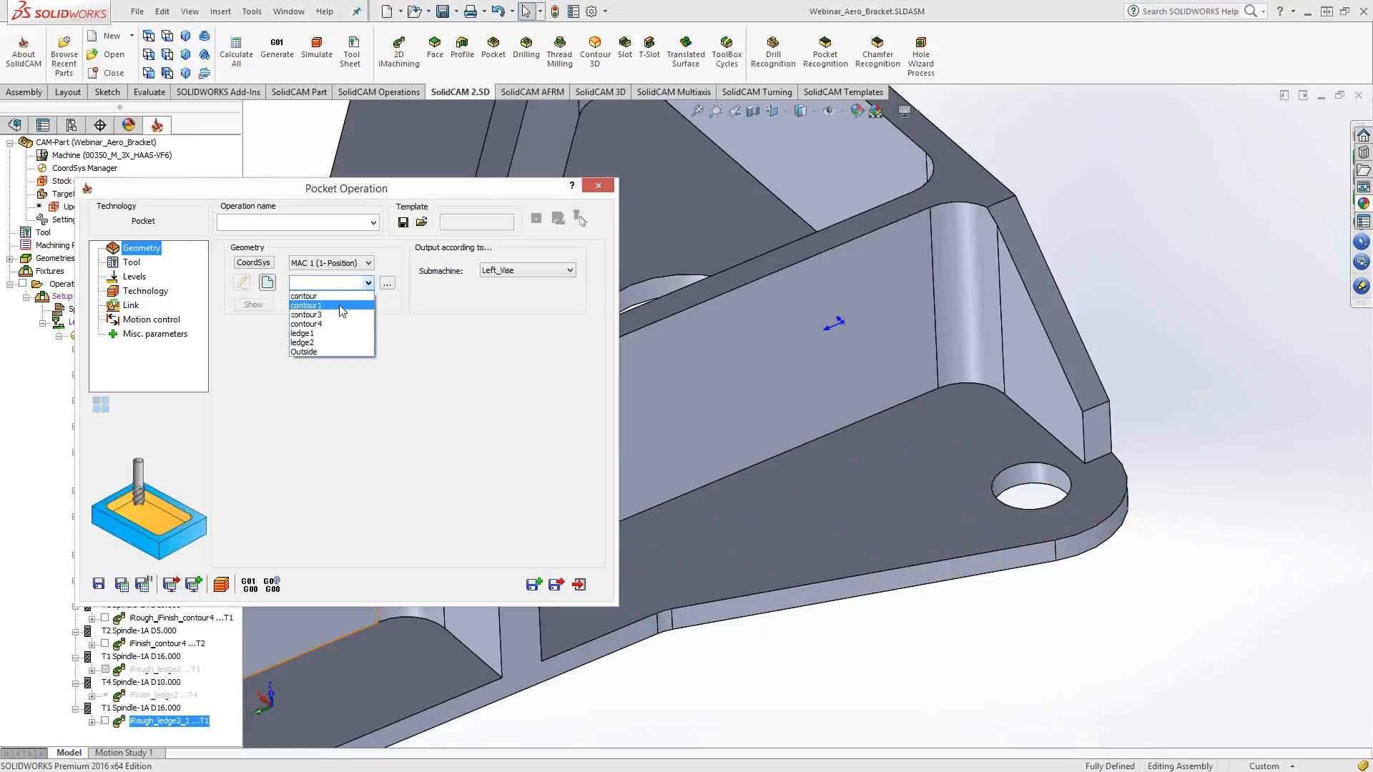
pyautogui.click(339, 342)
pyautogui.click(132, 261)
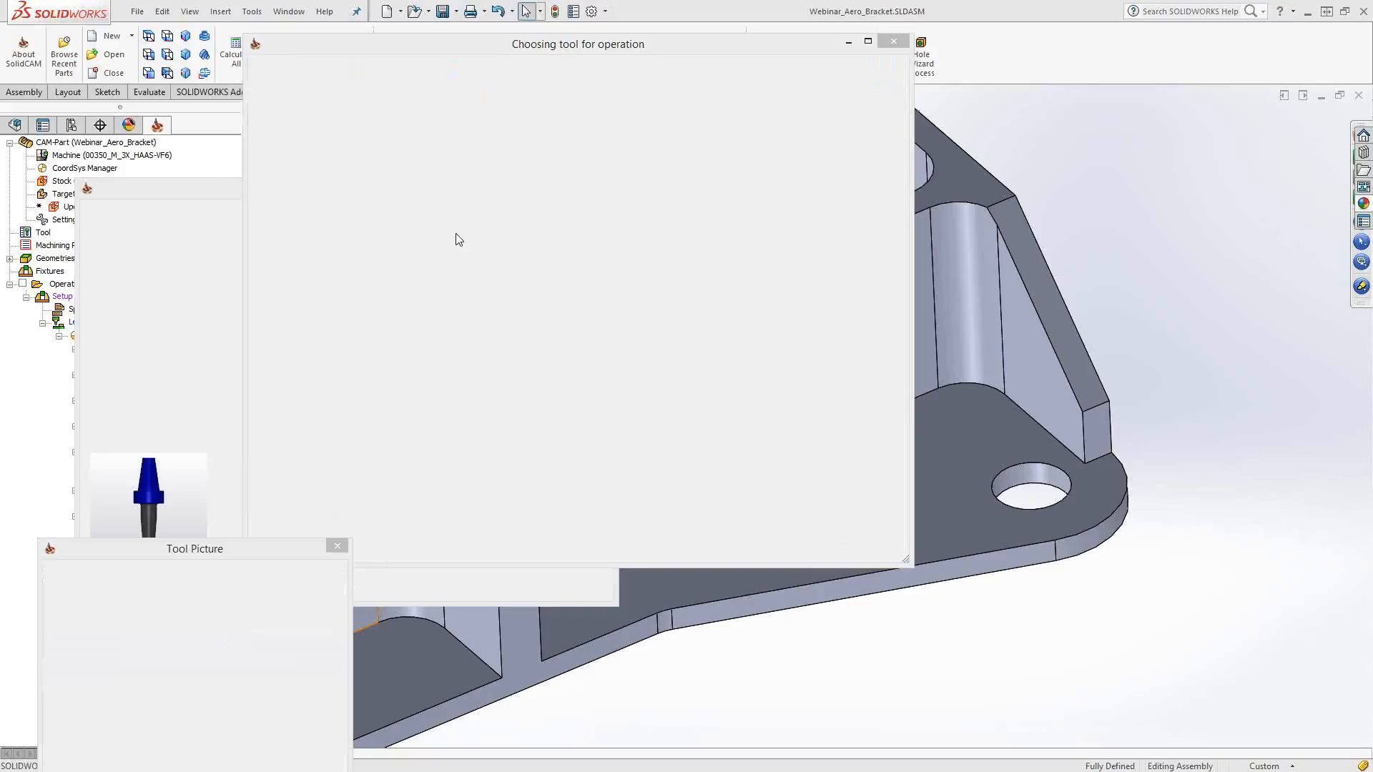
# Pick the ledge floor face as the pocket's upper level and set the upper level delta to 0.3
pyautogui.click(134, 276)
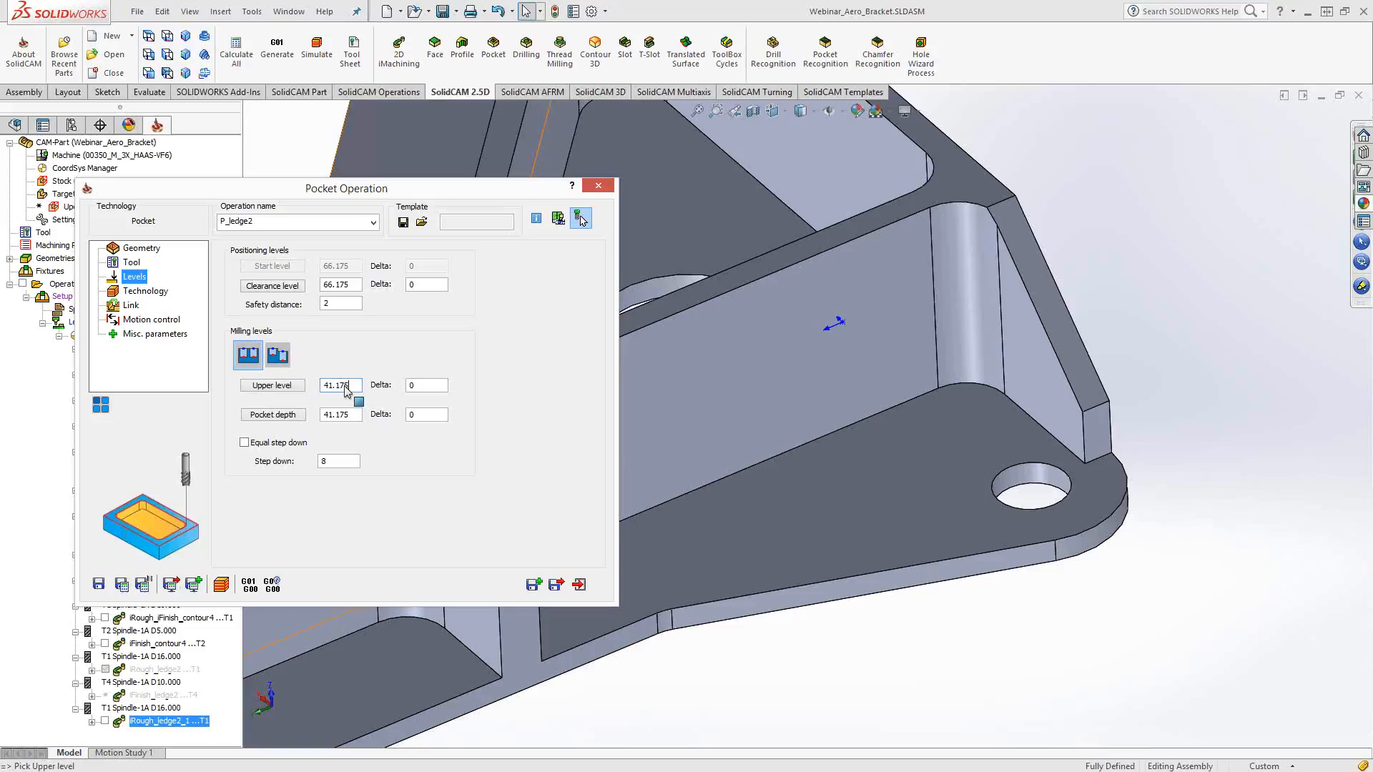
pyautogui.click(911, 452)
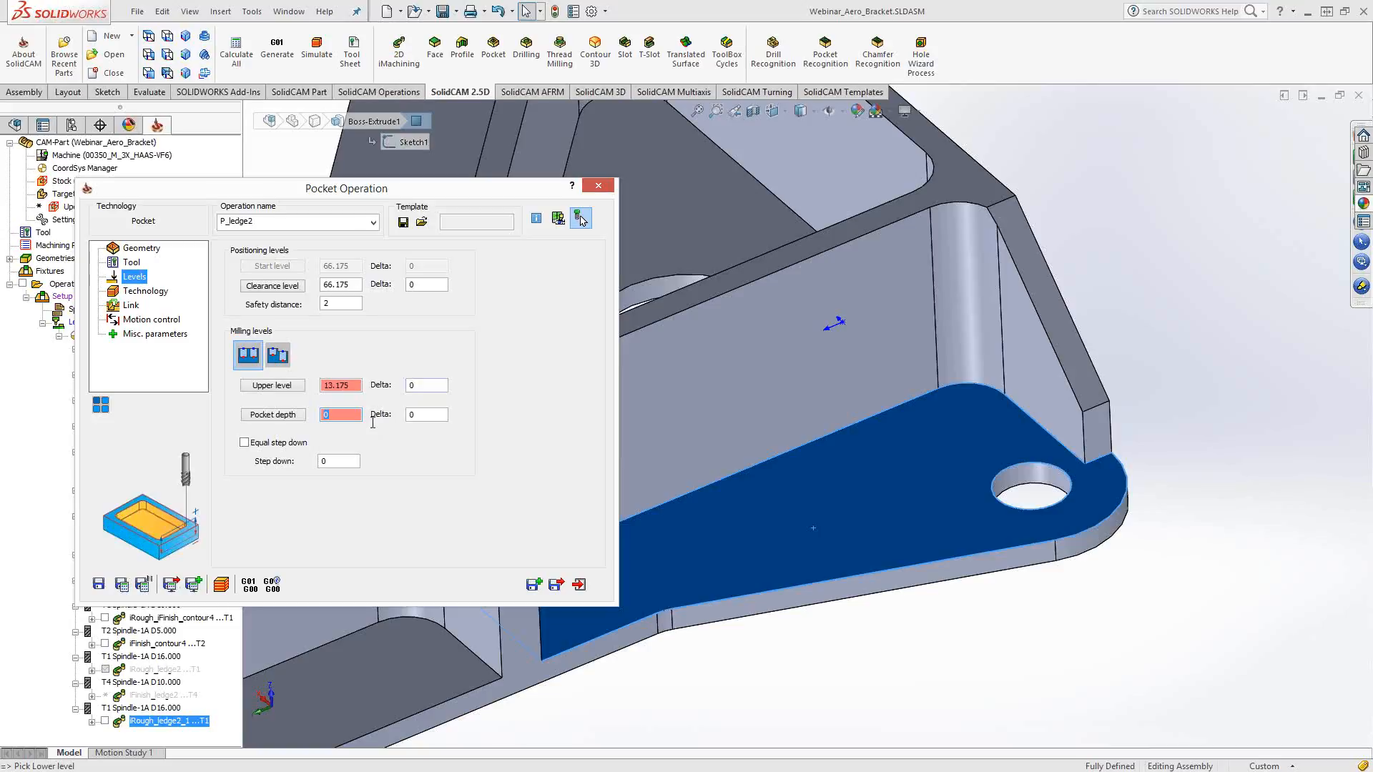
pyautogui.doubleClick(412, 385)
pyautogui.write('0.8')
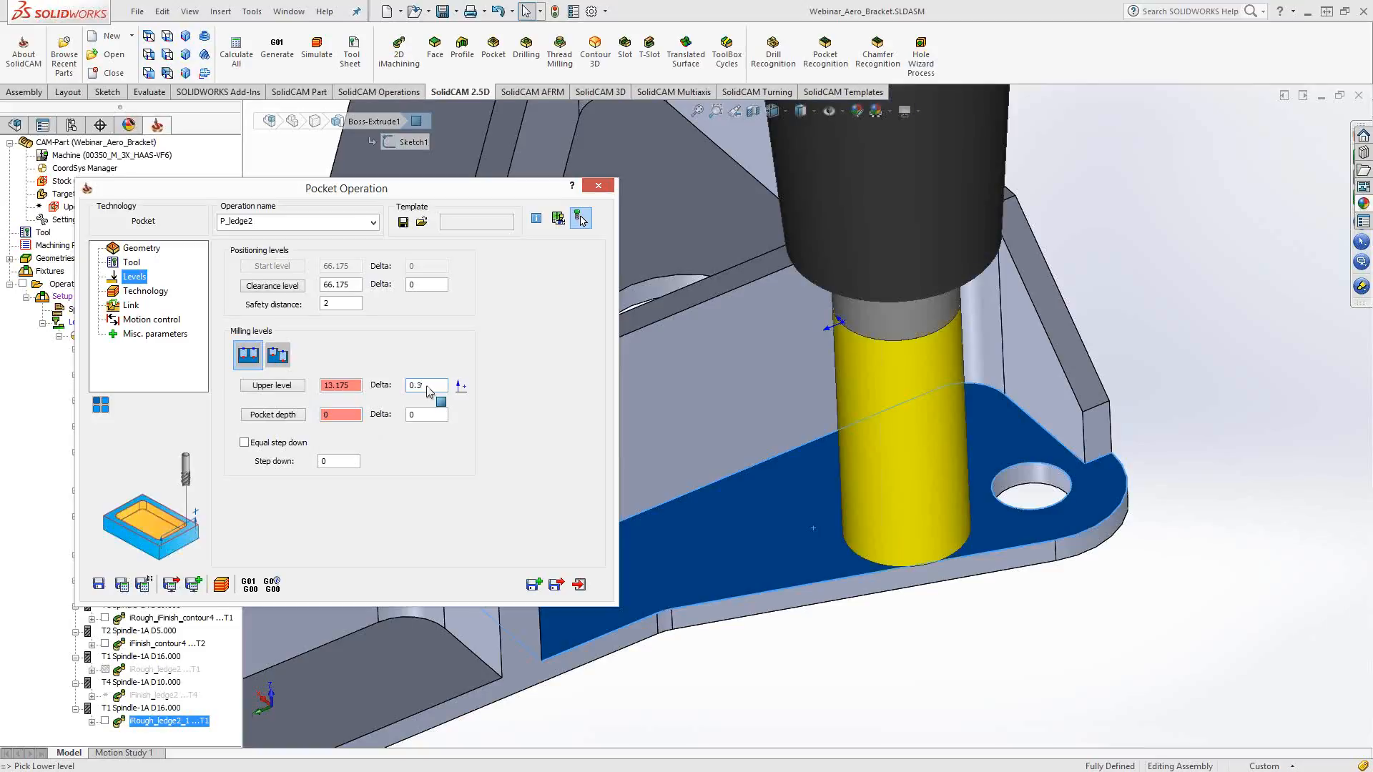
# Set the pocket operation's wall offset to 0.3
pyautogui.click(143, 294)
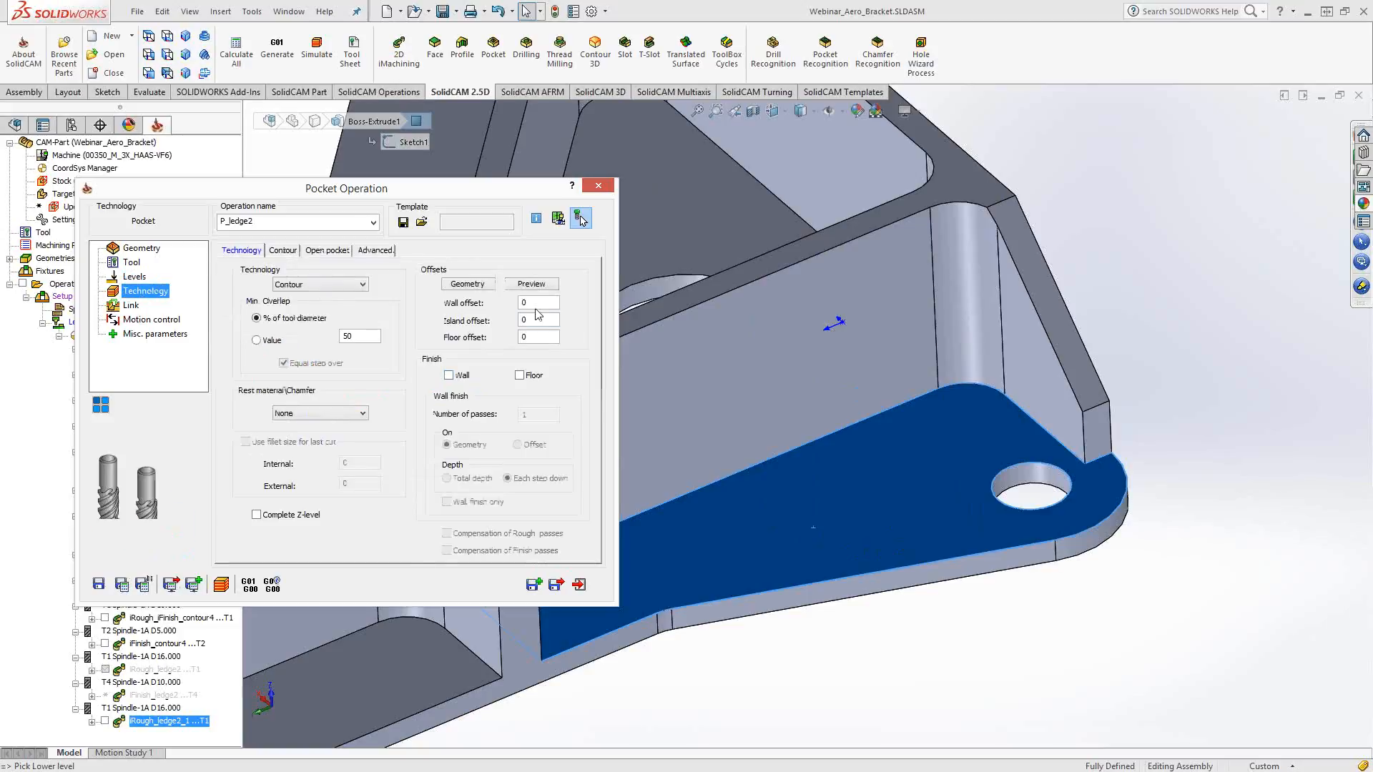
pyautogui.click(537, 304)
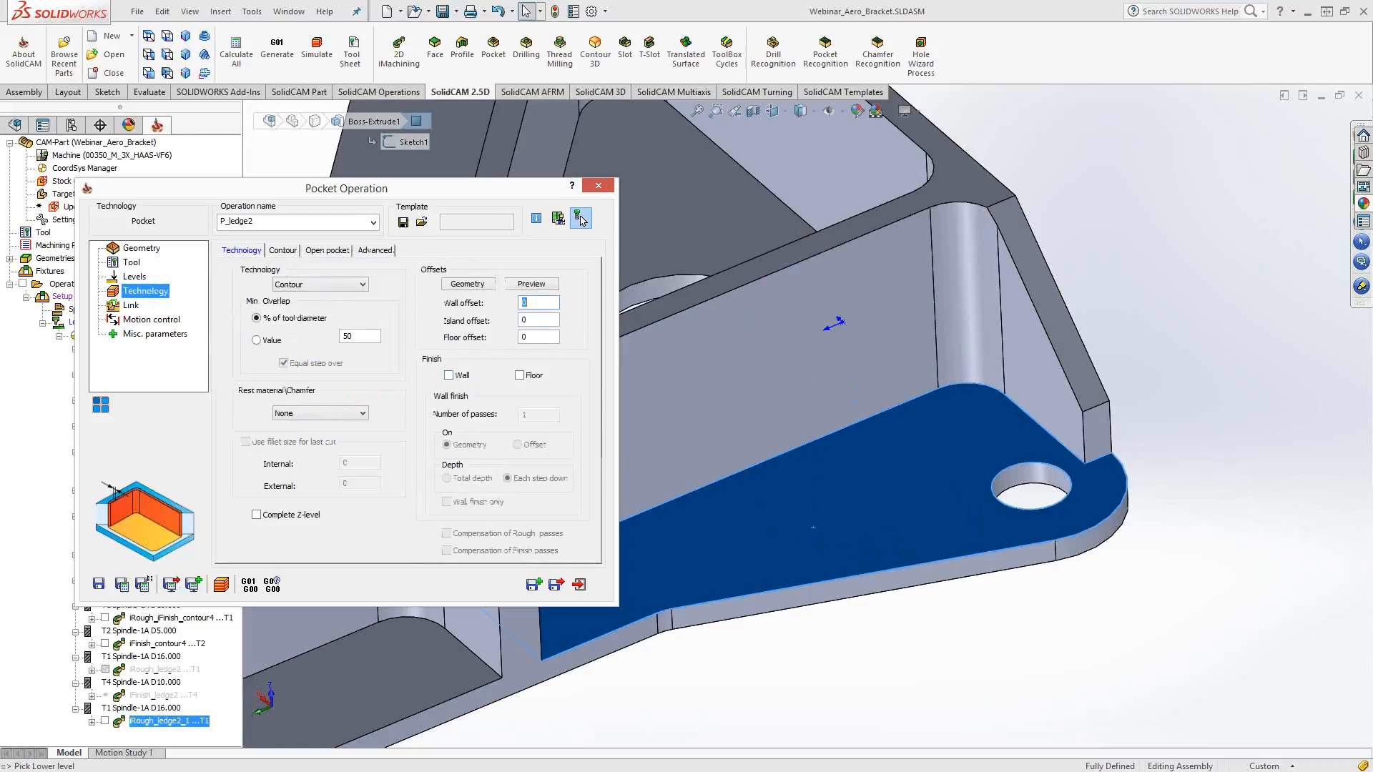
pyautogui.write('0')
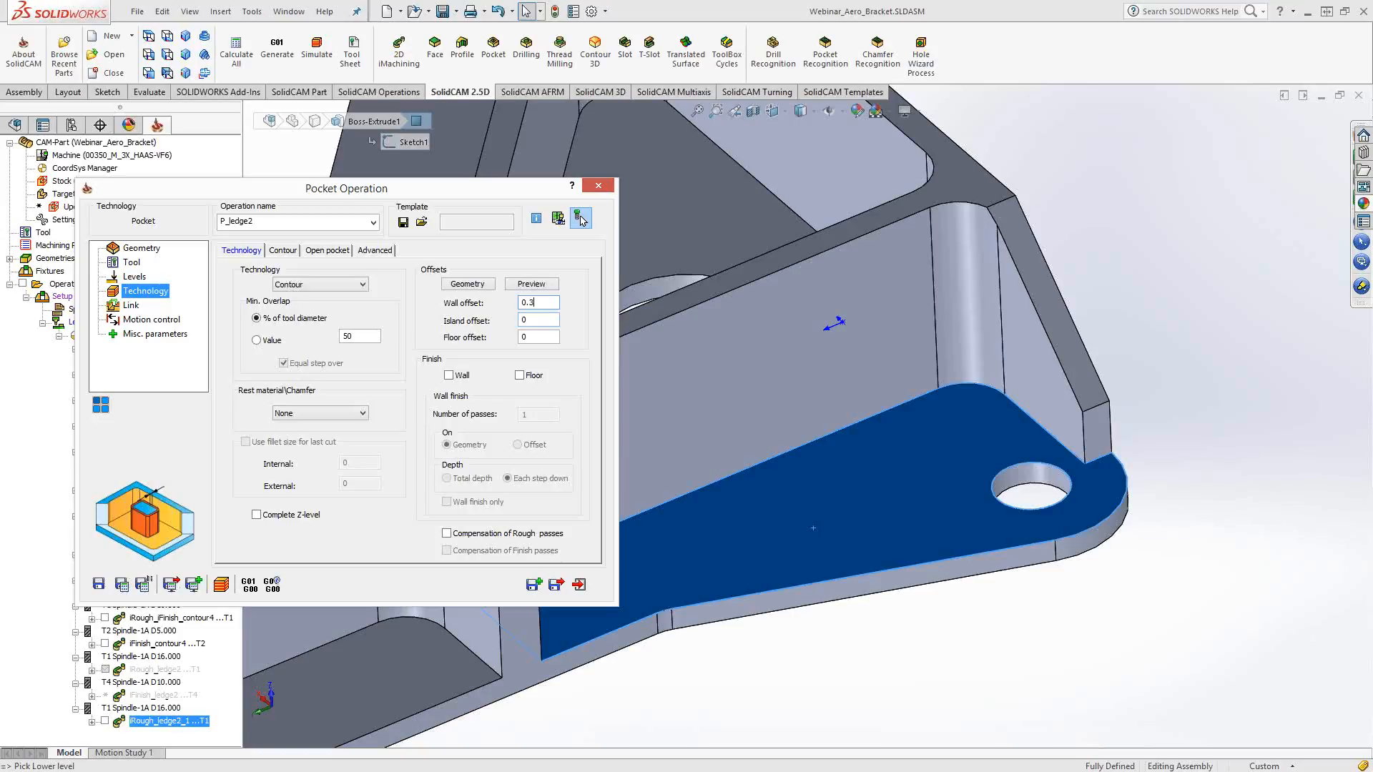
# Set the pocket operation's wall offset to 0.35, enable Approach from outside, and calculate the toolpath
pyautogui.press('BackSpace')
pyautogui.write('.35')
pyautogui.click(133, 586)
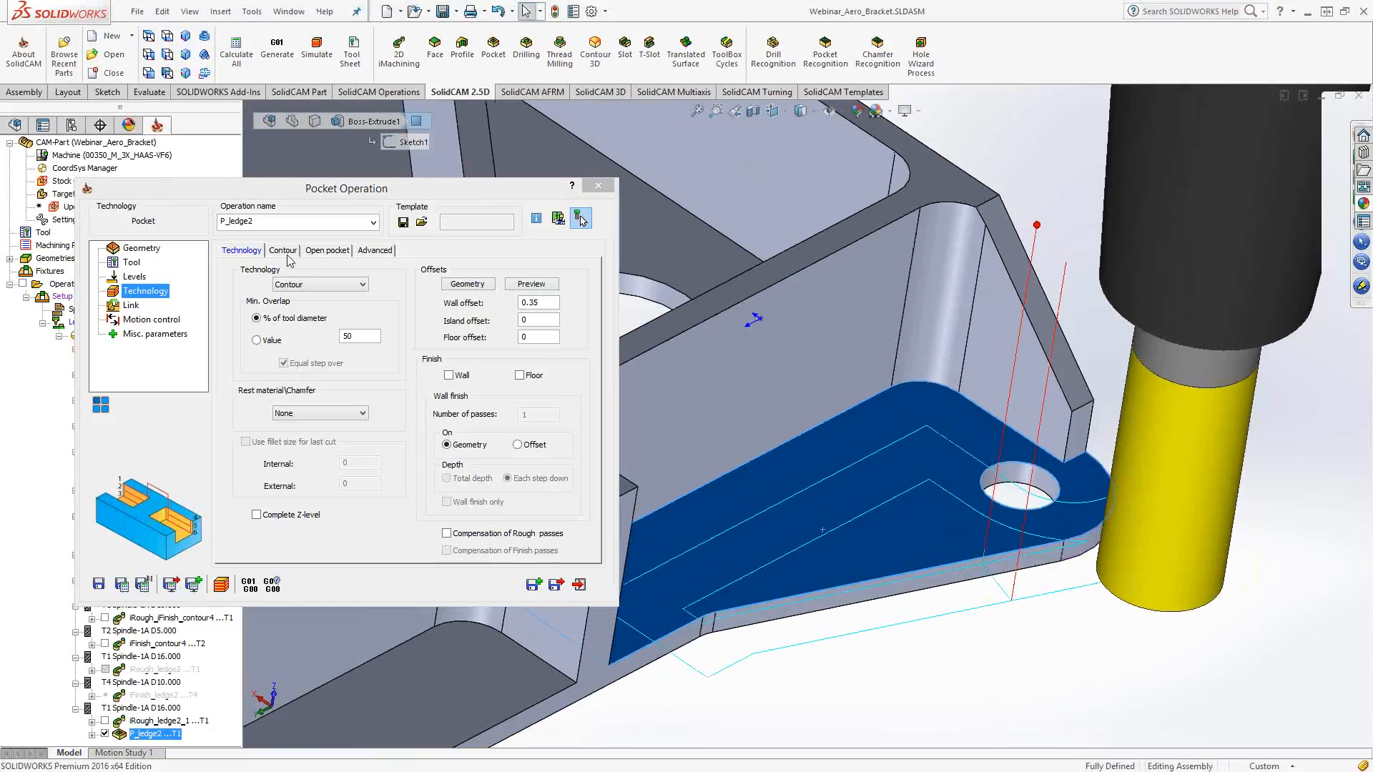
pyautogui.click(323, 250)
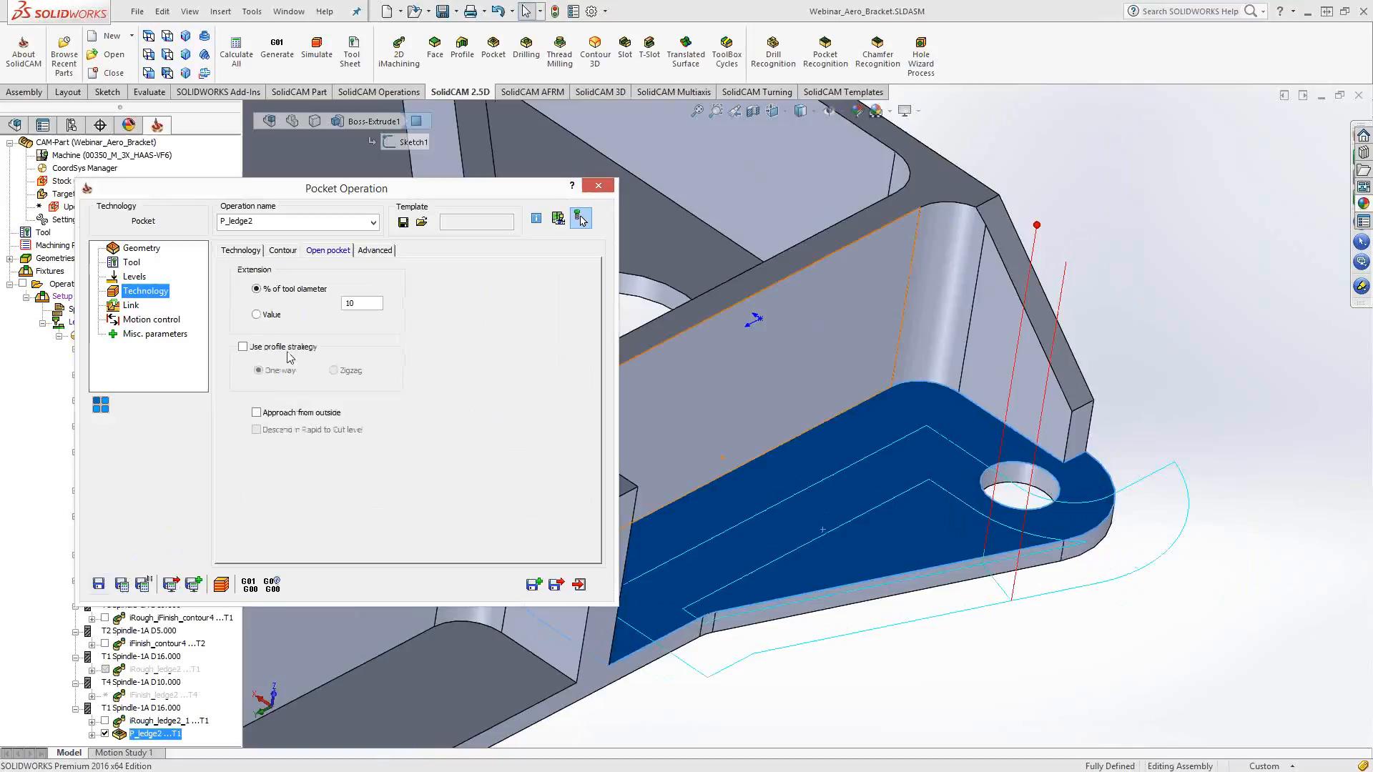
pyautogui.click(295, 414)
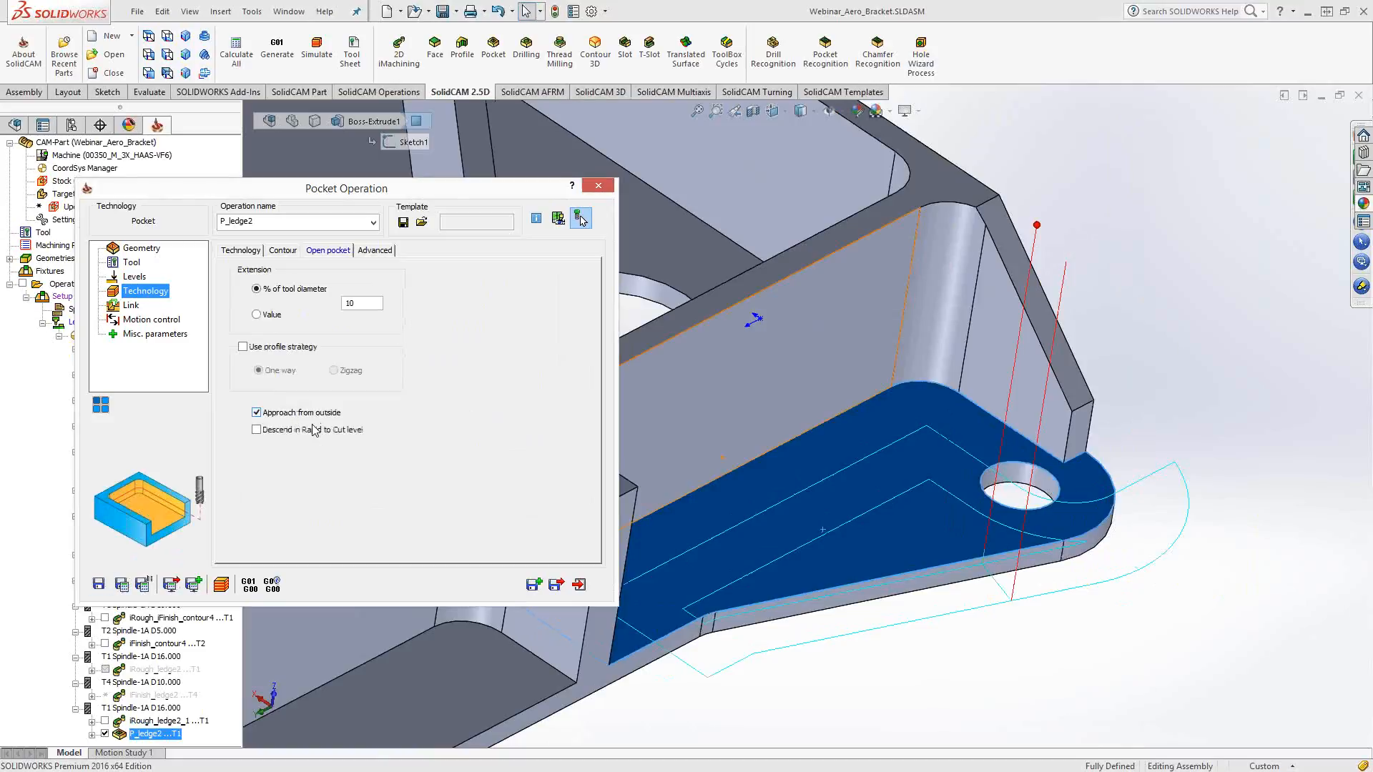
pyautogui.click(123, 586)
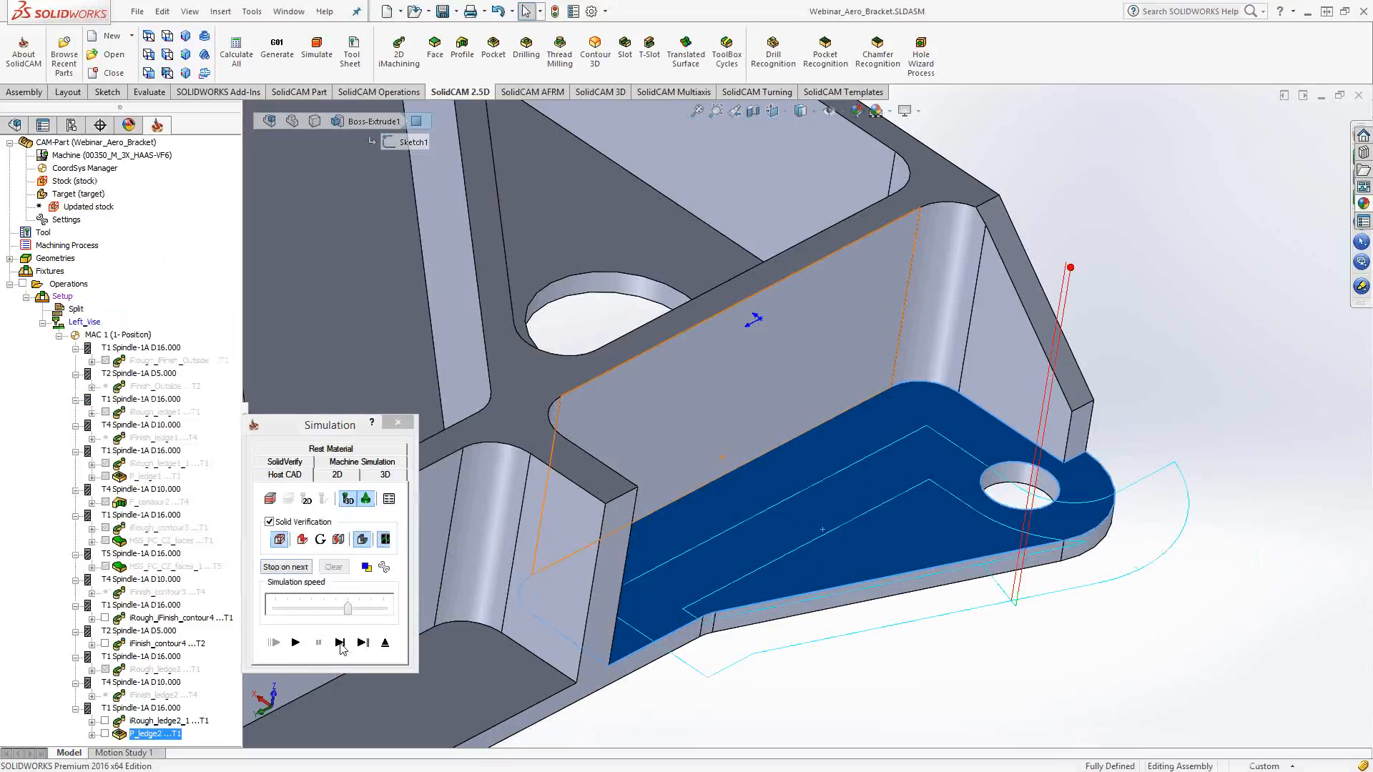
# Simulate the roughing and pocket operations on ledge2 with solid verification, examine the tool's contact with the ledge walls, and close the simulation
pyautogui.click(339, 642)
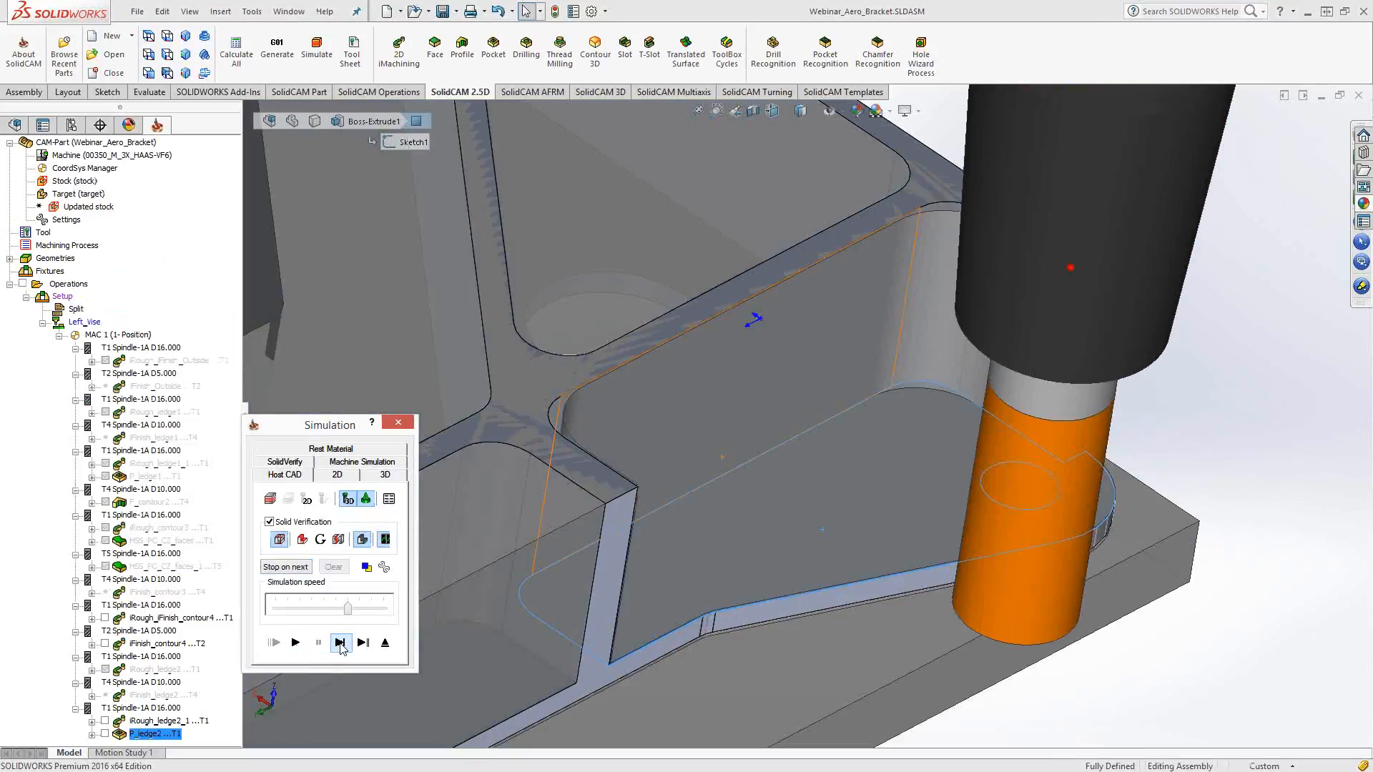
pyautogui.click(341, 643)
pyautogui.click(341, 644)
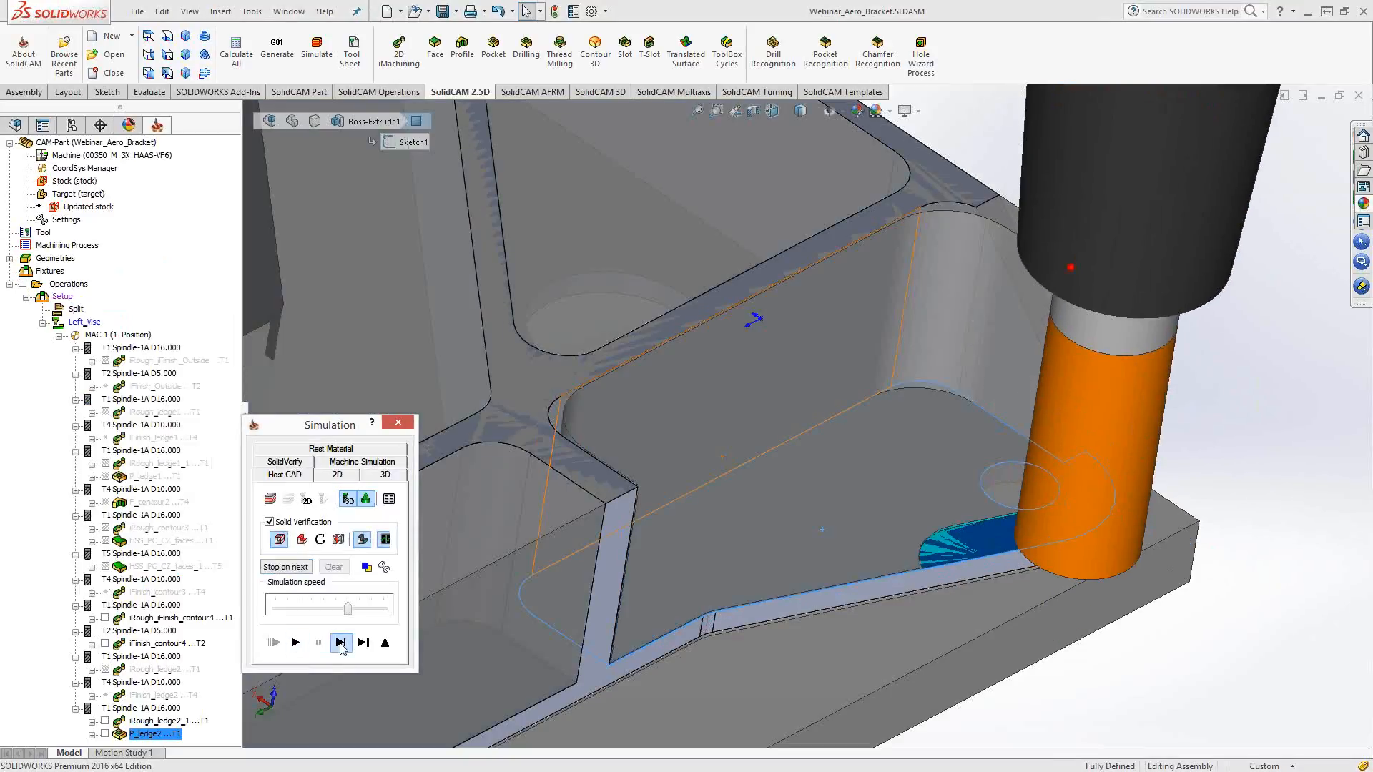
pyautogui.click(341, 642)
pyautogui.click(340, 643)
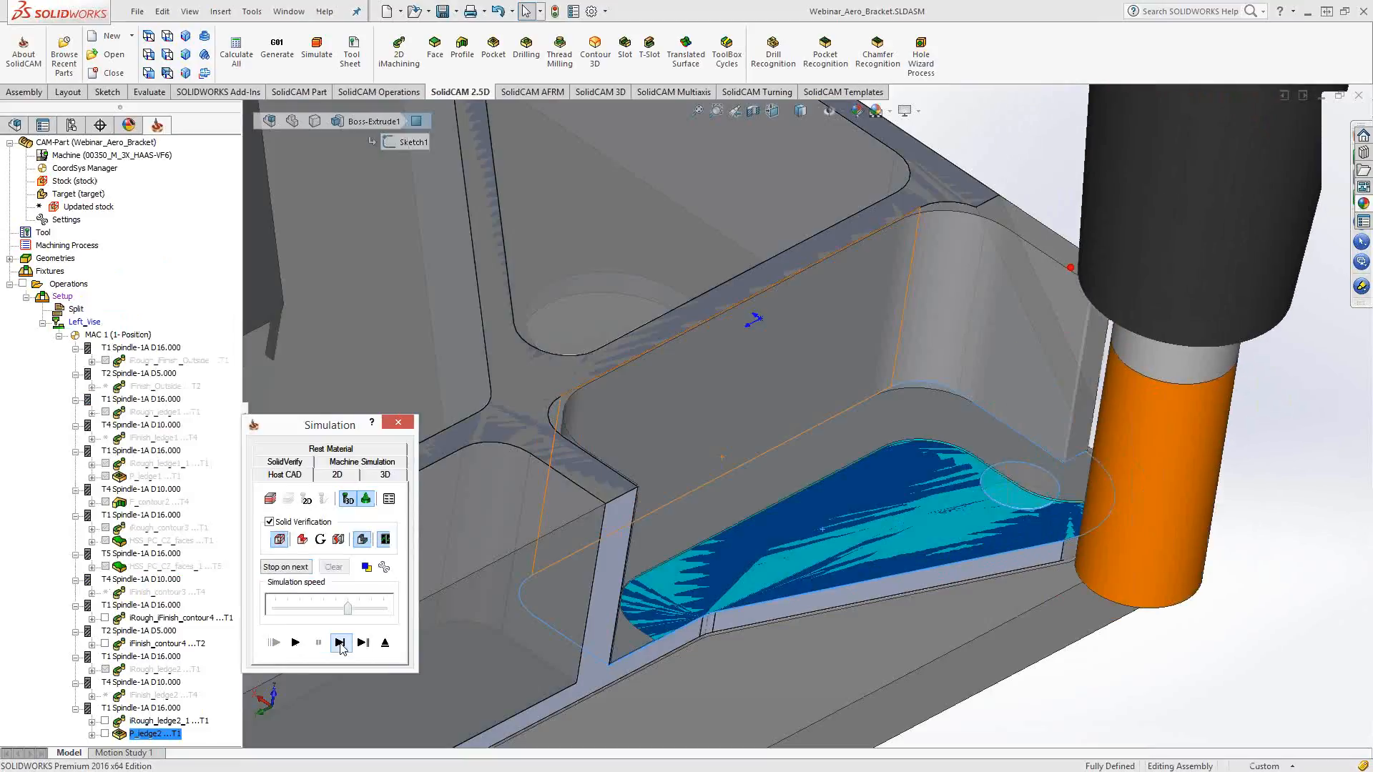
pyautogui.click(340, 644)
pyautogui.click(341, 643)
pyautogui.click(340, 643)
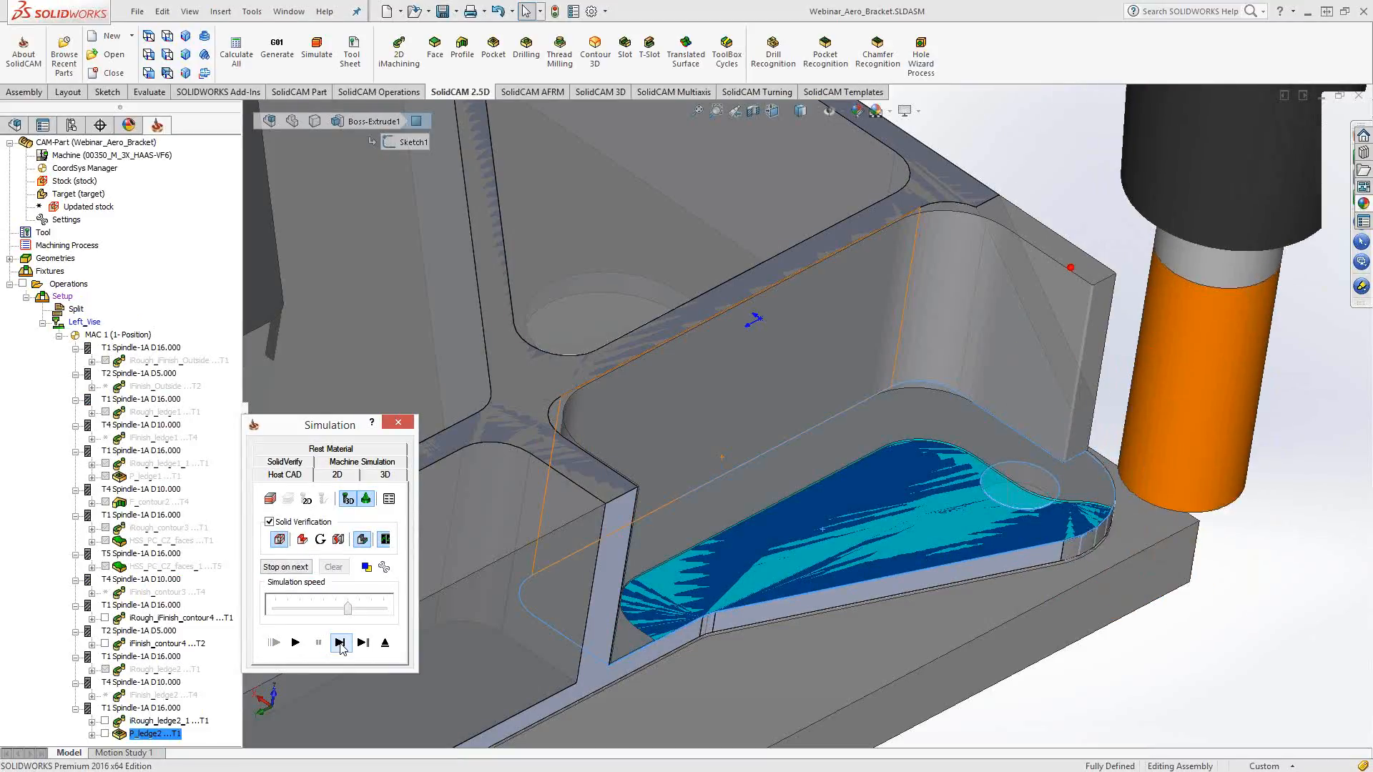
pyautogui.click(341, 643)
pyautogui.click(340, 644)
pyautogui.click(341, 644)
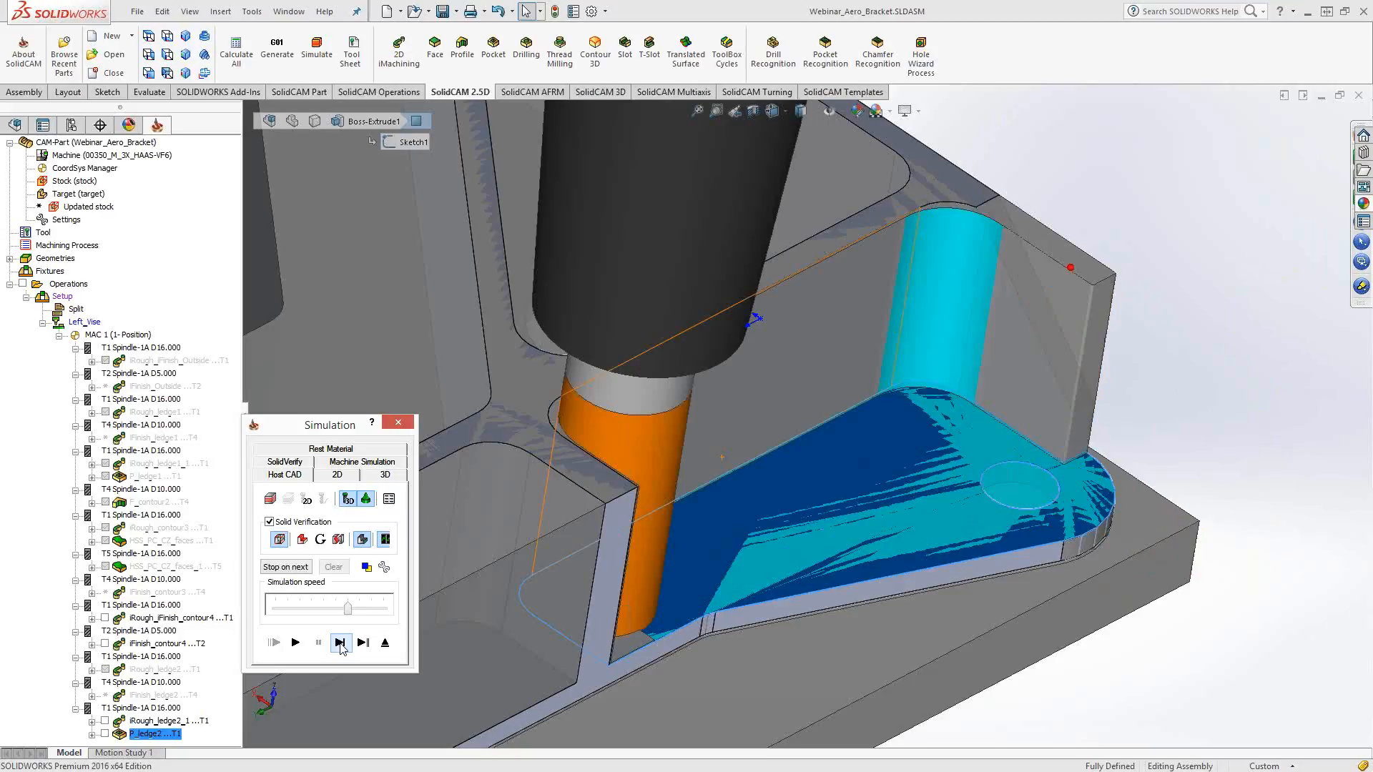
pyautogui.click(340, 643)
pyautogui.click(340, 643)
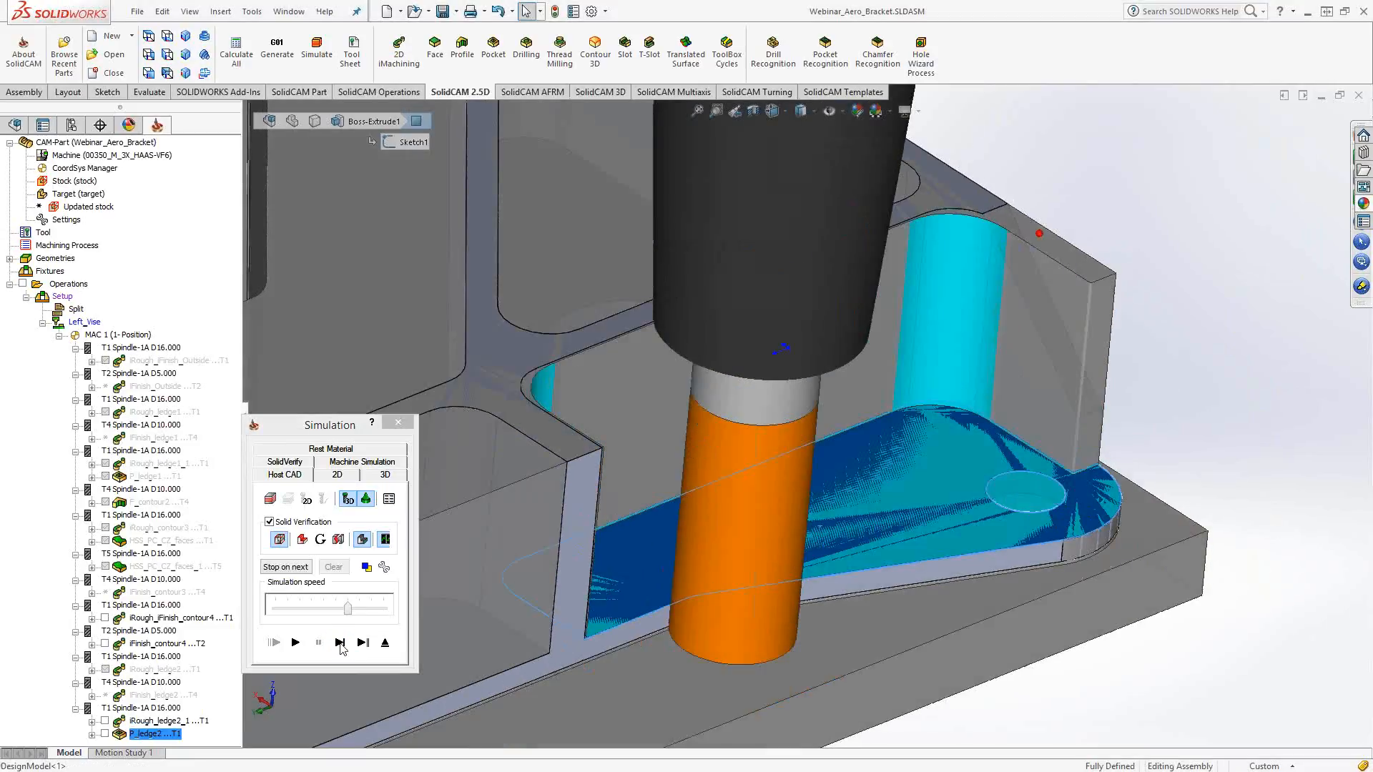
pyautogui.moveTo(1087, 265); pyautogui.dragTo(1035, 255, button='middle')
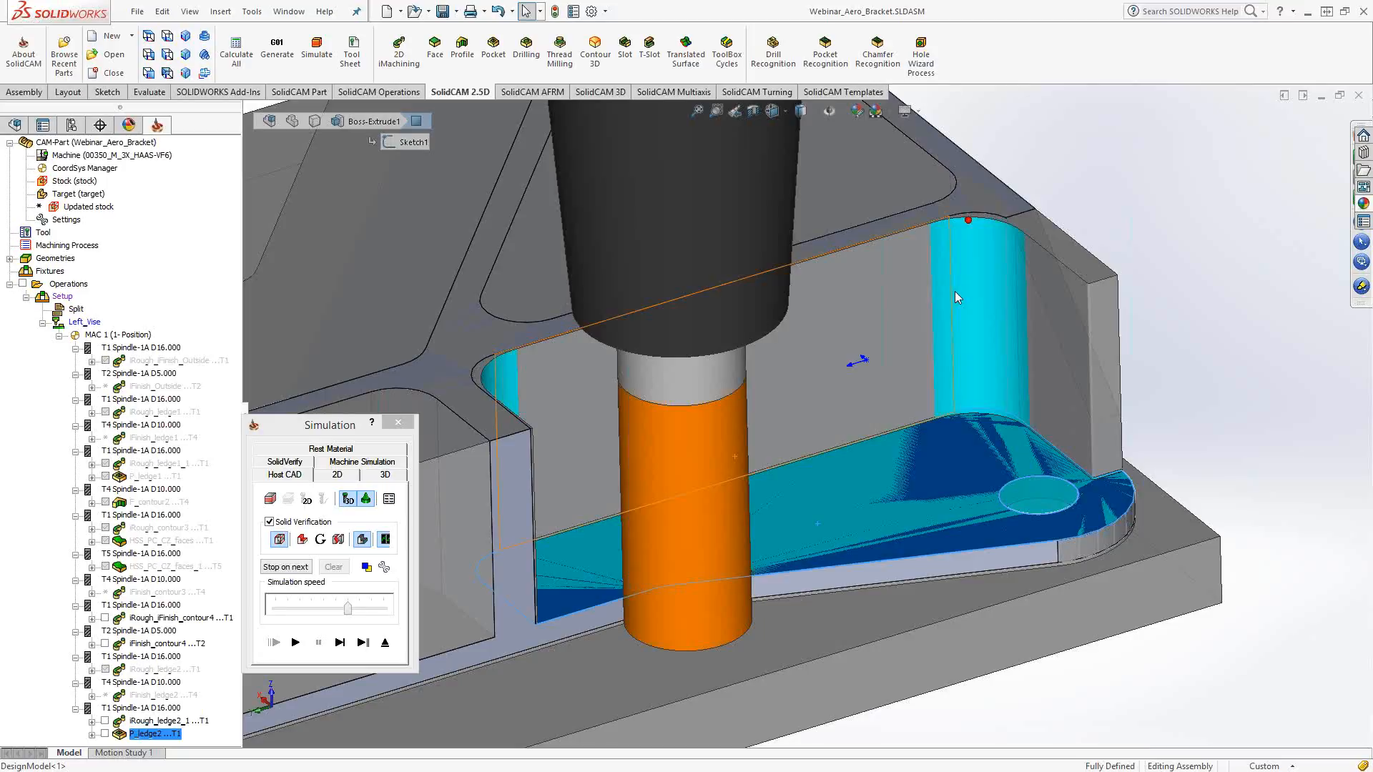
pyautogui.click(399, 428)
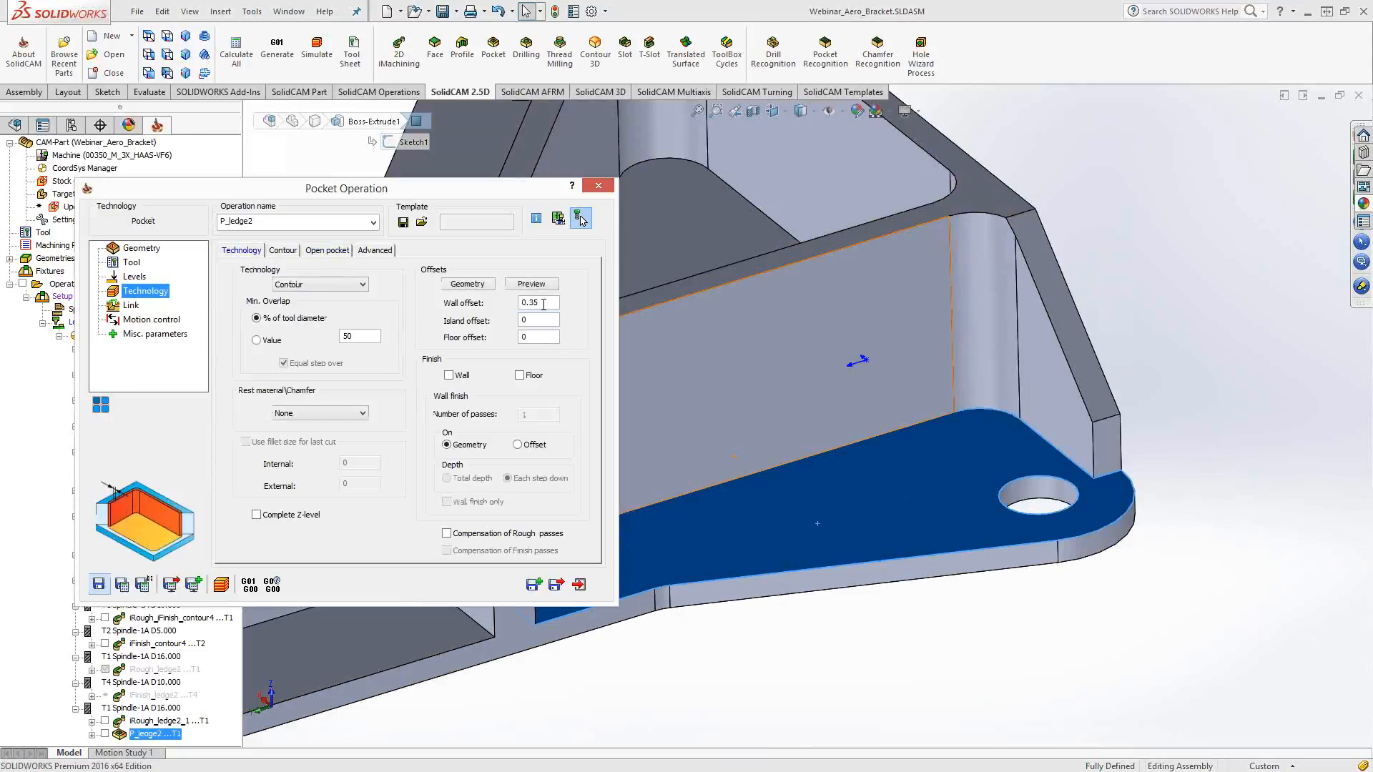
# Set the pocket's wall offset to 0.75 and recalculate the operation
pyautogui.click(543, 304)
pyautogui.write('0.75')
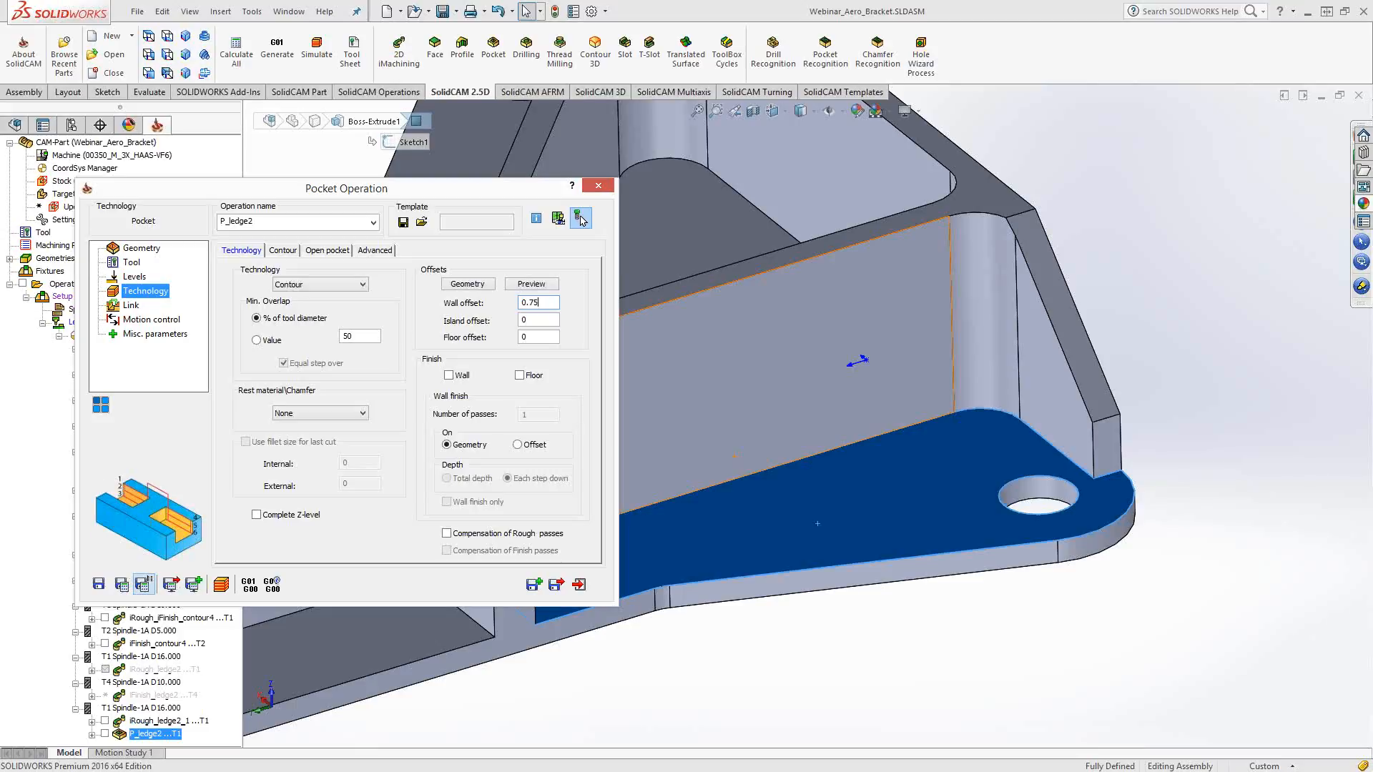
pyautogui.click(121, 584)
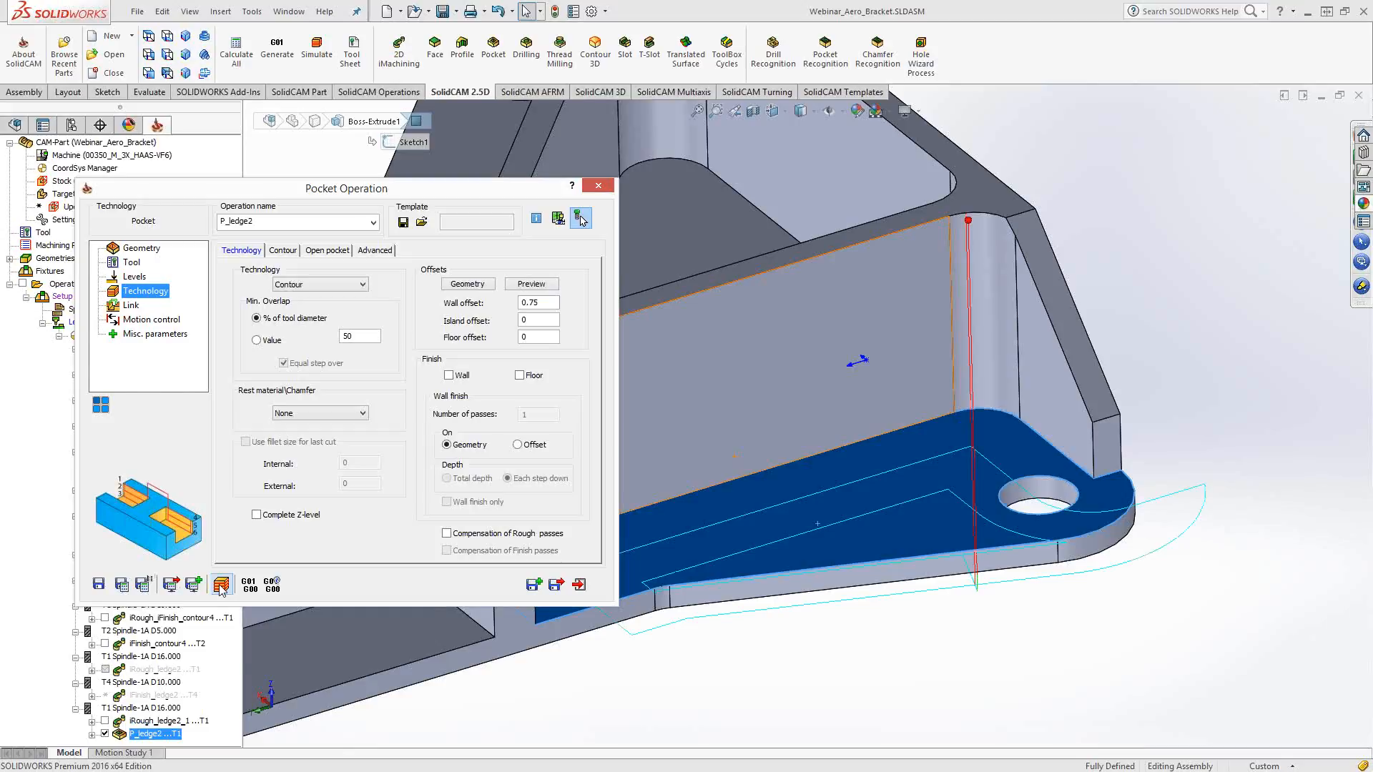
# Simulate the recalculated pocket pass and check the ledge's corner walls for tool contact
pyautogui.click(580, 220)
pyautogui.click(341, 643)
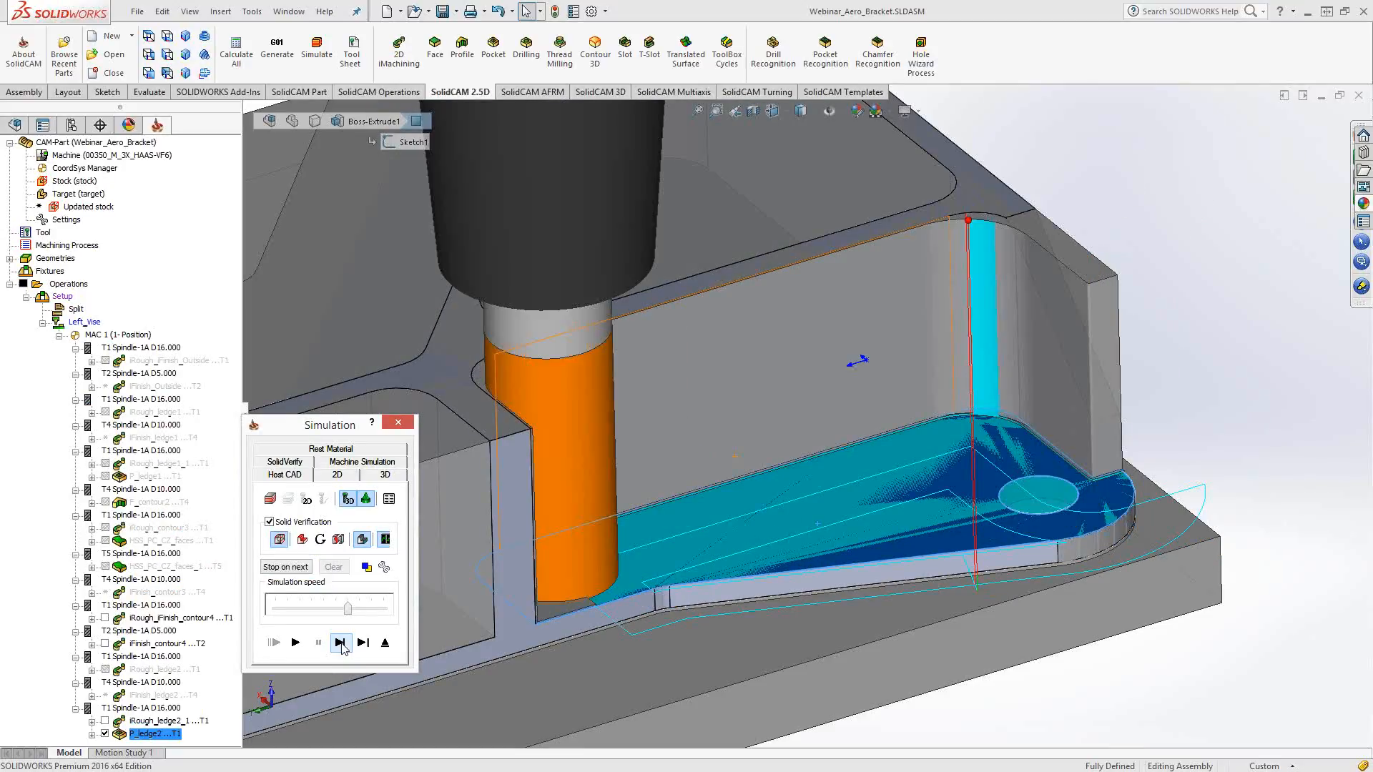
pyautogui.moveTo(892, 499); pyautogui.dragTo(620, 628, button='middle')
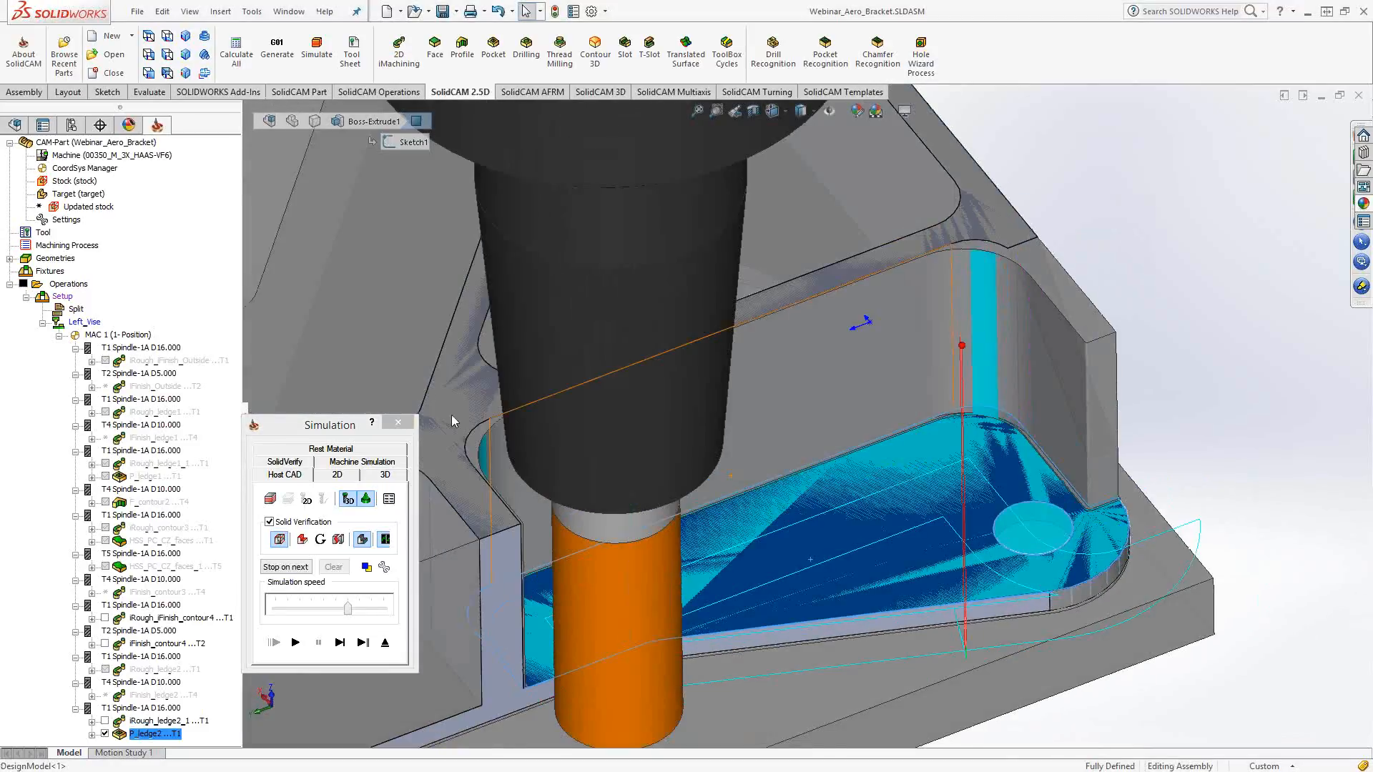
pyautogui.press('Escape')
# Set the pocket's wall offset to 1.0 and recalculate the operation
pyautogui.doubleClick(522, 302)
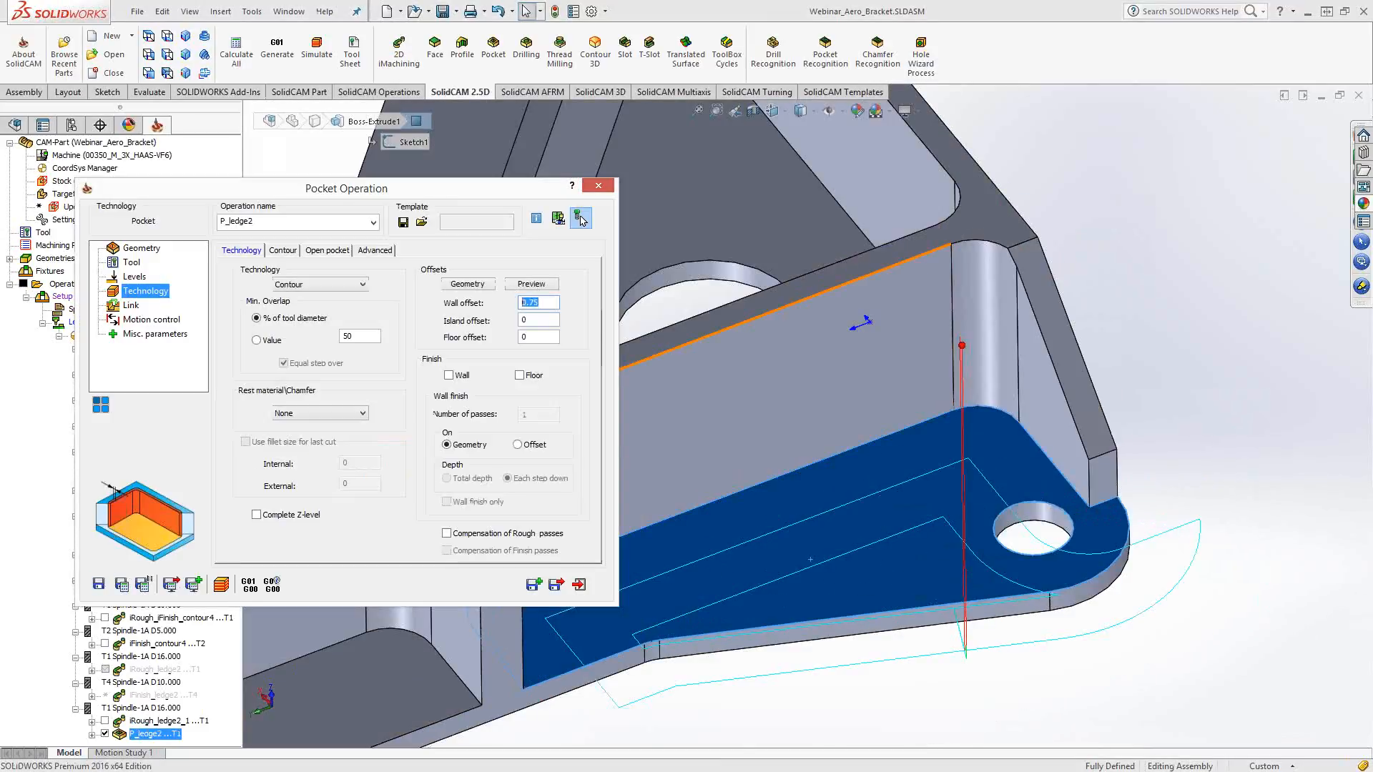
pyautogui.write('1.0')
pyautogui.click(122, 584)
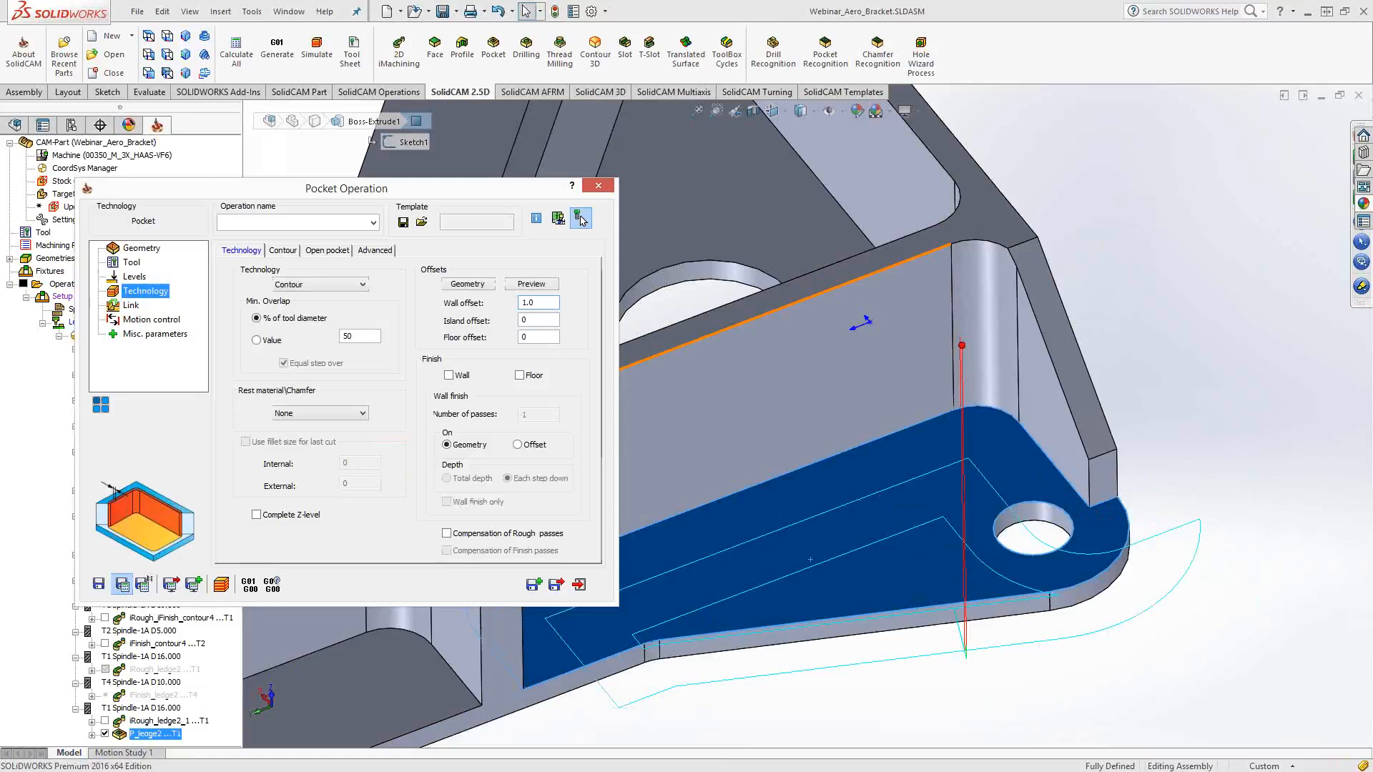
# Simulate the ledge roughing and pocket floor pass, examine the material left along the wall up close, and close the pocket operation
pyautogui.click(225, 586)
pyautogui.click(337, 643)
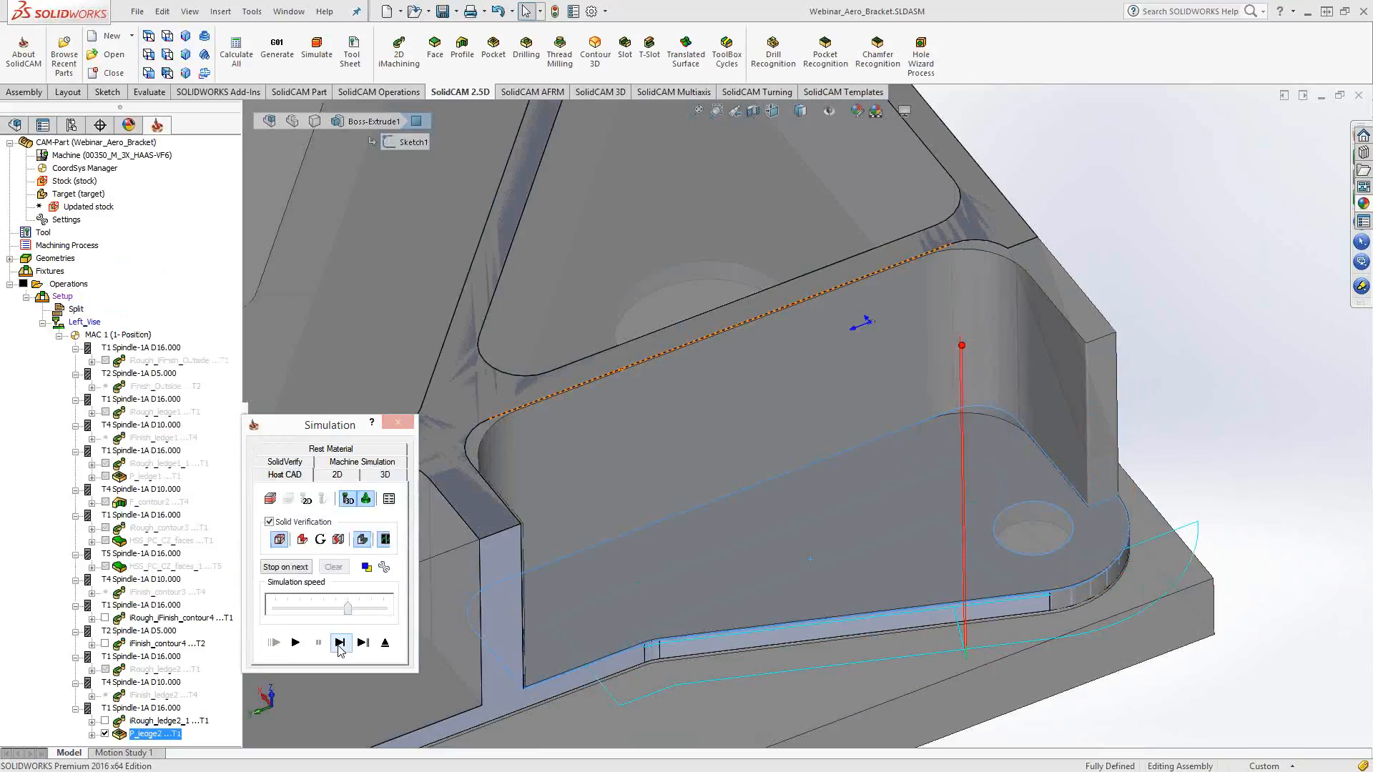
pyautogui.click(339, 643)
pyautogui.click(338, 643)
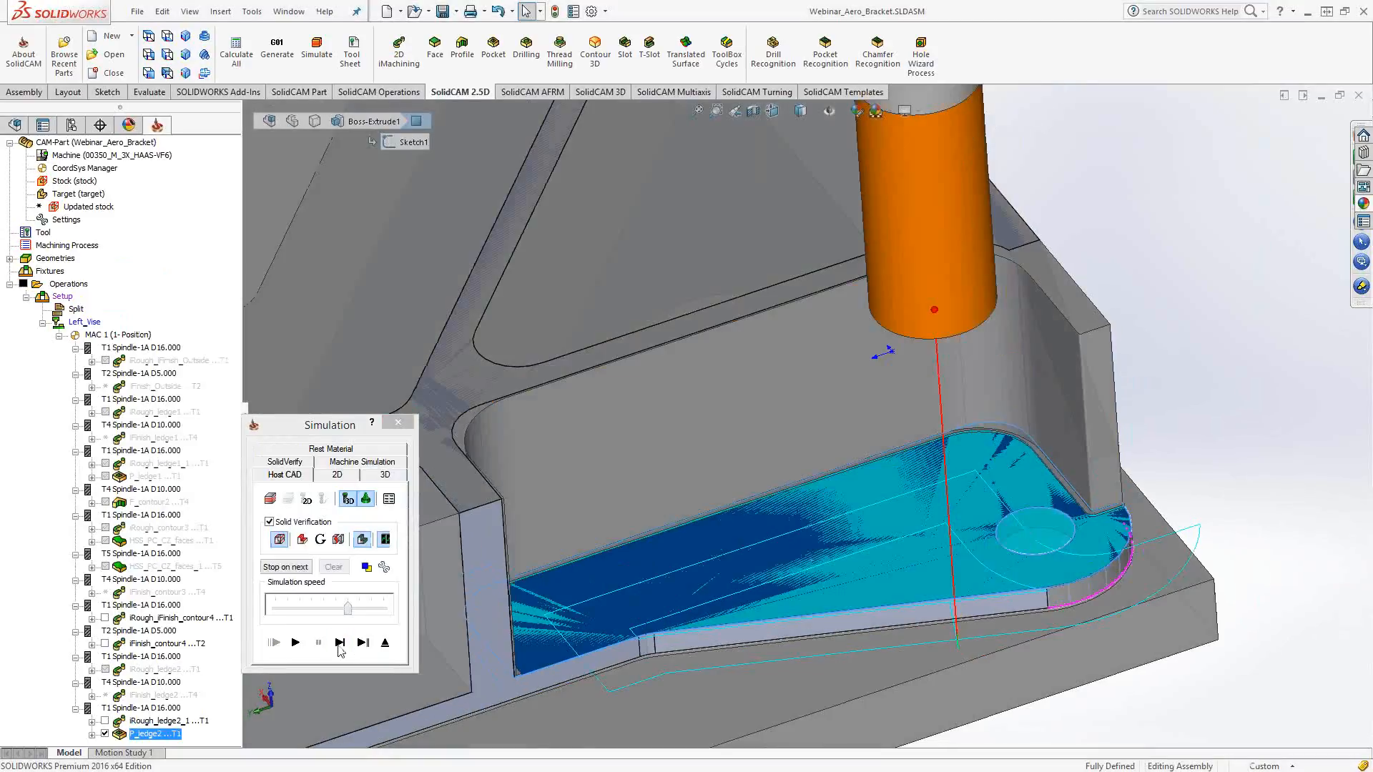
pyautogui.scroll(-3, 1001, 457)
pyautogui.scroll(-5, 1001, 458)
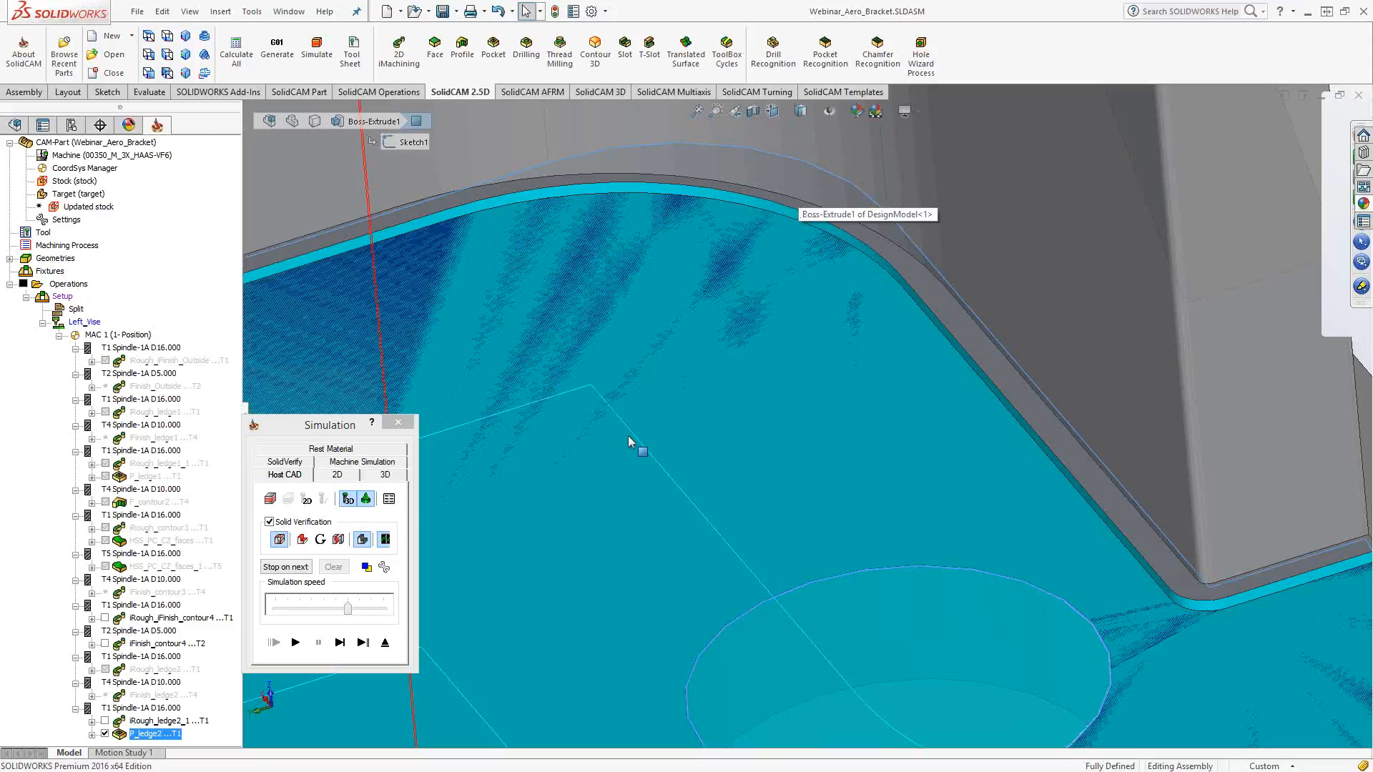
pyautogui.scroll(8, 628, 435)
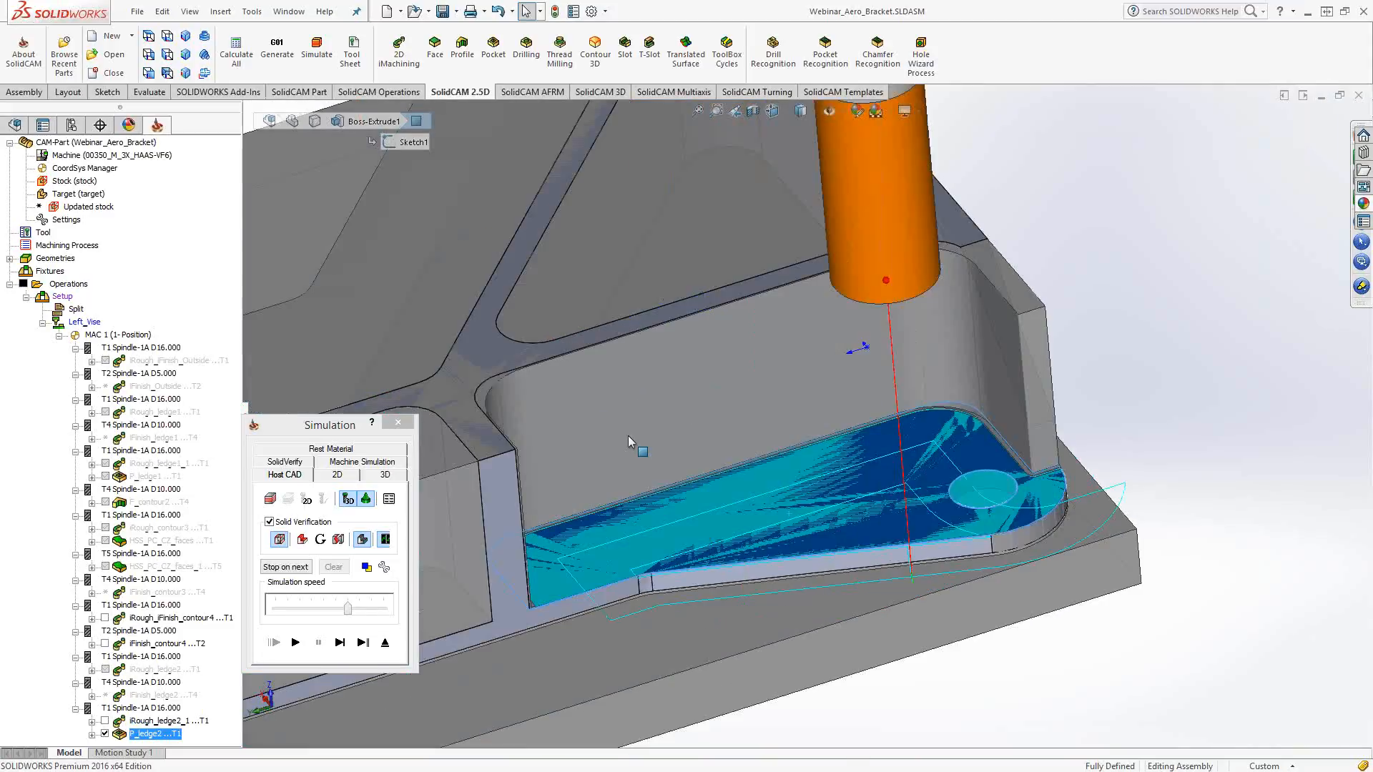
pyautogui.keyDown('ctrl'); pyautogui.moveTo(627, 435); pyautogui.dragTo(668, 446, button='middle'); pyautogui.keyUp('ctrl')
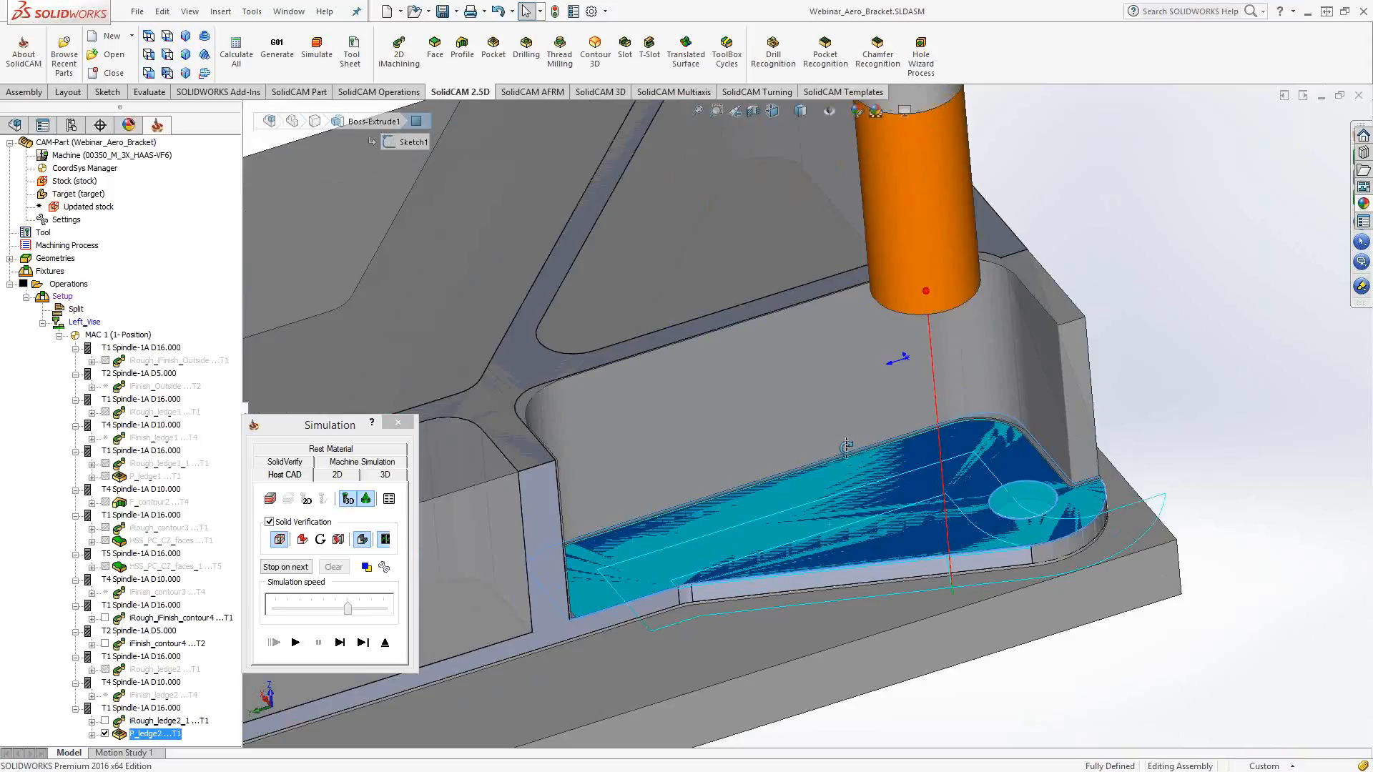
pyautogui.scroll(-2, 846, 448)
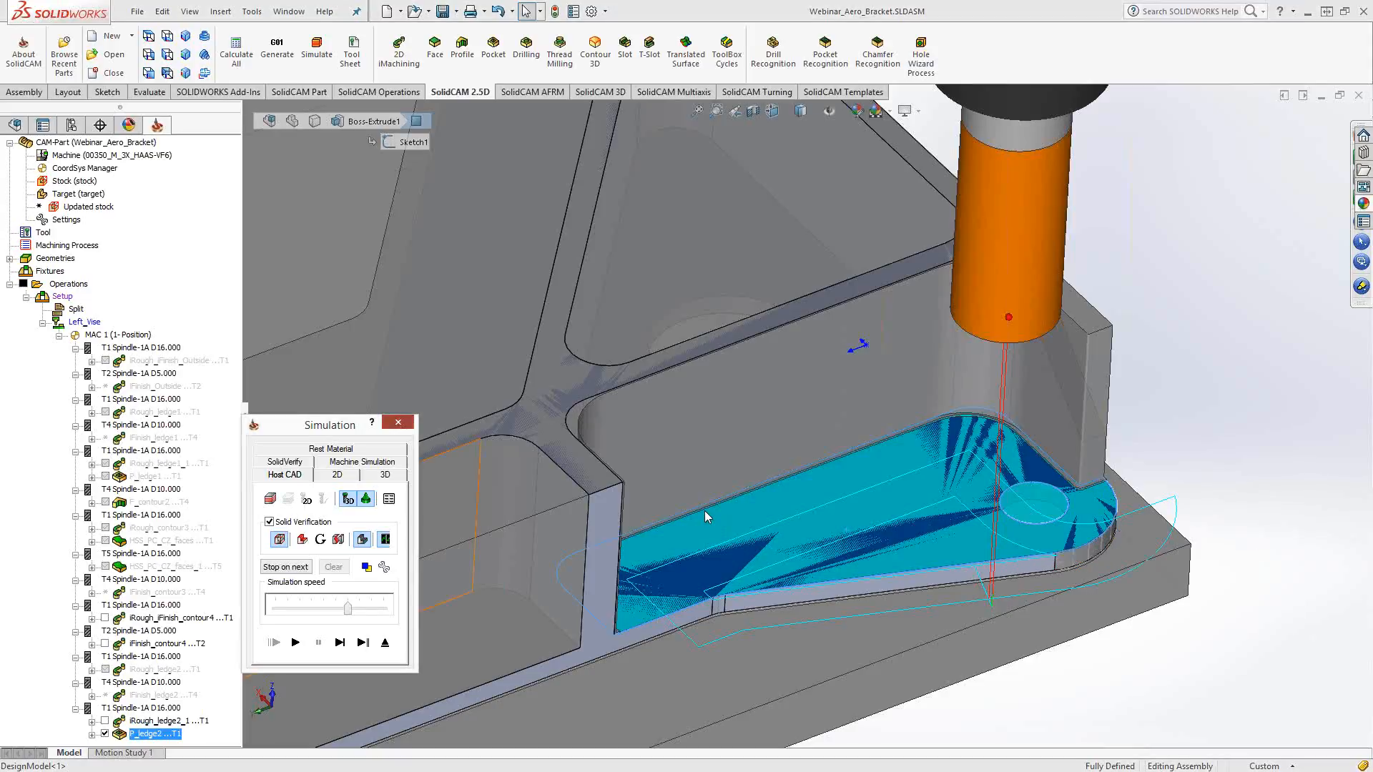
pyautogui.press('Escape')
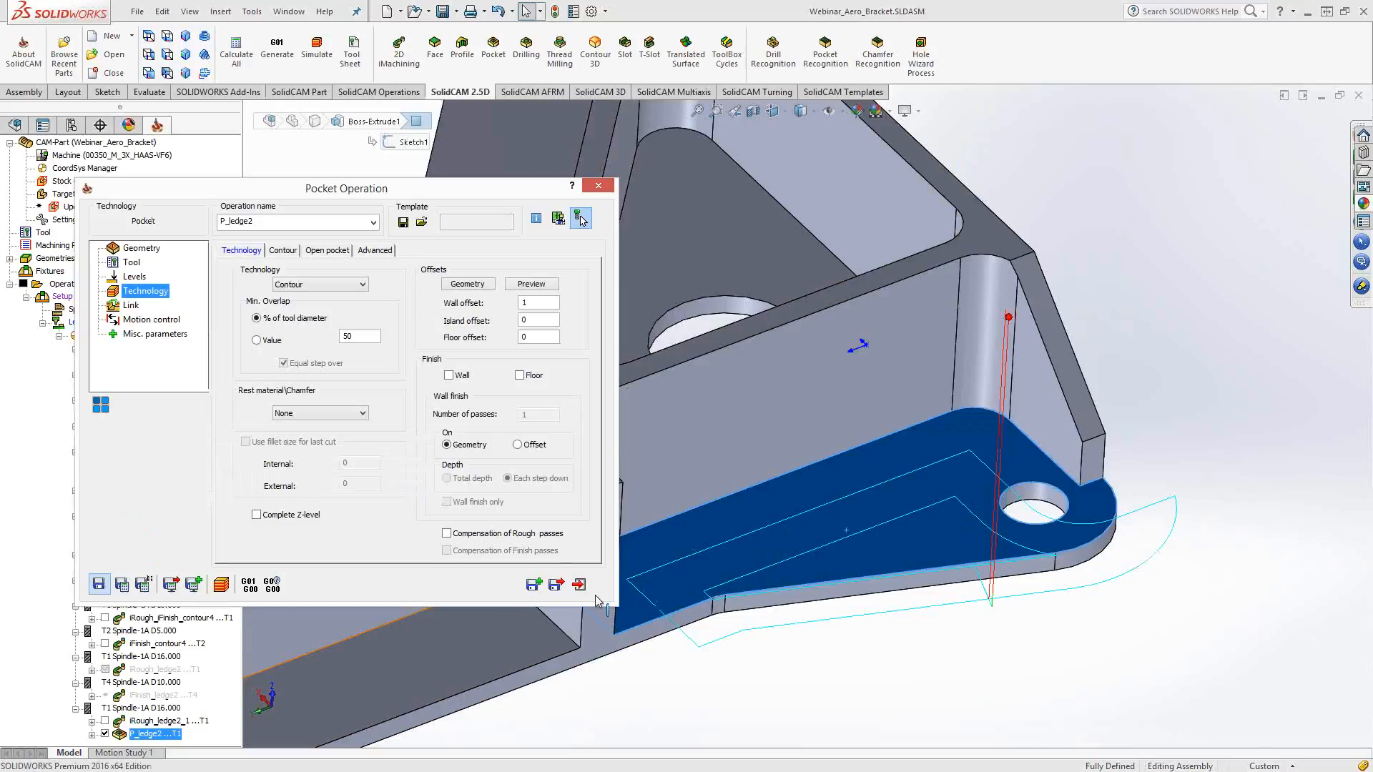
pyautogui.press('Escape')
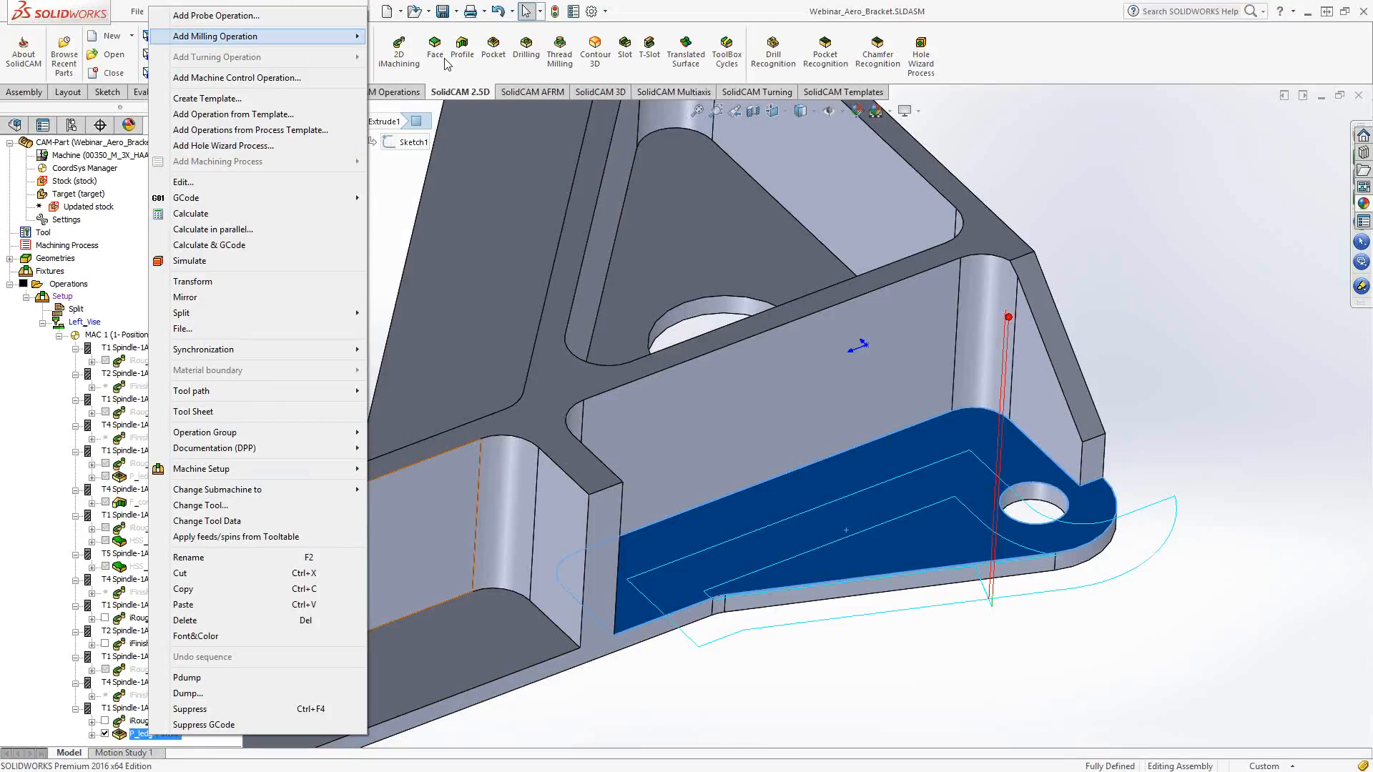
# Add a Profile milling operation after the pocket operation, using the ledge2 geometry
pyautogui.moveTo(269, 36)
pyautogui.click(444, 89)
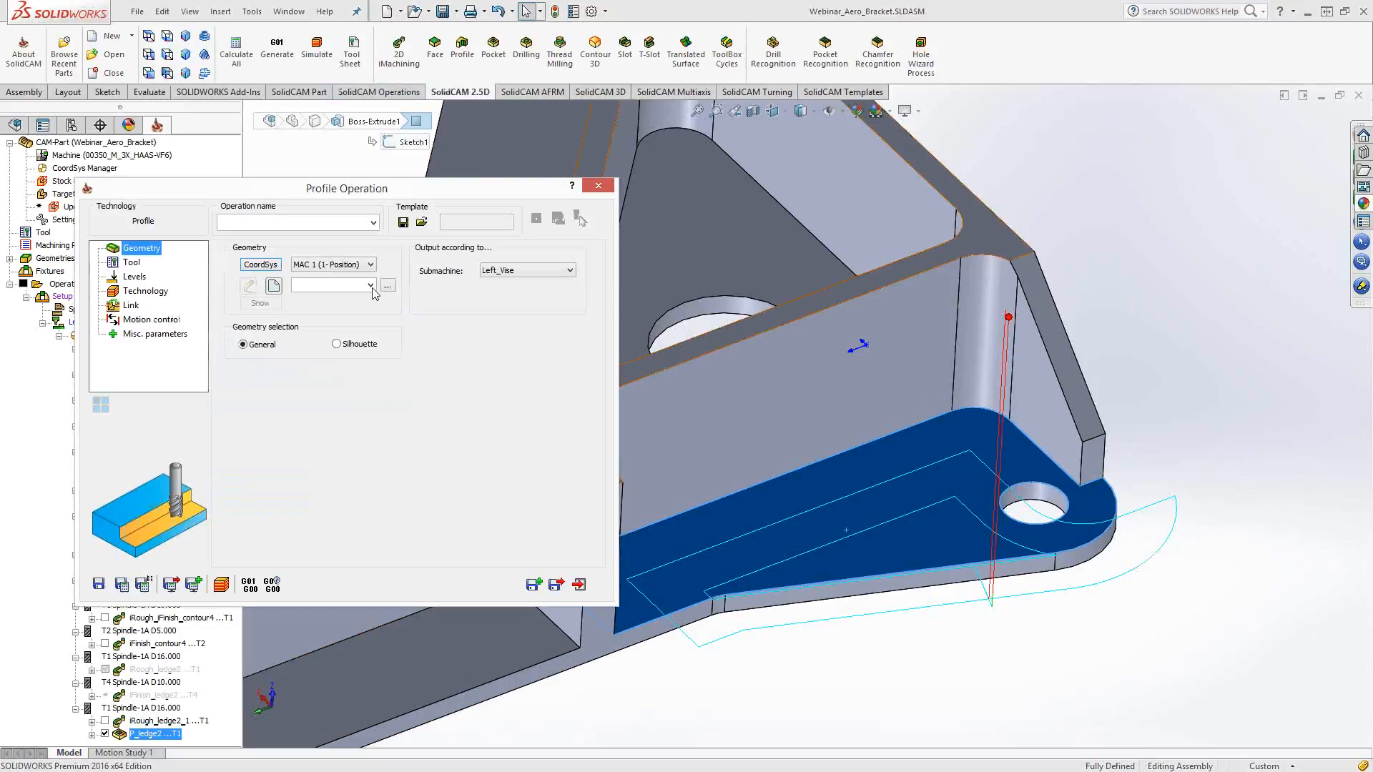
pyautogui.click(370, 285)
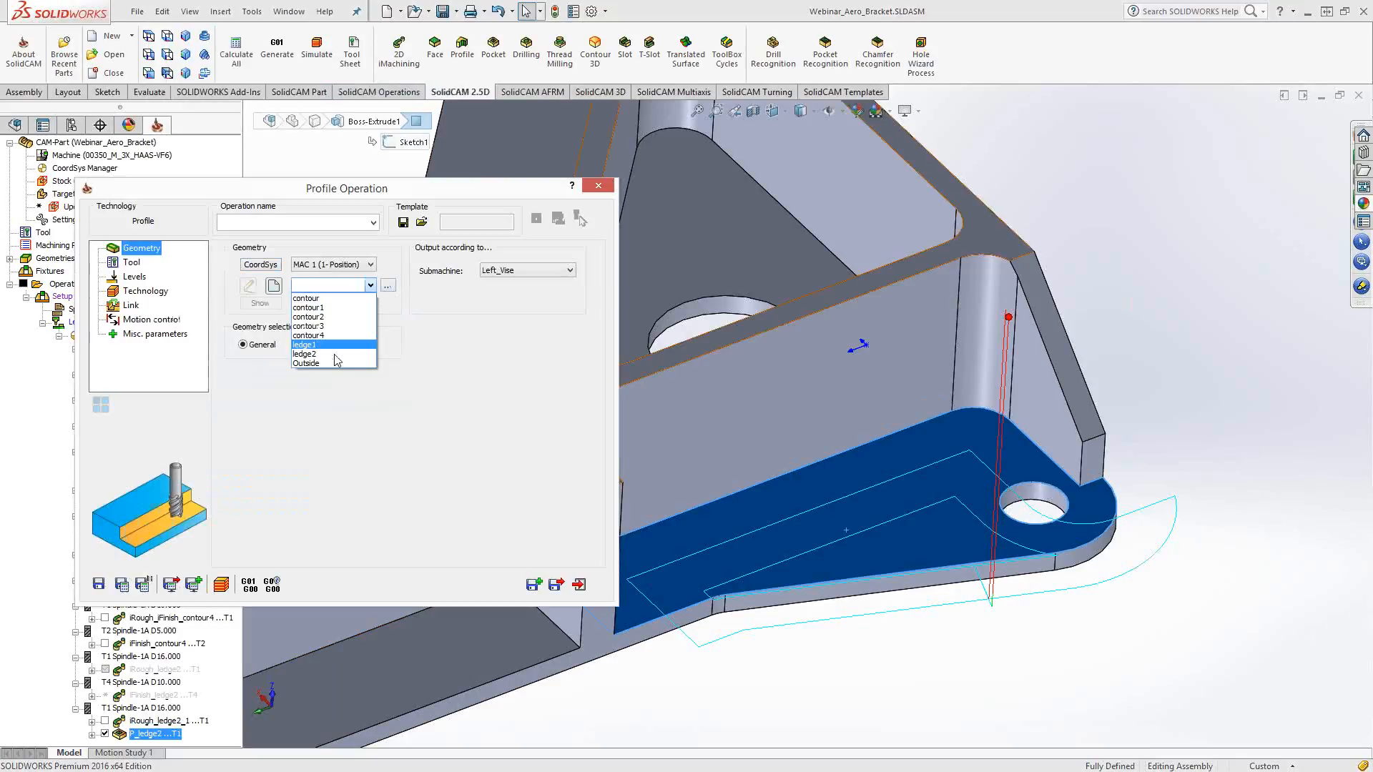
pyautogui.click(333, 354)
# Choose tool 4, the 10 mm endmill, and pick the ledge floor face as the profile's depth
pyautogui.click(133, 263)
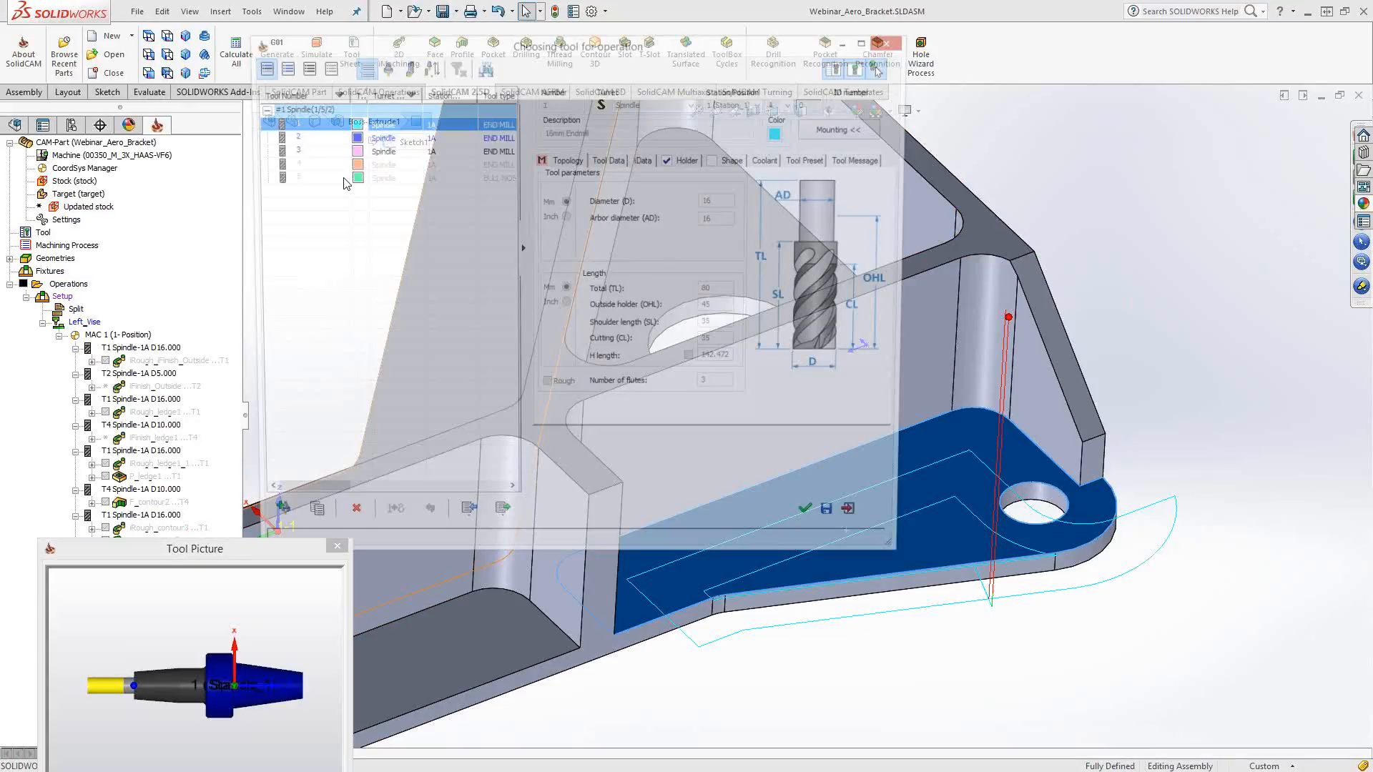
pyautogui.click(308, 150)
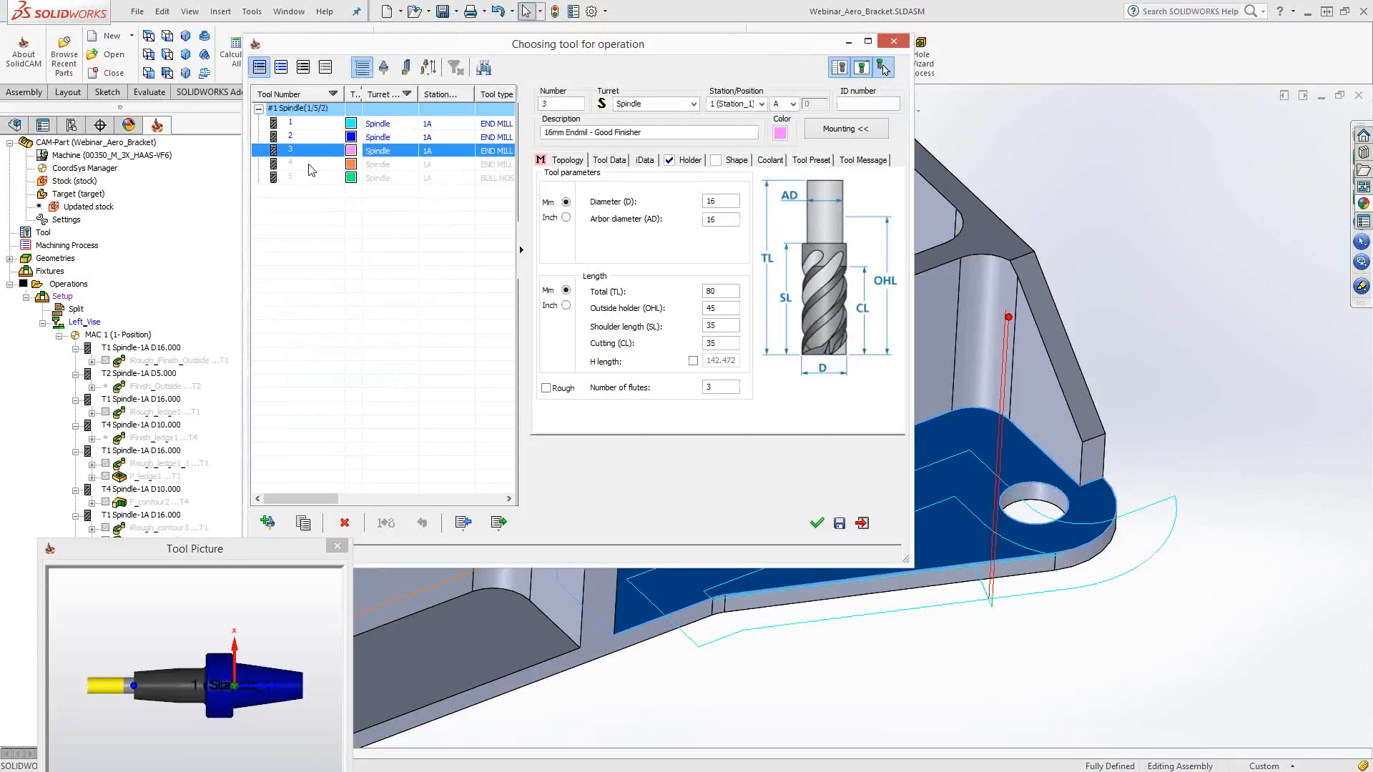
pyautogui.click(311, 165)
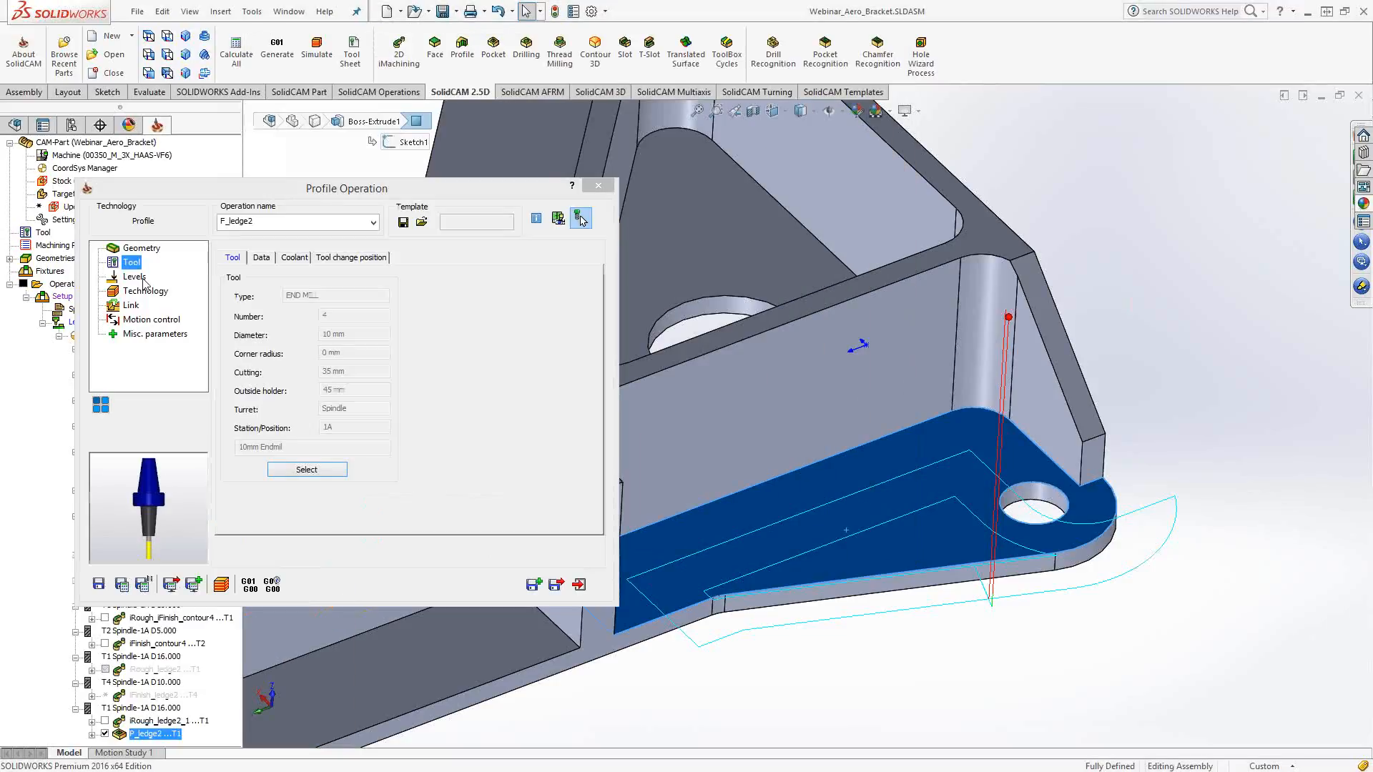
pyautogui.click(134, 276)
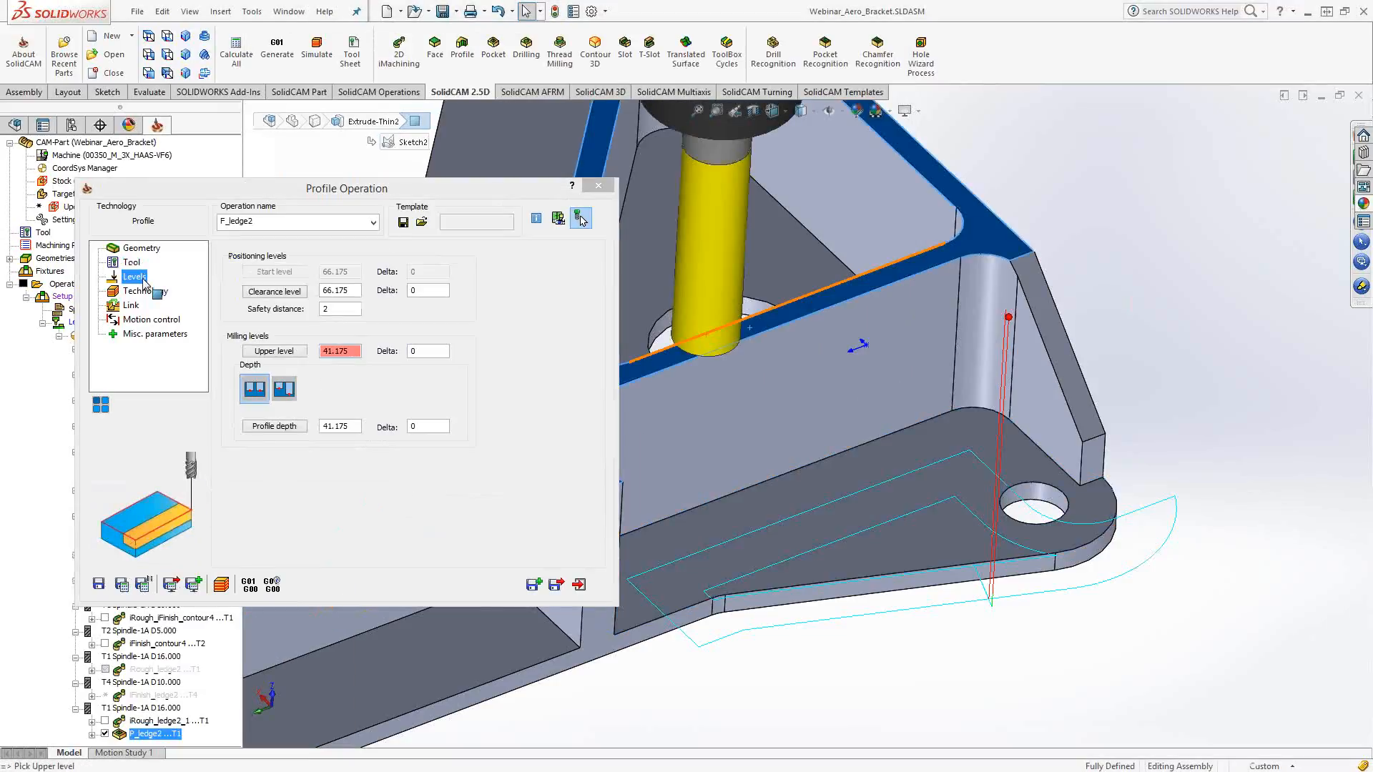
pyautogui.click(812, 516)
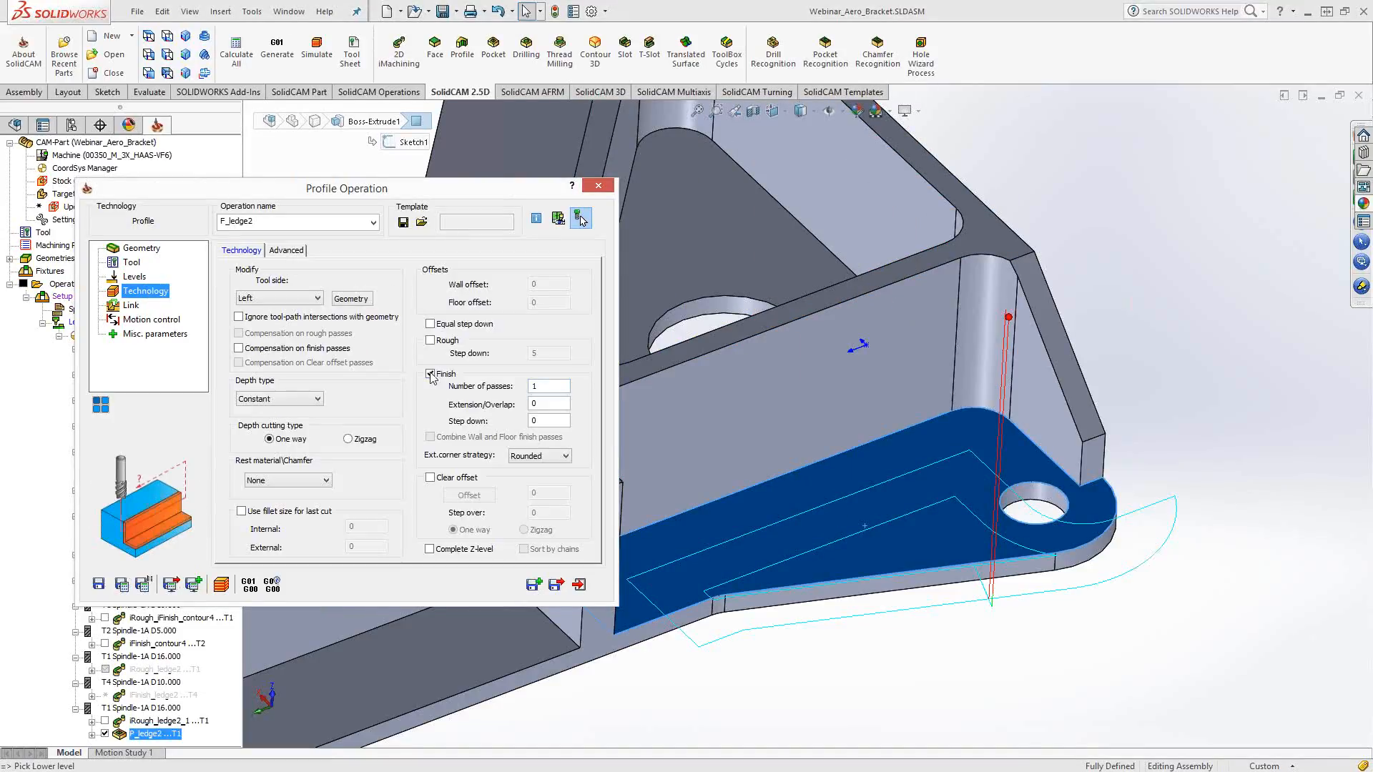
# Set the profile's finish pass to equal step down with a maximum of 4 and compensation, calculate it, and display only its toolpath
pyautogui.click(429, 323)
pyautogui.moveTo(545, 420); pyautogui.dragTo(506, 382)
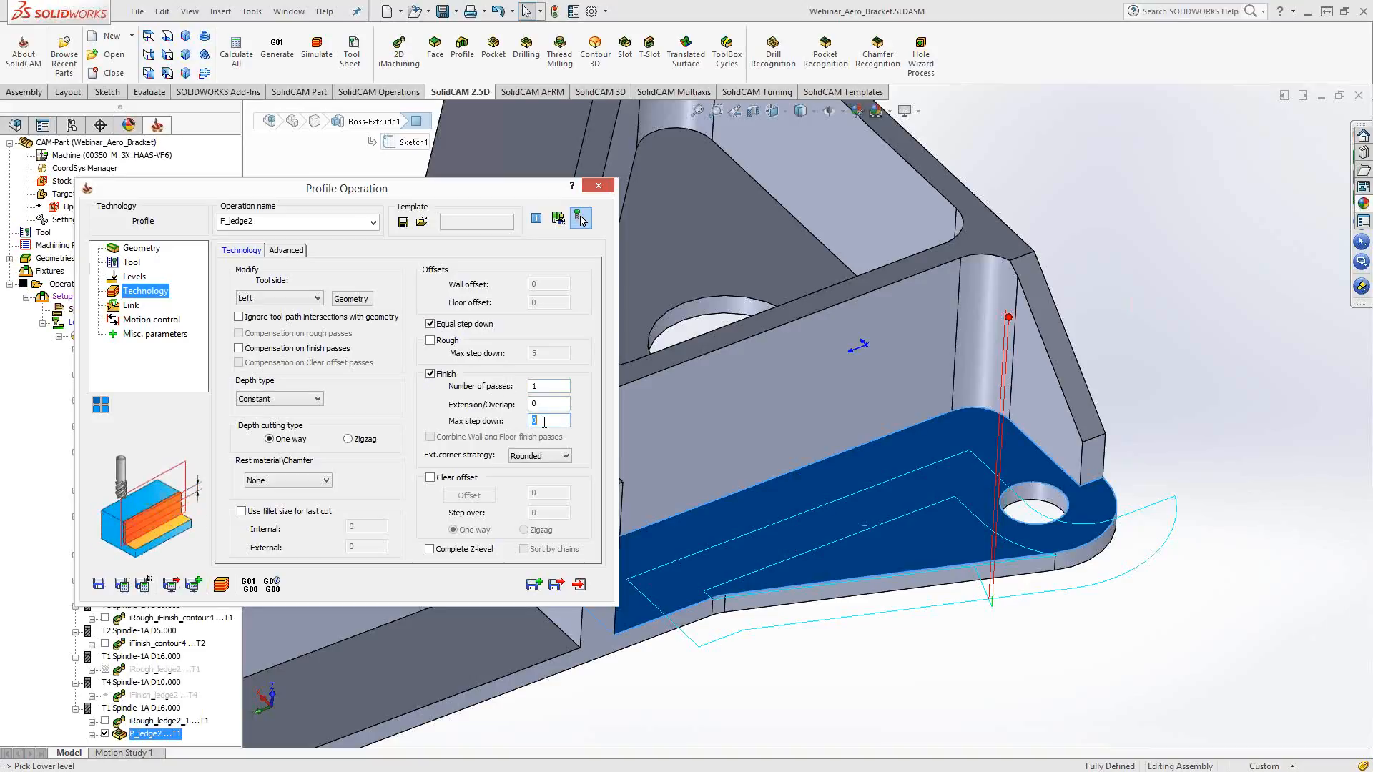
pyautogui.write('4')
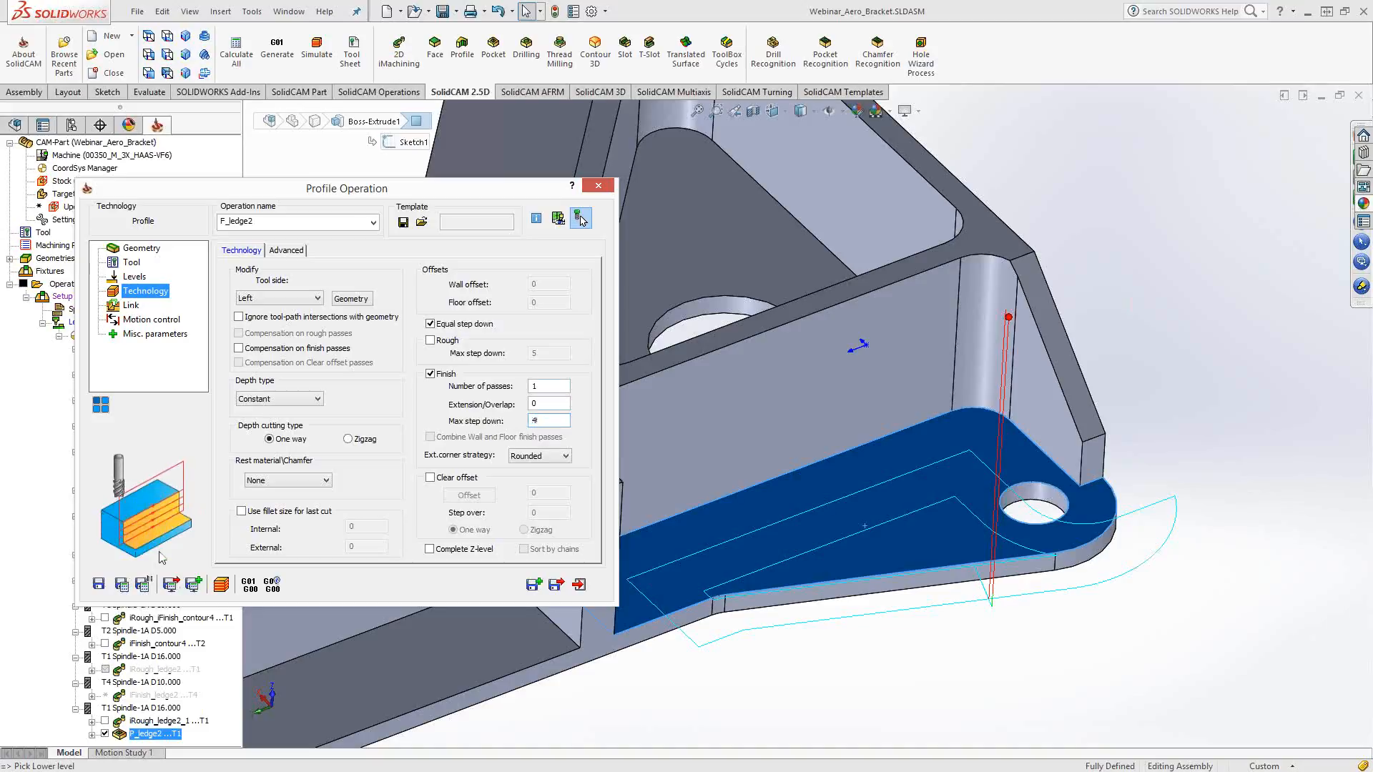
pyautogui.click(297, 349)
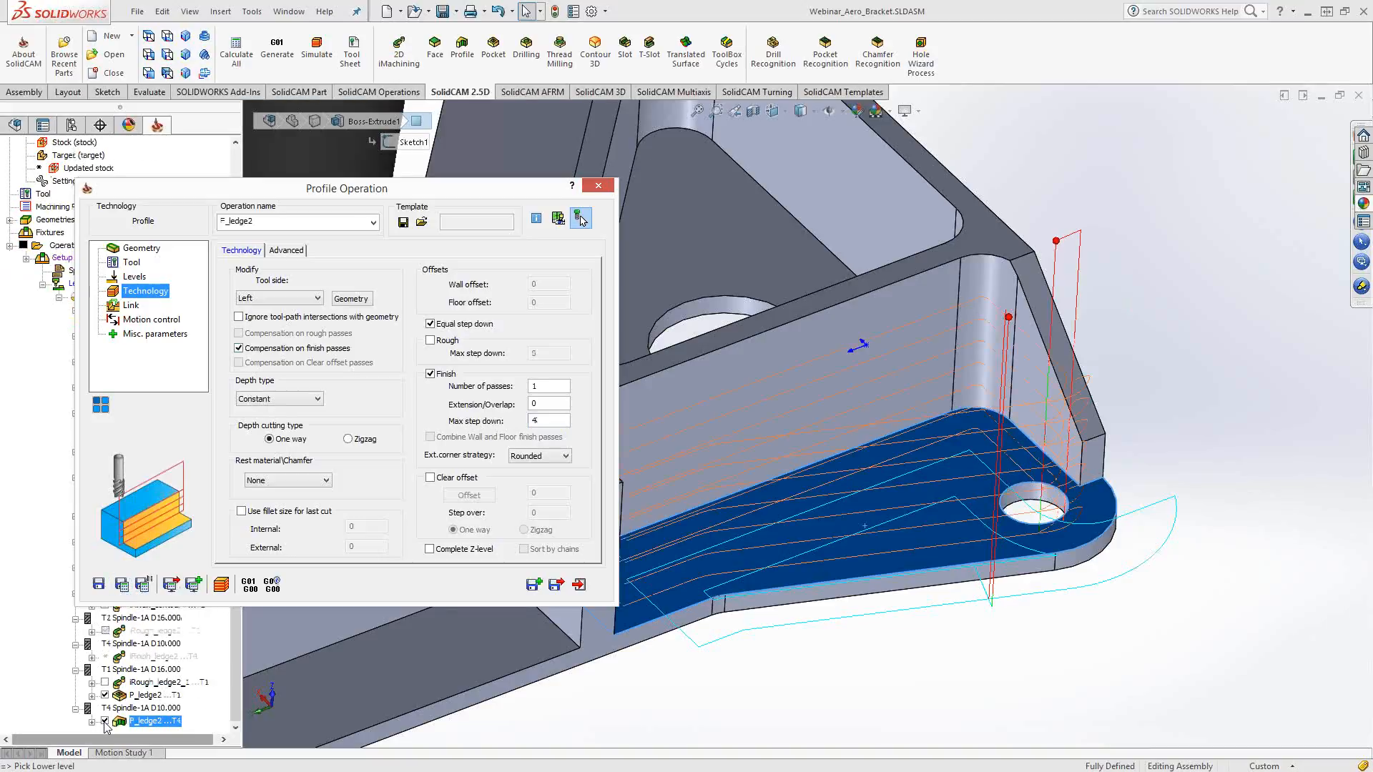
pyautogui.click(105, 721)
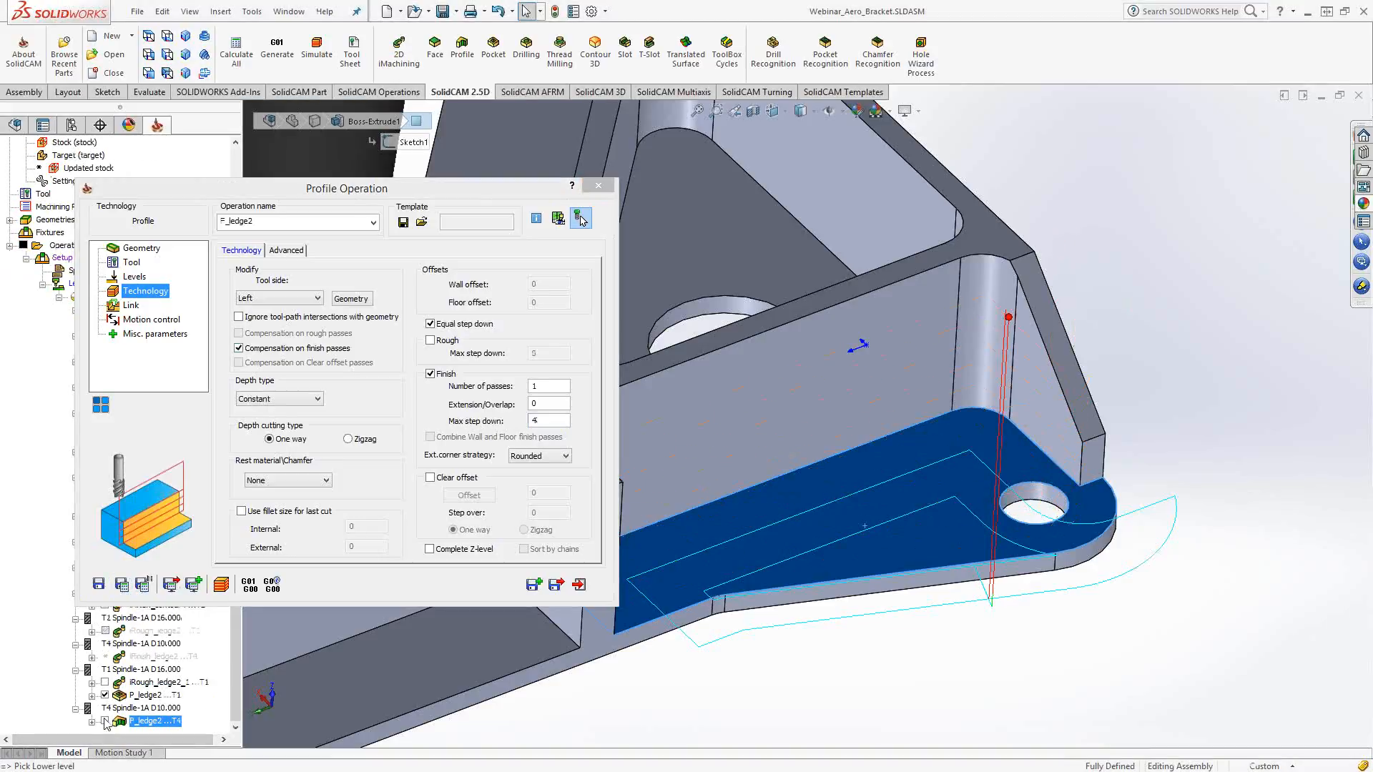
pyautogui.click(105, 721)
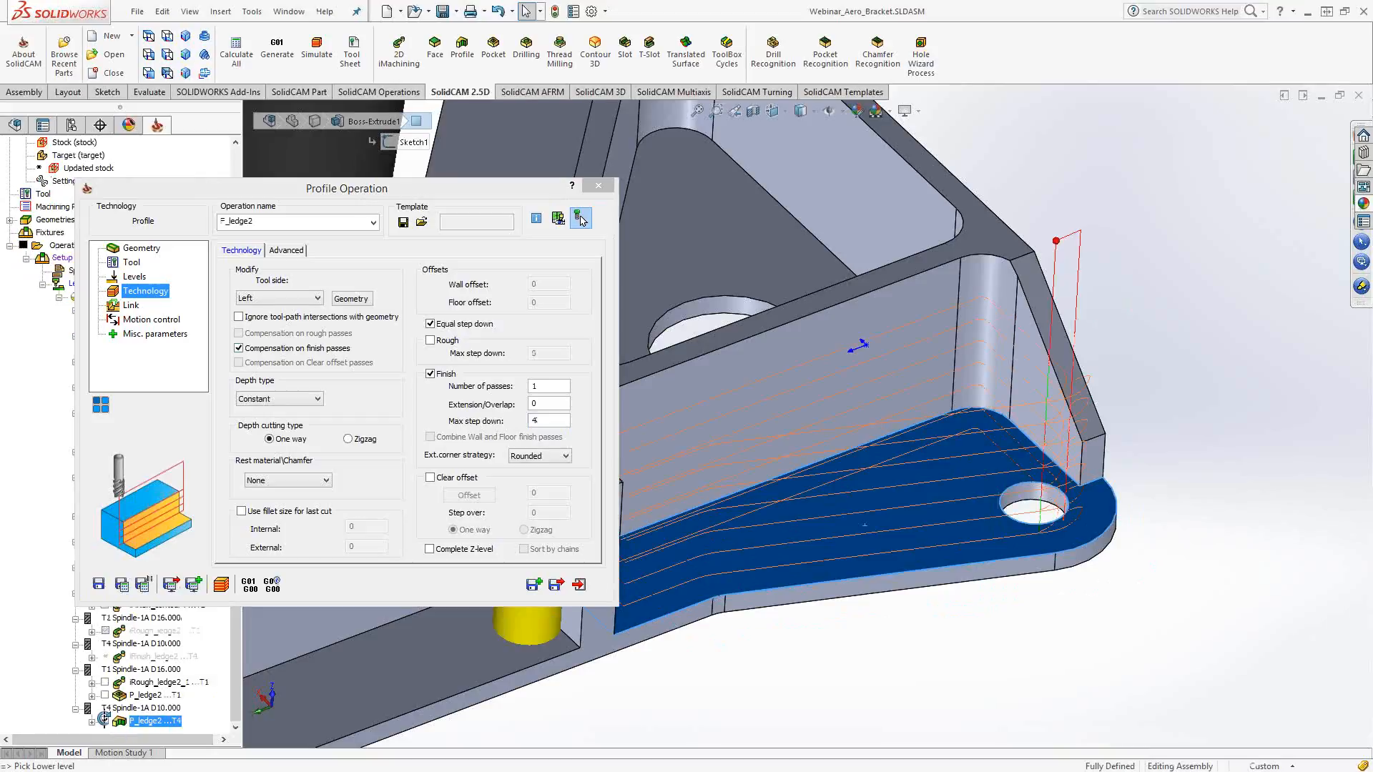
# Replace the ledge profile operation's geometry with a new Up to Entity curve chain along the ledge's inner wall edges, and calculate the toolpath
pyautogui.moveTo(883, 399); pyautogui.dragTo(883, 322, button='middle')
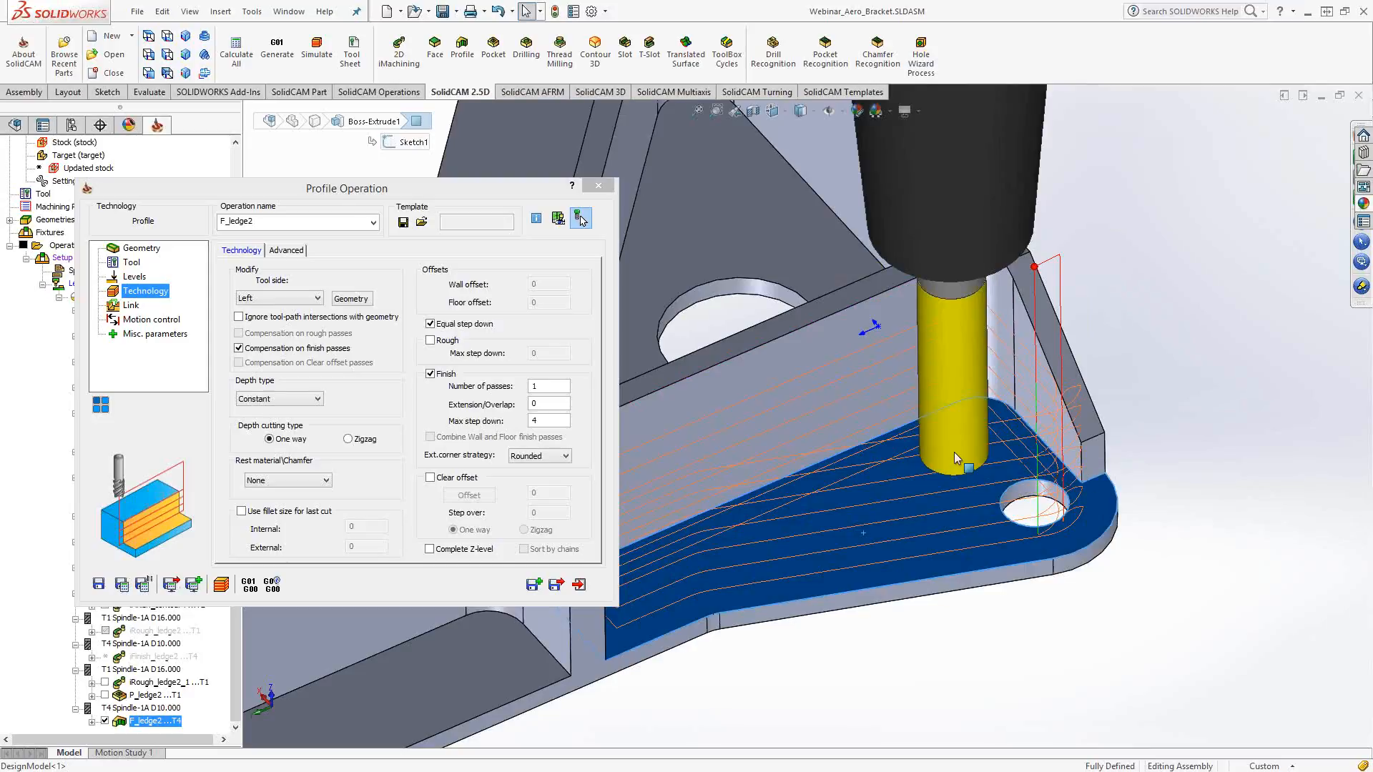
pyautogui.click(134, 251)
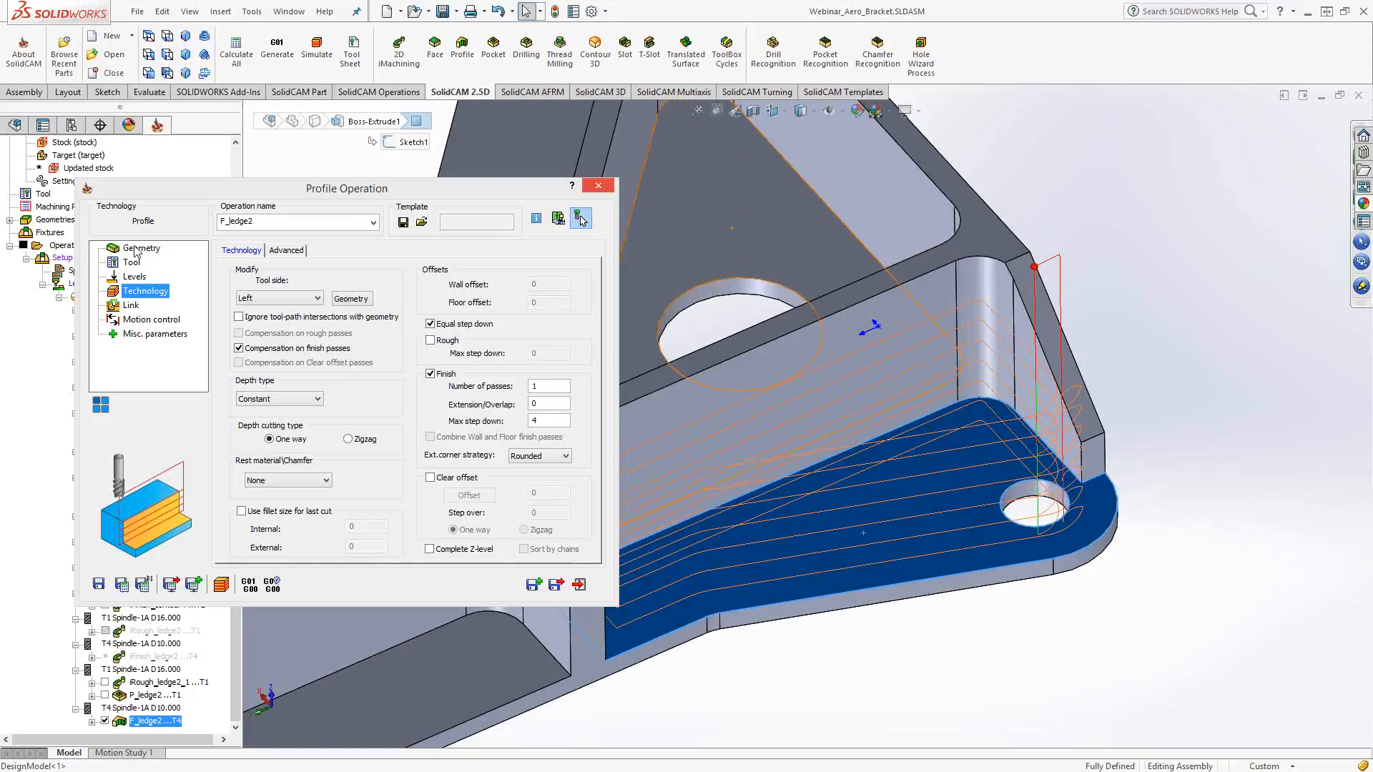
pyautogui.click(337, 305)
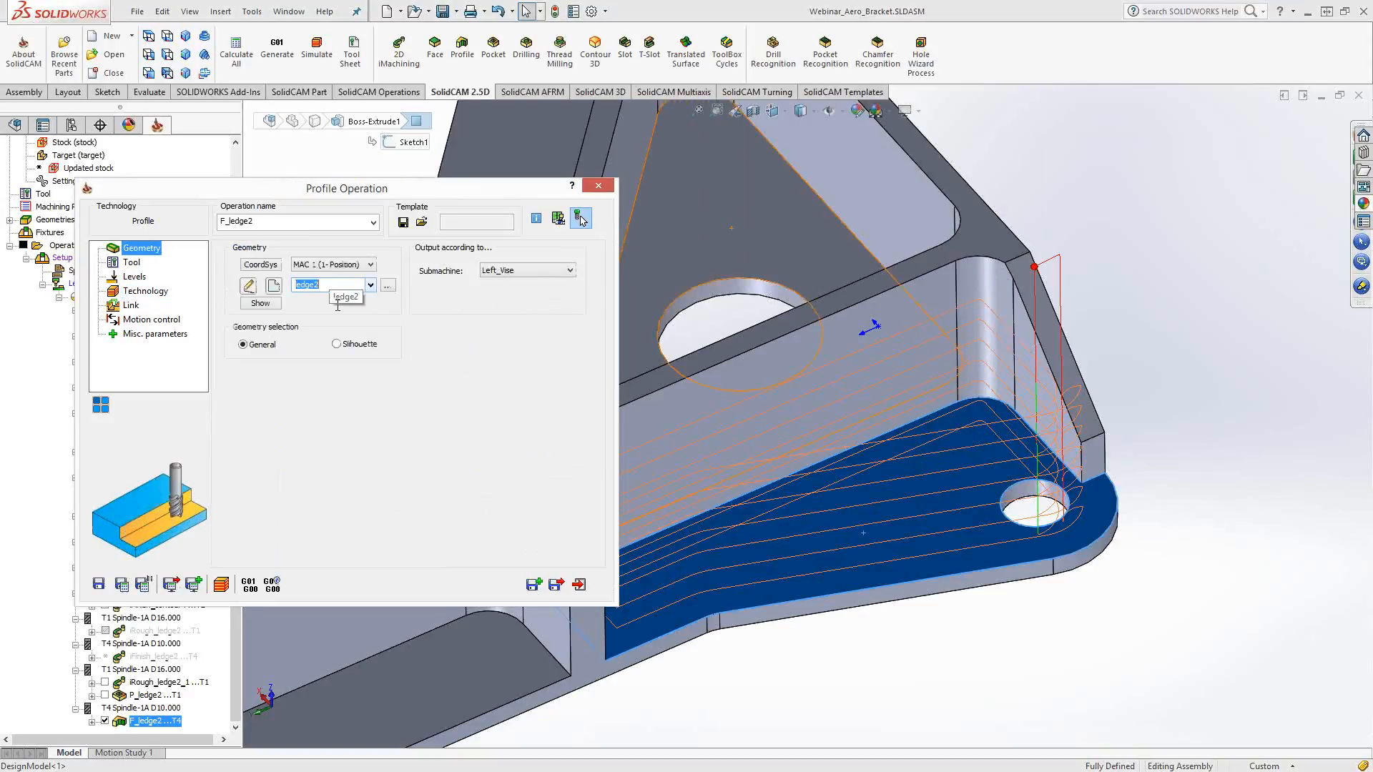
pyautogui.press('Delete')
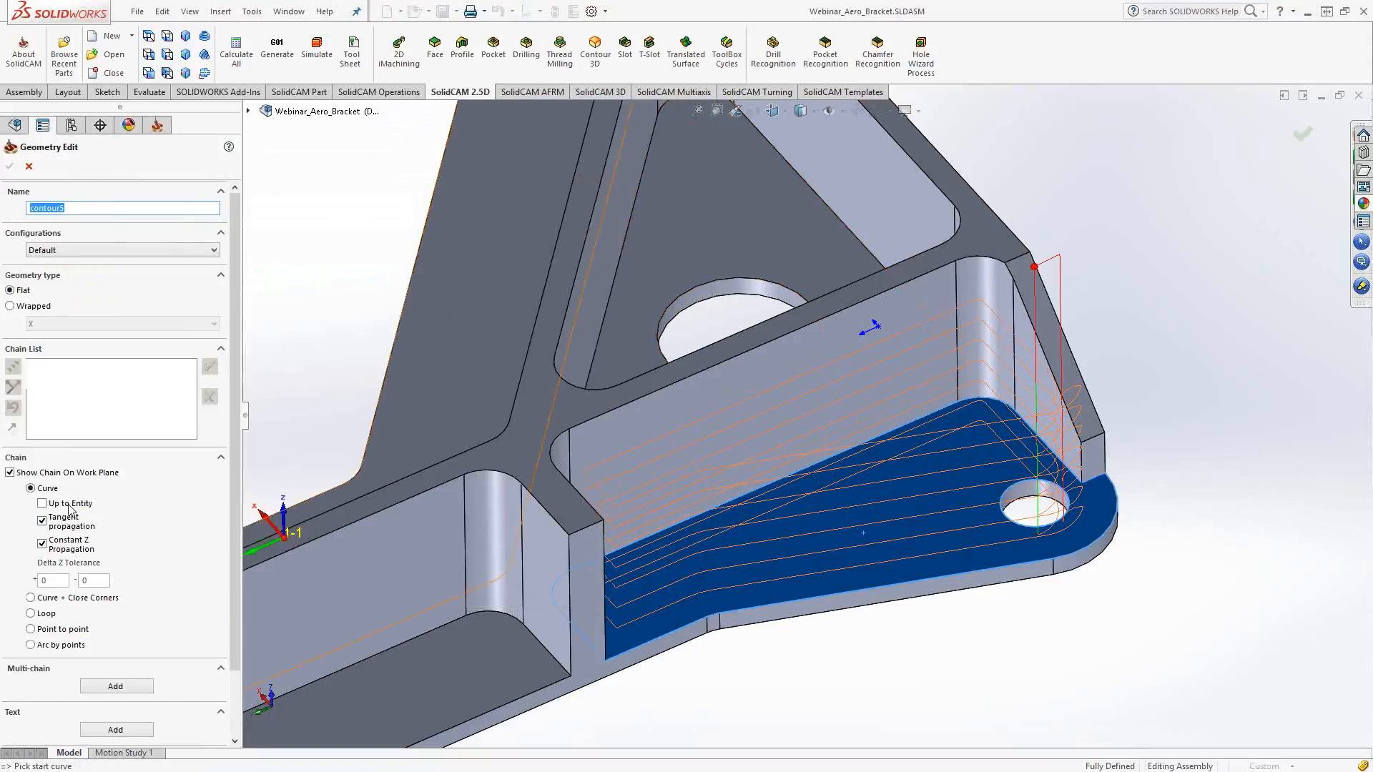
pyautogui.click(43, 503)
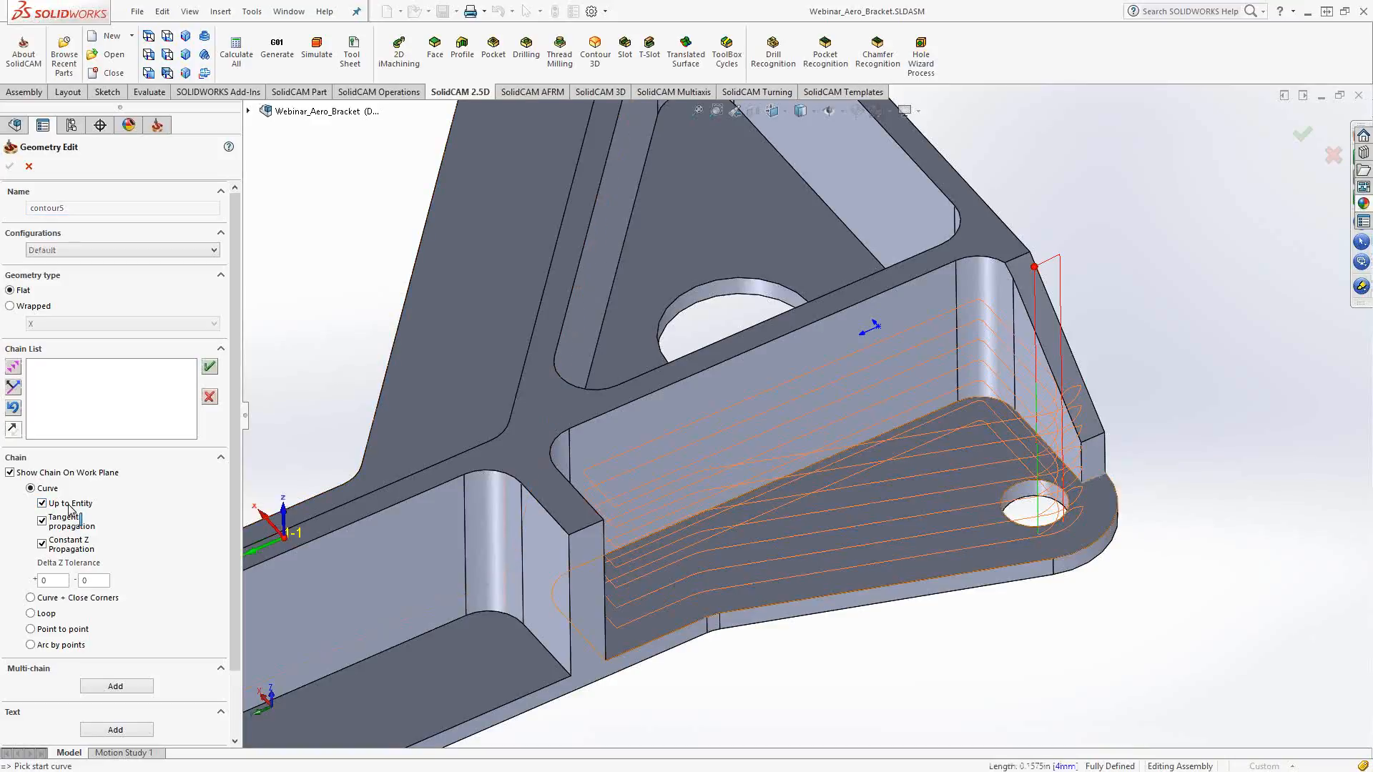
pyautogui.click(767, 540)
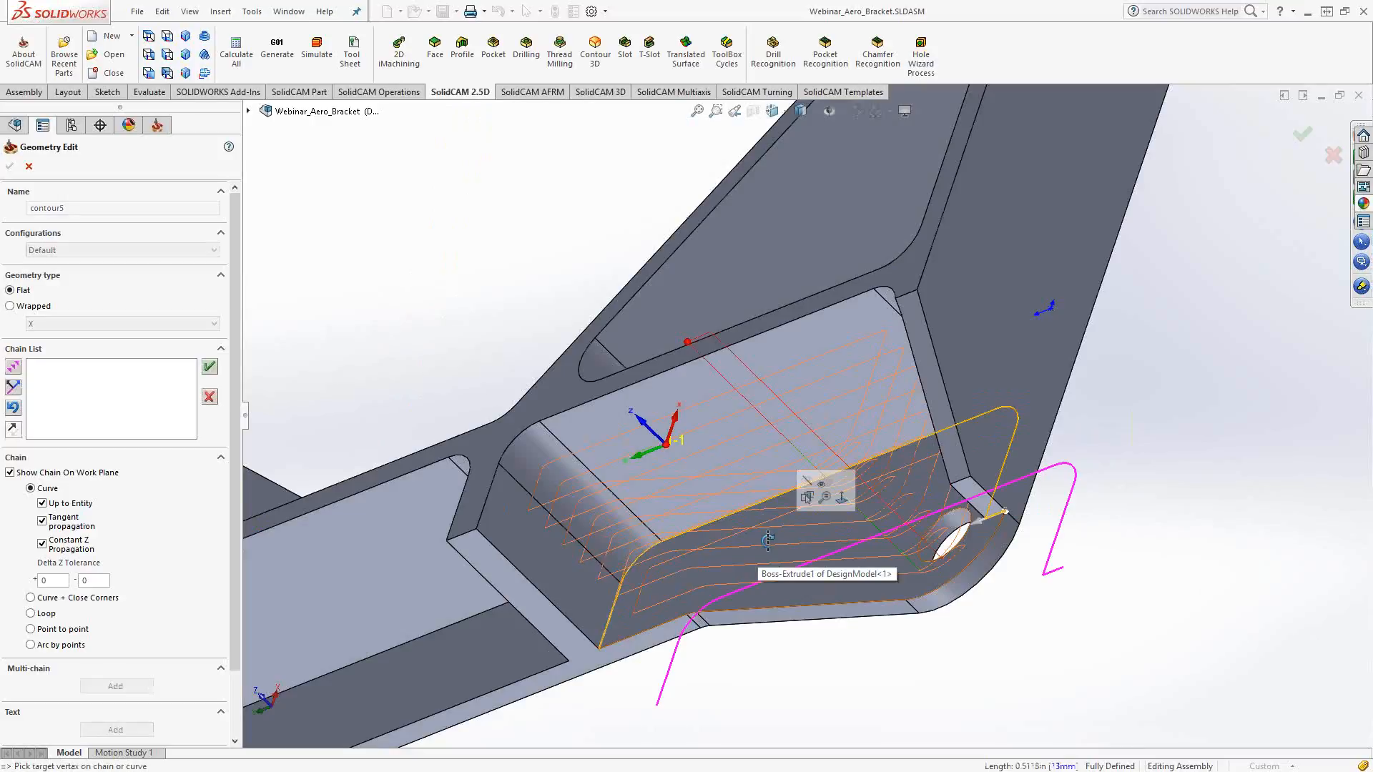
pyautogui.click(766, 541)
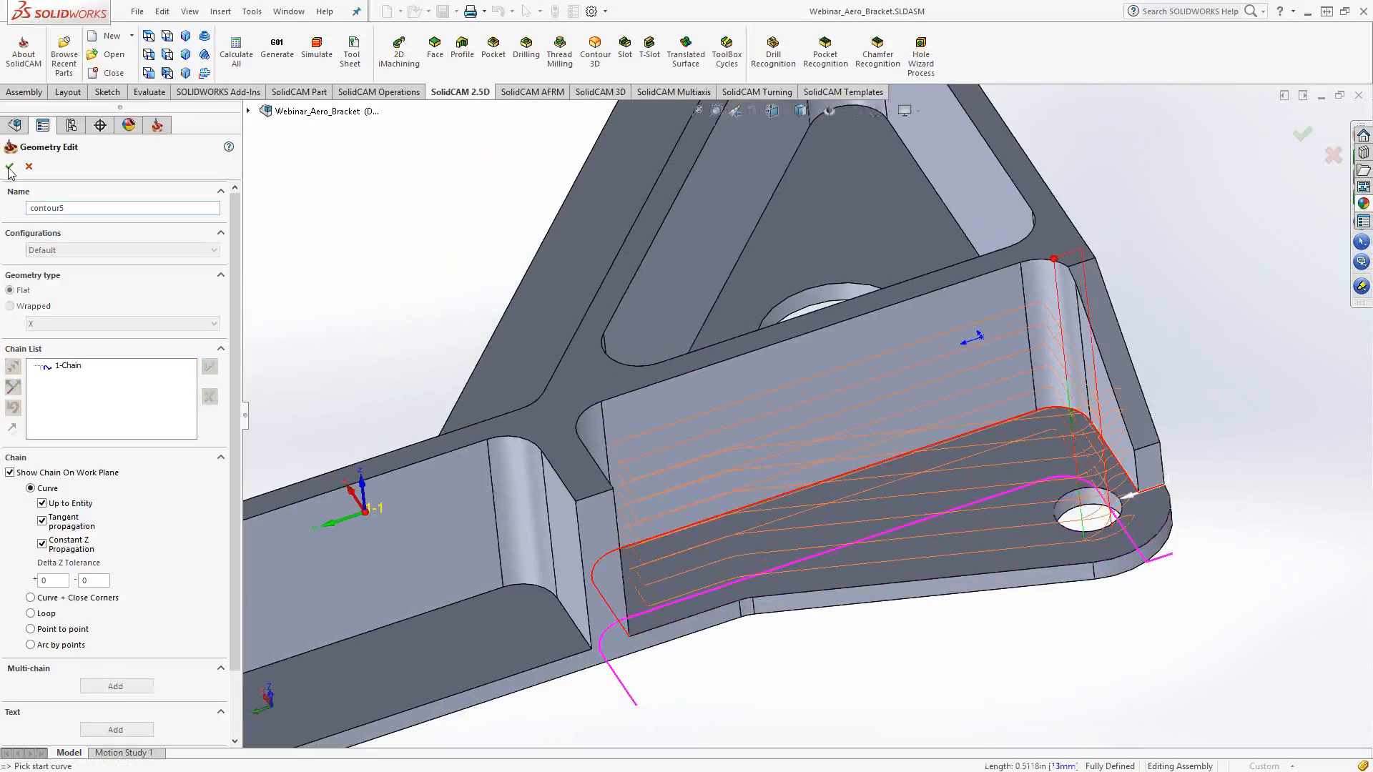
pyautogui.click(9, 169)
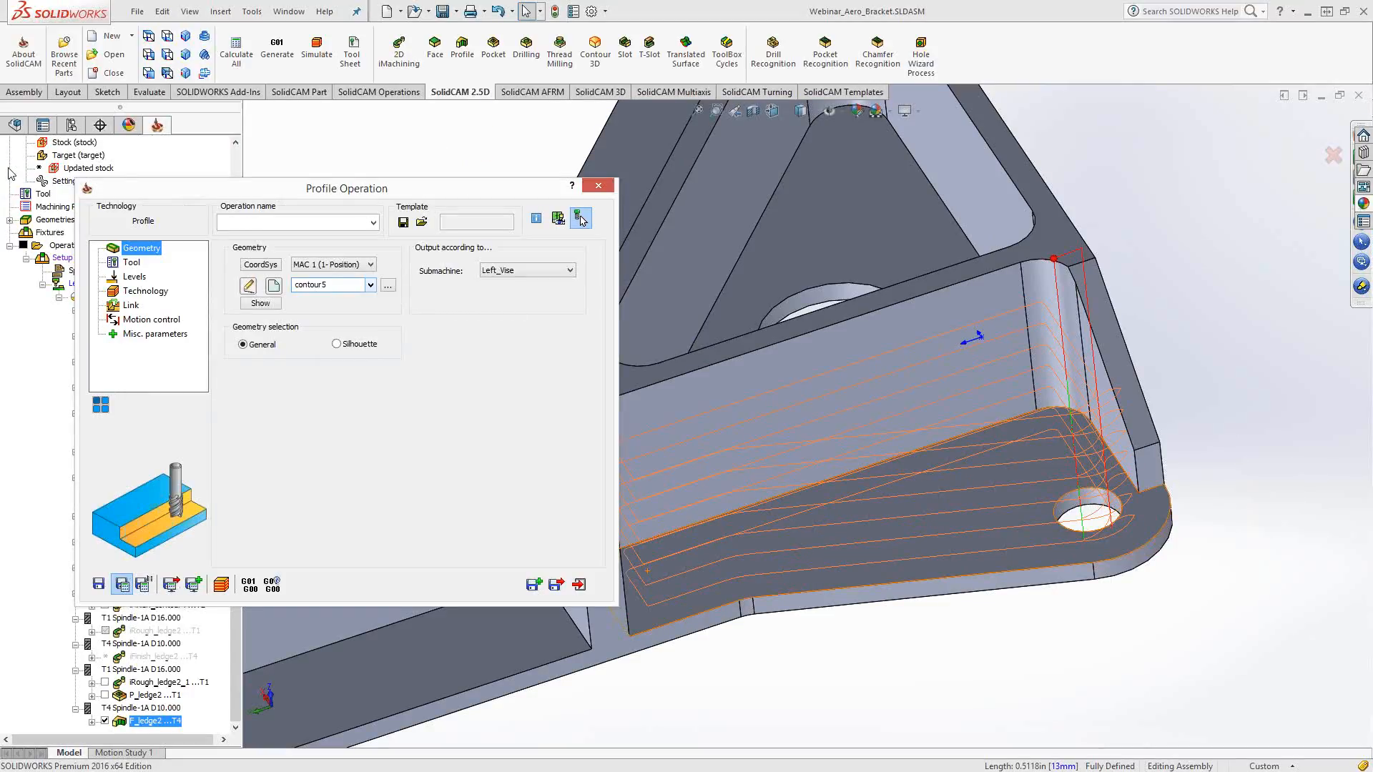
pyautogui.click(581, 219)
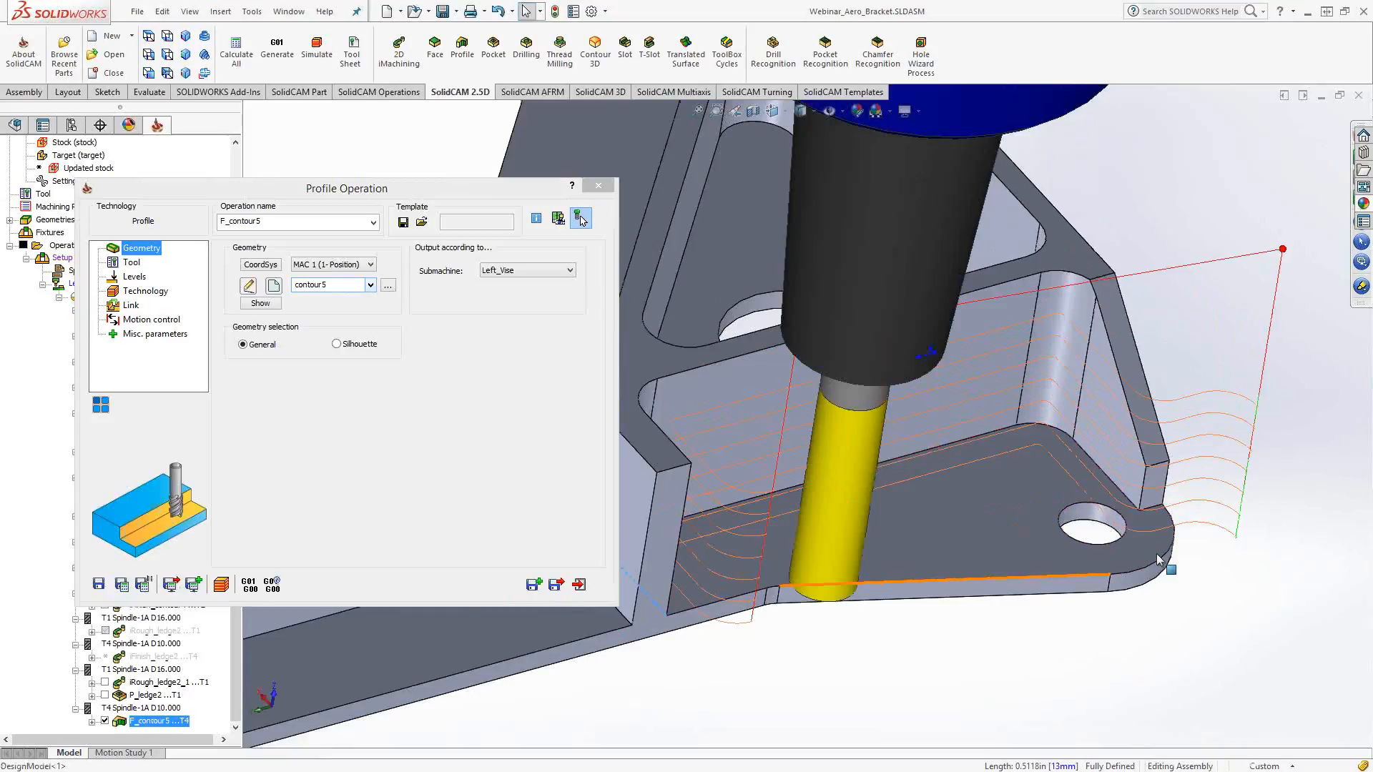
# Simulate the recalculated finish profile pass by pass with solid verification and examine the cut at the wall's corner fillet
pyautogui.click(222, 585)
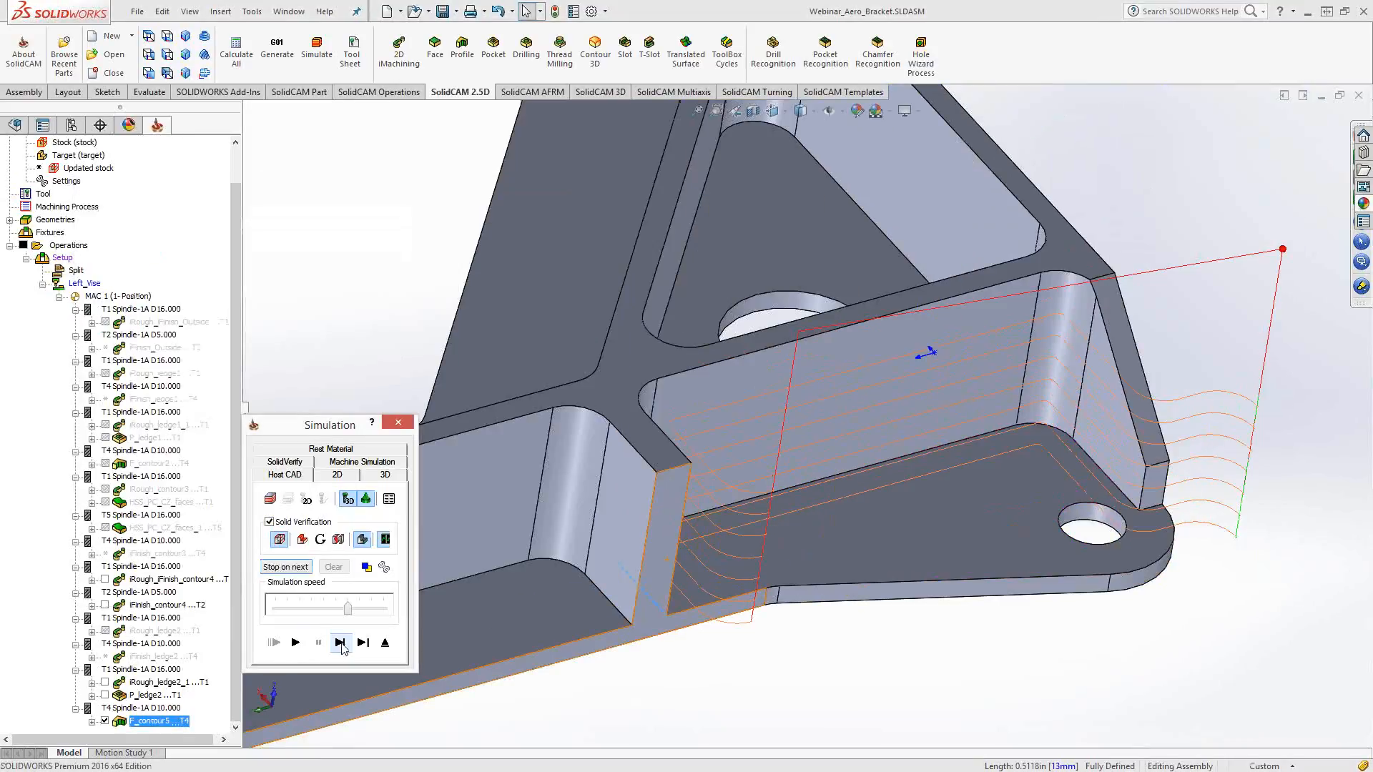
pyautogui.click(340, 643)
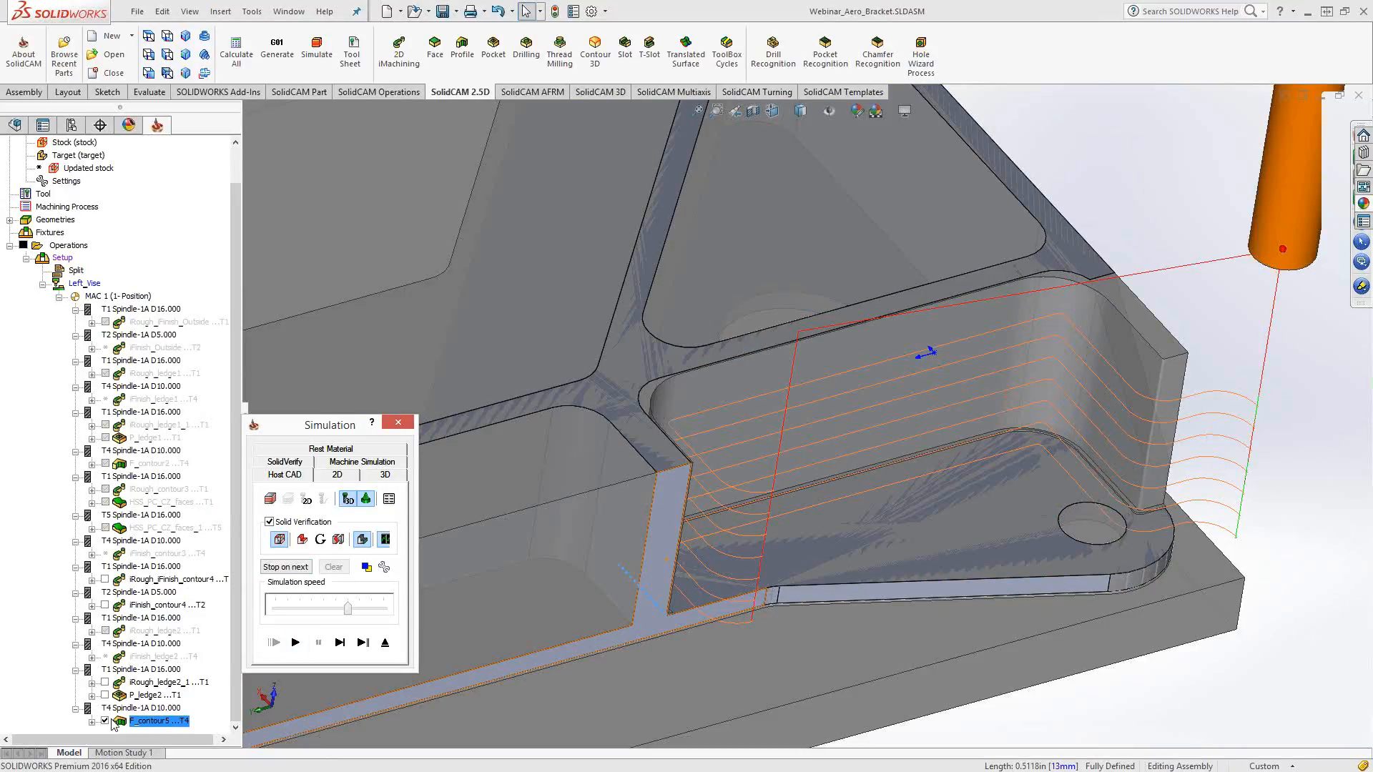
pyautogui.click(104, 721)
pyautogui.click(340, 643)
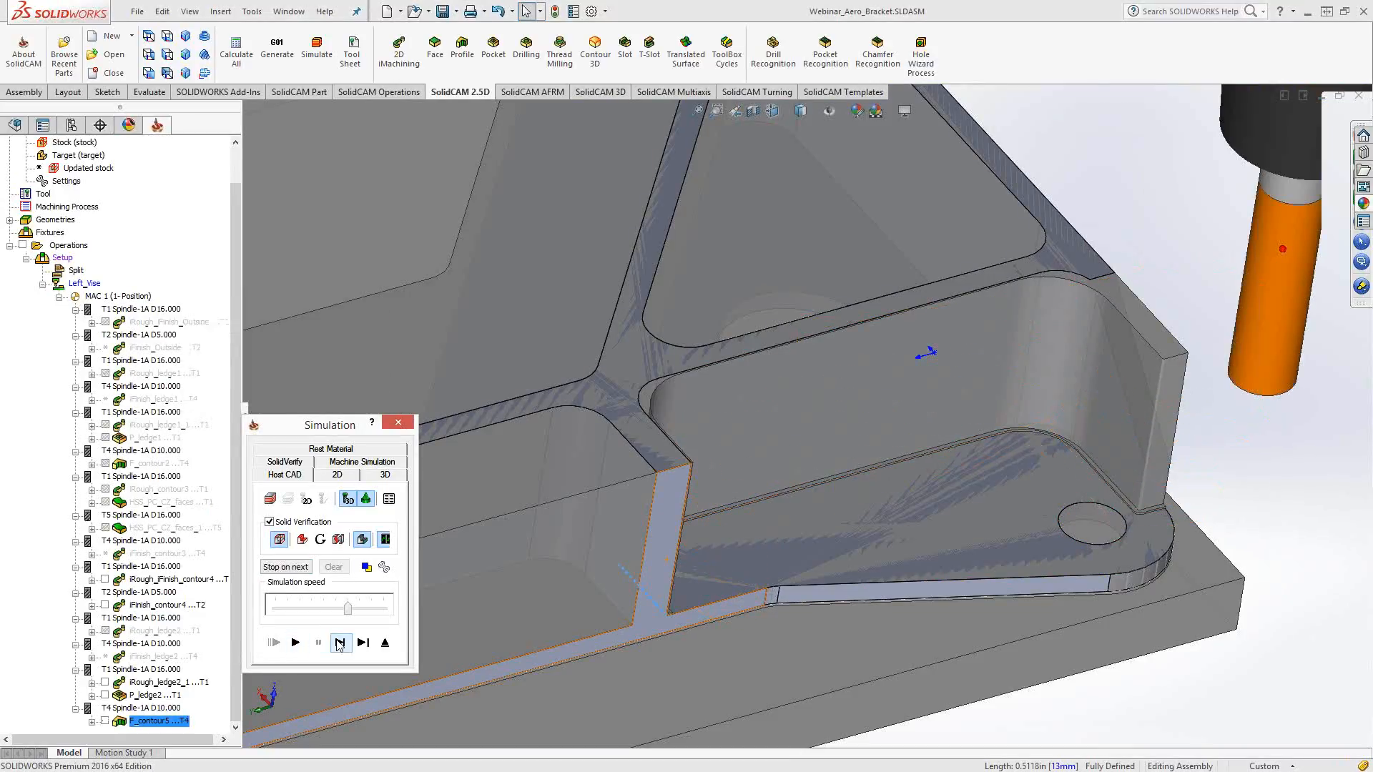
pyautogui.click(339, 644)
pyautogui.click(338, 645)
pyautogui.click(338, 644)
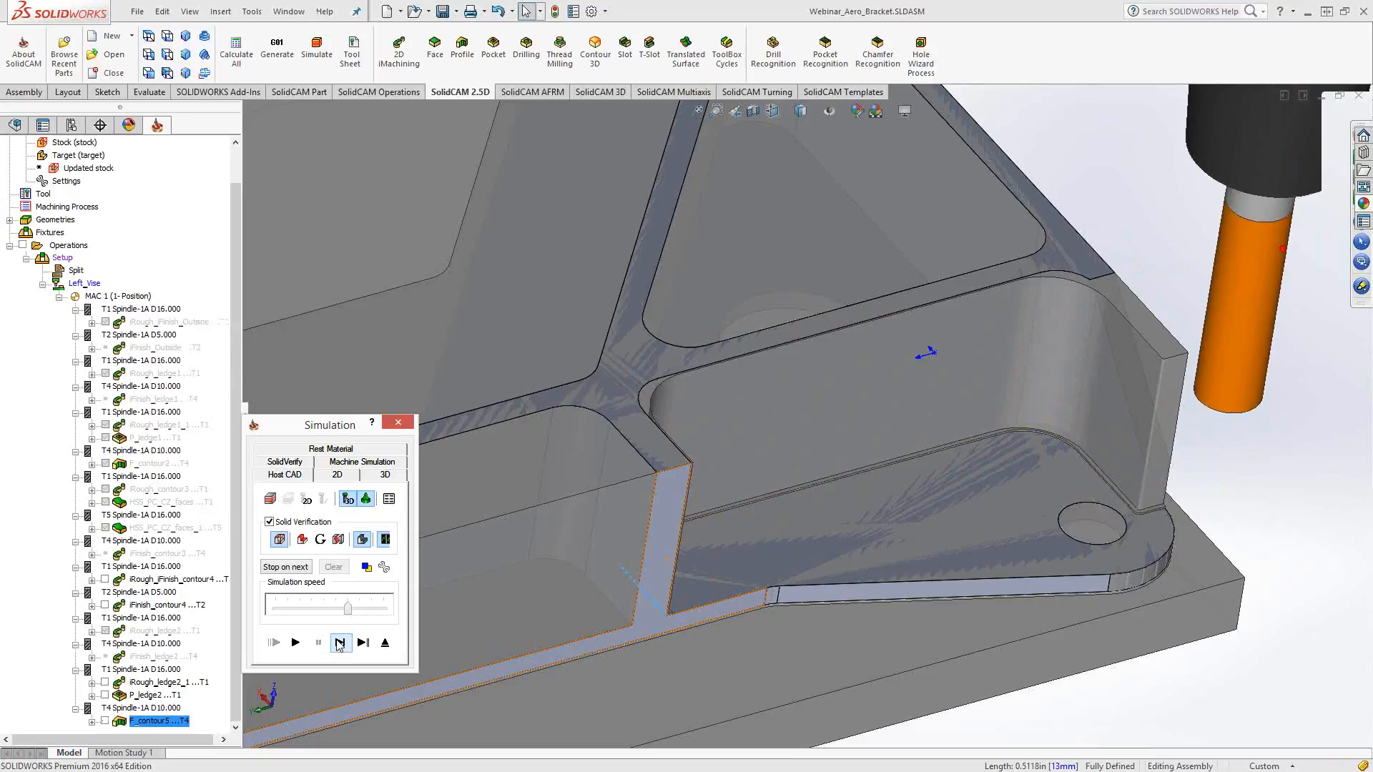
pyautogui.click(341, 643)
pyautogui.click(340, 643)
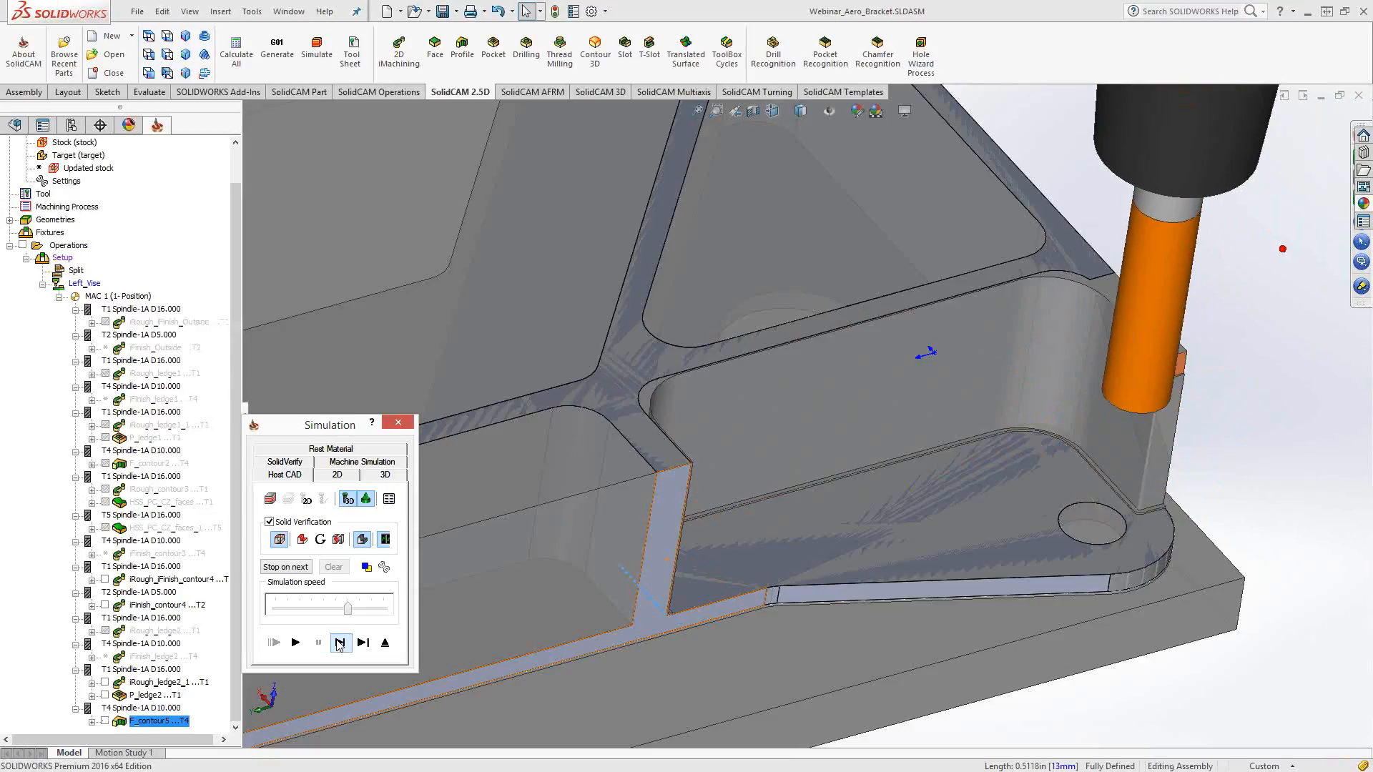
pyautogui.click(339, 643)
pyautogui.click(339, 643)
pyautogui.click(340, 642)
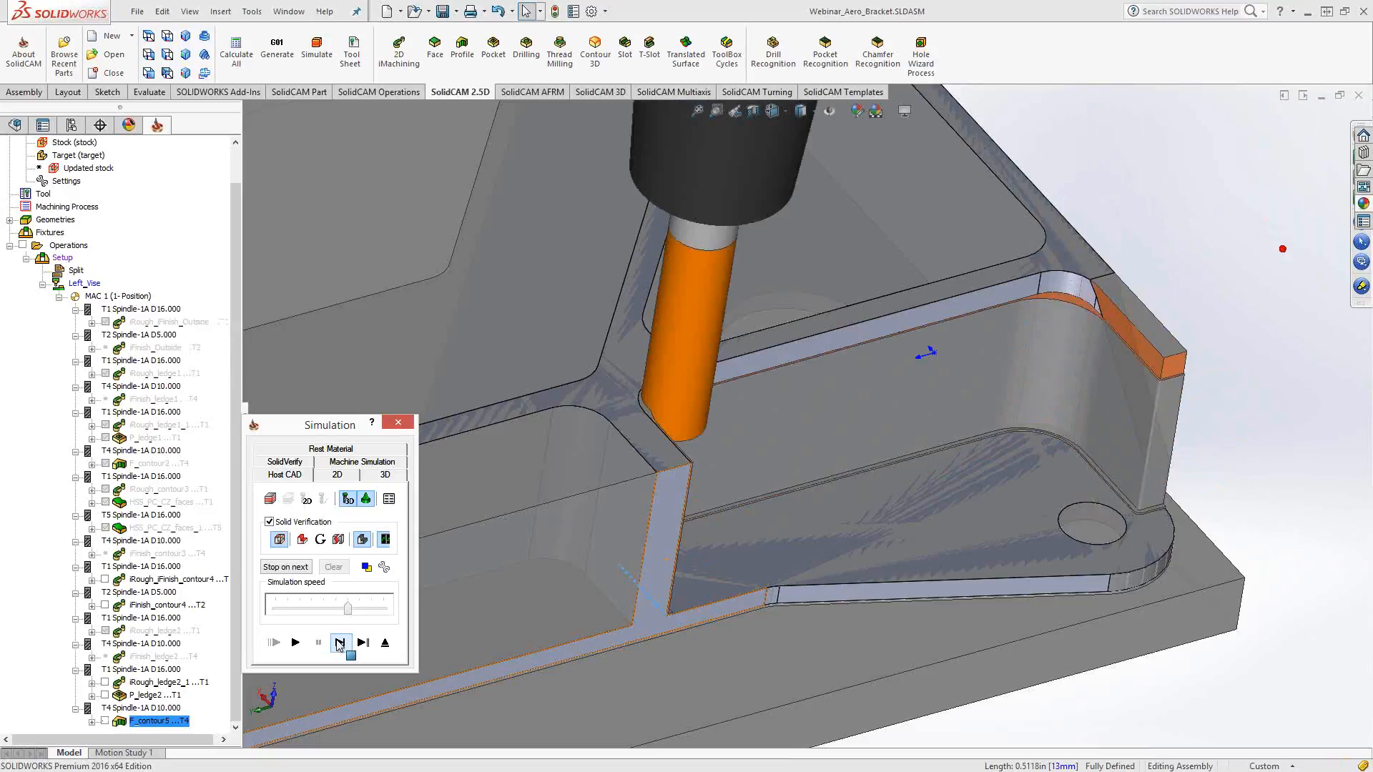
pyautogui.moveTo(1049, 289); pyautogui.dragTo(990, 307, button='middle')
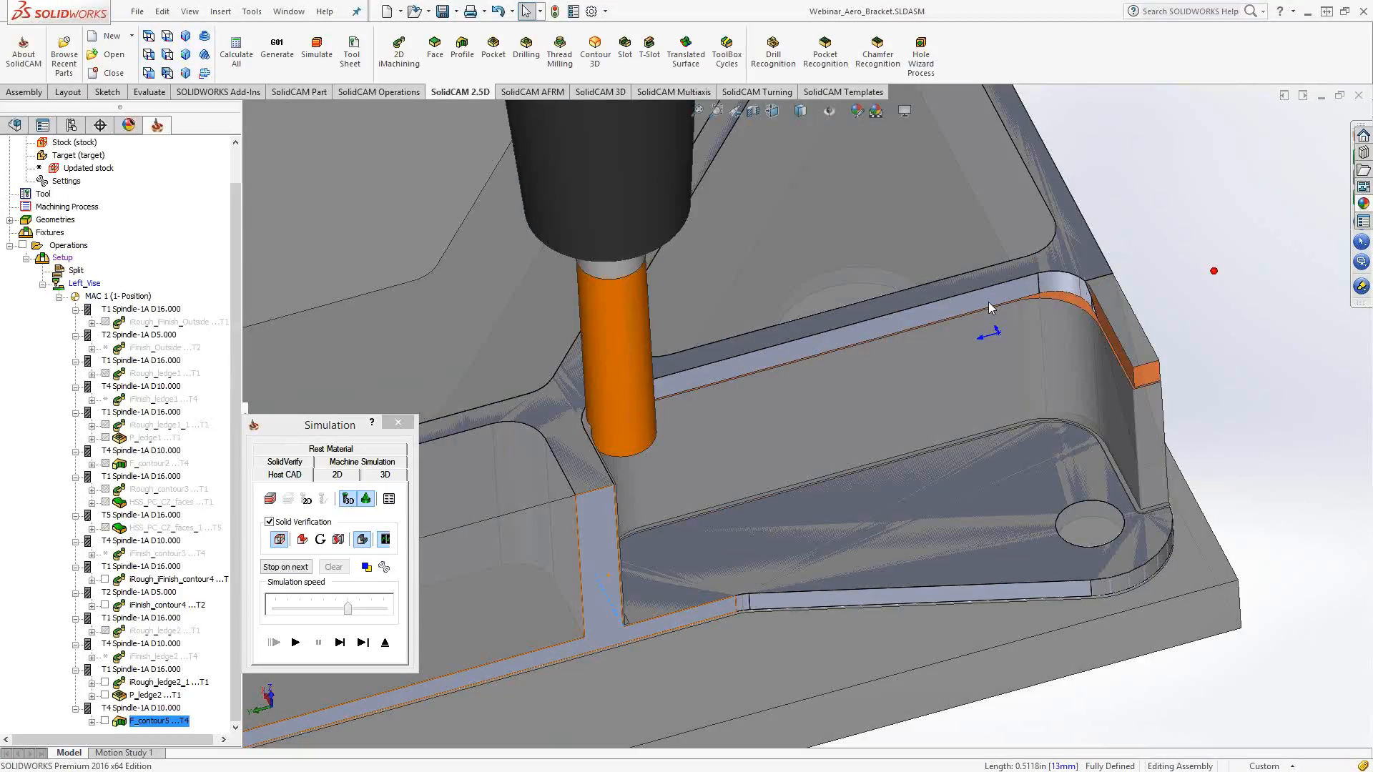
pyautogui.scroll(-3, 988, 302)
pyautogui.scroll(-3, 988, 302)
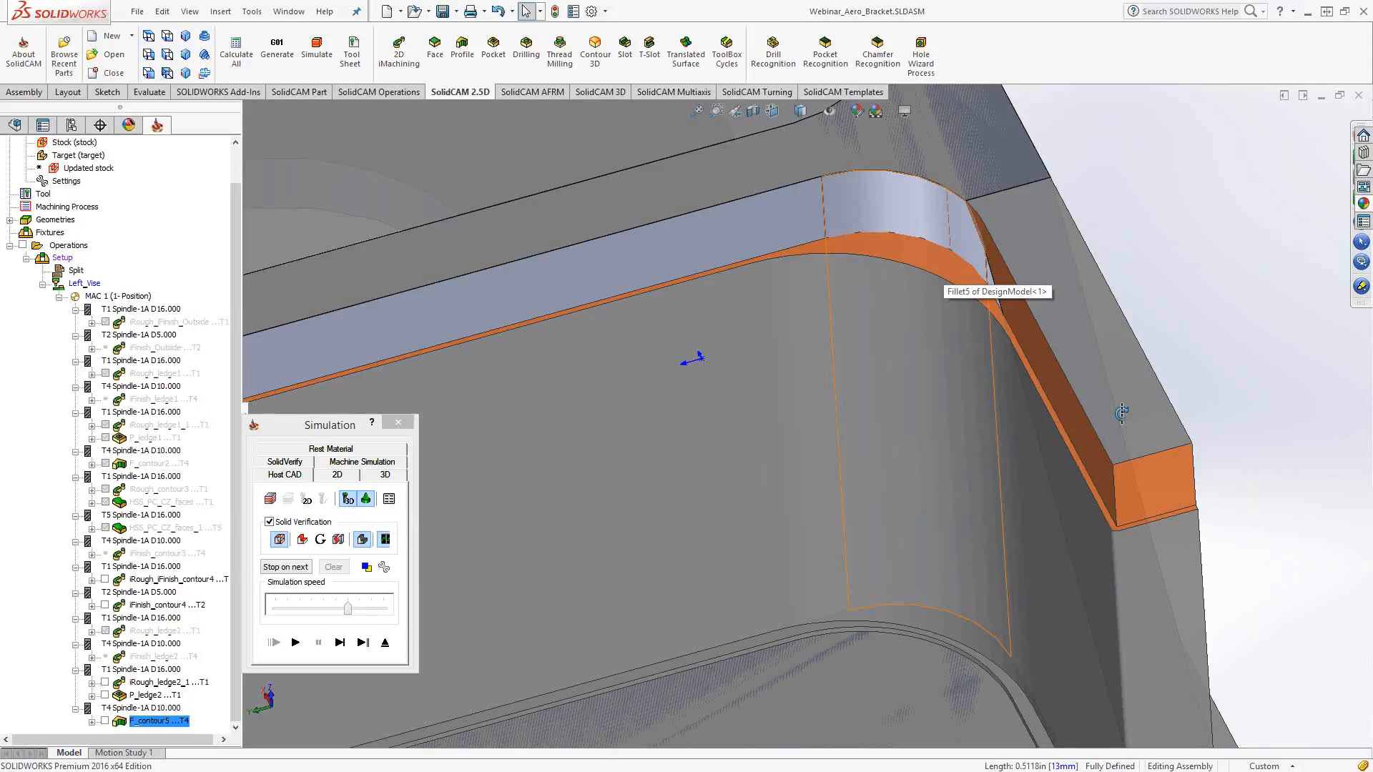
pyautogui.moveTo(1122, 414); pyautogui.dragTo(922, 292, button='middle')
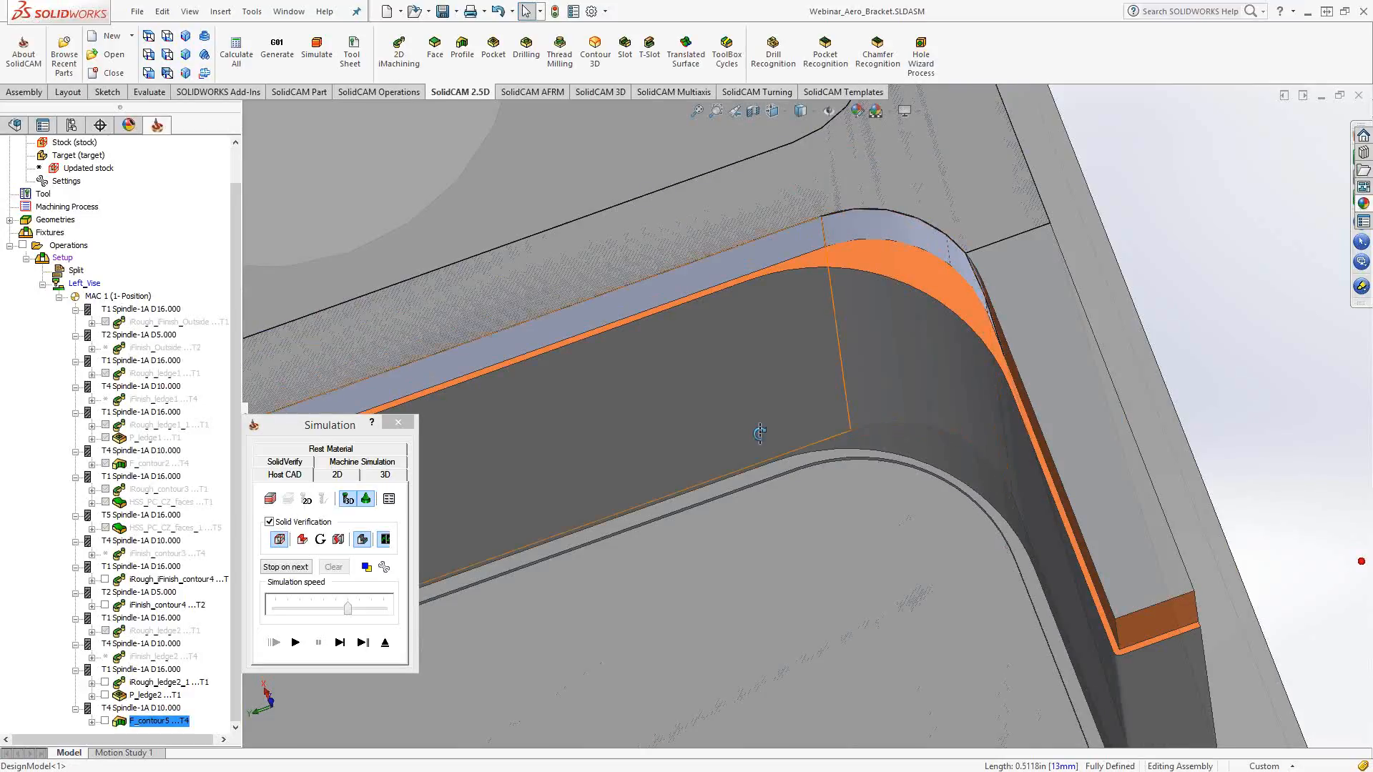
pyautogui.moveTo(759, 434); pyautogui.dragTo(759, 433, button='middle')
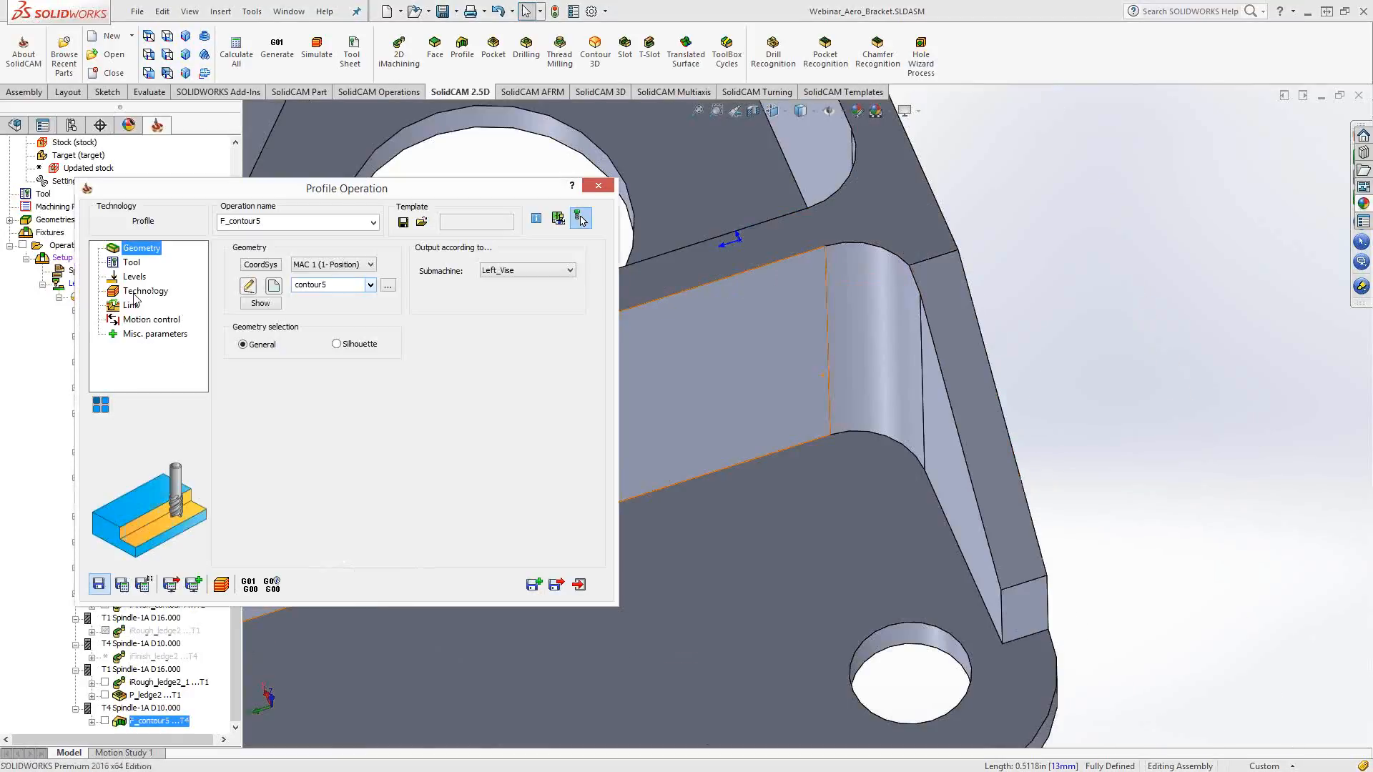
# Enable roughing in the profile operation with a 4 max step down and a 0.25 wall offset, and recalculate it
pyautogui.click(143, 291)
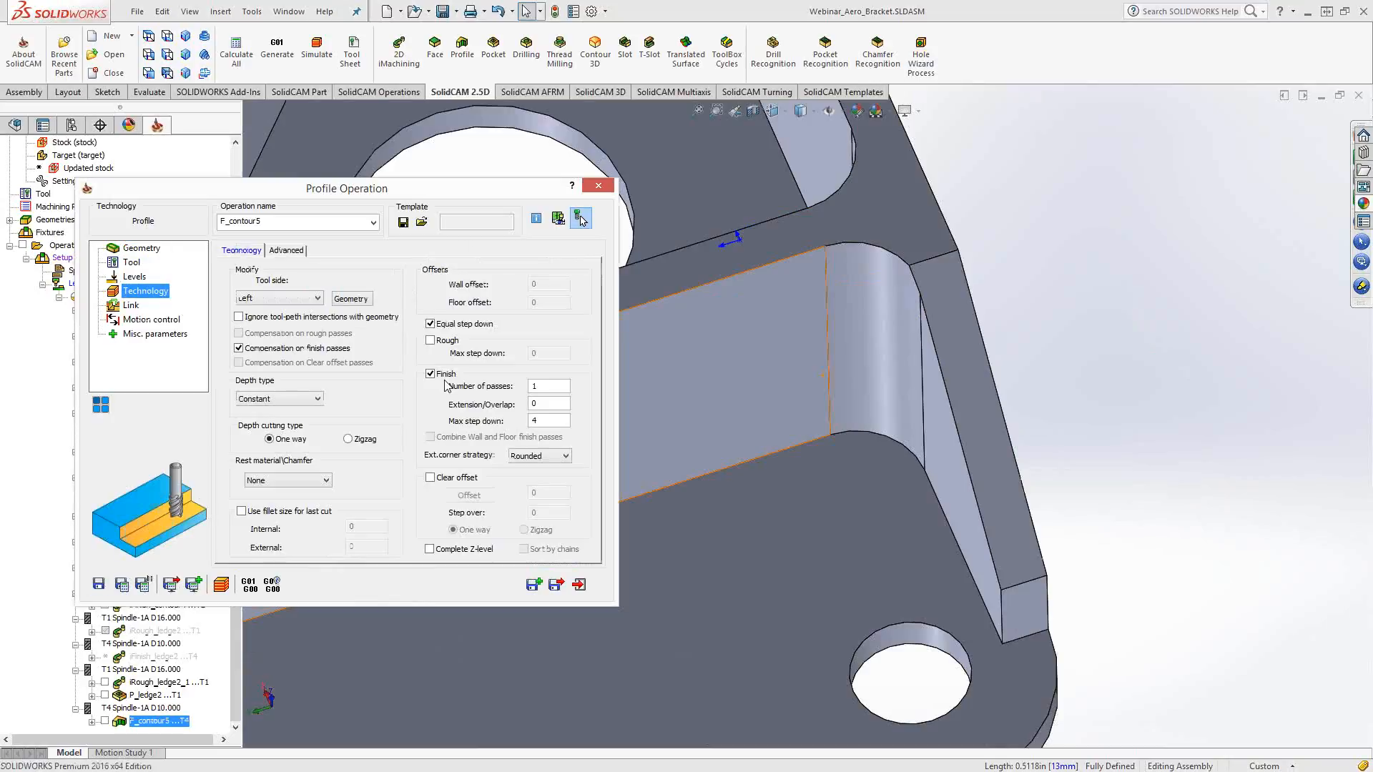
pyautogui.click(430, 340)
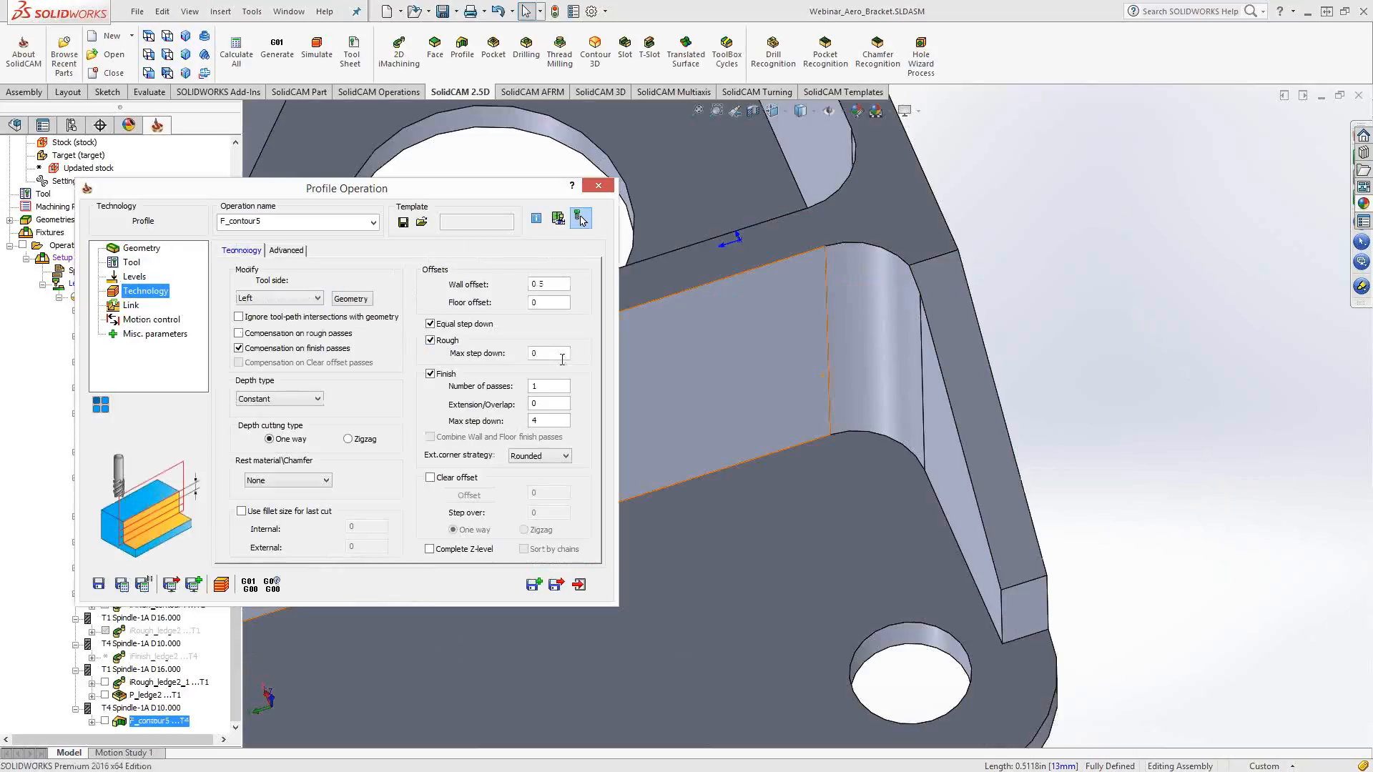
pyautogui.click(558, 354)
pyautogui.write('4')
pyautogui.click(560, 283)
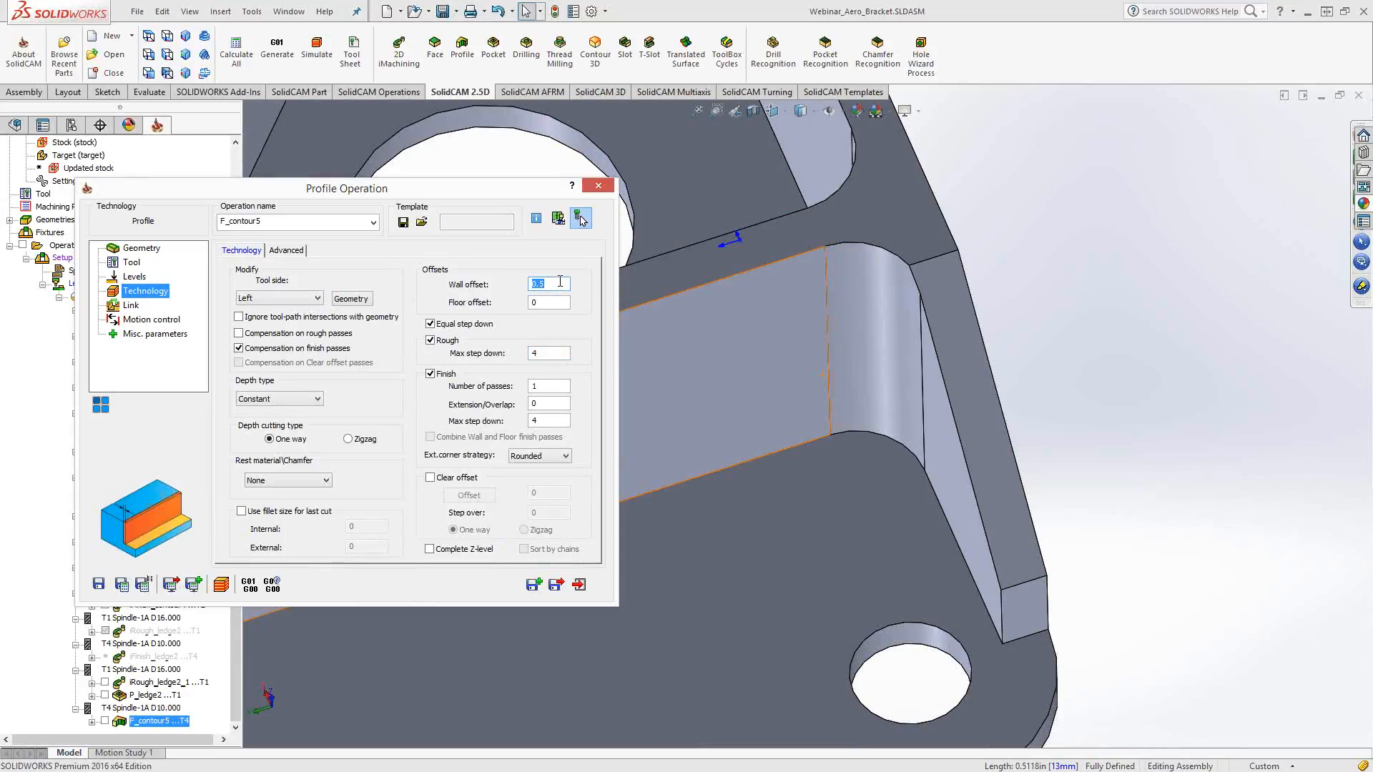
pyautogui.write('0')
pyautogui.write('25')
pyautogui.click(565, 304)
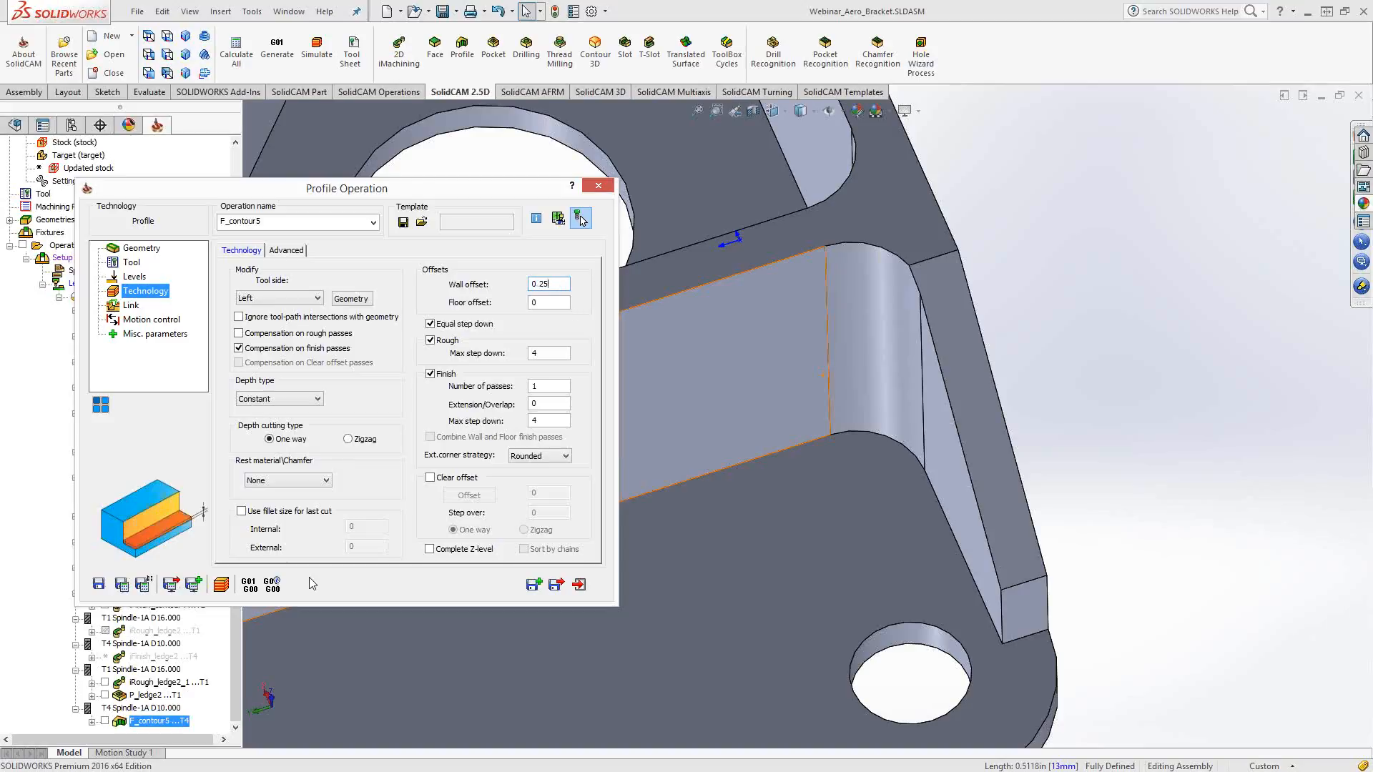
pyautogui.click(120, 588)
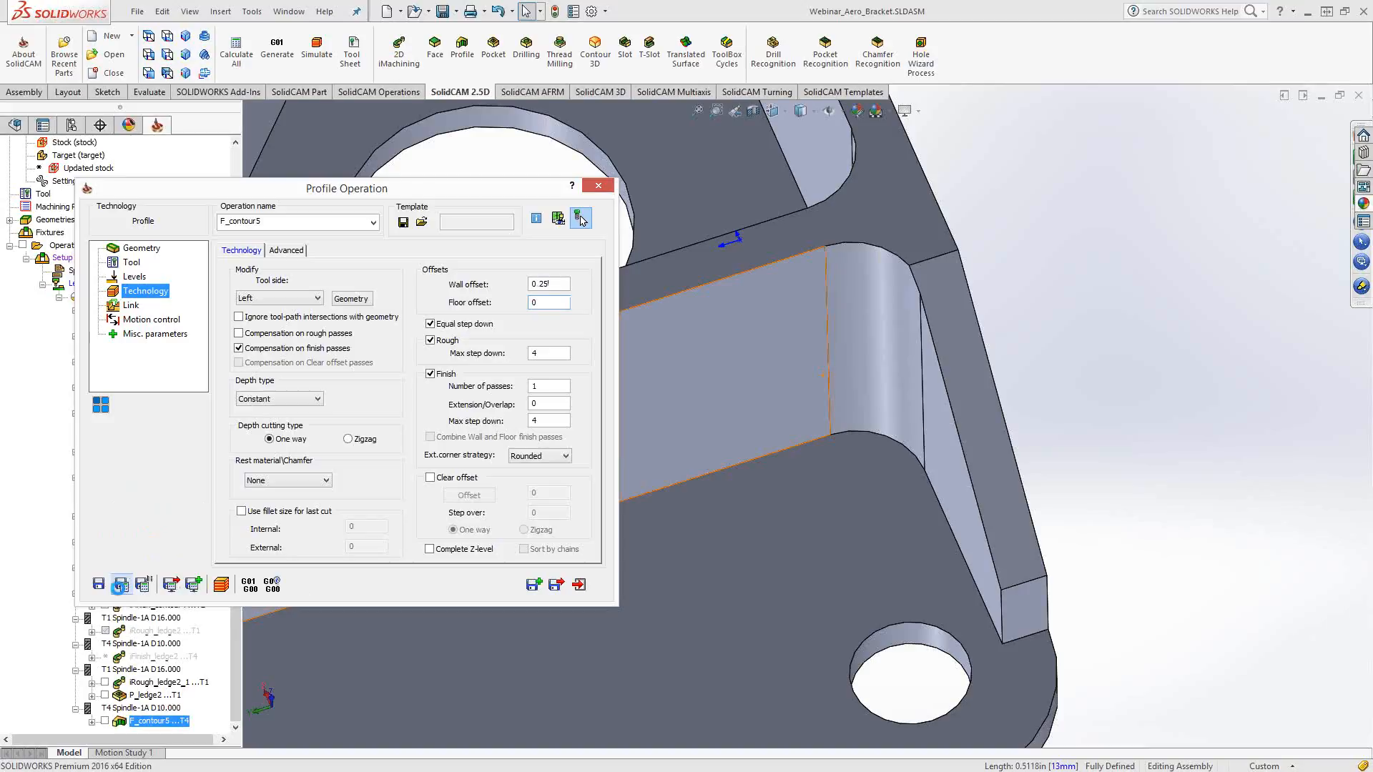
# Simulate the roughing and finishing passes of the profile operation with solid verification, and close the operation
pyautogui.click(221, 586)
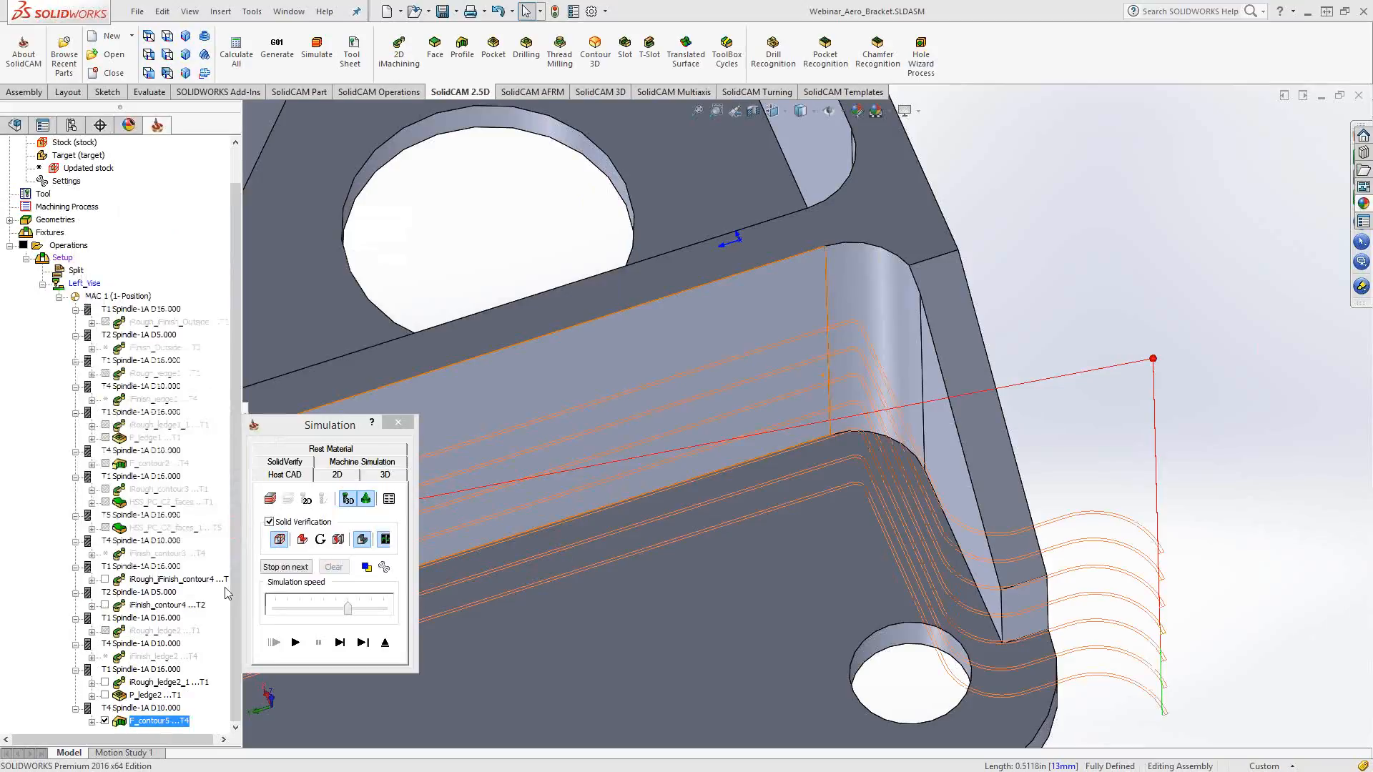
pyautogui.click(339, 643)
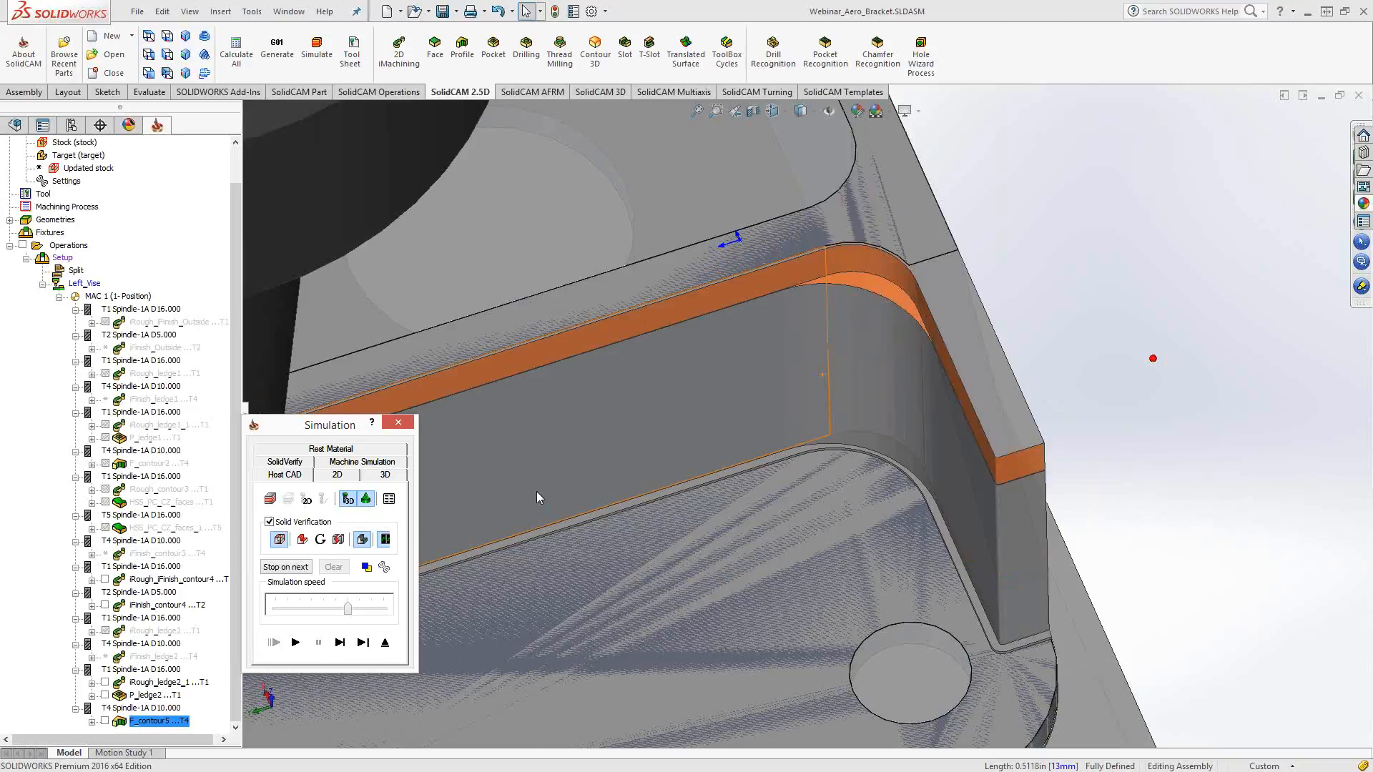
pyautogui.click(341, 643)
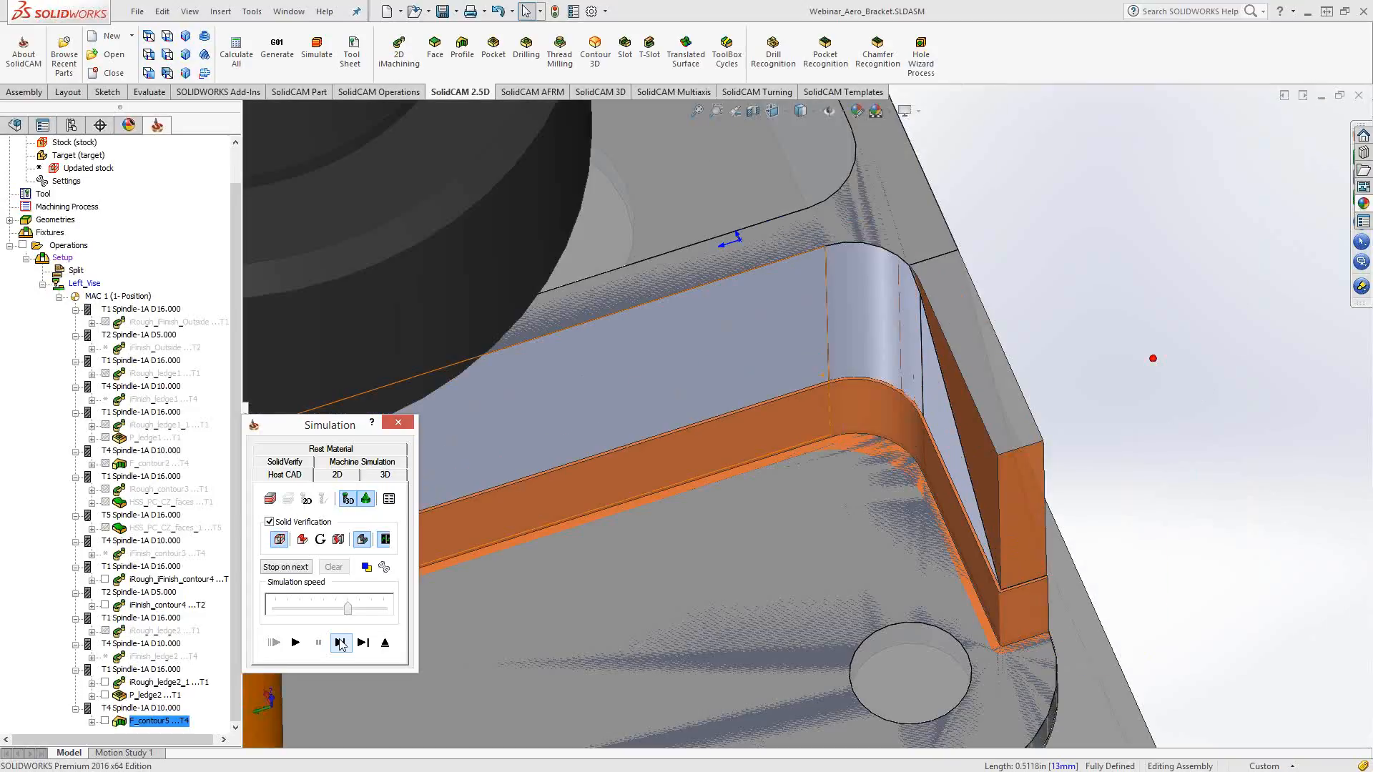
pyautogui.click(341, 642)
pyautogui.click(340, 642)
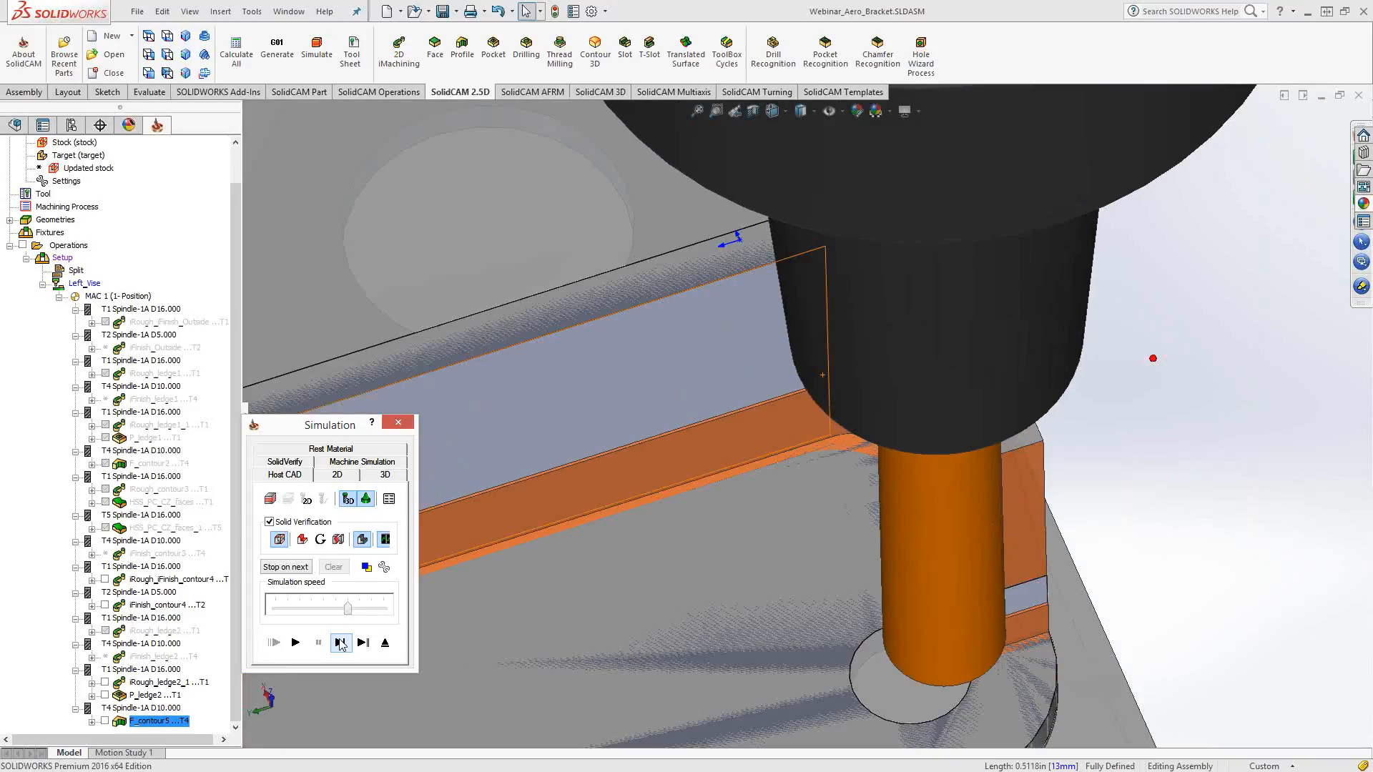
pyautogui.click(305, 645)
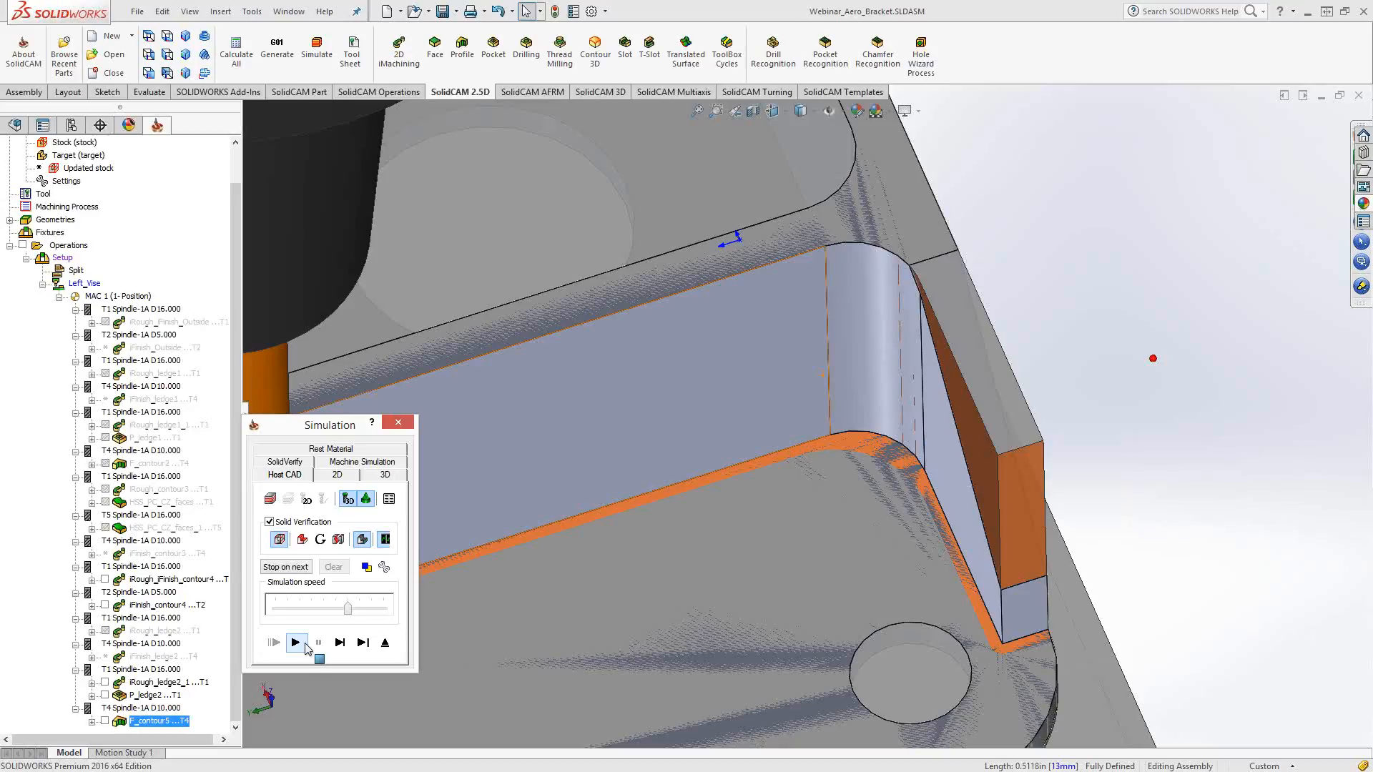
pyautogui.click(305, 644)
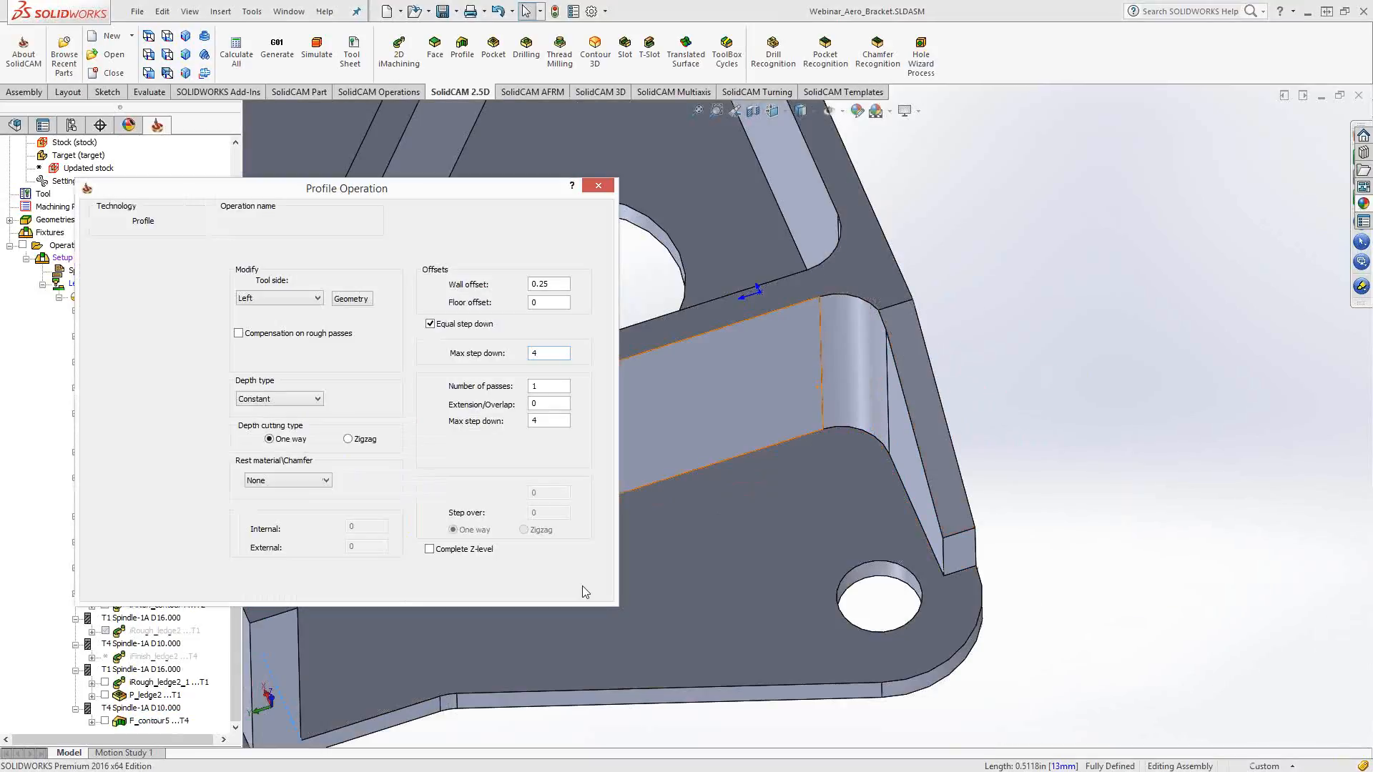
pyautogui.click(581, 585)
# Suppress the iRough_ledge2_1, P_ledge2 and F_contour5 operations, and unsuppress iRough_ledge2 and iFinish_ledge2
pyautogui.keyDown('shift'); pyautogui.click(172, 682); pyautogui.keyUp('shift')
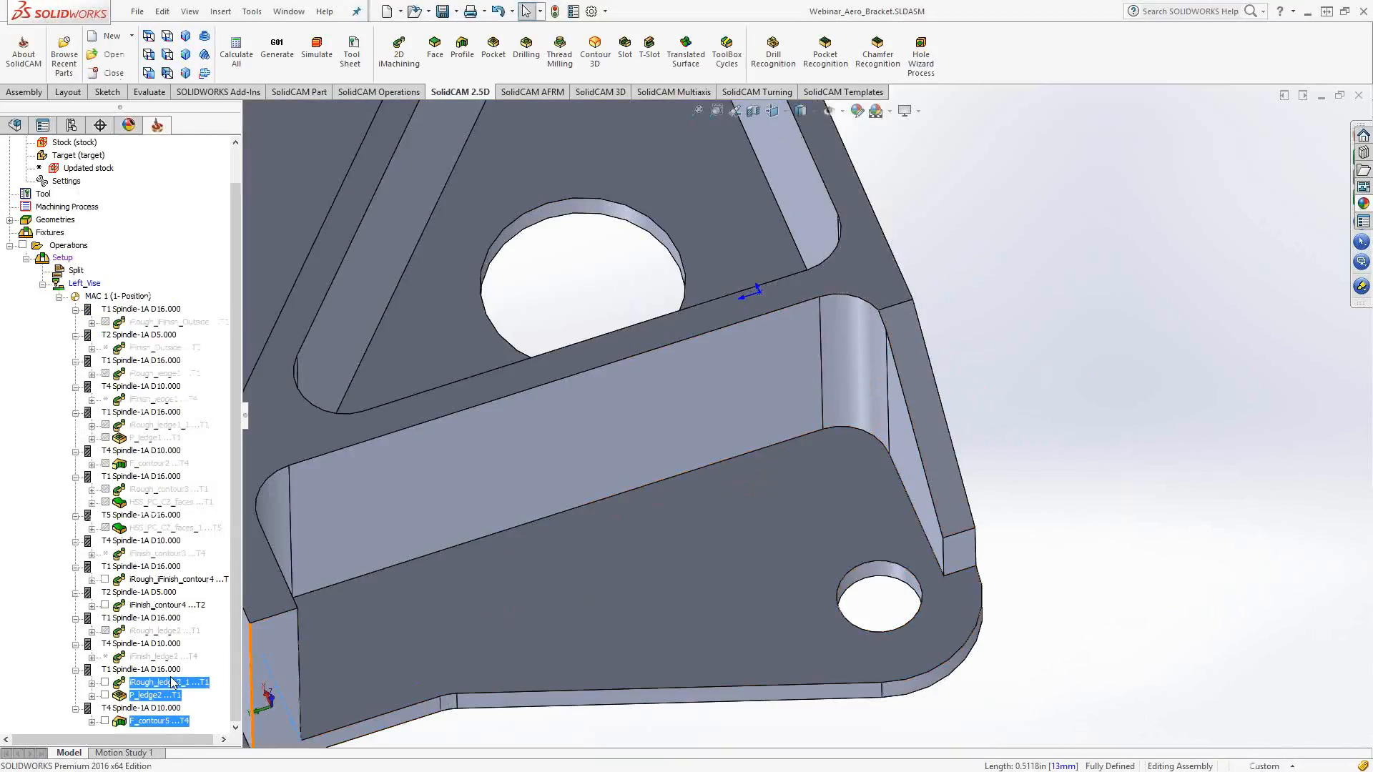
pyautogui.rightClick(172, 682)
pyautogui.click(187, 729)
pyautogui.click(178, 631)
pyautogui.rightClick(208, 646)
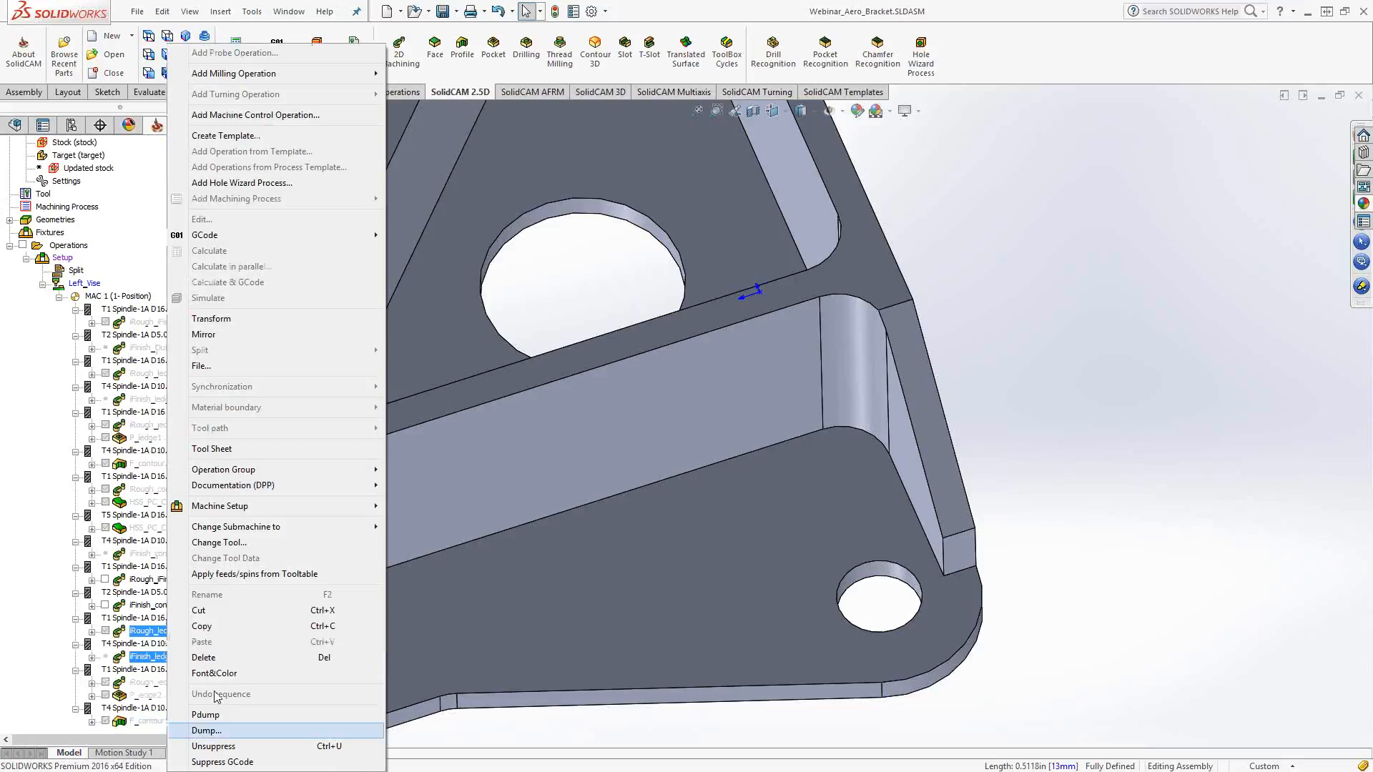
pyautogui.click(189, 727)
# Calculate the iFinish_ledge2 operation and display the toolpaths of both iFinish_ledge2 and iRough_ledge2
pyautogui.click(163, 658)
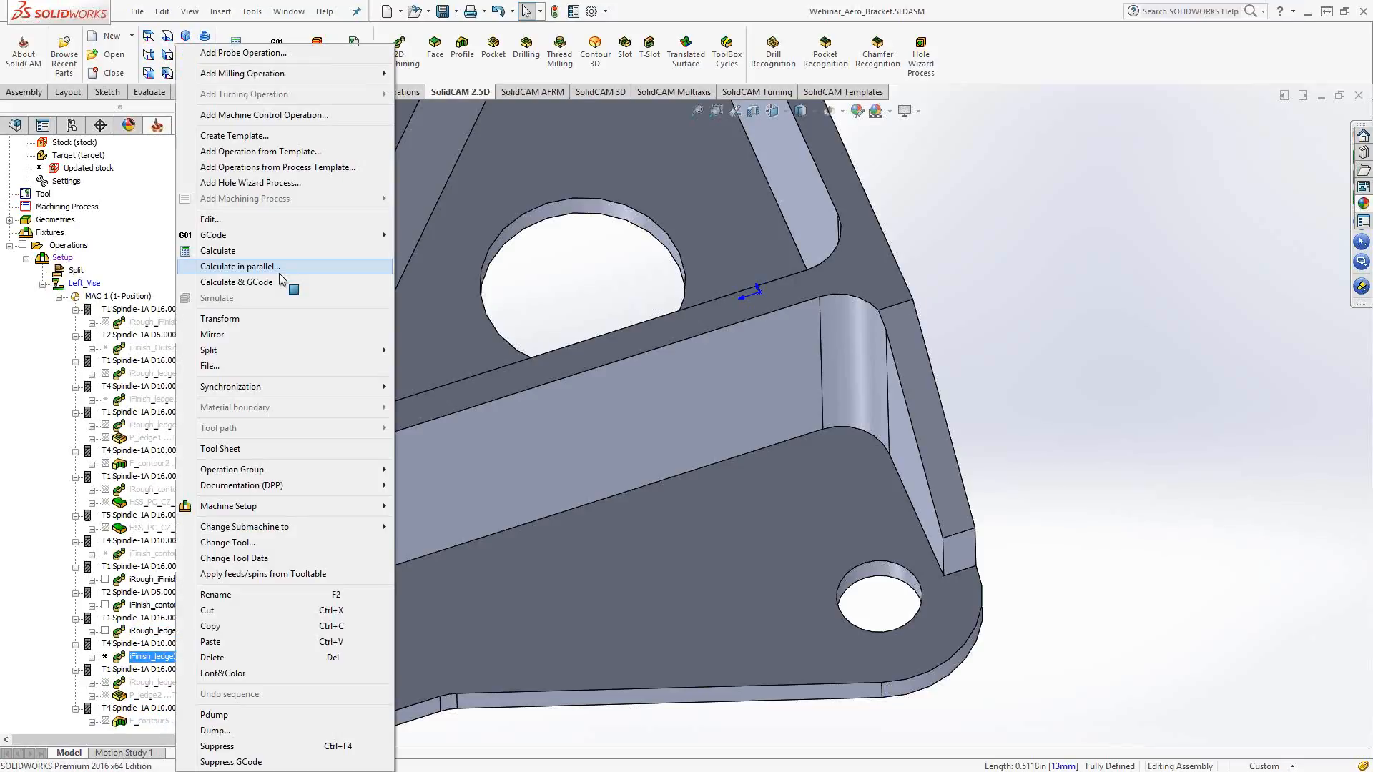
pyautogui.click(105, 658)
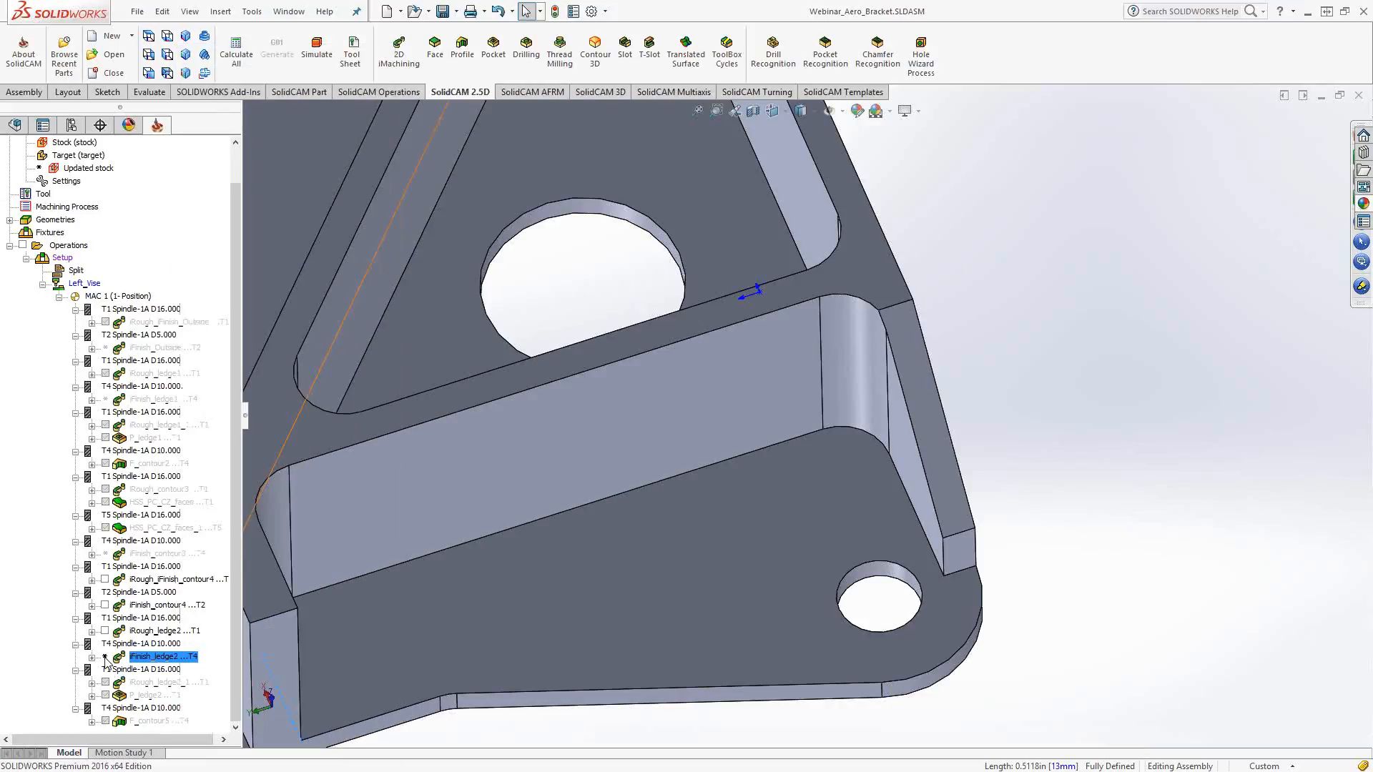
pyautogui.click(120, 633)
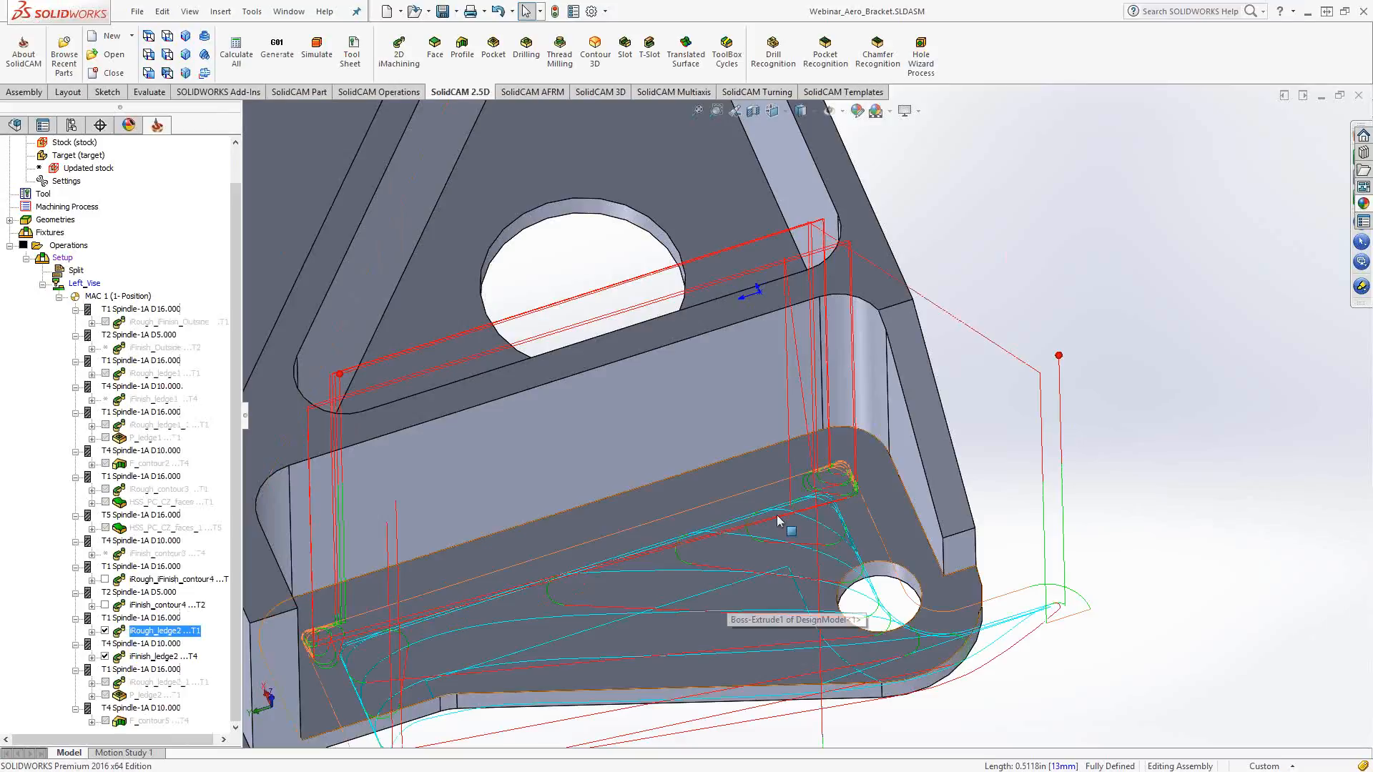
# Turn off floor finishing in the iRough_ledge2 operation and recalculate it
pyautogui.keyDown('ctrl'); pyautogui.moveTo(776, 515); pyautogui.dragTo(871, 423, button='middle'); pyautogui.keyUp('ctrl')
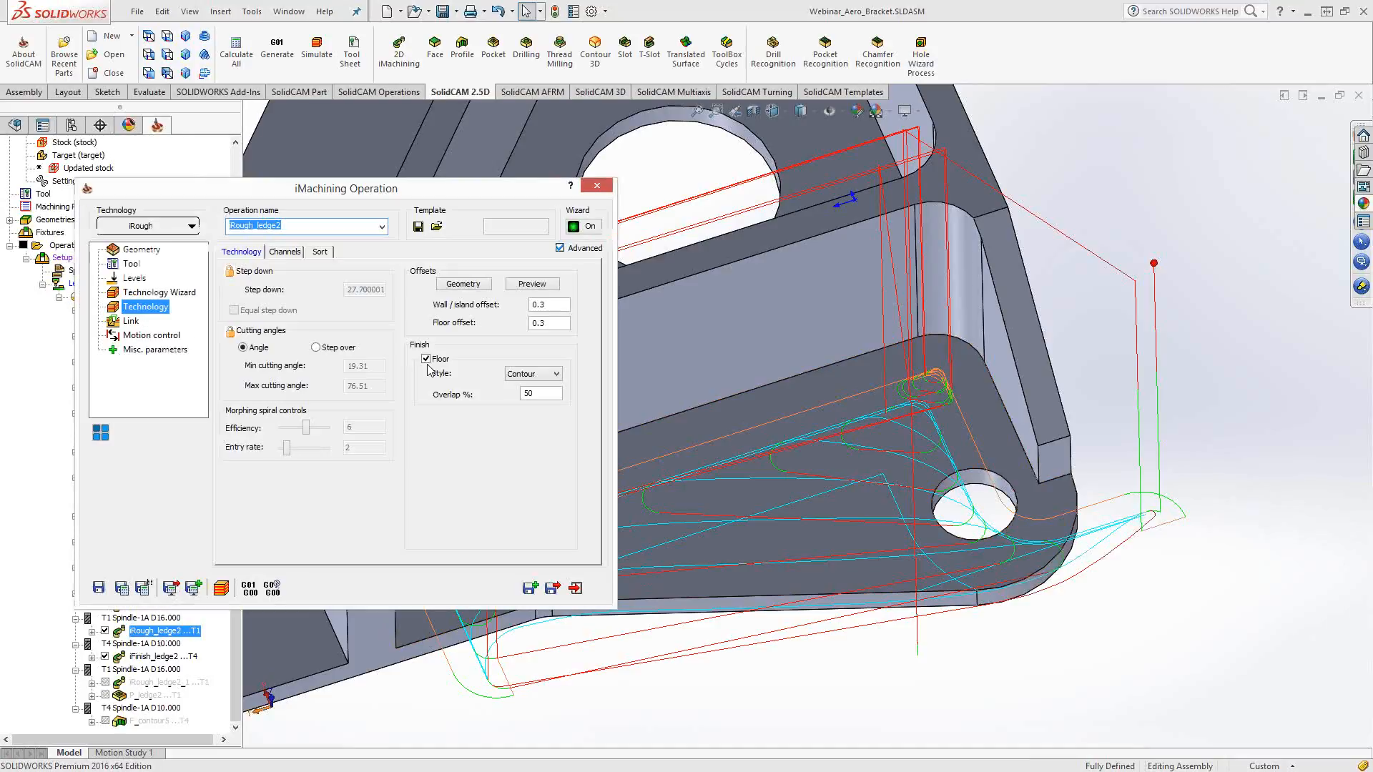
pyautogui.click(427, 359)
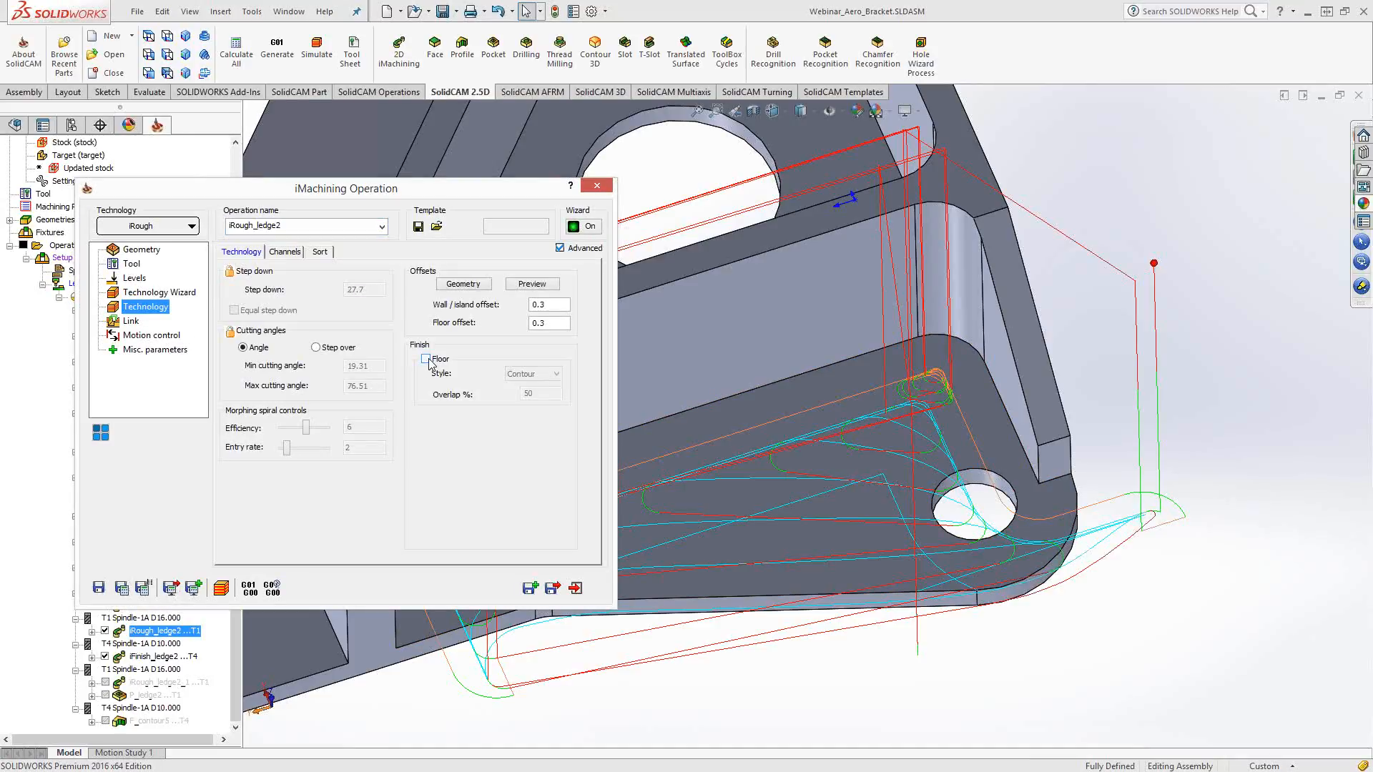
pyautogui.click(143, 592)
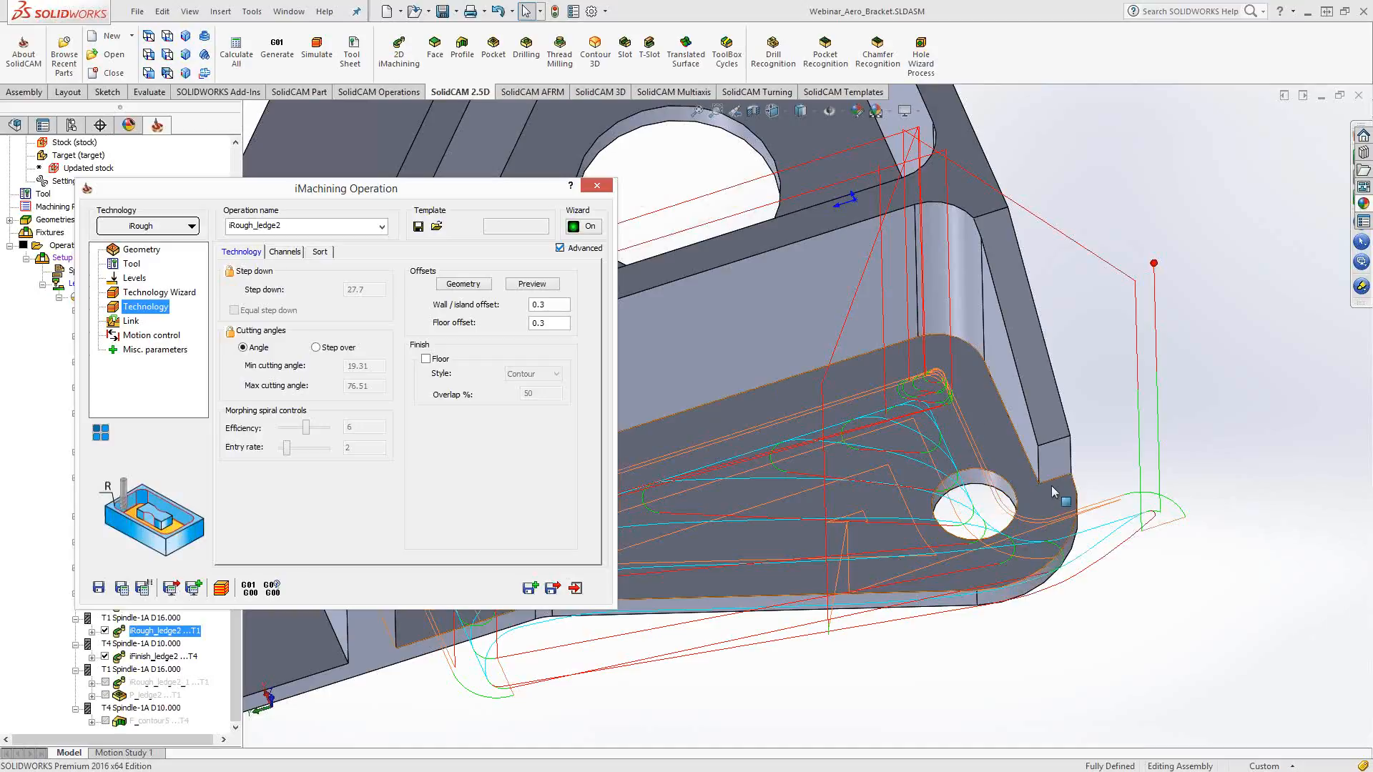
# Simulate iRough_ledge2 and iFinish_ledge2 with solid verification, inspect the machined ledge from several angles, and close the operation
pyautogui.click(221, 588)
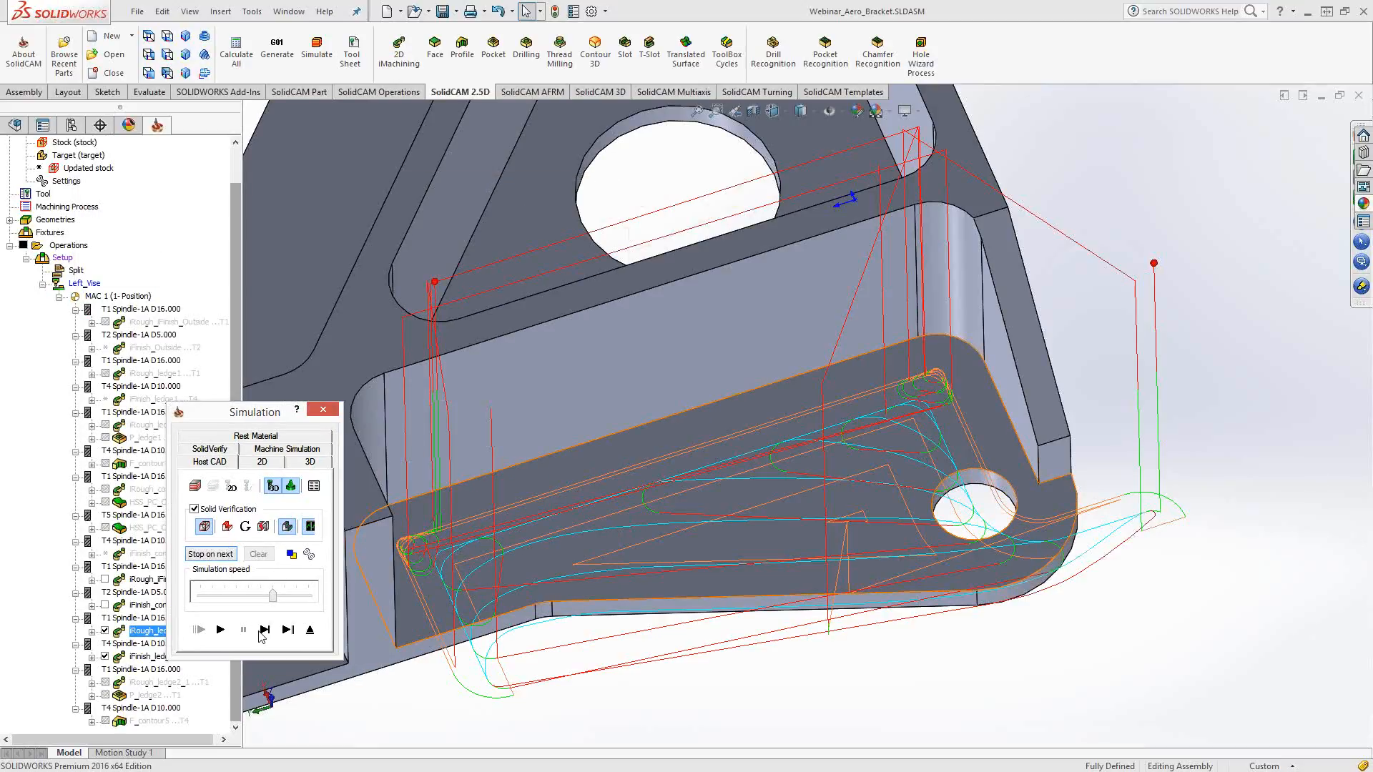
pyautogui.click(264, 629)
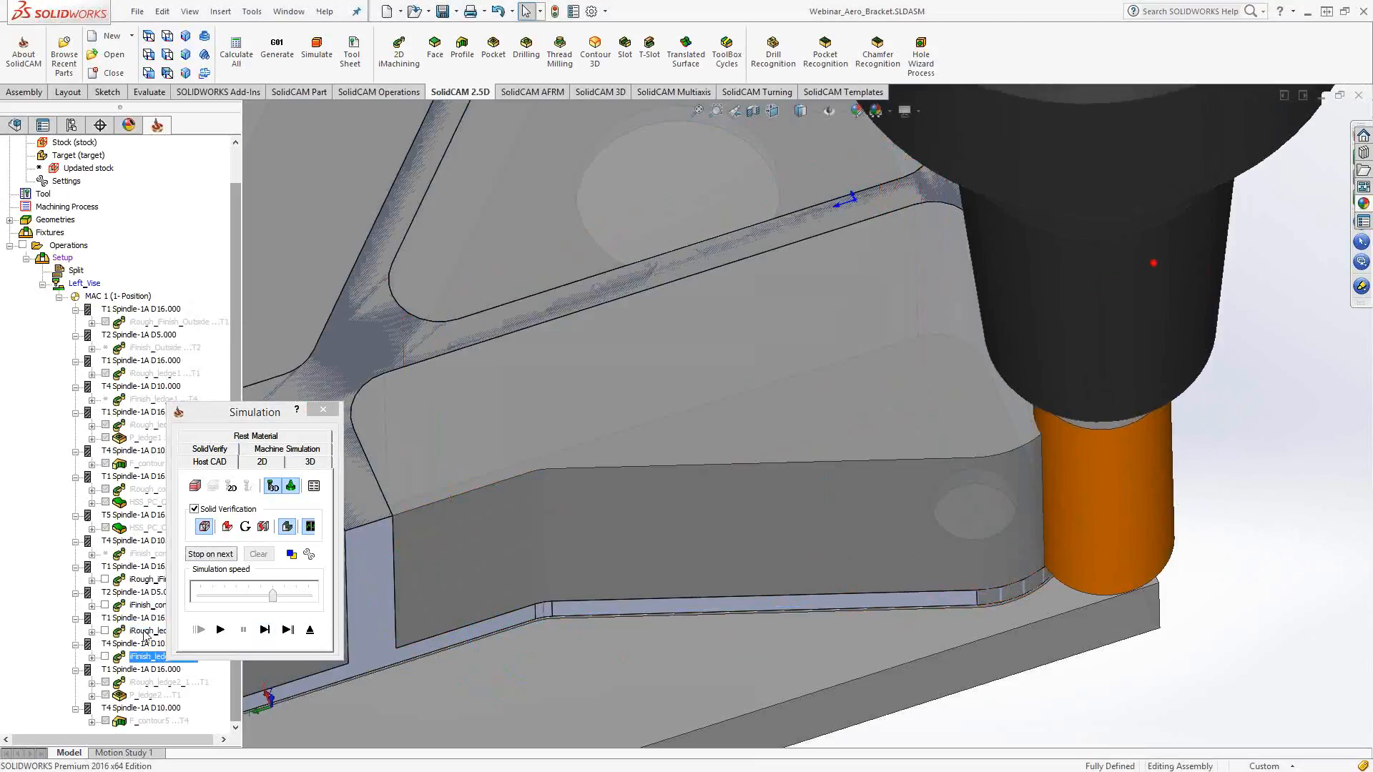
pyautogui.click(264, 630)
pyautogui.click(264, 630)
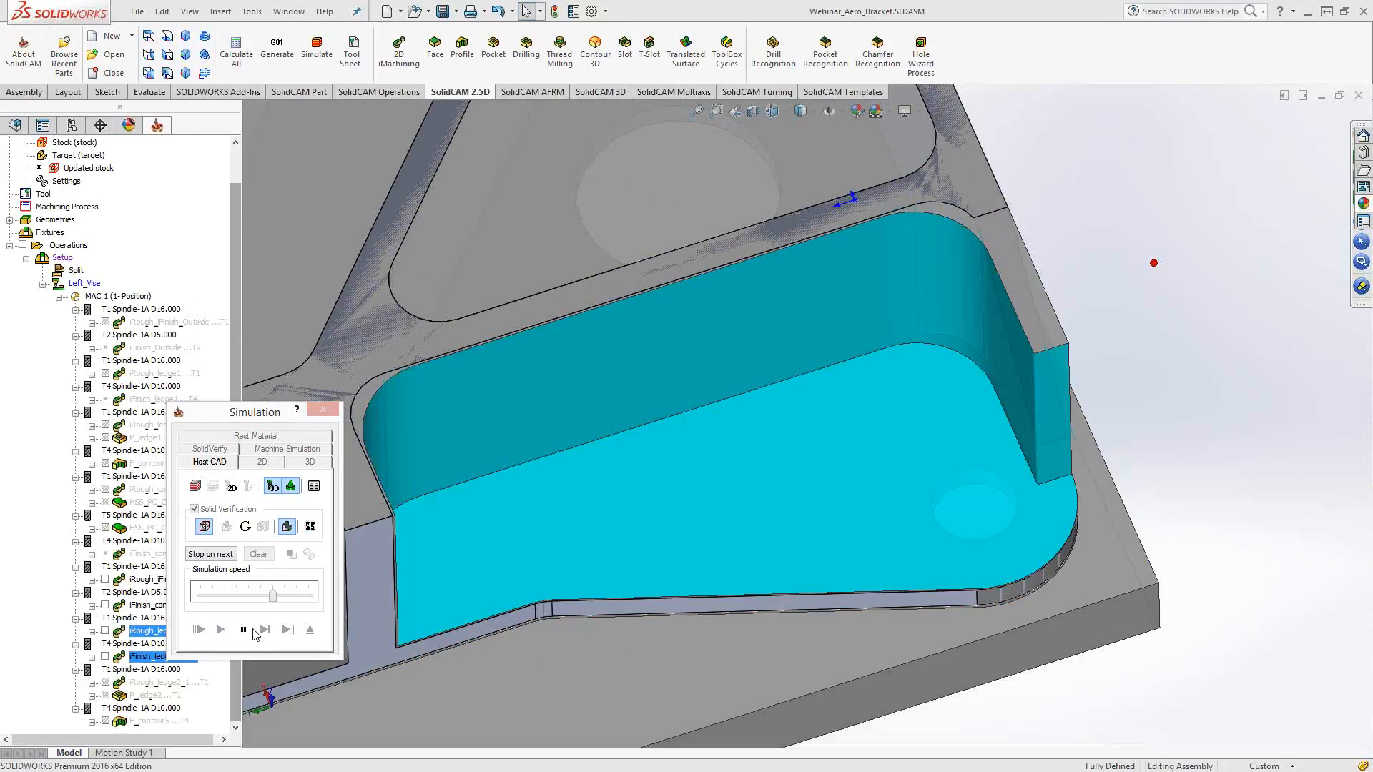
pyautogui.click(264, 631)
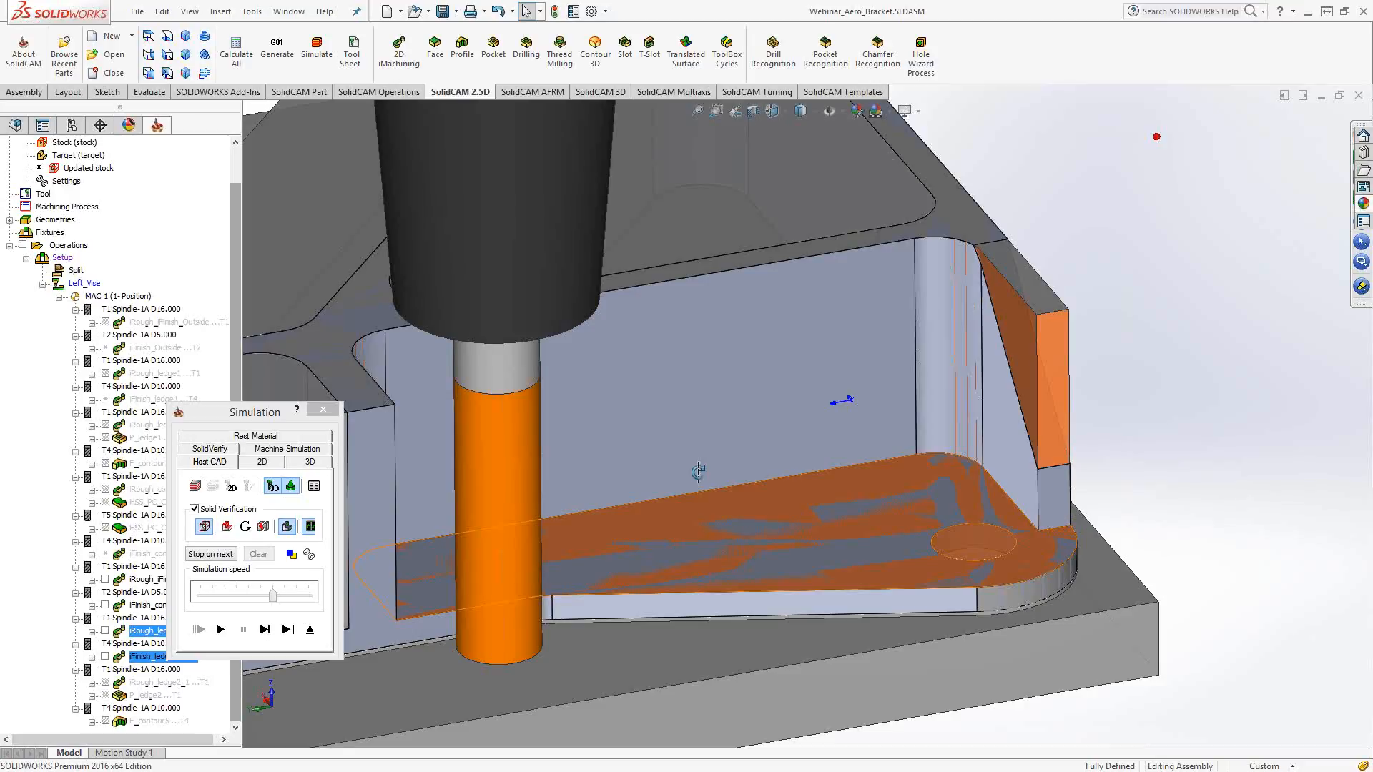
pyautogui.moveTo(698, 472); pyautogui.dragTo(701, 455, button='middle')
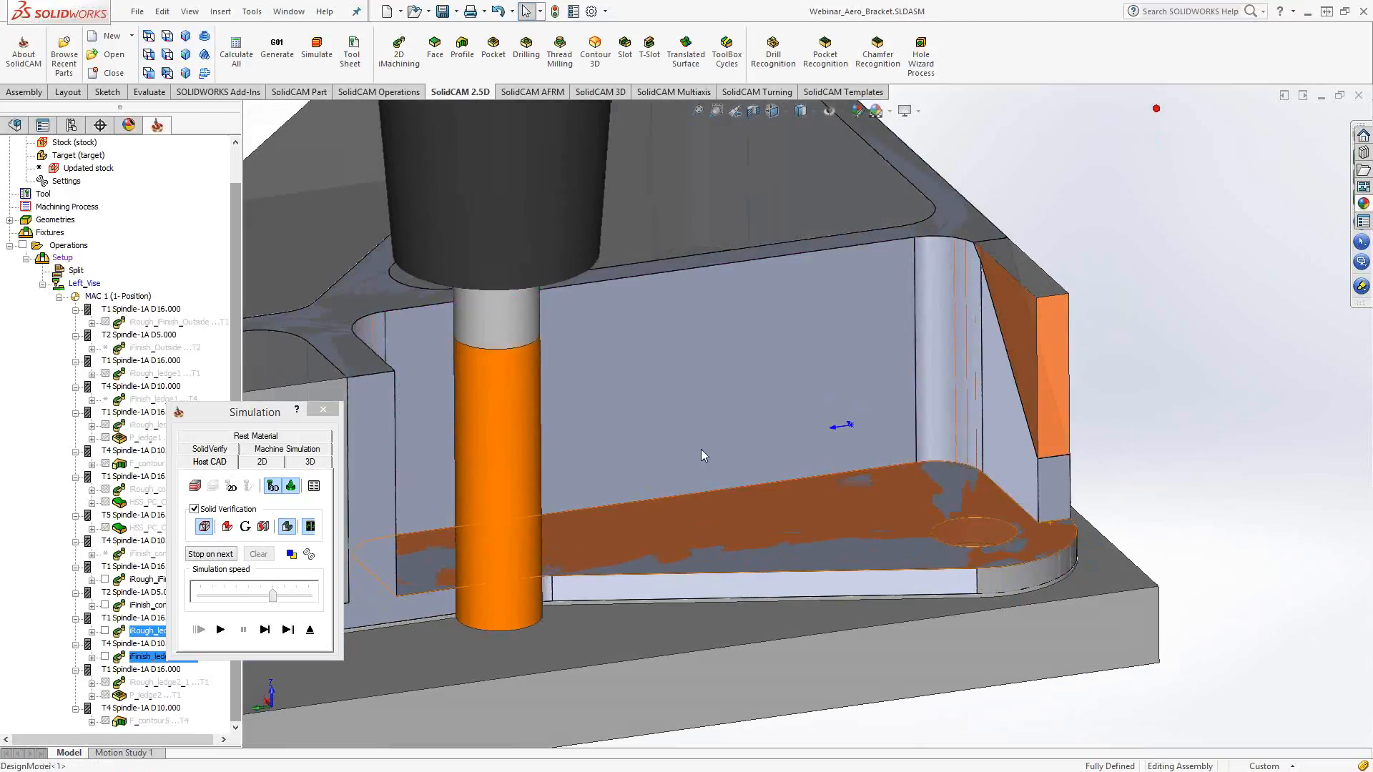
pyautogui.scroll(3, 701, 455)
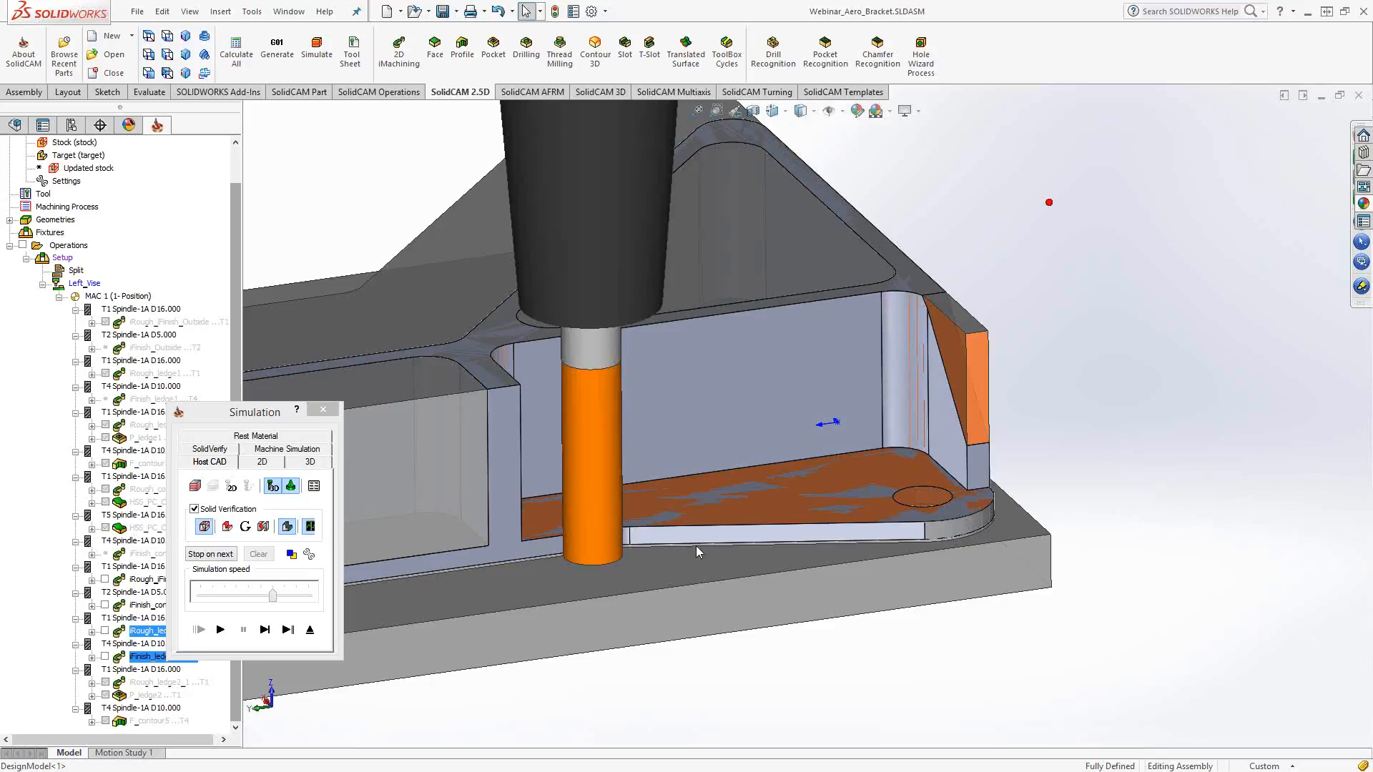
pyautogui.moveTo(696, 546); pyautogui.dragTo(696, 547, button='middle')
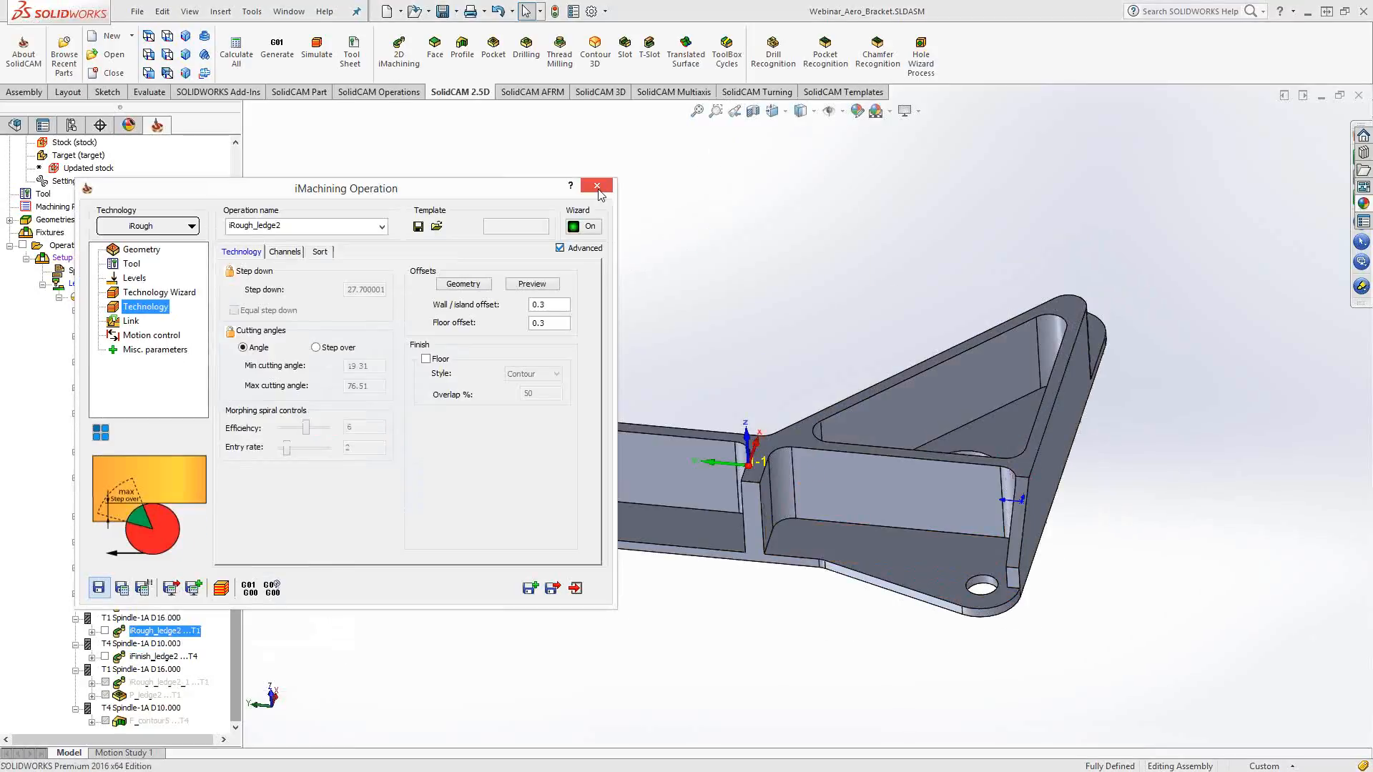
pyautogui.click(597, 186)
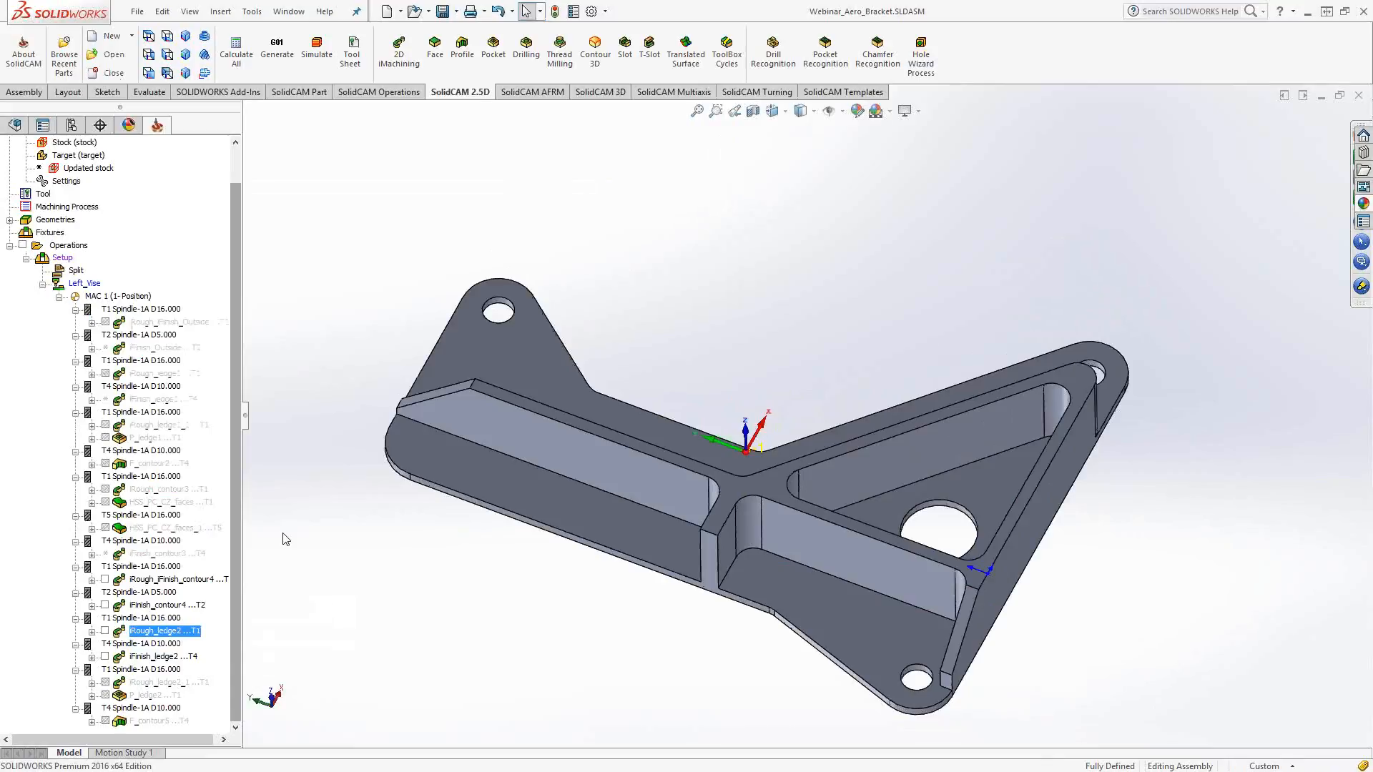
# Suppress the iRough_ledge2 and iFinish_ledge2 operations
pyautogui.keyDown('ctrl'); pyautogui.click(162, 656); pyautogui.keyUp('ctrl')
pyautogui.rightClick(162, 656)
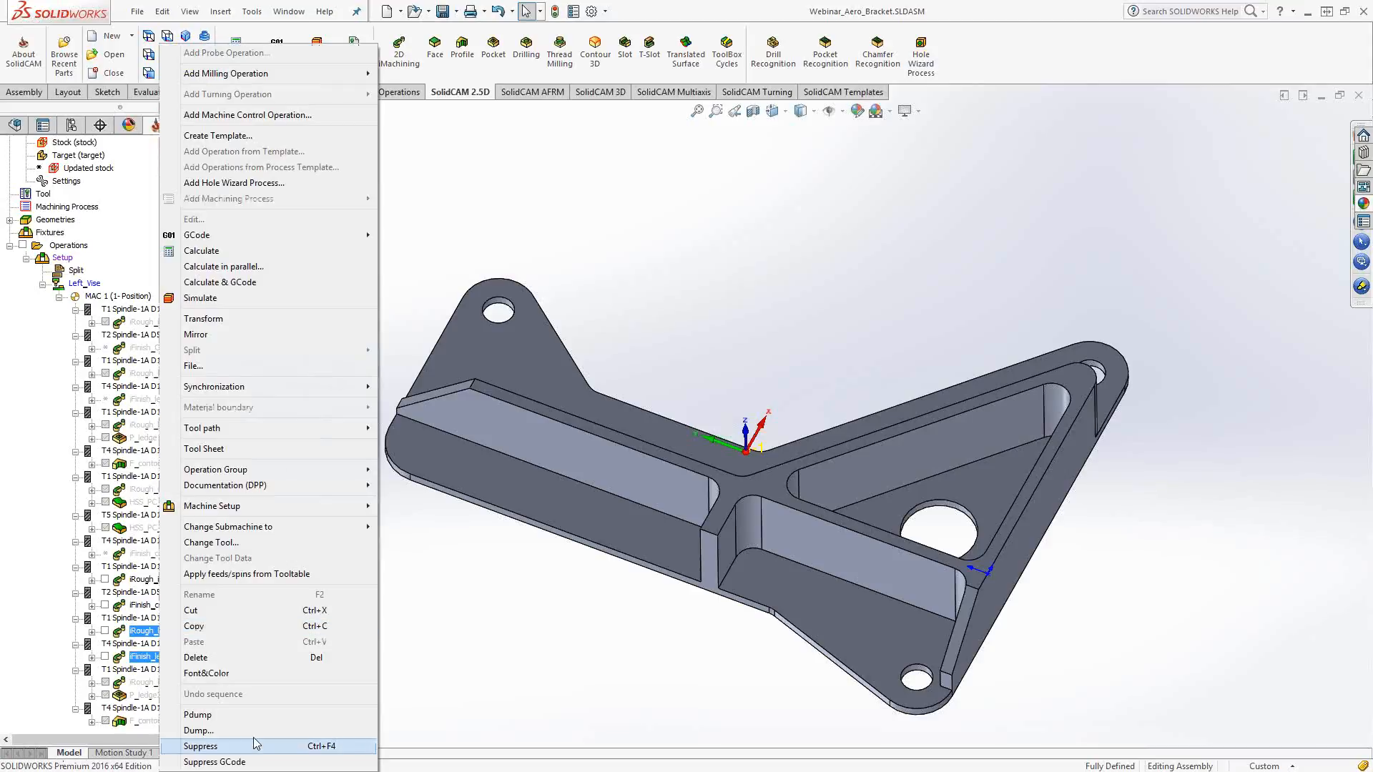
pyautogui.click(253, 742)
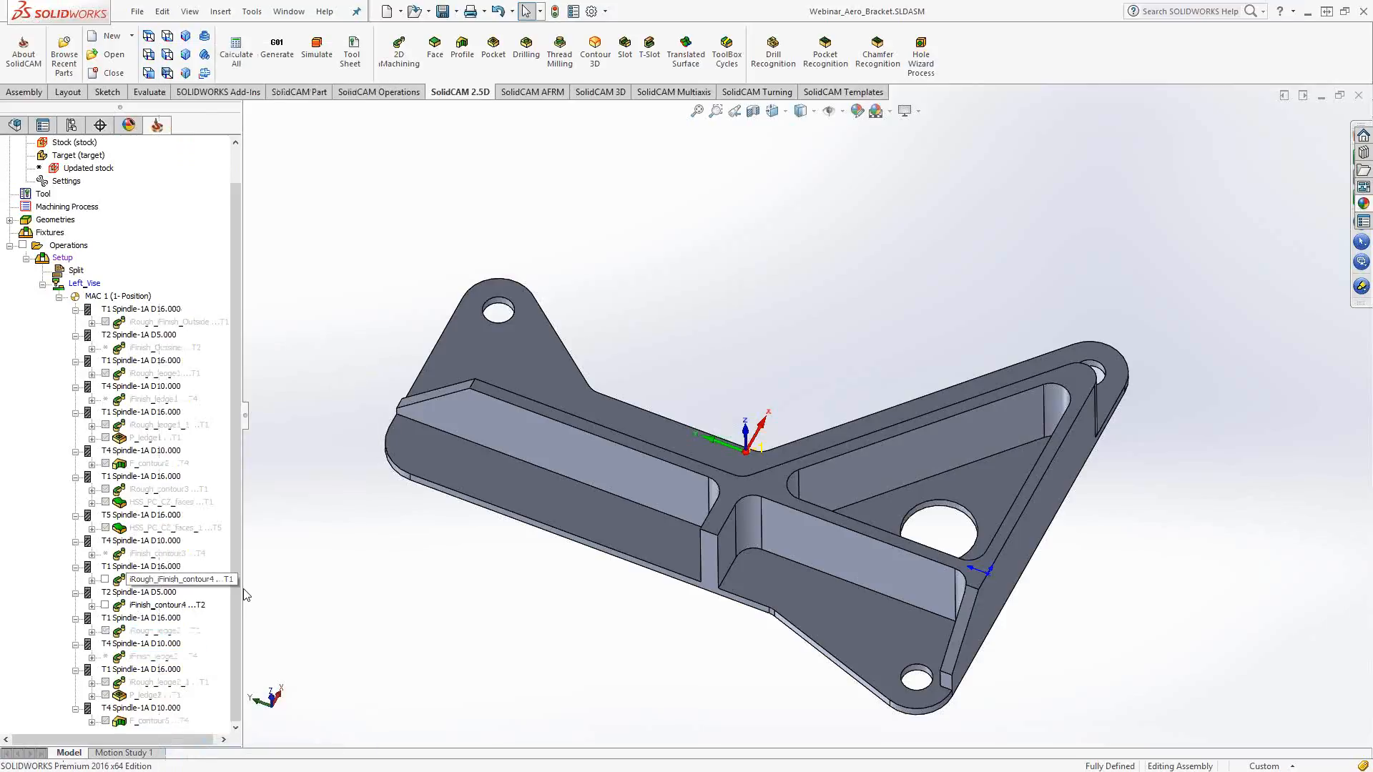
# Add a milling operation after iFinish_contour4 and define its contour6 geometry with four chains around both ledges, the outer flange and the triangular pocket
pyautogui.rightClick(154, 605)
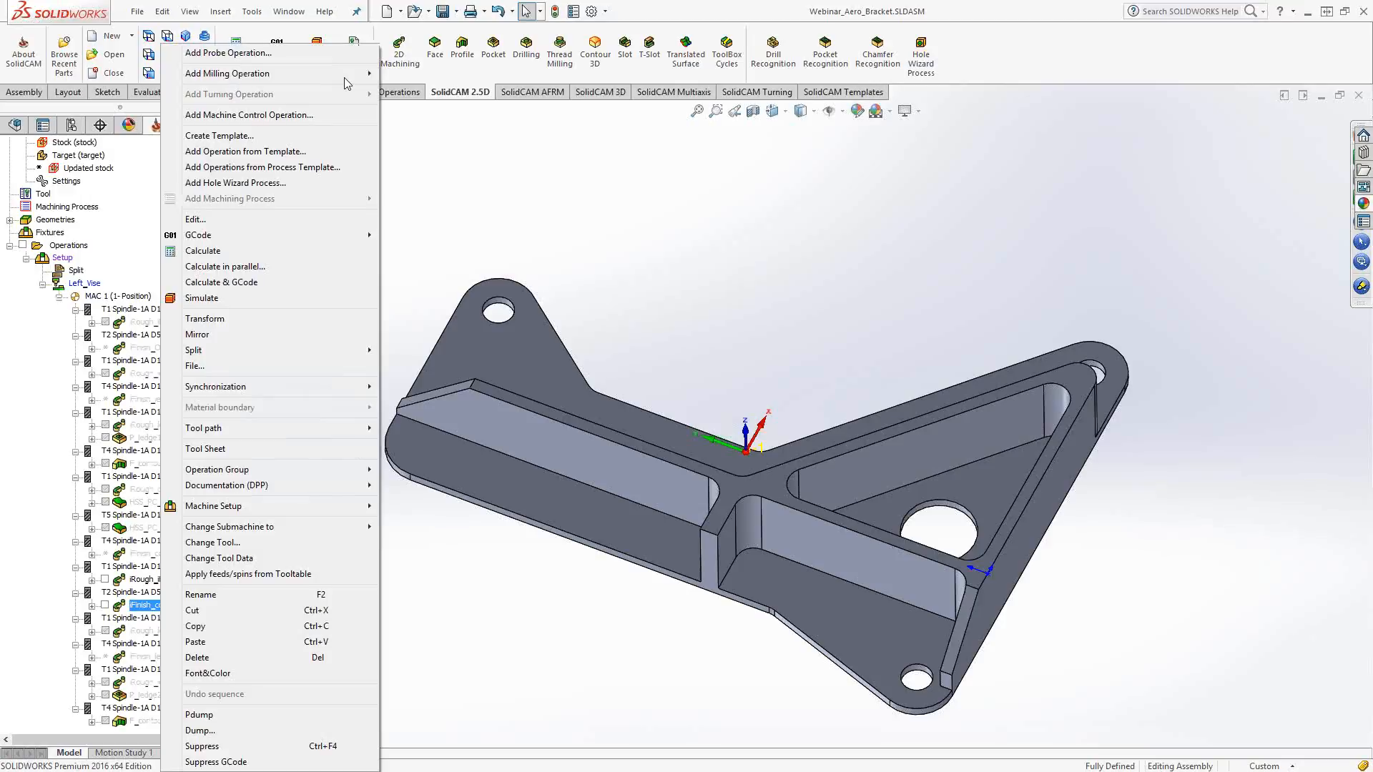
pyautogui.moveTo(286, 74)
pyautogui.click(444, 74)
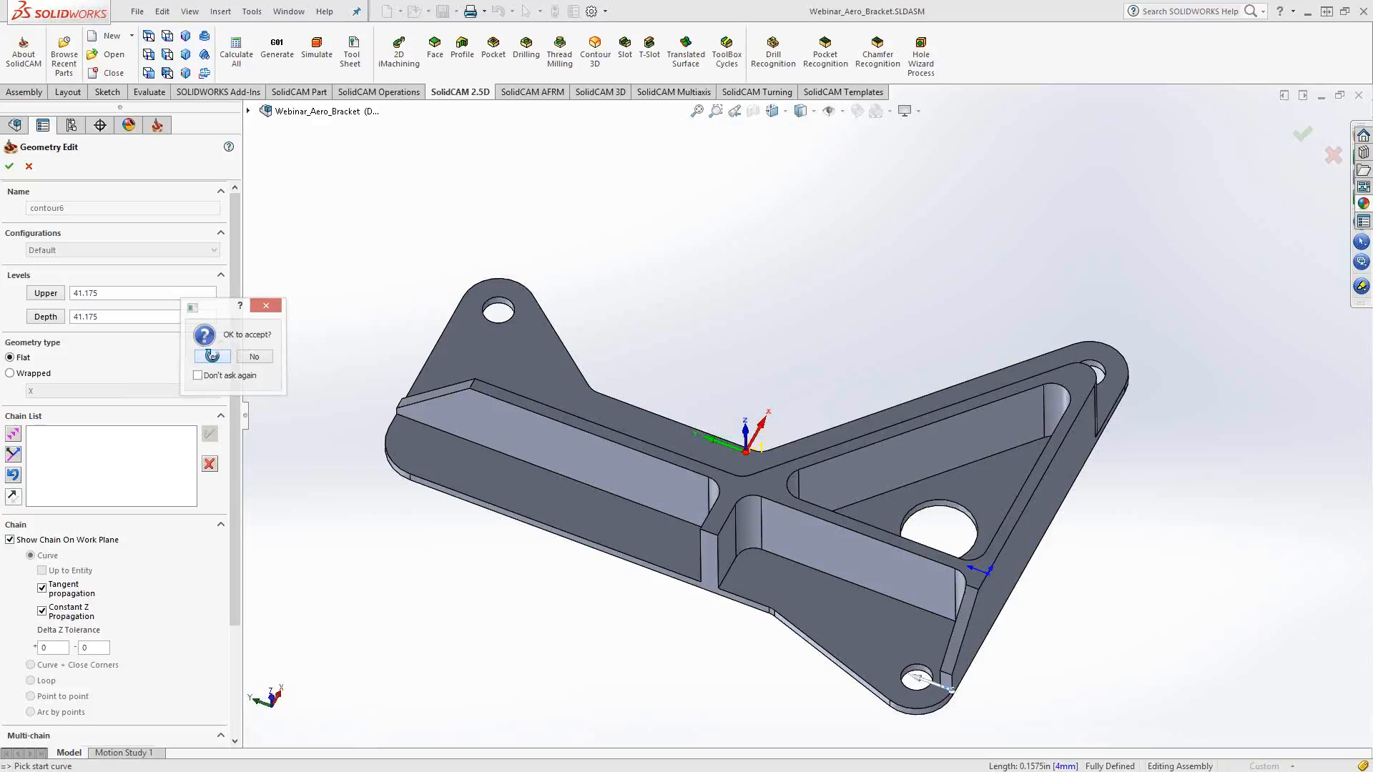
pyautogui.click(212, 356)
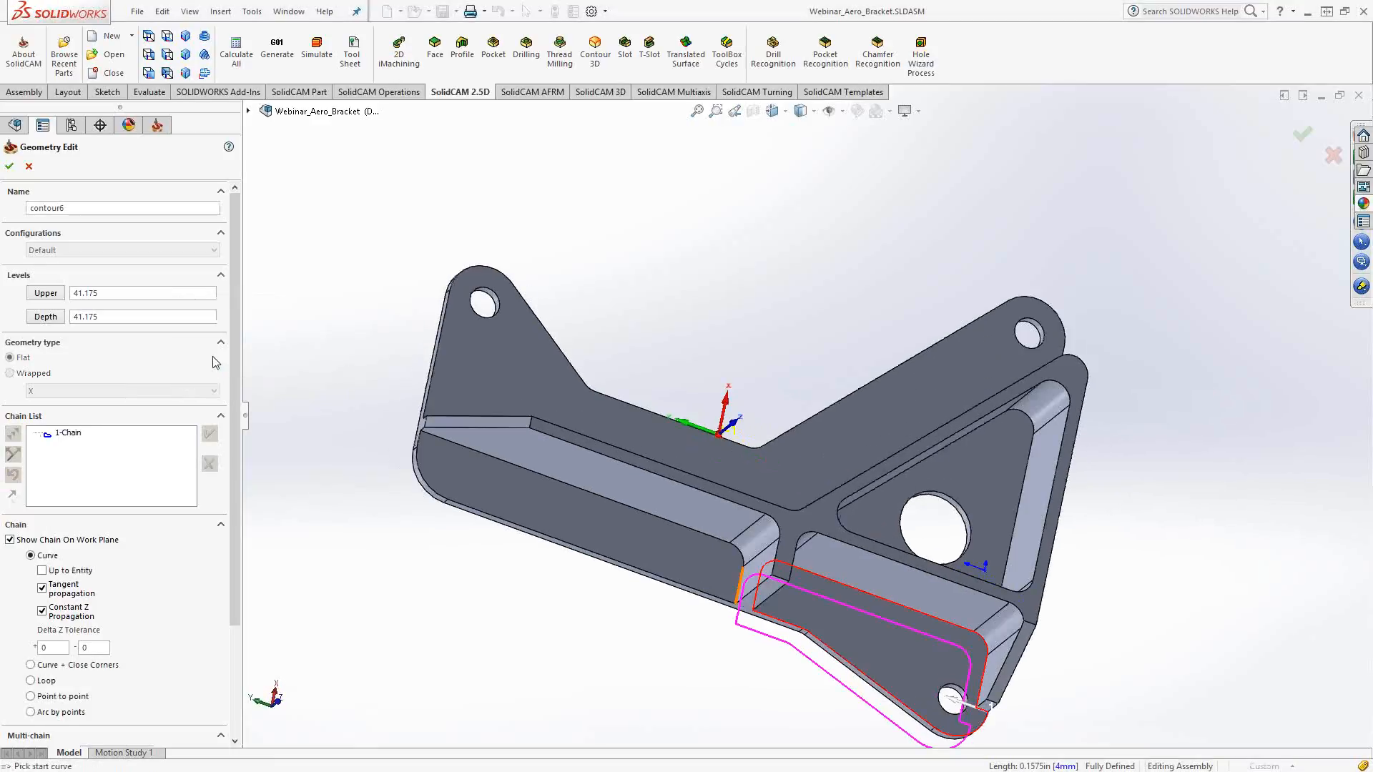
pyautogui.click(212, 357)
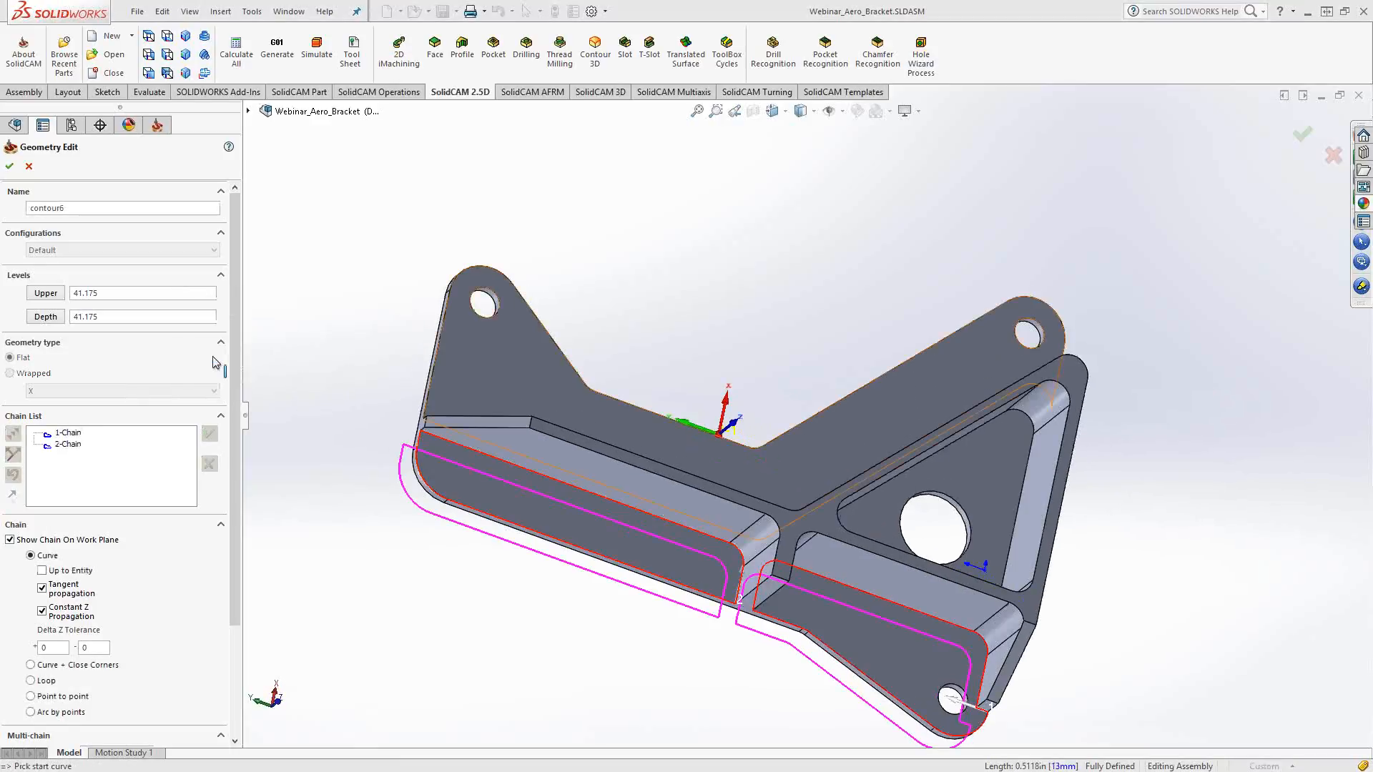
pyautogui.click(213, 357)
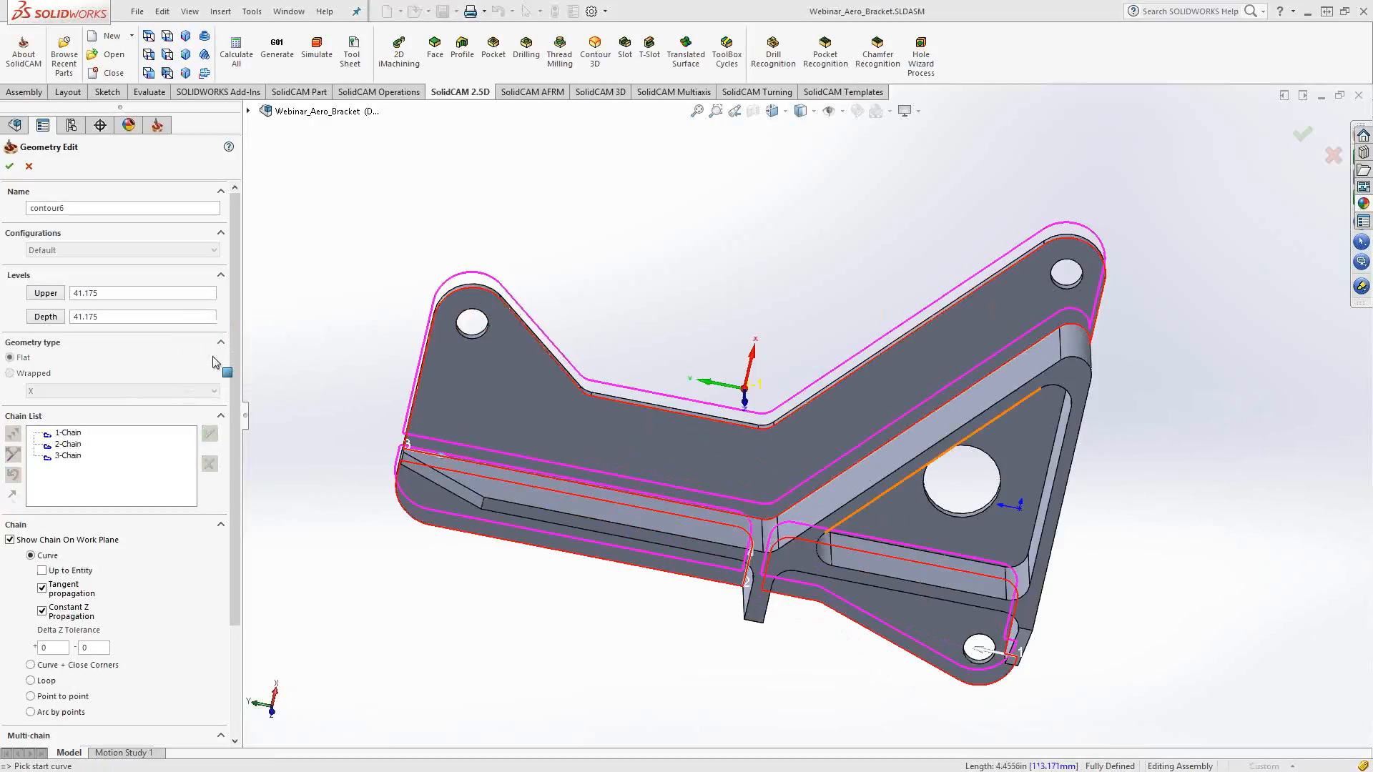
pyautogui.click(1030, 550)
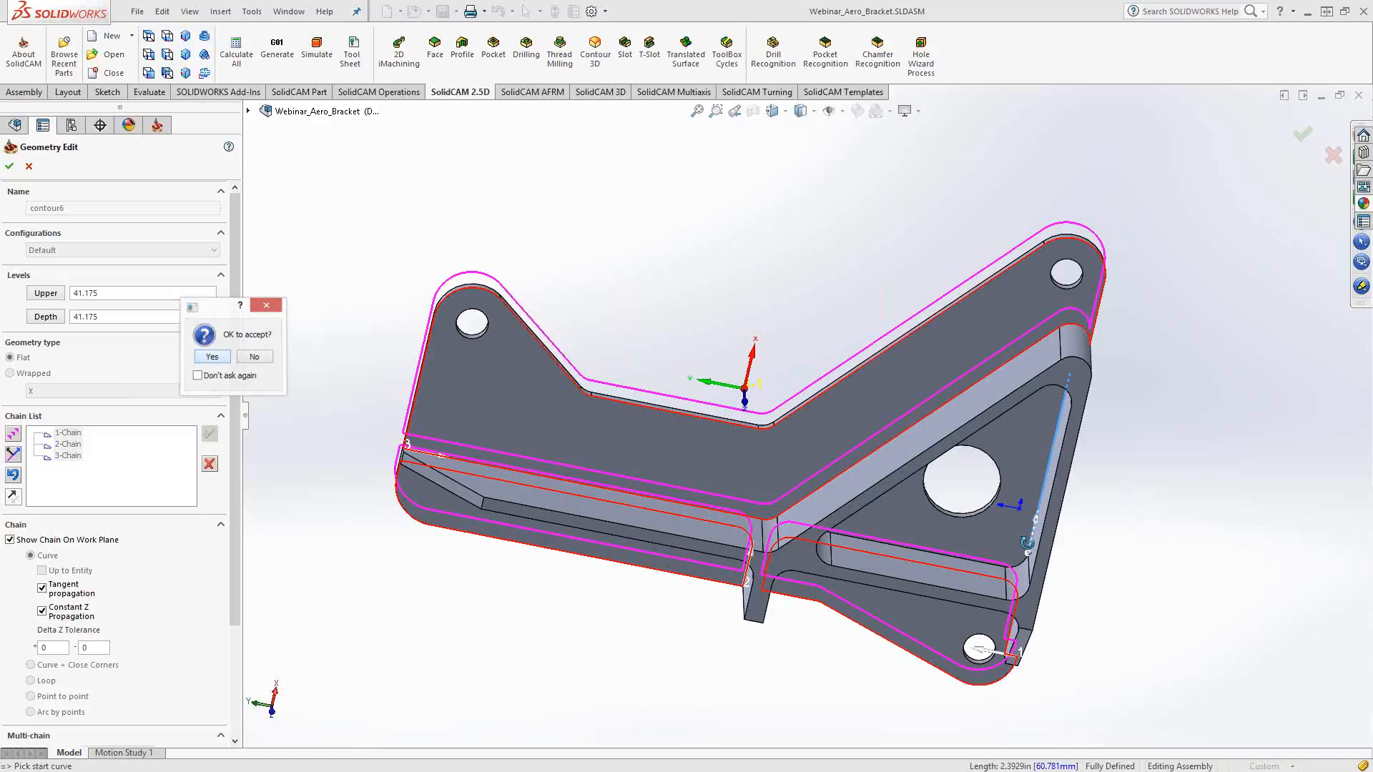
pyautogui.click(212, 357)
# Mark the outer edges of 1-Chain on the short ledge as open, using a From/To entity range
pyautogui.moveTo(300, 300); pyautogui.dragTo(371, 222, button='middle')
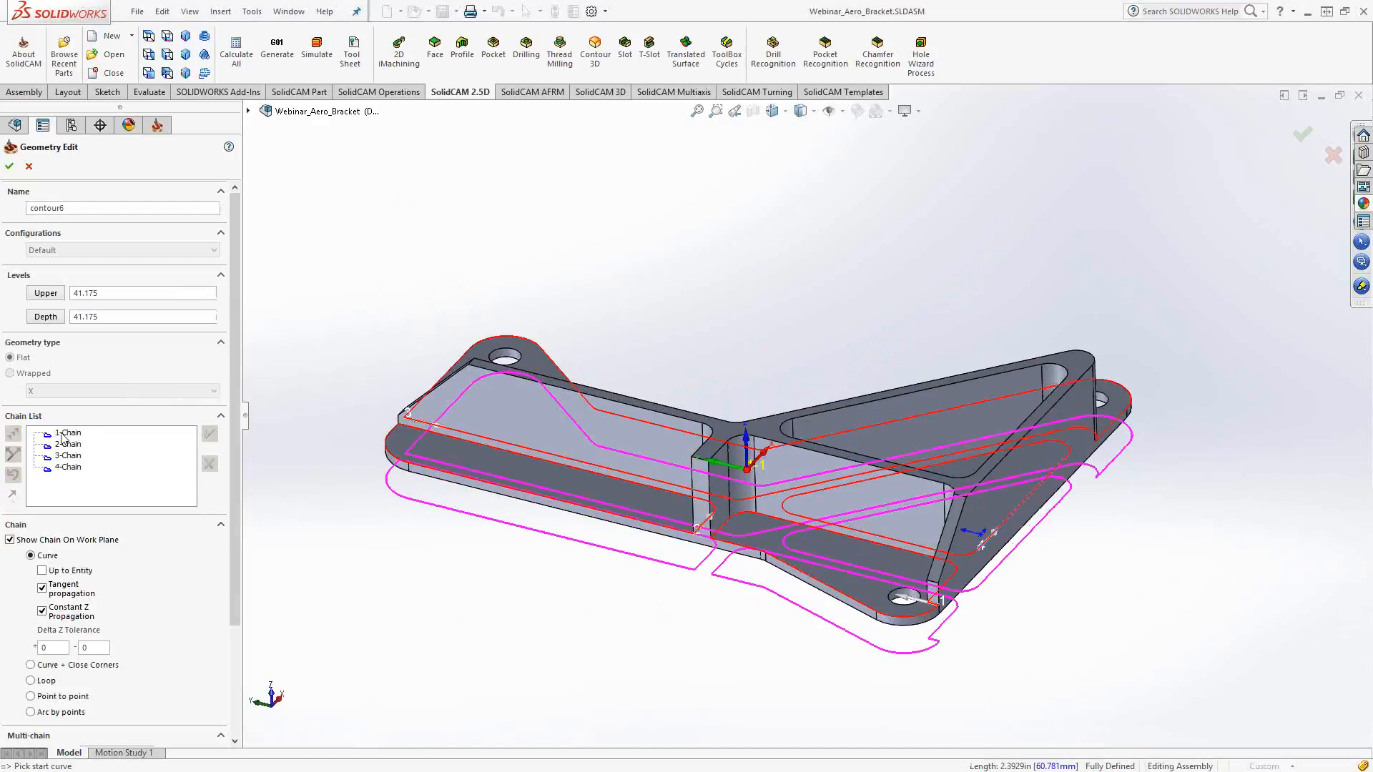
pyautogui.rightClick(62, 435)
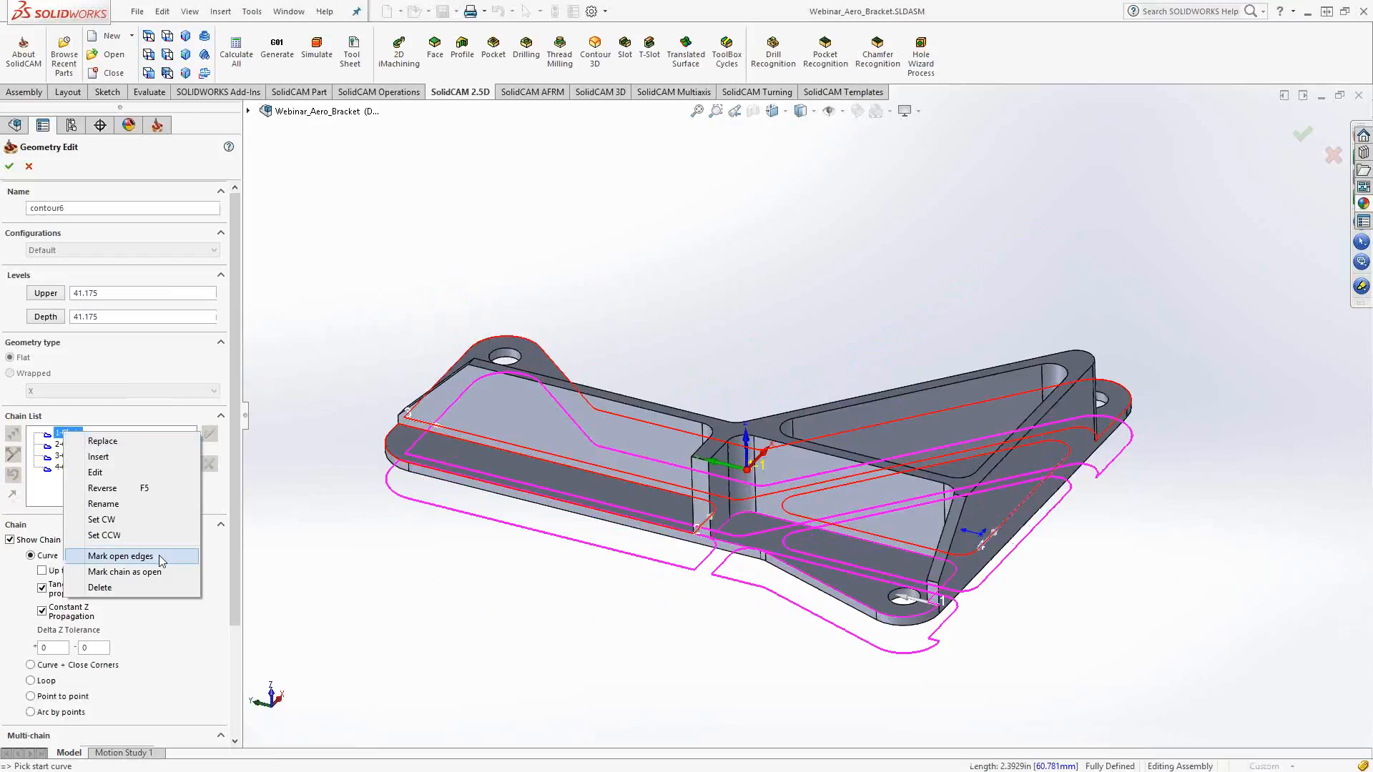
pyautogui.click(161, 557)
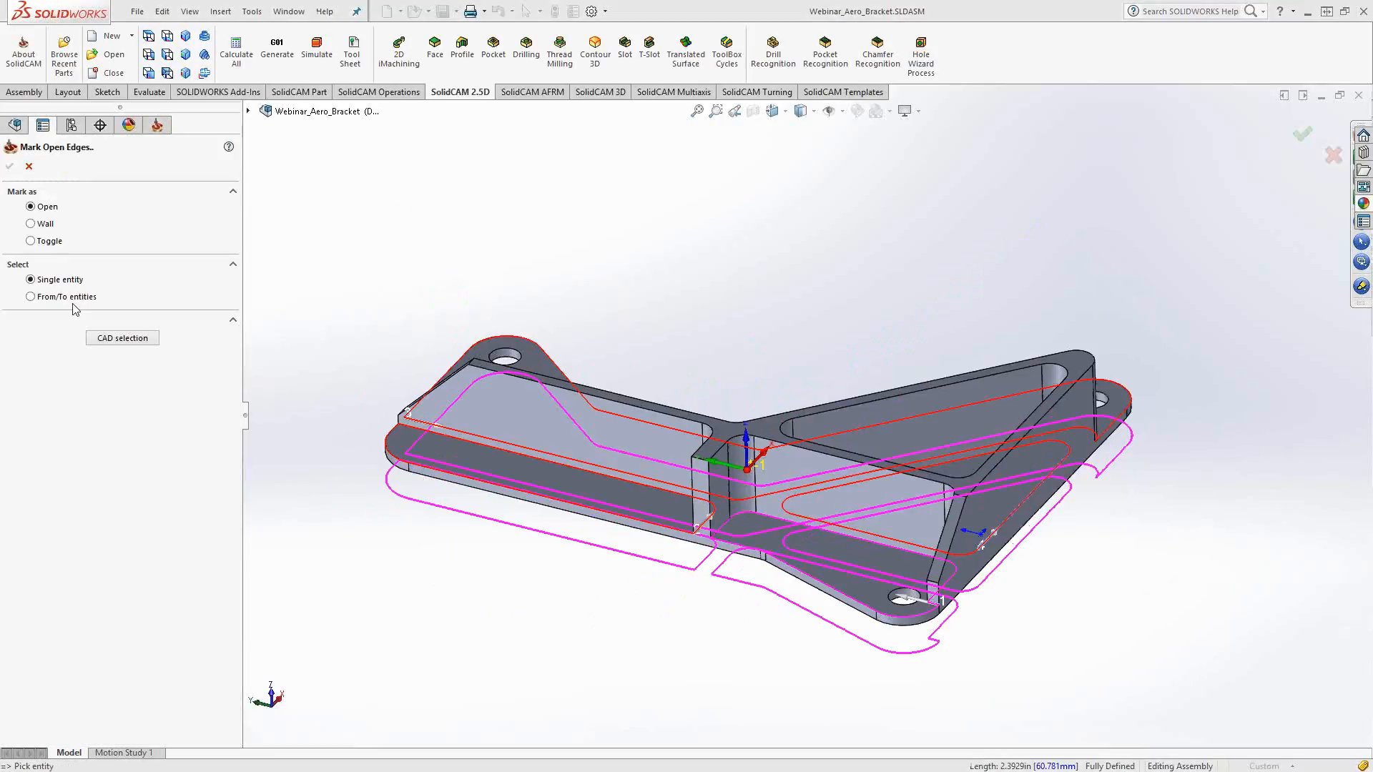
pyautogui.click(70, 297)
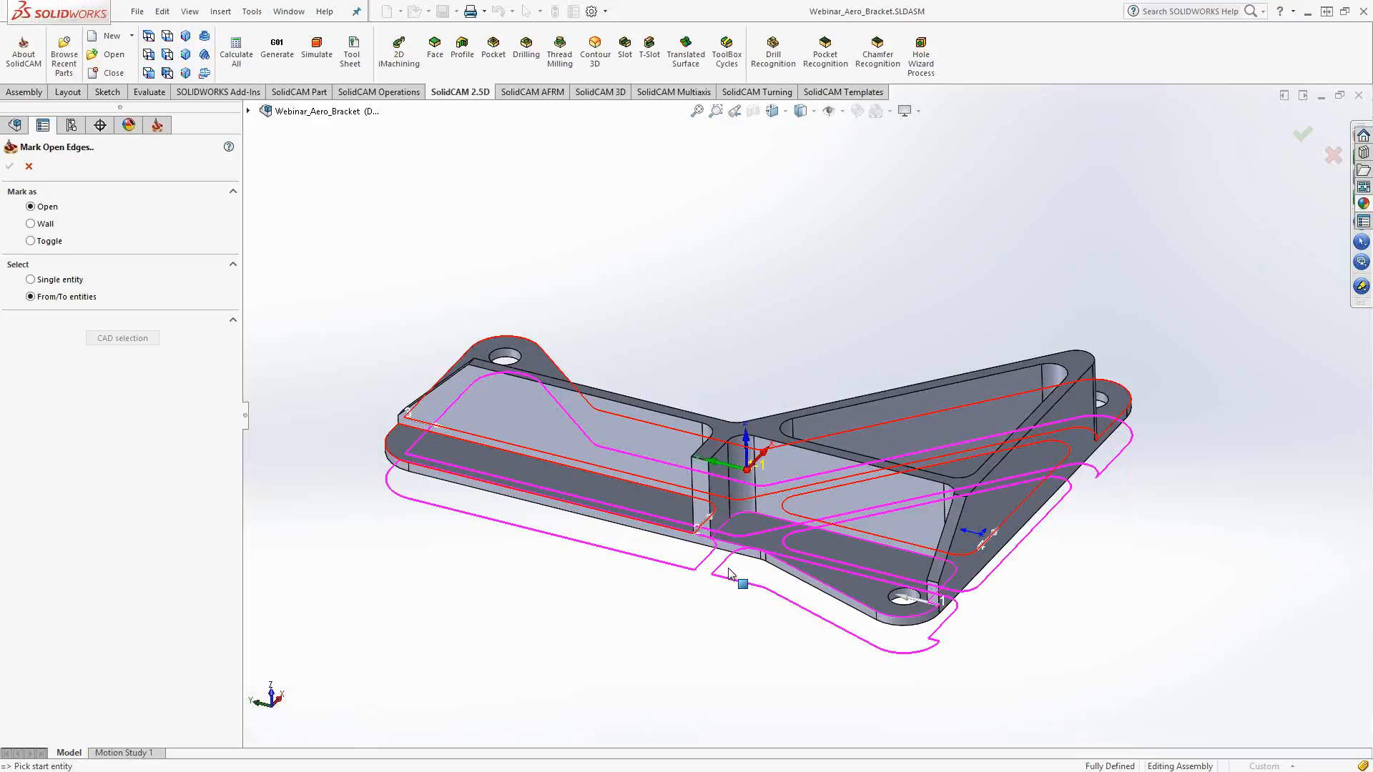
pyautogui.scroll(-3, 729, 572)
pyautogui.click(730, 570)
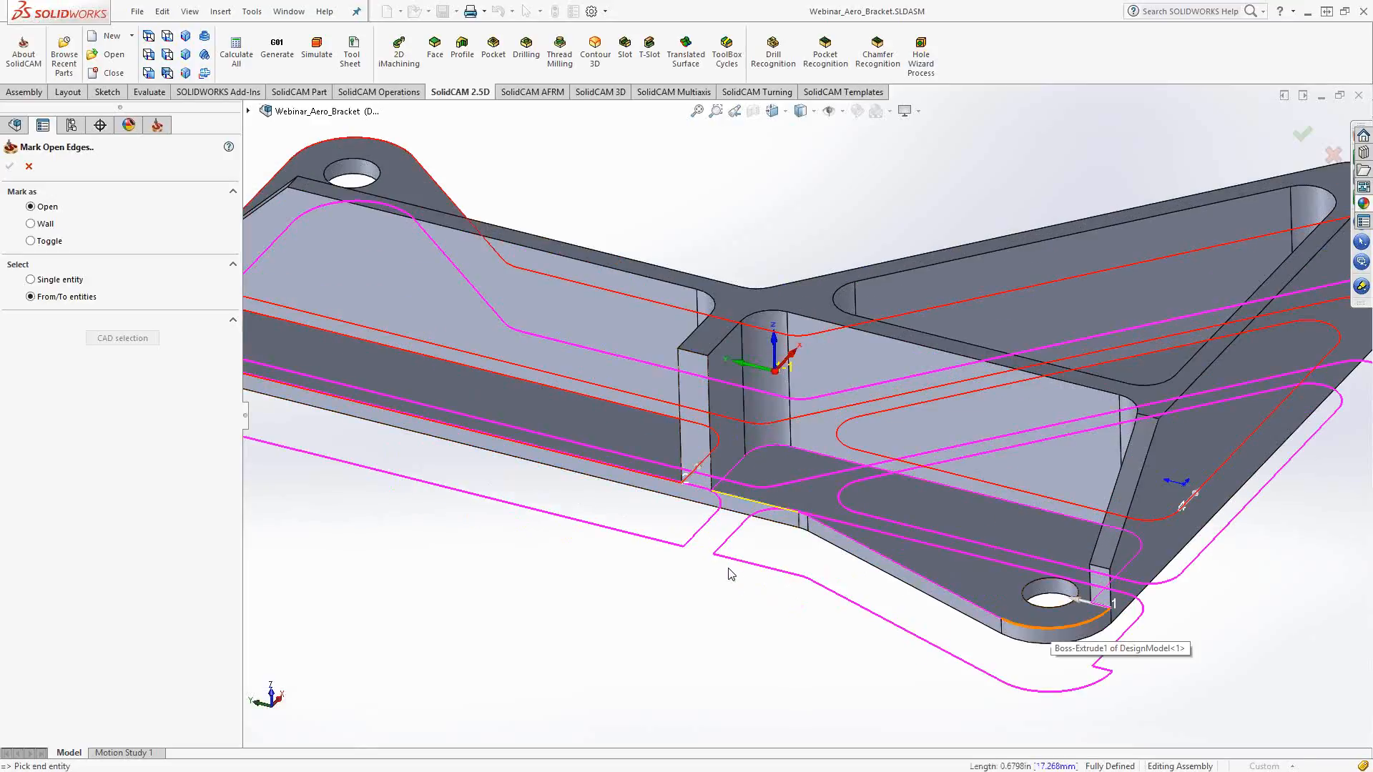
pyautogui.click(1104, 576)
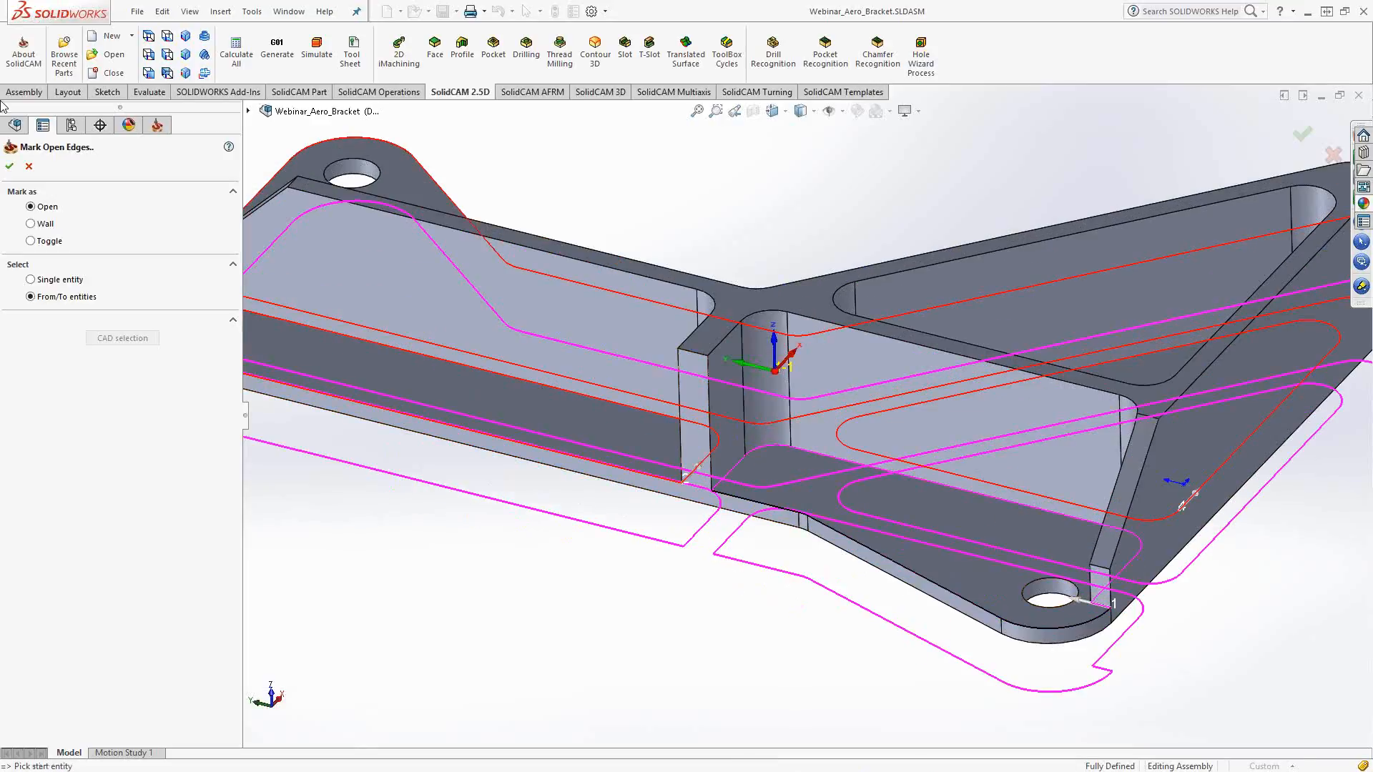
pyautogui.click(8, 167)
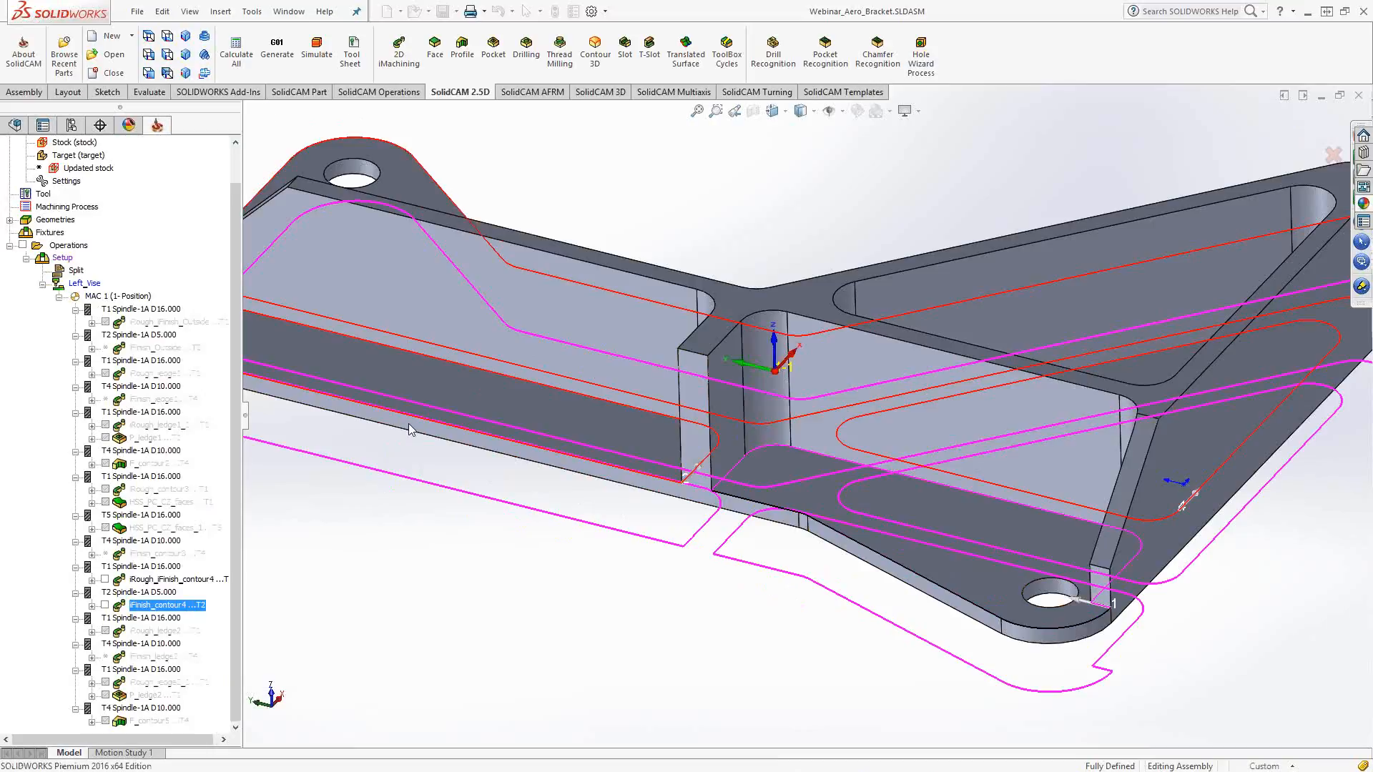
# Mark the outer edges of 2-Chain on the long ledge as open
pyautogui.rightClick(78, 445)
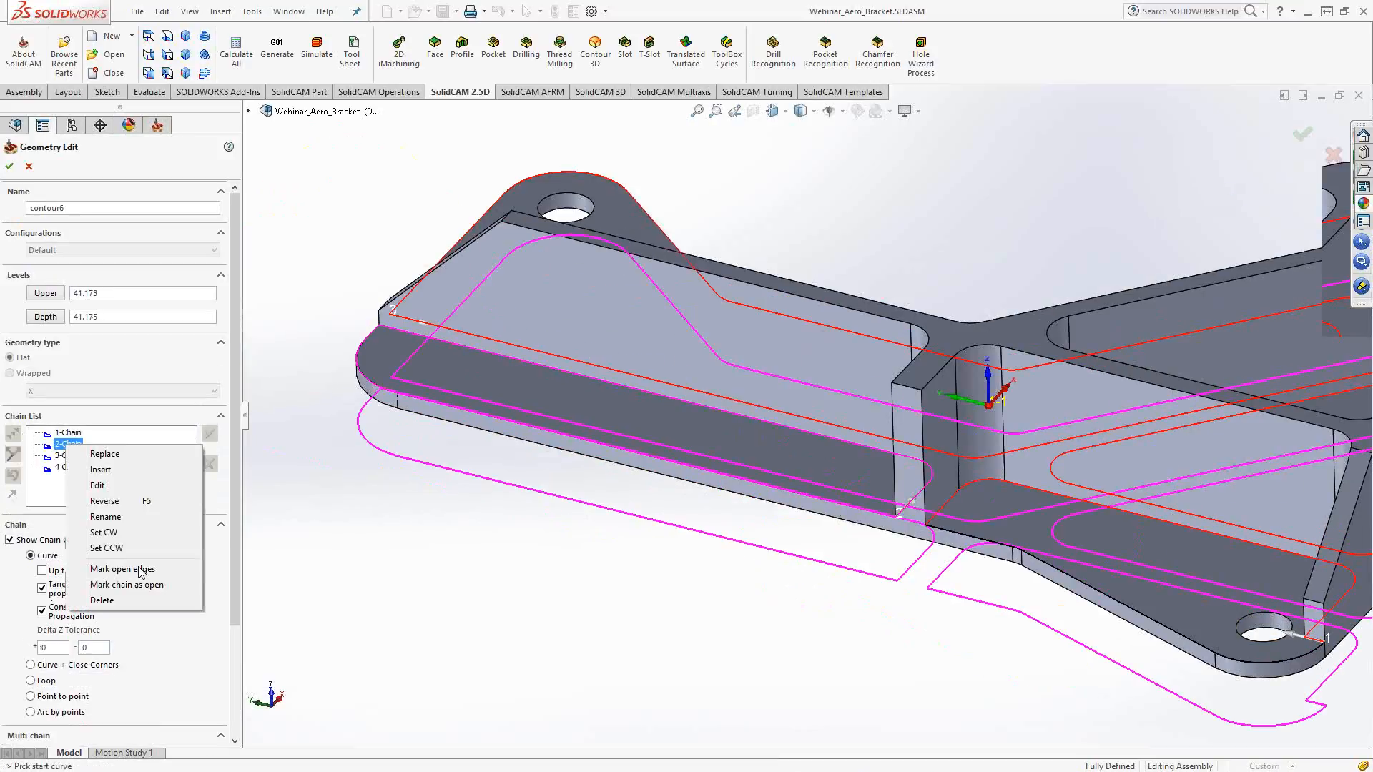
pyautogui.click(122, 569)
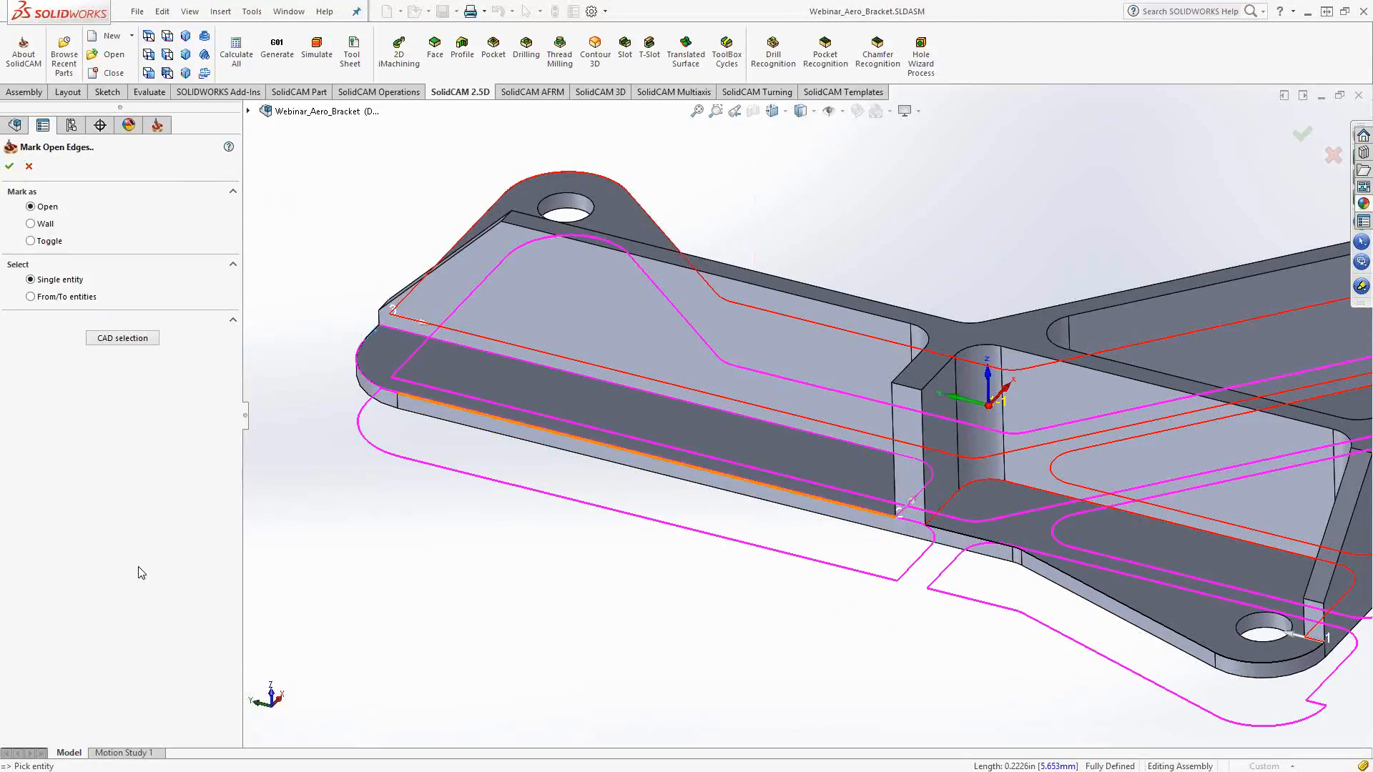
pyautogui.click(9, 167)
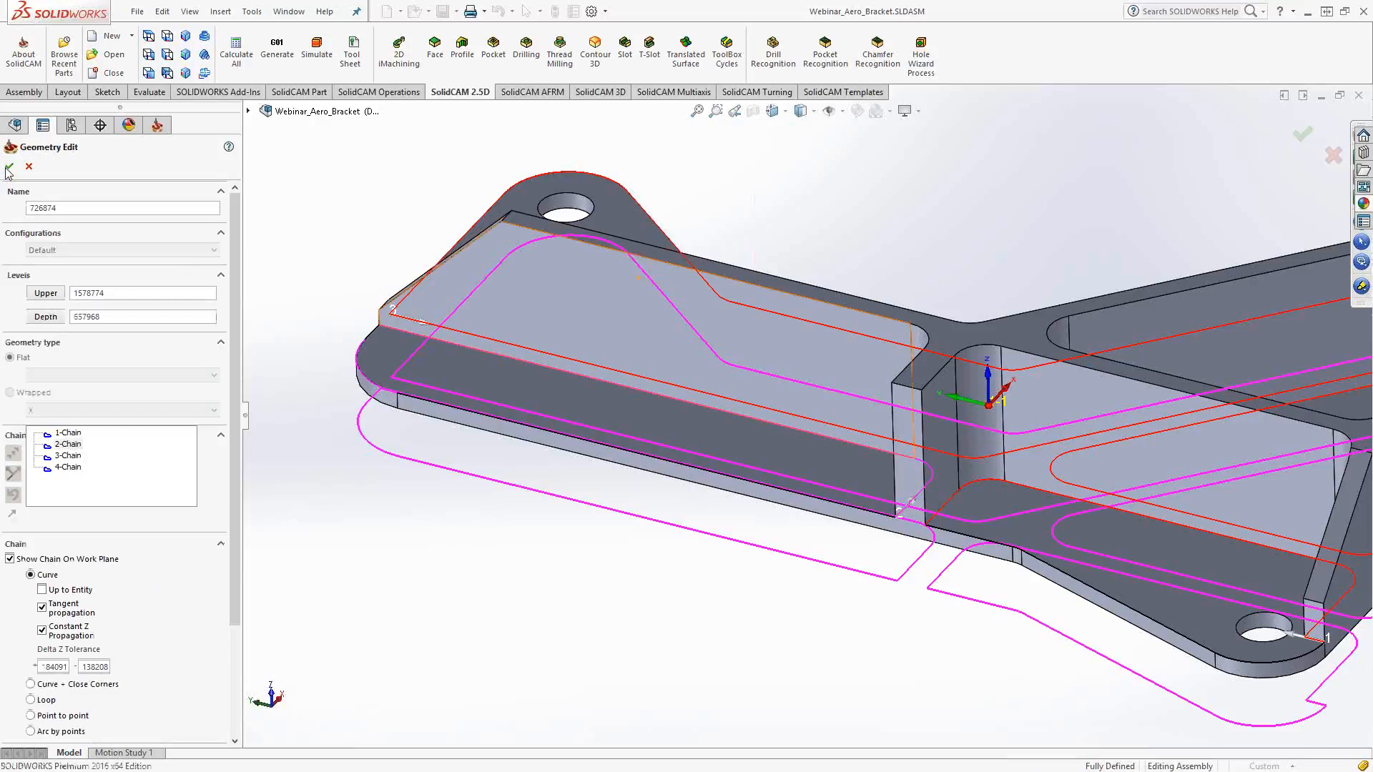
# Mark the outer flange edges of 3-Chain as open, using a From/To entity range, and finish the contour6 geometry
pyautogui.rightClick(68, 456)
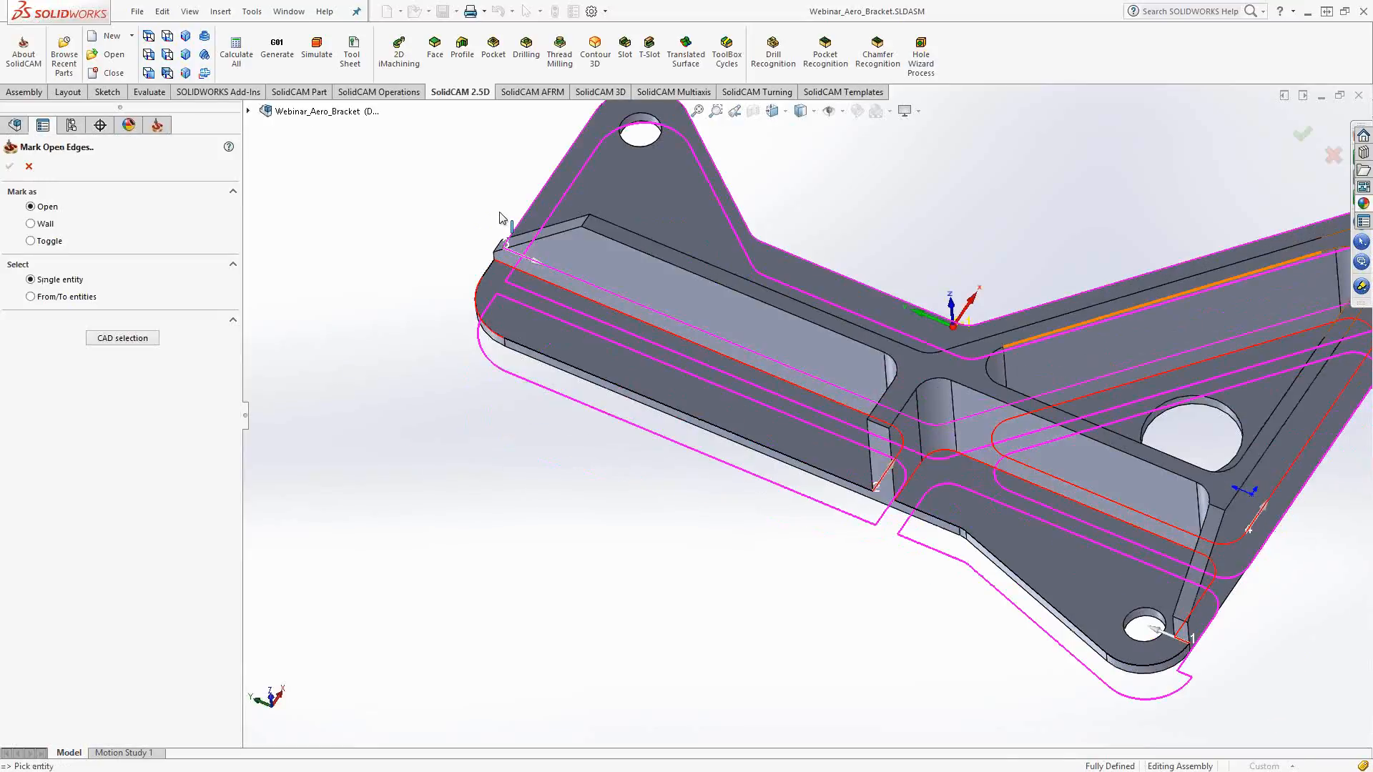
pyautogui.keyDown('ctrl'); pyautogui.moveTo(499, 218); pyautogui.dragTo(279, 300, button='middle'); pyautogui.keyUp('ctrl')
pyautogui.click(1213, 377)
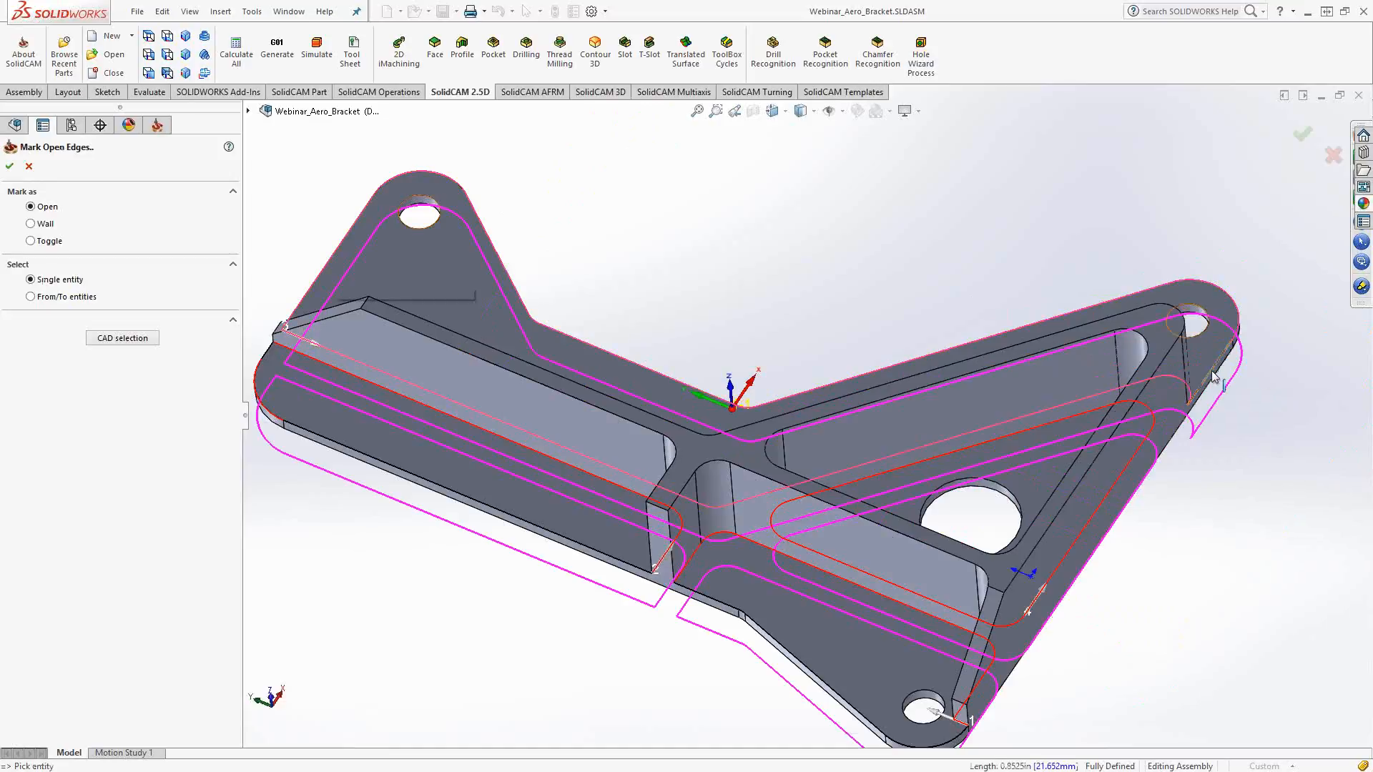
pyautogui.click(326, 262)
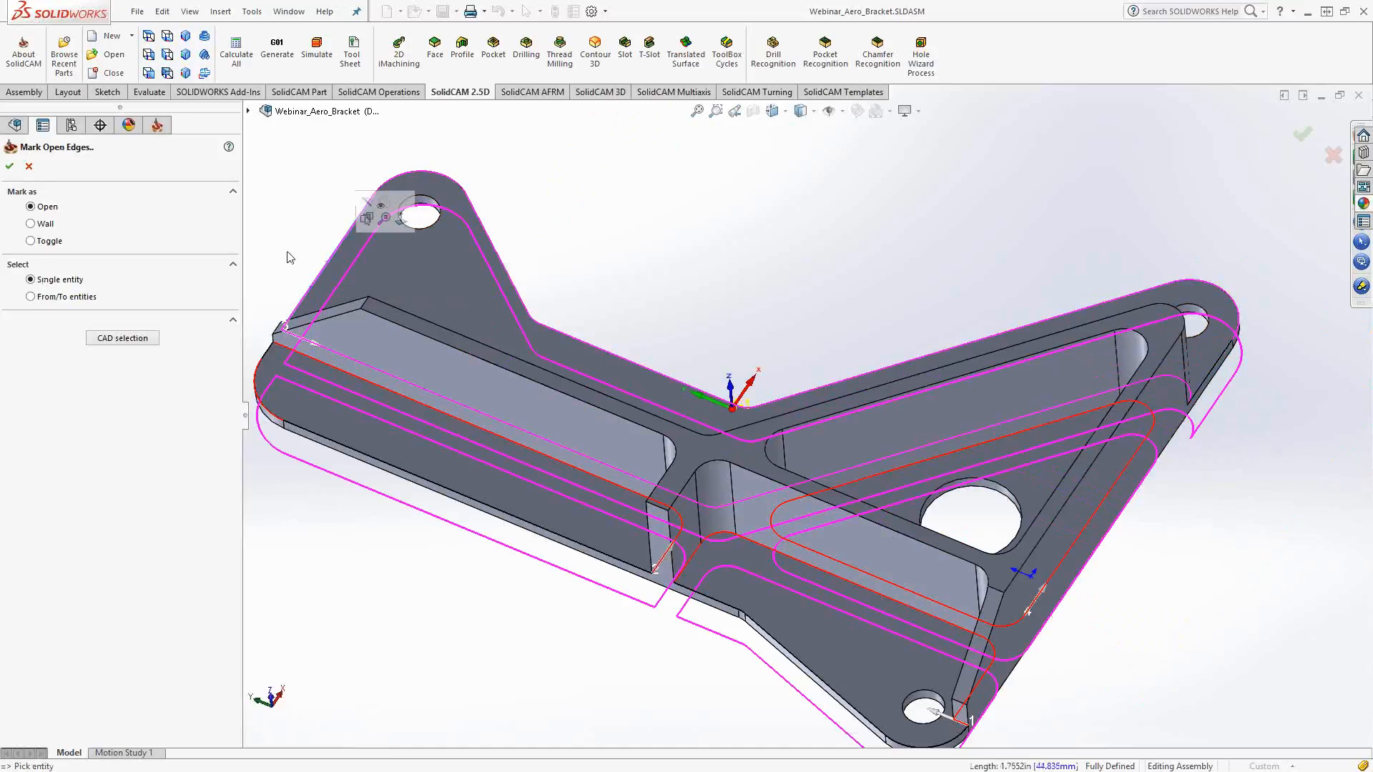
pyautogui.moveTo(290, 257); pyautogui.dragTo(287, 257, button='middle')
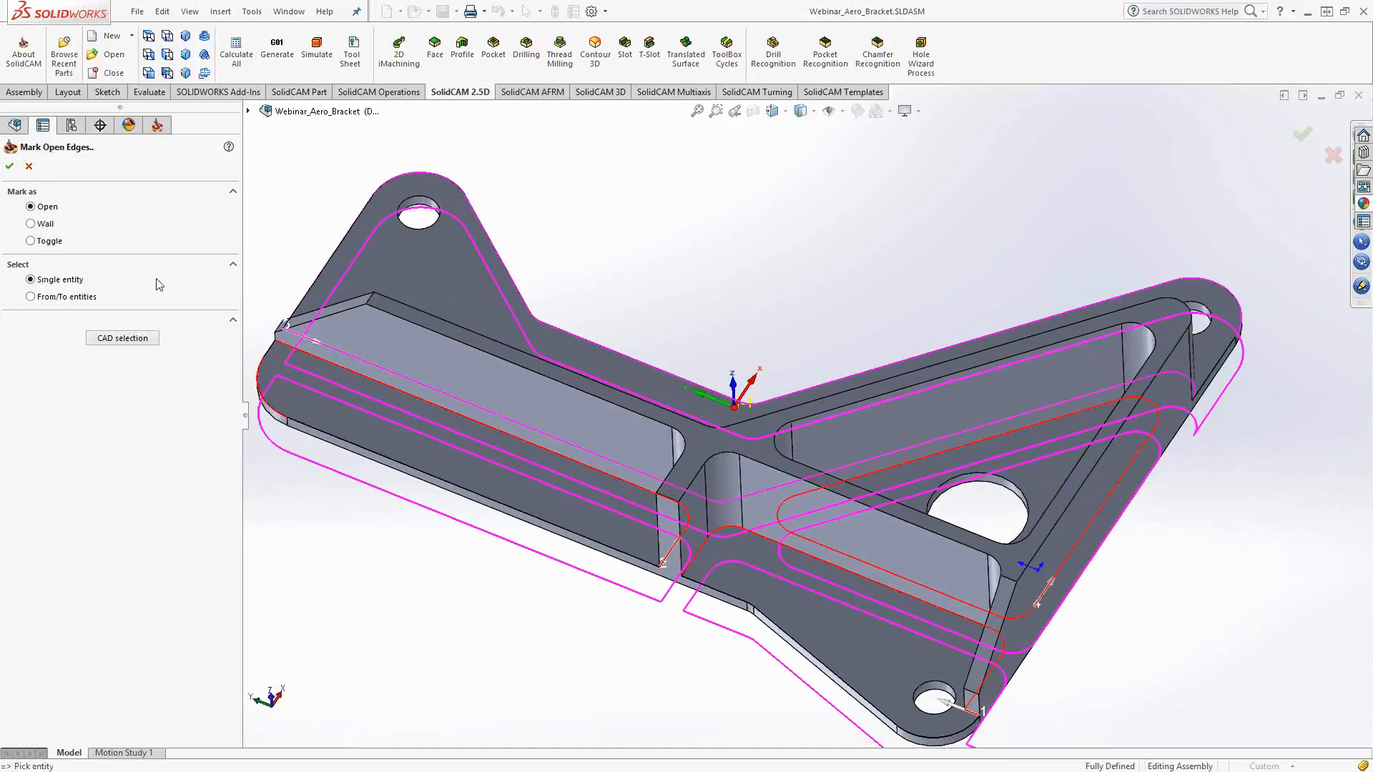
pyautogui.click(30, 297)
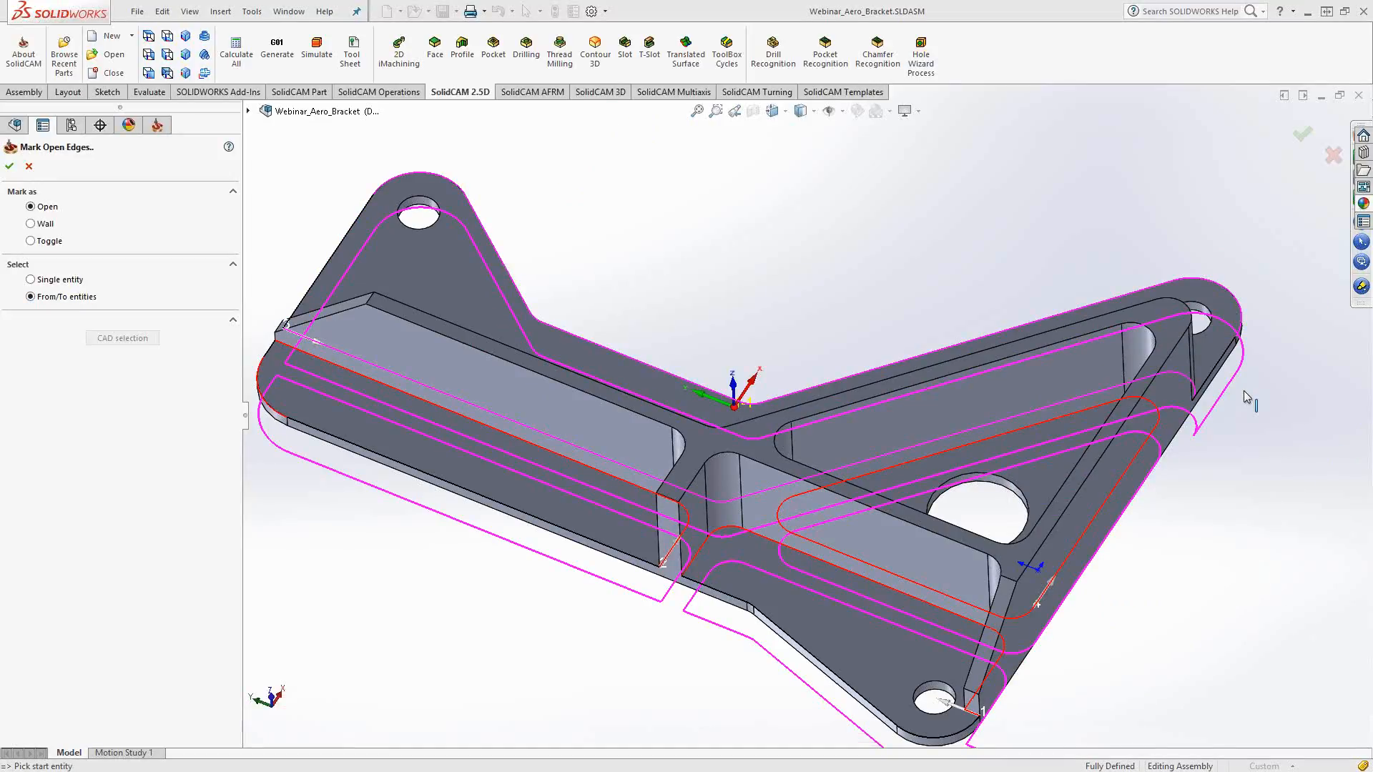
pyautogui.click(1243, 391)
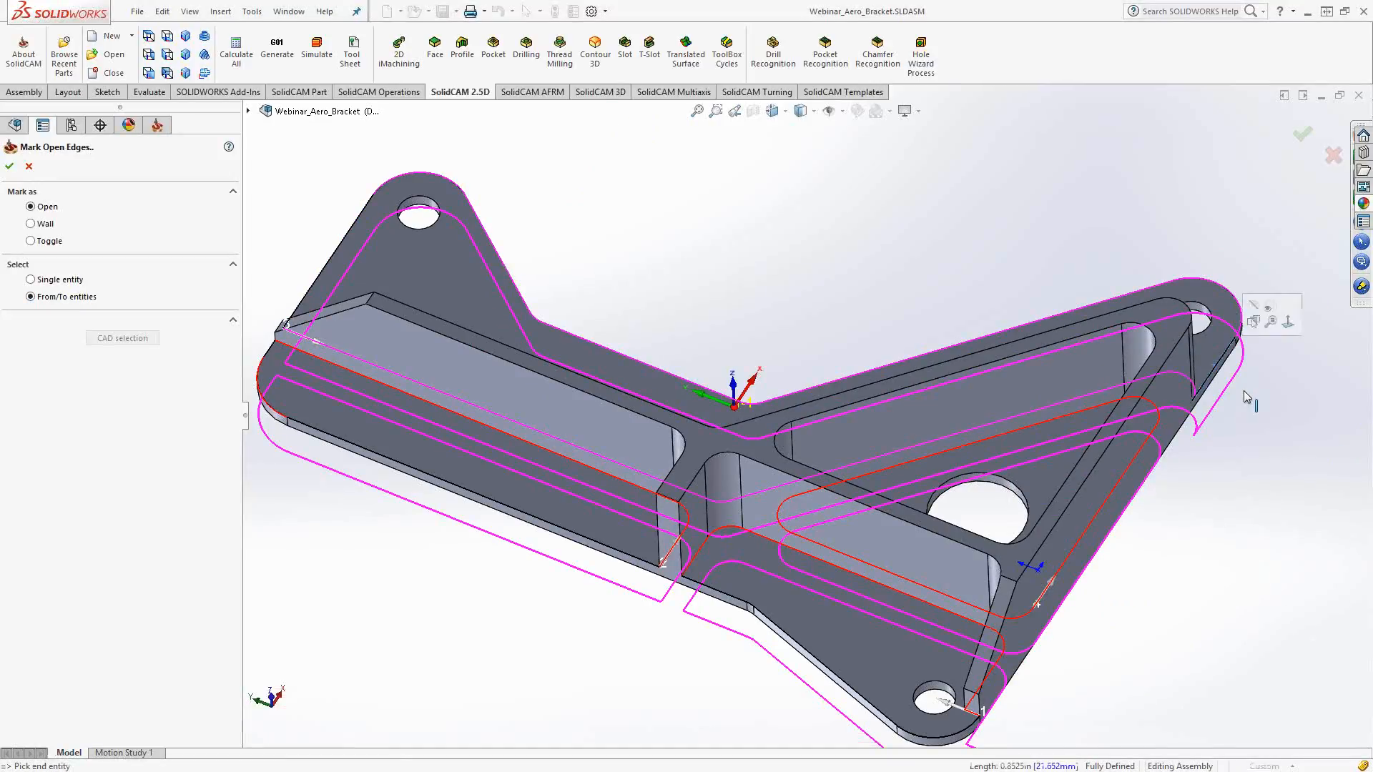
pyautogui.click(1245, 397)
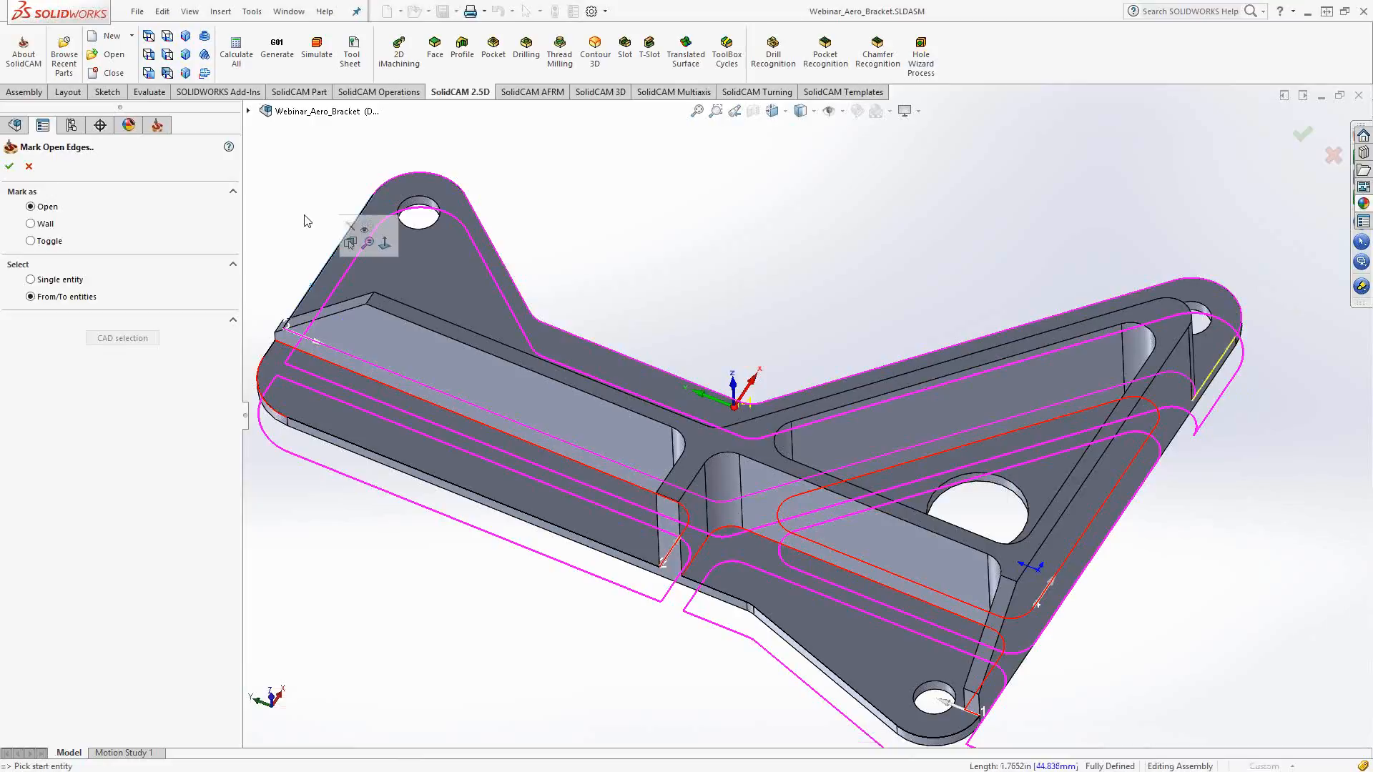
pyautogui.click(10, 167)
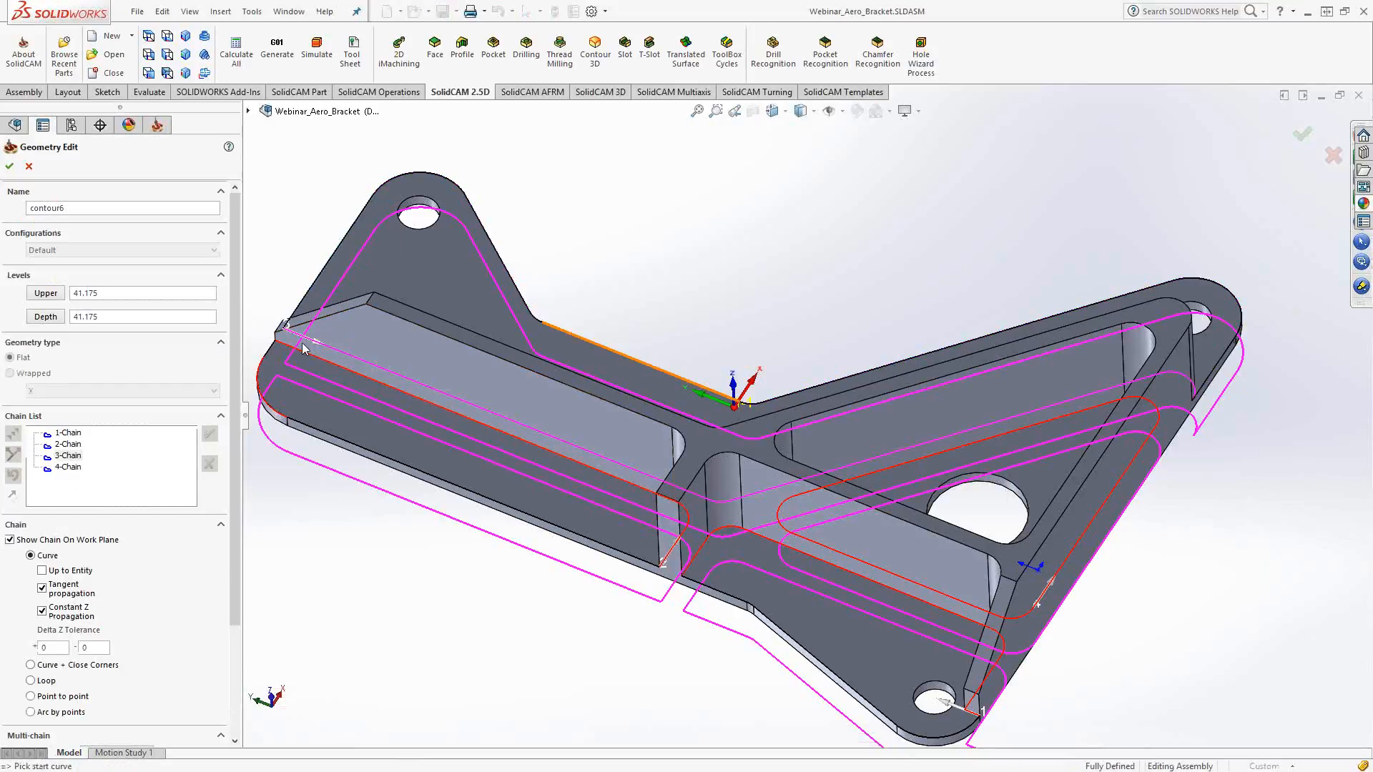
pyautogui.click(9, 166)
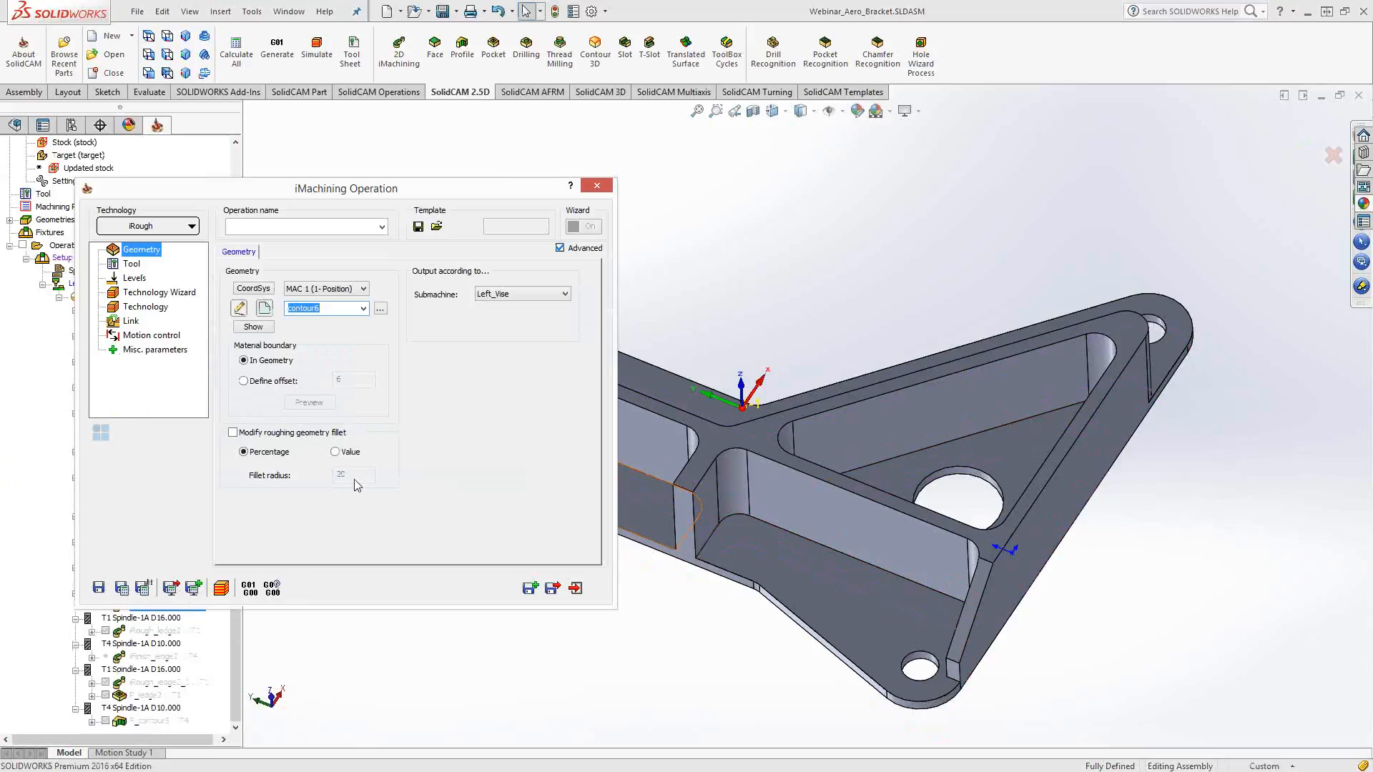
# Assign the 16 mm end mill, with the bracket's top rib face as upper level and the short ledge floor as pocket depth
pyautogui.click(307, 467)
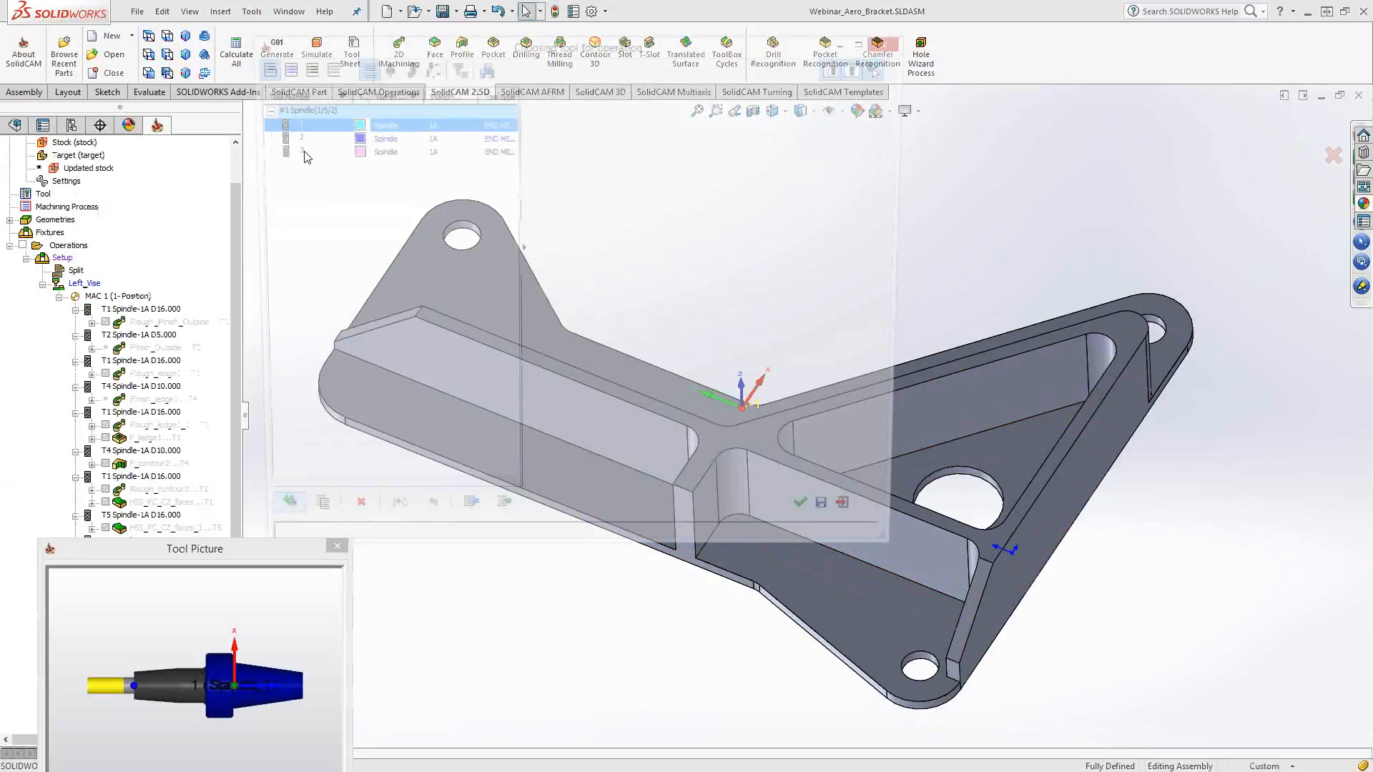
pyautogui.doubleClick(303, 126)
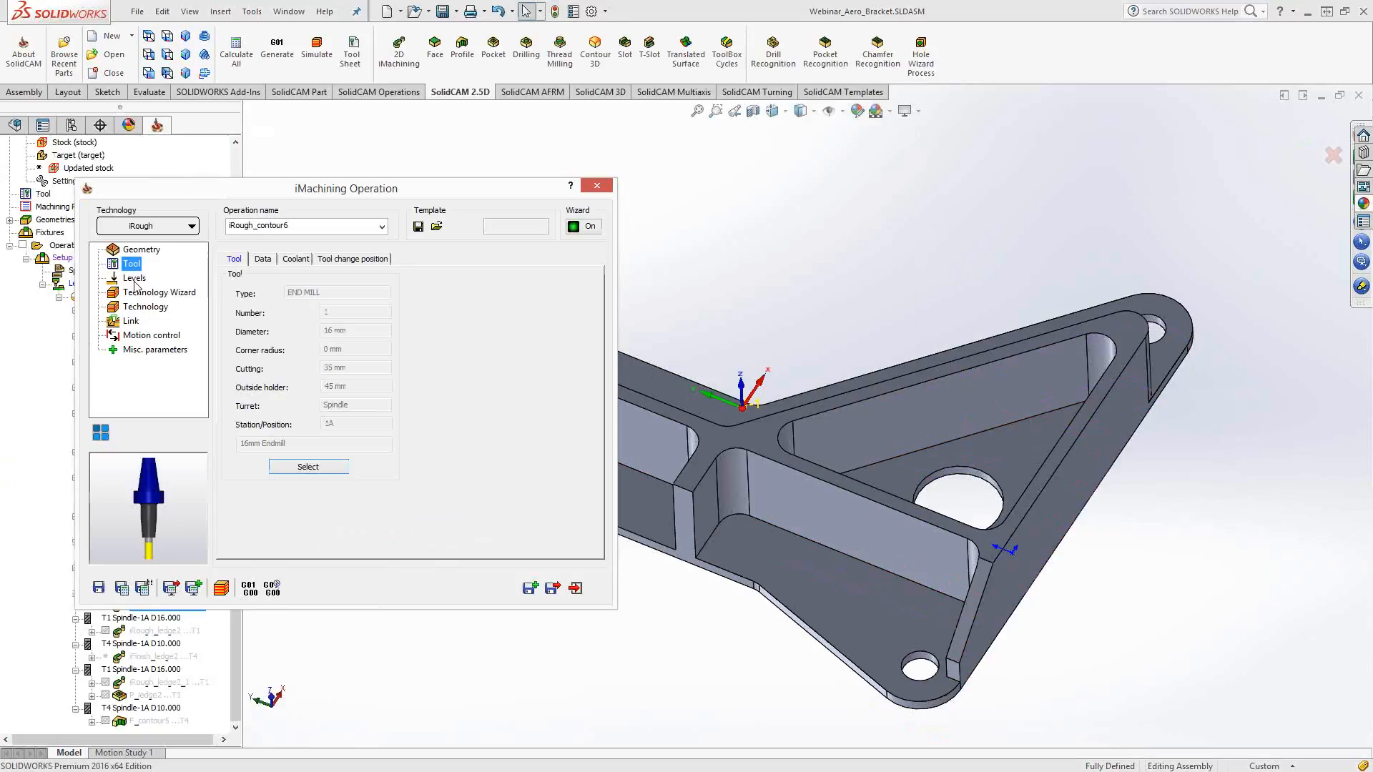
pyautogui.click(134, 283)
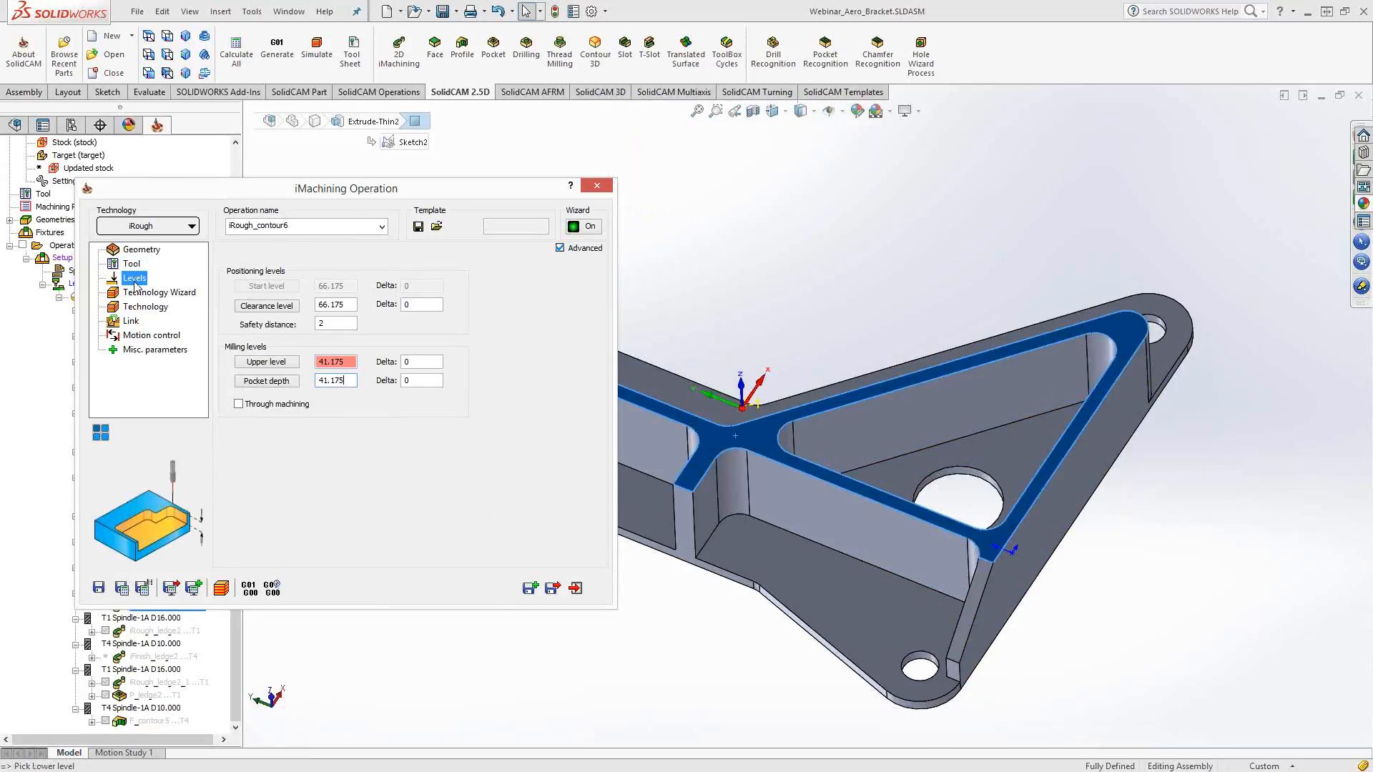
pyautogui.click(804, 578)
# Enable floor finishing with the Contour style for the iRough operation, then save and calculate it
pyautogui.click(145, 306)
pyautogui.click(427, 359)
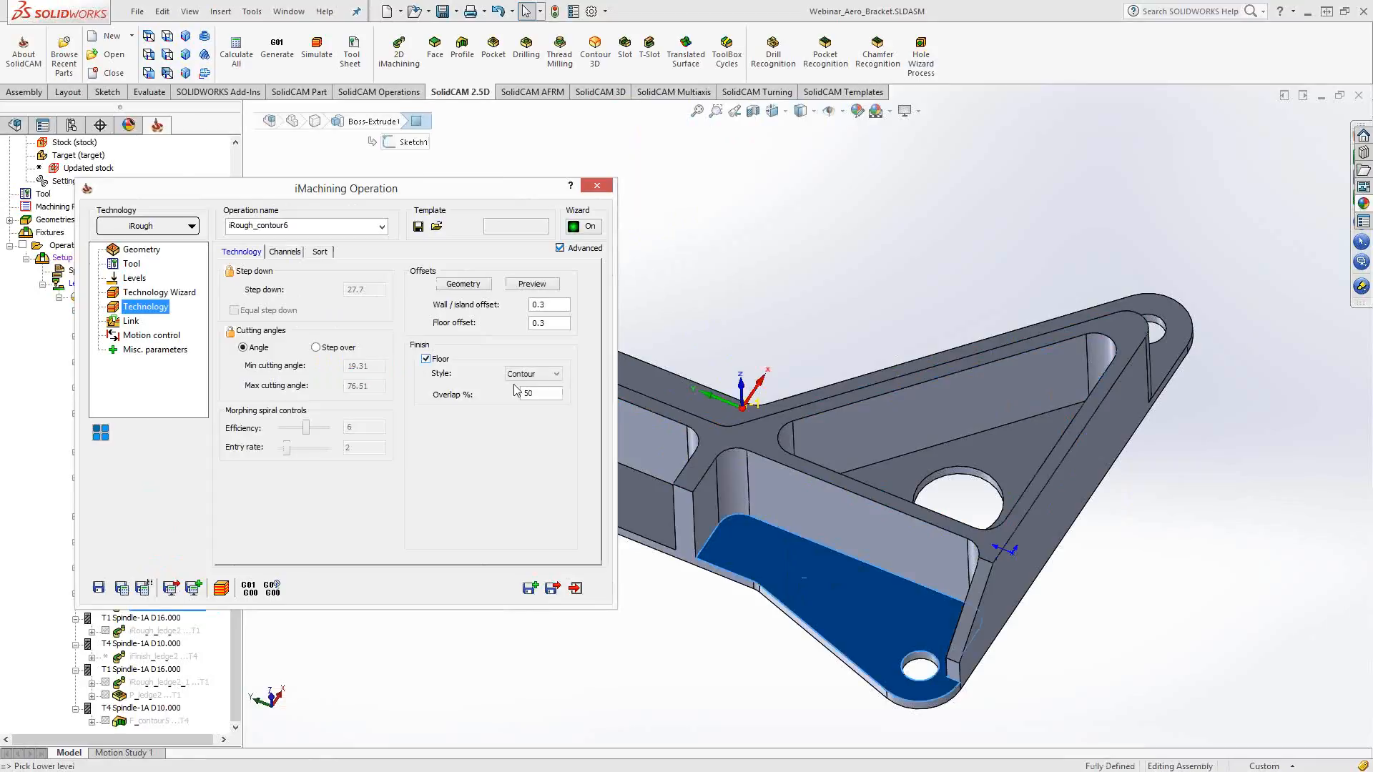
pyautogui.click(123, 589)
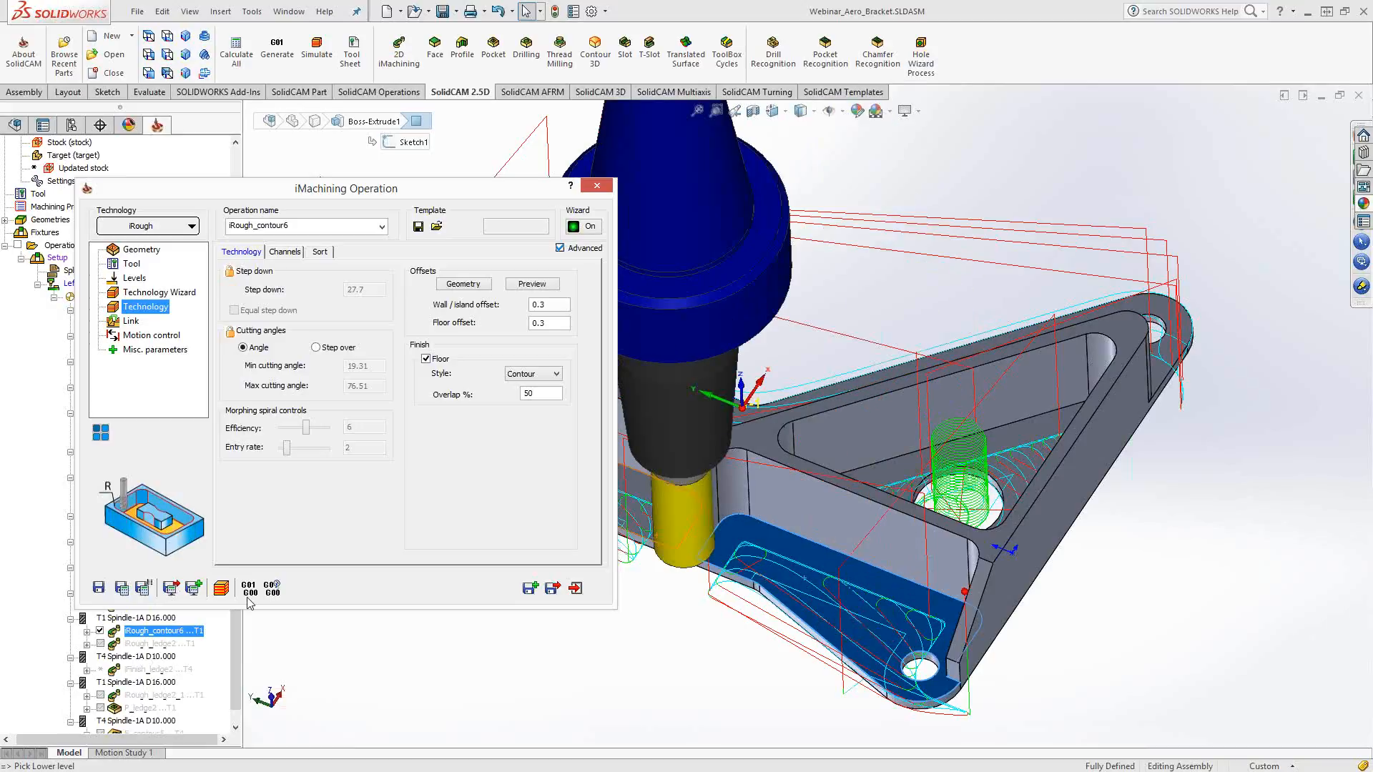
# Copy the contour6 roughing operation, assign the 10 mm end mill (tool 4) and set the technology to iFinish
pyautogui.click(530, 588)
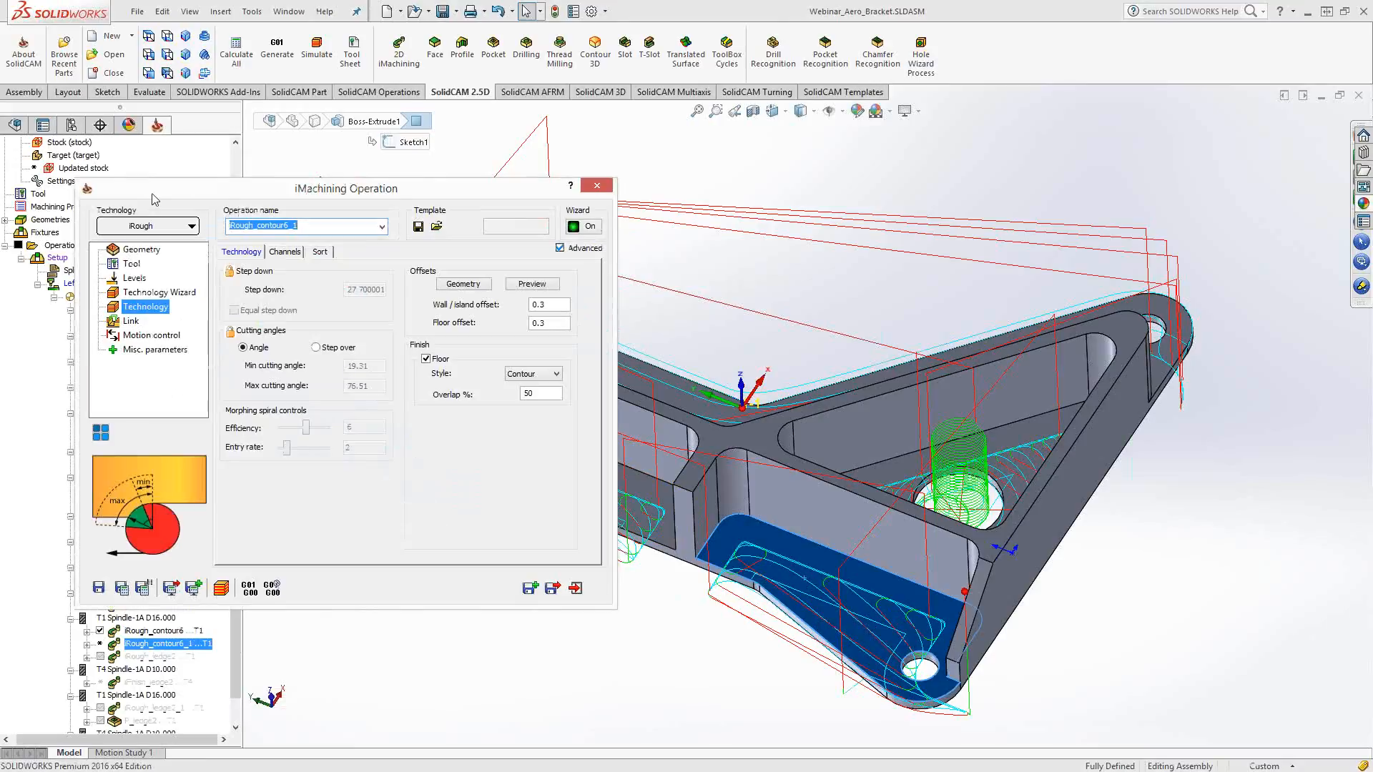
pyautogui.moveTo(154, 198); pyautogui.dragTo(166, 241)
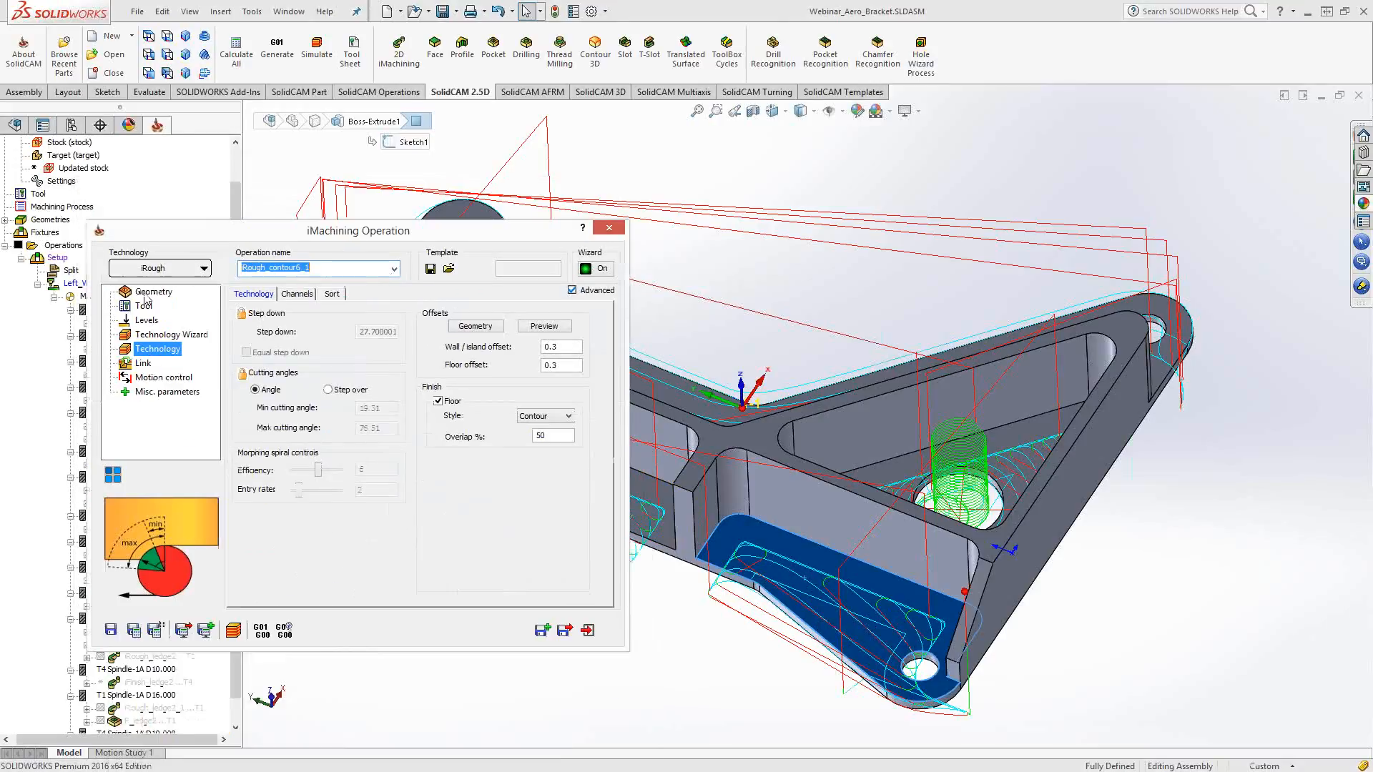
pyautogui.click(144, 306)
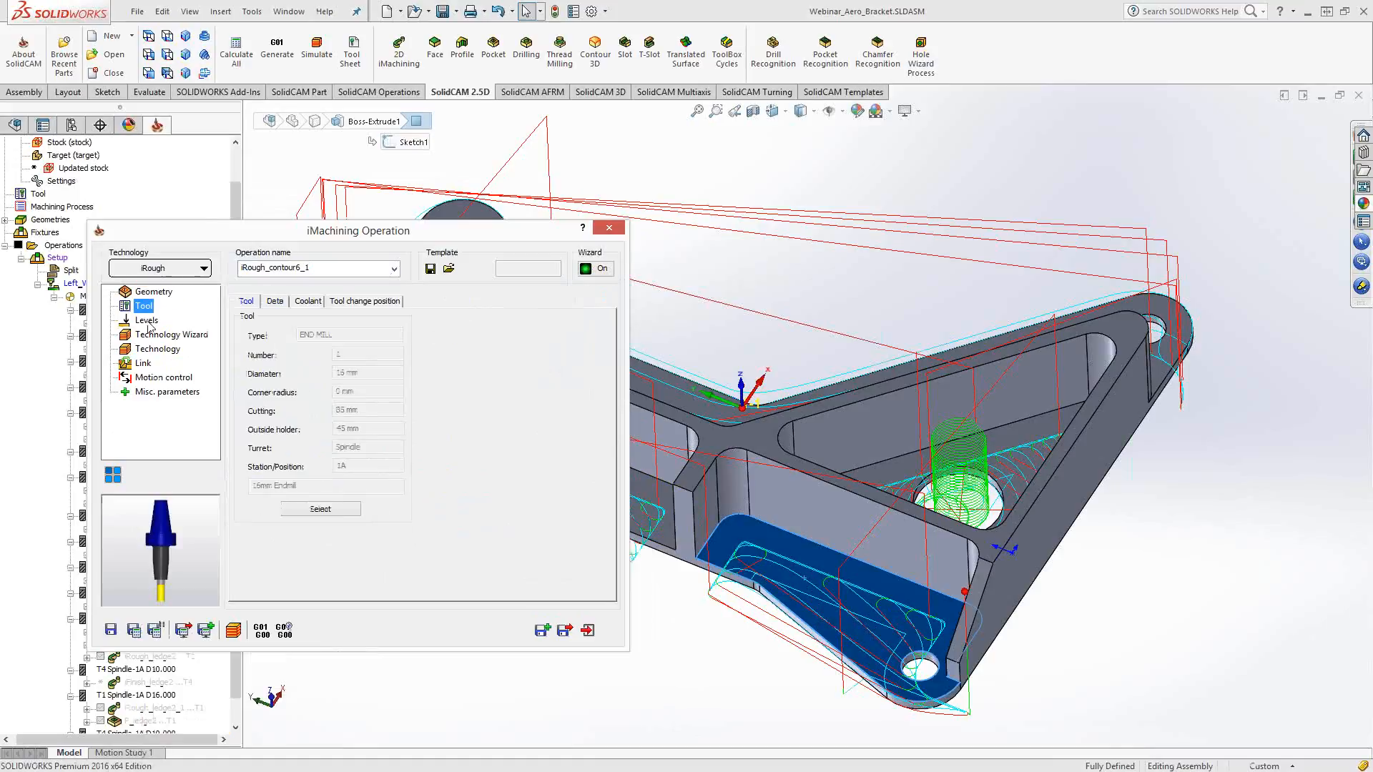
pyautogui.click(321, 508)
pyautogui.click(311, 165)
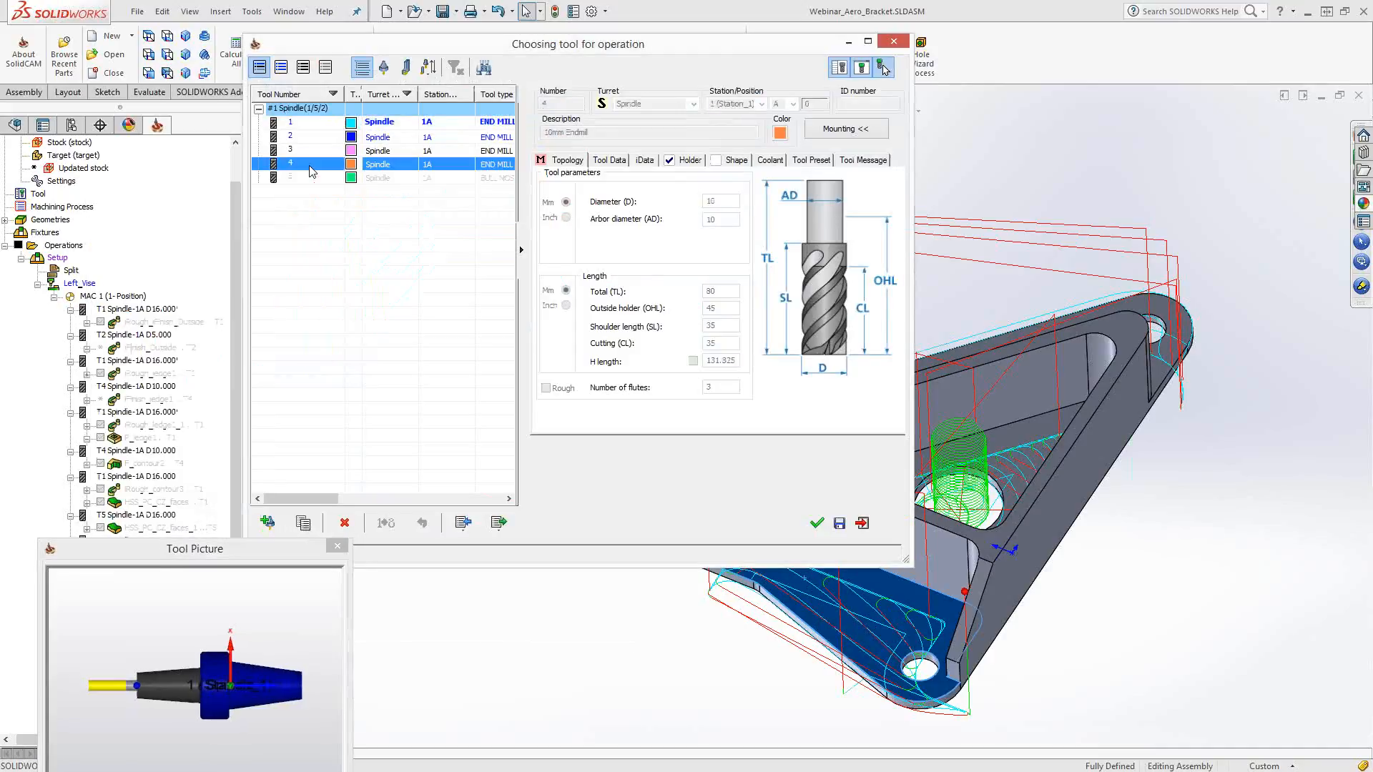
pyautogui.doubleClick(312, 166)
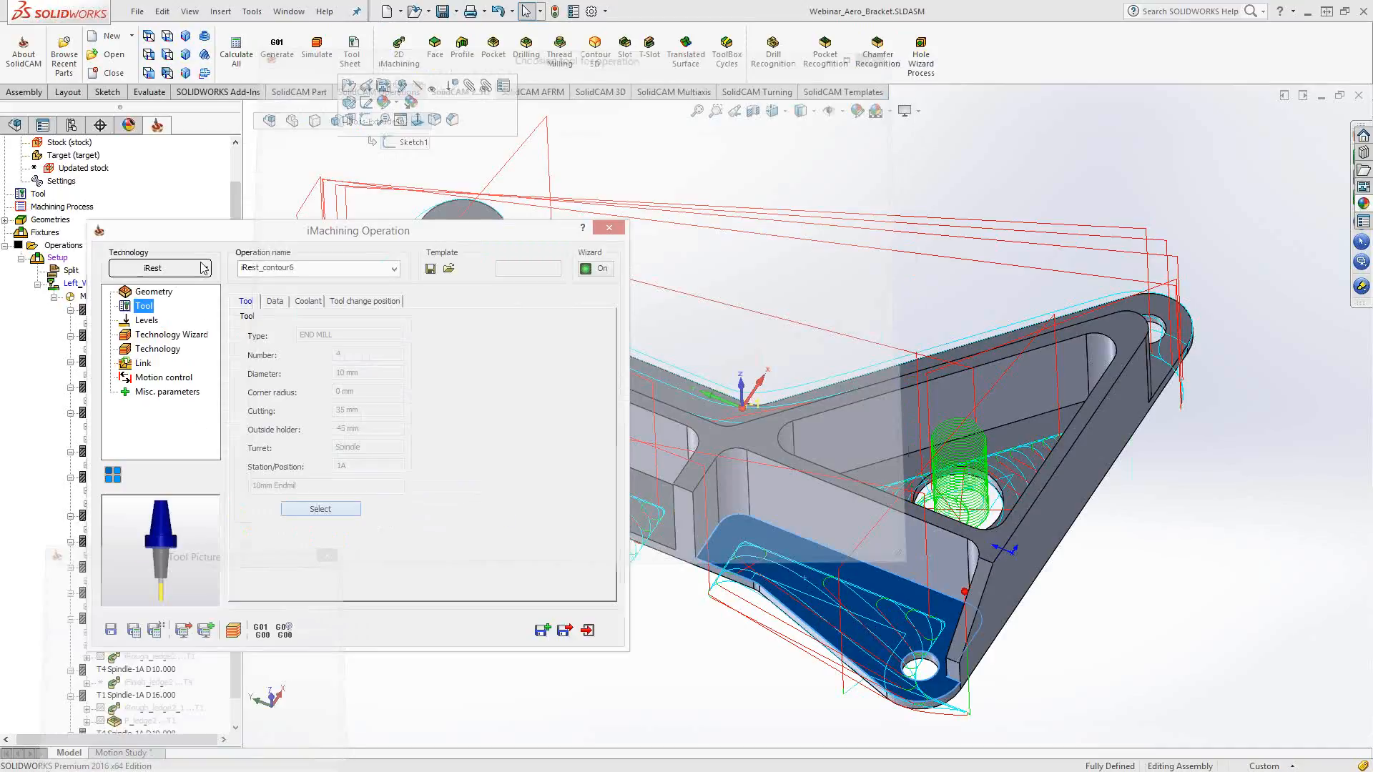
pyautogui.click(161, 268)
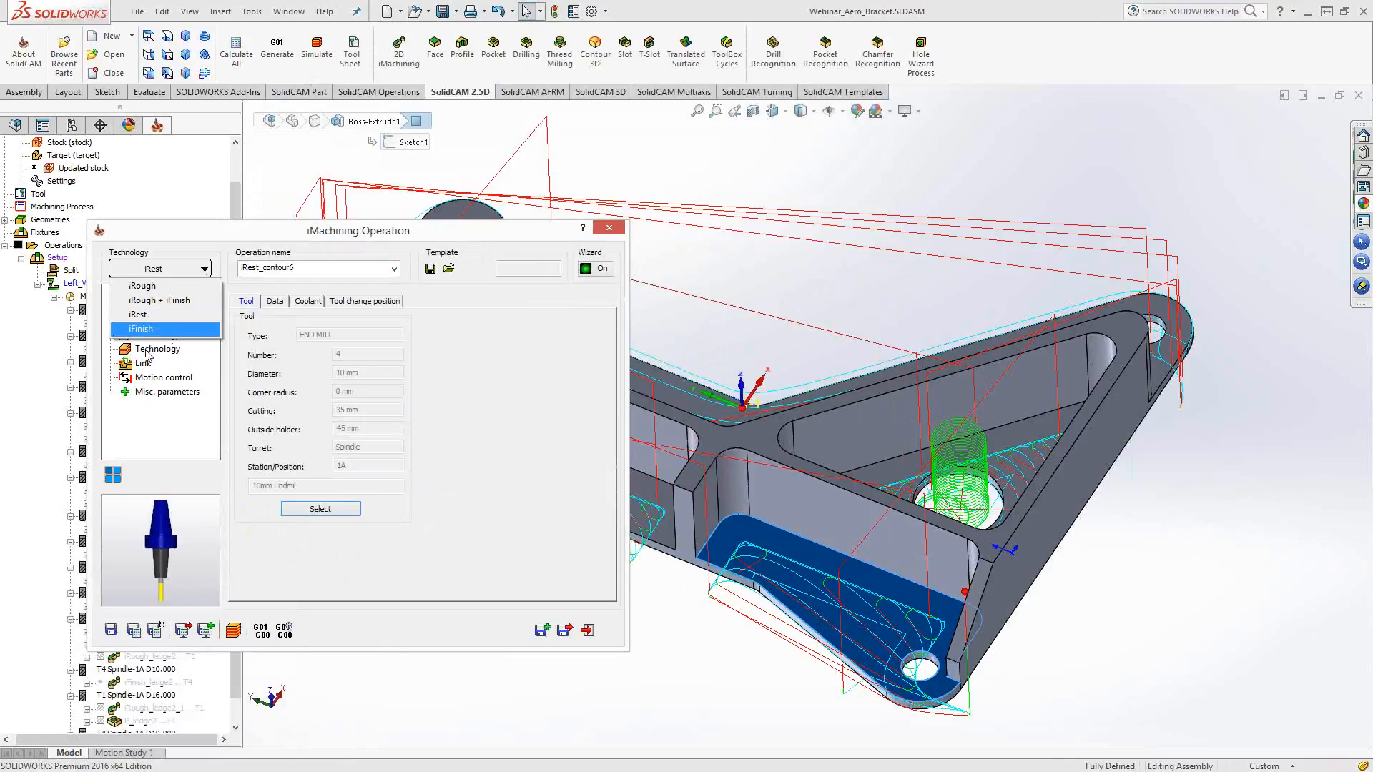
pyautogui.click(141, 328)
# Turn off wall semi-finish, enable compensation and large lead in/out move, then save and calculate the iFinish operation and close it
pyautogui.click(158, 349)
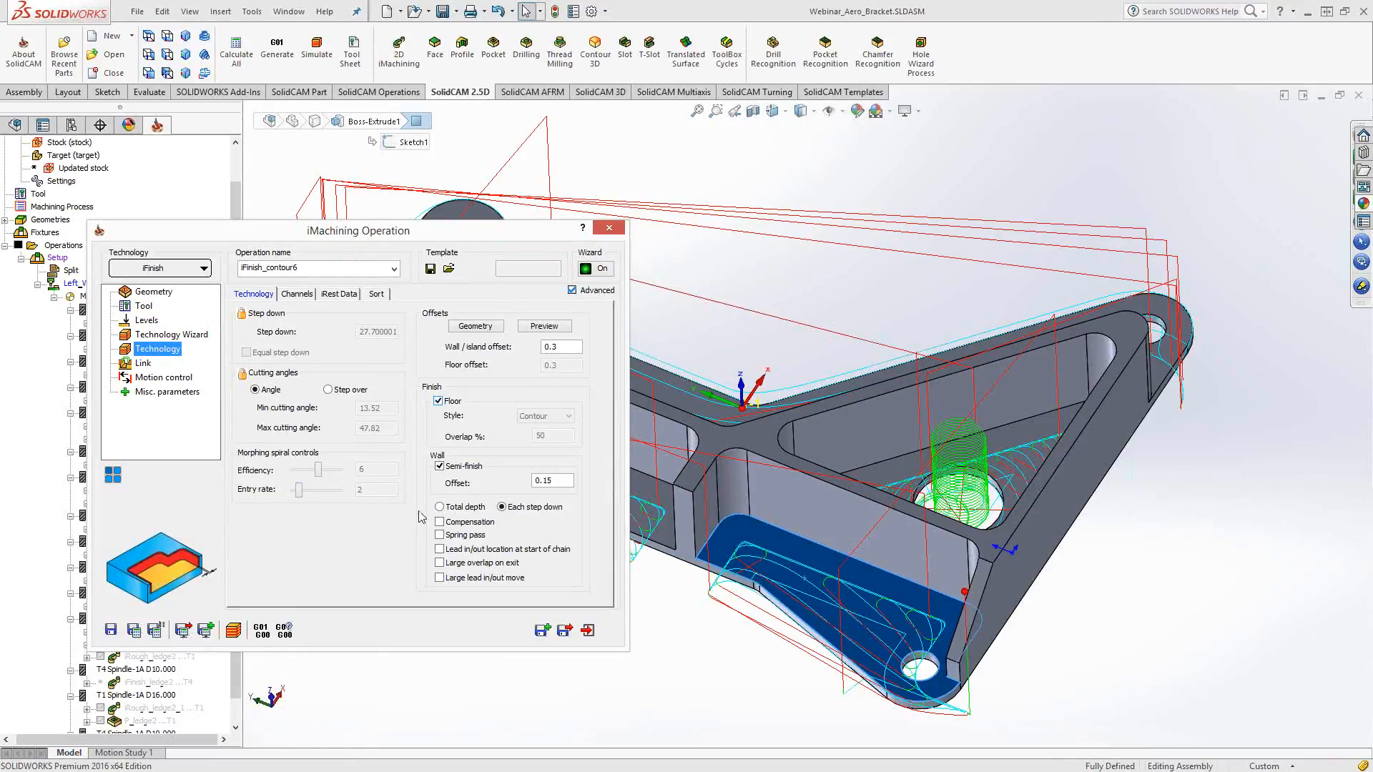
pyautogui.click(447, 469)
pyautogui.click(455, 522)
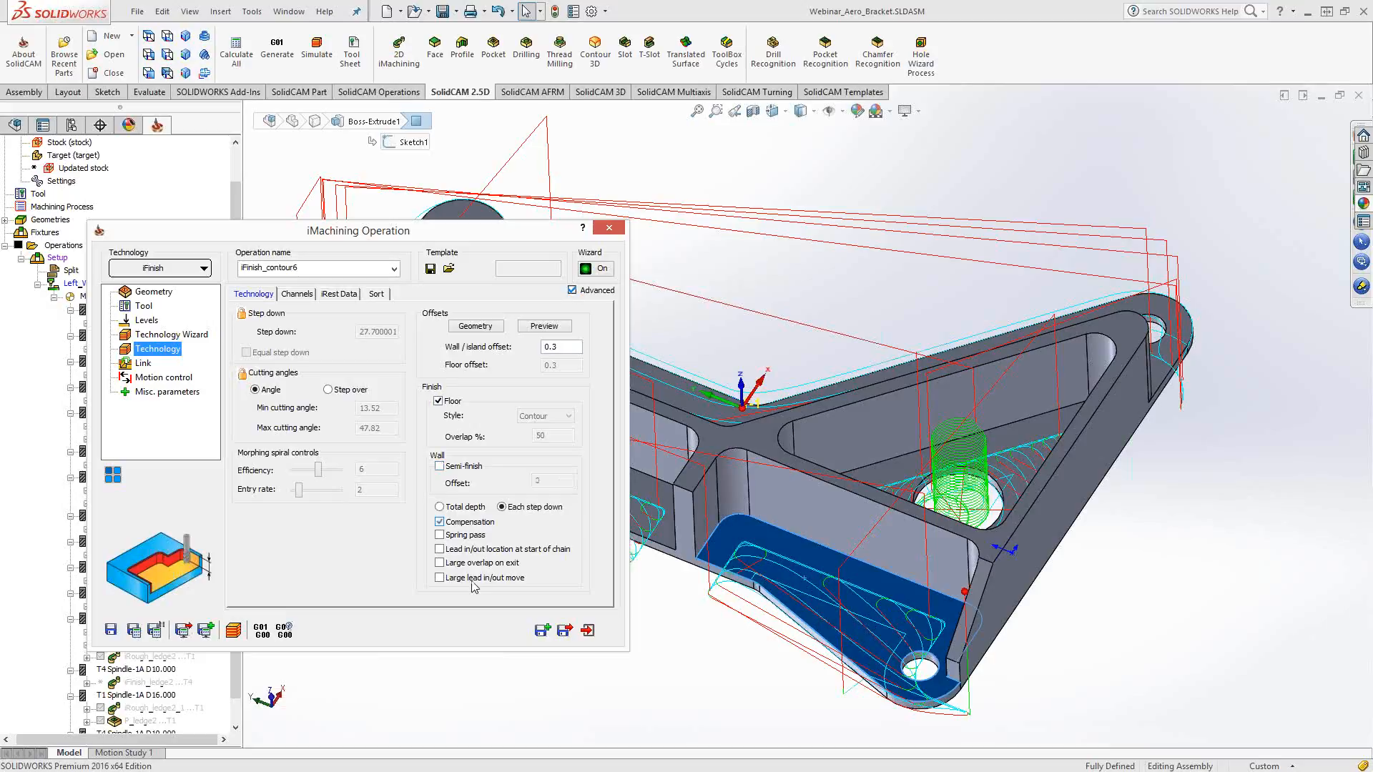
pyautogui.click(472, 583)
pyautogui.moveTo(300, 230); pyautogui.dragTo(303, 191)
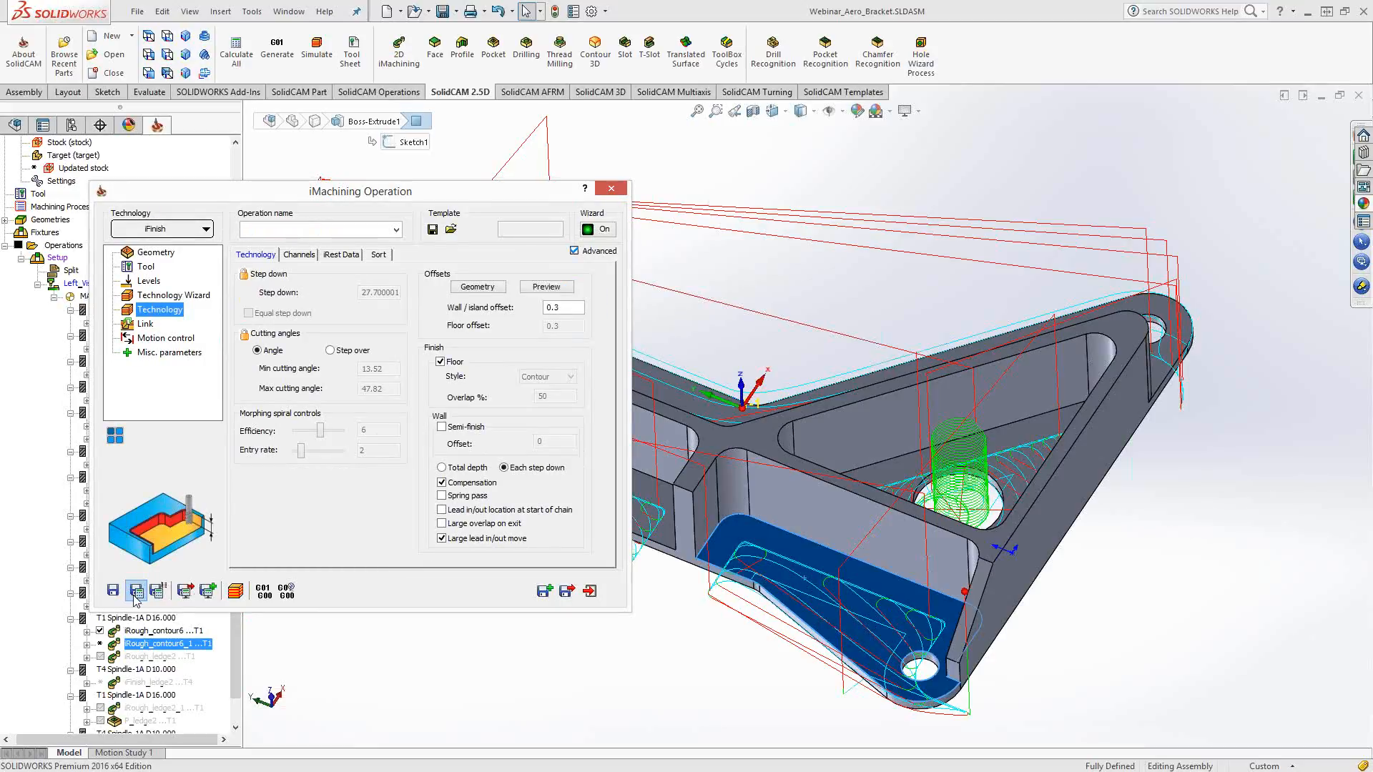
pyautogui.doubleClick(215, 198)
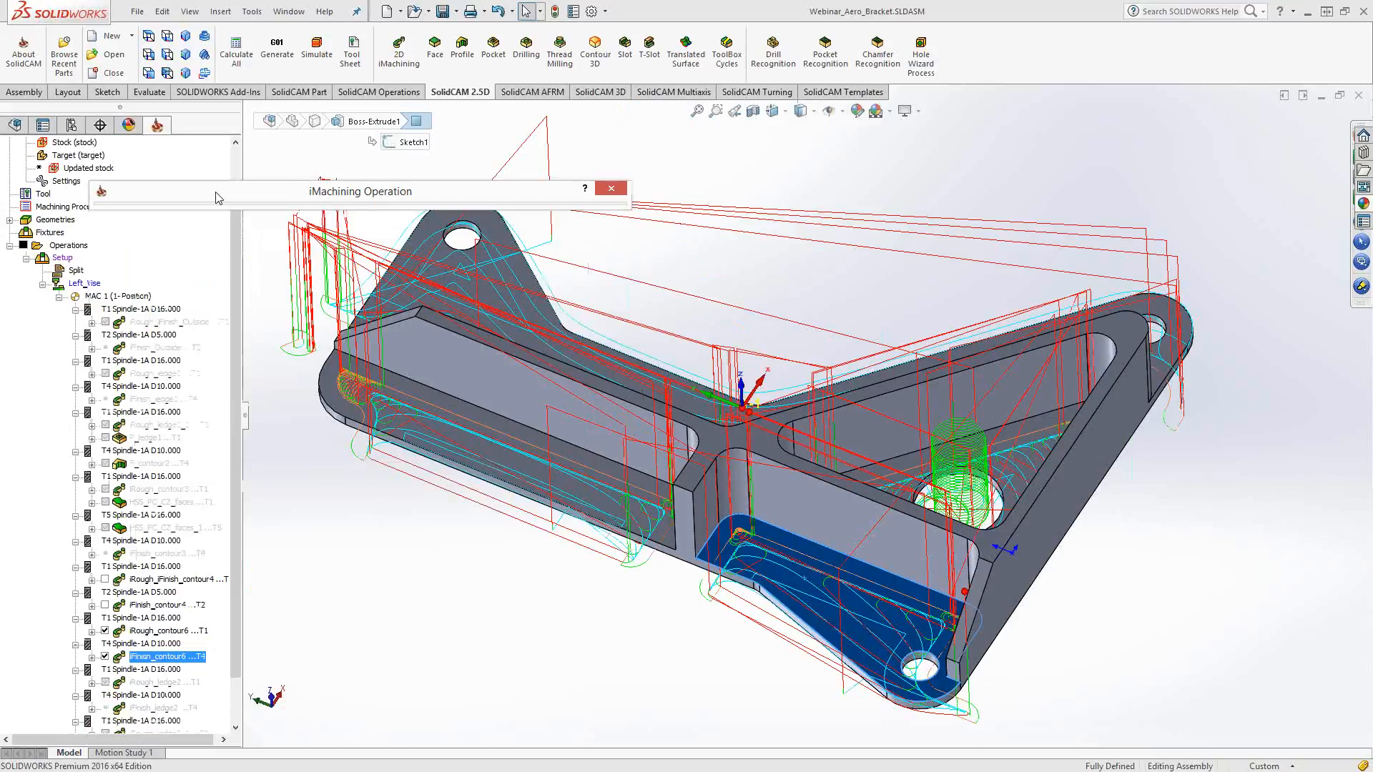
pyautogui.doubleClick(218, 197)
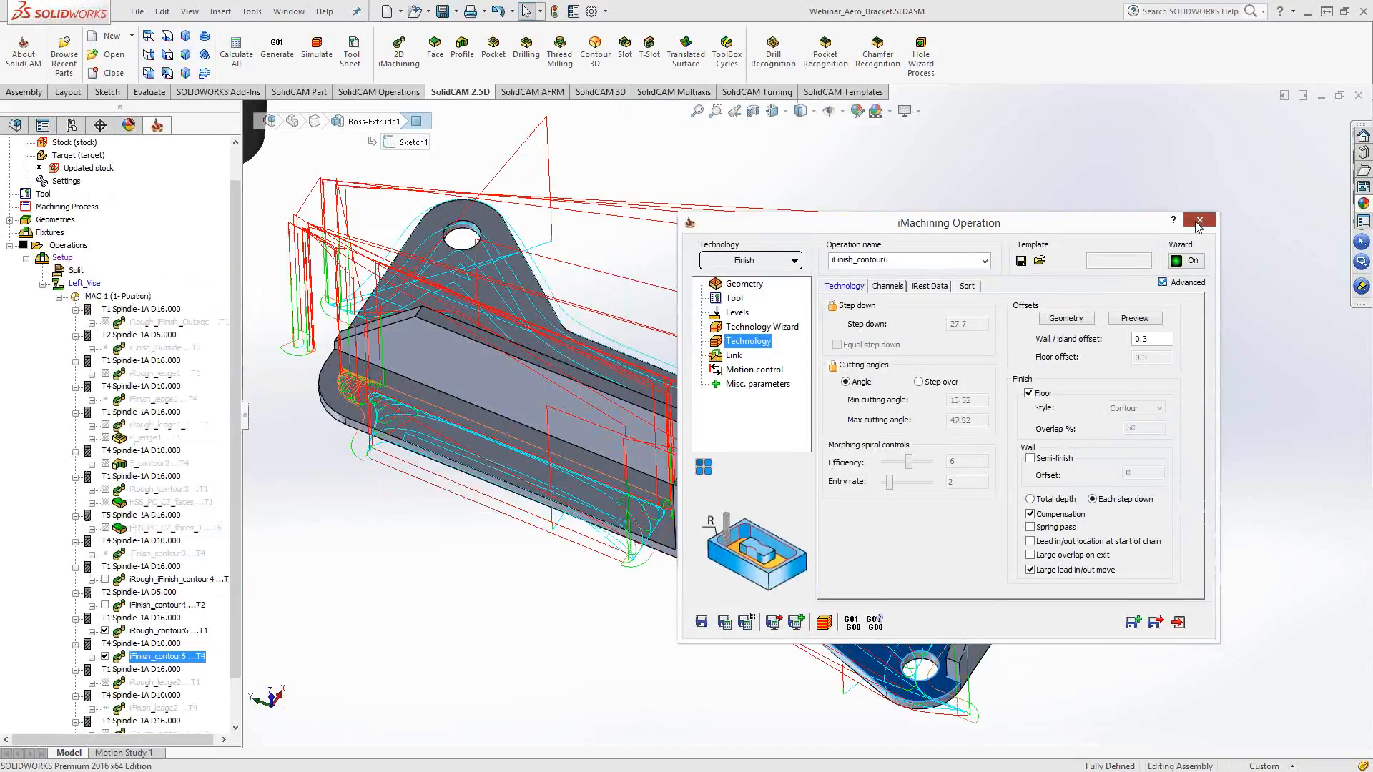
pyautogui.click(1199, 223)
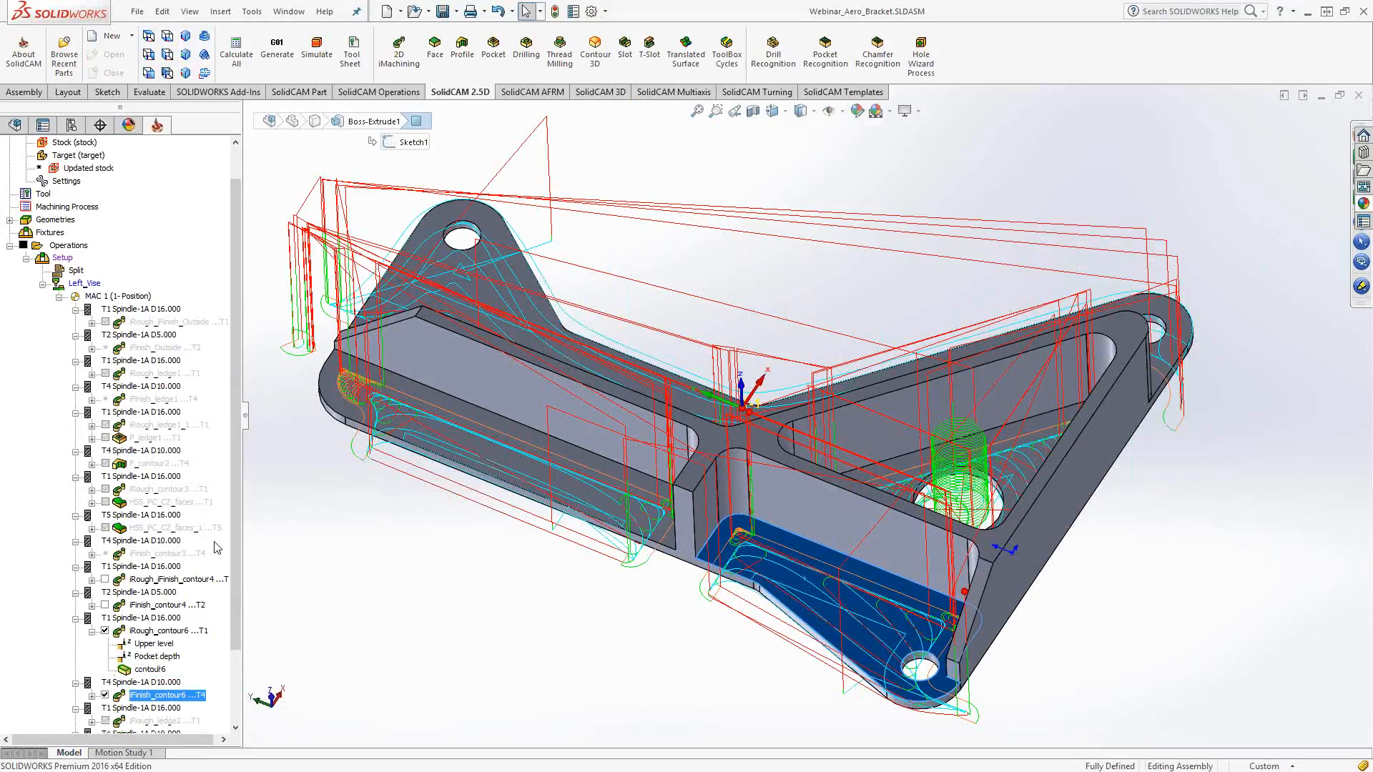
# Reopen the contour6 geometry and mark the rounded end of 2-Chain on the long ledge as open
pyautogui.rightClick(151, 670)
pyautogui.click(213, 540)
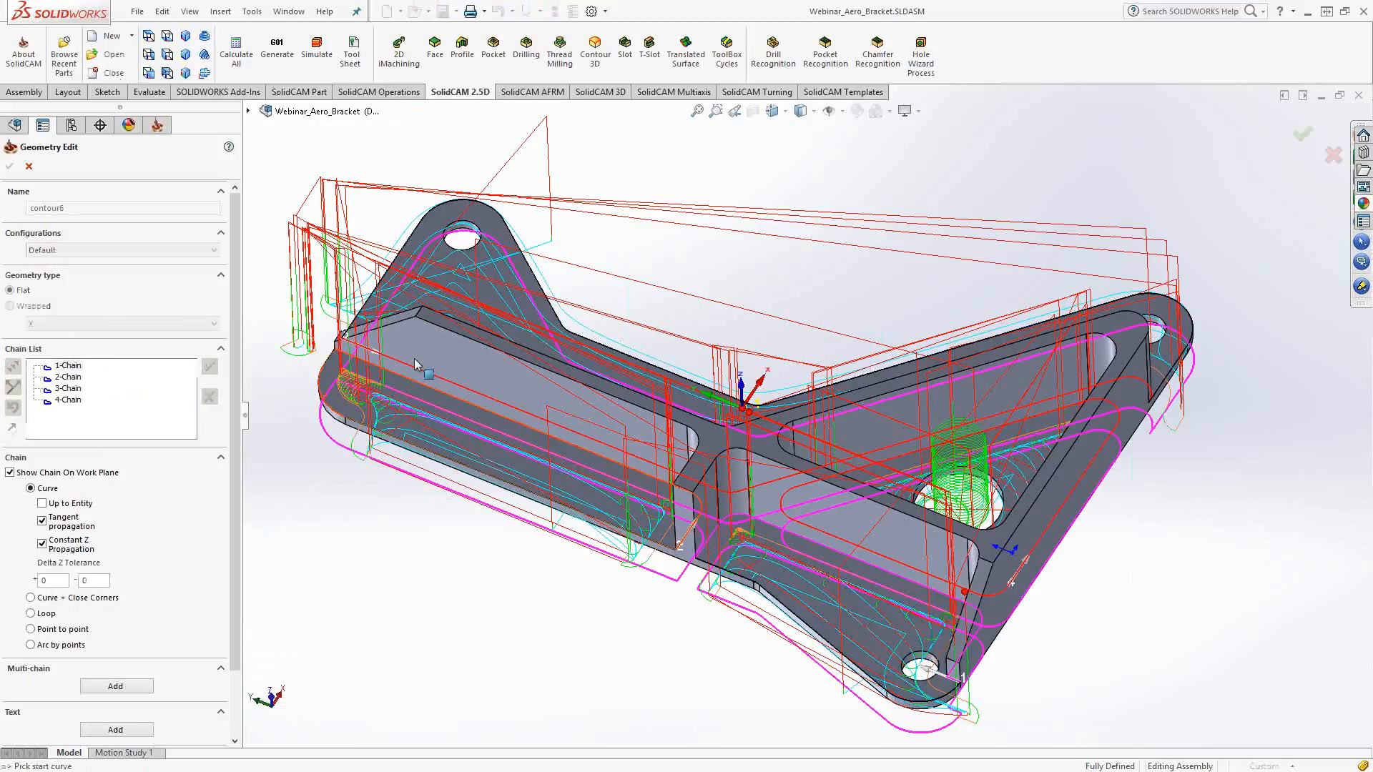
pyautogui.scroll(-6, 414, 360)
pyautogui.rightClick(68, 377)
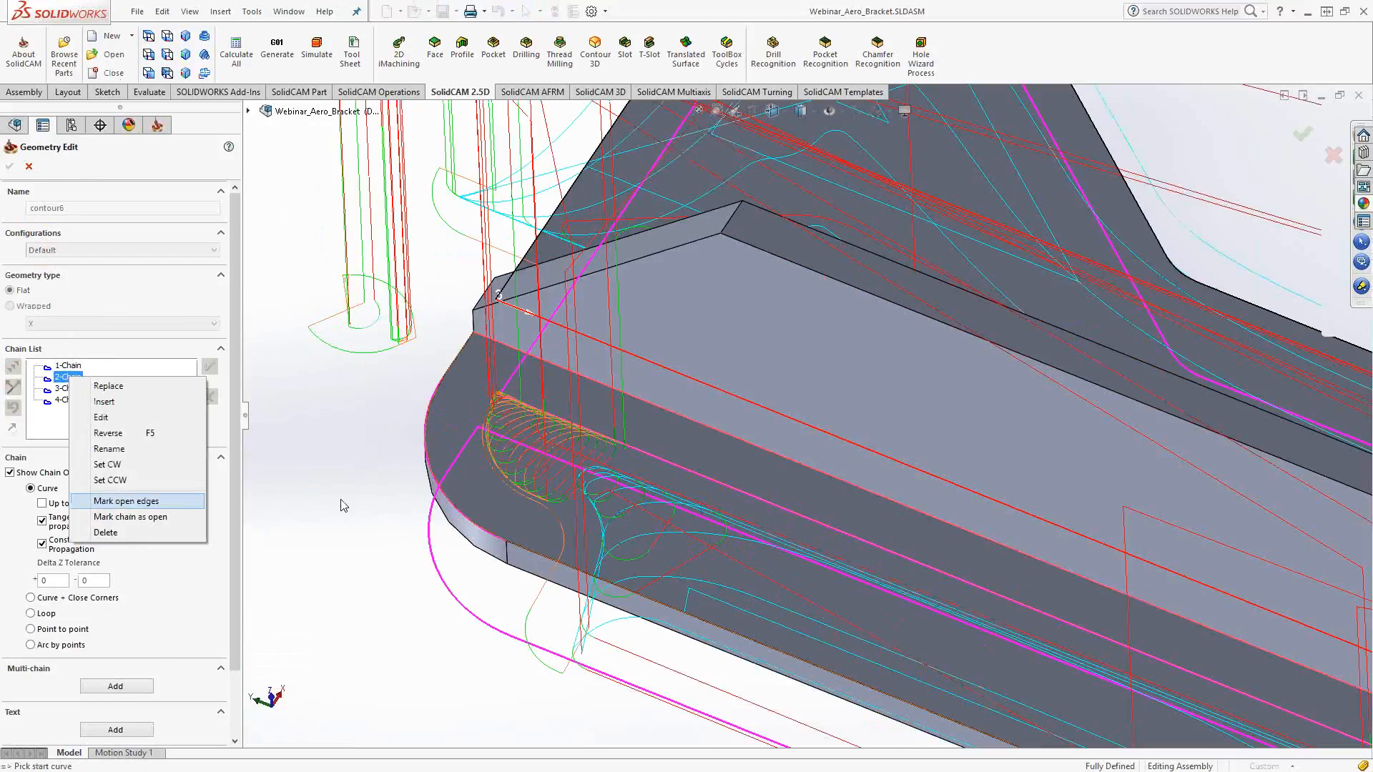
pyautogui.click(126, 500)
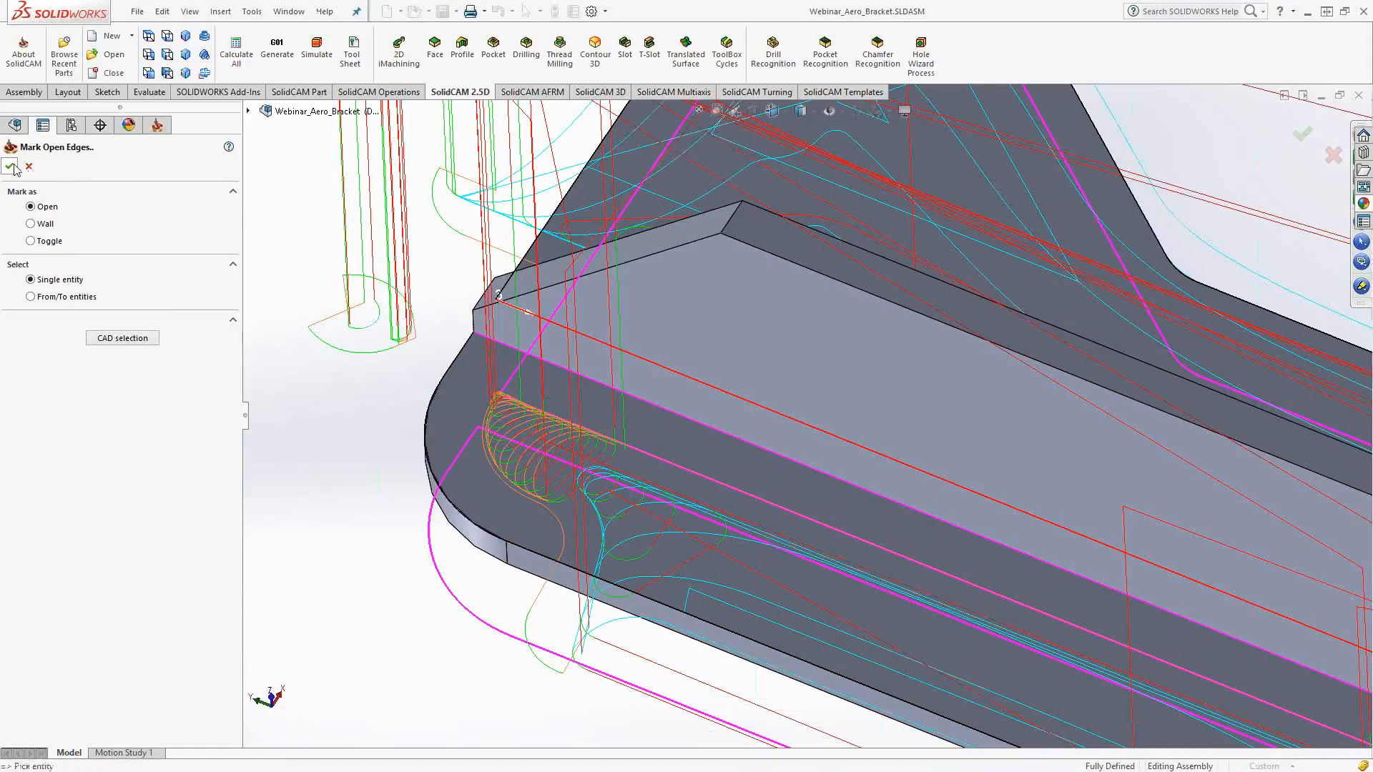
pyautogui.click(11, 167)
pyautogui.click(10, 168)
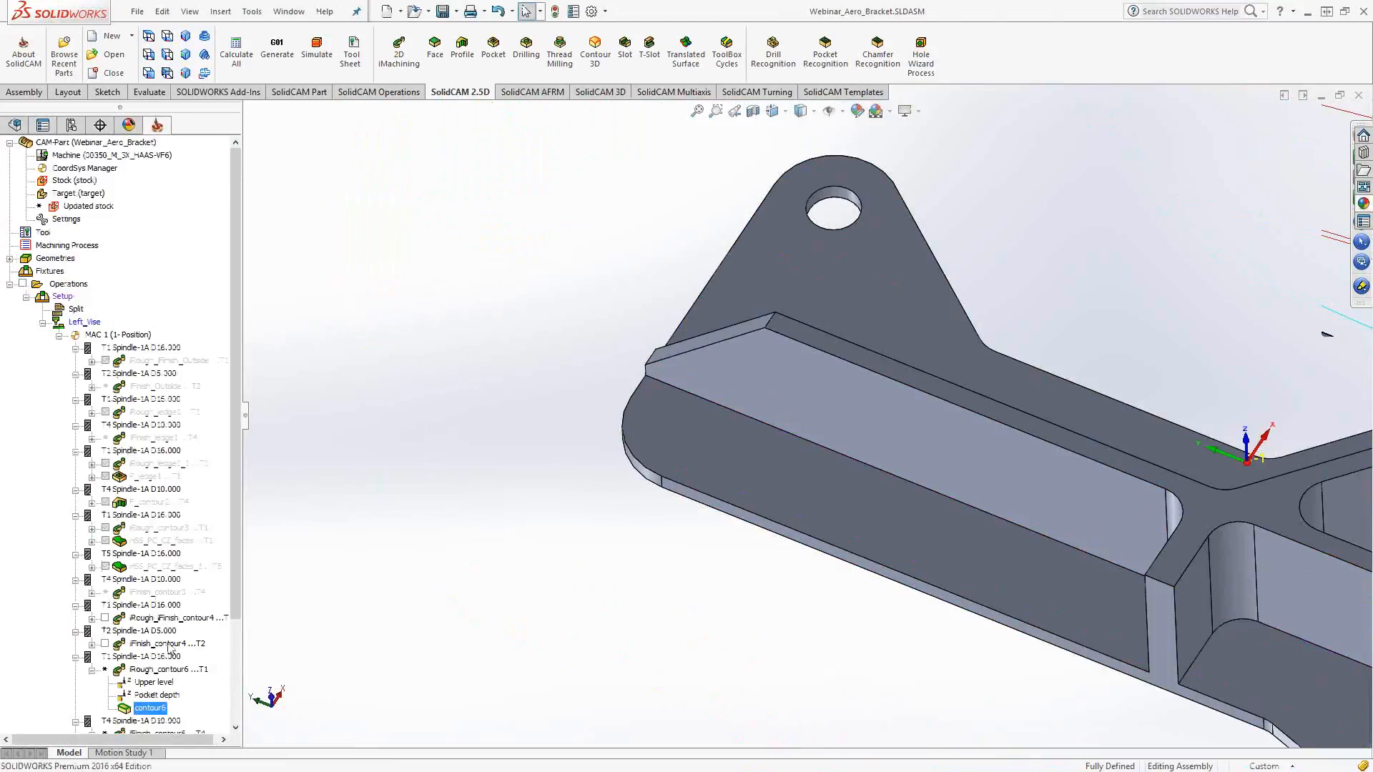
# Recalculate the iRough_contour6 and iFinish_contour6 operations together
pyautogui.scroll(-1, 171, 636)
pyautogui.click(176, 618)
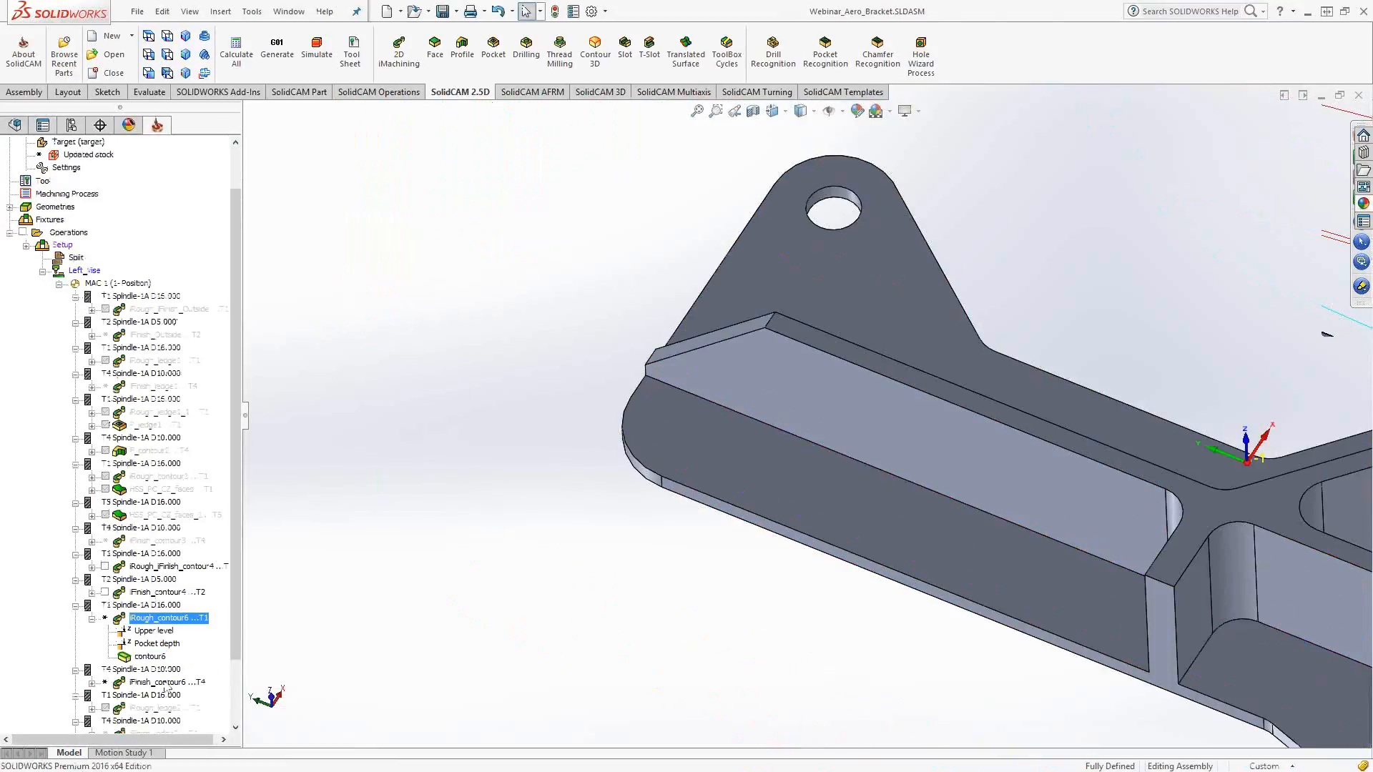
pyautogui.keyDown('ctrl'); pyautogui.click(166, 682); pyautogui.keyUp('ctrl')
pyautogui.rightClick(167, 682)
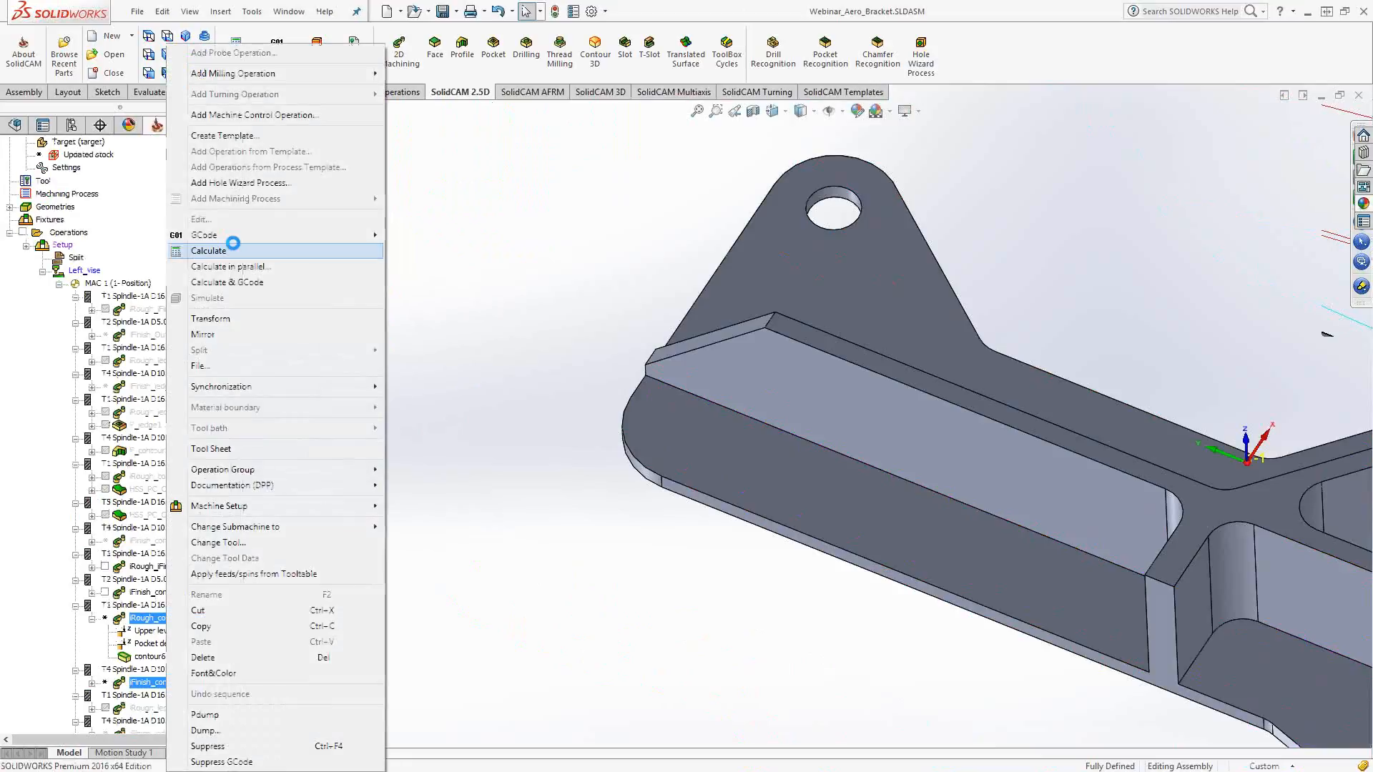
pyautogui.click(233, 246)
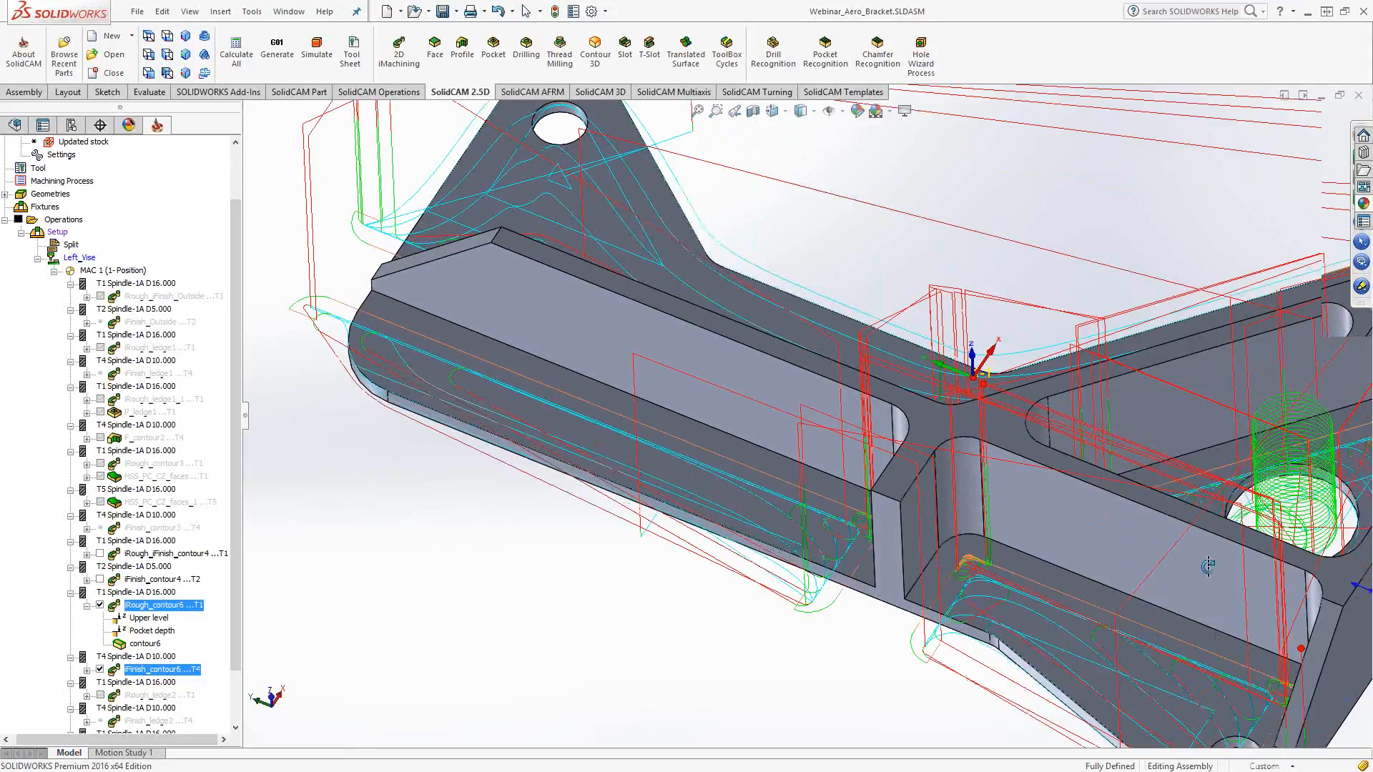
# Open the simulation for the iRough_contour6 and iFinish_contour6 operations
pyautogui.moveTo(1208, 566); pyautogui.dragTo(1209, 608, button='middle')
pyautogui.click(86, 605)
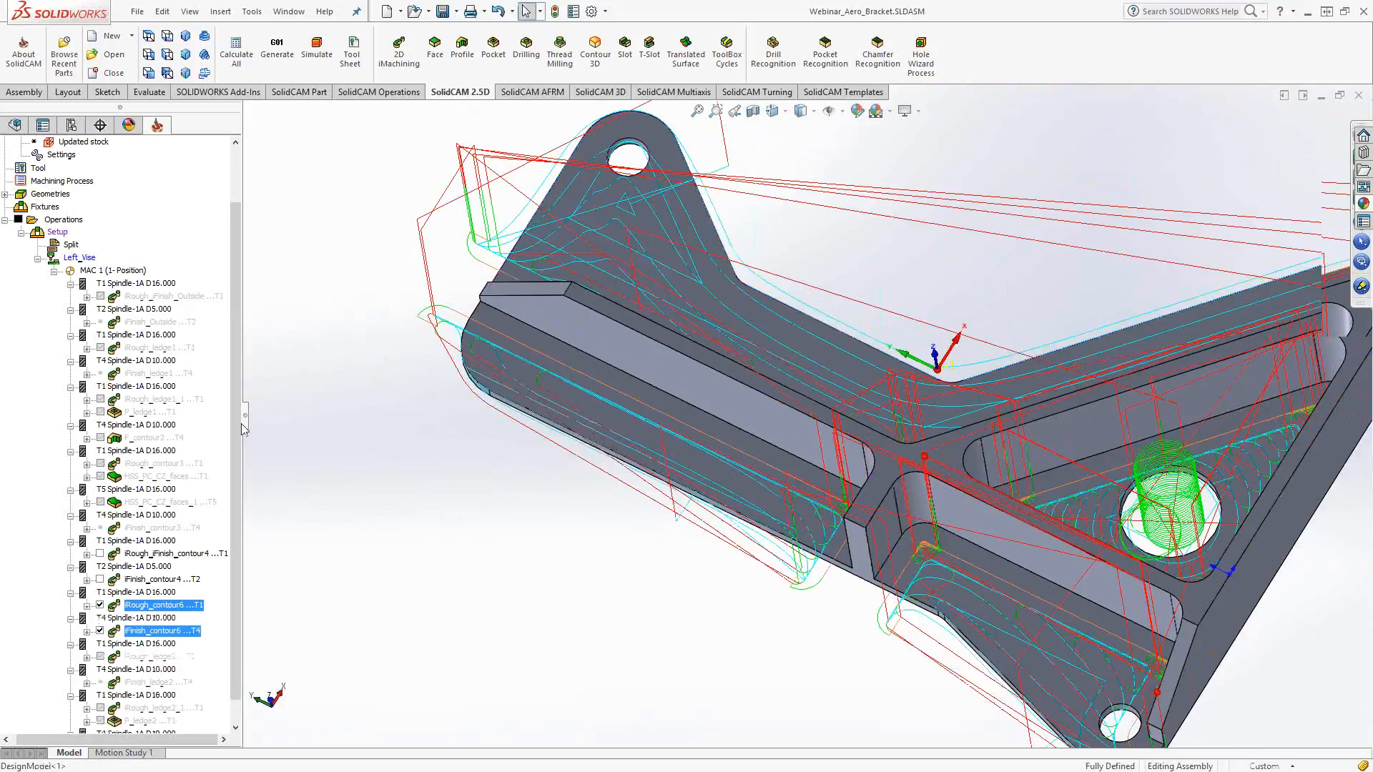
pyautogui.rightClick(164, 605)
pyautogui.click(276, 294)
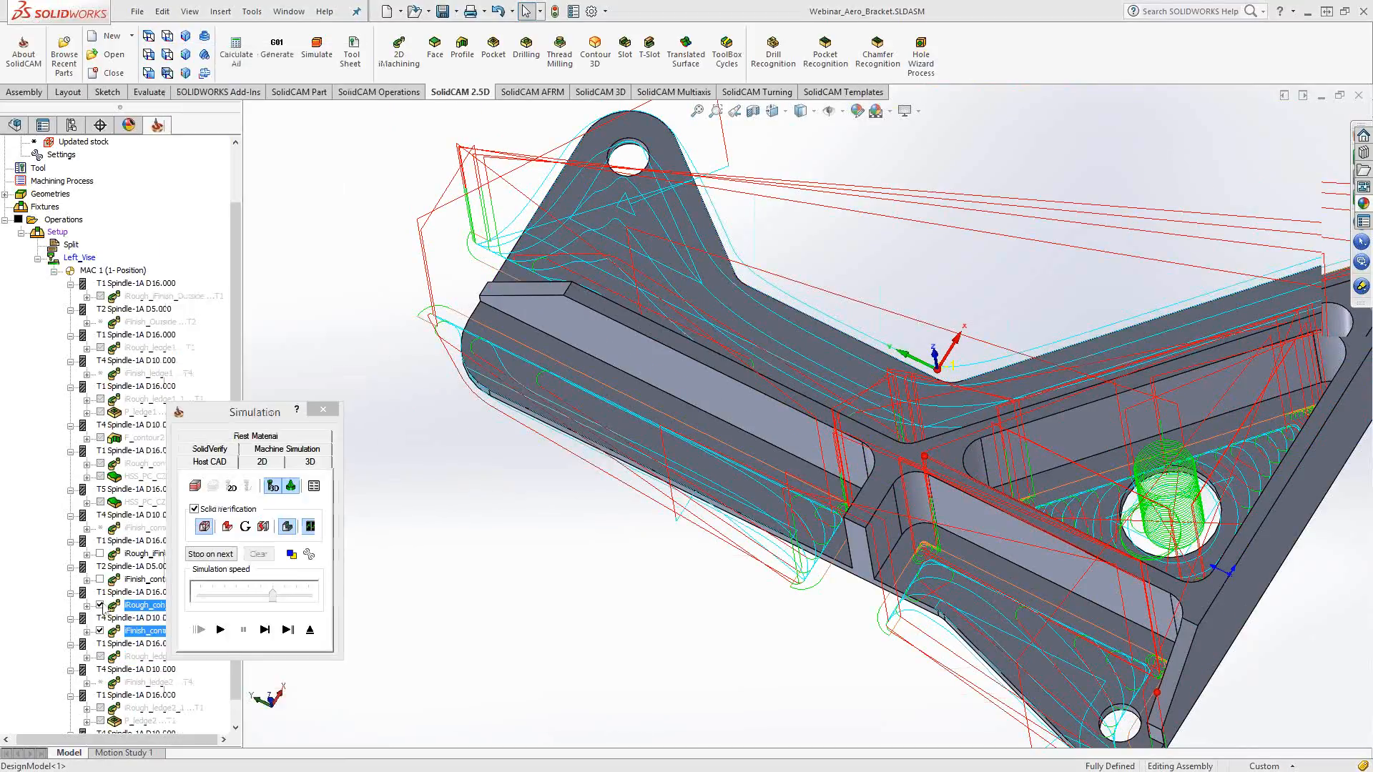
# Run the solid verification simulation of iRough_contour6 and iFinish_contour6, inspect the machined ledges and triangular pocket, and close the simulation
pyautogui.click(145, 606)
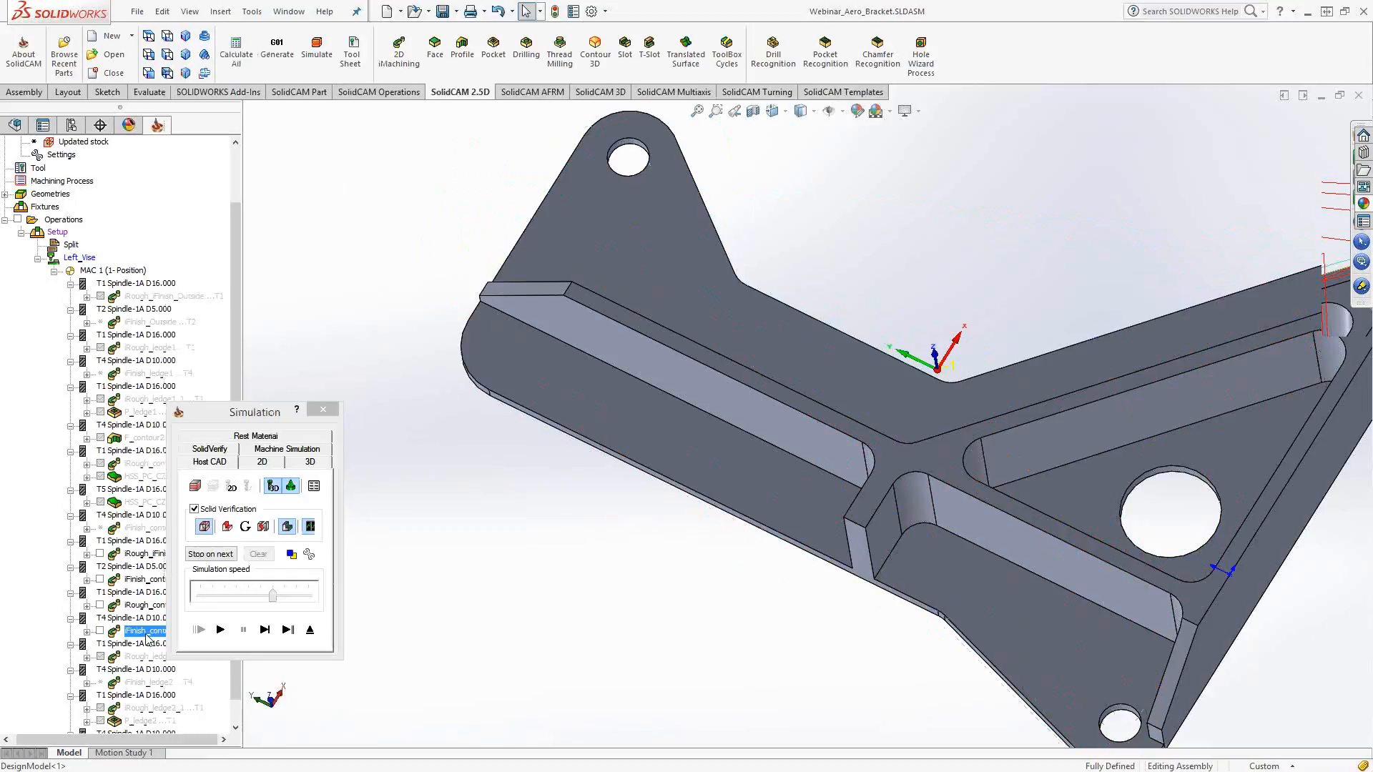
pyautogui.keyDown('ctrl'); pyautogui.click(146, 632); pyautogui.keyUp('ctrl')
pyautogui.click(220, 630)
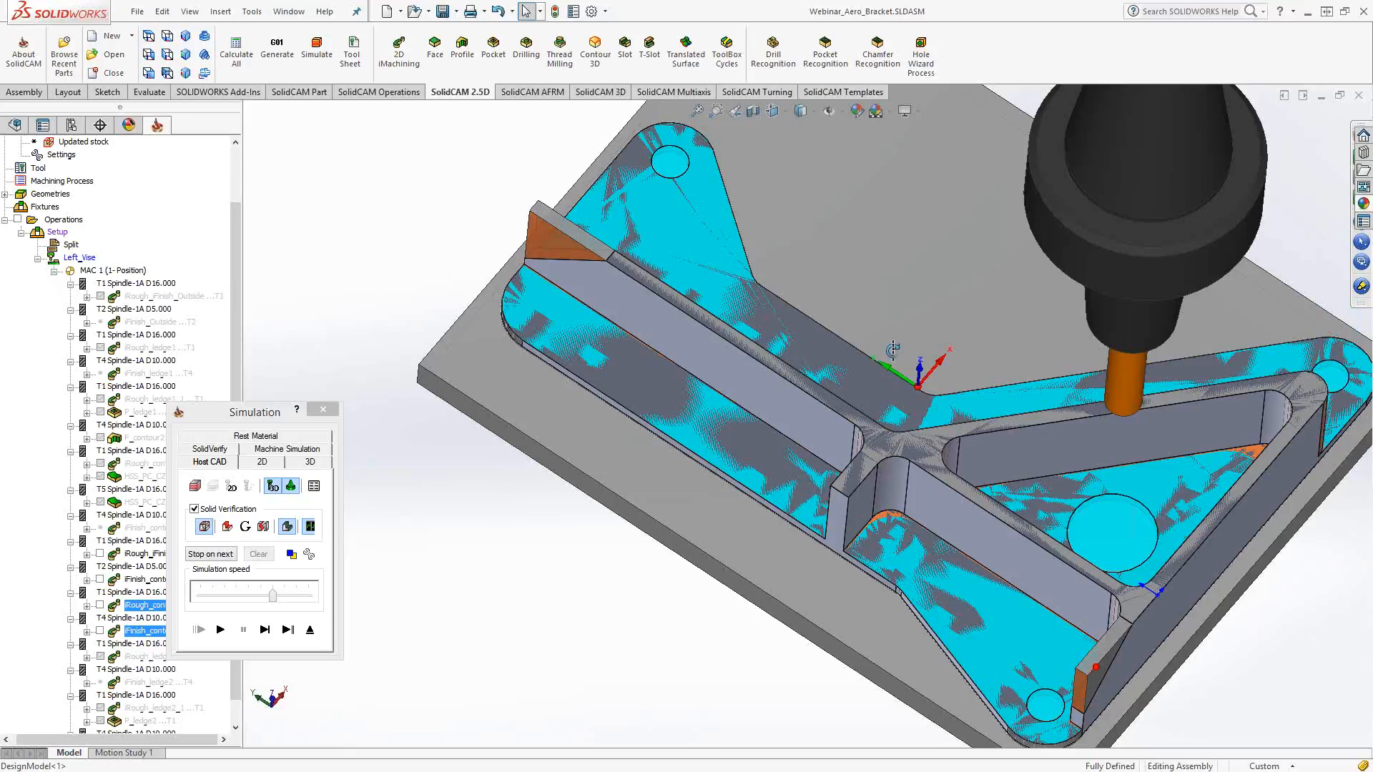
pyautogui.moveTo(893, 350); pyautogui.dragTo(834, 319, button='middle')
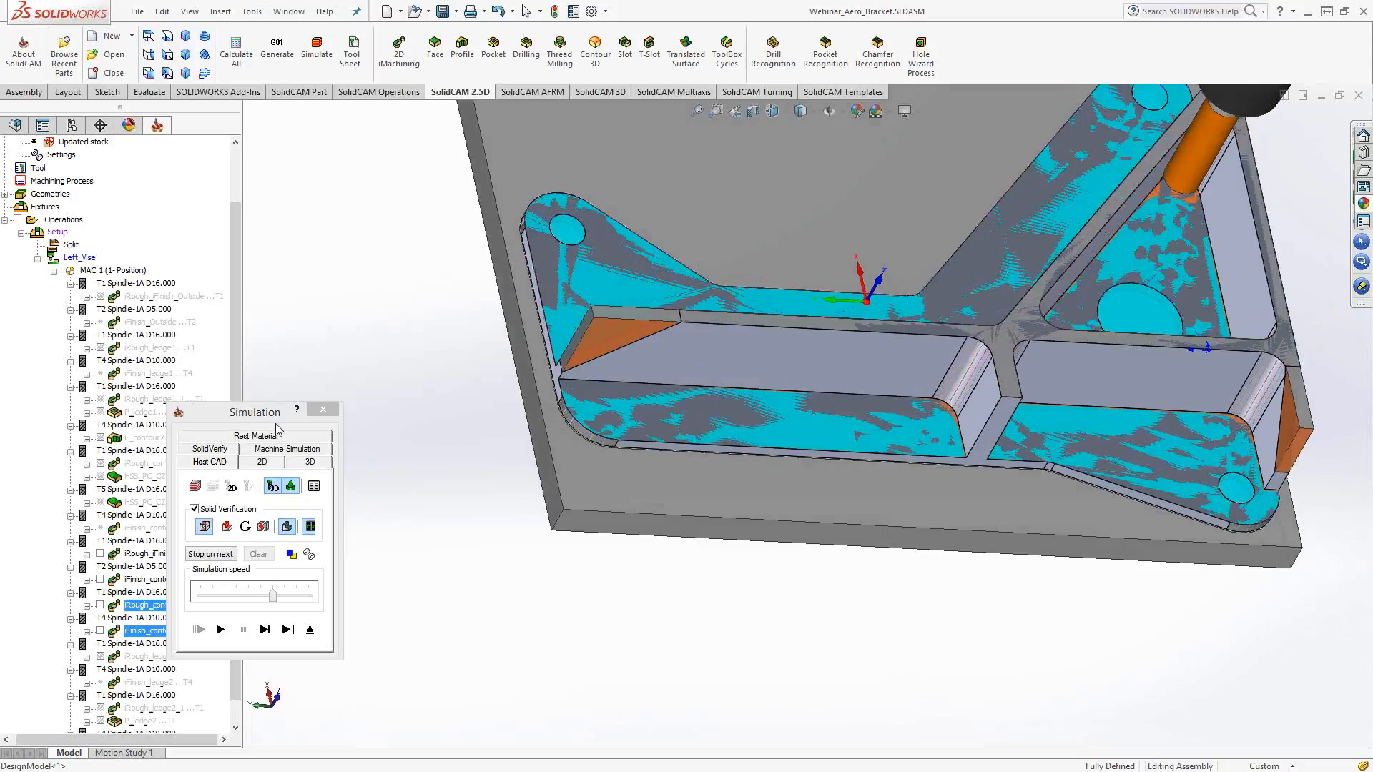
pyautogui.click(321, 410)
# Suppress the iRough_contour6 and iFinish_contour6 operations together
pyautogui.scroll(-2, 234, 641)
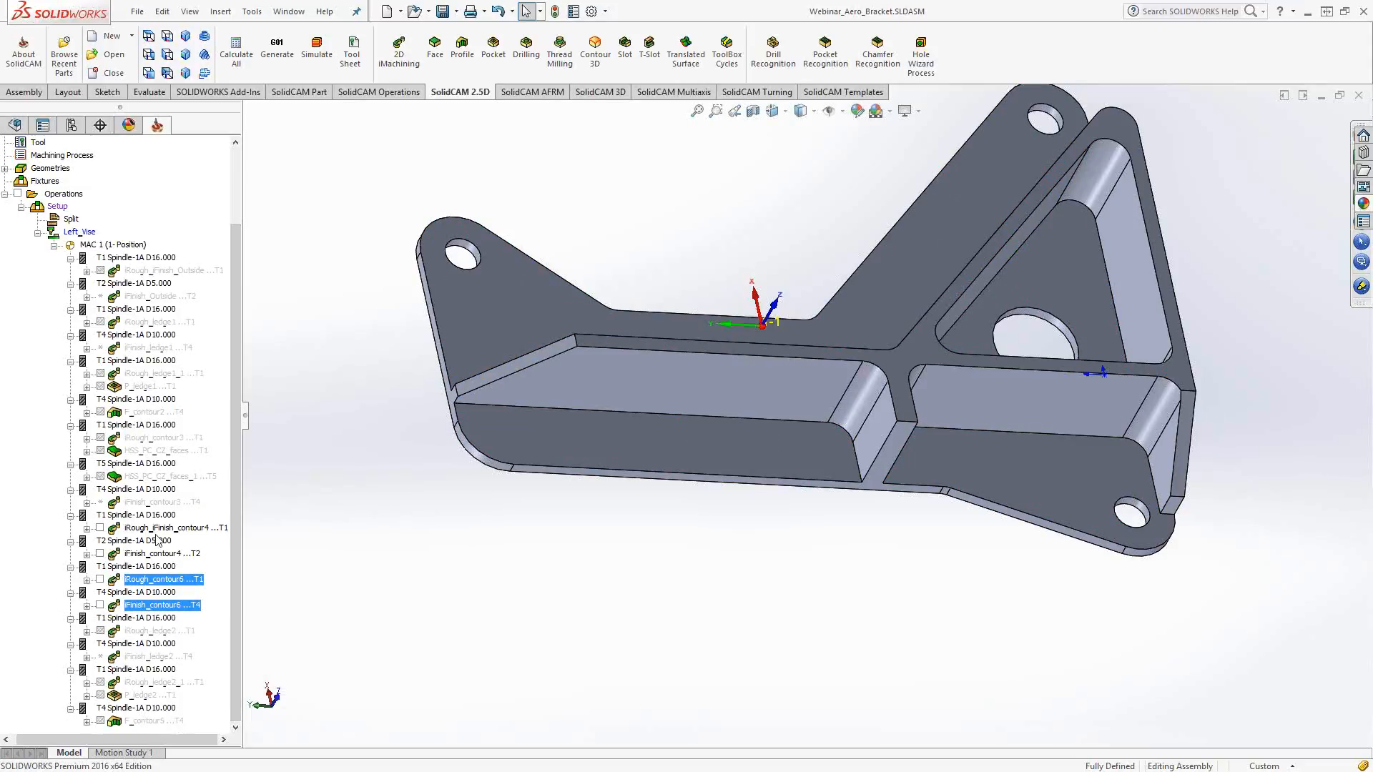
pyautogui.rightClick(178, 584)
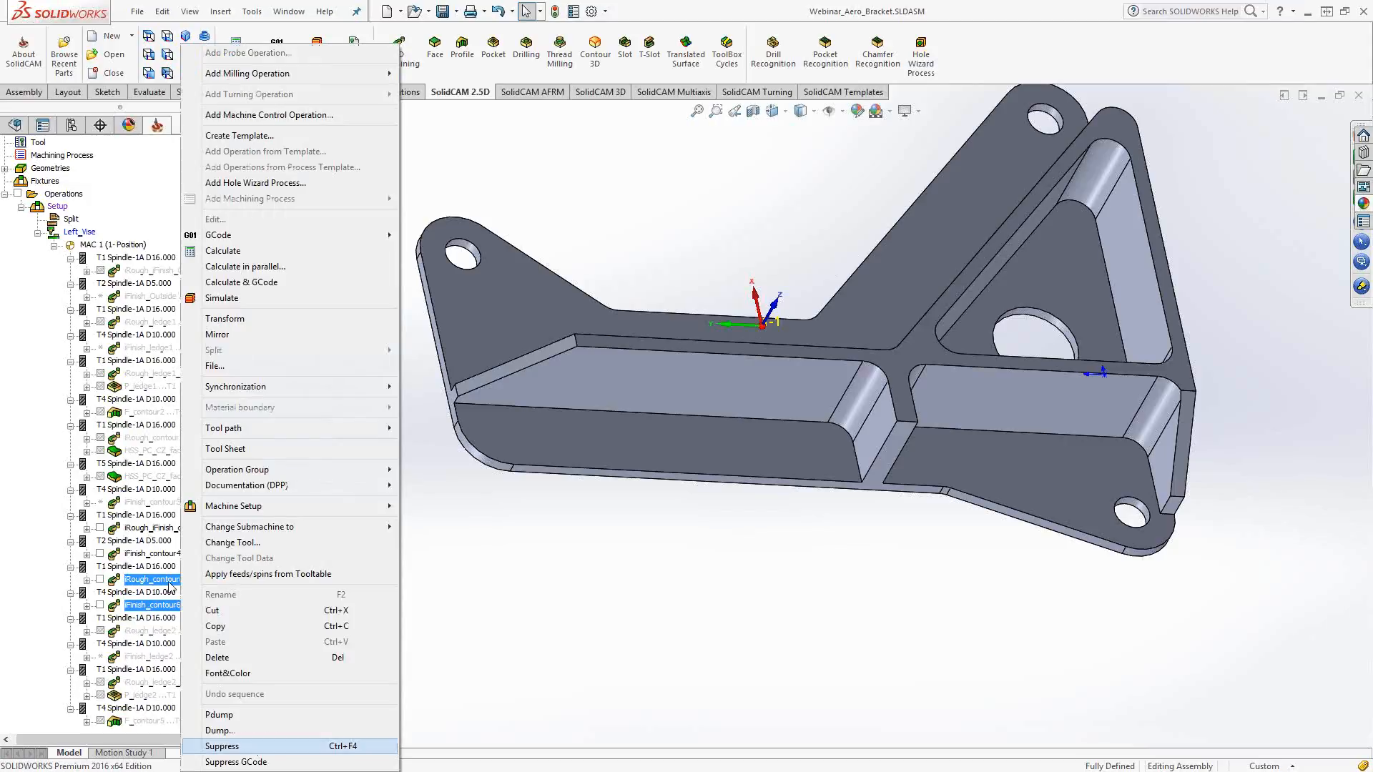
pyautogui.press('Return')
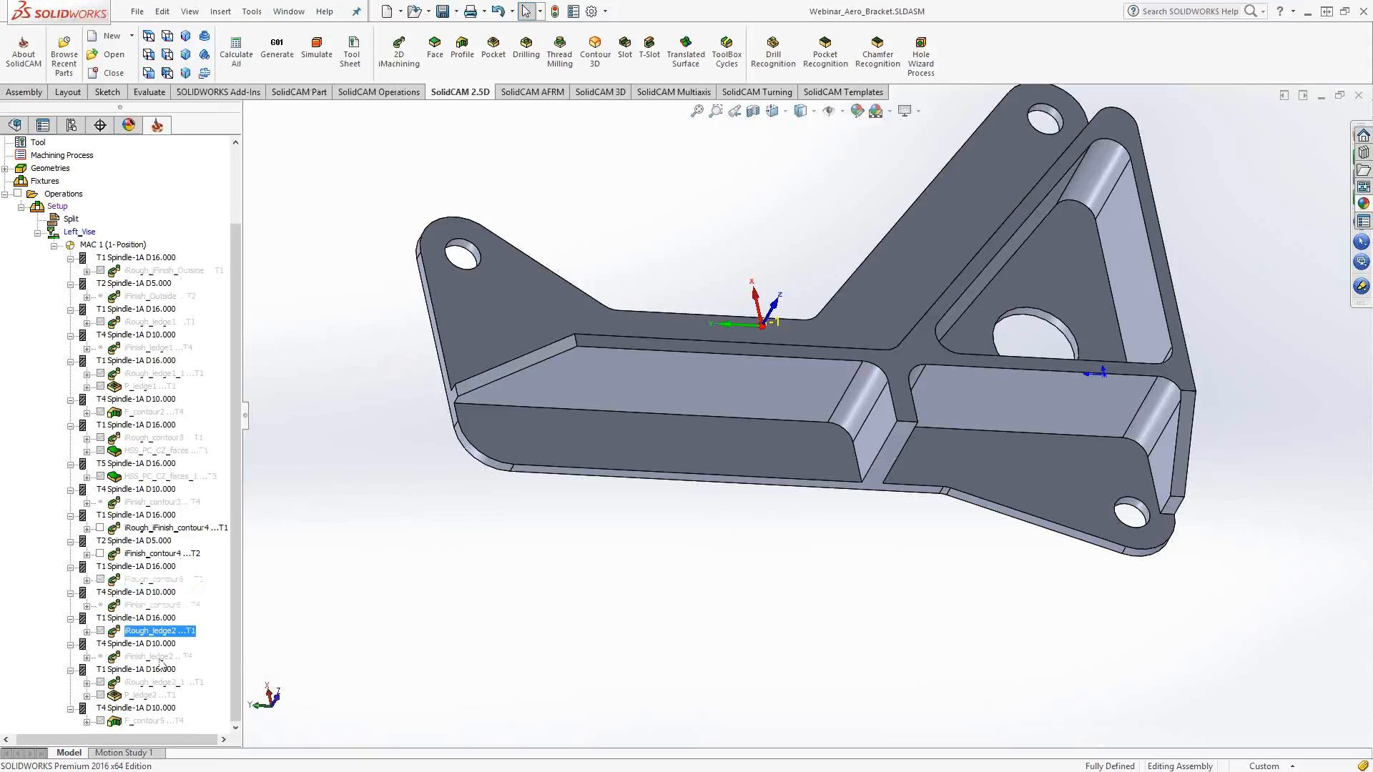
# Unsuppress the iRough_ledge2 and iFinish_ledge2 operations together
pyautogui.keyDown('ctrl'); pyautogui.click(159, 657); pyautogui.keyUp('ctrl')
pyautogui.rightClick(159, 656)
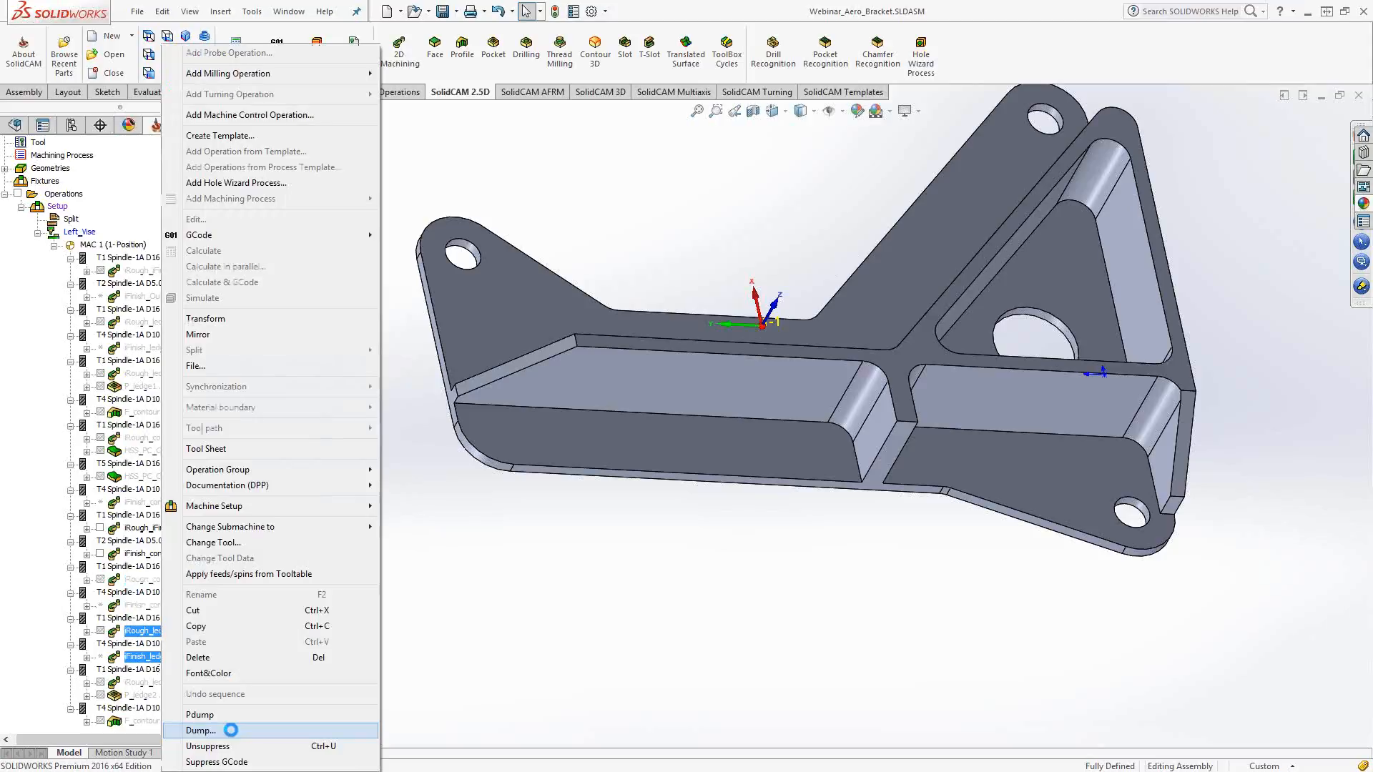
pyautogui.click(230, 730)
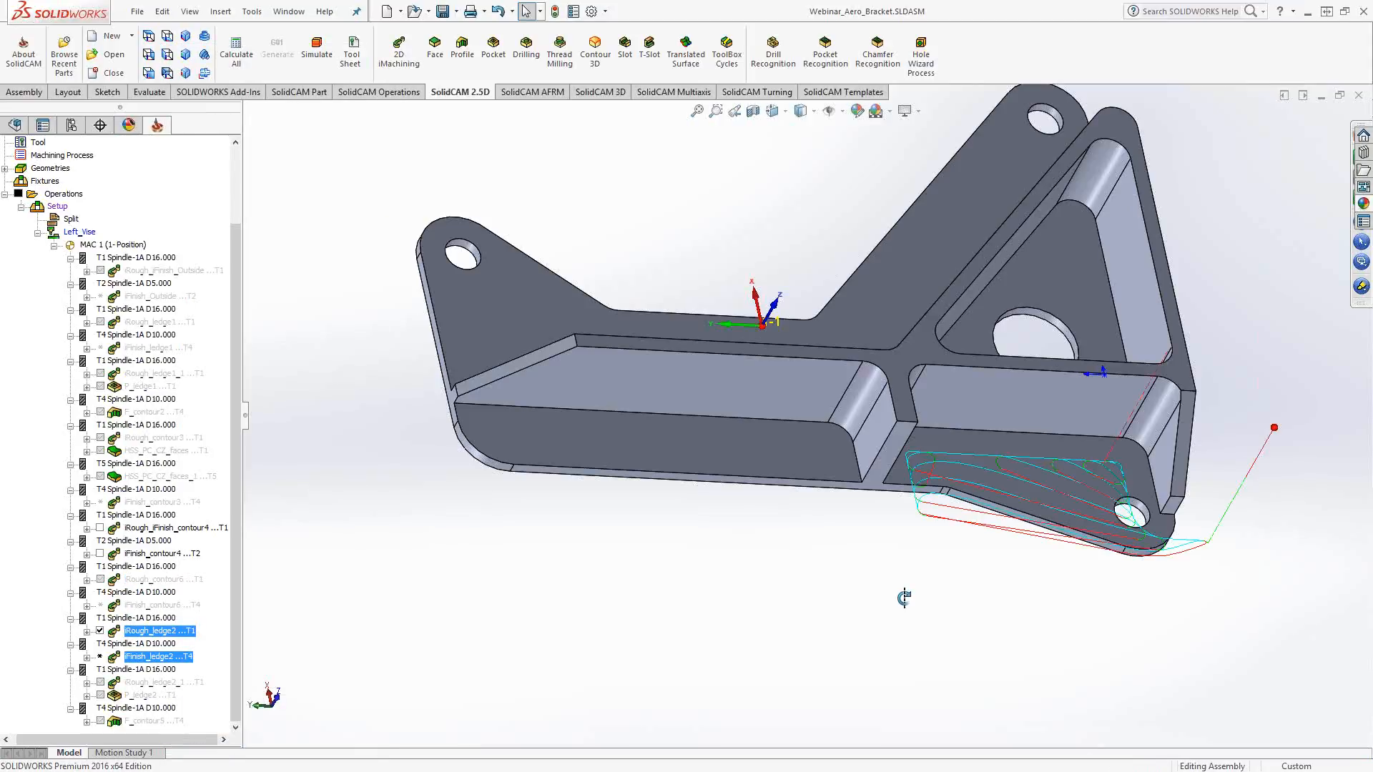
# In iRough_ledge2, enable floor finishing and set the wall/island offset to 8, then save, calculate and close the operation
pyautogui.scroll(-5, 904, 605)
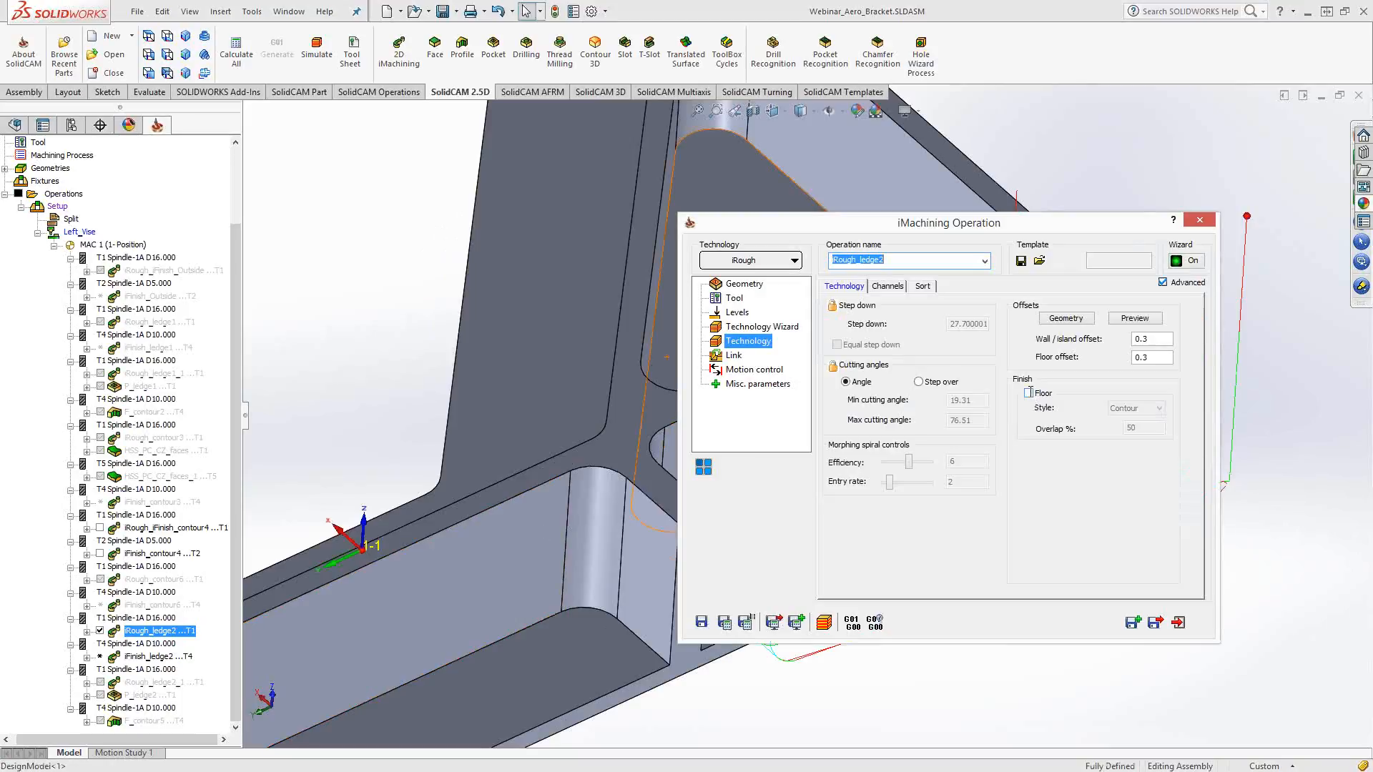
pyautogui.click(1028, 393)
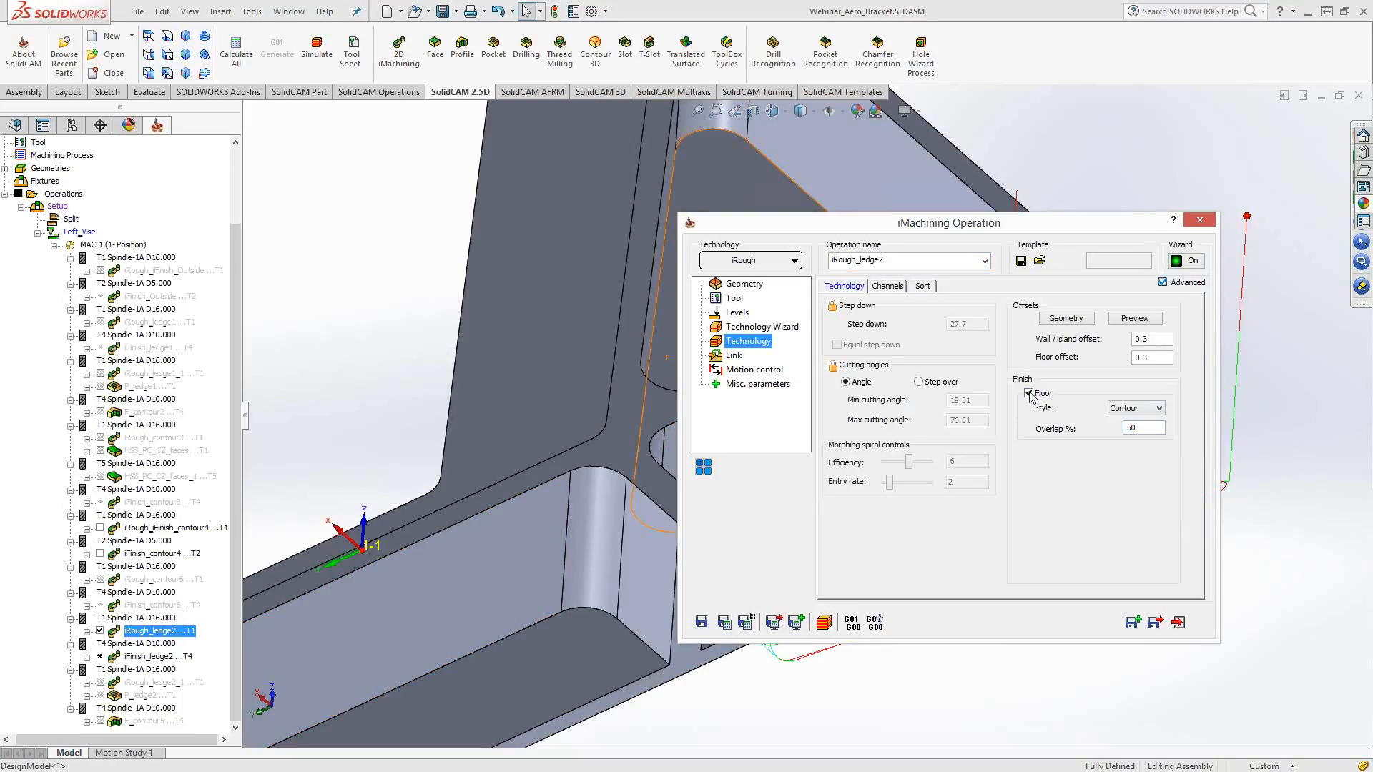
pyautogui.click(1156, 340)
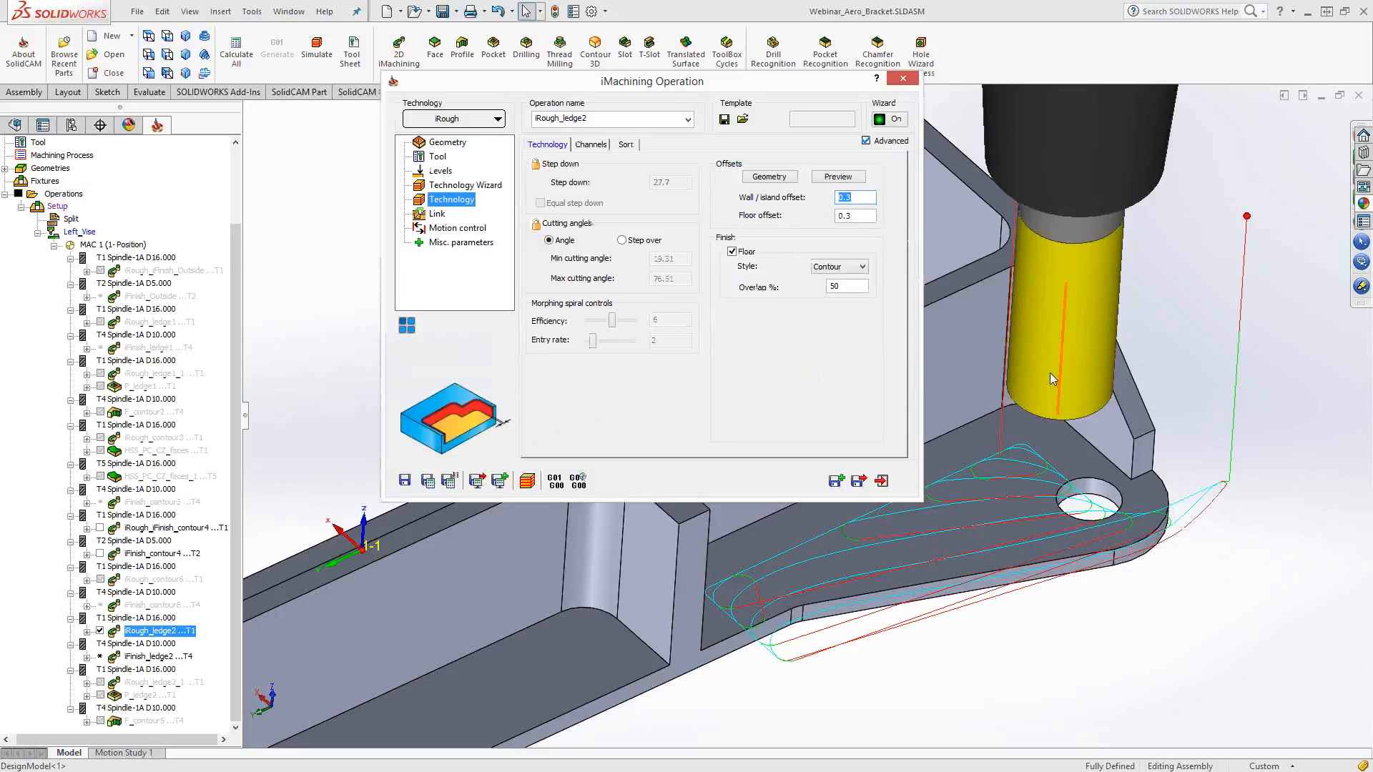
pyautogui.click(851, 197)
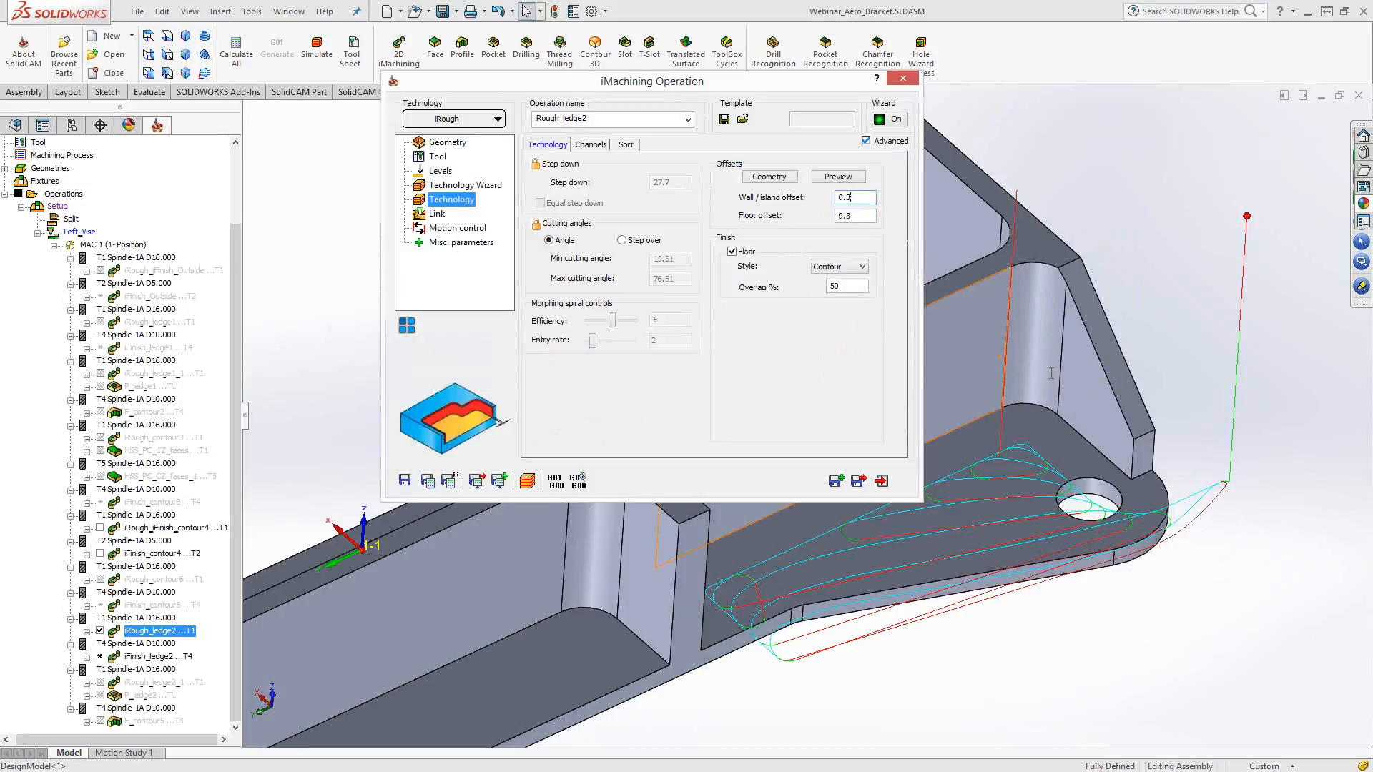
pyautogui.doubleClick(846, 197)
pyautogui.write('8')
pyautogui.click(851, 215)
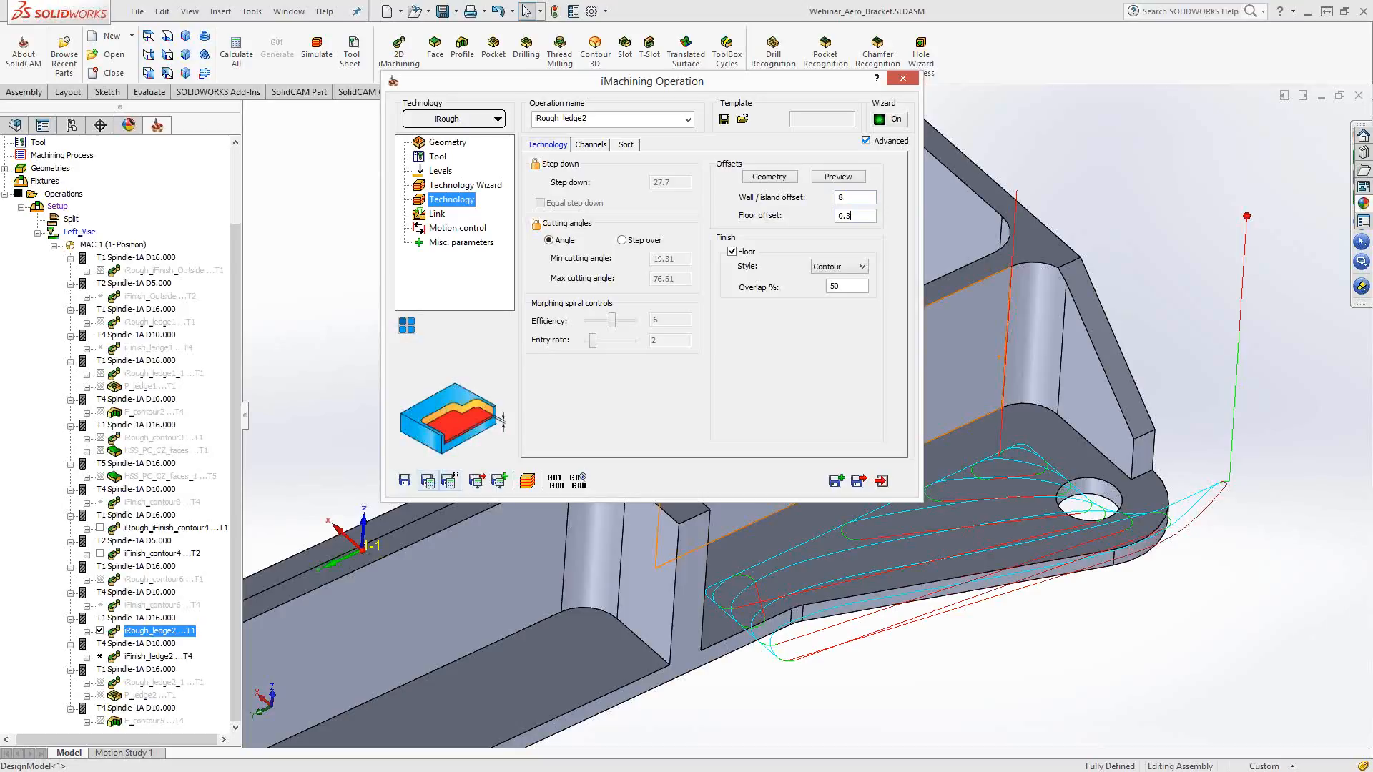
pyautogui.click(428, 480)
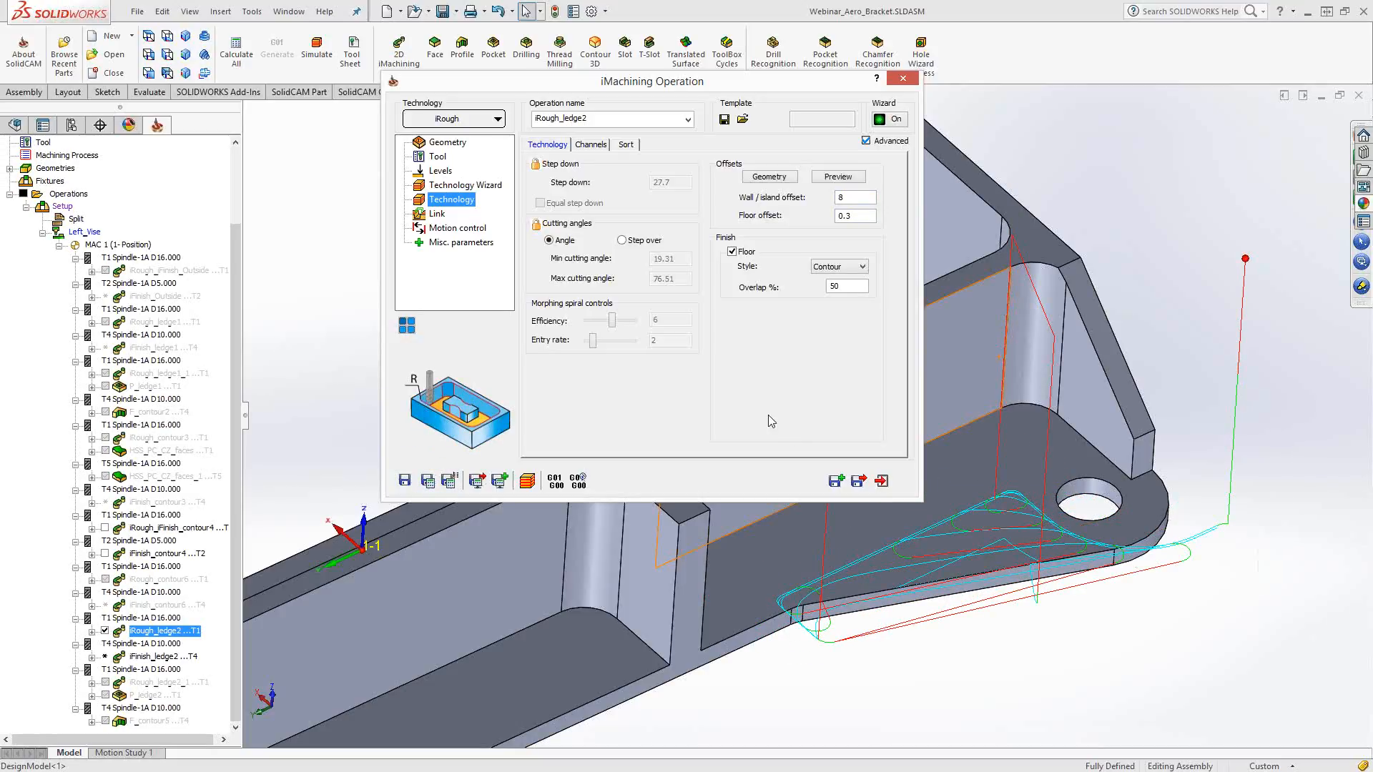
pyautogui.click(881, 482)
# Simulate the iRough_ledge2 operation, inspect the roughed ledge, and close the simulation
pyautogui.rightClick(164, 630)
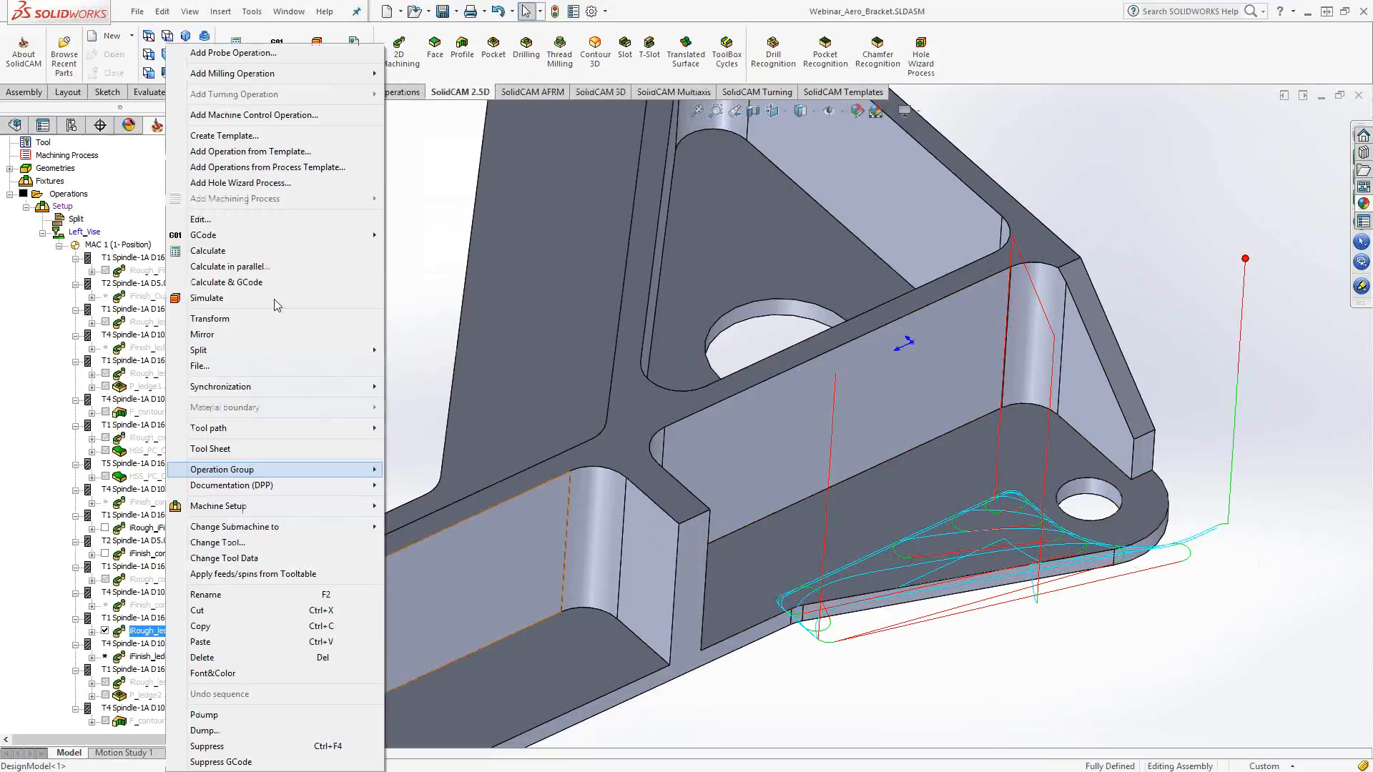
pyautogui.click(276, 301)
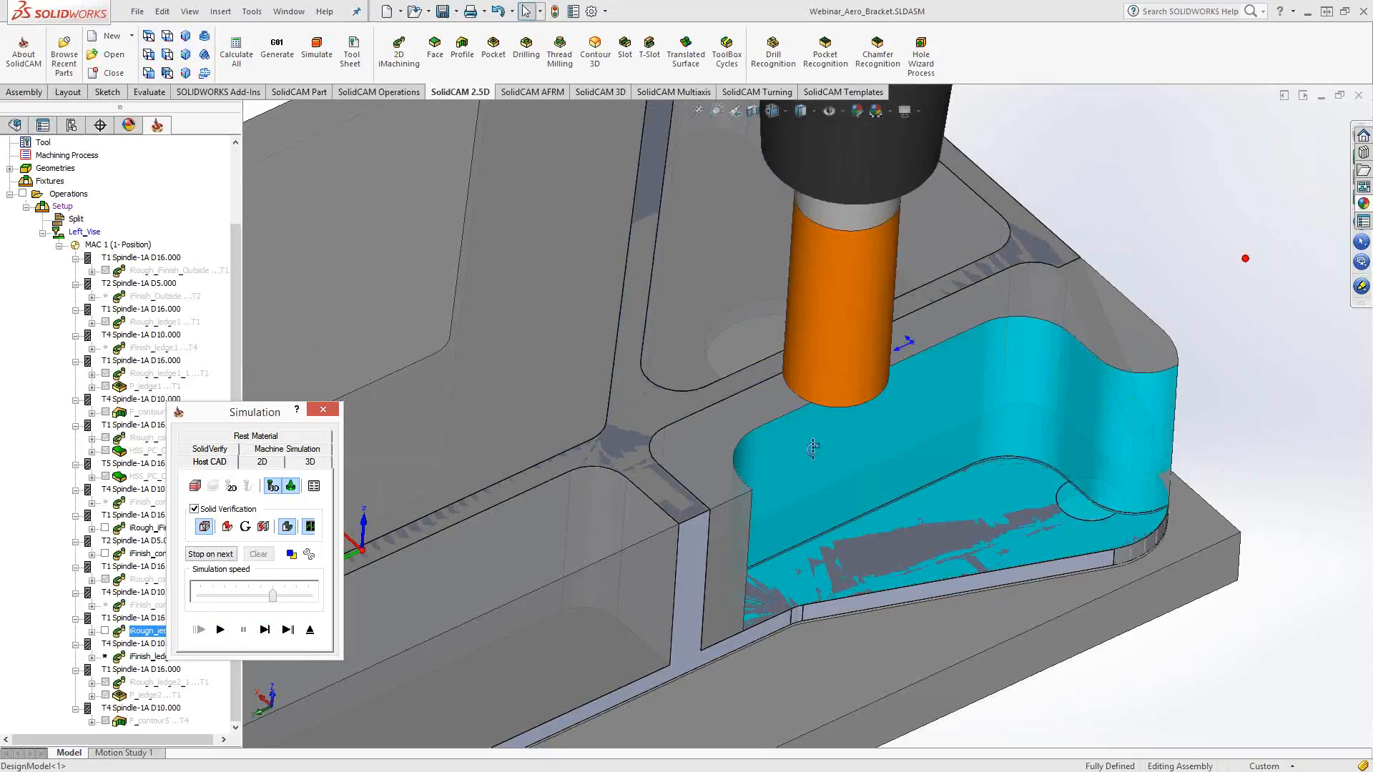
pyautogui.moveTo(813, 449); pyautogui.dragTo(812, 449, button='middle')
pyautogui.click(323, 410)
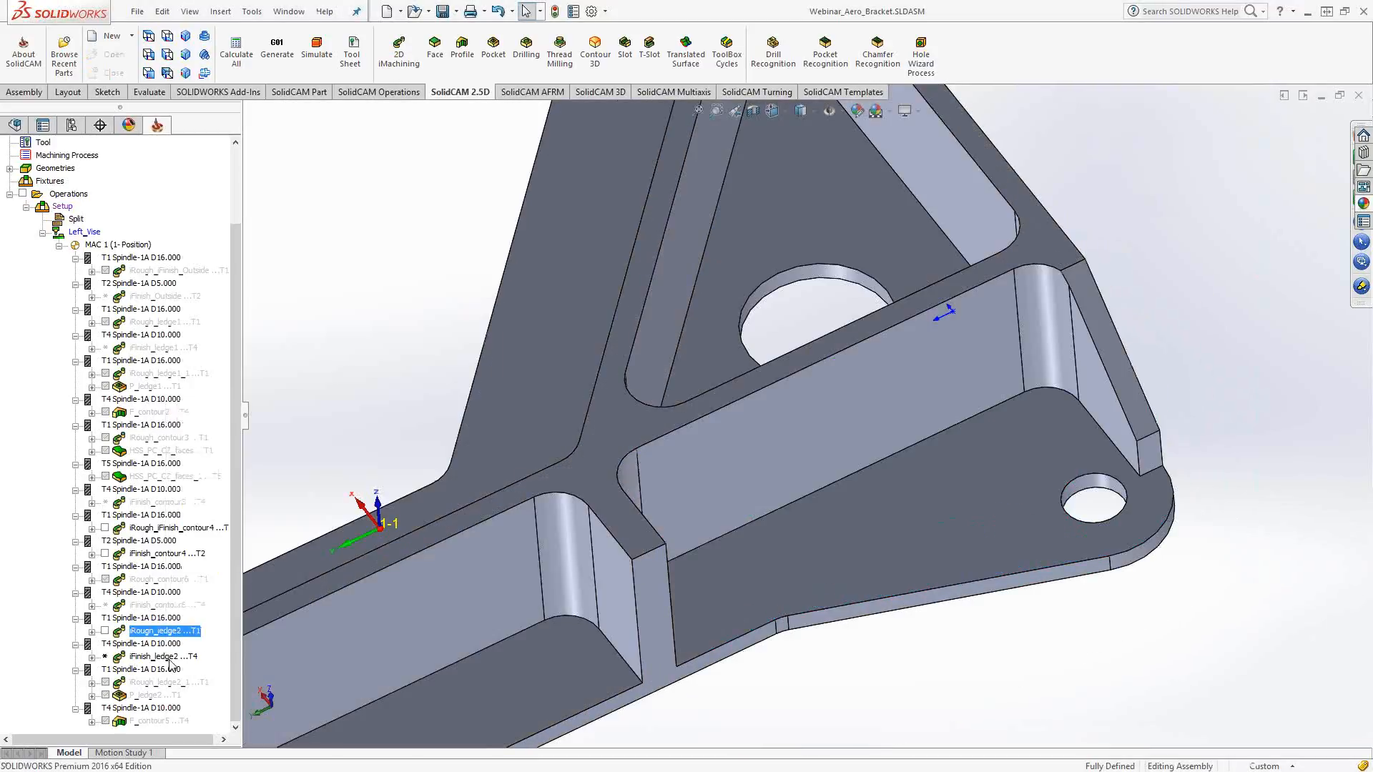
# Open the iFinish_ledge2 operation and simulate it to inspect the finished walls and floor of the ledge
pyautogui.click(168, 657)
pyautogui.doubleClick(168, 657)
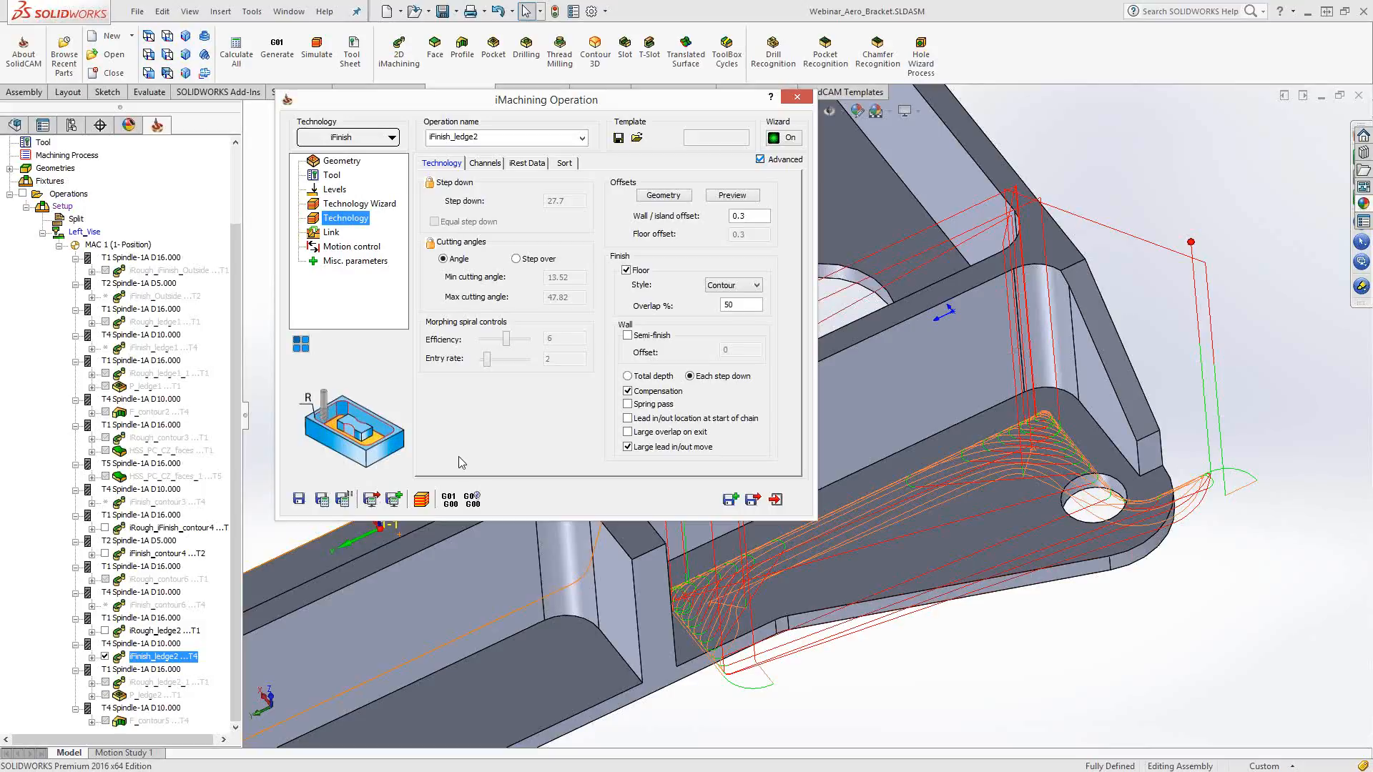
pyautogui.click(421, 500)
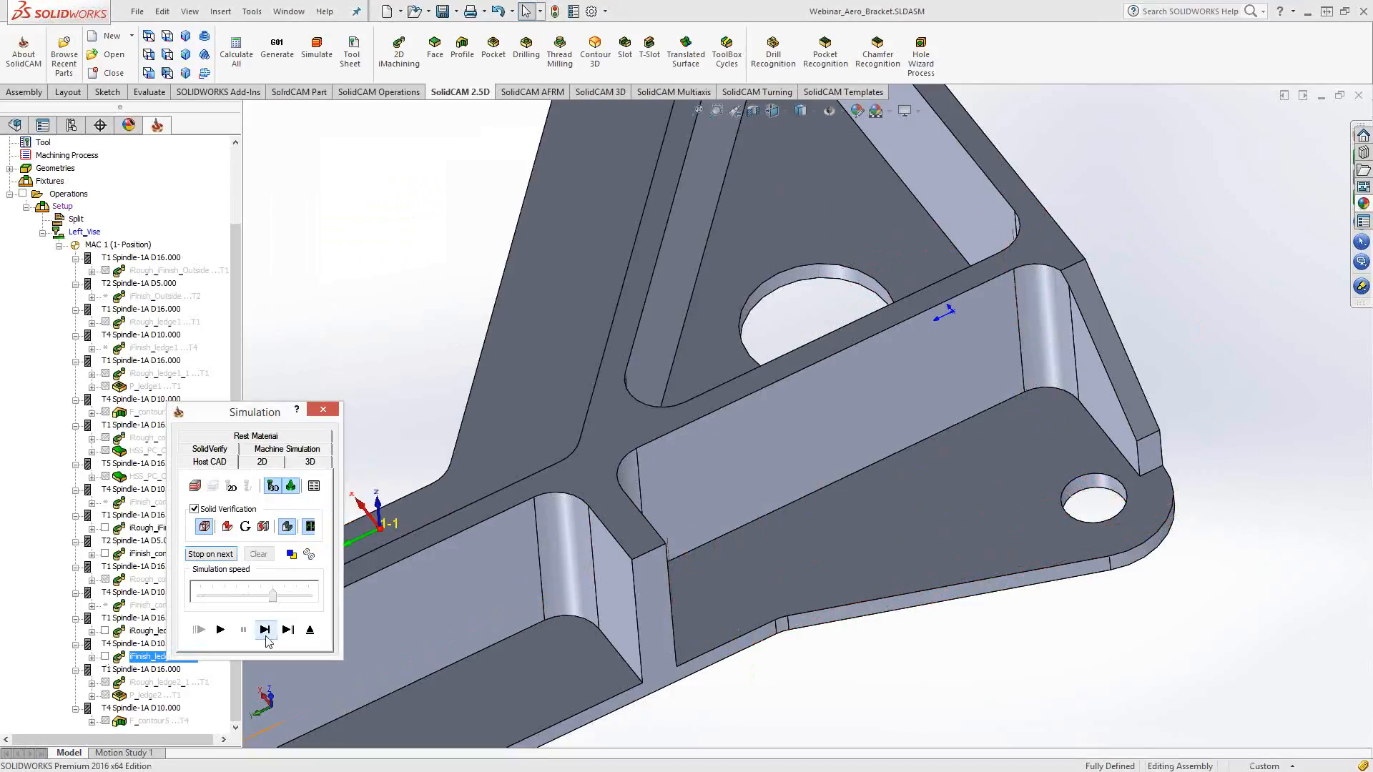
pyautogui.click(265, 636)
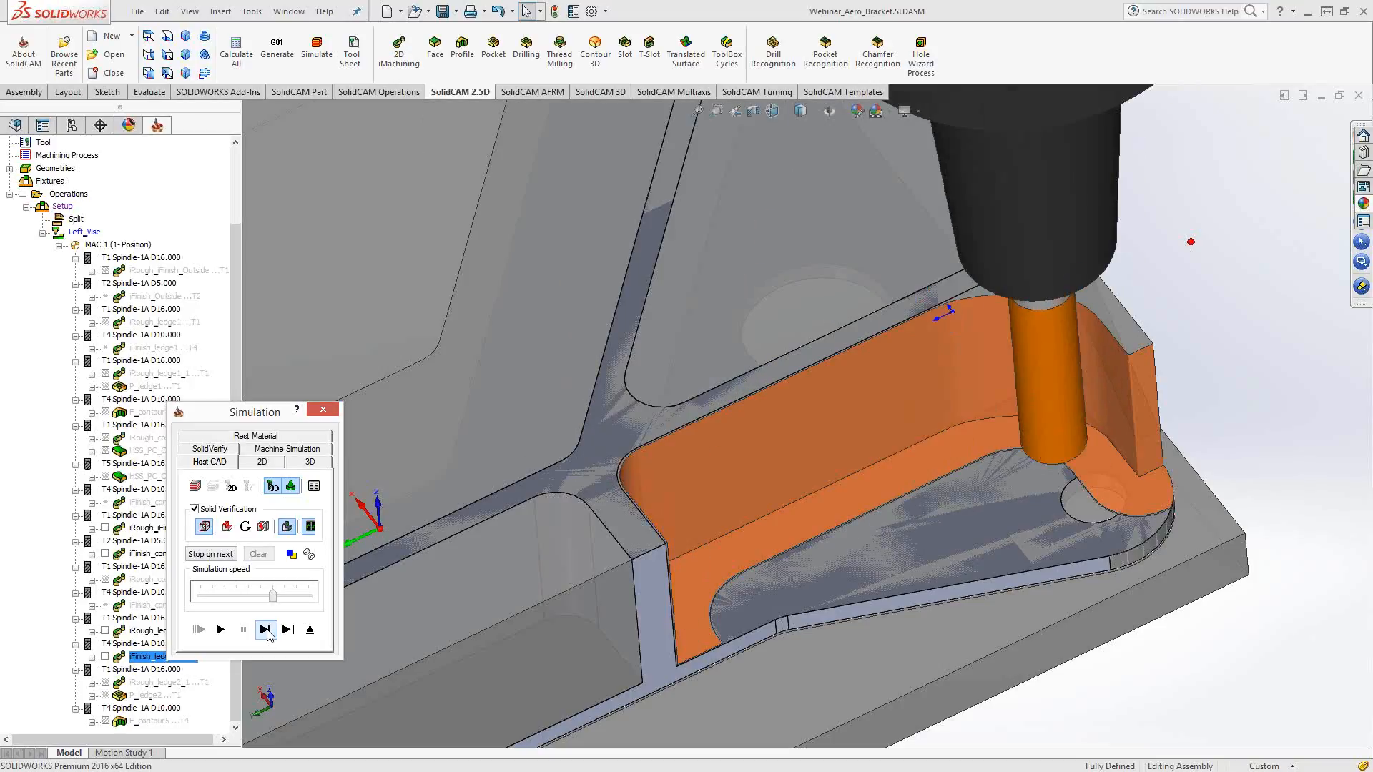
pyautogui.click(228, 630)
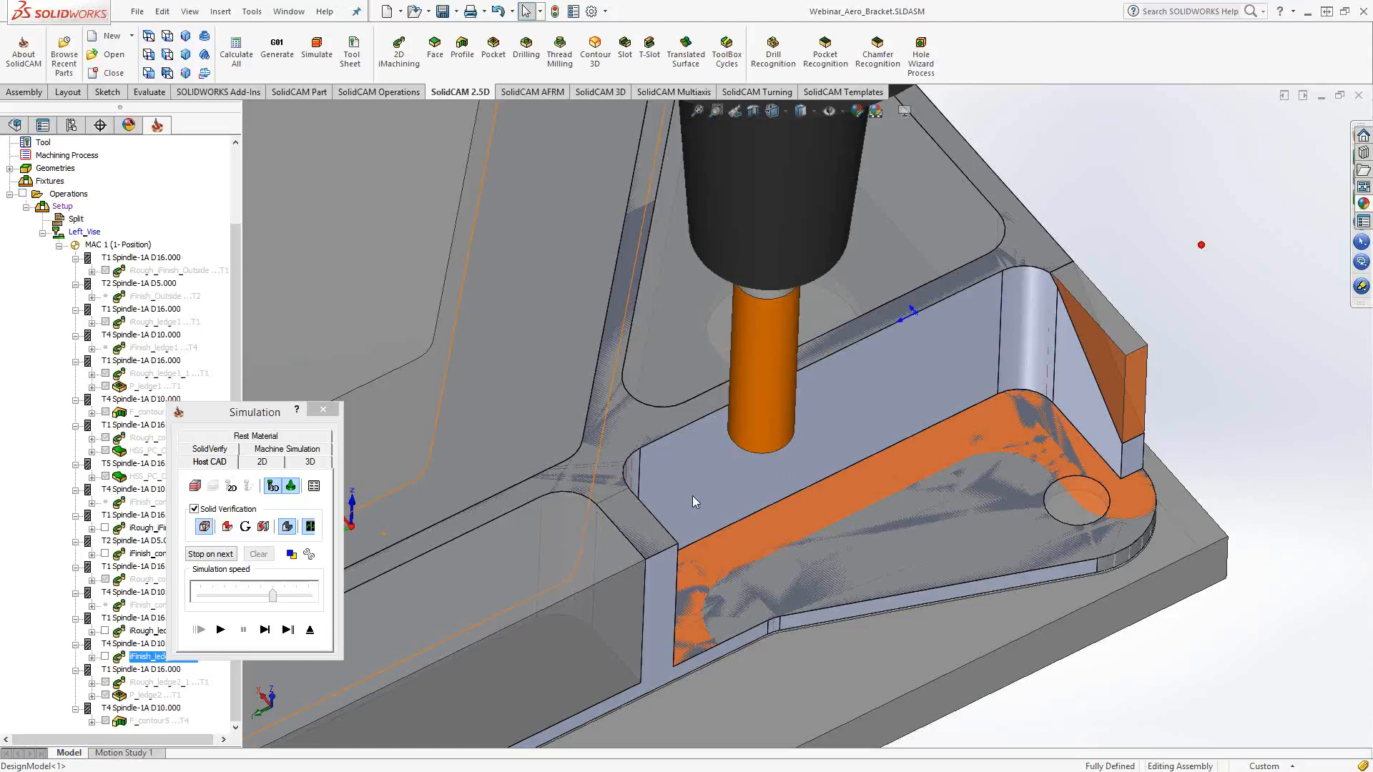
pyautogui.moveTo(692, 494); pyautogui.dragTo(692, 495, button='middle')
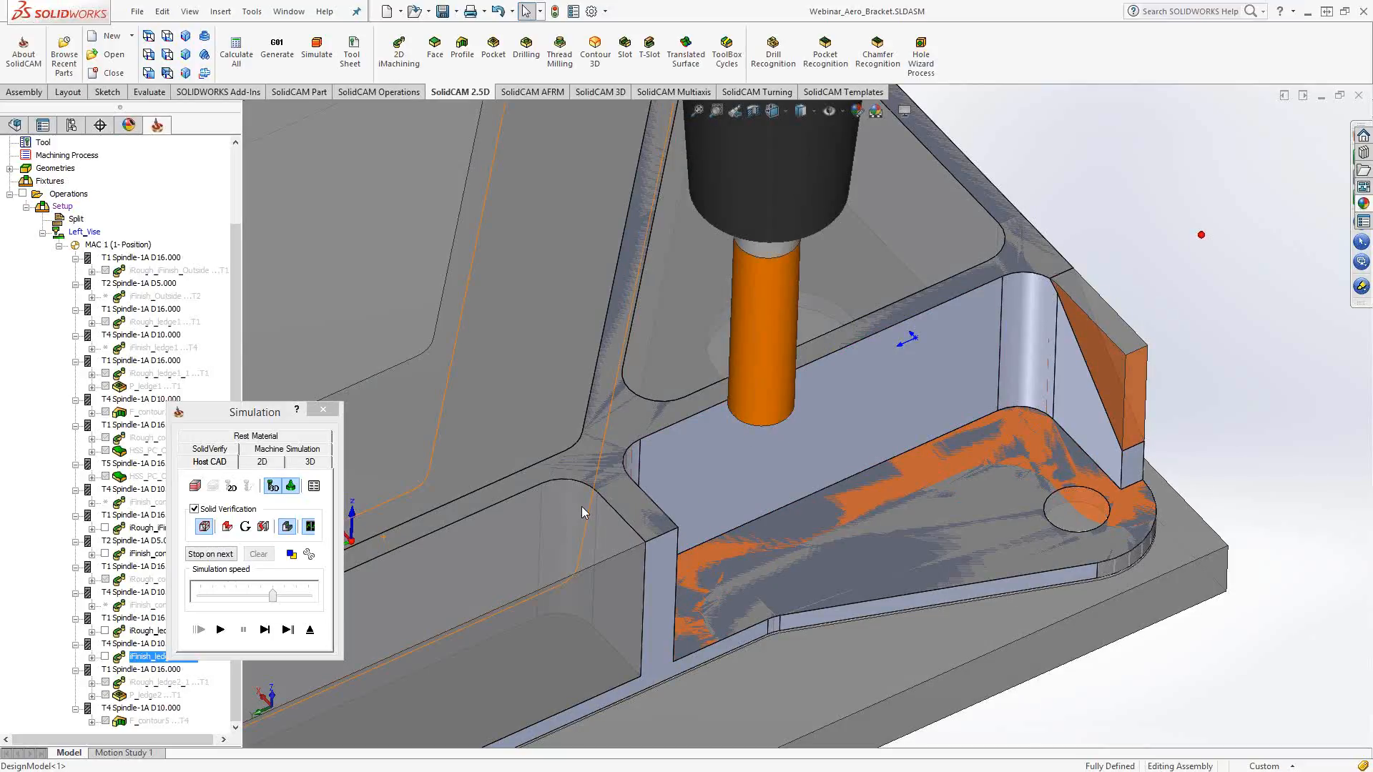
pyautogui.scroll(5, 581, 506)
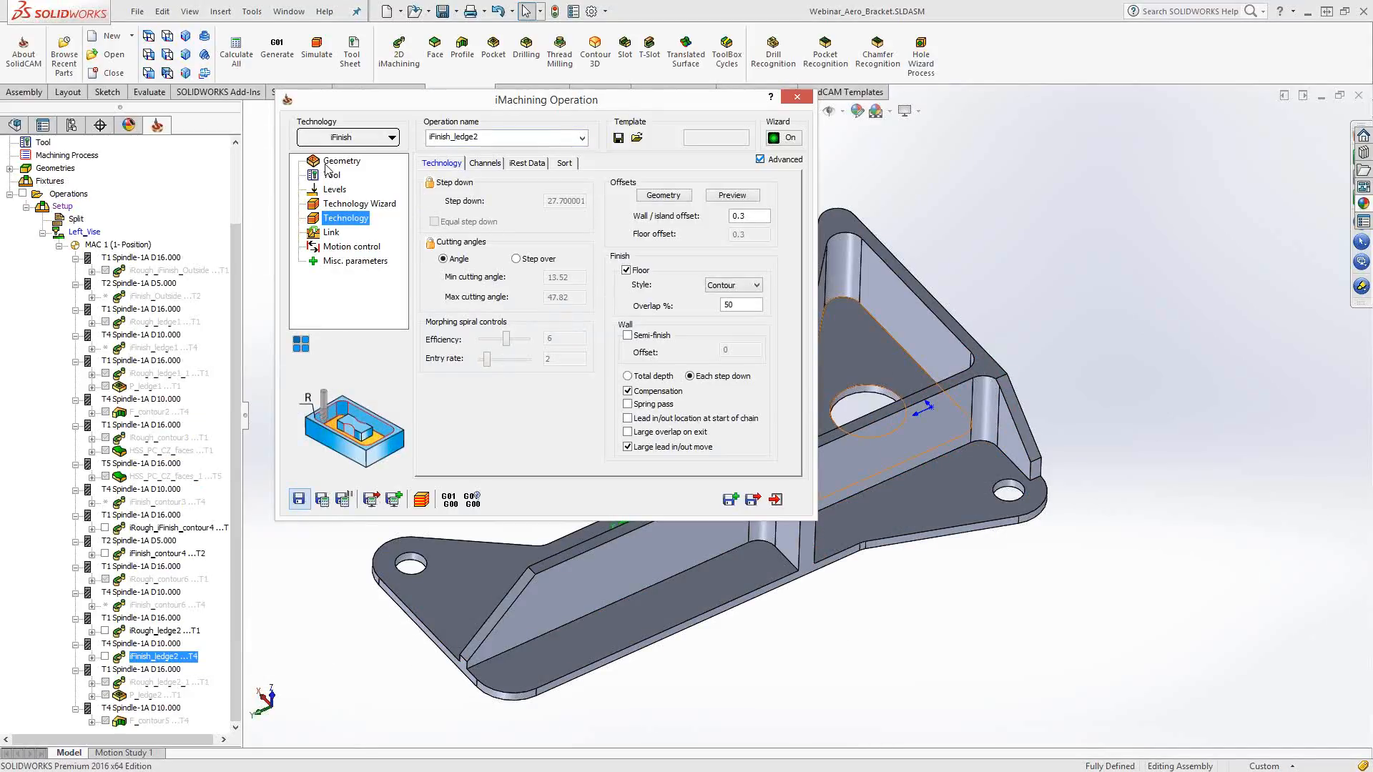
# Try overriding the floor feed with 1000 mm/min in the tool data of iFinish_ledge2, and remove the override
pyautogui.click(331, 162)
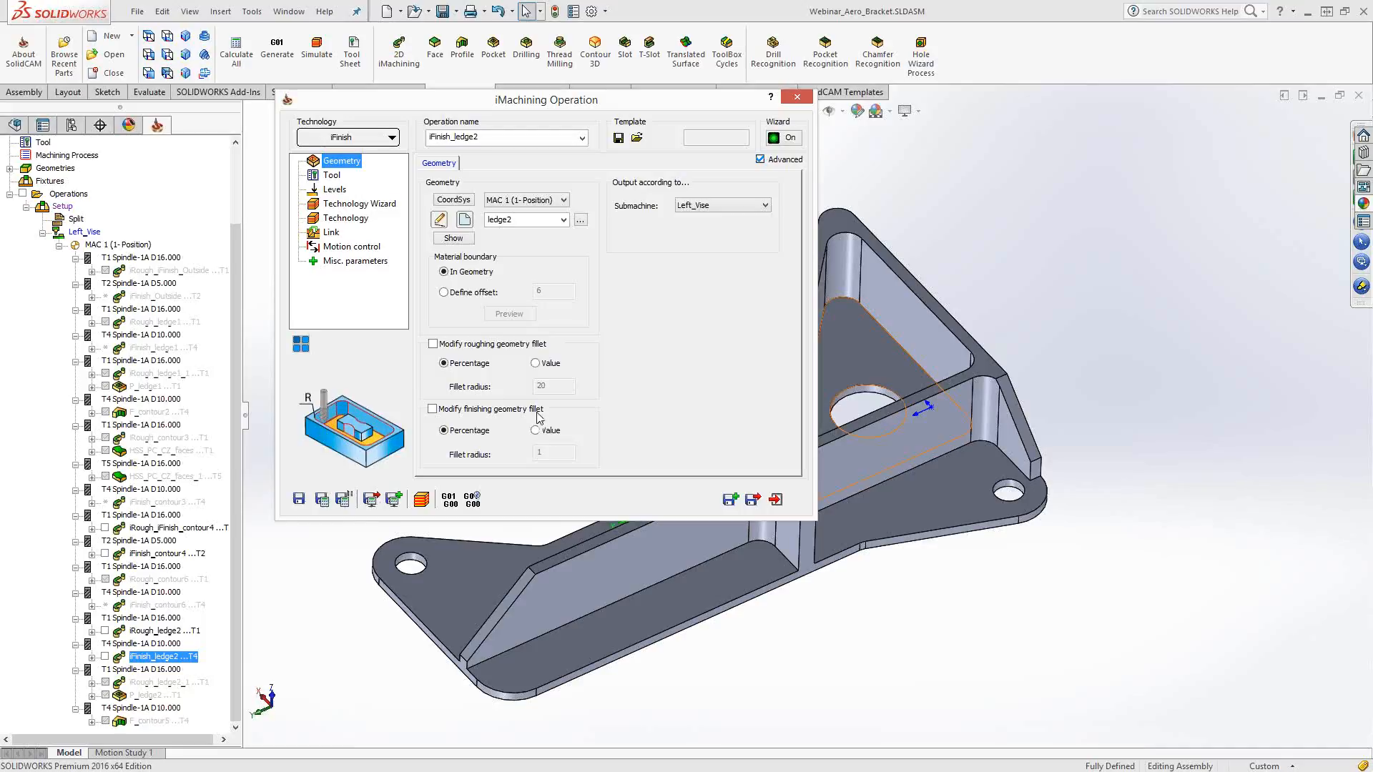
pyautogui.click(331, 175)
pyautogui.click(463, 170)
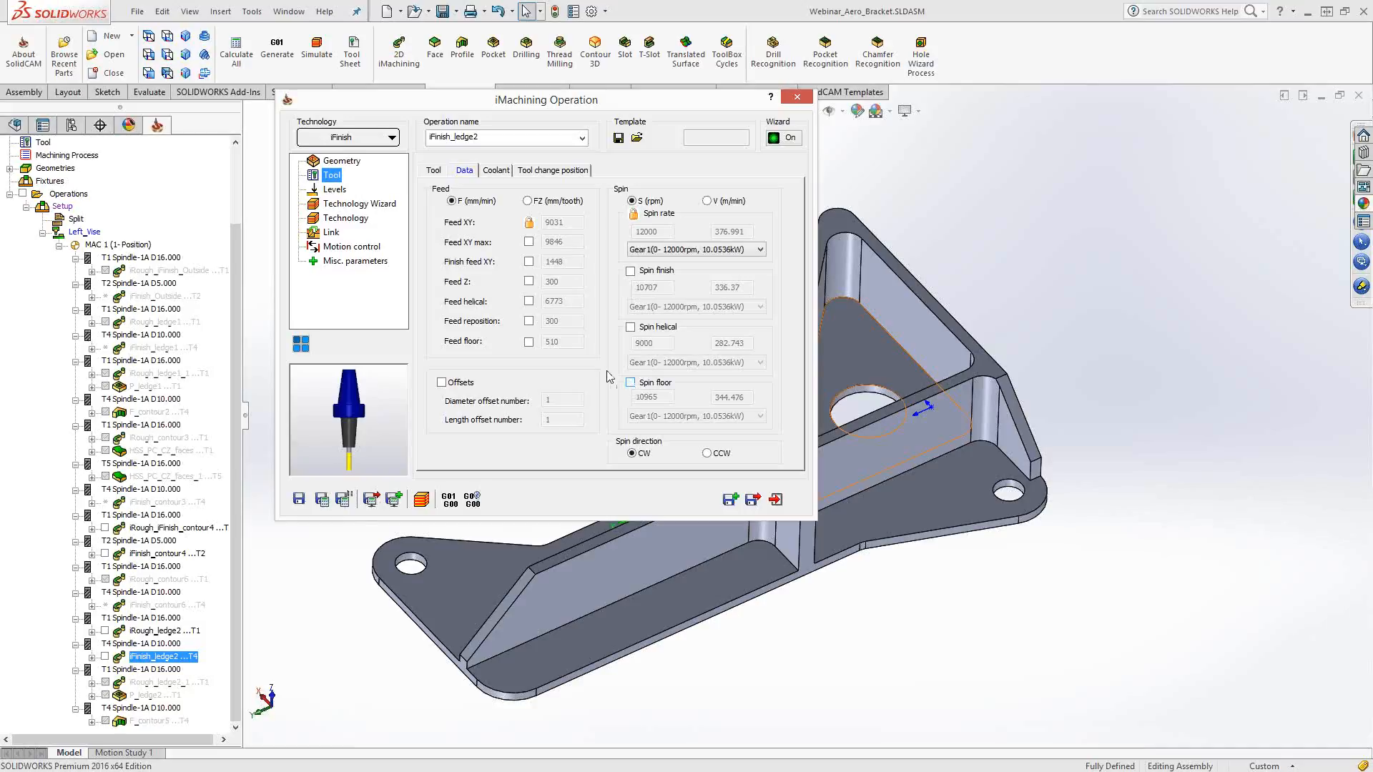
pyautogui.click(530, 343)
pyautogui.doubleClick(539, 342)
pyautogui.write('1000')
pyautogui.click(530, 342)
# Try the iMachining floor finish style and wall semi-finish with a 0.15 offset in iFinish_ledge2, and exit the operation without saving
pyautogui.click(358, 220)
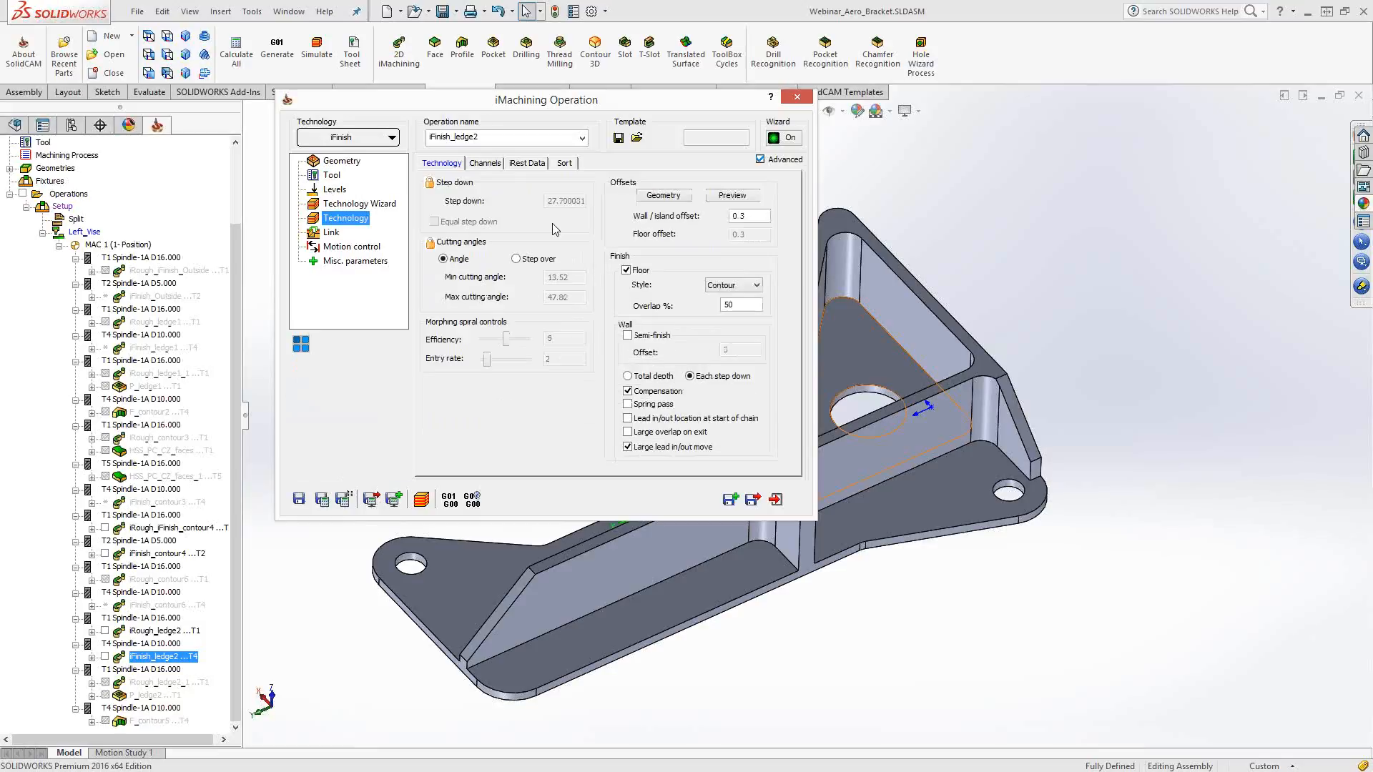
pyautogui.click(725, 286)
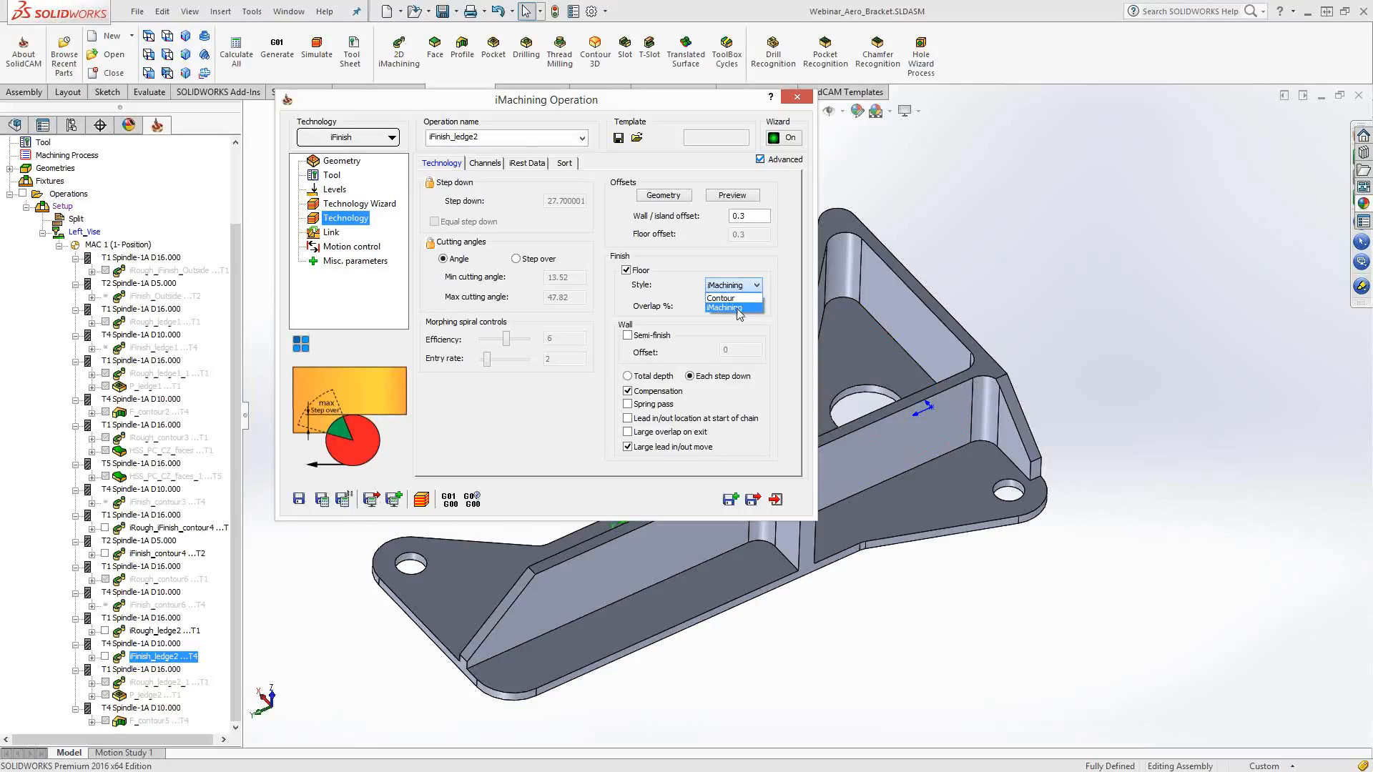
pyautogui.click(738, 321)
pyautogui.click(627, 337)
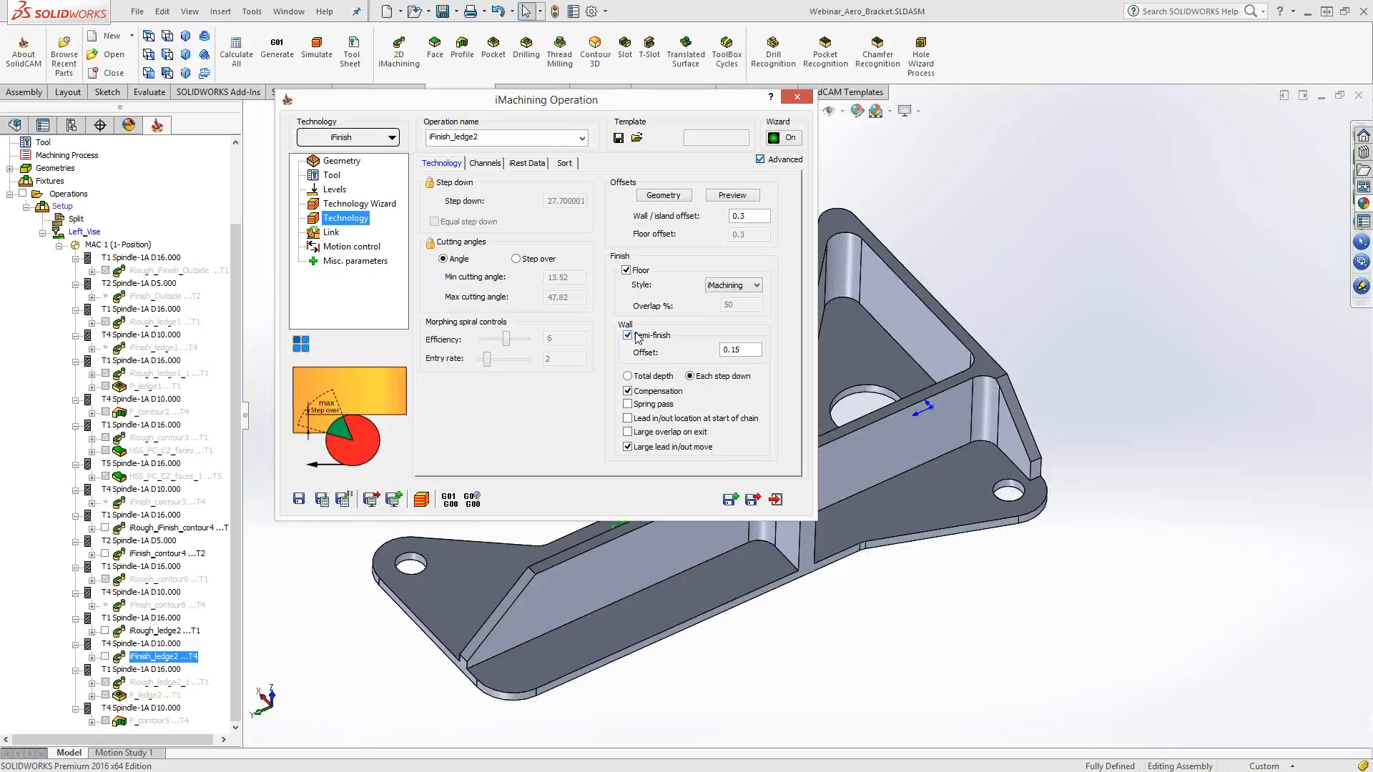
pyautogui.click(772, 215)
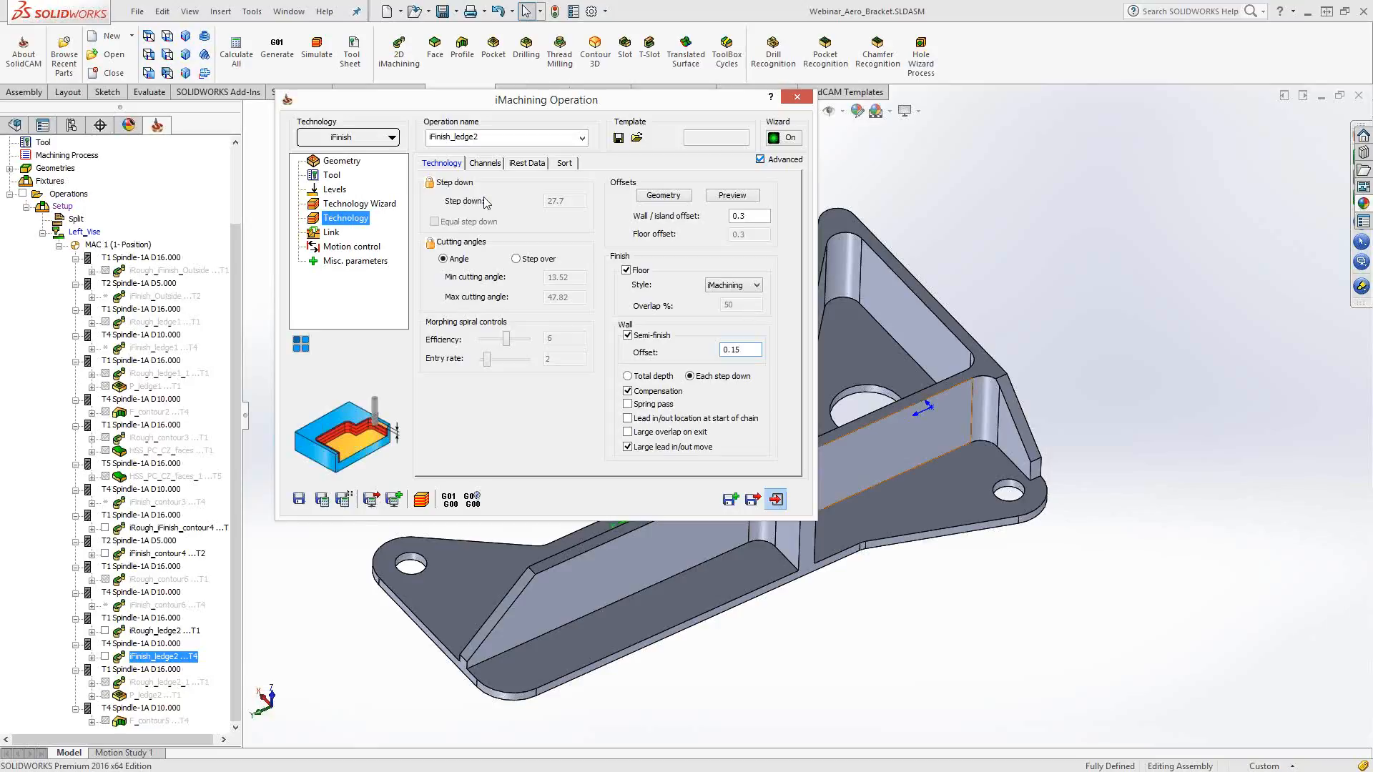
pyautogui.press('Escape')
pyautogui.click(255, 357)
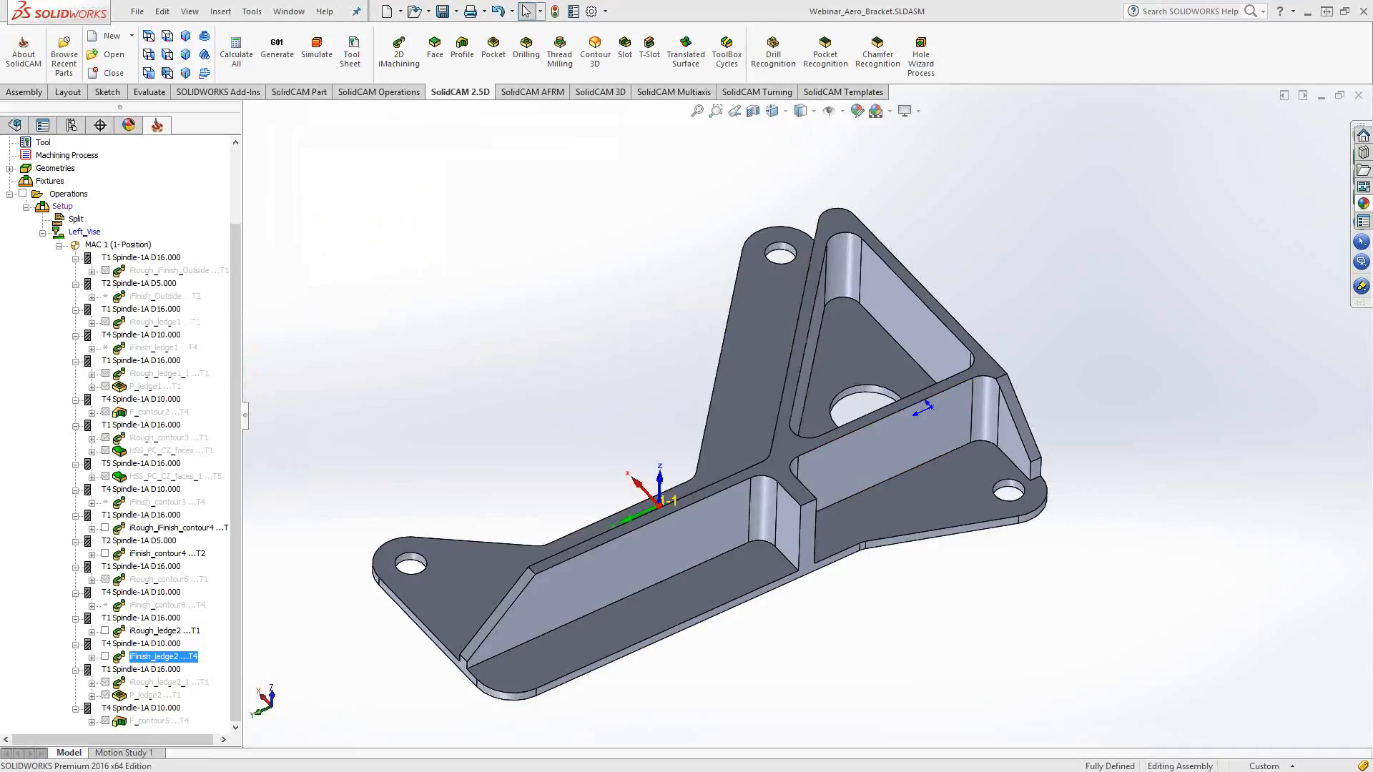
# Switch to Adobe Reader and show the slide on precision machining with iMachining 2D
pyautogui.hotkey('alt', 'Tab')
pyautogui.scroll(-1, 695, 469)
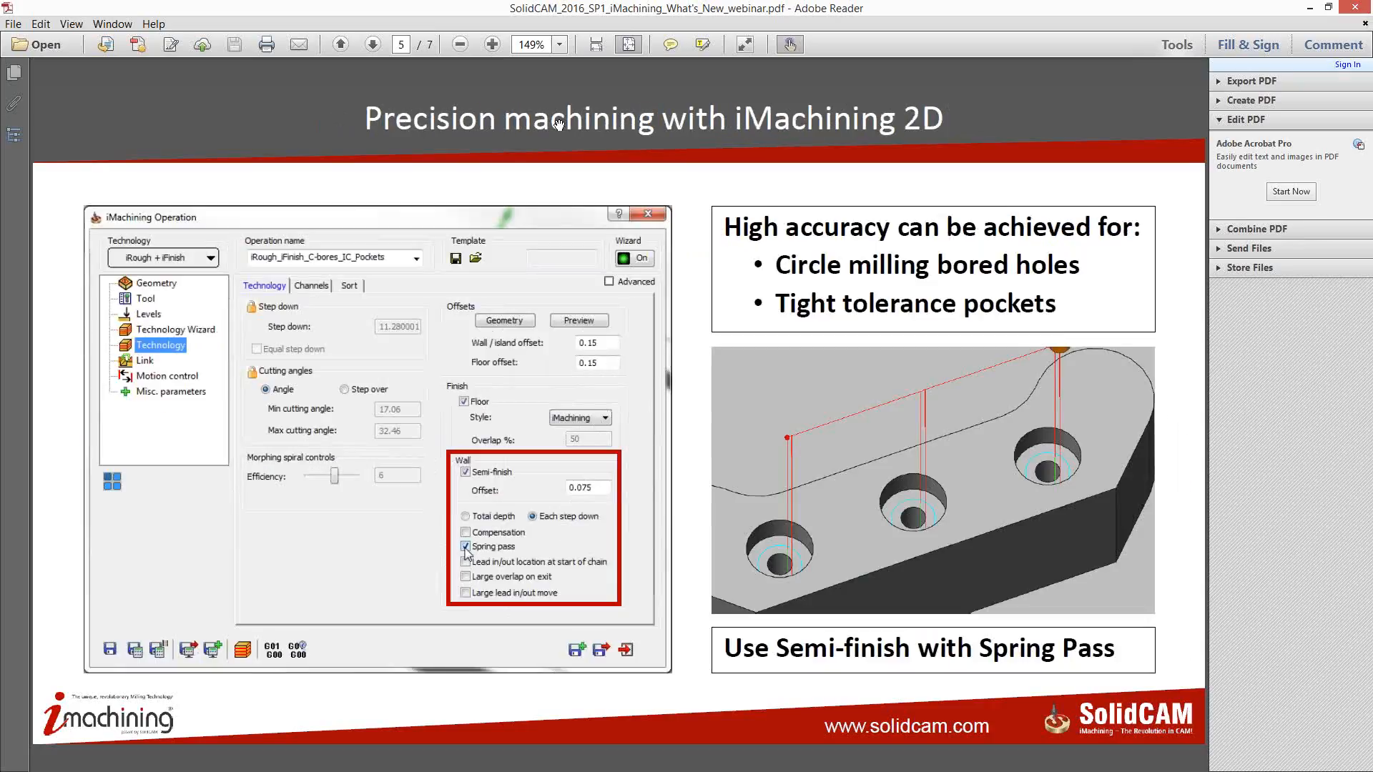
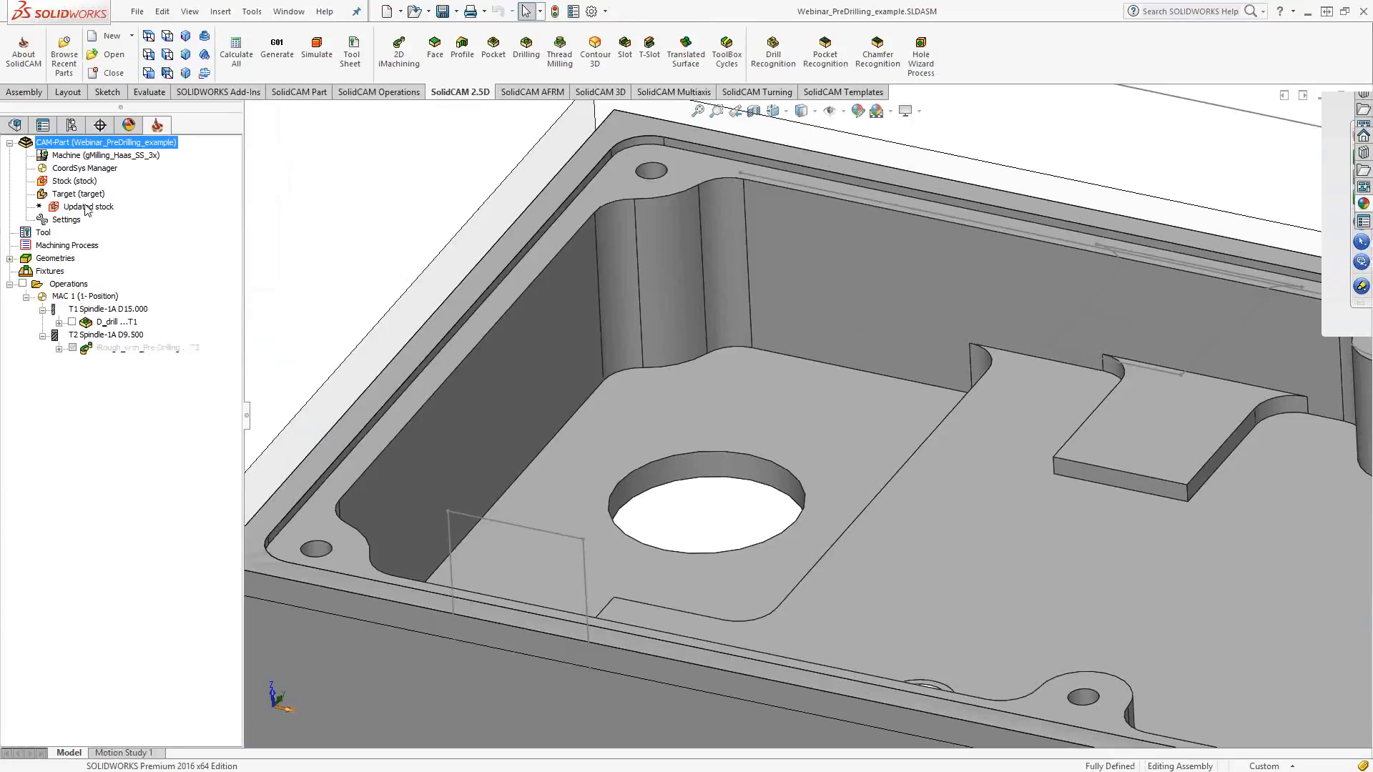
# Show the updated stock of the Webinar_PreDrilling_example part and examine the pre-drilled hole in the pocket
pyautogui.rightClick(86, 209)
pyautogui.click(127, 212)
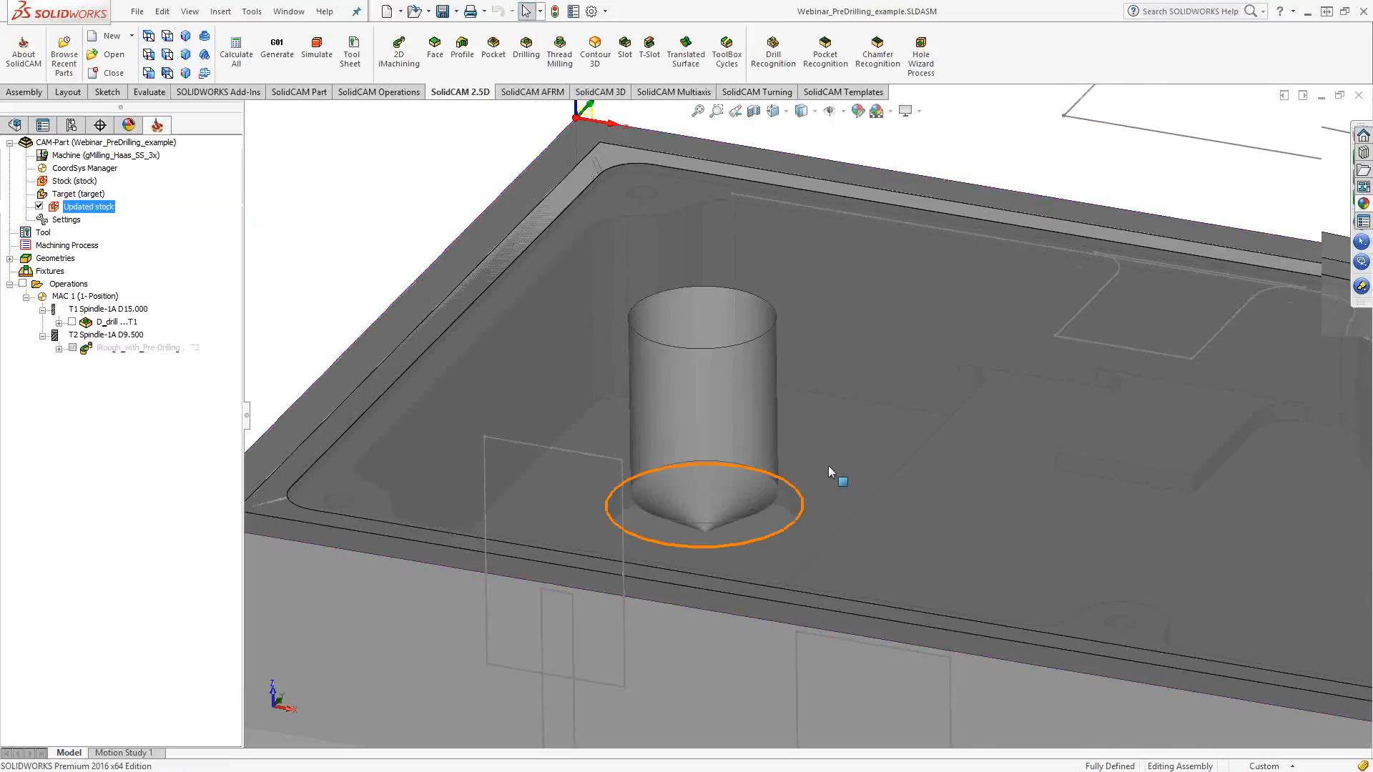
pyautogui.click(828, 465)
pyautogui.press('Escape')
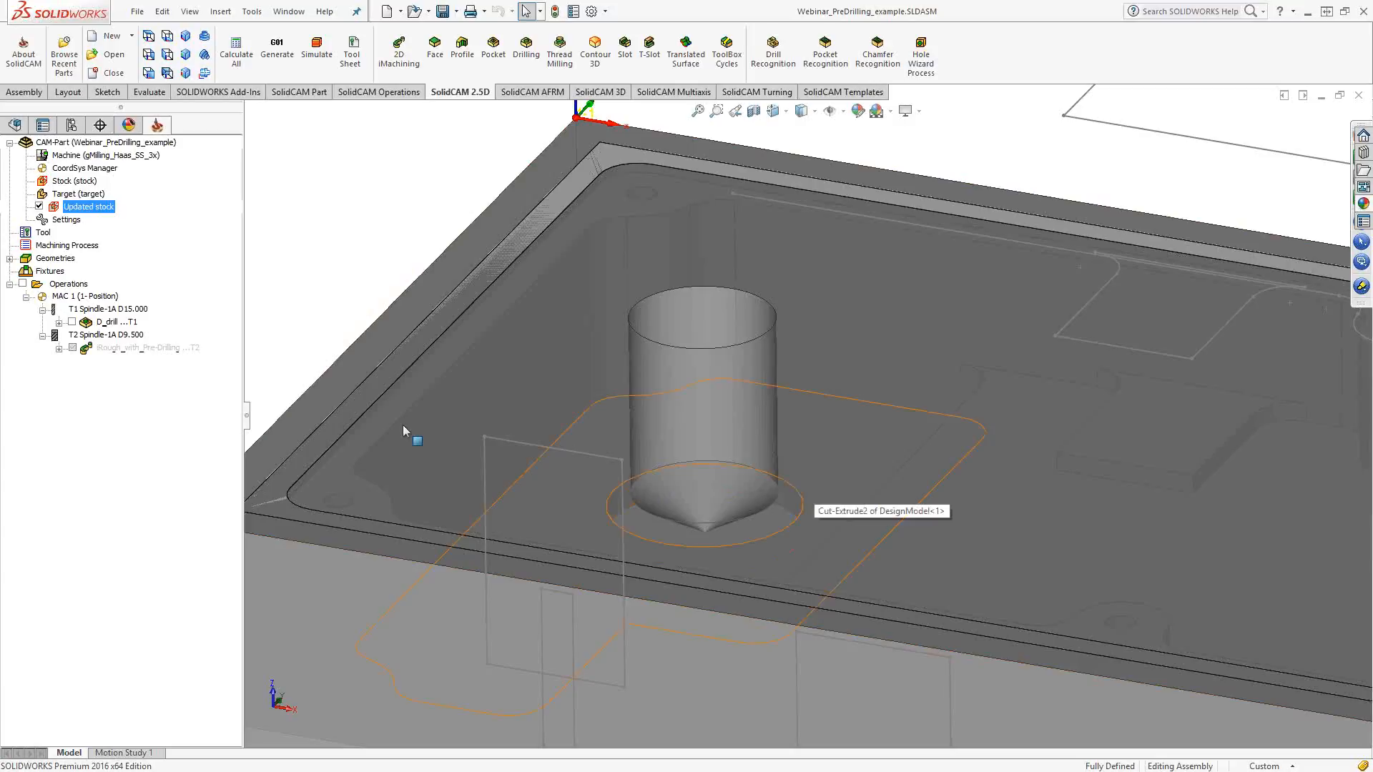
# Unsuppress the iRough_with_Pre-Drilling operation and hide the updated stock
pyautogui.rightClick(101, 349)
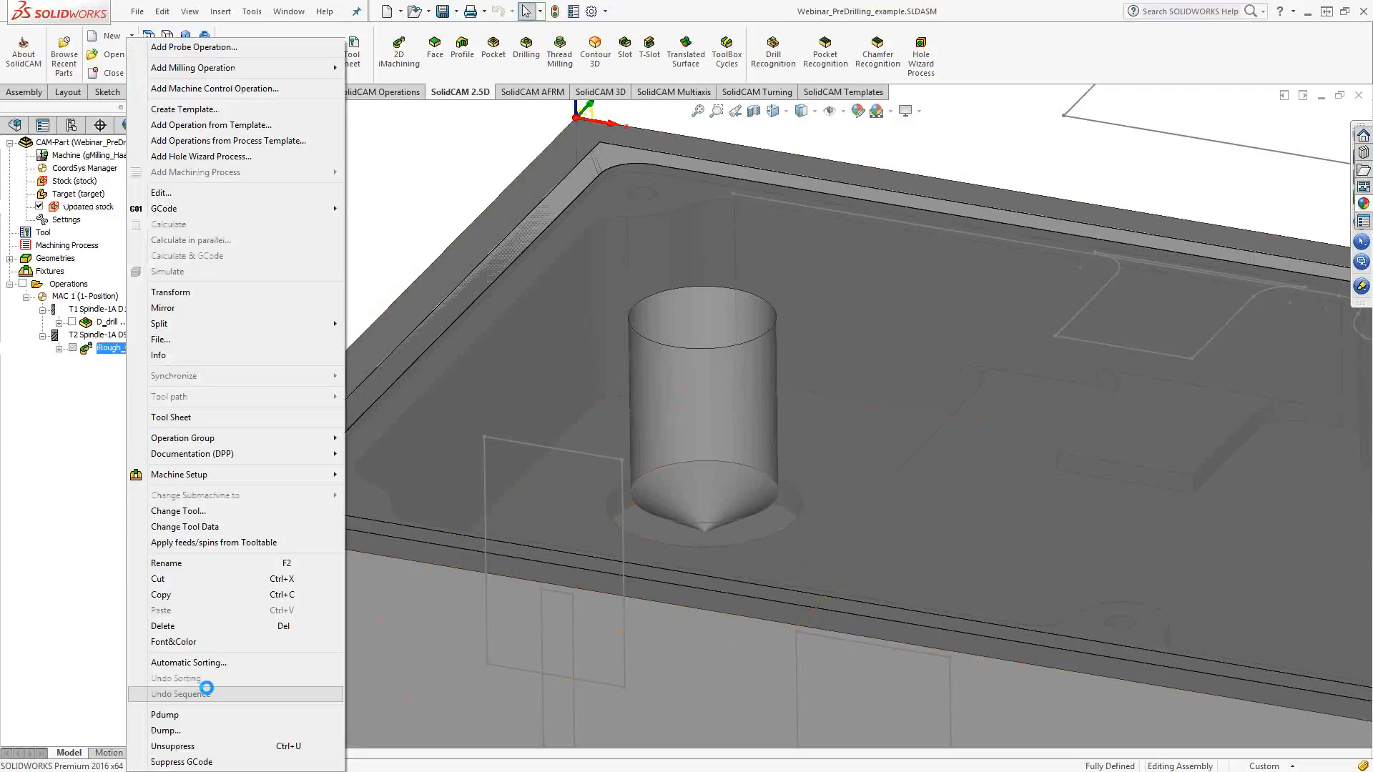
pyautogui.click(205, 745)
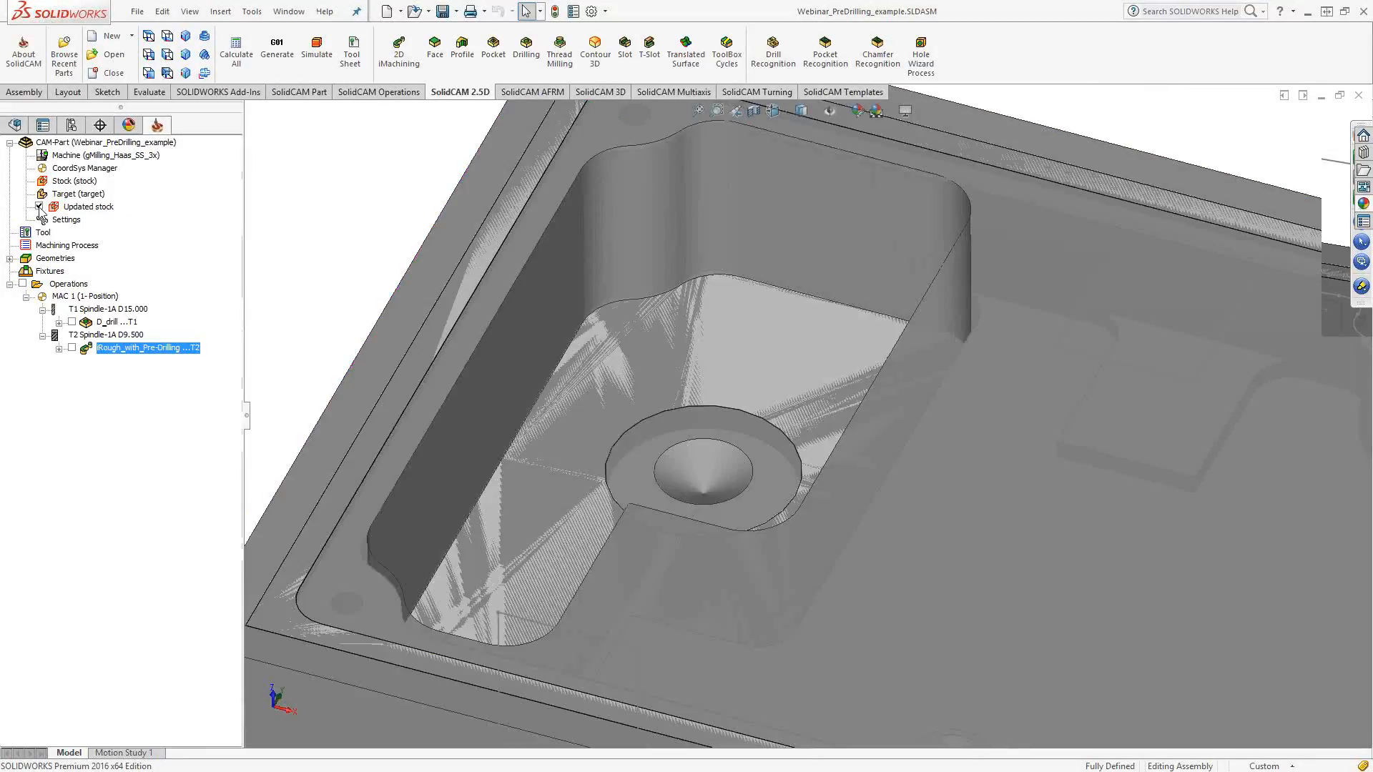
pyautogui.click(39, 206)
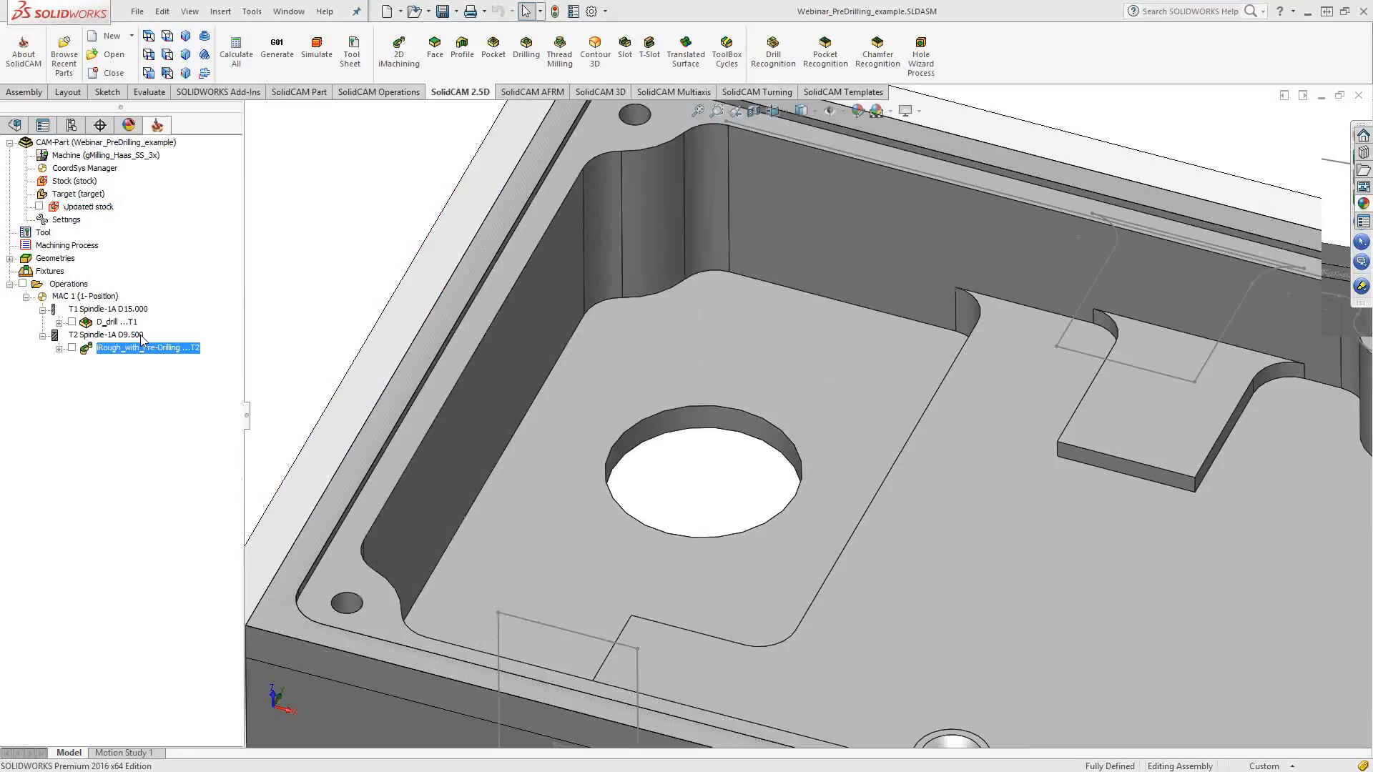
# Open iRough_with_Pre-Drilling, review its pre-drilling link settings that use D_drill, and save and calculate the operation
pyautogui.doubleClick(143, 346)
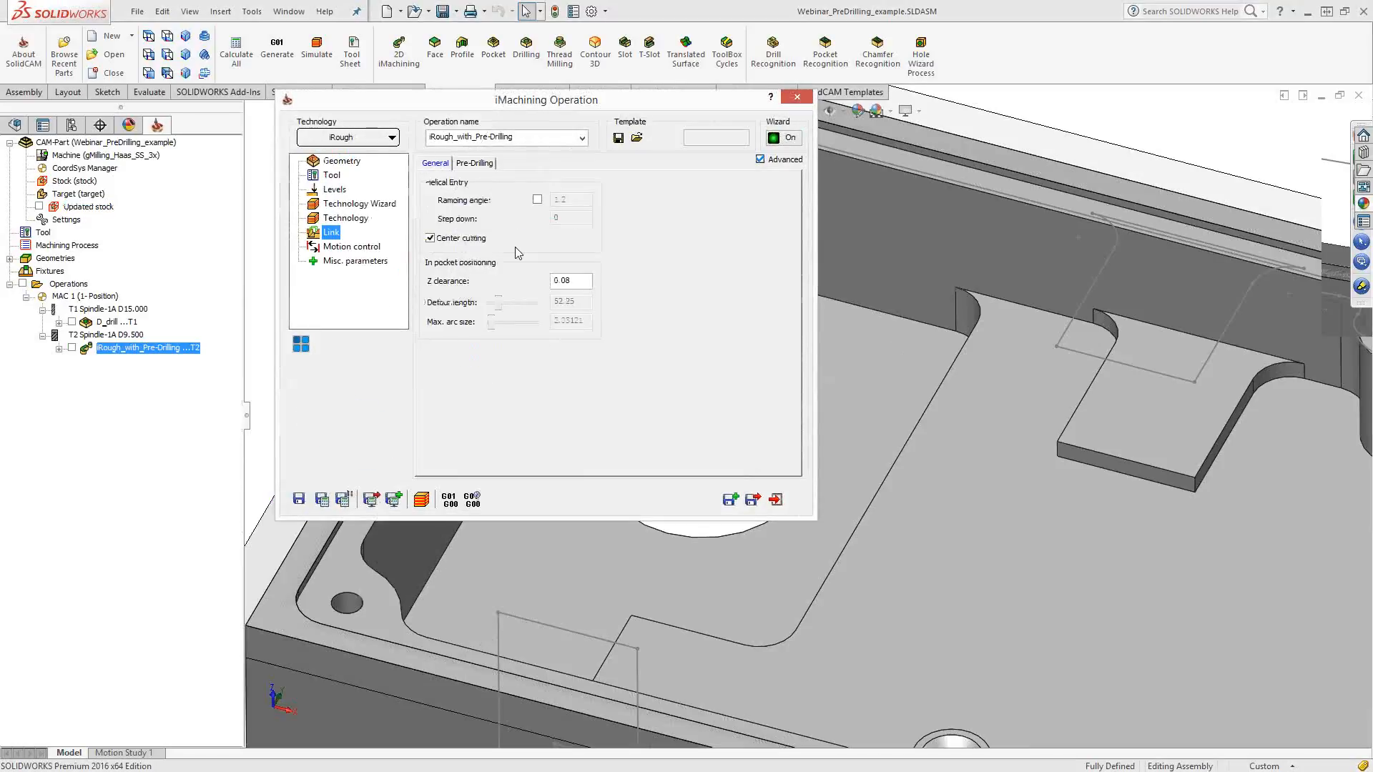
pyautogui.click(474, 163)
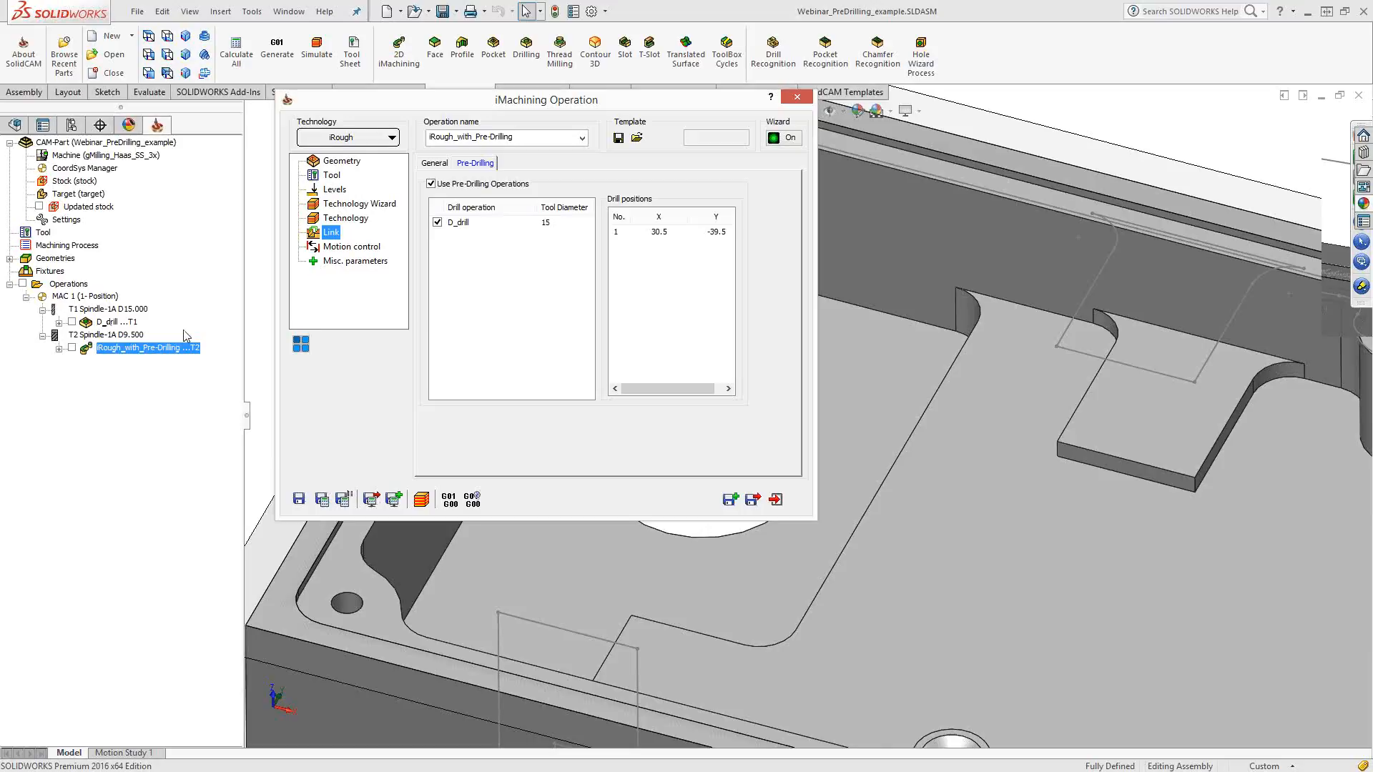
pyautogui.click(423, 499)
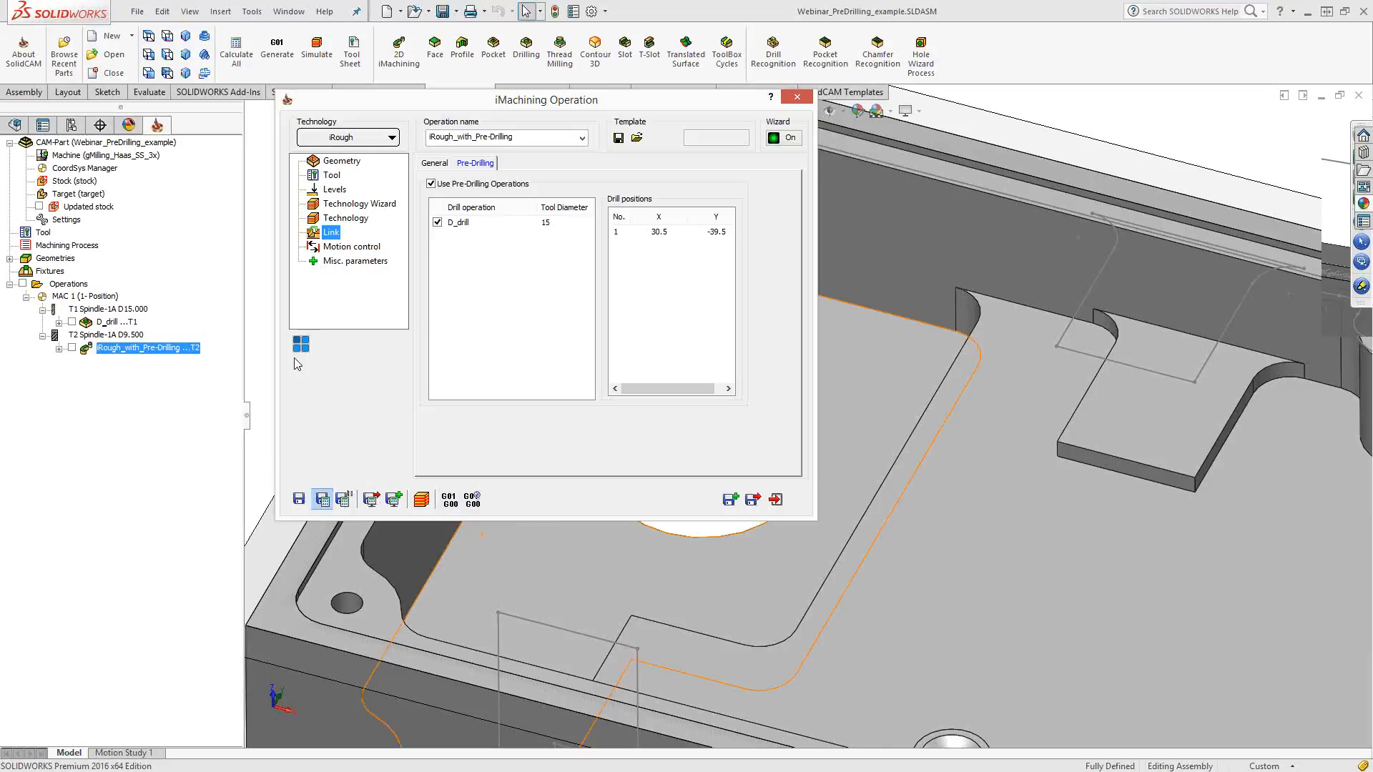
pyautogui.click(421, 500)
pyautogui.press('Return')
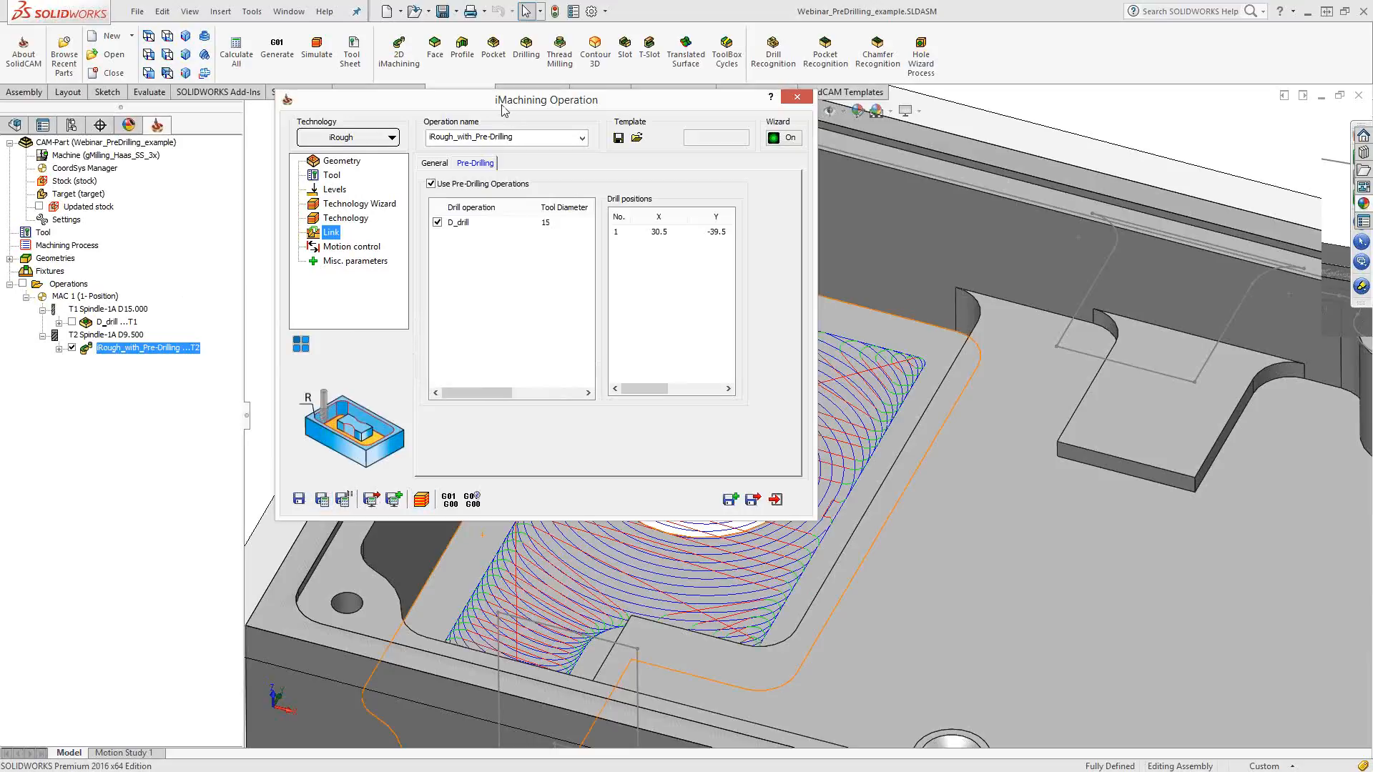
# Collapse the operation dialog to examine the toolpath's helical entry inside the pre-drilled hole, and hide the toolpath
pyautogui.doubleClick(503, 104)
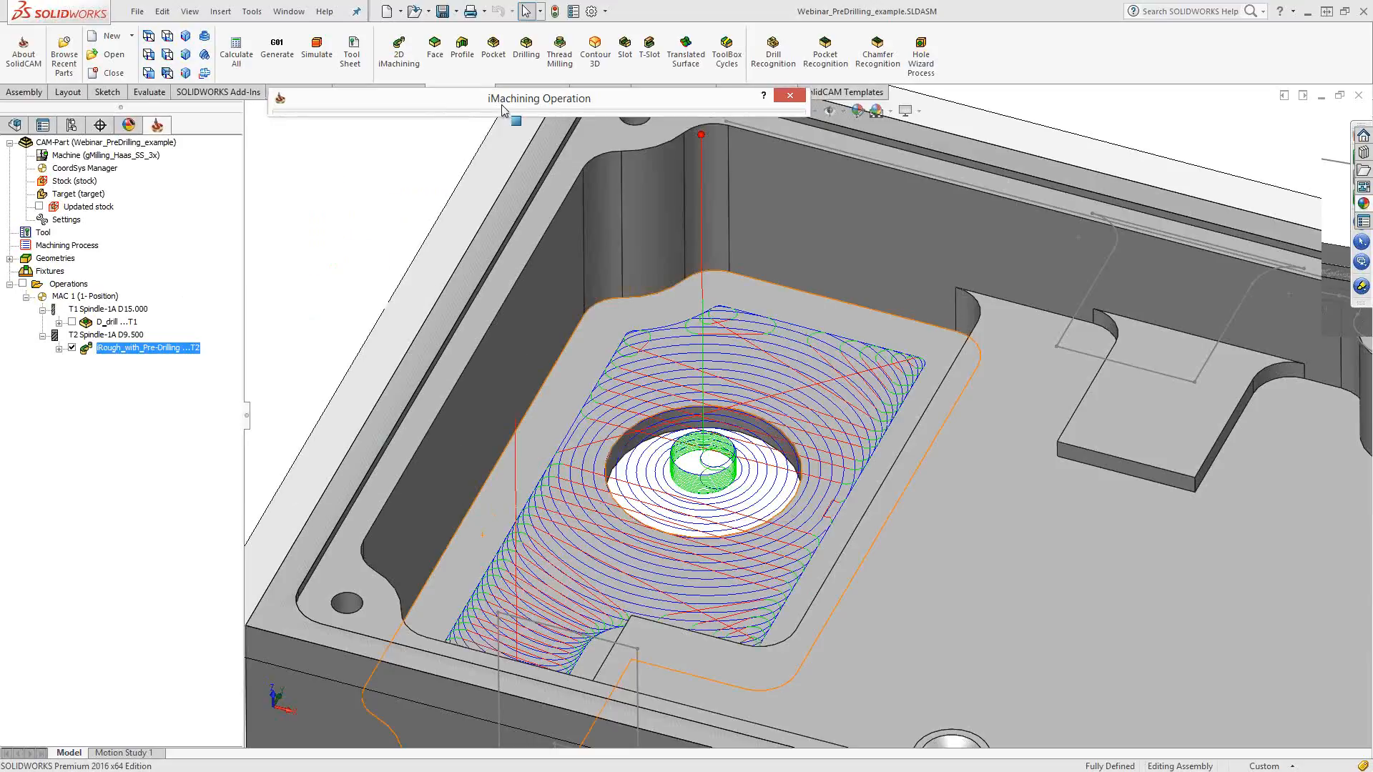
pyautogui.click(710, 386)
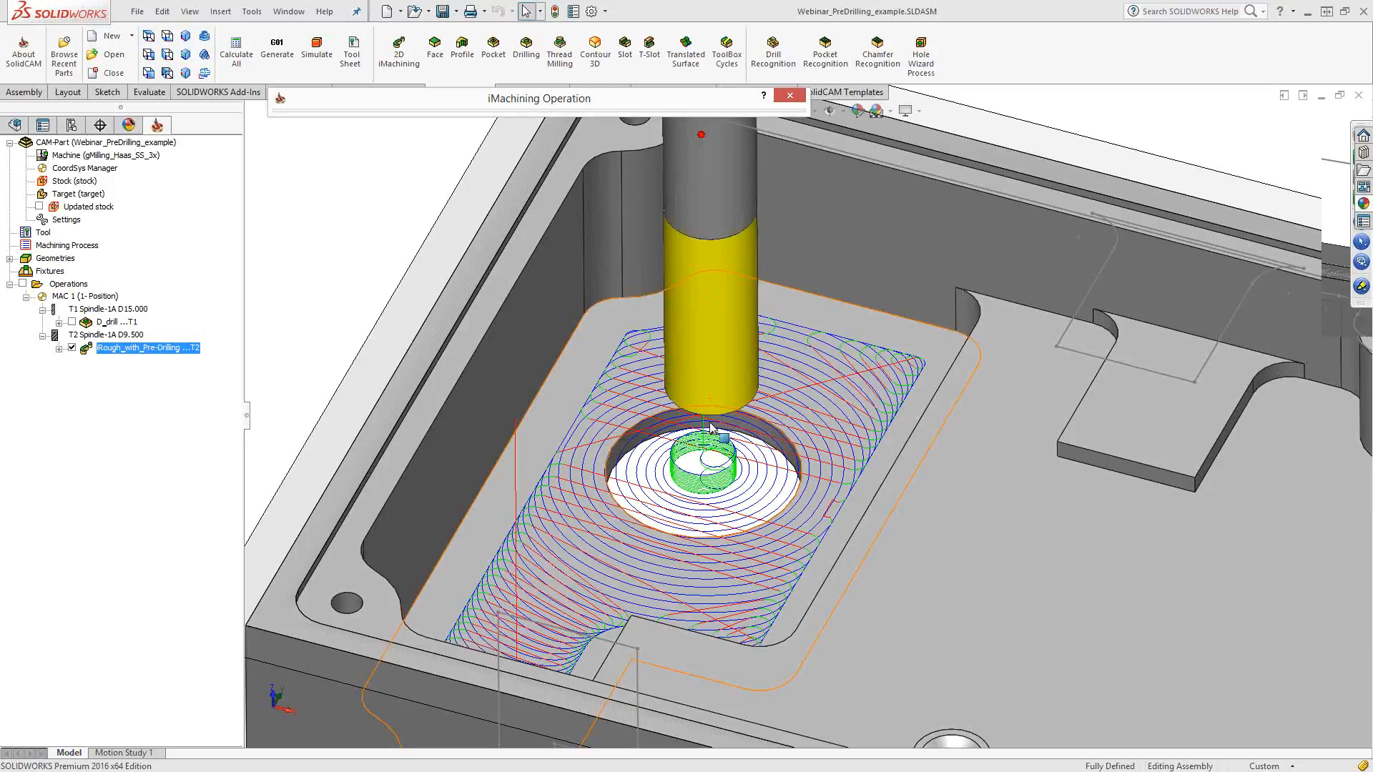
pyautogui.click(71, 348)
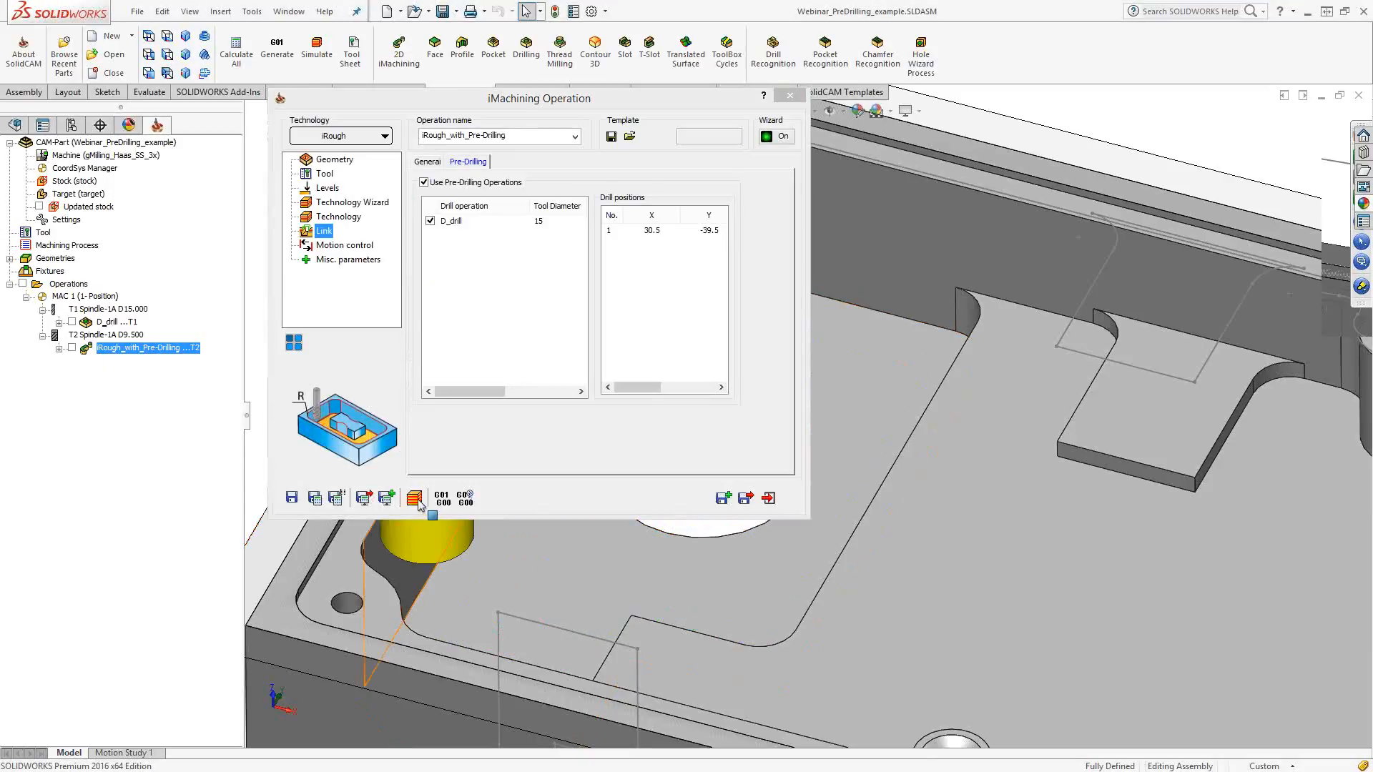
# Simulate iRough_with_Pre-Drilling with solid verification, stepping through the helical entry and running the pocket roughing, and exit the operation
pyautogui.click(416, 500)
pyautogui.click(264, 630)
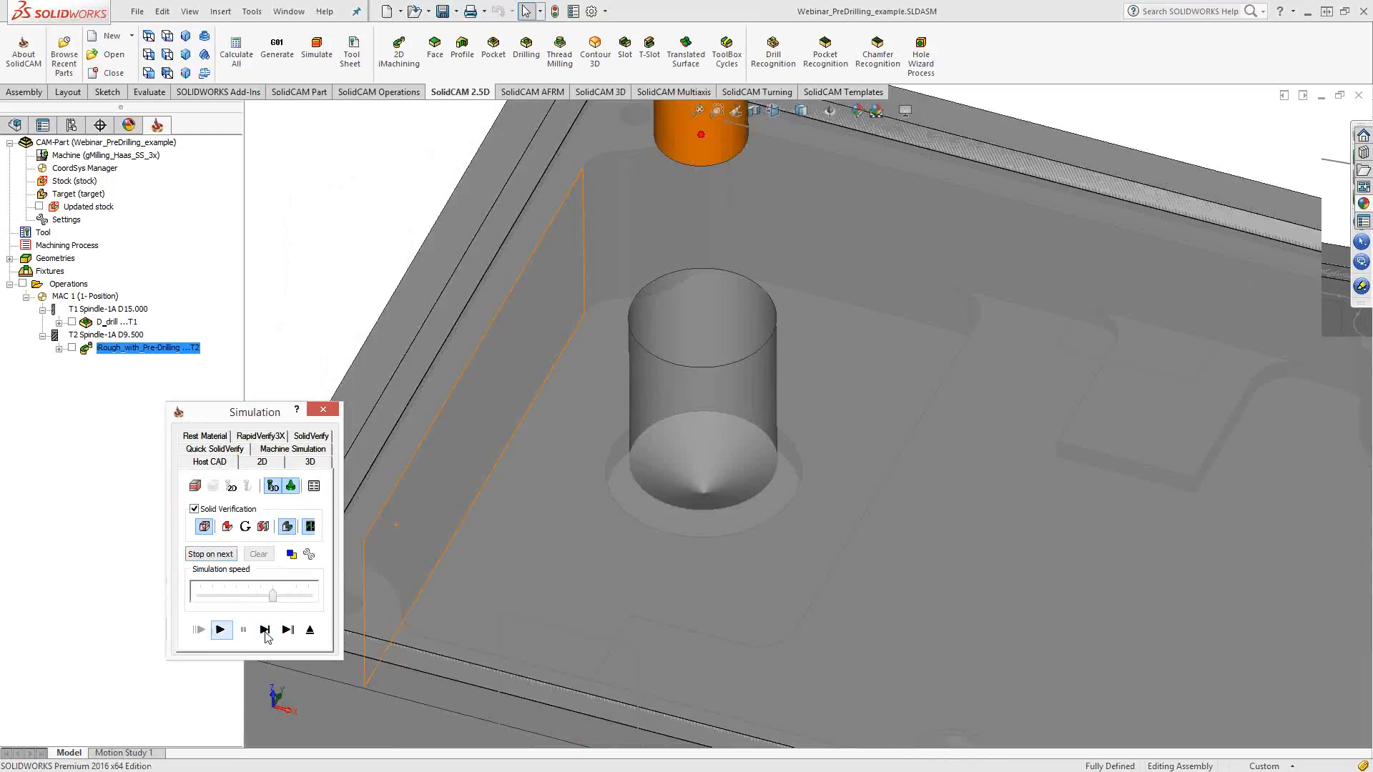
pyautogui.click(264, 631)
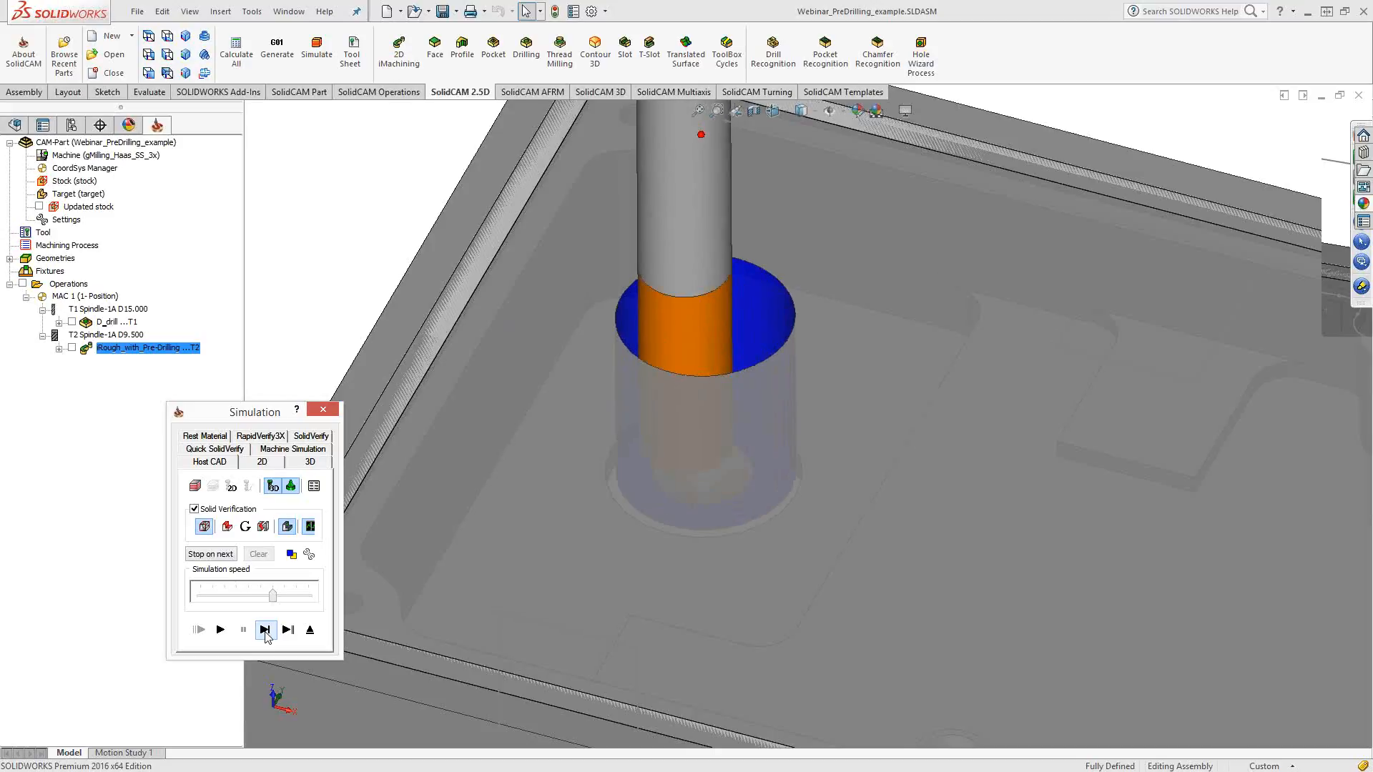
pyautogui.click(221, 630)
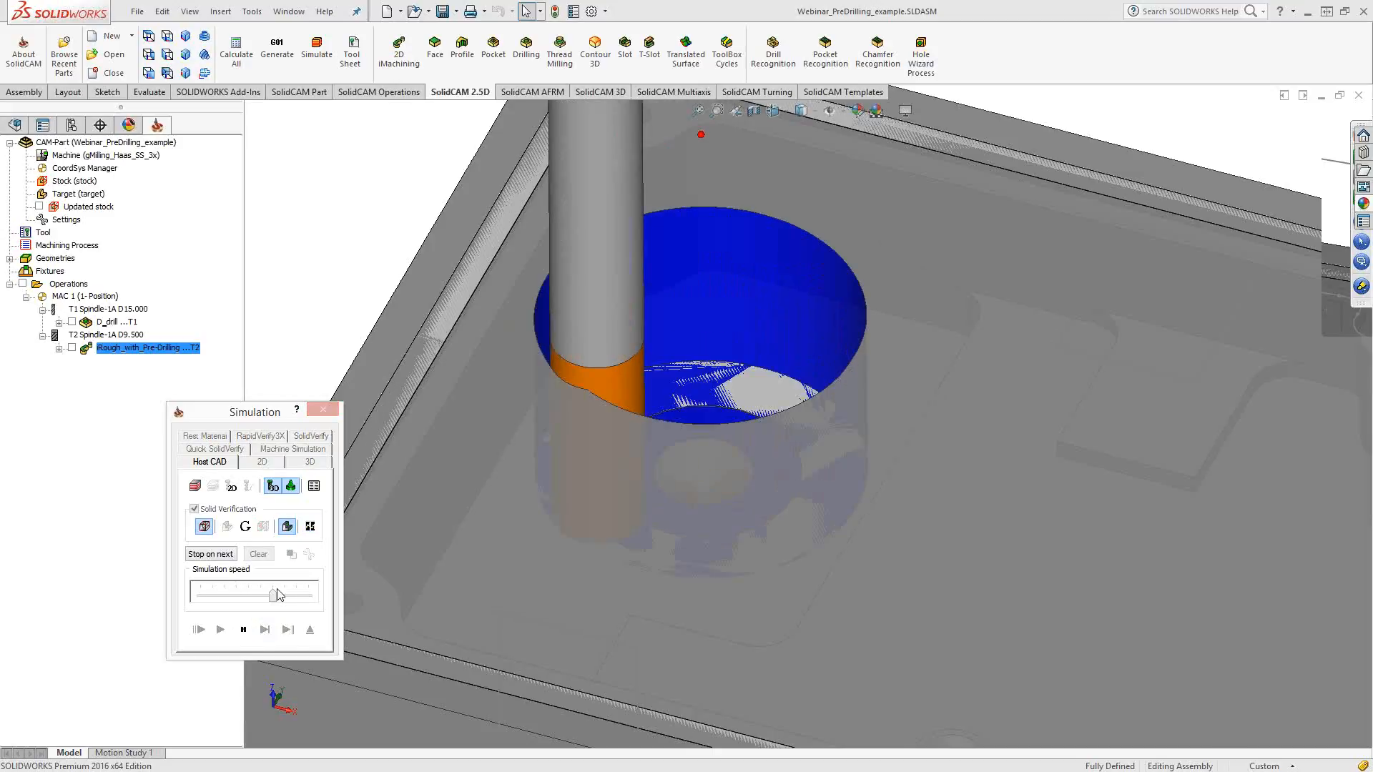
pyautogui.click(245, 627)
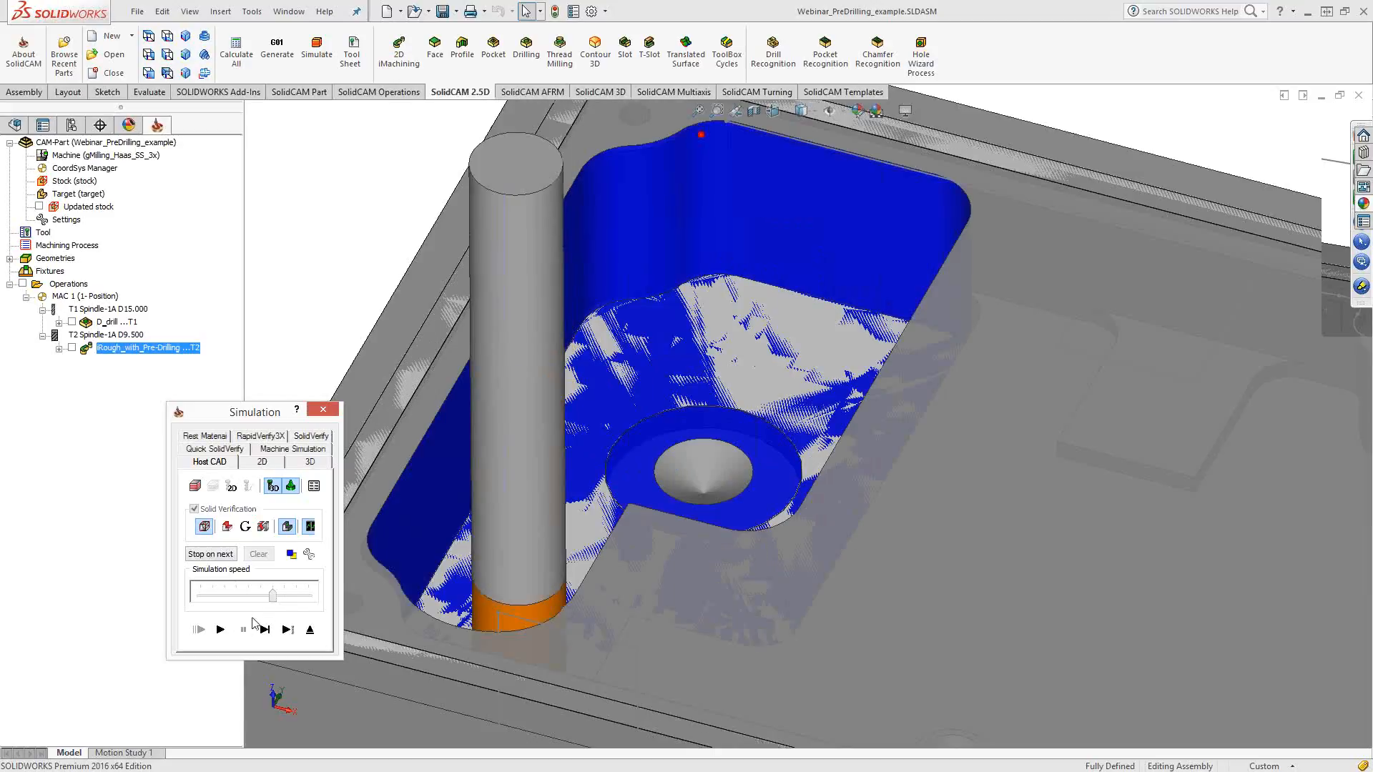
pyautogui.click(263, 630)
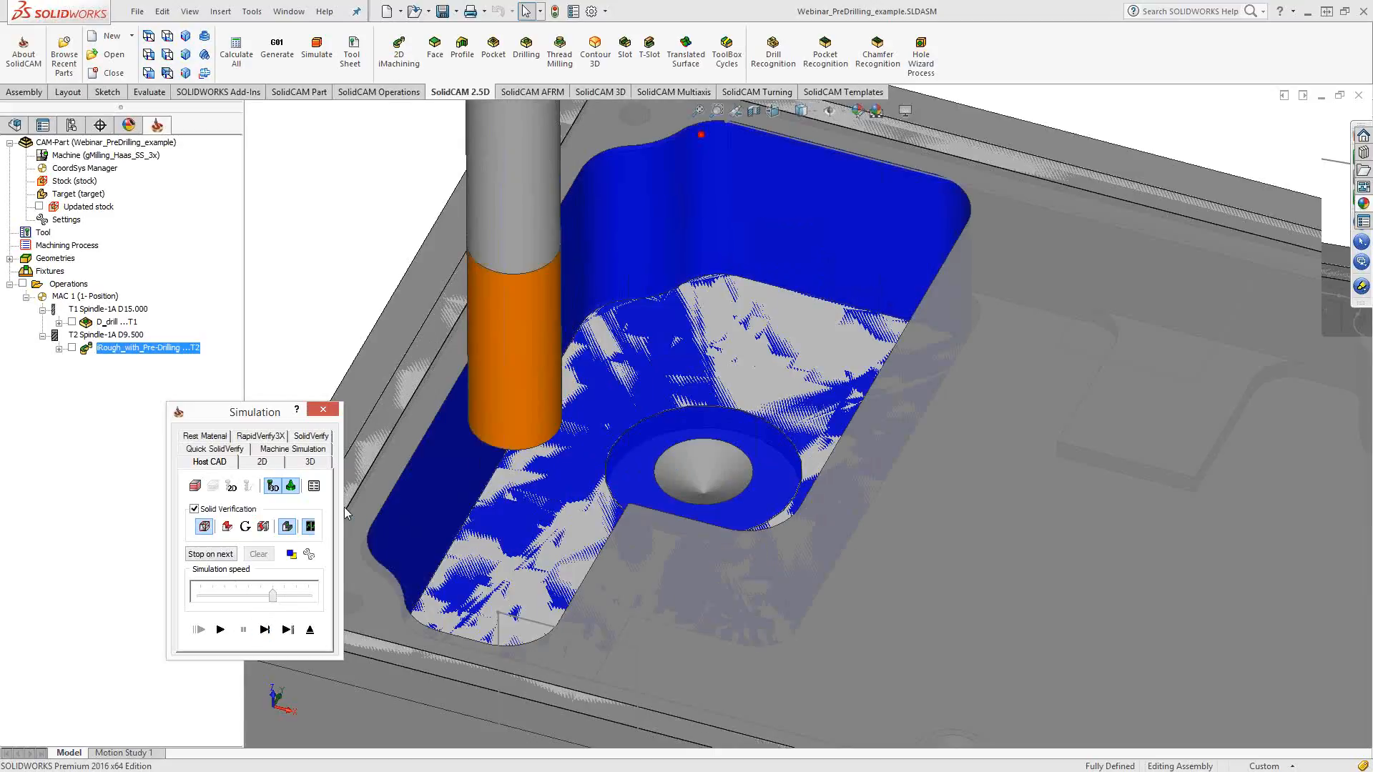
pyautogui.click(310, 629)
pyautogui.press('Escape')
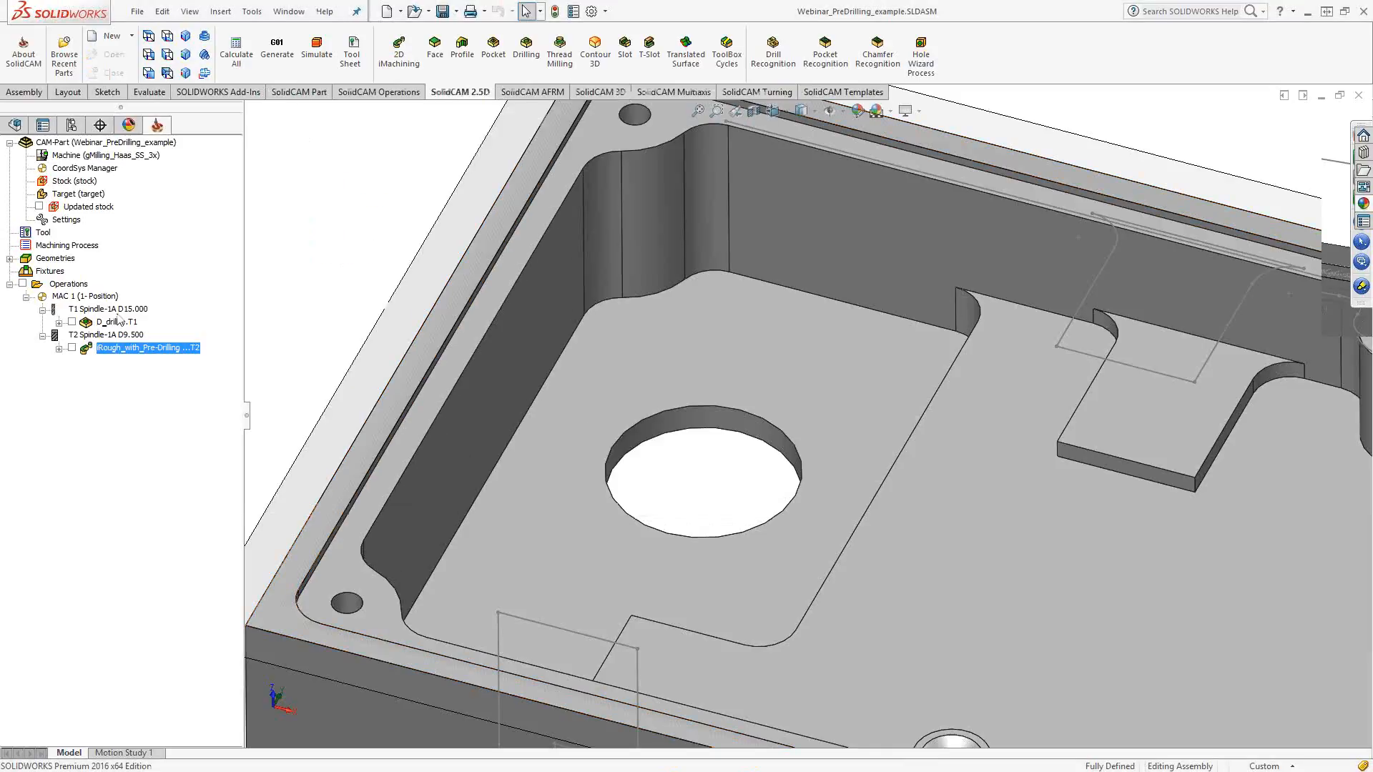
# Edit D_drill to set the drill depth delta to -1, and save and calculate the operation
pyautogui.doubleClick(114, 321)
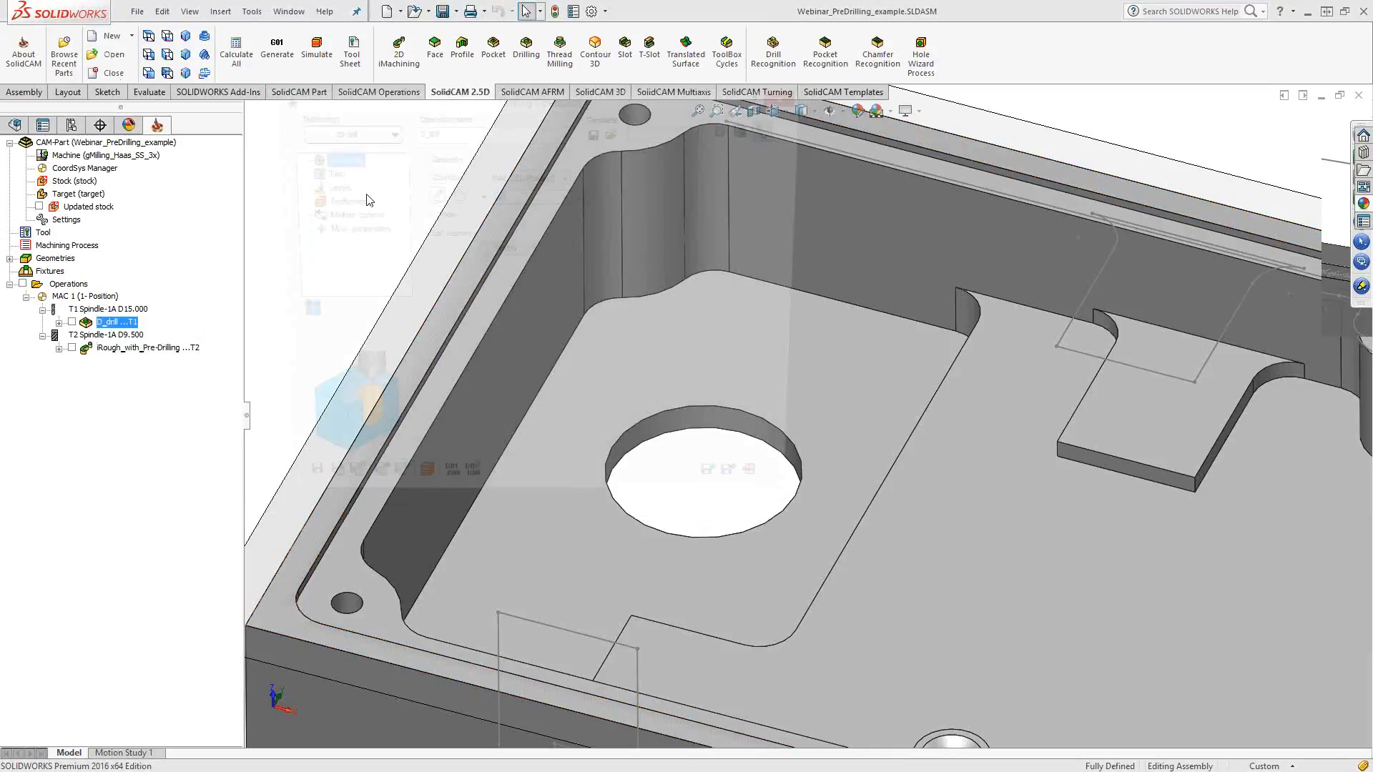
pyautogui.click(323, 172)
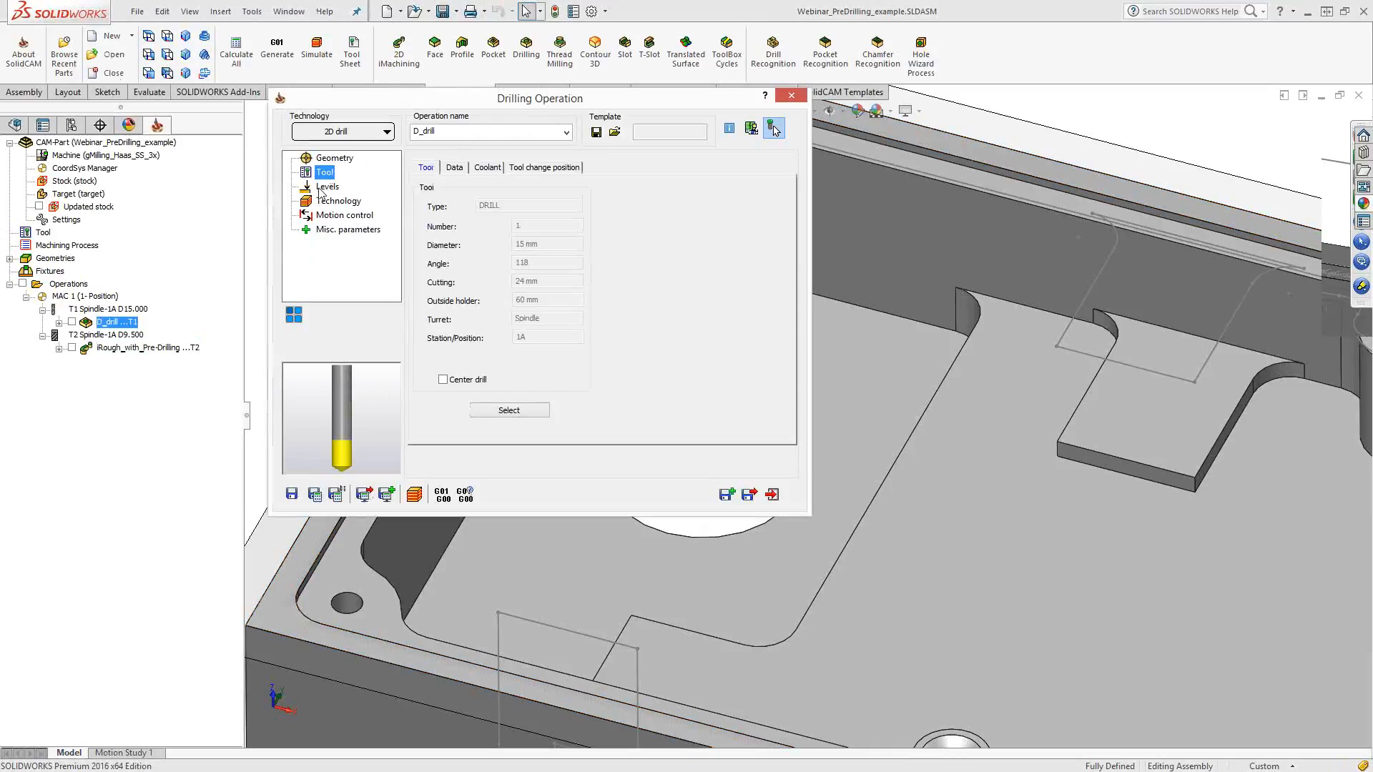
pyautogui.click(326, 188)
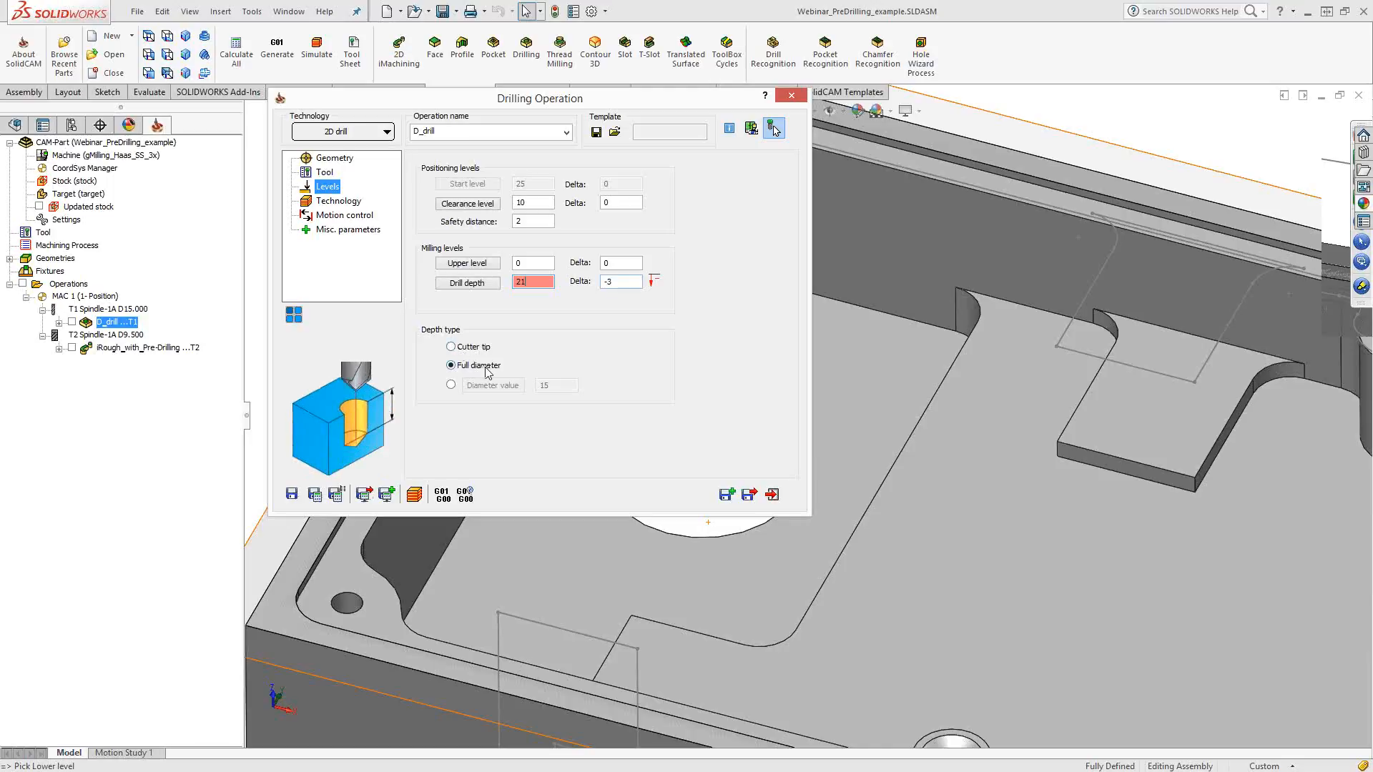
pyautogui.doubleClick(609, 282)
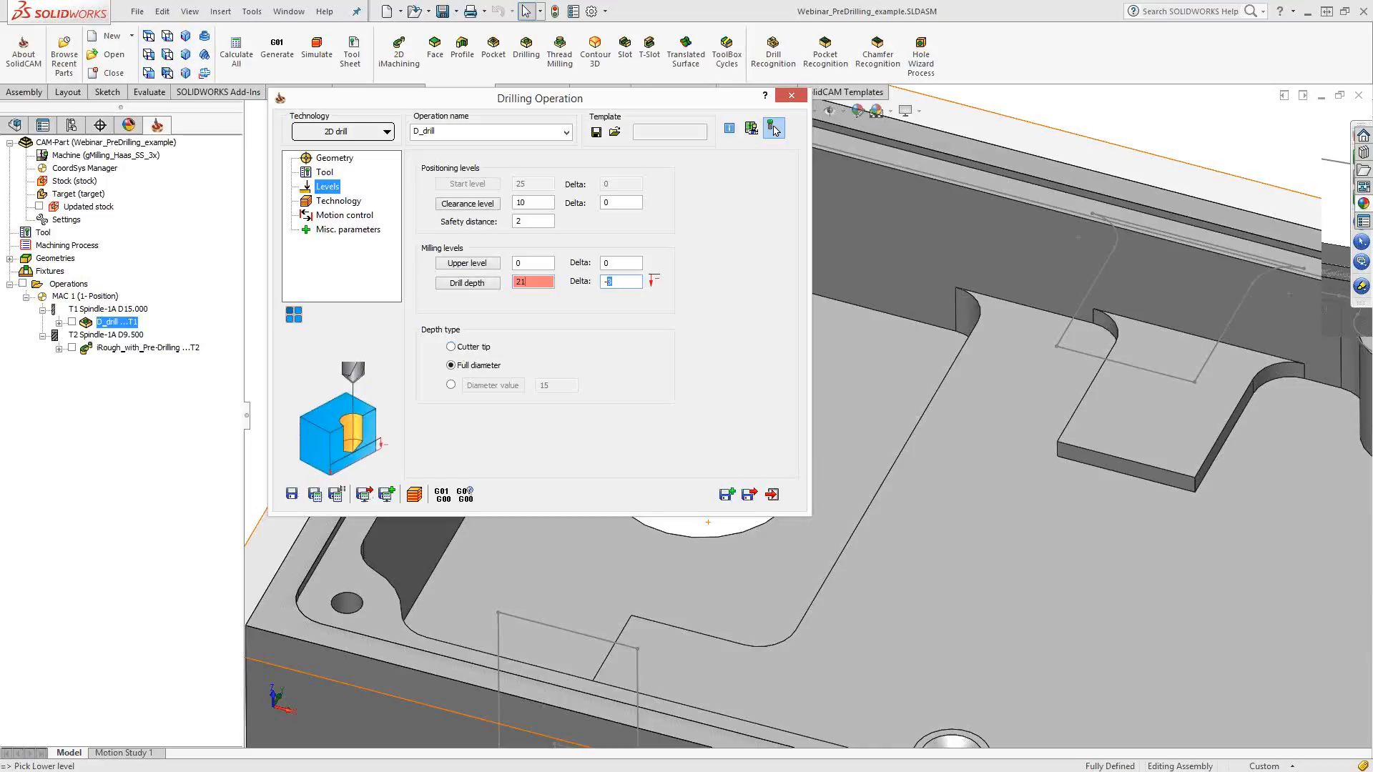
pyautogui.write('10')
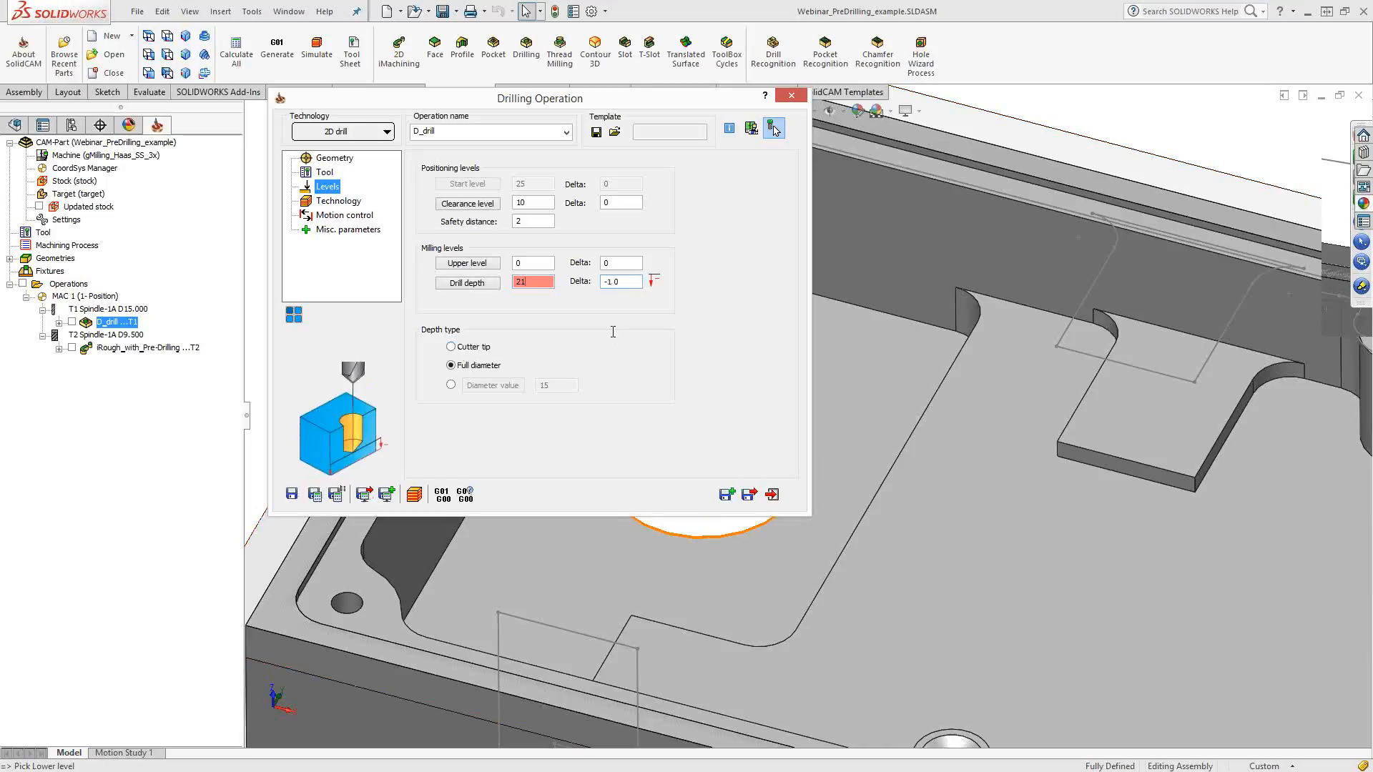
pyautogui.doubleClick(616, 281)
pyautogui.click(315, 495)
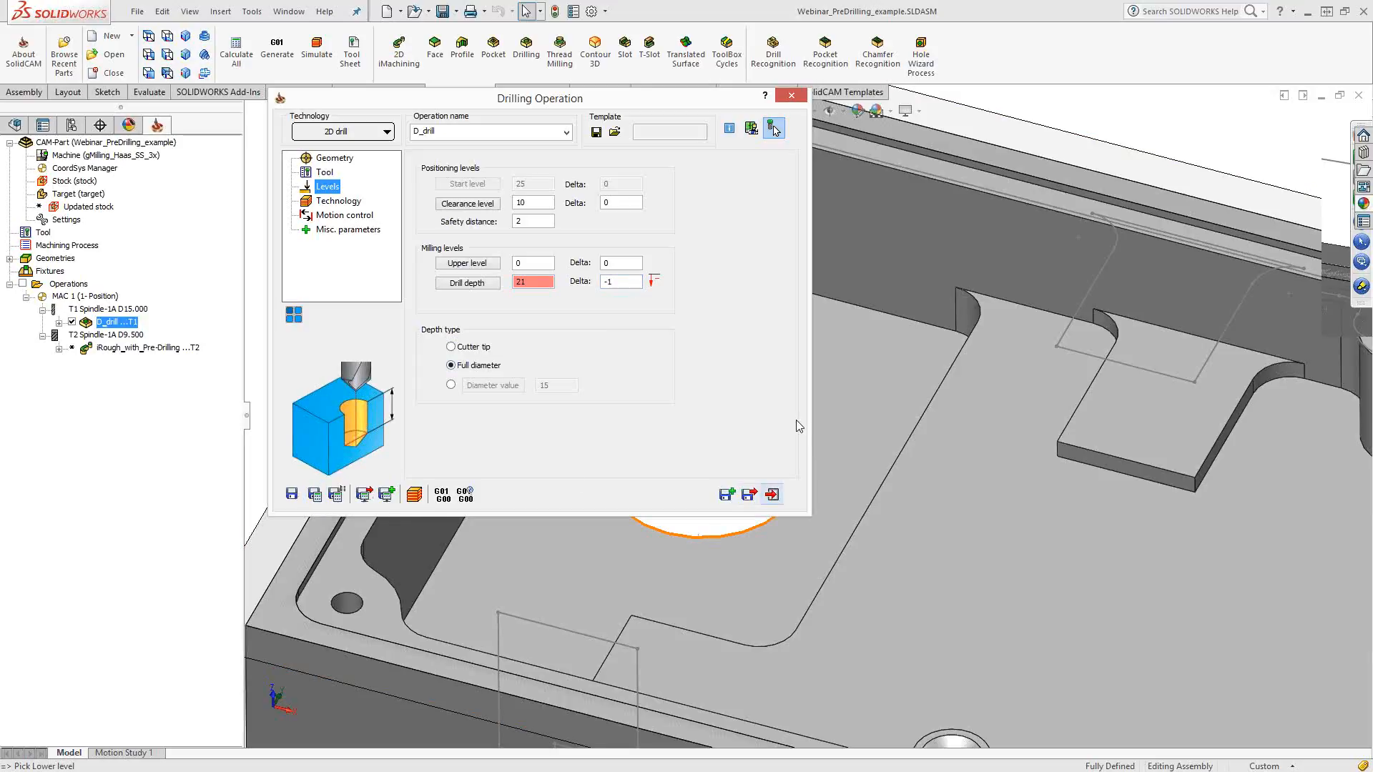
# Recalculate iRough_with_Pre-Drilling for the deeper hole and hide the D_drill toolpath
pyautogui.rightClick(130, 348)
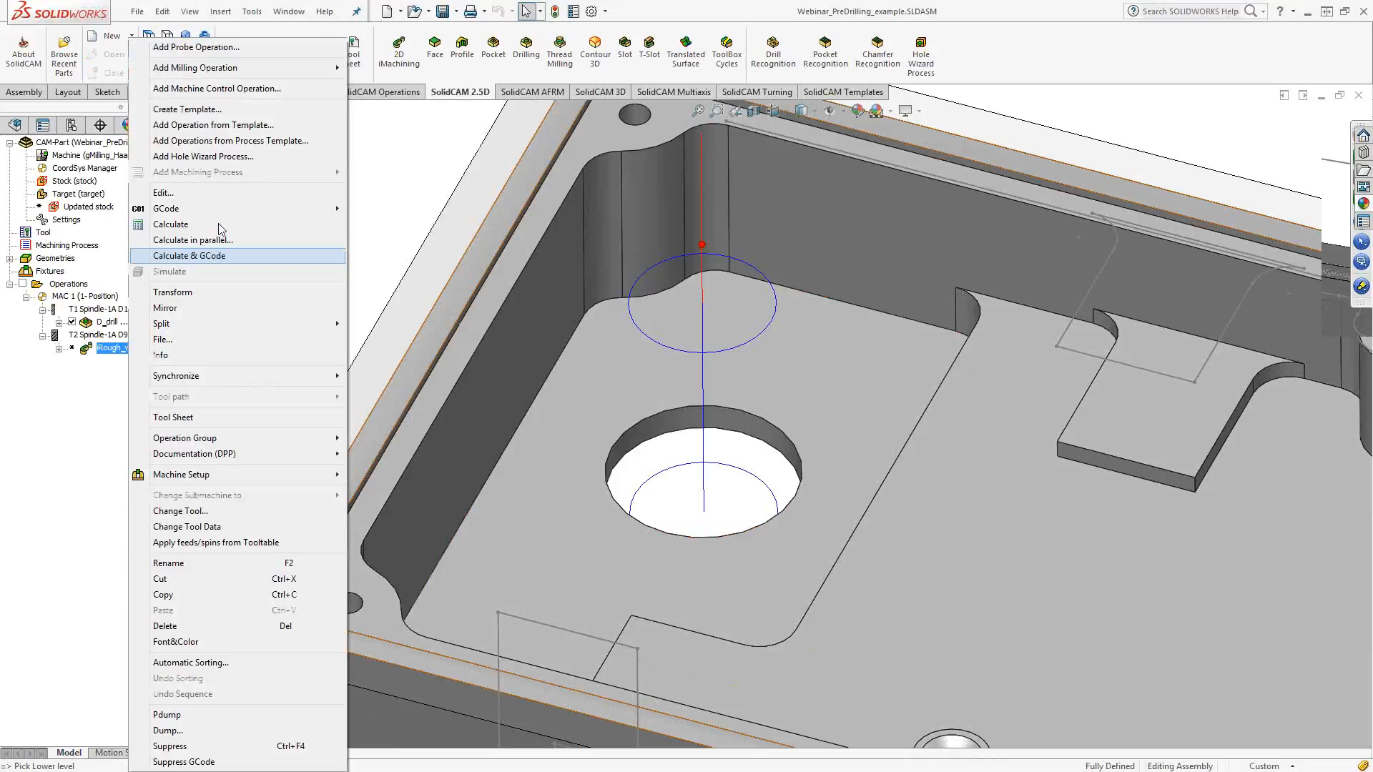
pyautogui.click(217, 224)
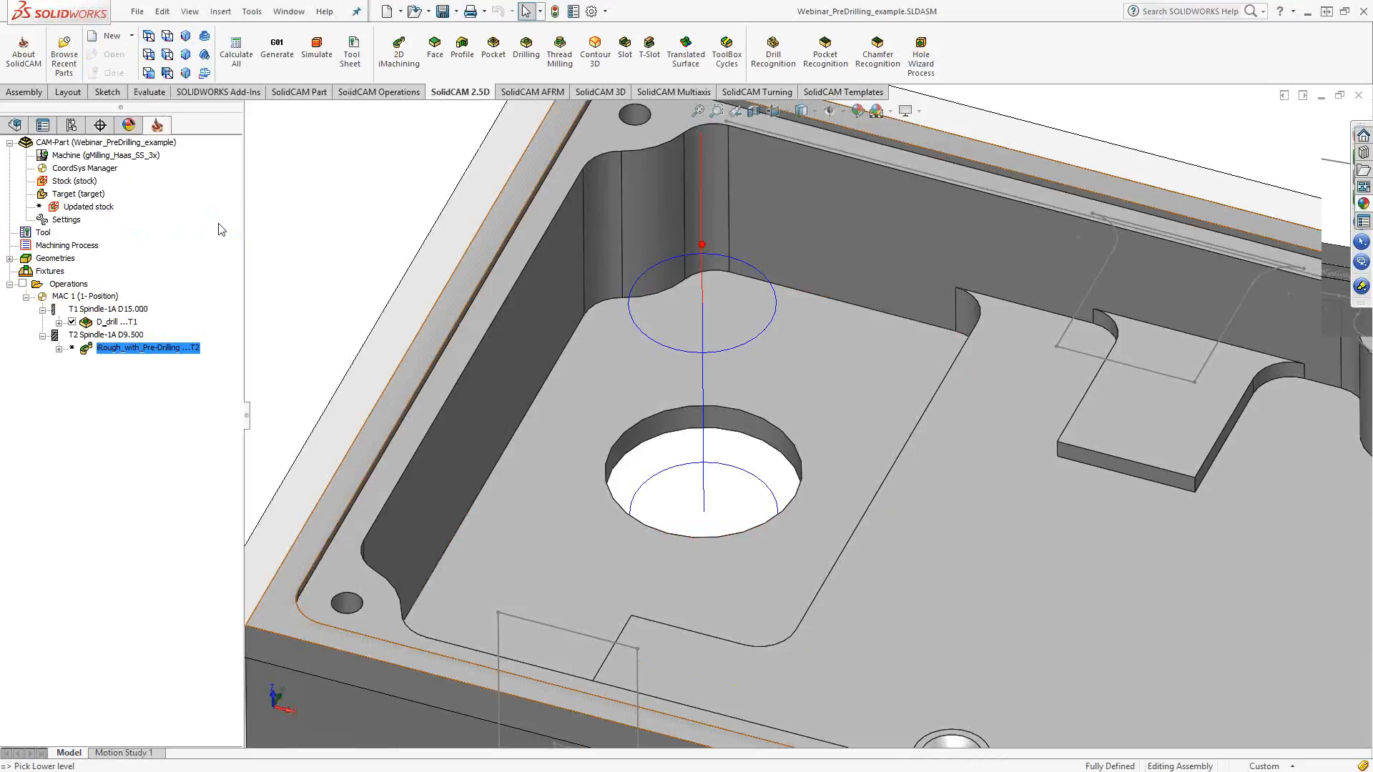
pyautogui.click(71, 321)
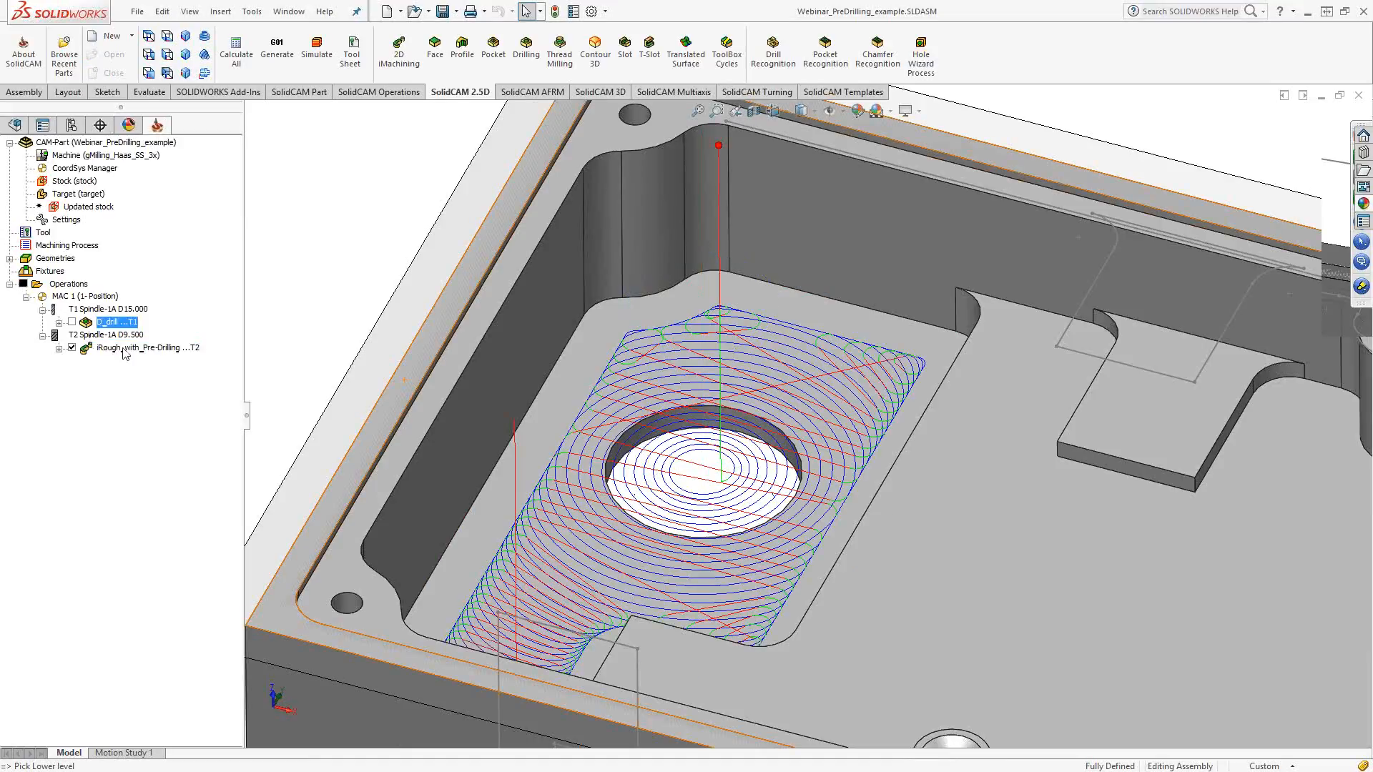
# Simulate the recalculated iRough_with_Pre-Drilling in Host CAD mode, stepping through the tool's entry and running the pocket roughing
pyautogui.rightClick(143, 348)
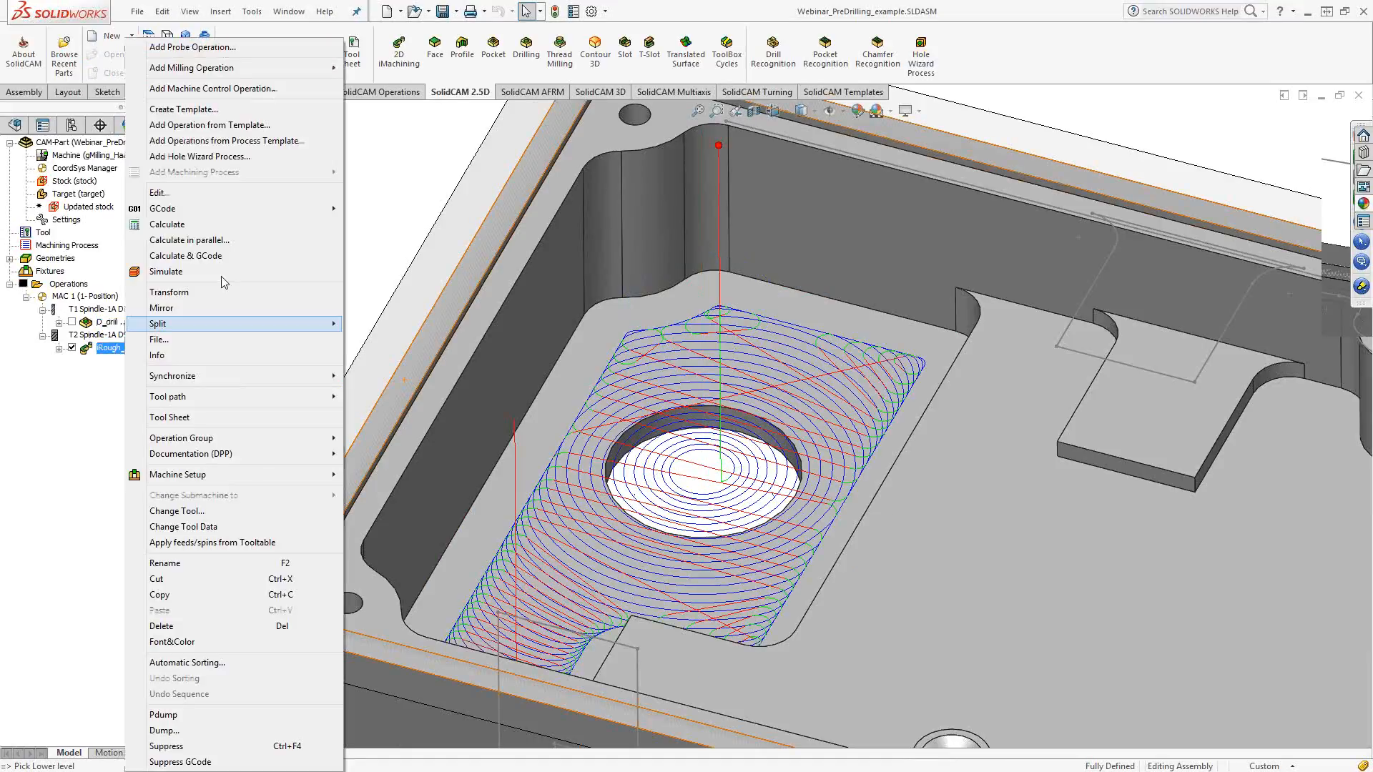
pyautogui.click(168, 263)
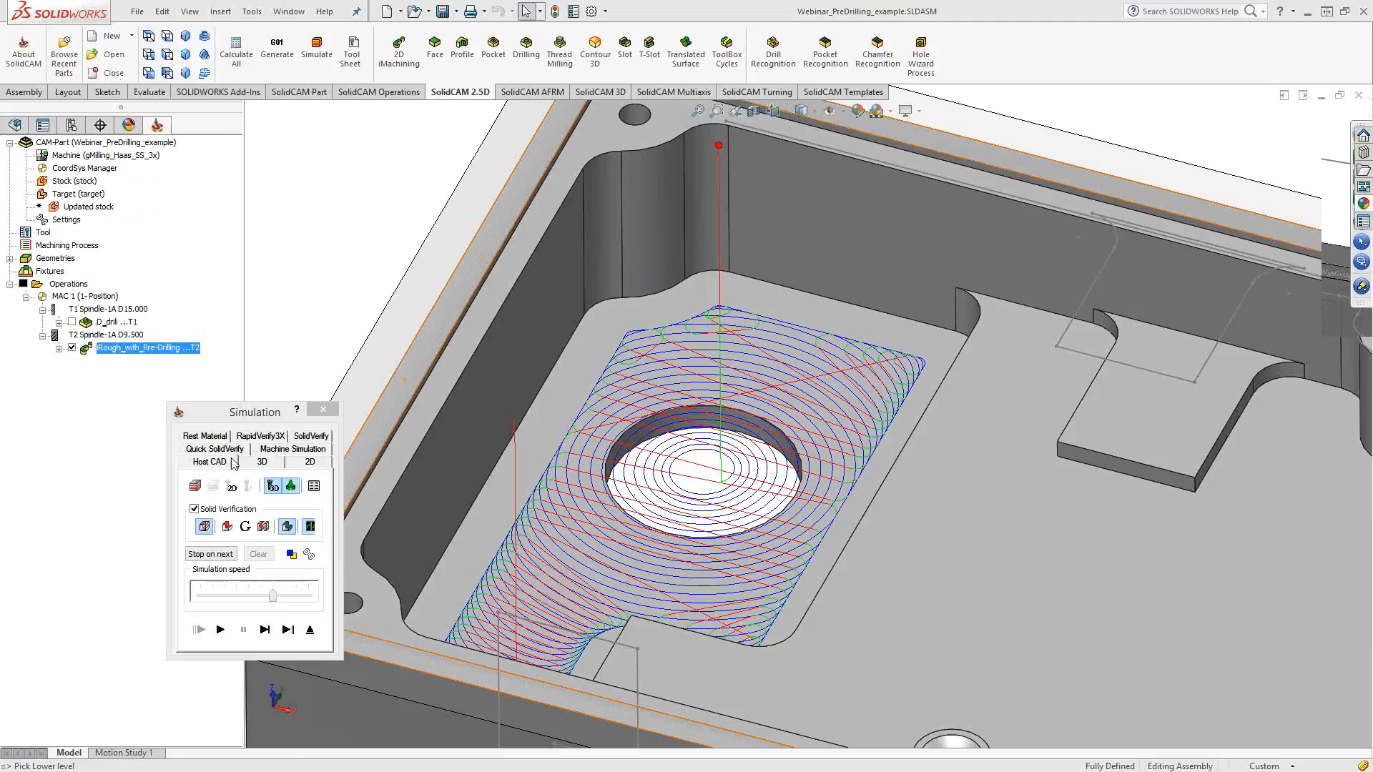
pyautogui.click(235, 463)
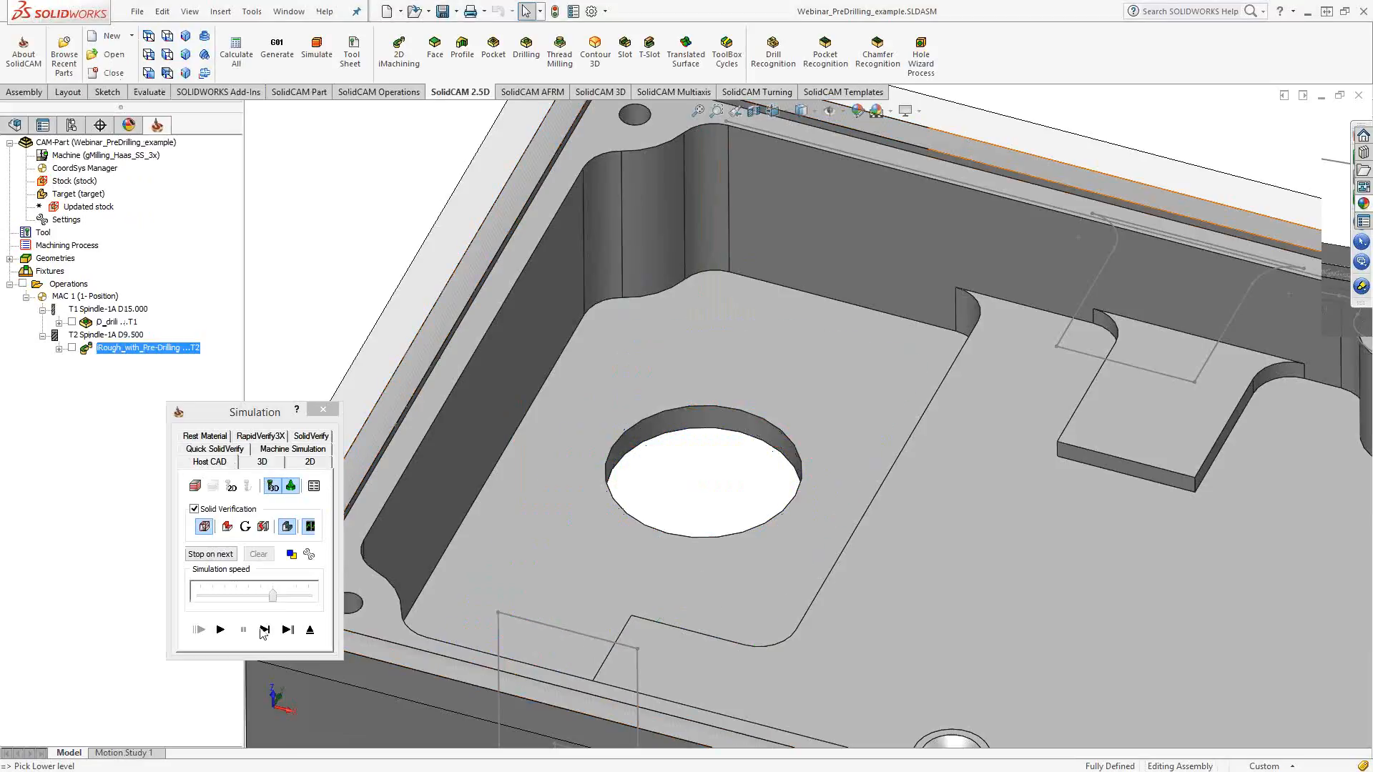
pyautogui.click(264, 629)
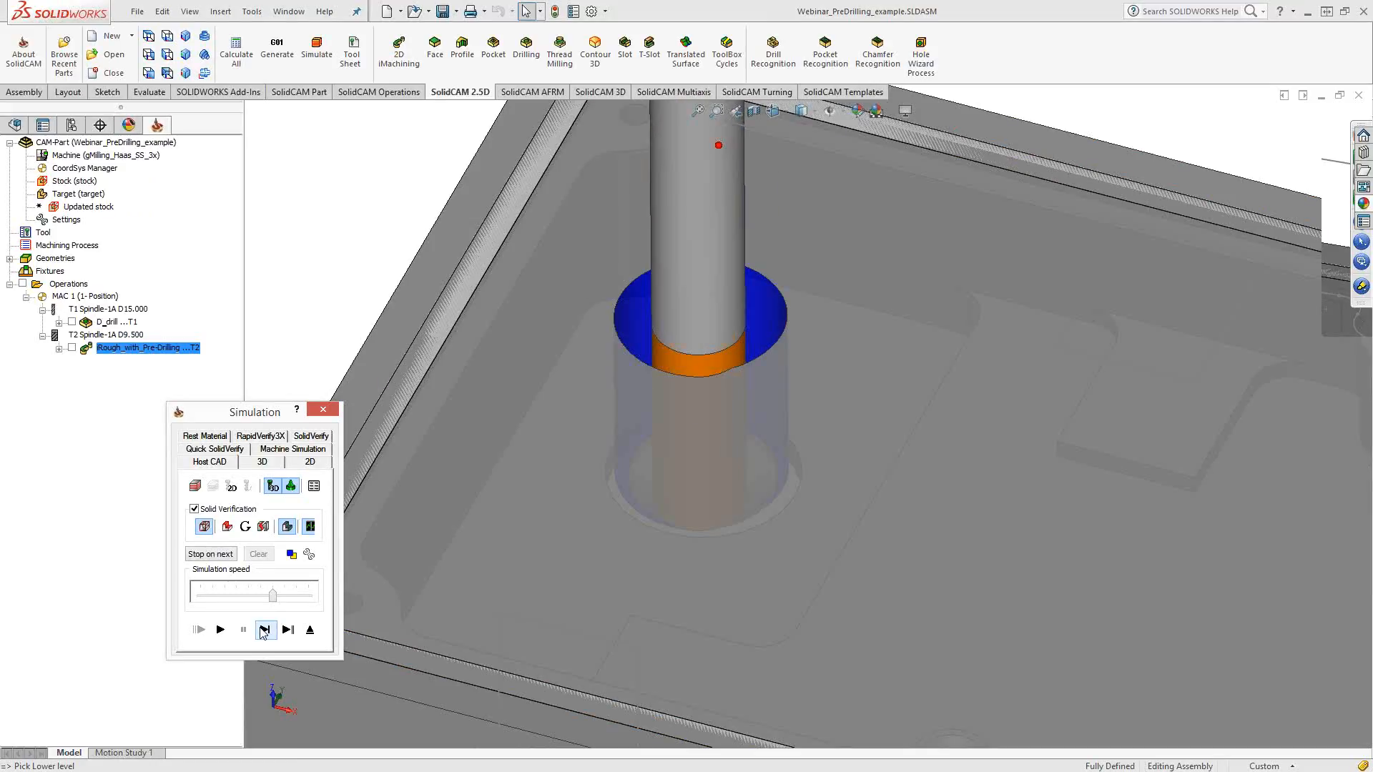
pyautogui.click(223, 629)
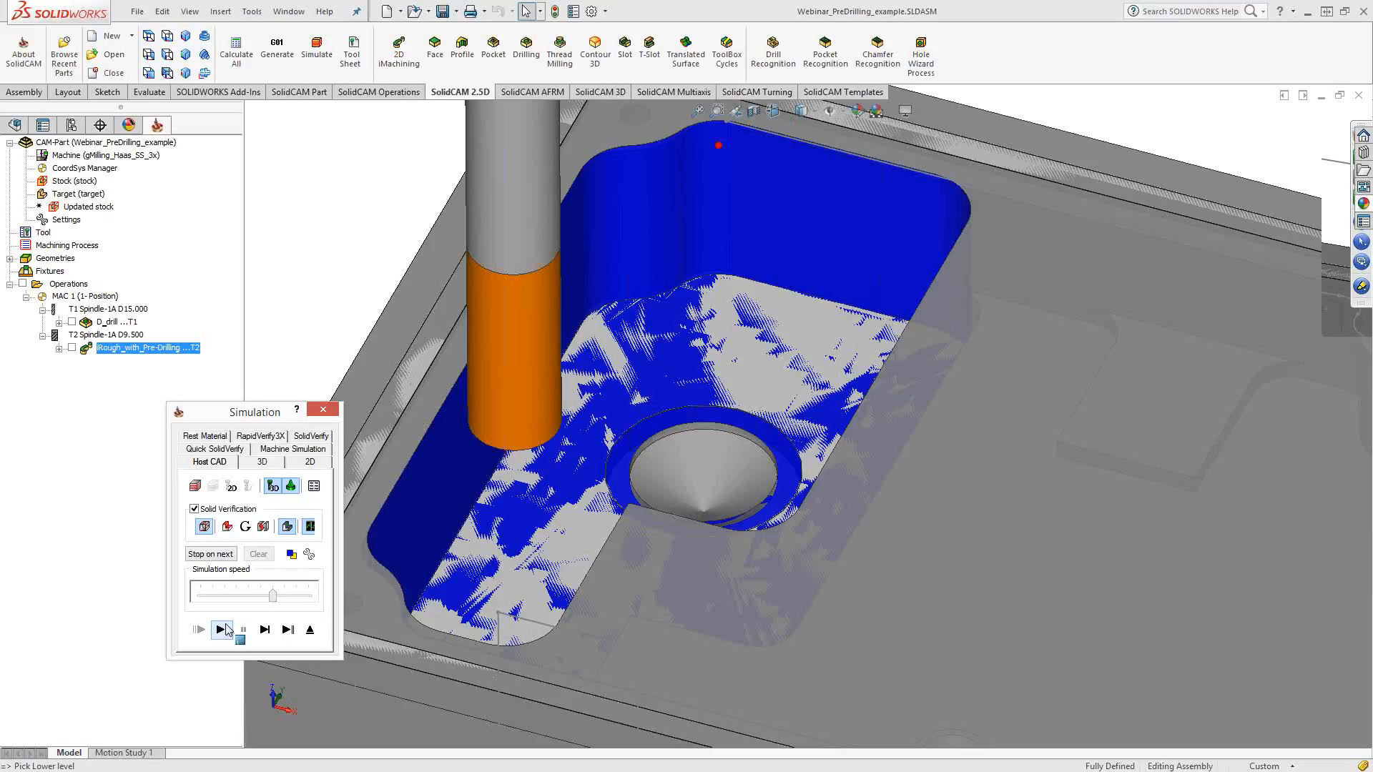
pyautogui.click(225, 629)
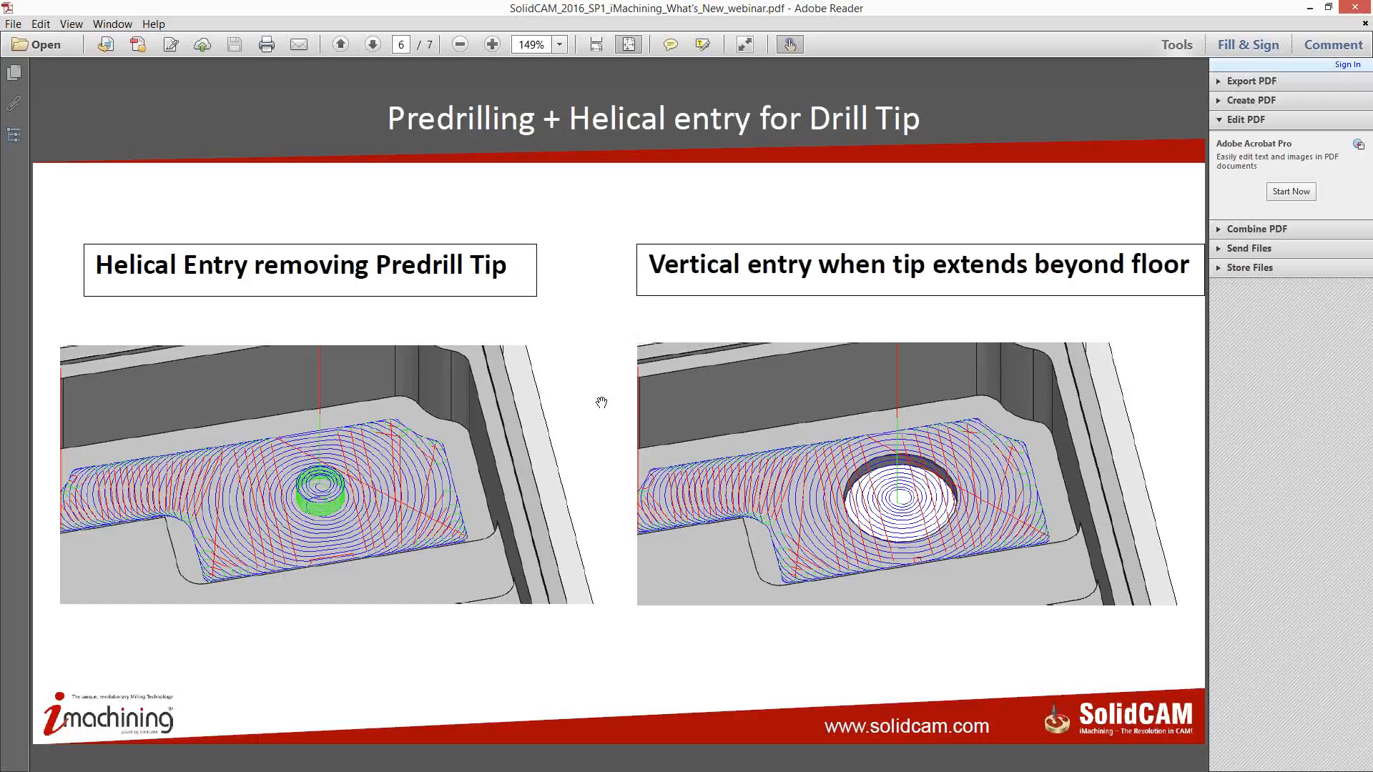
# Show the Adobe Reader slide on fixture collision protection in iMachining 3D, and return to SOLIDWORKS
pyautogui.scroll(-1, 601, 402)
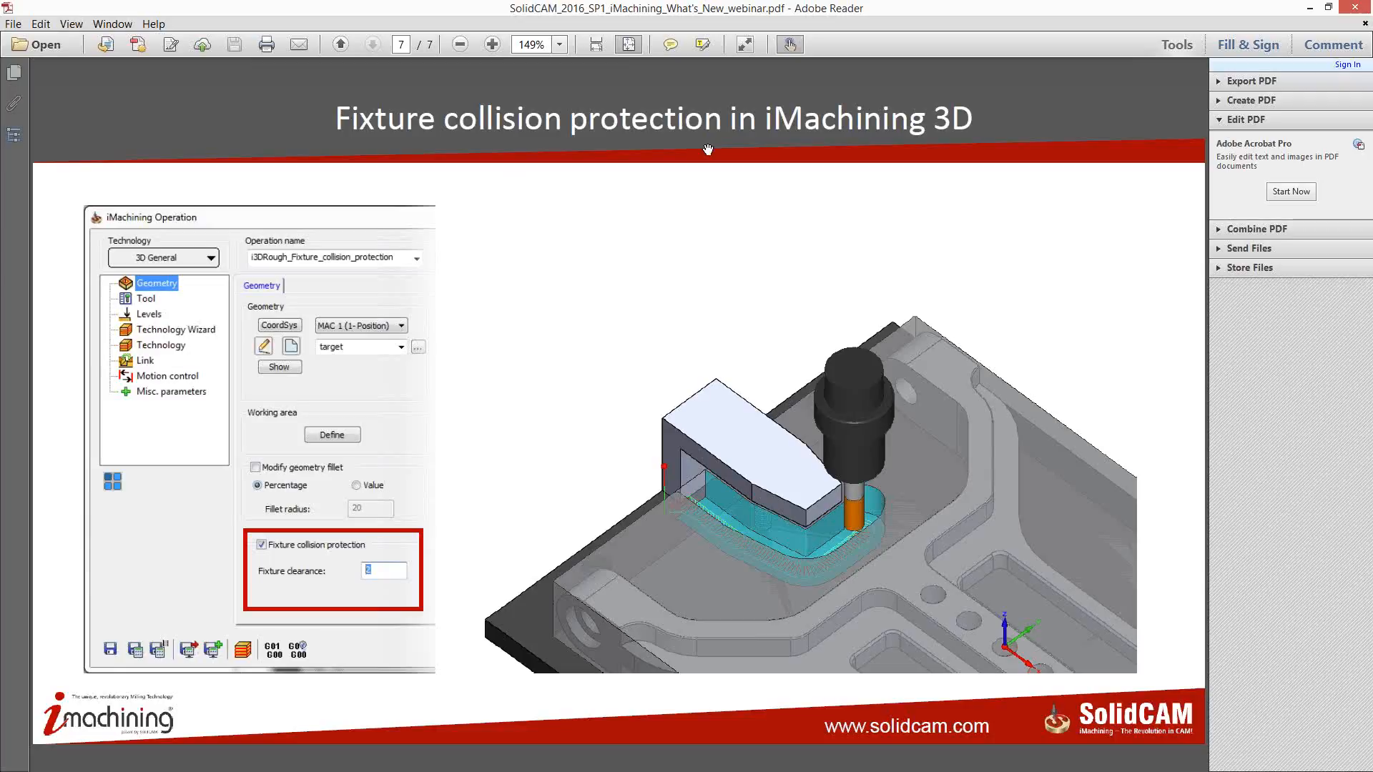
pyautogui.hotkey('alt', 'Tab')
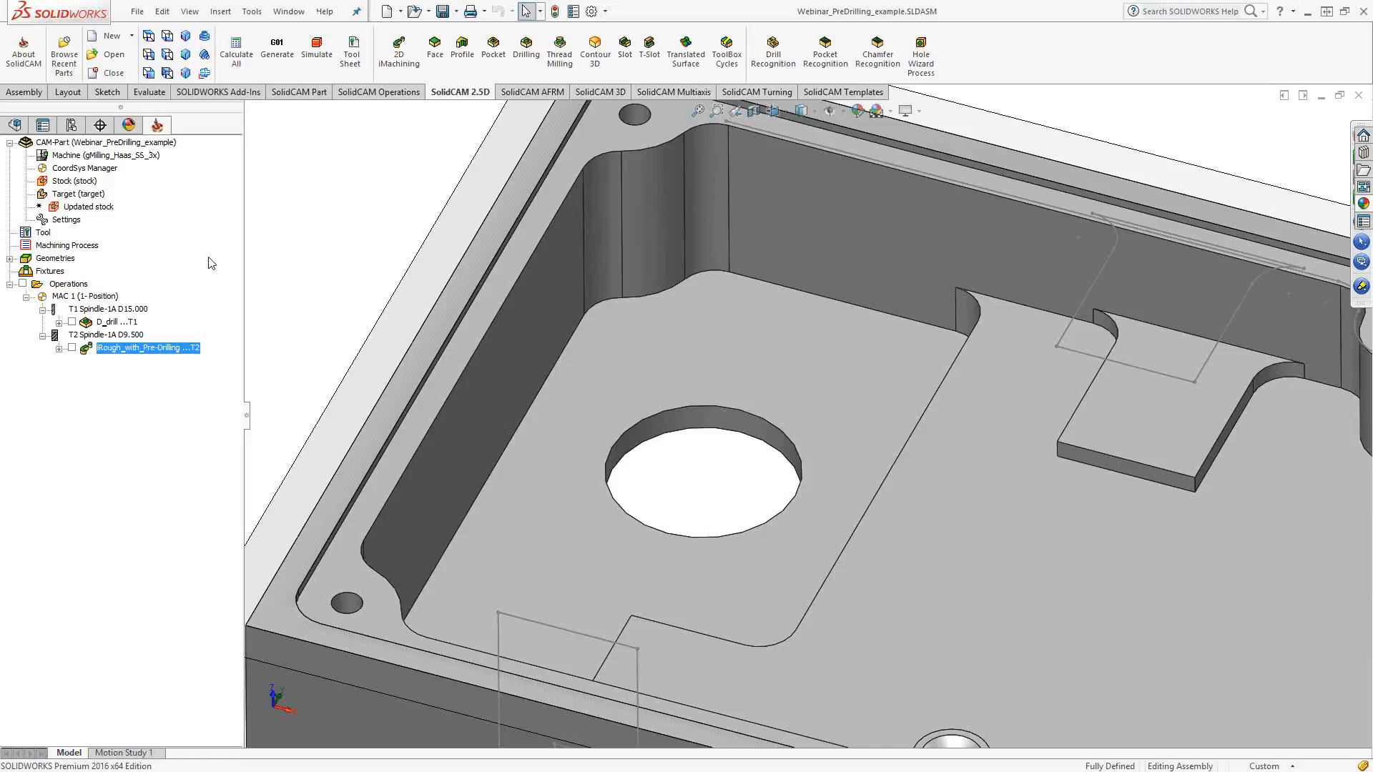
# Close the Webinar_PreDrilling_example CAM-Part and open the recent CAM-Part Webinar_FixtureExample
pyautogui.rightClick(146, 142)
pyautogui.click(208, 256)
pyautogui.click(223, 10)
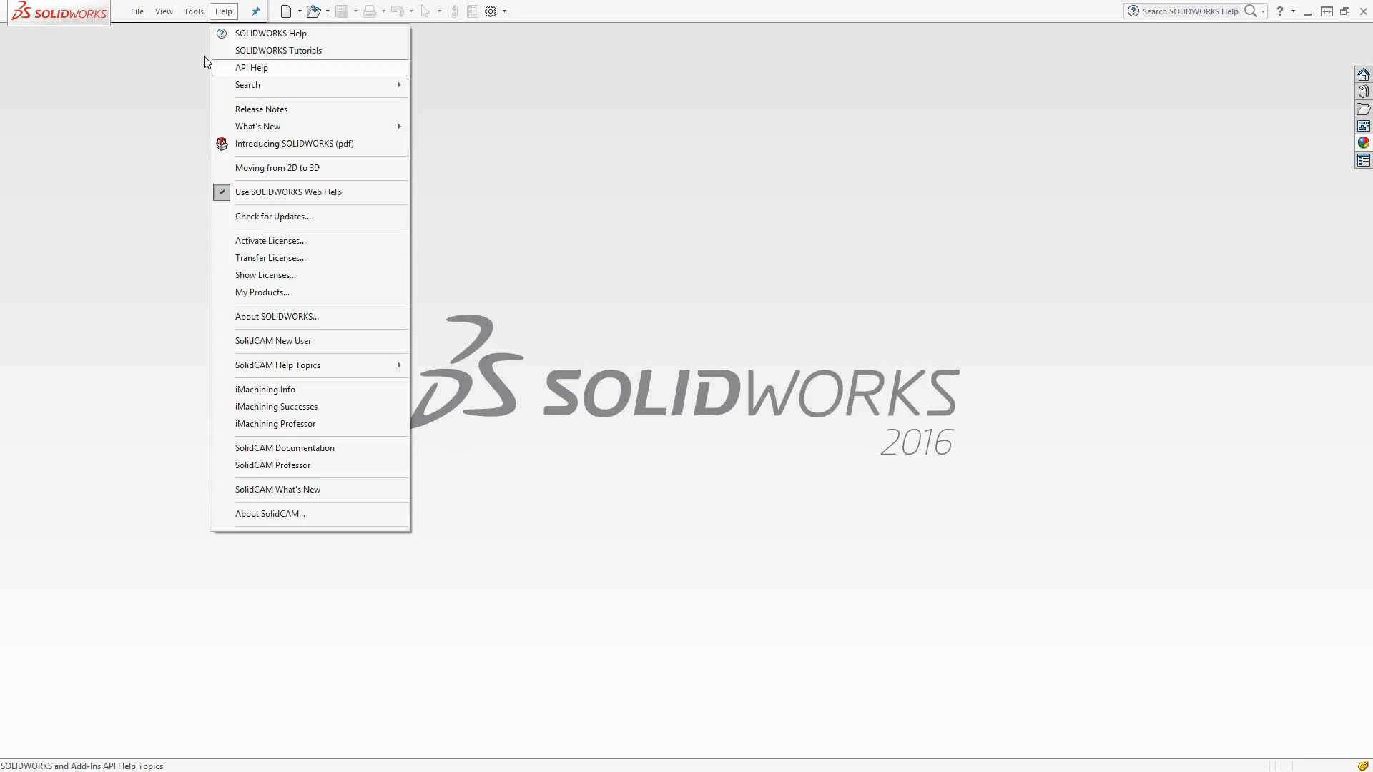
pyautogui.moveTo(193, 11)
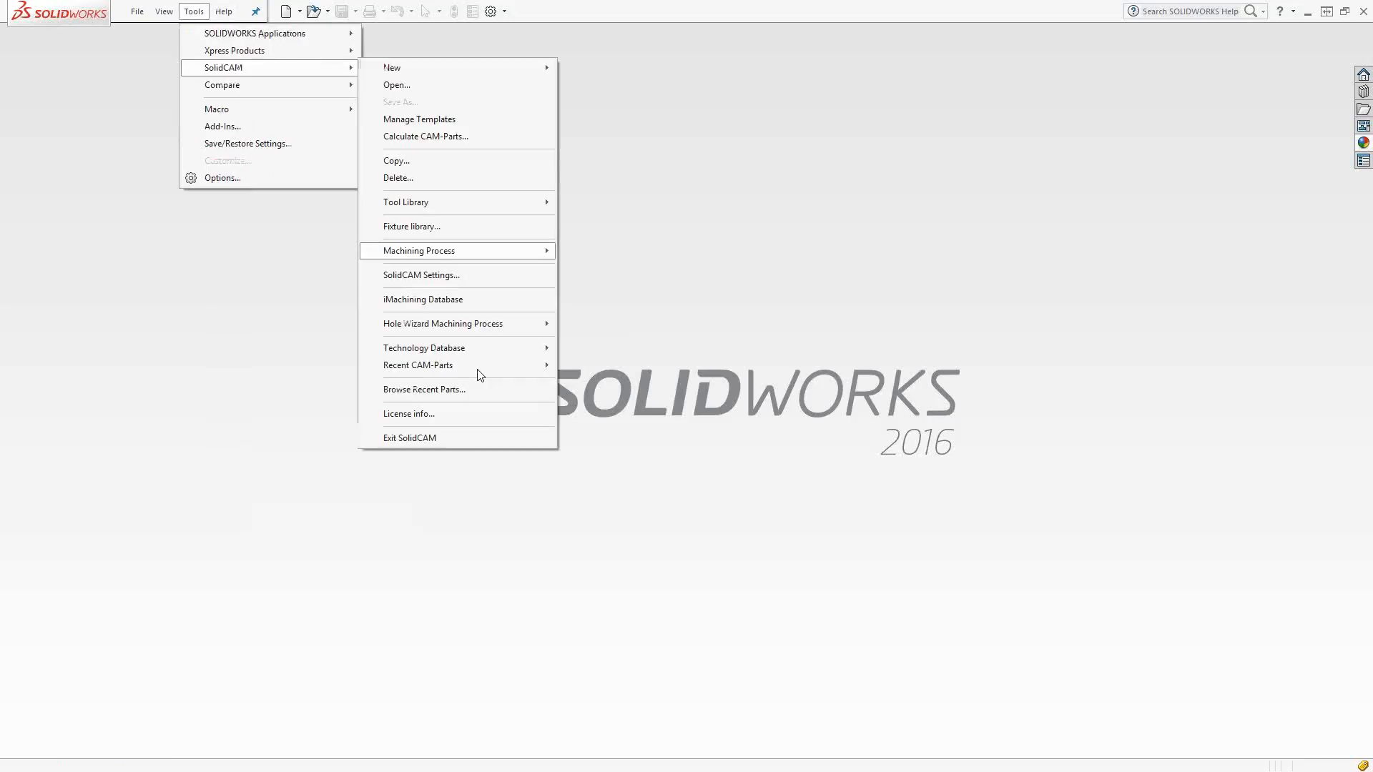
pyautogui.moveTo(475, 366)
pyautogui.click(949, 416)
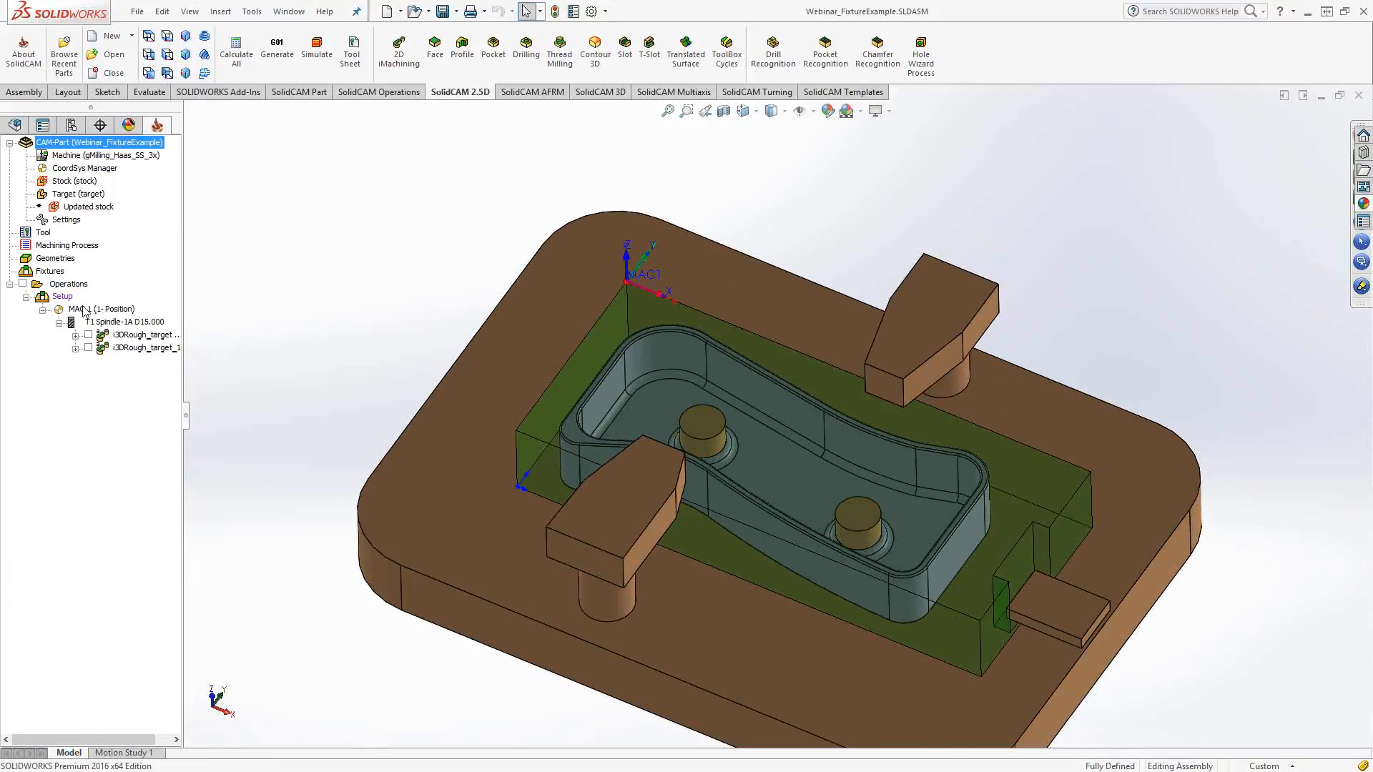
# Review the fixture assignment in the machine setup and the fixture collision protection settings of i3DRough_target, and exit the operation
pyautogui.rightClick(65, 297)
pyautogui.click(152, 307)
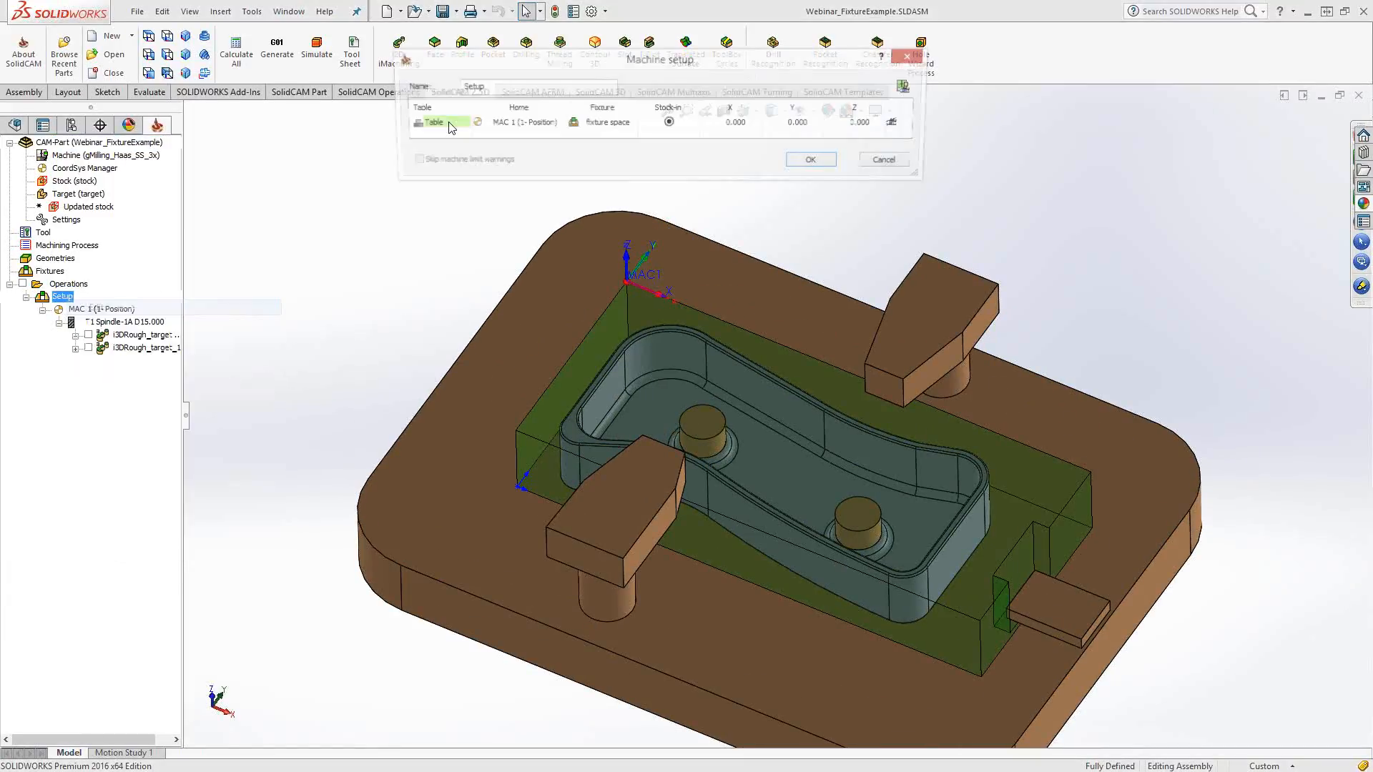
pyautogui.click(629, 123)
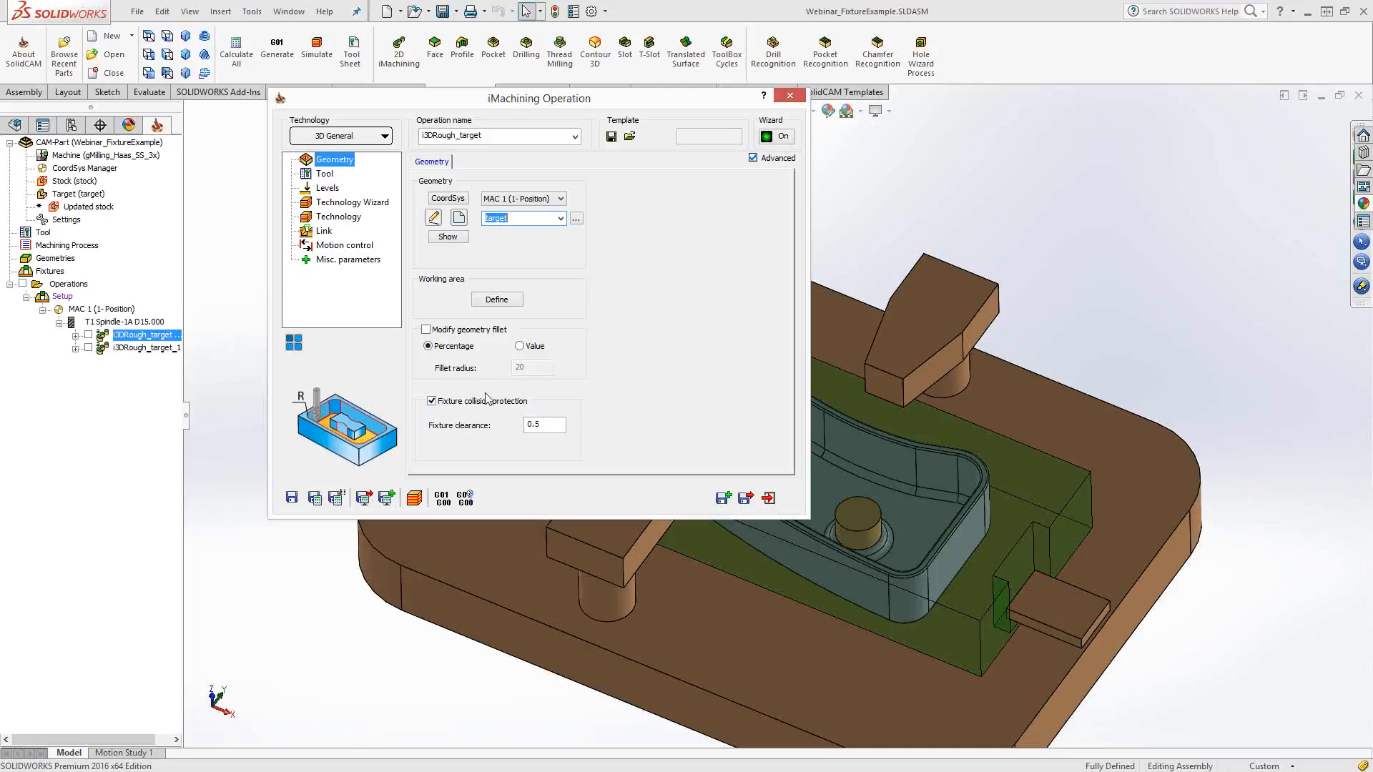
pyautogui.click(326, 173)
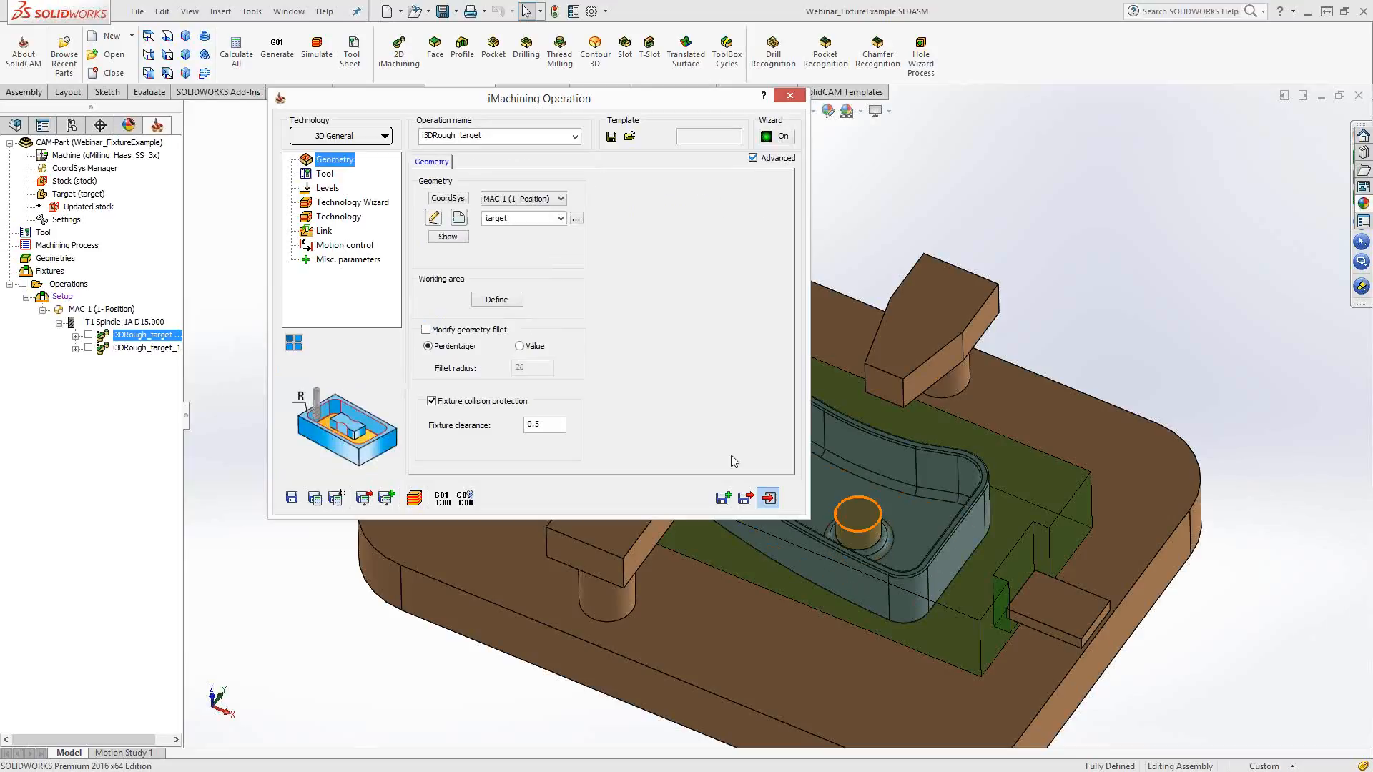
pyautogui.click(768, 498)
# Simulate i3DRough_target in SolidVerify at maximum speed and inspect the material left under and around the clamps
pyautogui.rightClick(165, 336)
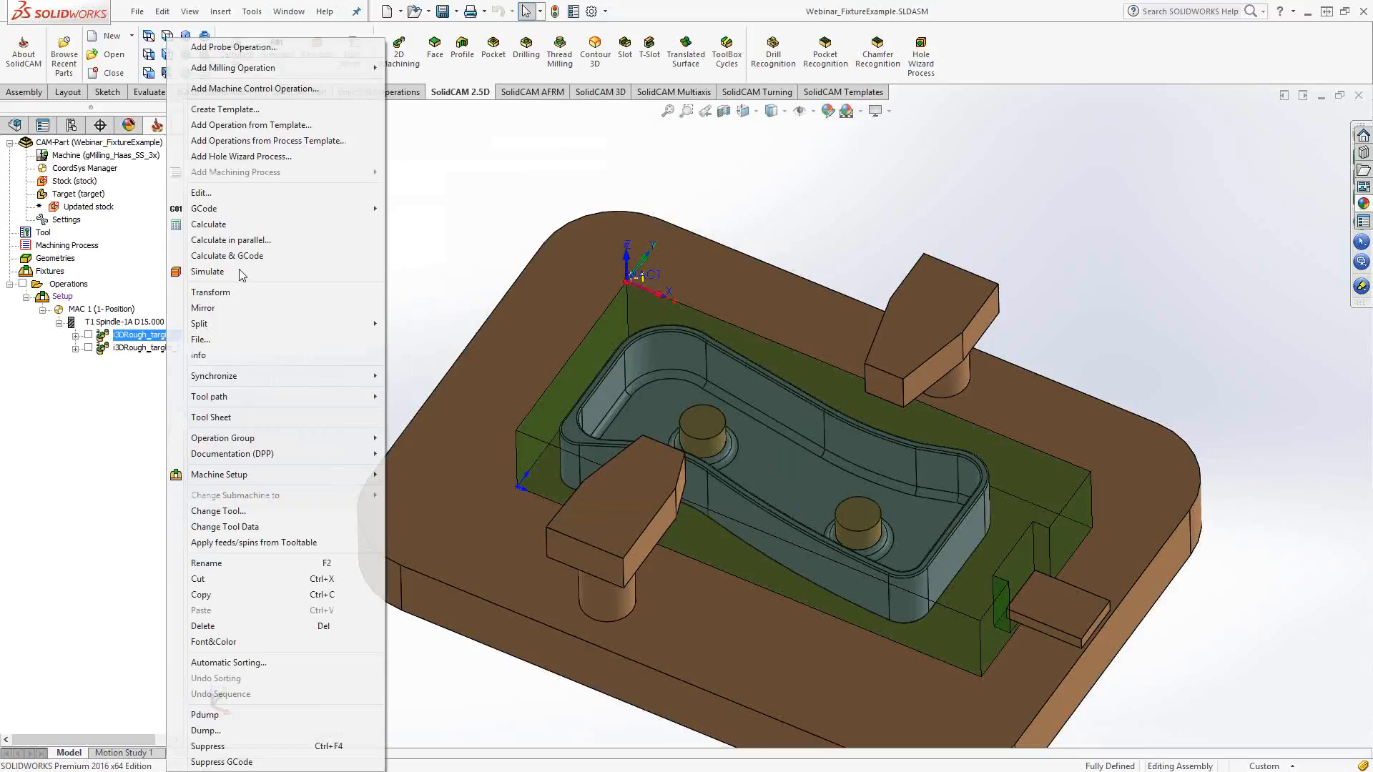
pyautogui.click(241, 273)
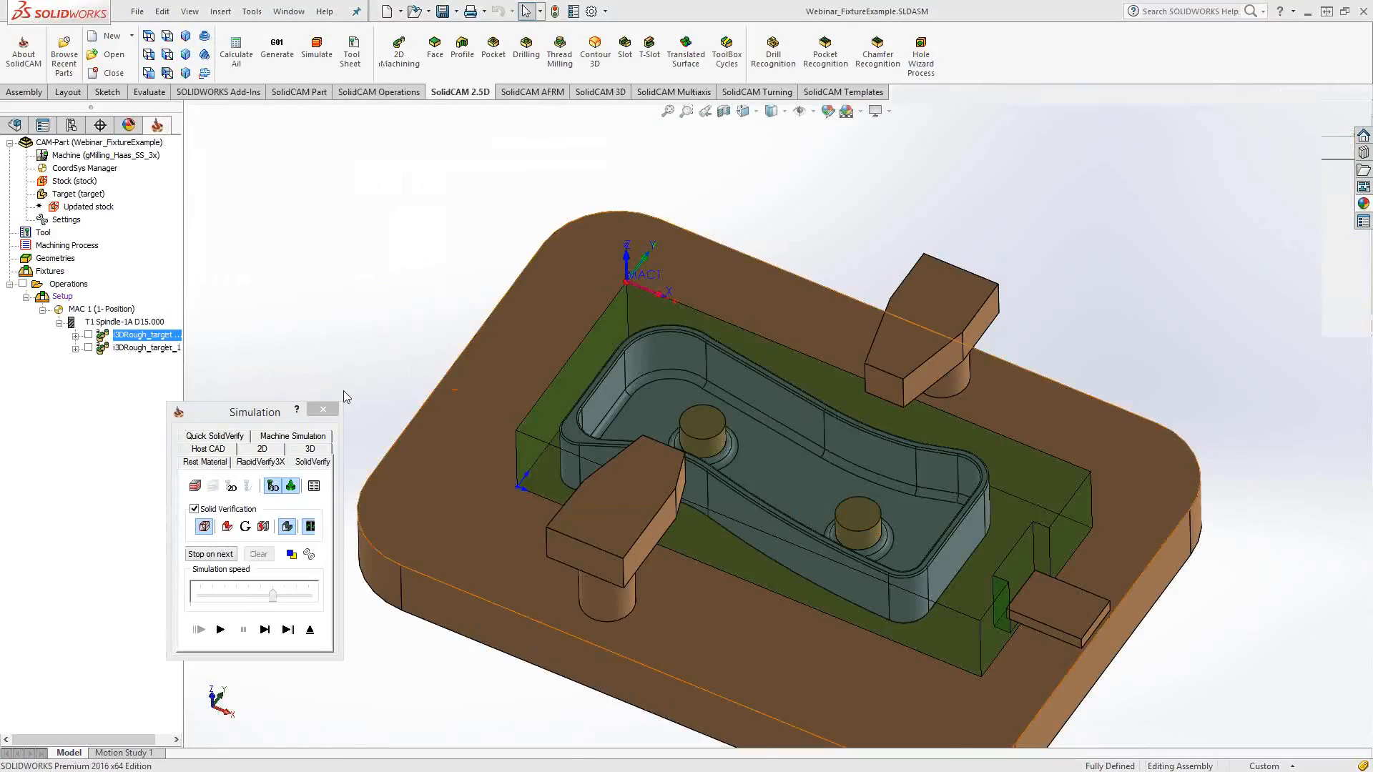
pyautogui.click(311, 435)
pyautogui.click(243, 591)
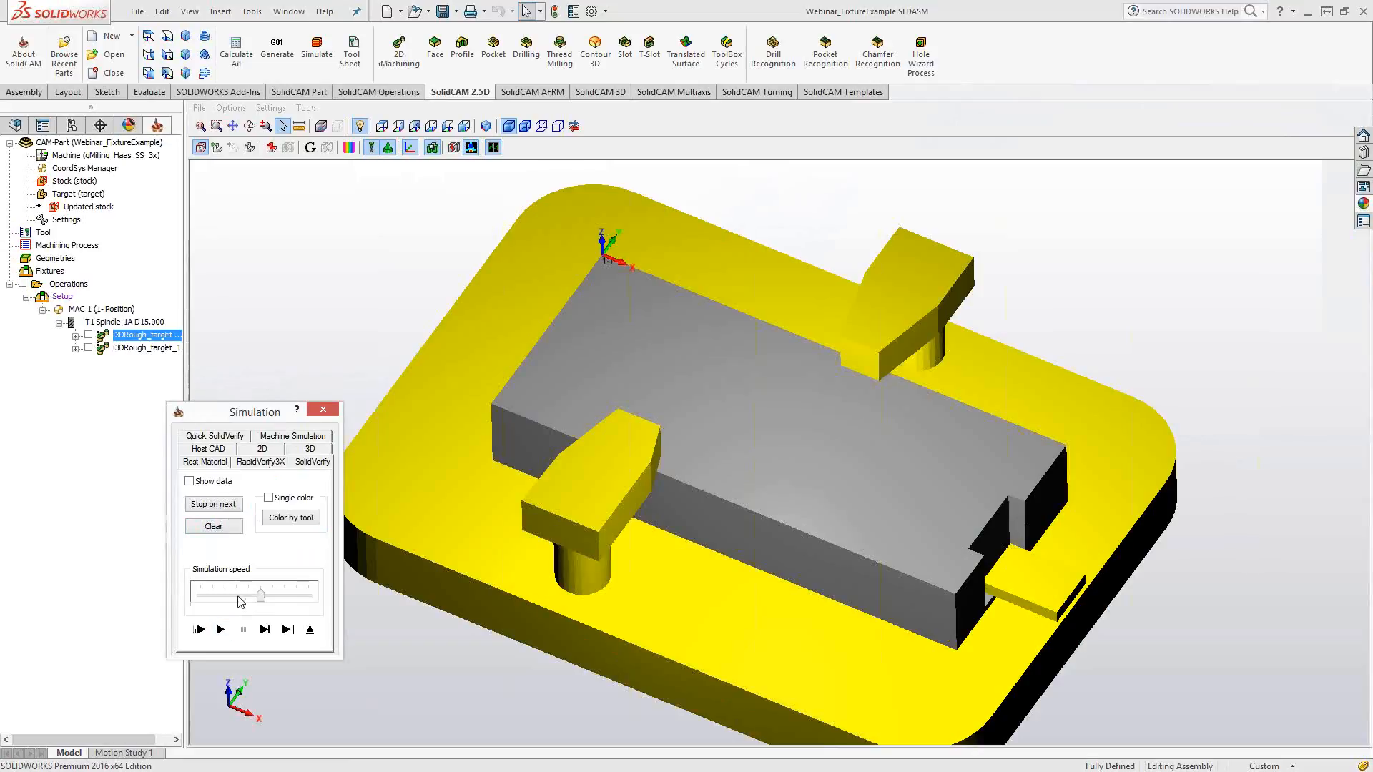
pyautogui.click(220, 630)
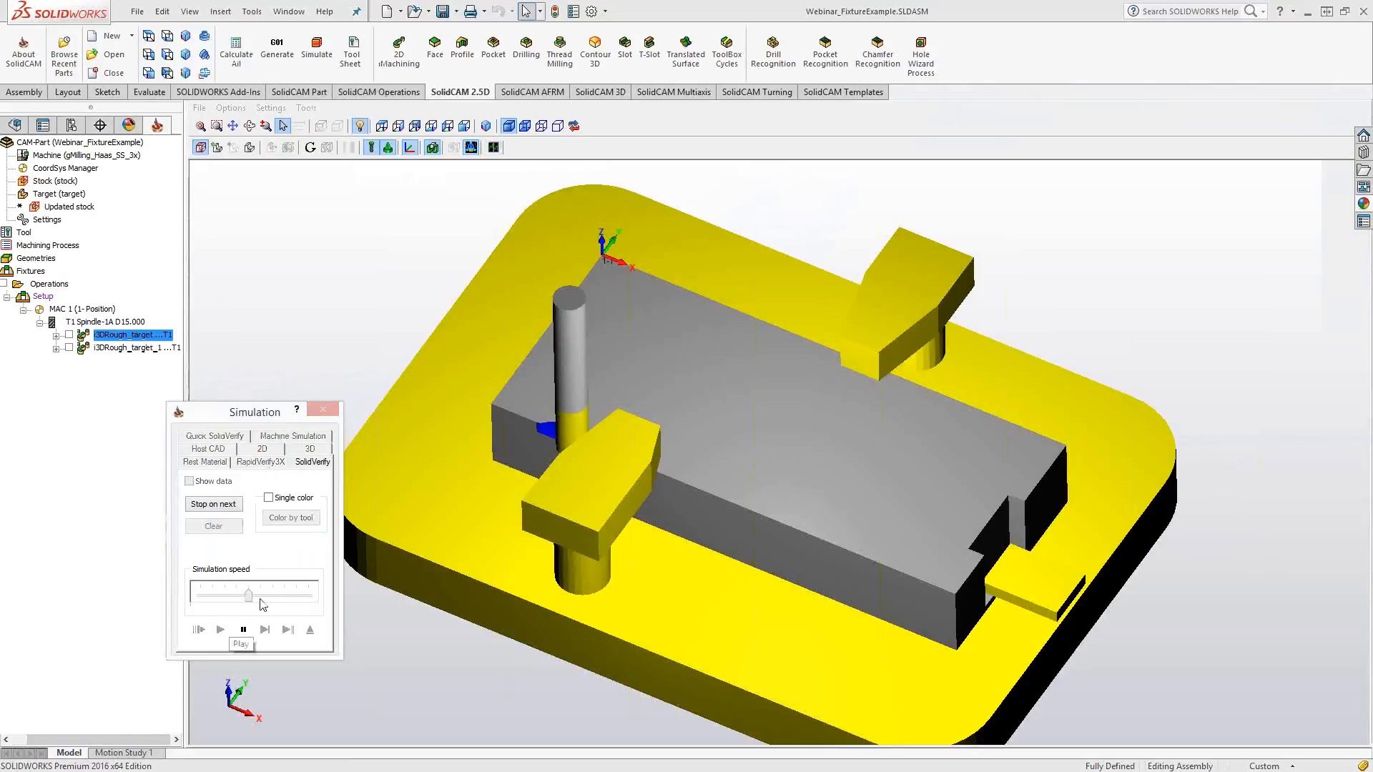
pyautogui.moveTo(289, 599); pyautogui.dragTo(315, 600)
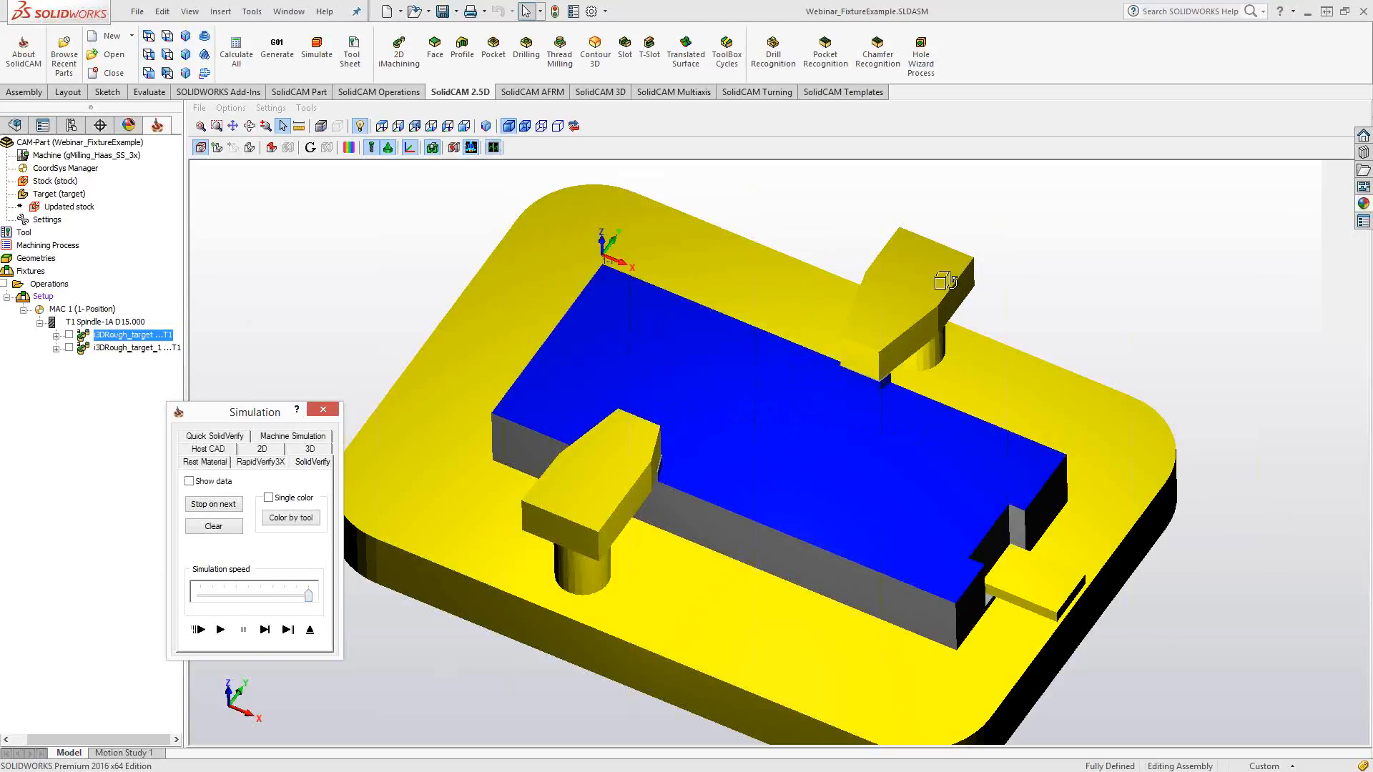
pyautogui.moveTo(944, 281); pyautogui.dragTo(894, 479, button='middle')
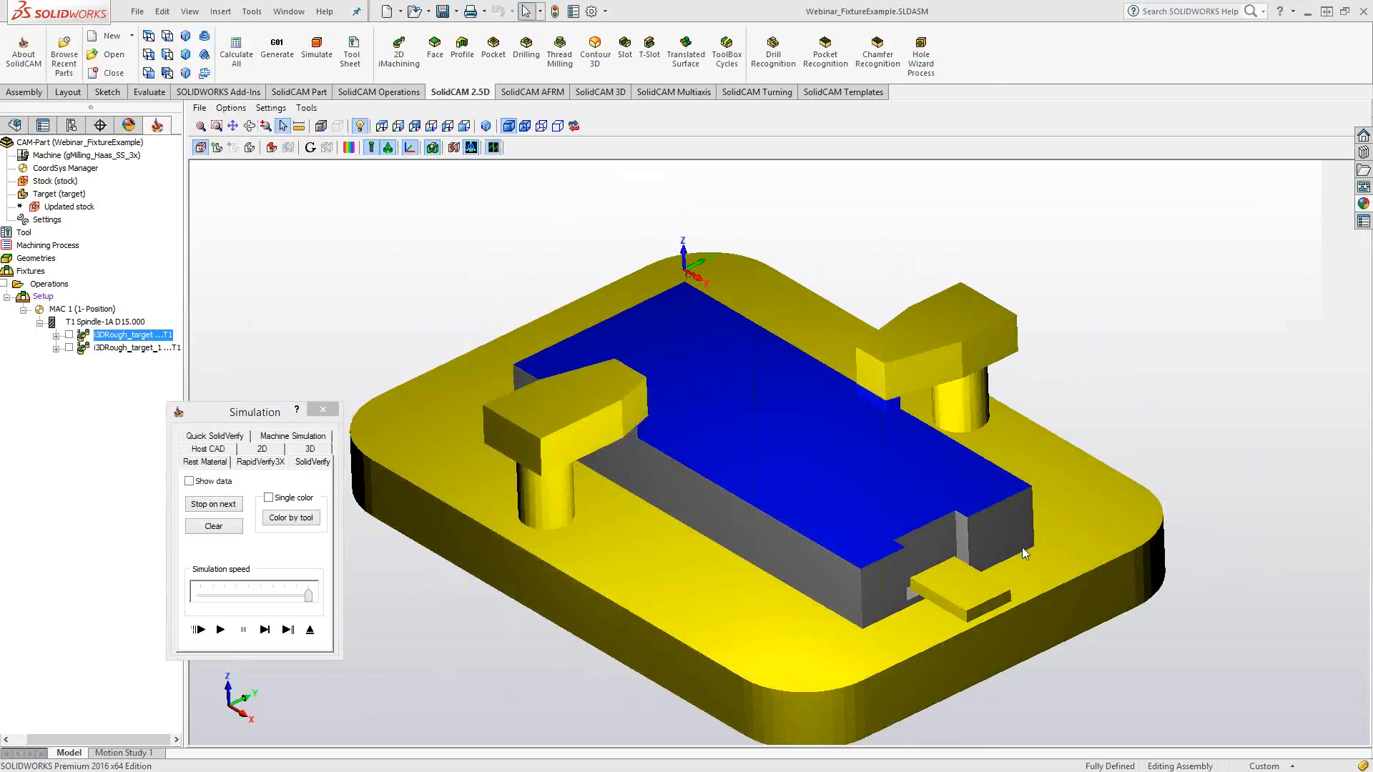
pyautogui.scroll(3, 1022, 547)
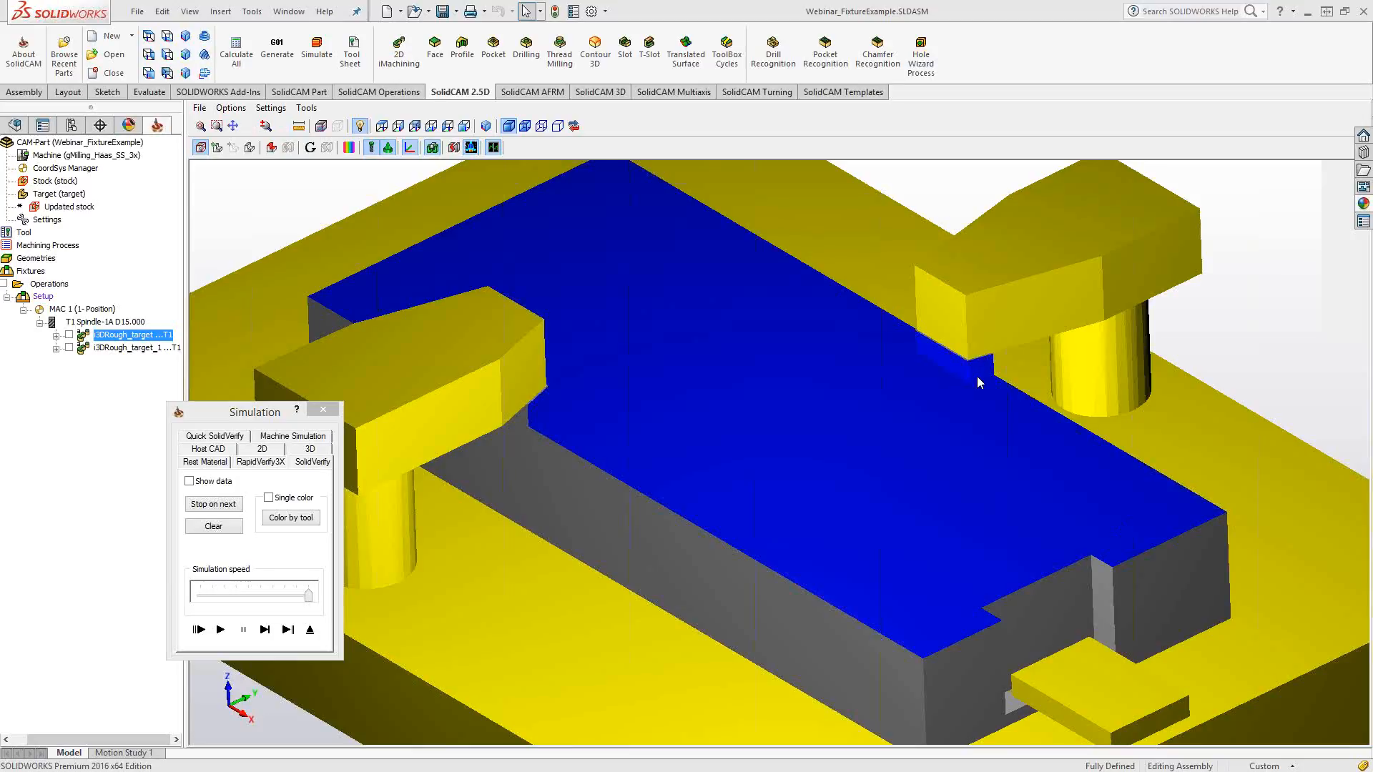
pyautogui.keyDown('shift'); pyautogui.moveTo(977, 376); pyautogui.dragTo(978, 496, button='middle'); pyautogui.keyUp('shift')
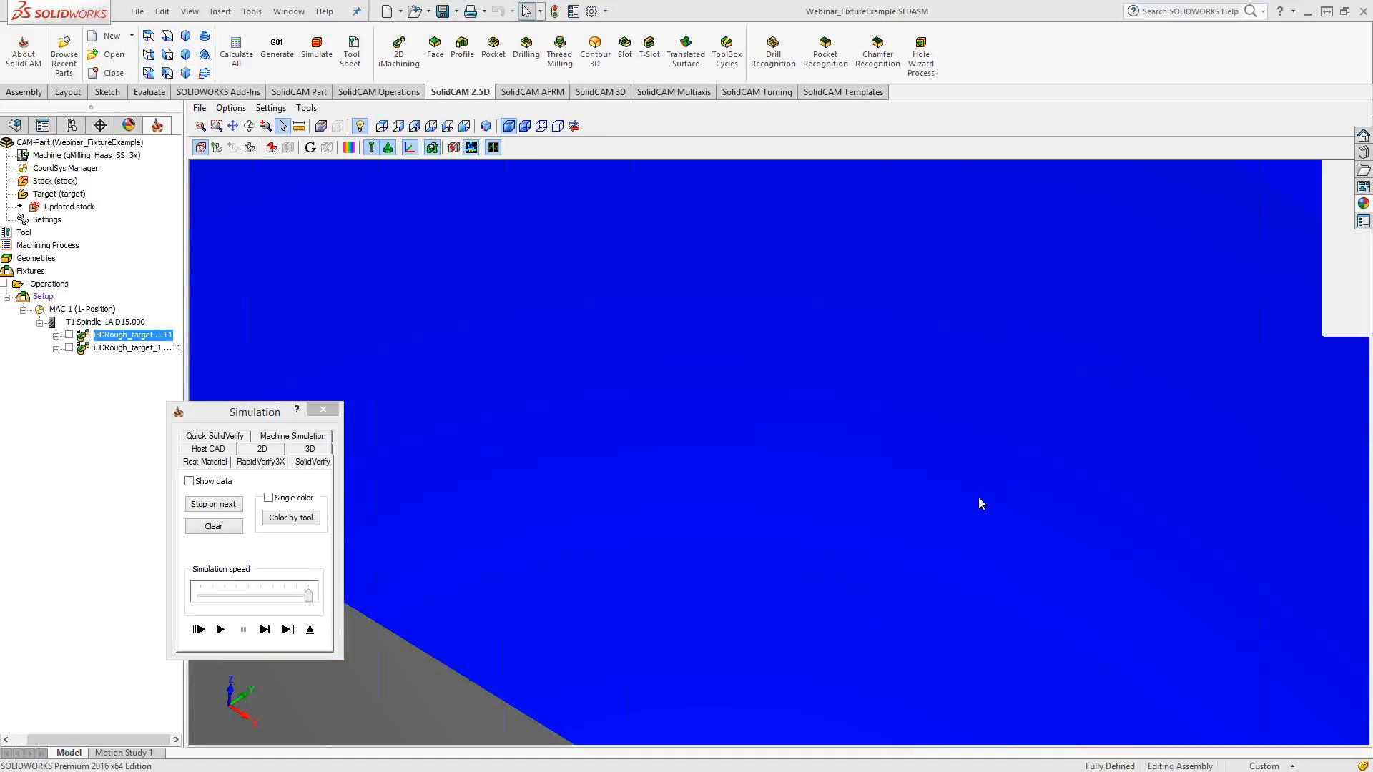
pyautogui.scroll(3, 979, 498)
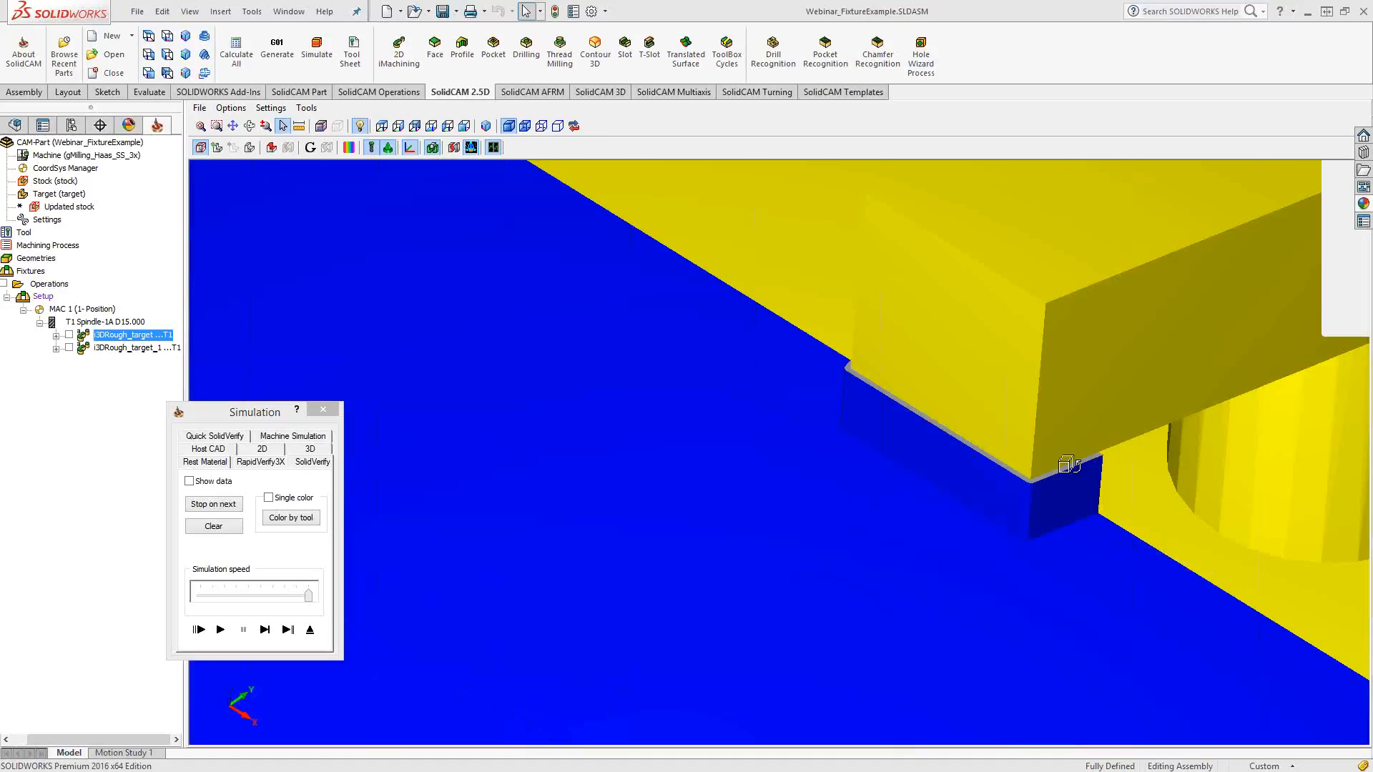
pyautogui.moveTo(1067, 464); pyautogui.dragTo(792, 338, button='middle')
pyautogui.scroll(5, 792, 338)
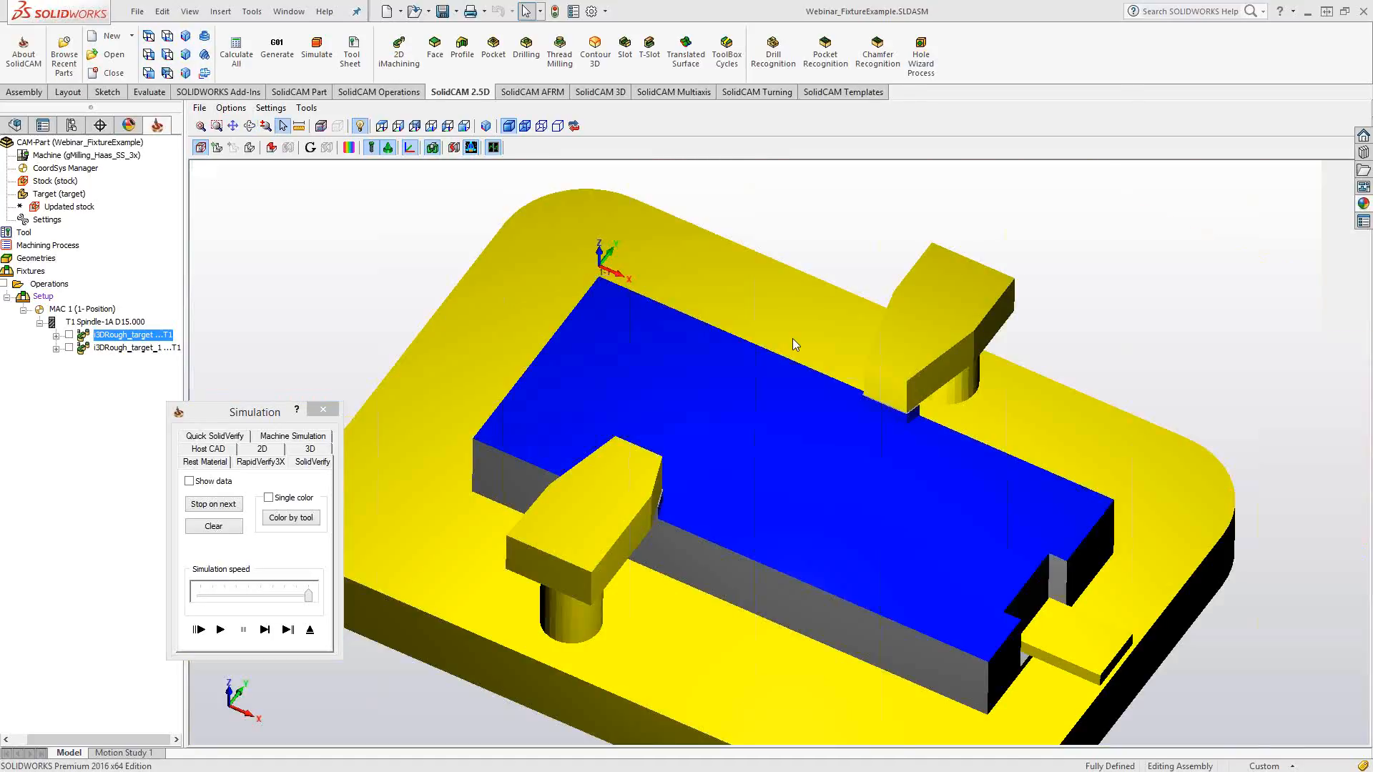
# Simulate i3DRough_target in Host CAD mode with solid verification off and view its toolpath around the clamps
pyautogui.click(208, 449)
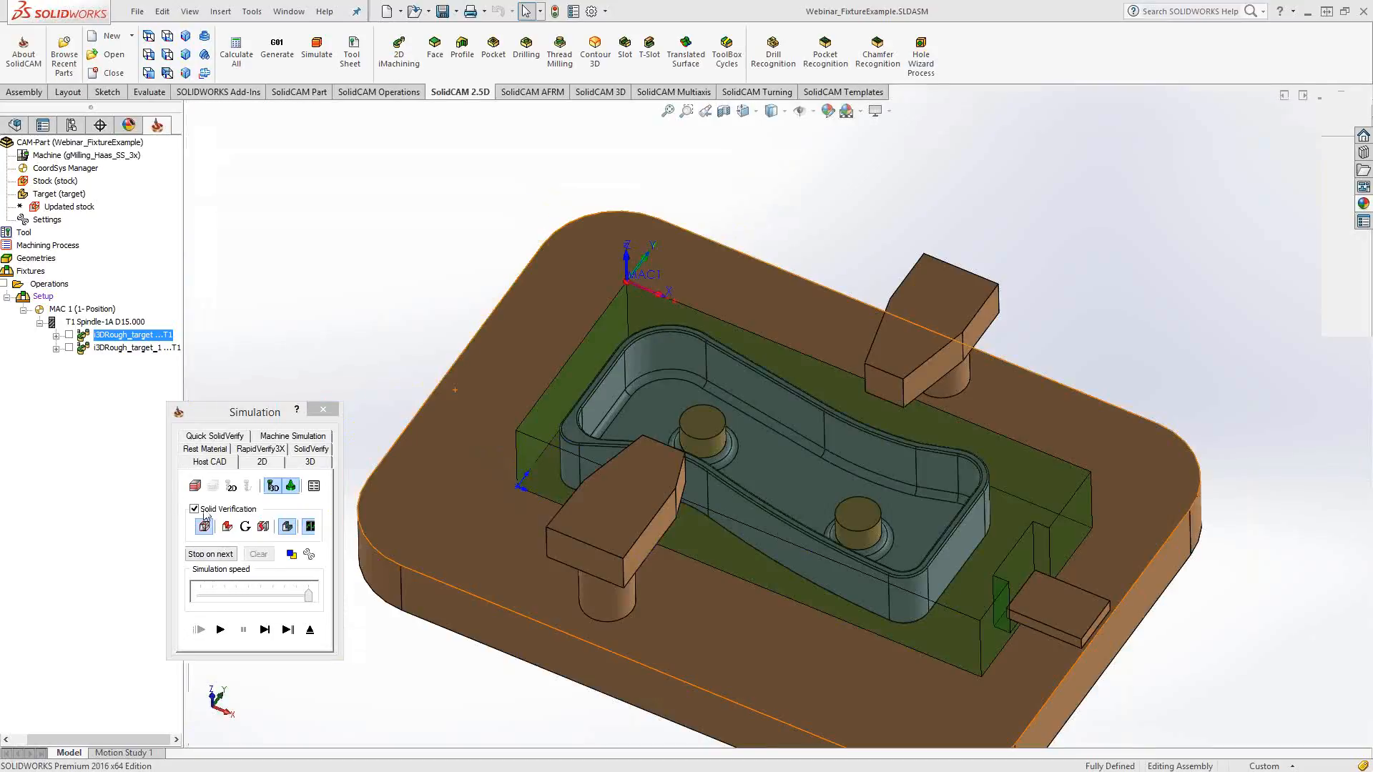
pyautogui.click(221, 630)
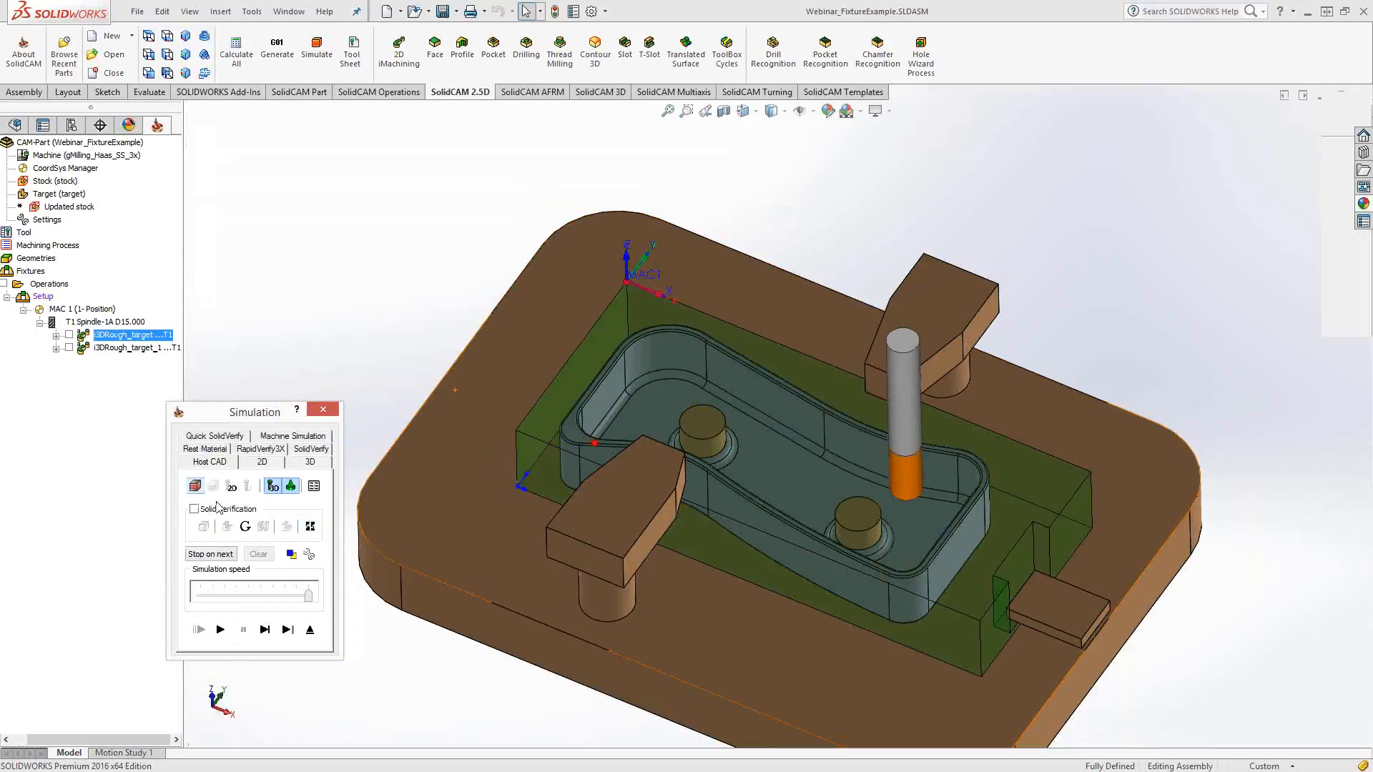
pyautogui.moveTo(547, 264); pyautogui.dragTo(546, 264, button='middle')
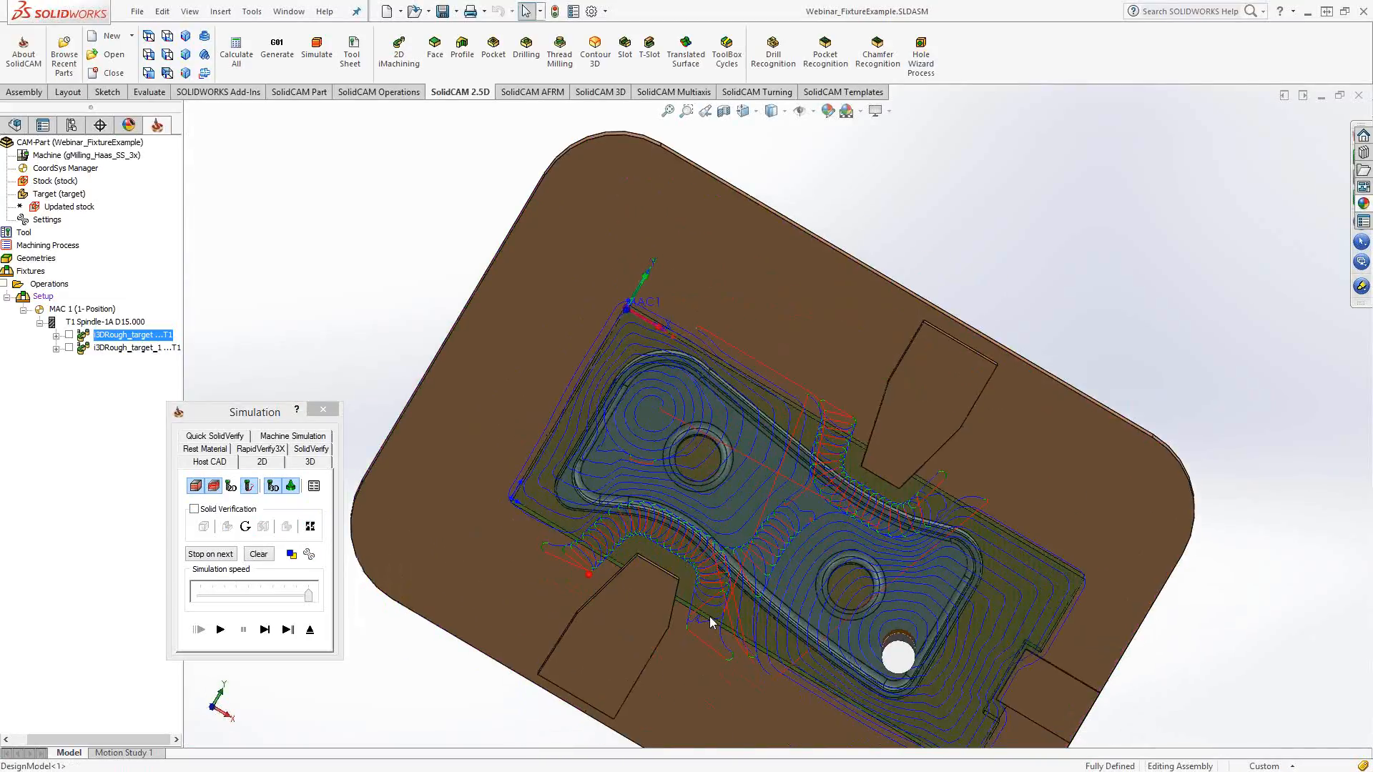
pyautogui.moveTo(709, 616); pyautogui.dragTo(710, 619, button='middle')
# Run the i3DRough_target_1 simulation in Host CAD mode and examine its toolpath around the clamps and the end stop
pyautogui.click(219, 631)
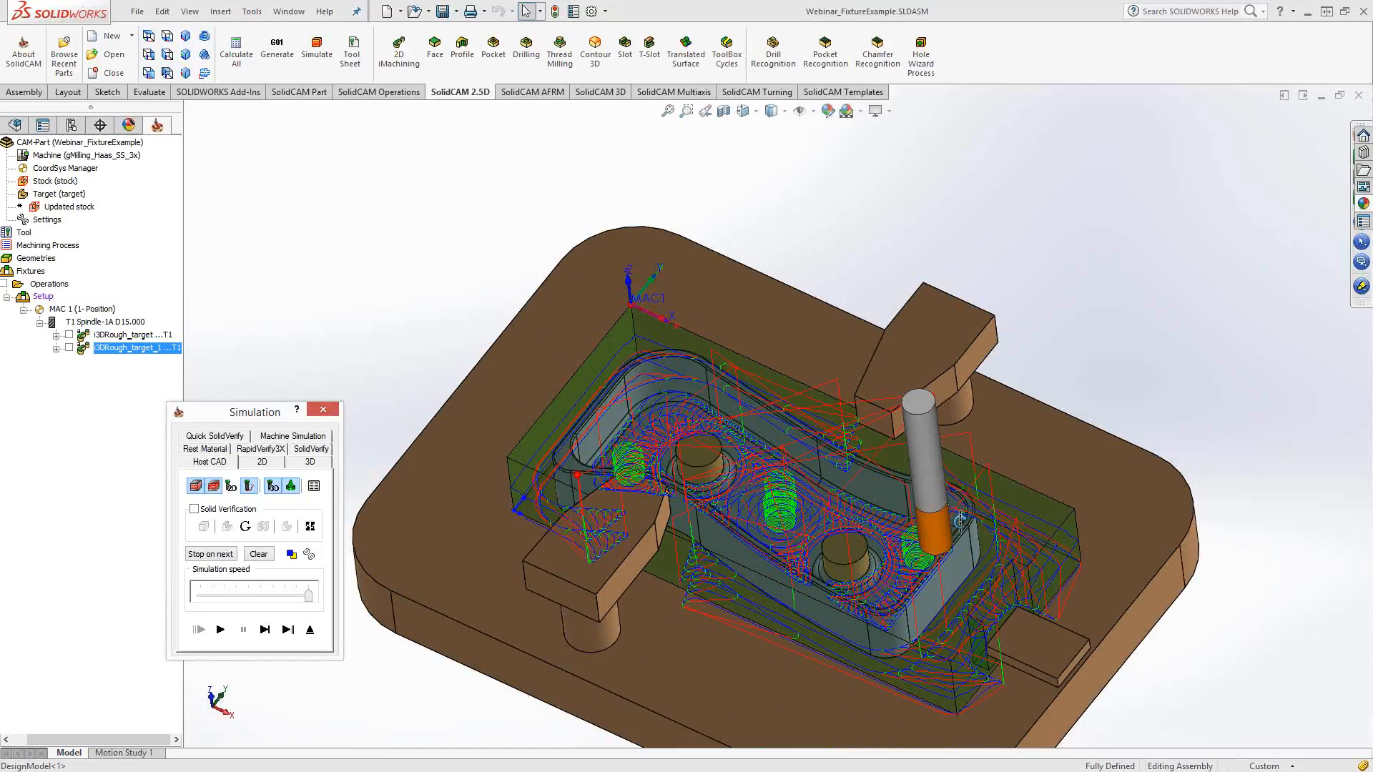
pyautogui.moveTo(960, 520); pyautogui.dragTo(962, 528, button='middle')
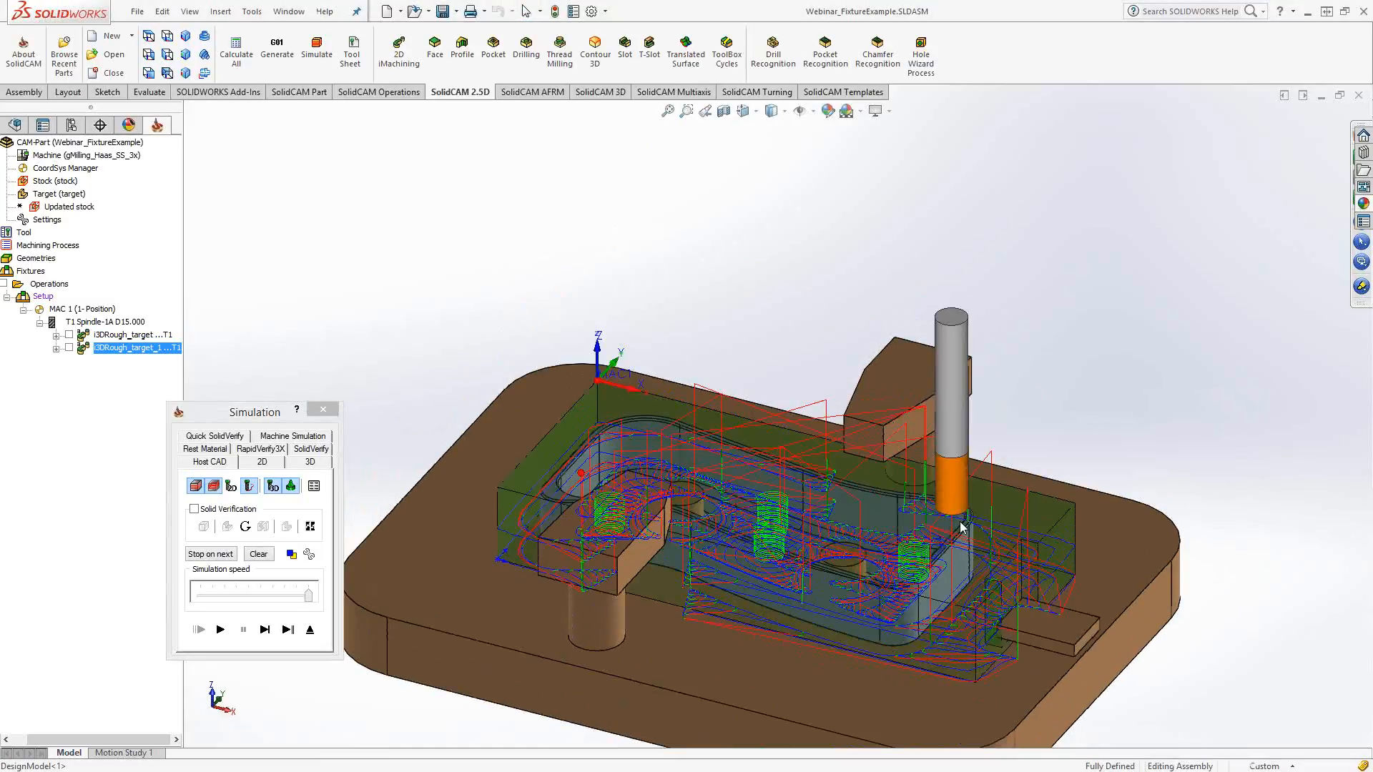
pyautogui.scroll(-3, 960, 527)
pyautogui.scroll(-2, 960, 528)
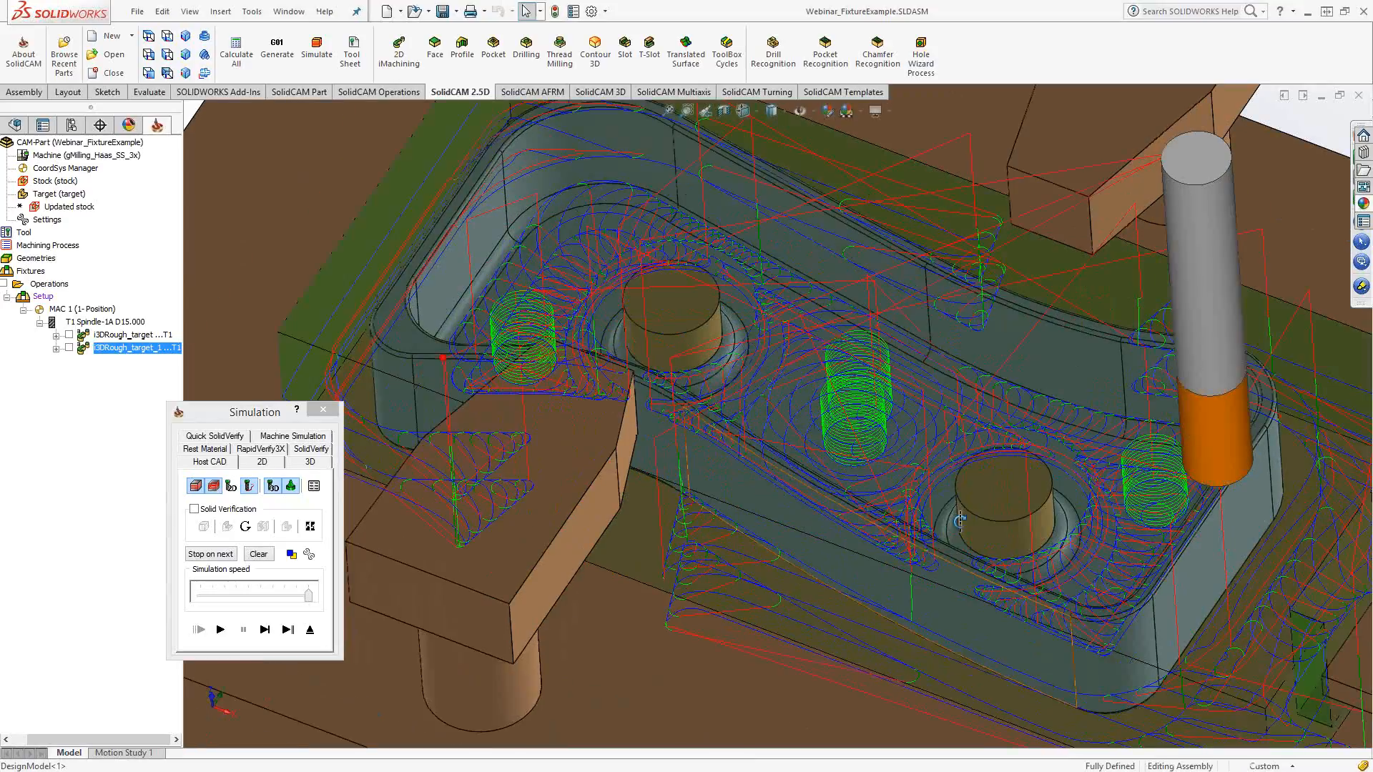
pyautogui.moveTo(960, 521); pyautogui.dragTo(962, 551, button='middle')
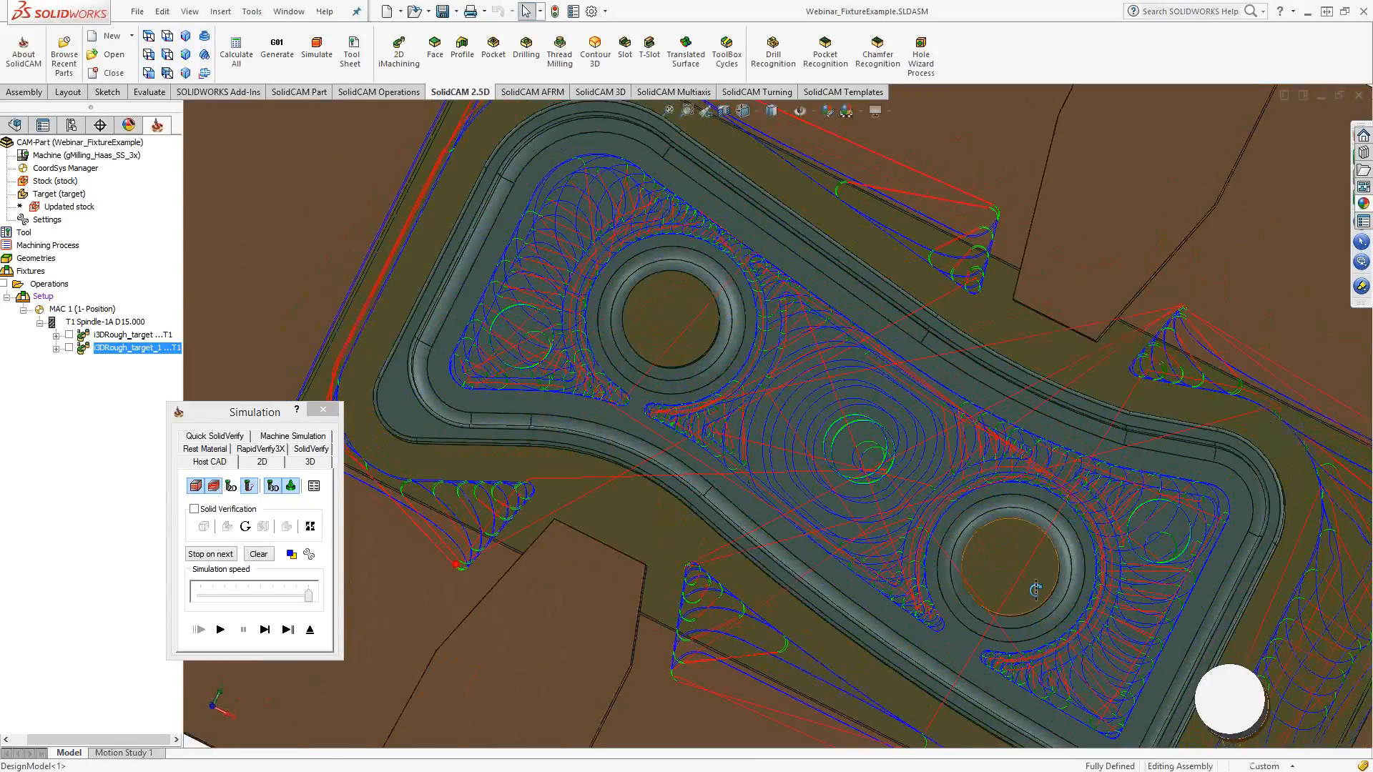
pyautogui.moveTo(1036, 588); pyautogui.dragTo(1164, 557, button='middle')
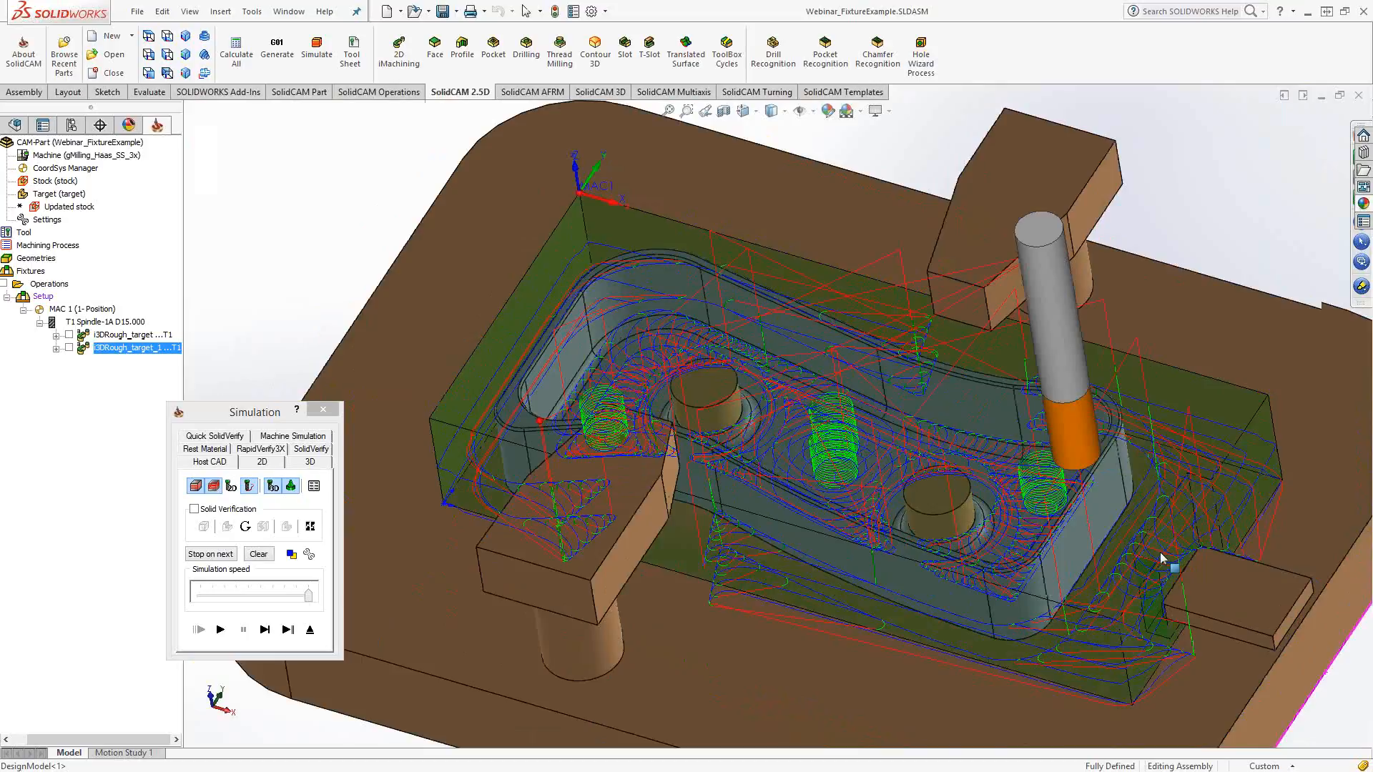
pyautogui.click(1242, 600)
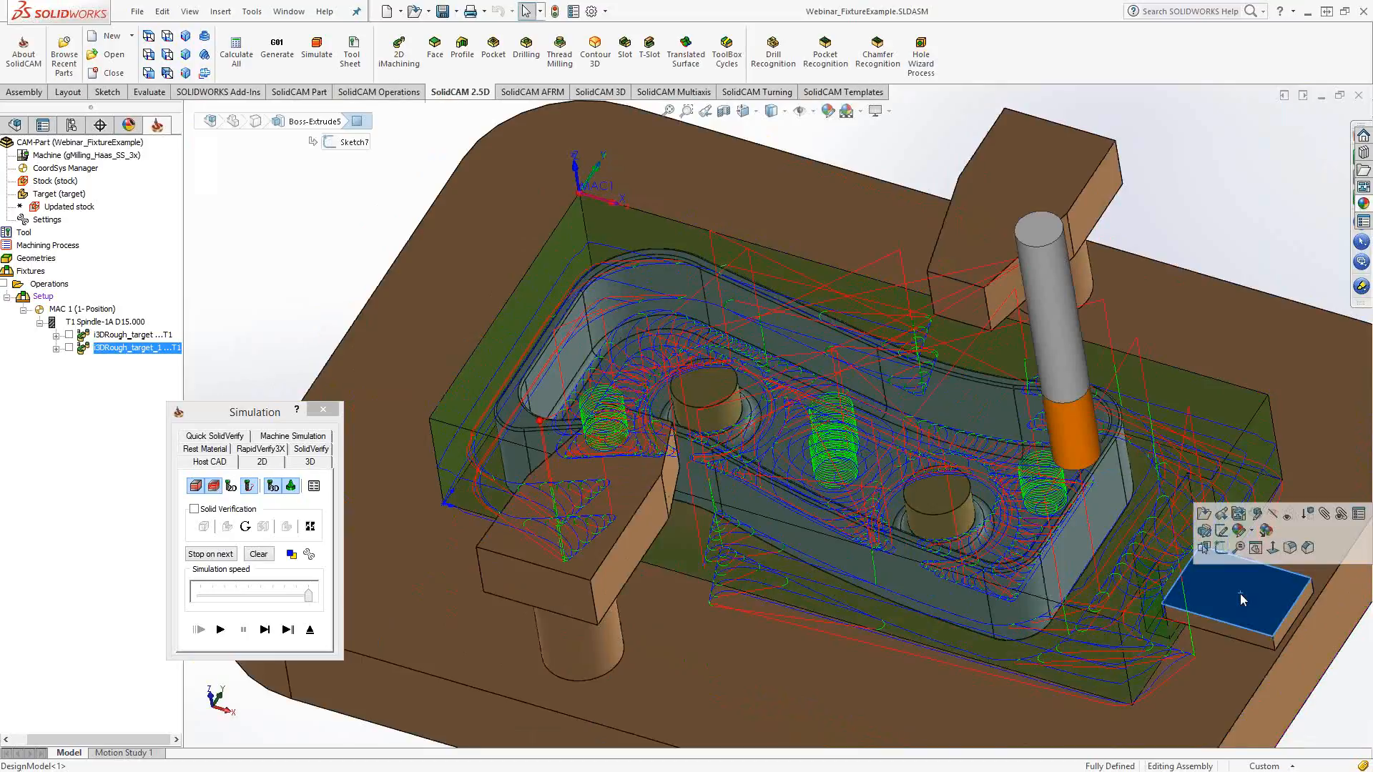
# Simulate i3DRough_target_1 in SolidVerify and close the simulation
pyautogui.click(214, 630)
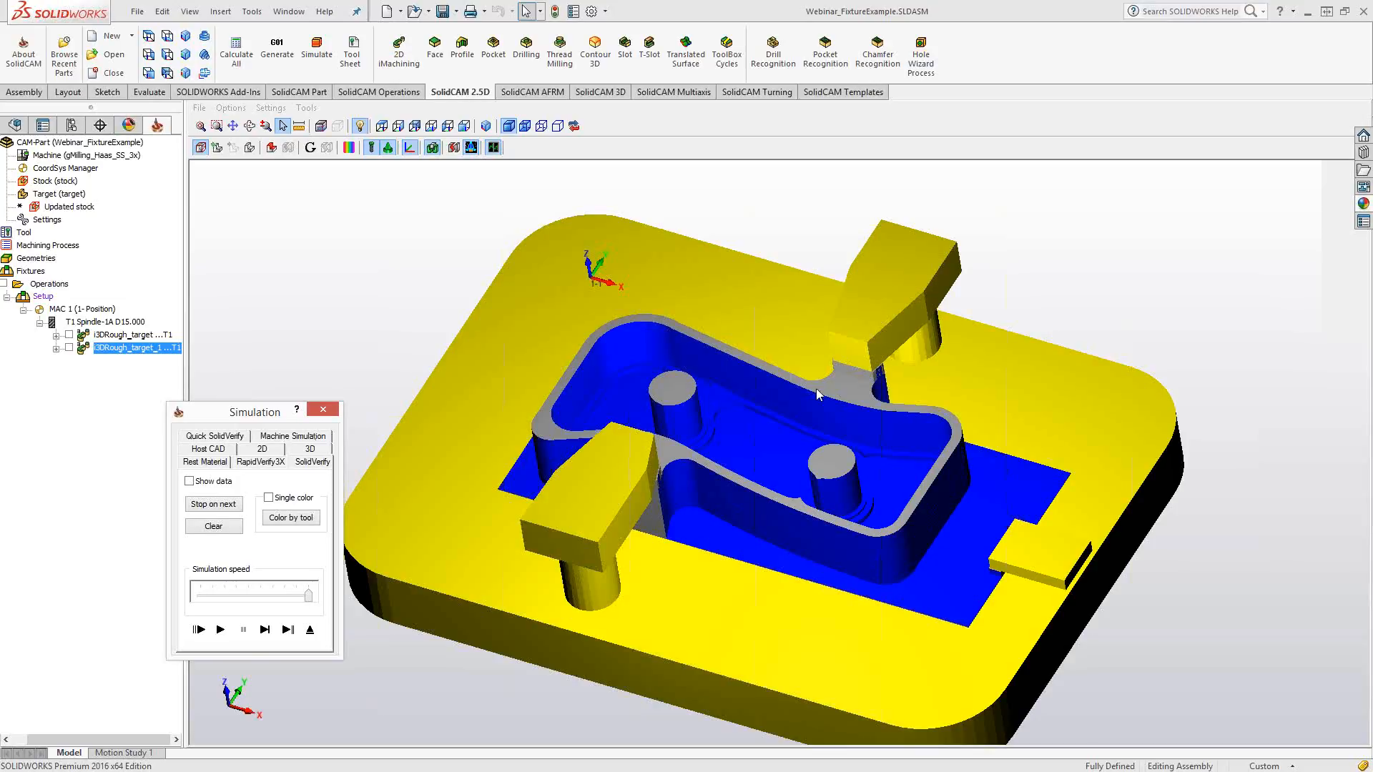
pyautogui.click(320, 413)
# Close the Webinar_FixtureExample CAM-Part and open the recent CAM-Part Webinar_fixtureExample_2
pyautogui.rightClick(121, 145)
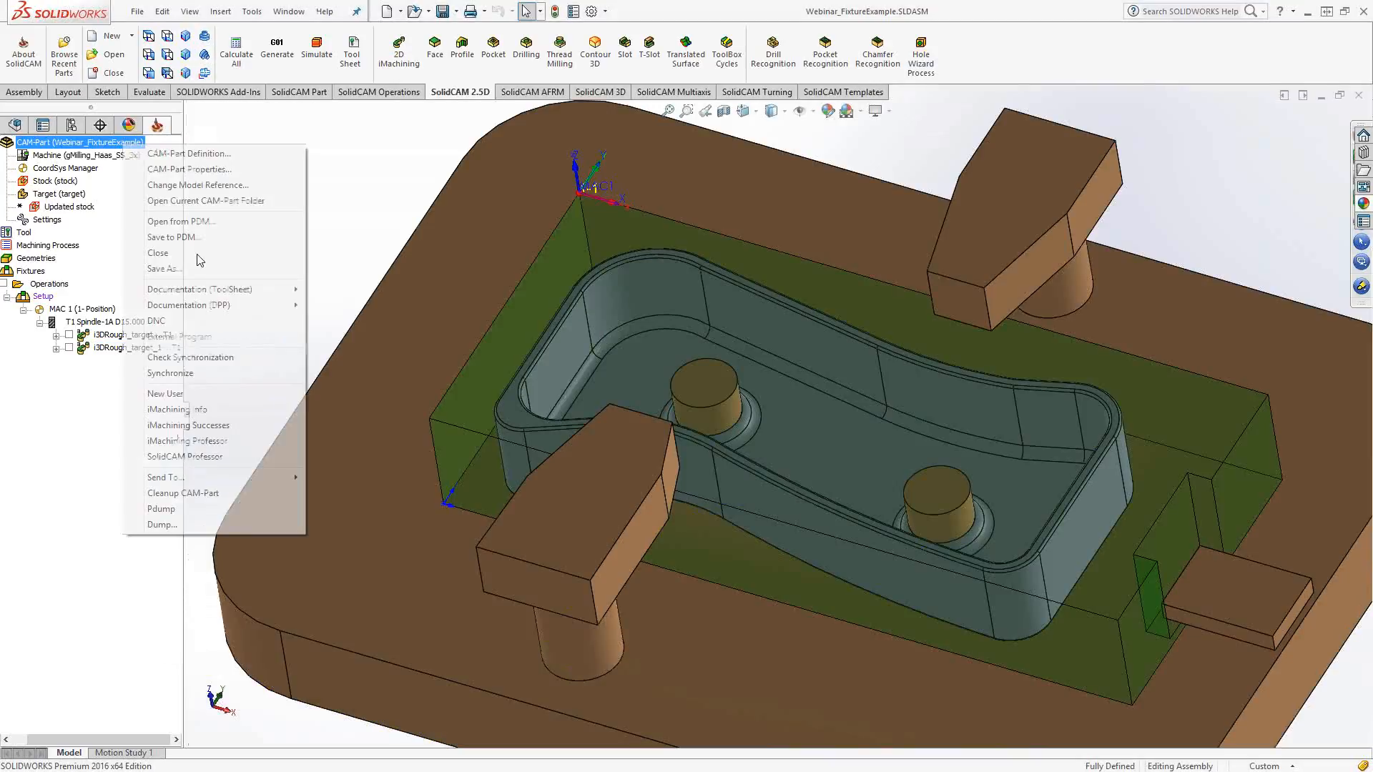
pyautogui.click(199, 255)
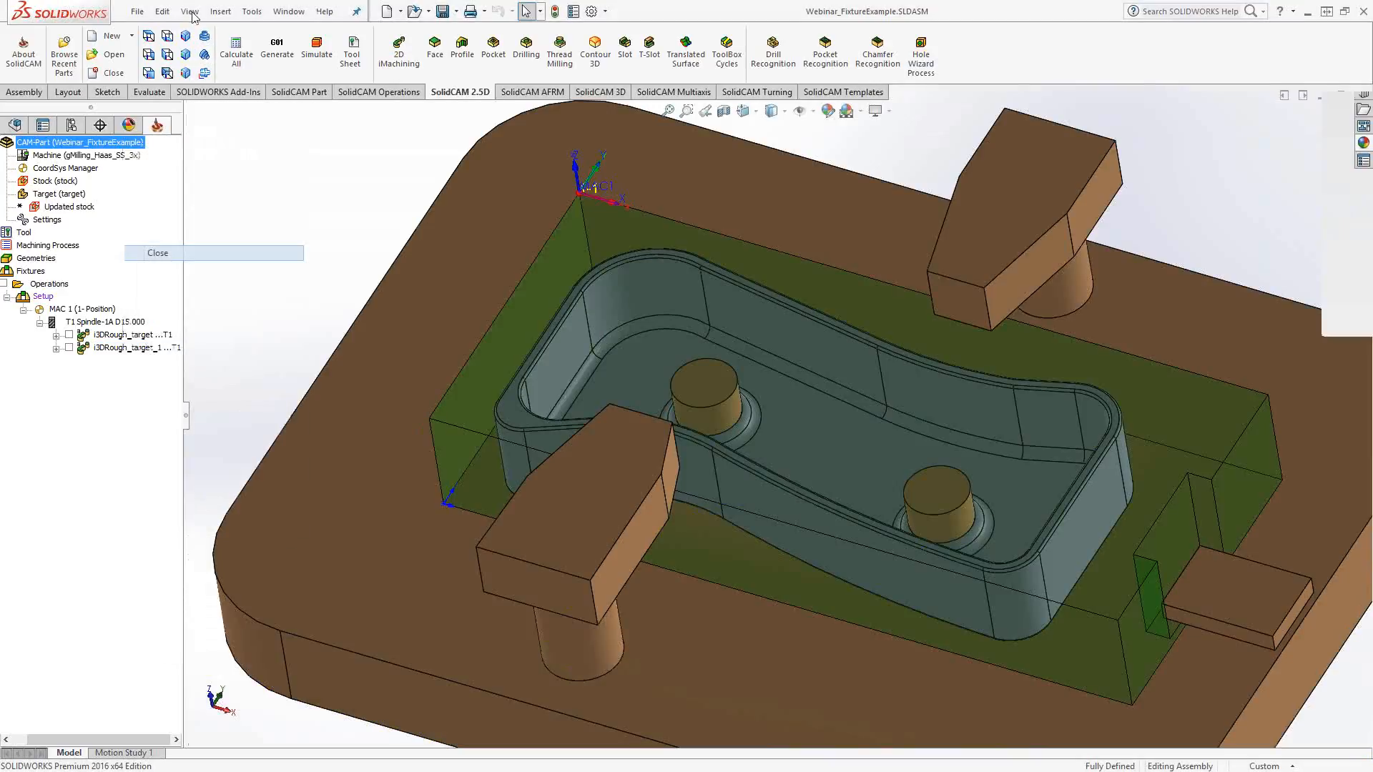
pyautogui.click(193, 11)
pyautogui.moveTo(272, 67)
pyautogui.moveTo(512, 366)
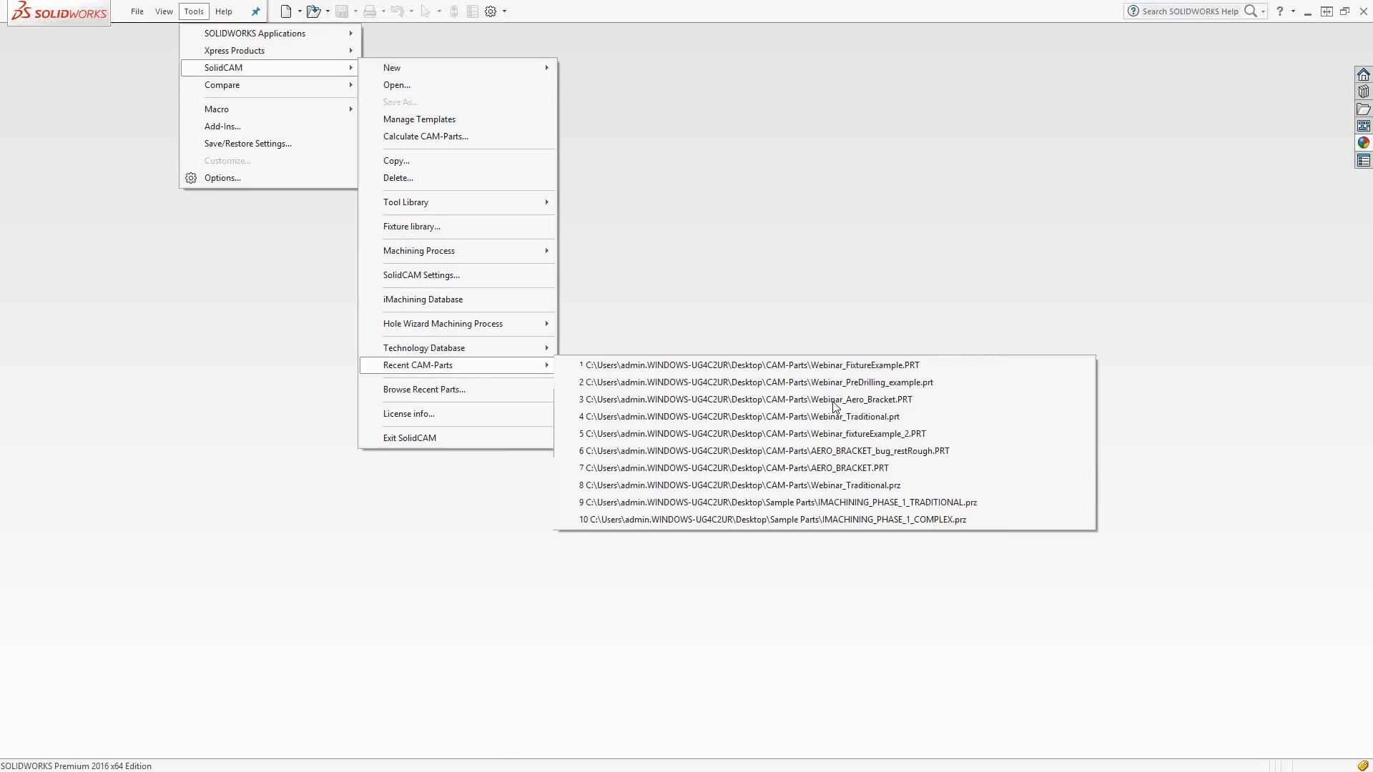
pyautogui.click(887, 433)
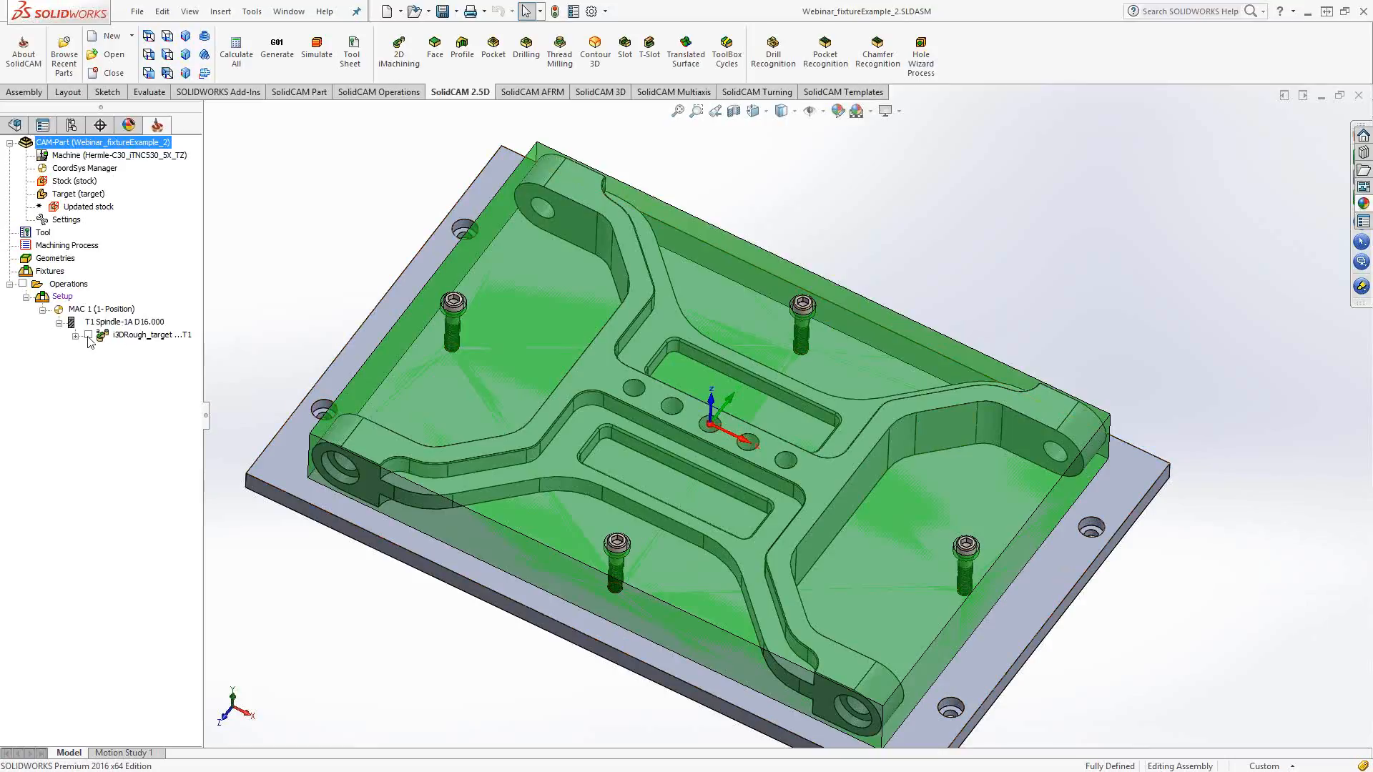
# Display the i3DRough_target toolpath, view it around the four fixture bolts from above, and hide it again
pyautogui.click(88, 335)
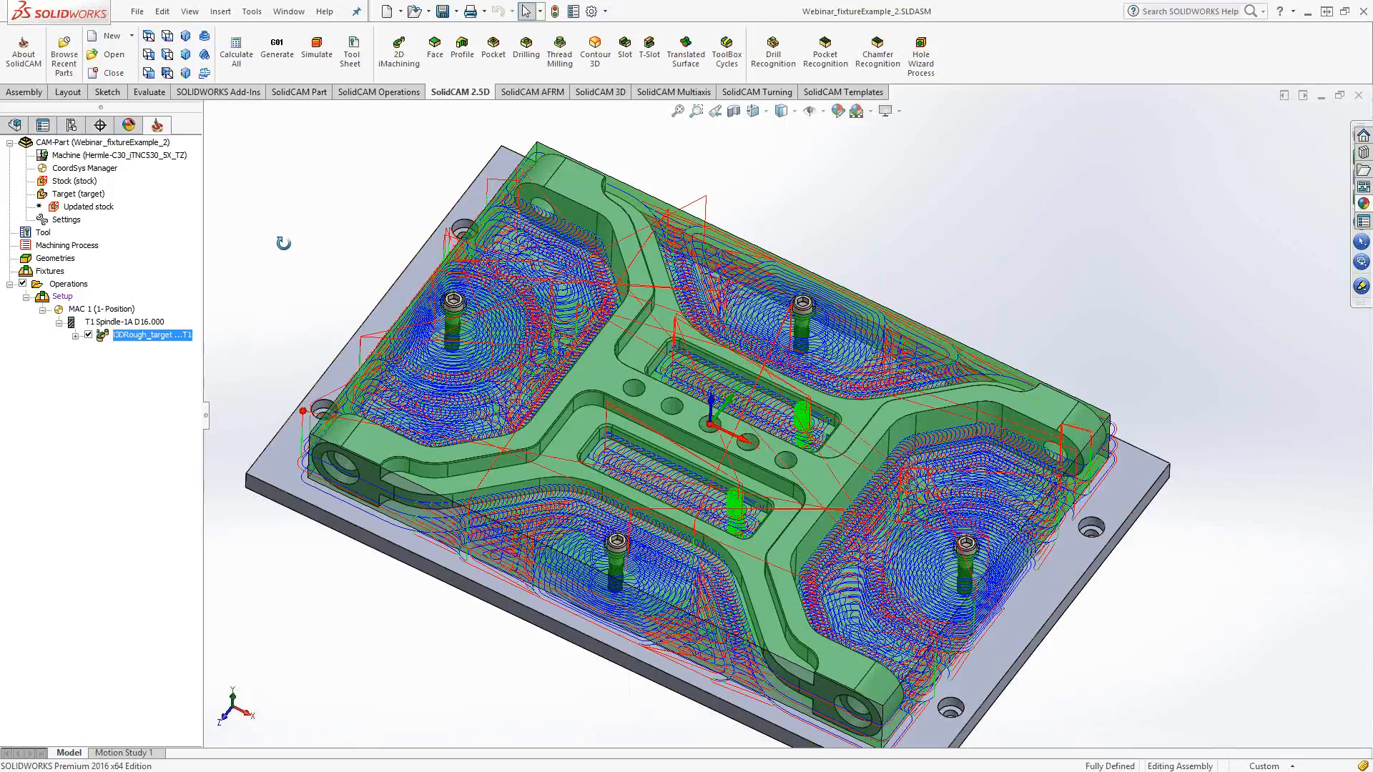
pyautogui.moveTo(284, 243); pyautogui.dragTo(344, 392, button='middle')
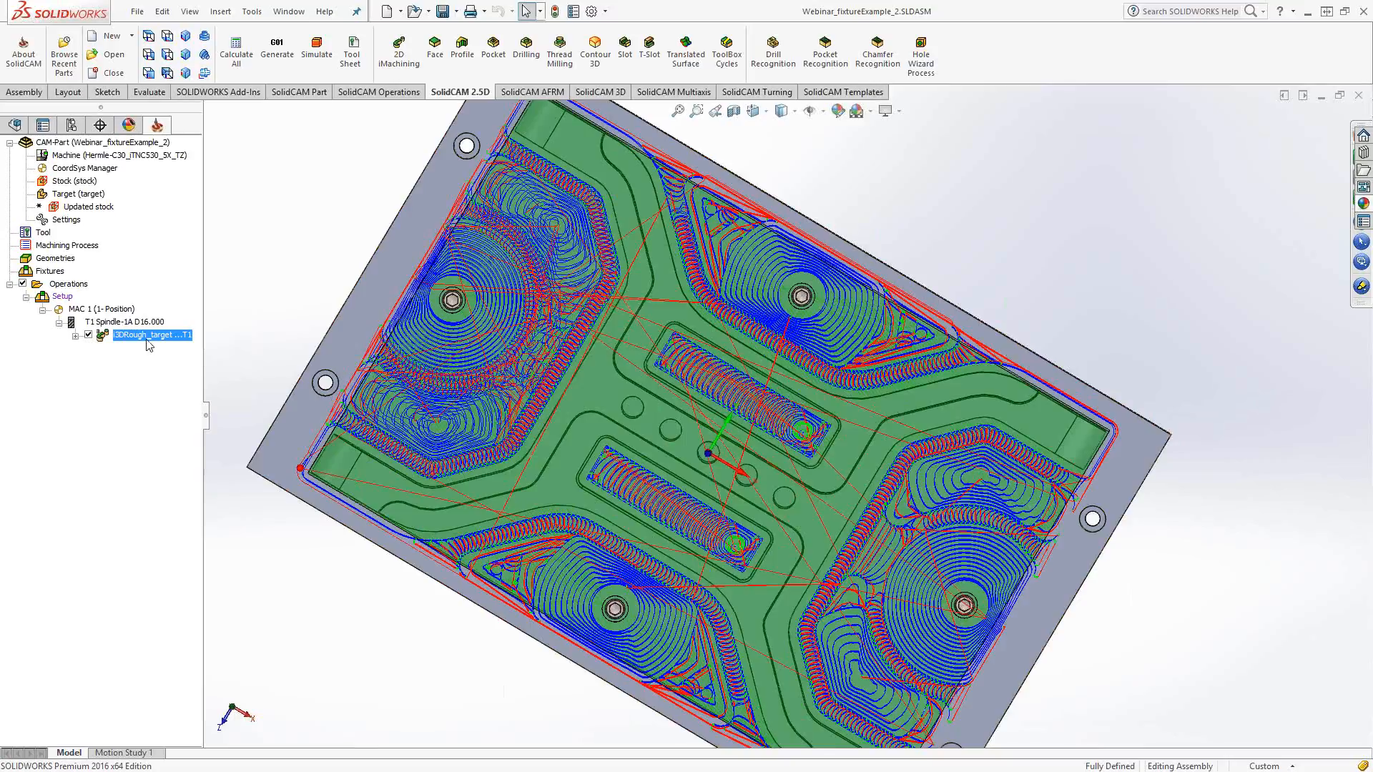
pyautogui.press('space')
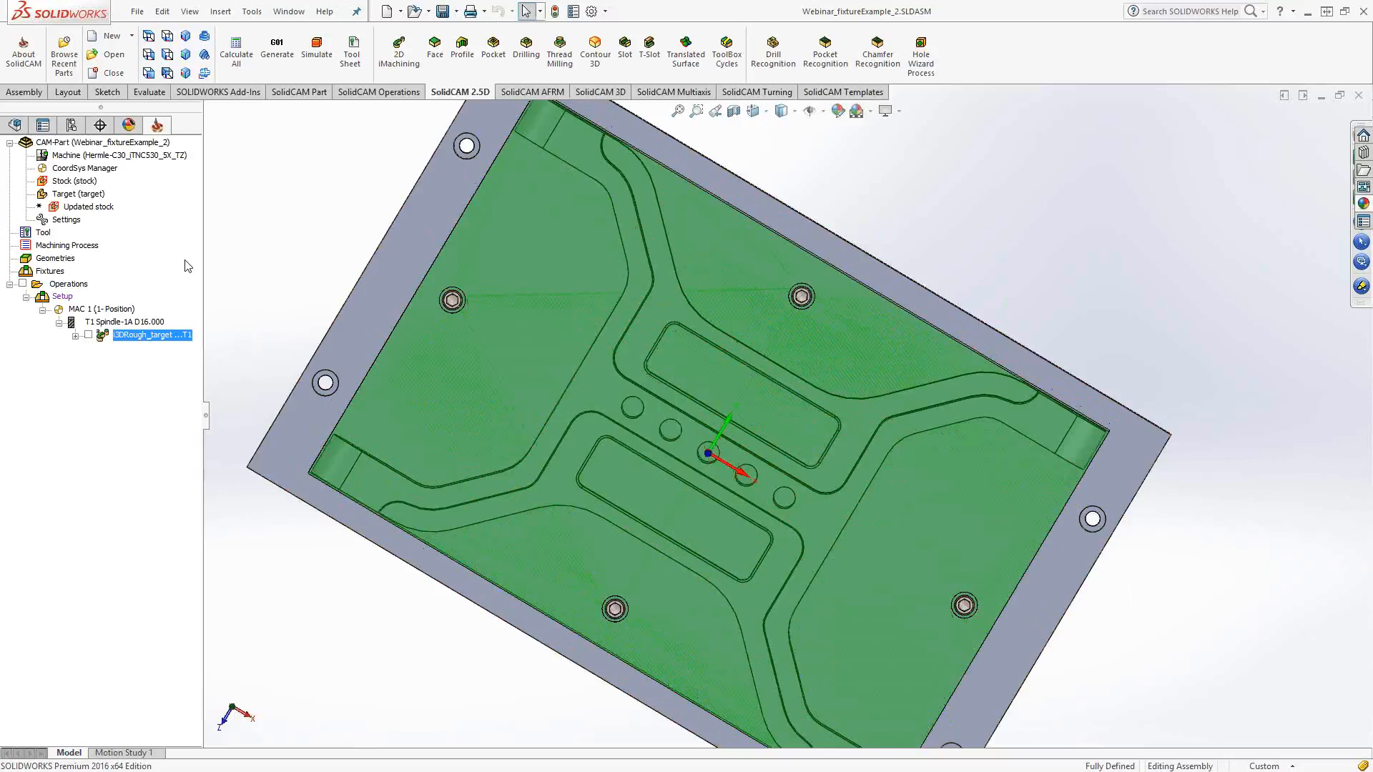
# Run the i3DRough_target simulation in Host CAD mode, view its toolpath around the fixture bolts in 3D, and pause it
pyautogui.rightClick(146, 335)
pyautogui.click(179, 272)
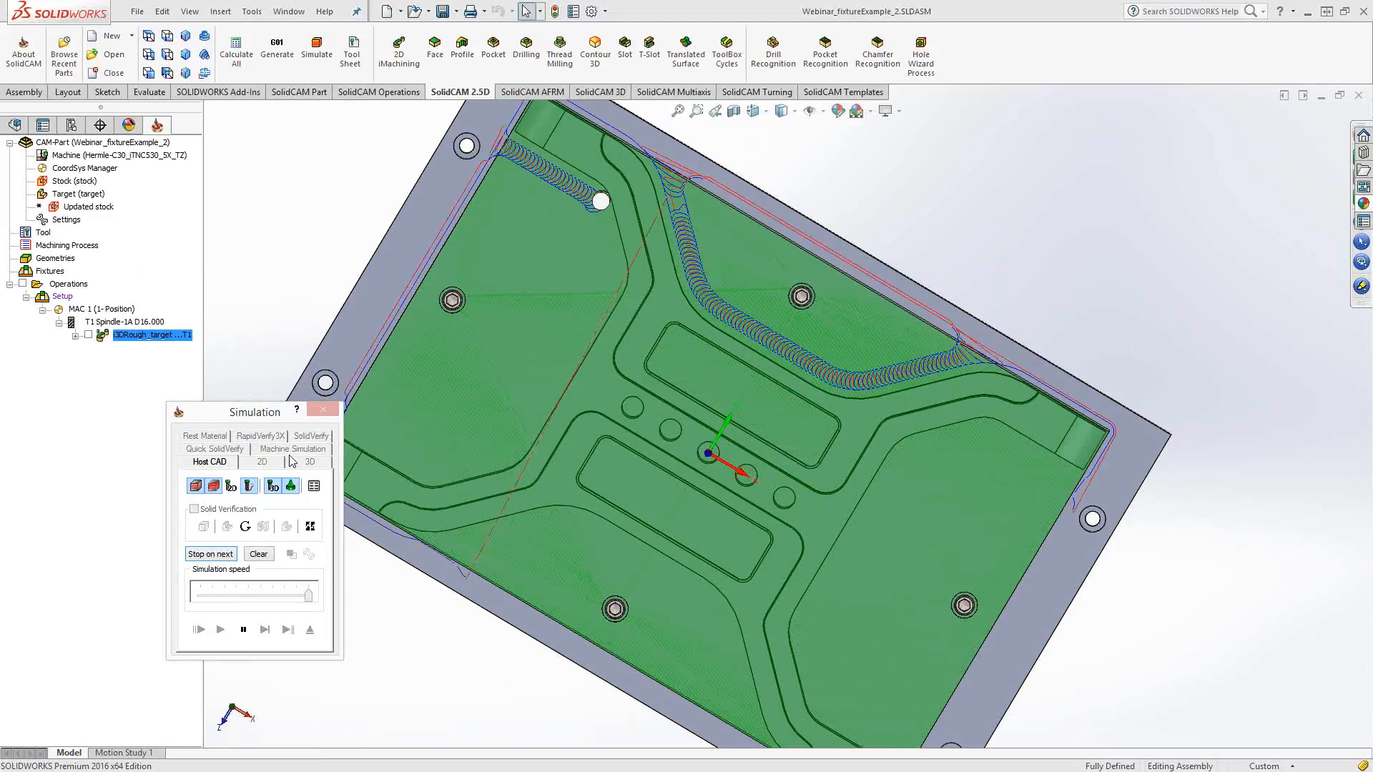
pyautogui.moveTo(278, 411); pyautogui.dragTo(225, 416)
pyautogui.moveTo(289, 454); pyautogui.dragTo(293, 409, button='middle')
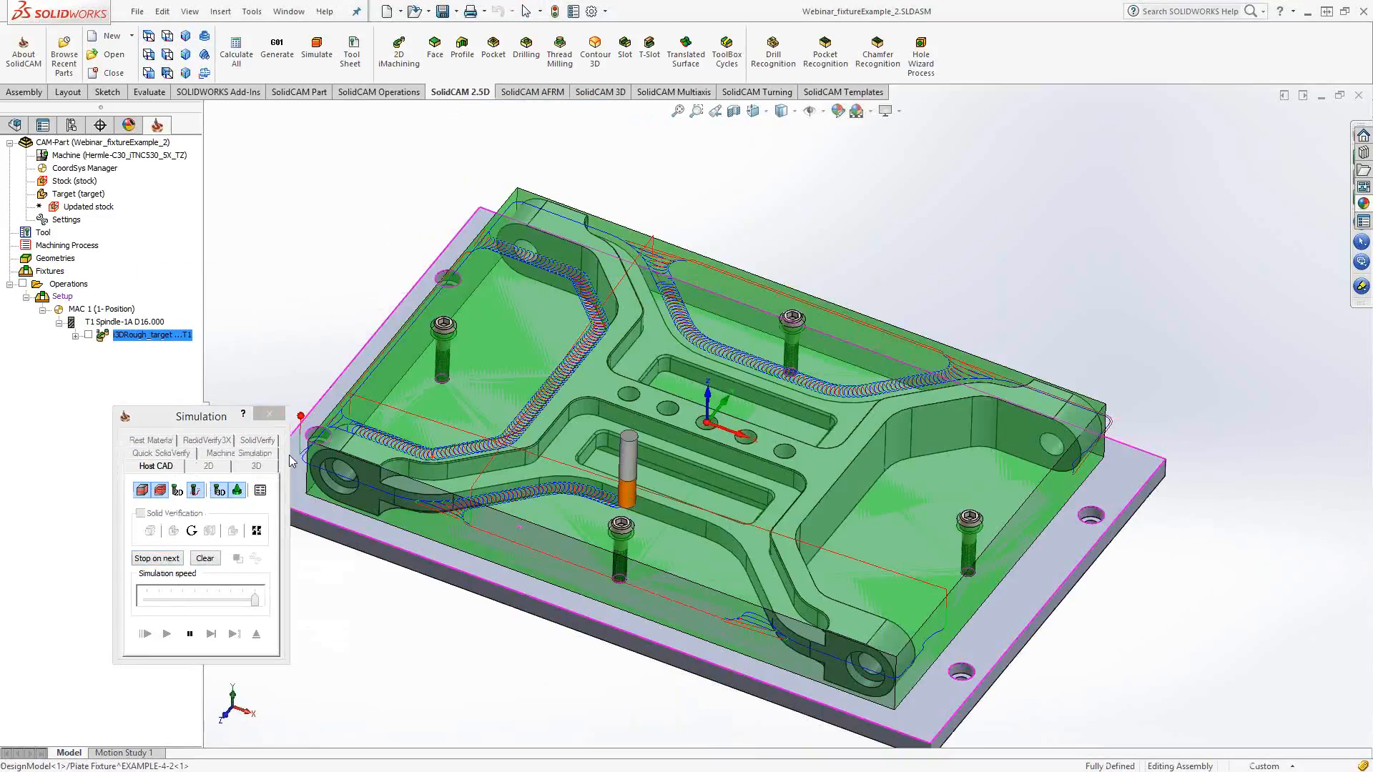
pyautogui.click(189, 634)
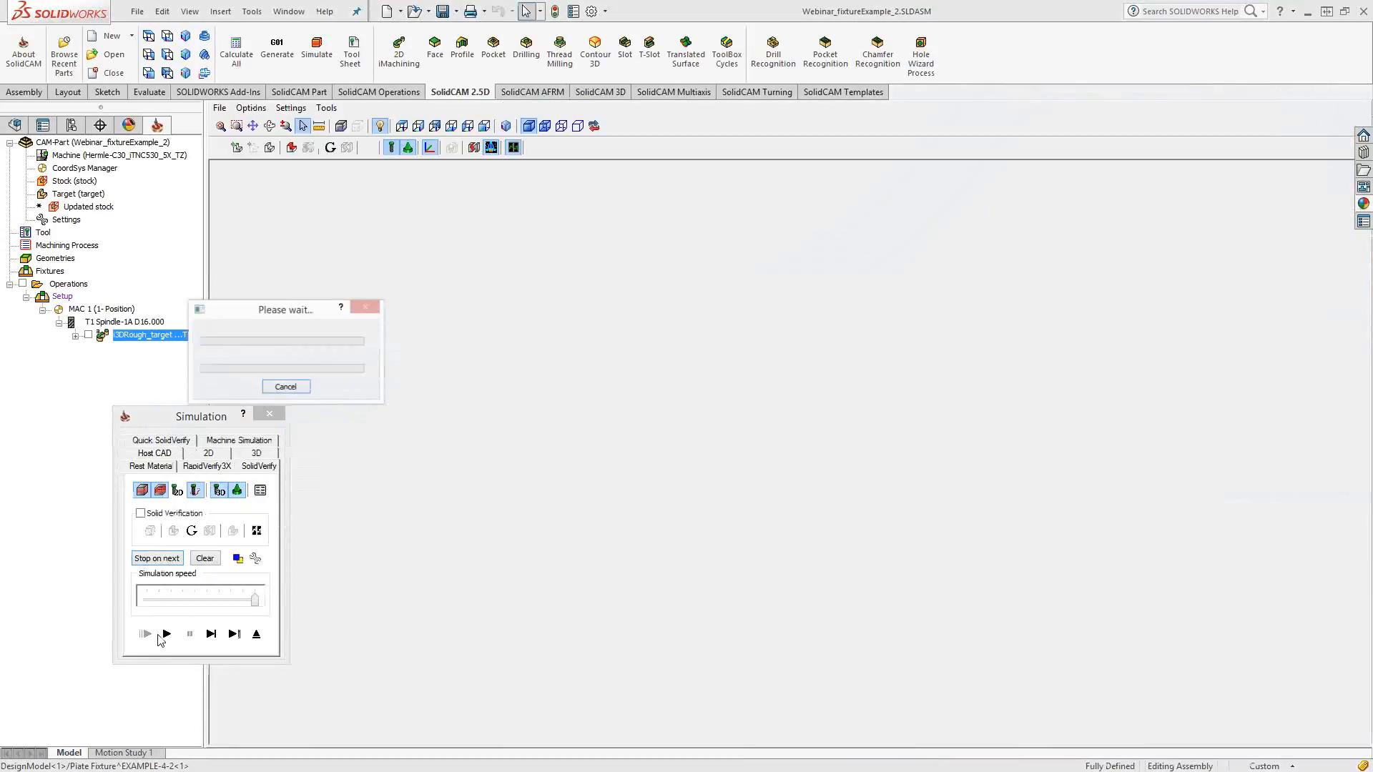
# Simulate i3DRough_target in SolidVerify, examine the material left around the fixture bolts, and close the simulation
pyautogui.click(167, 634)
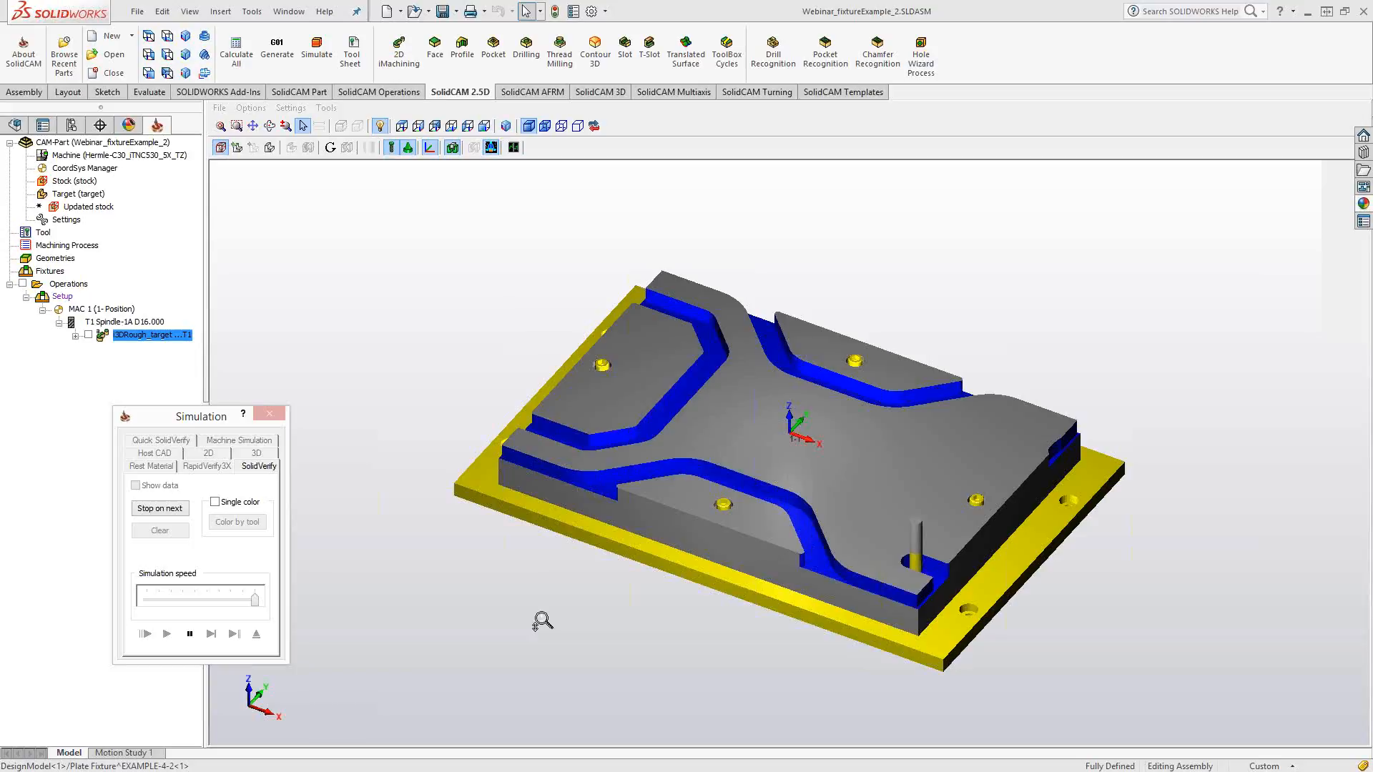
pyautogui.scroll(4, 542, 620)
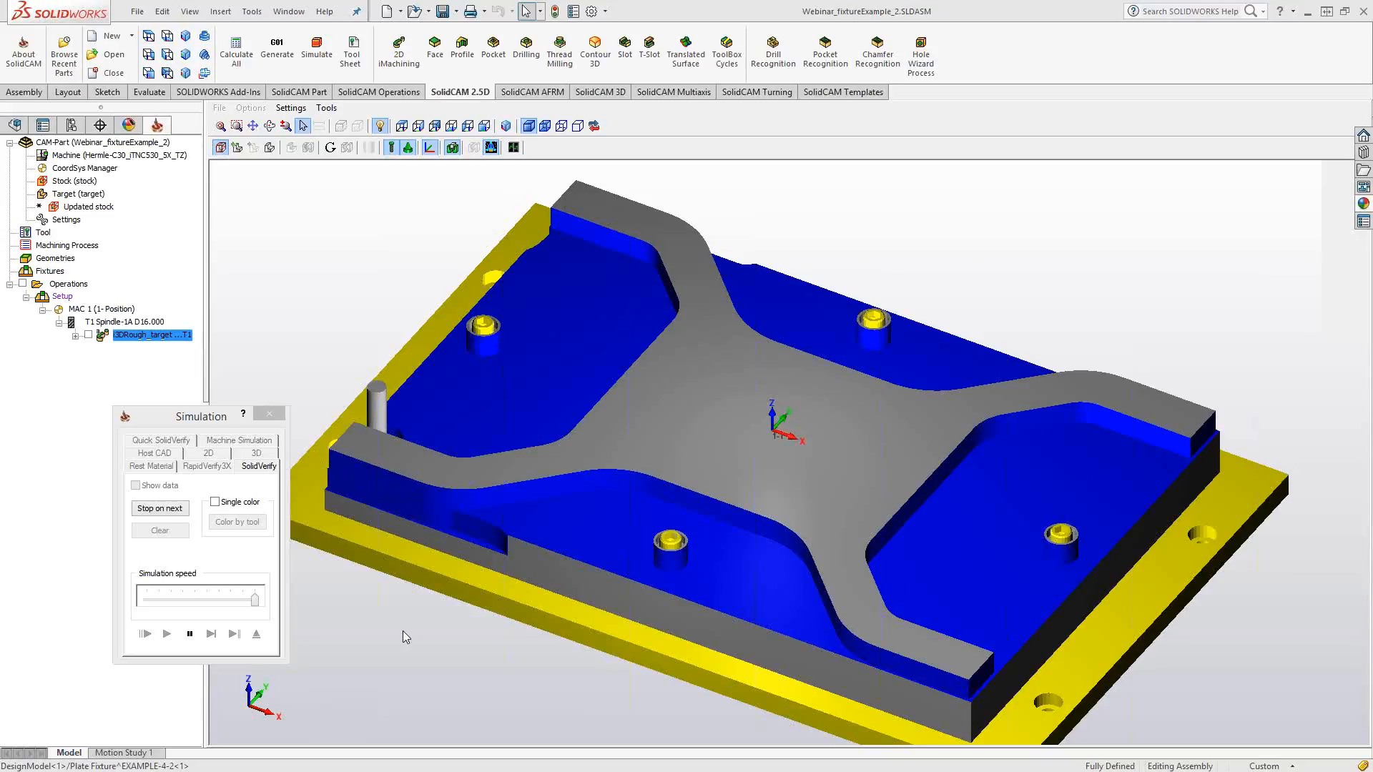
pyautogui.click(190, 634)
pyautogui.click(257, 633)
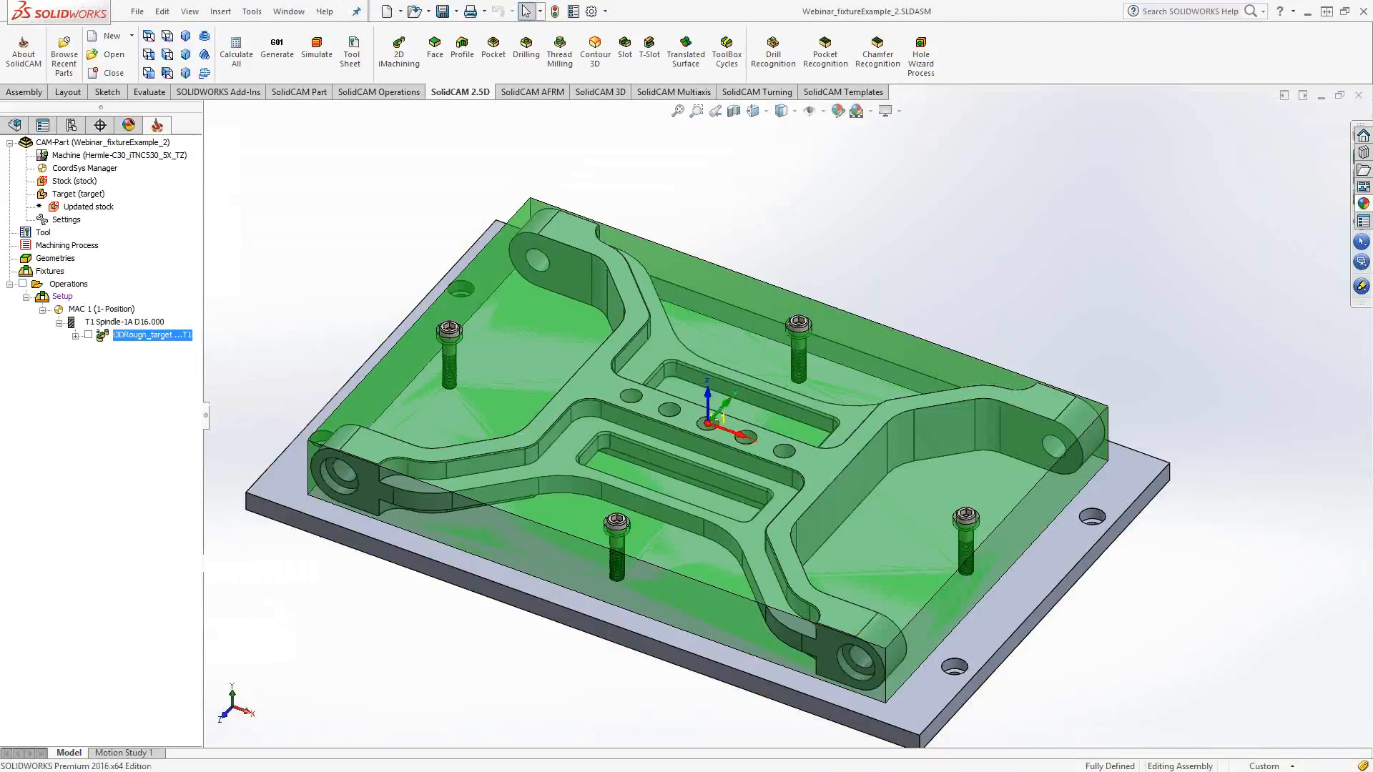
# Switch to the Adobe Reader slide on fixture collision protection in iMachining 3D, review it, and minimise it
pyautogui.hotkey('alt', 'Tab')
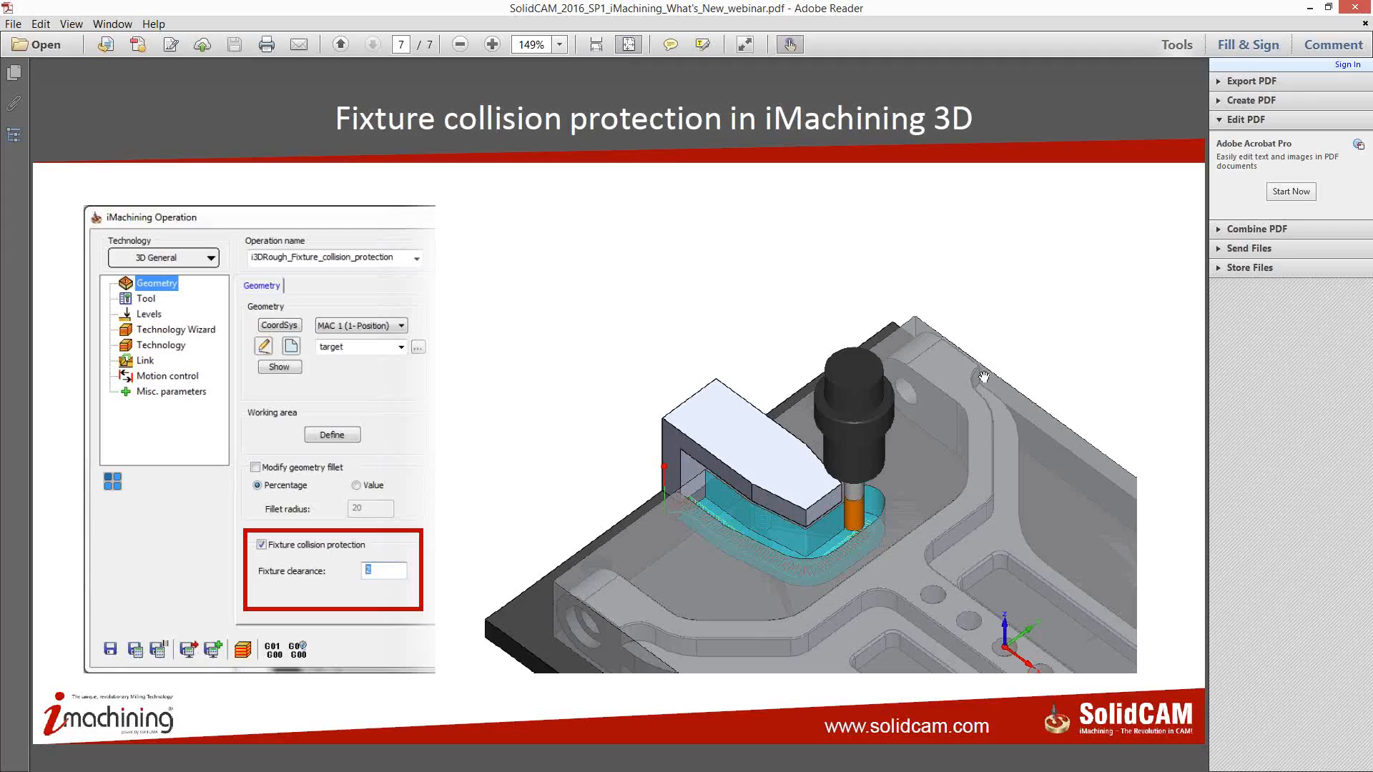
pyautogui.click(1311, 9)
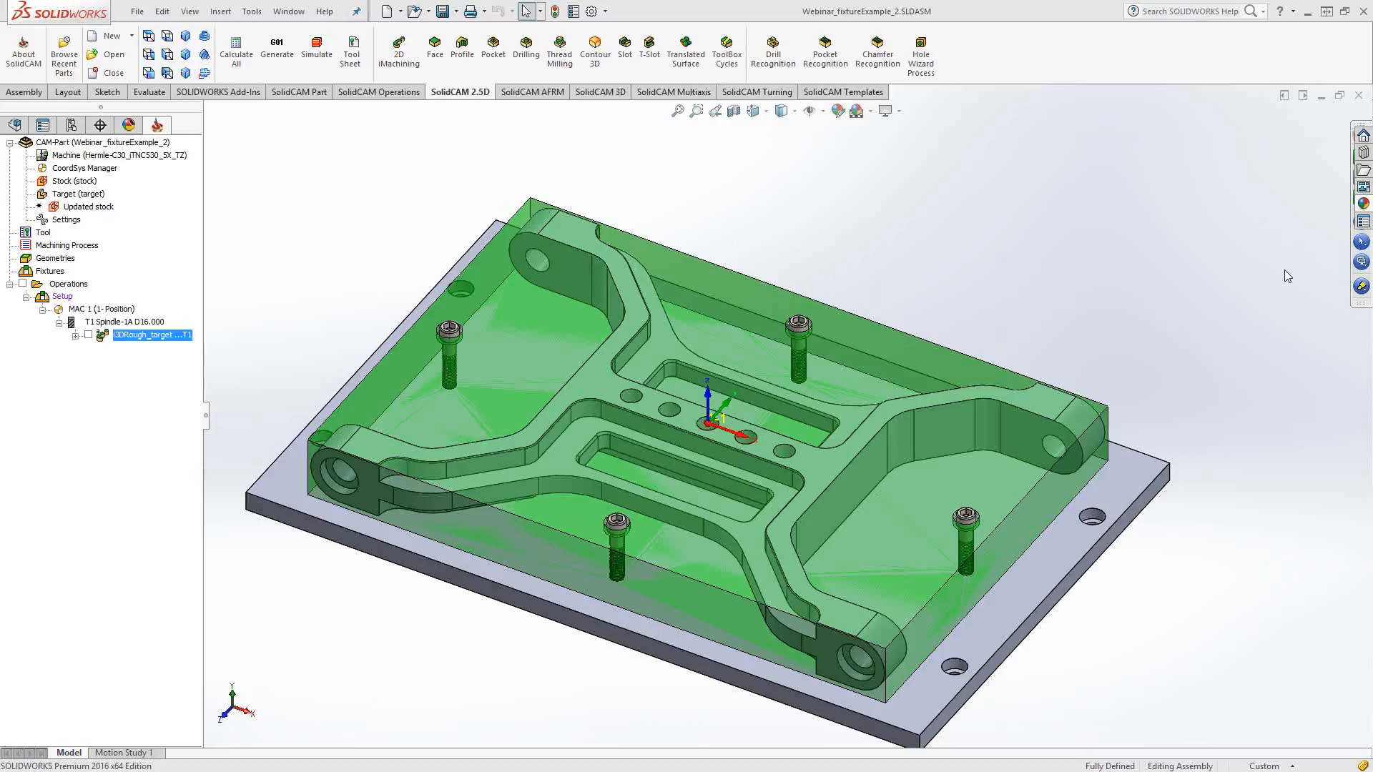
# Open the recent CAM-Part Webinar_Aero_Bracket
pyautogui.click(251, 10)
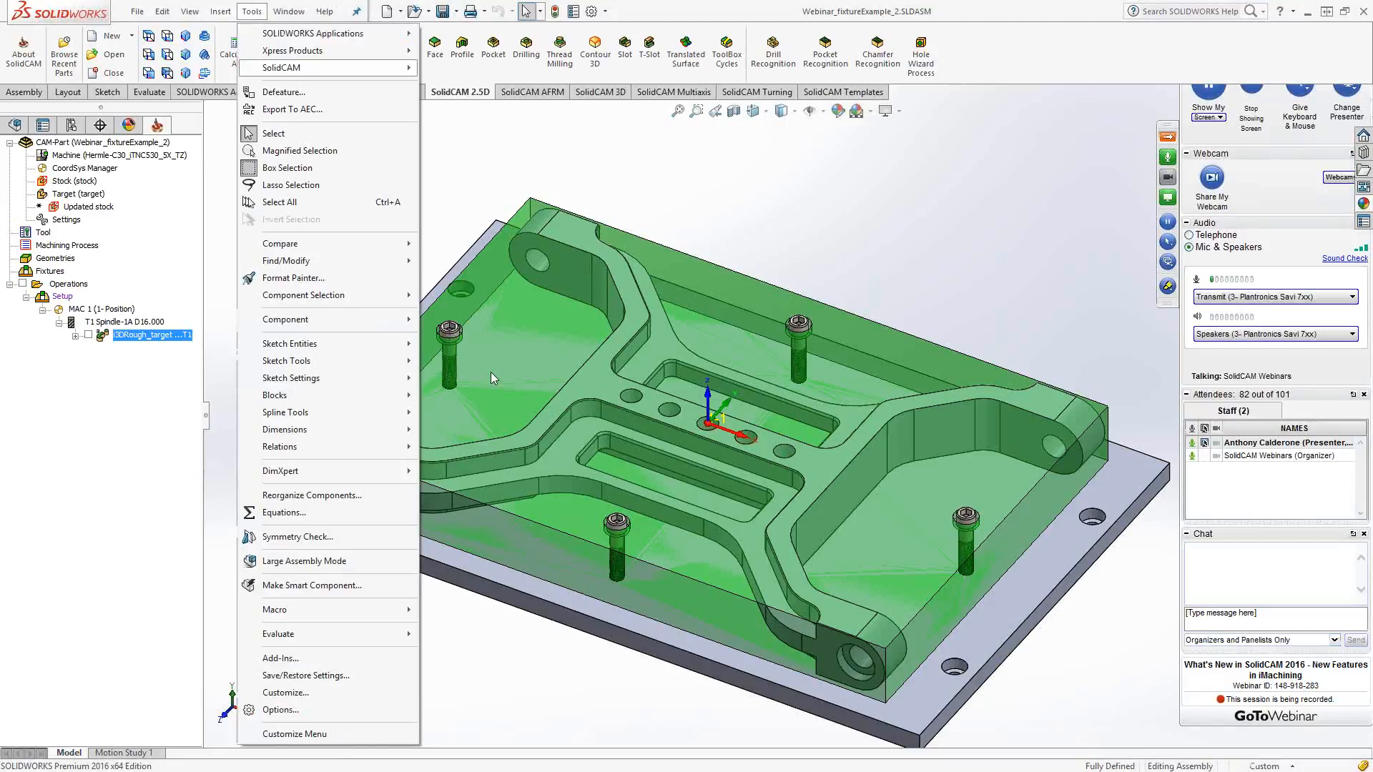
pyautogui.moveTo(587, 363)
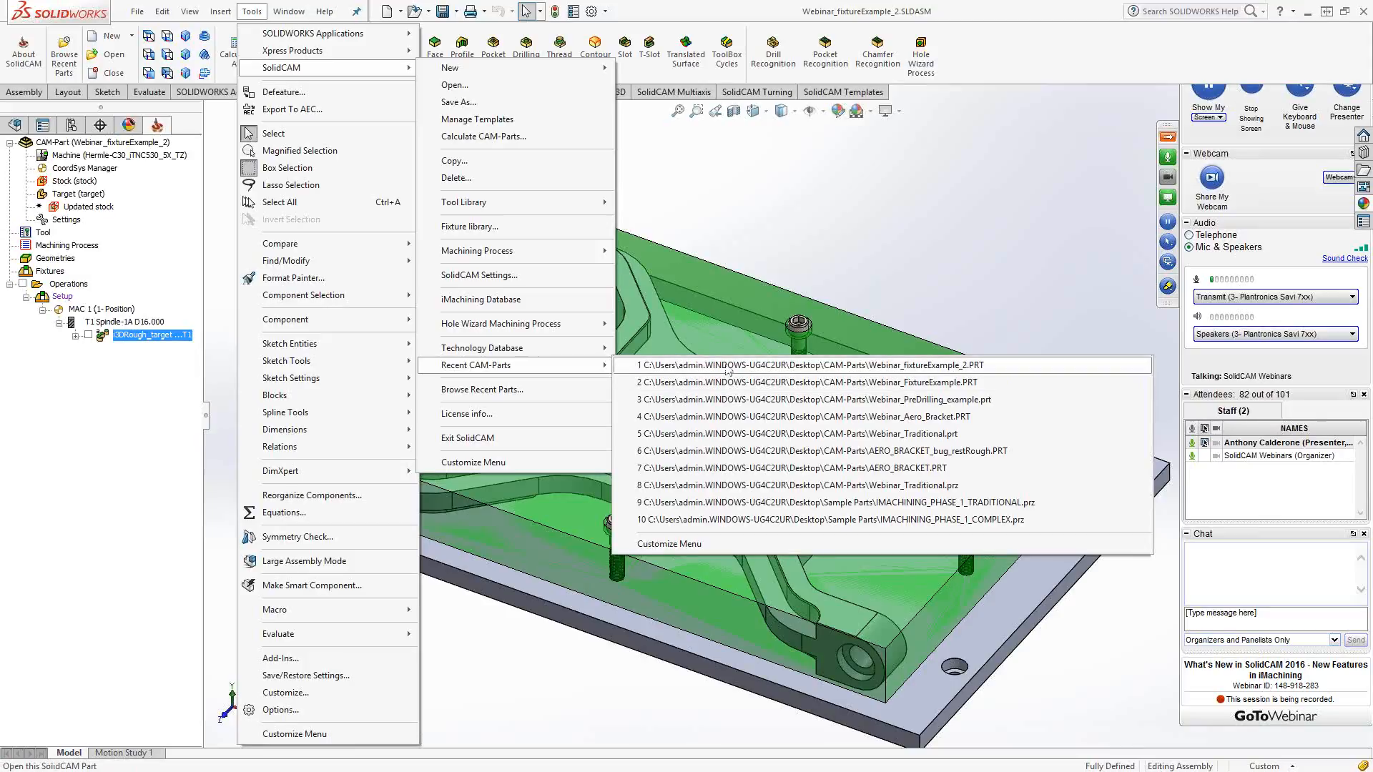
pyautogui.click(751, 418)
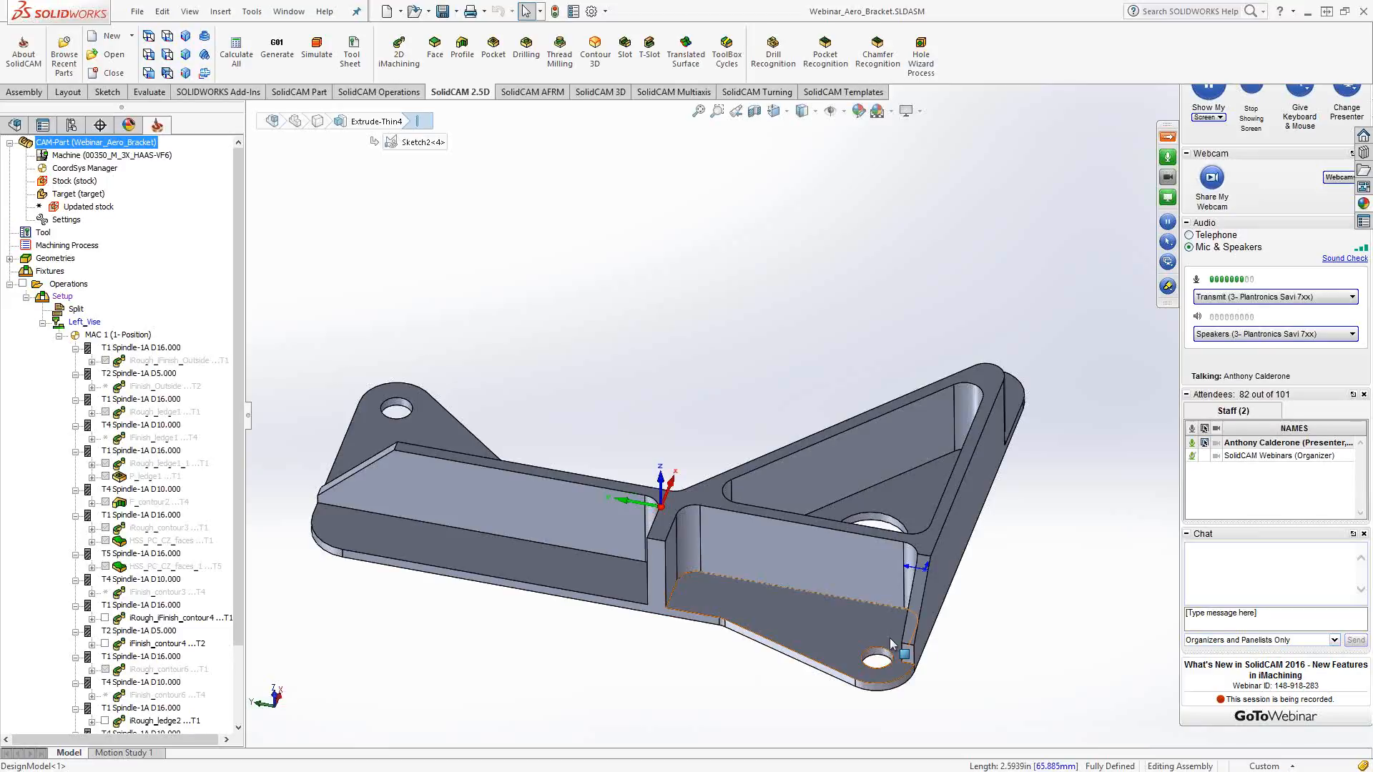
# Open the iRough_iFinish_contour4 operation for editing
pyautogui.doubleClick(194, 620)
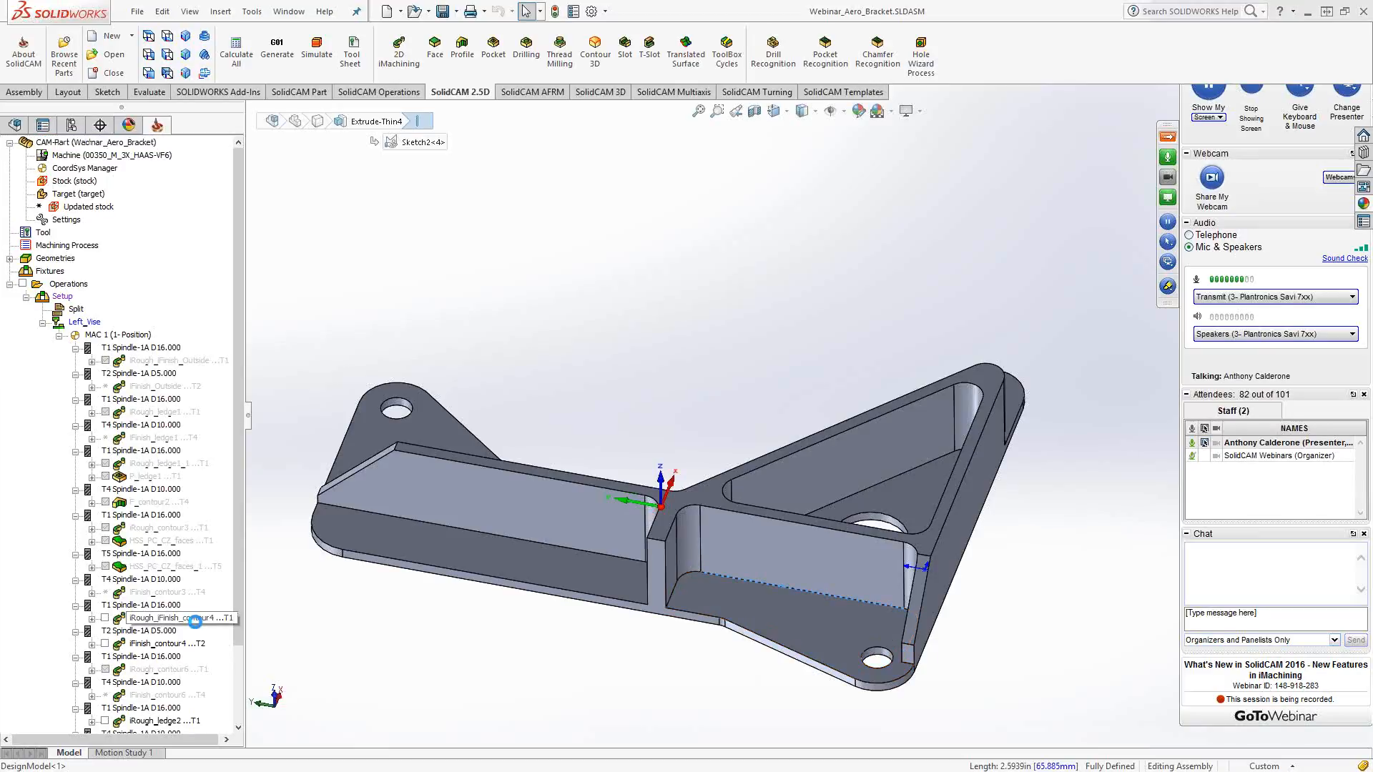